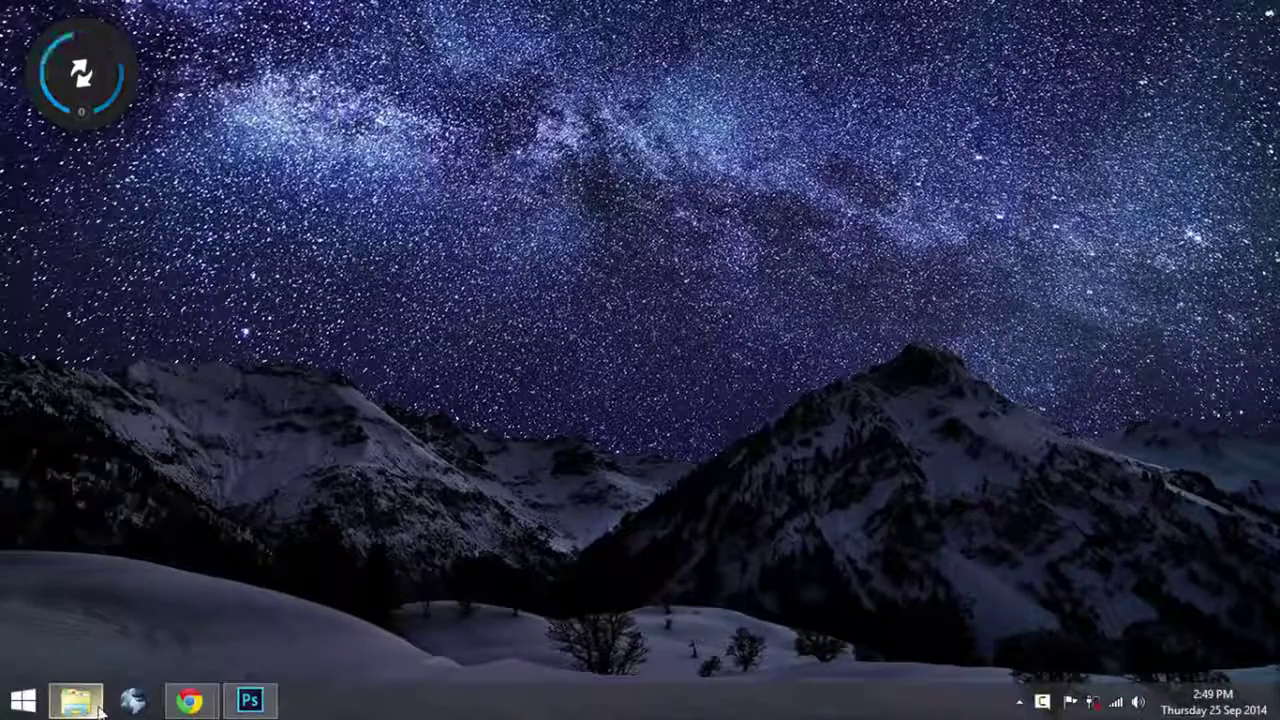
Step: View the finished Comic_Style.jpg caricature full size in Windows Photo Viewer, then close it
{"action": "left_click", "coordinate": [99, 709]}
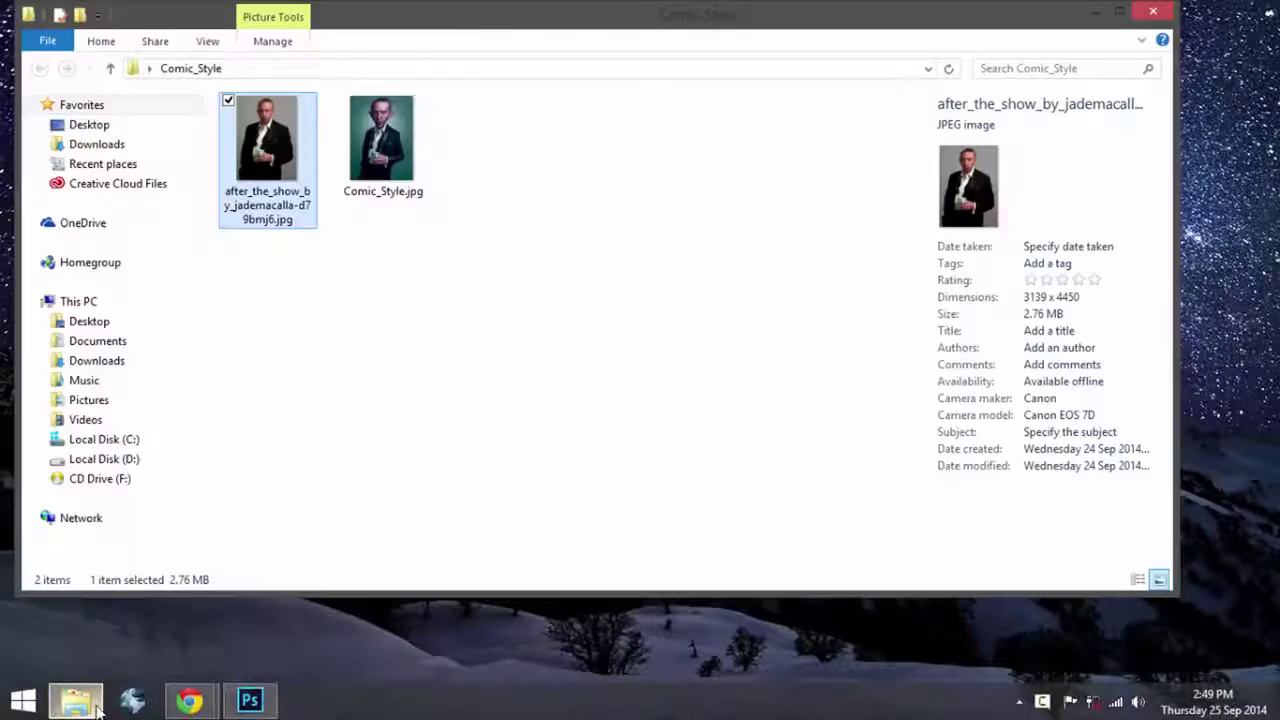
{"action": "double_click", "coordinate": [265, 148]}
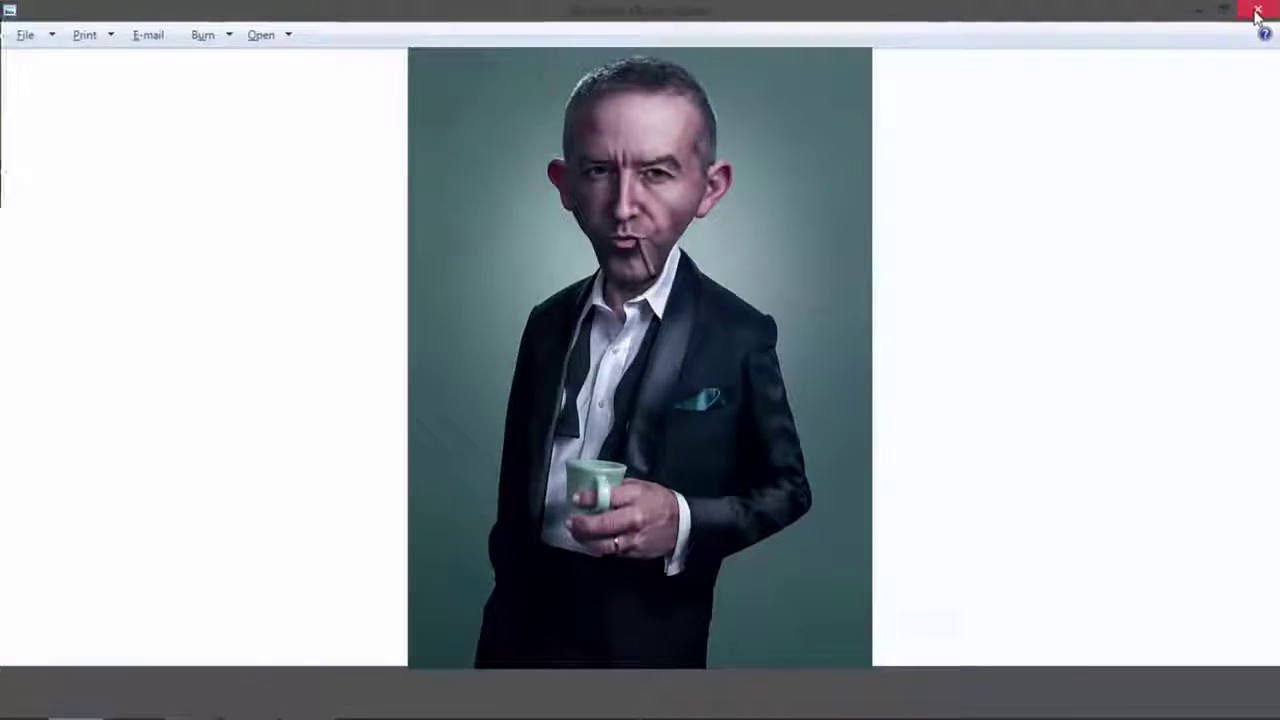
{"action": "left_click", "coordinate": [1257, 10]}
{"action": "left_click", "coordinate": [1091, 16]}
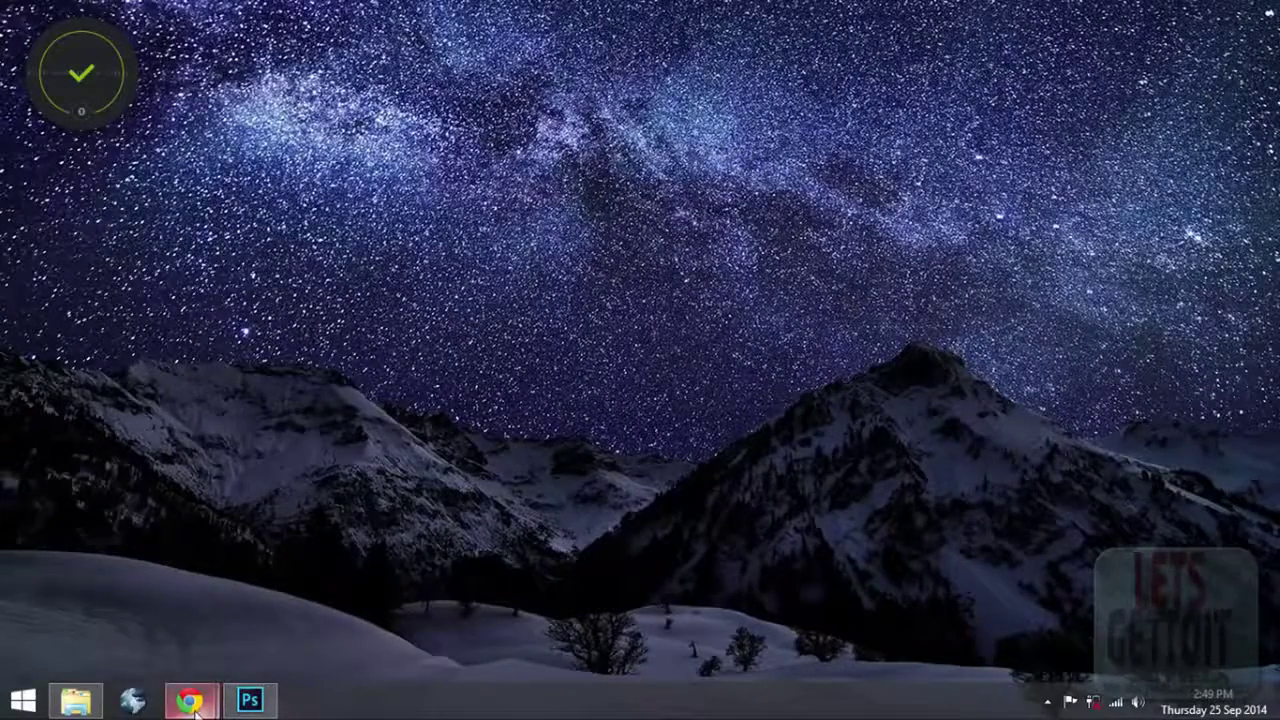
Step: Scroll through the 'After the Show' deviantART stock page in Chrome, then minimize the browser
{"action": "mouse_move", "coordinate": [190, 700]}
{"action": "left_click", "coordinate": [315, 632]}
{"action": "scroll", "coordinate": [368, 525], "scroll_direction": "down", "scroll_amount": 2}
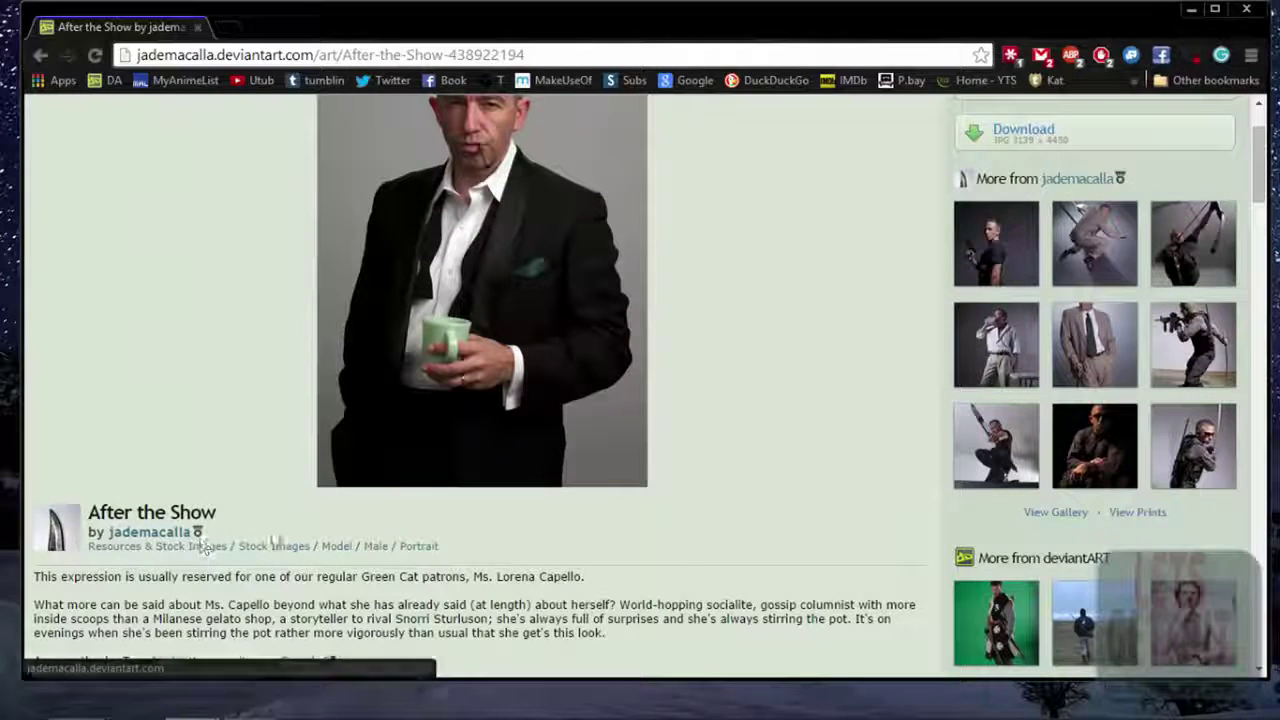
{"action": "scroll", "coordinate": [186, 535], "scroll_direction": "up", "scroll_amount": 2}
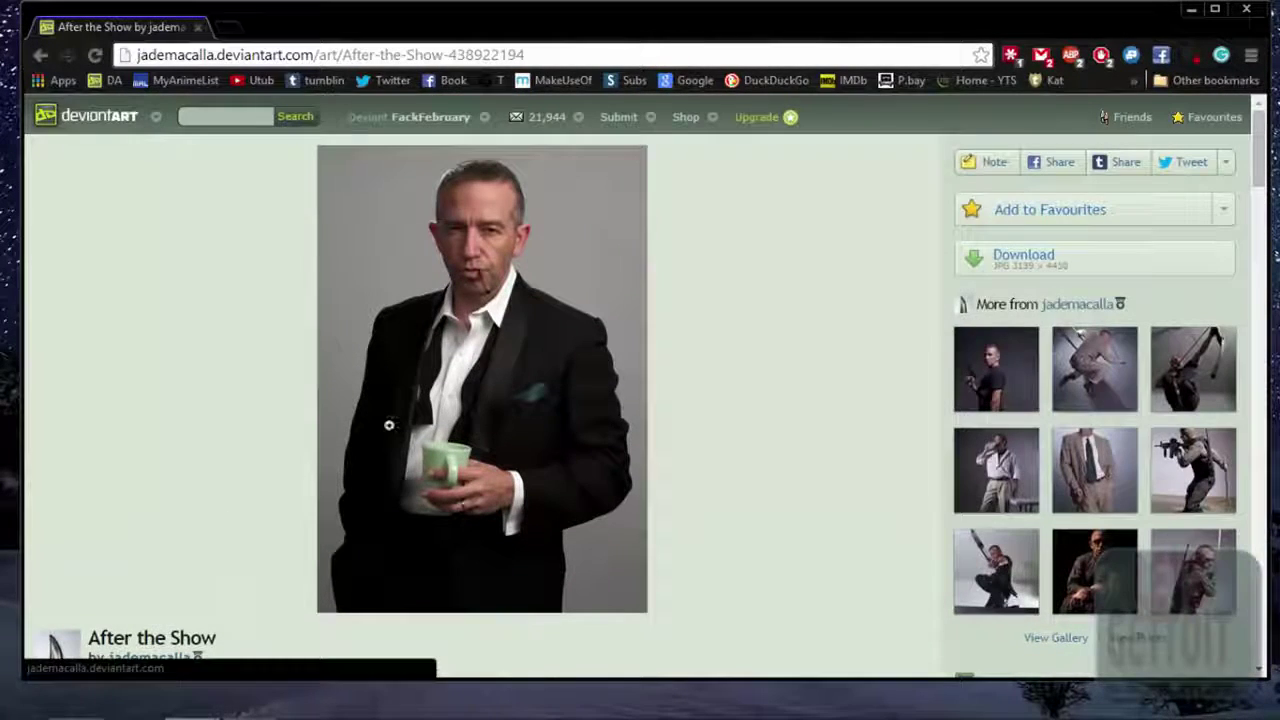
{"action": "scroll", "coordinate": [414, 427], "scroll_direction": "down", "scroll_amount": 4}
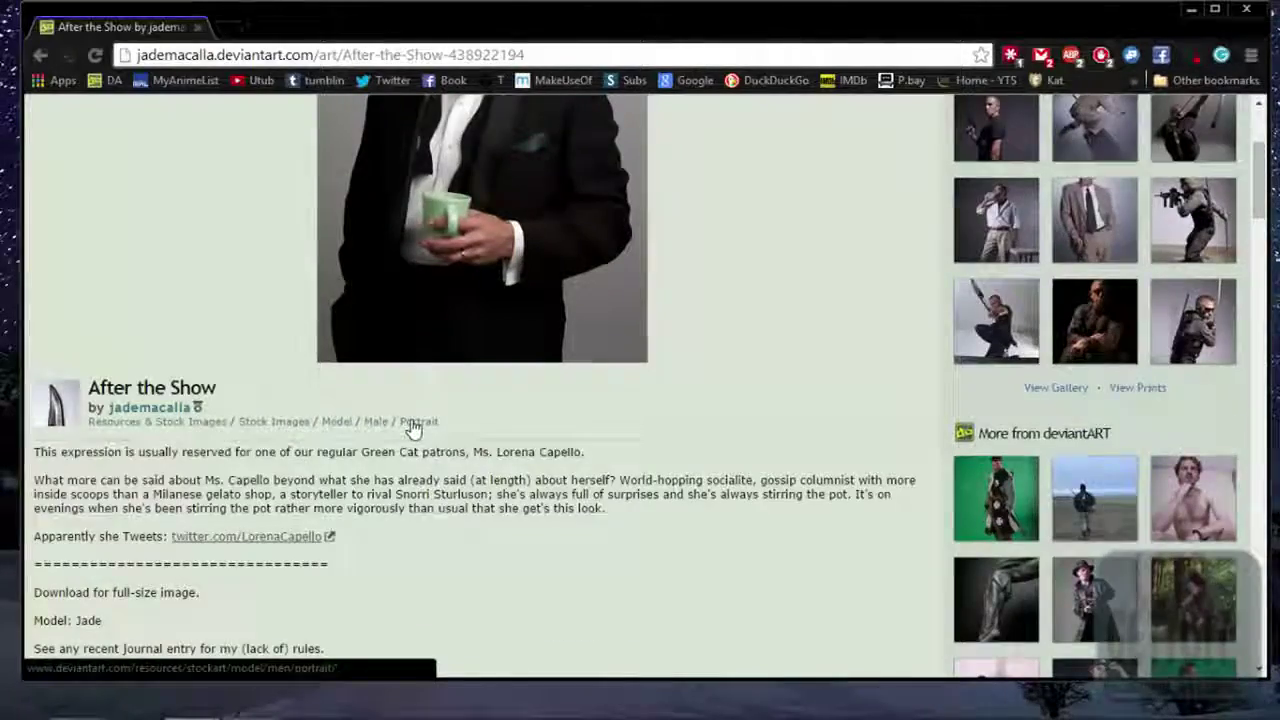
{"action": "scroll", "coordinate": [414, 427], "scroll_direction": "down", "scroll_amount": 2}
{"action": "scroll", "coordinate": [418, 430], "scroll_direction": "up", "scroll_amount": 6}
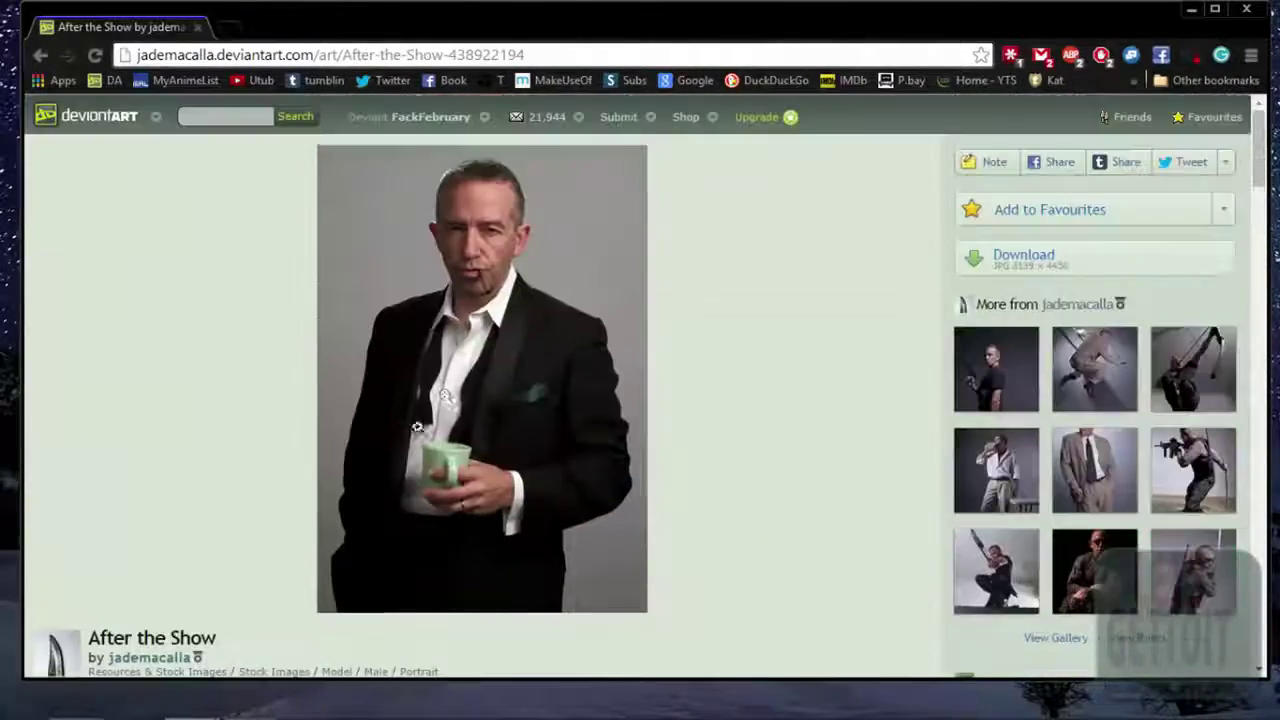
{"action": "left_click", "coordinate": [1191, 10]}
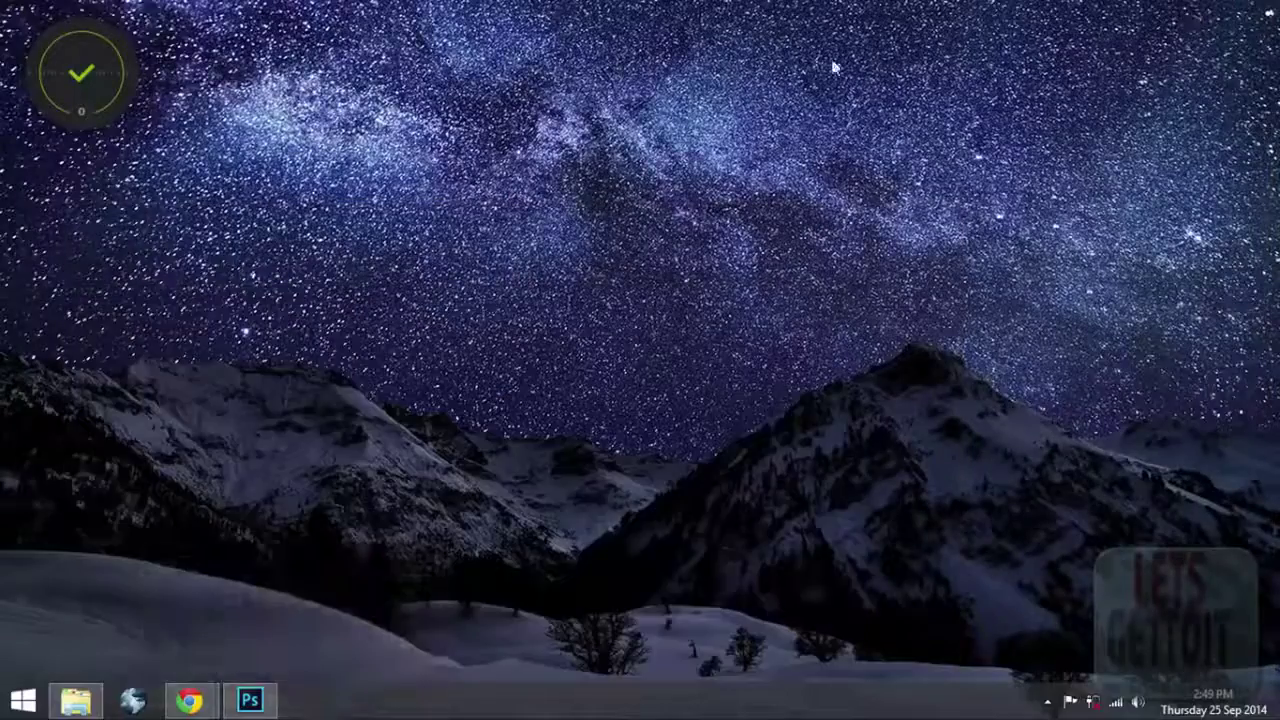
Step: Open the original suited-man JPG from the Comic_Style folder with Adobe Photoshop CC 2014
{"action": "left_click", "coordinate": [90, 698]}
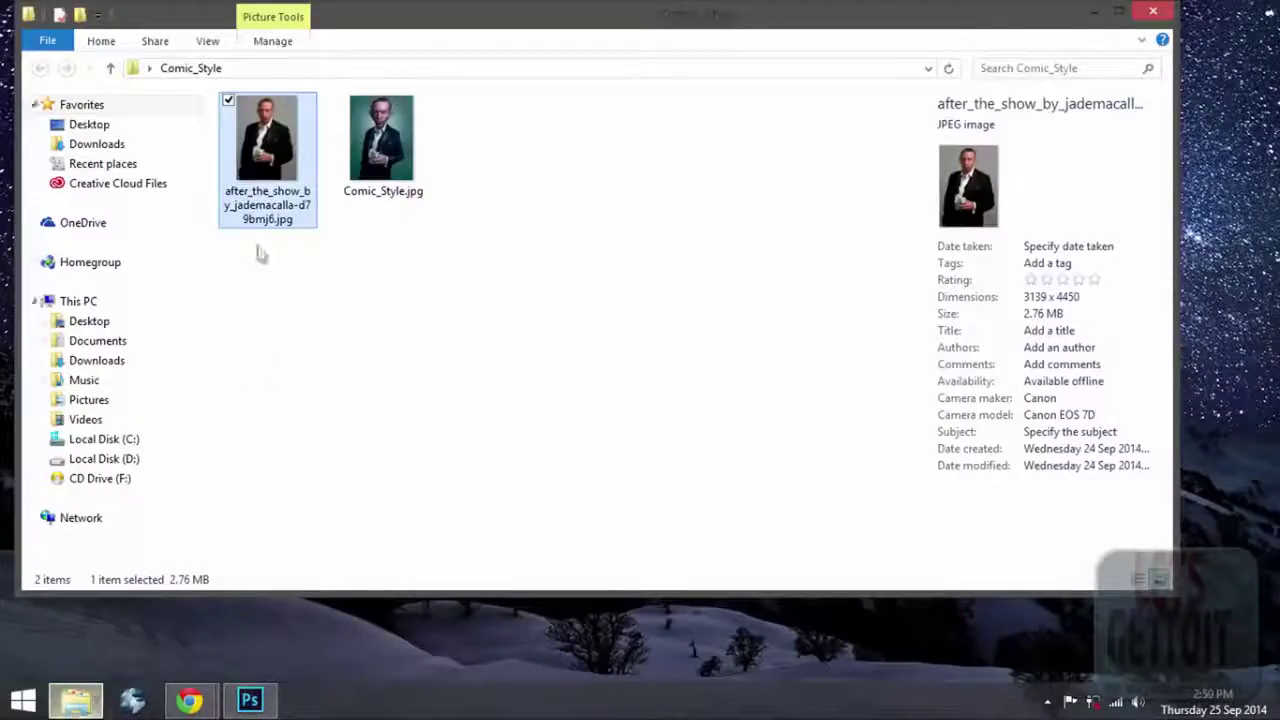
{"action": "left_click_drag", "start_coordinate": [428, 35], "coordinate": [482, 40]}
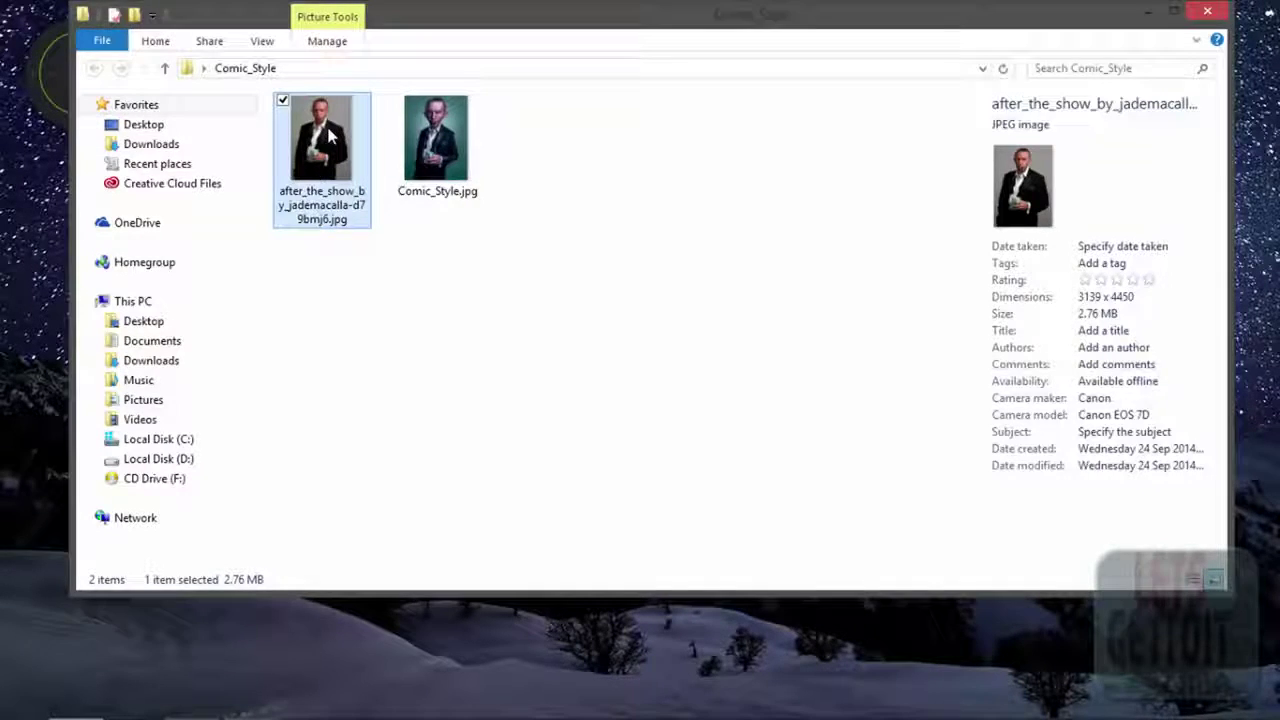
{"action": "right_click", "coordinate": [330, 137]}
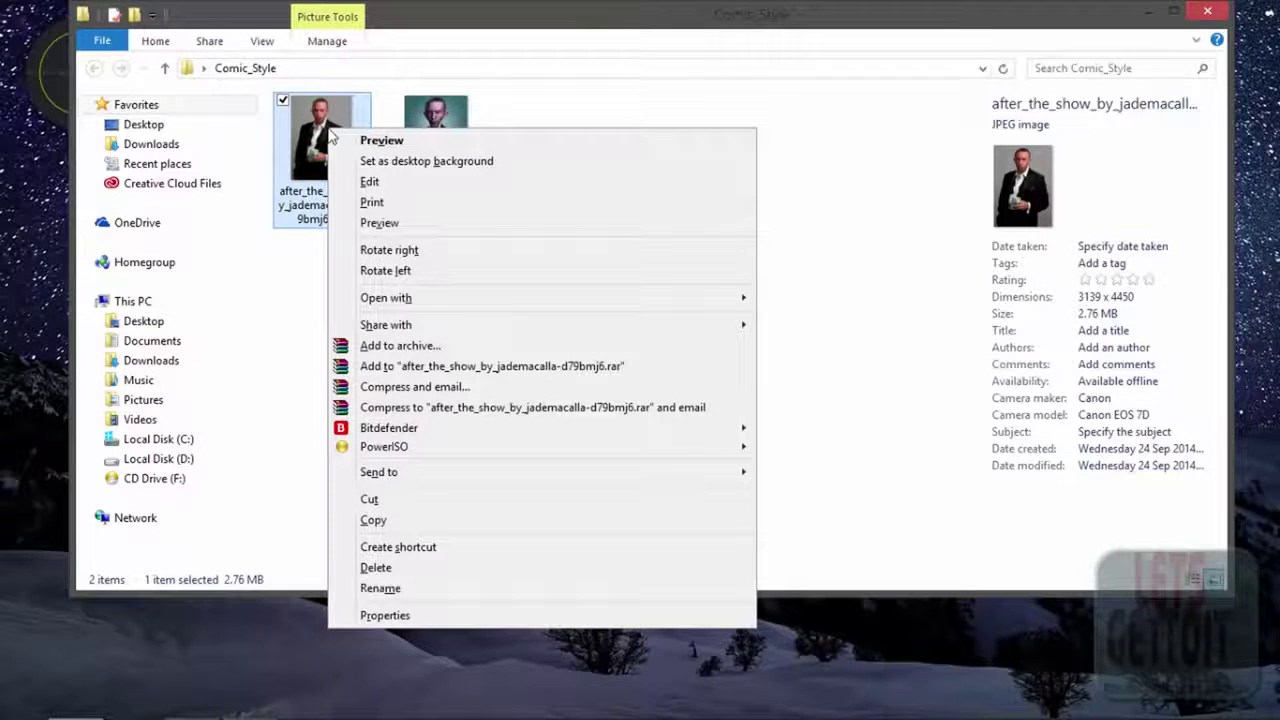
{"action": "mouse_move", "coordinate": [386, 298]}
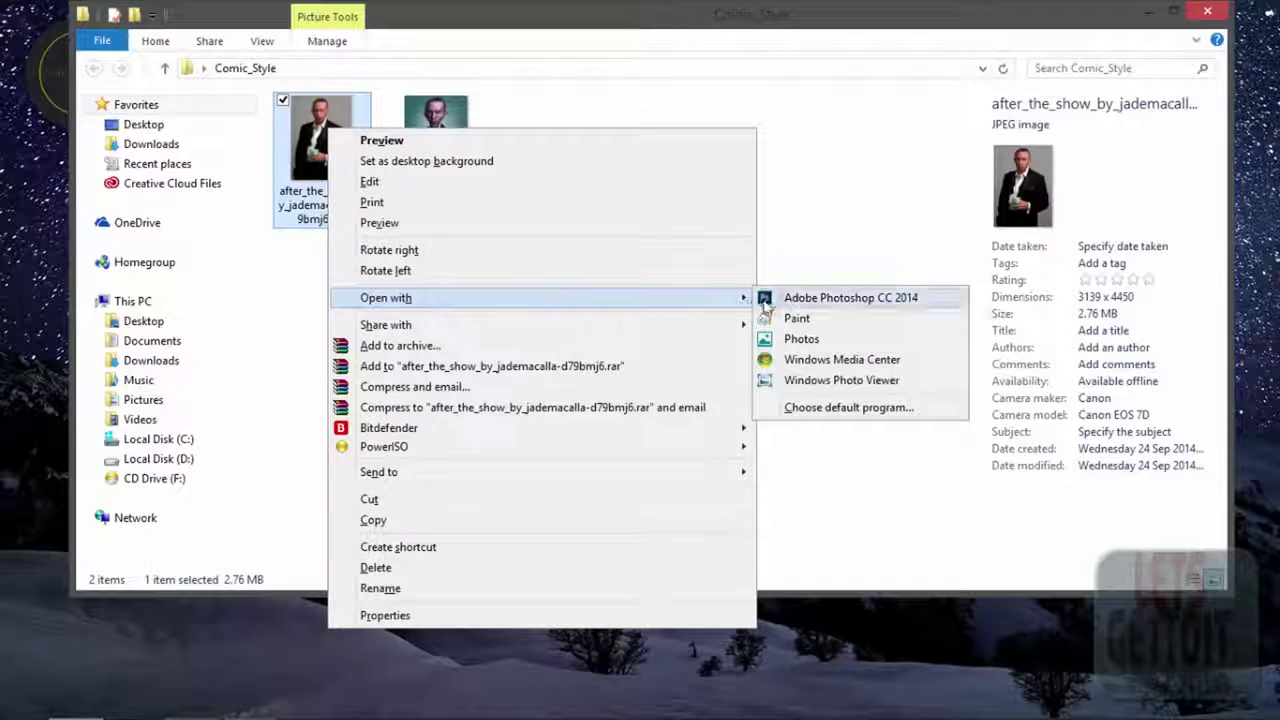
{"action": "left_click", "coordinate": [764, 302]}
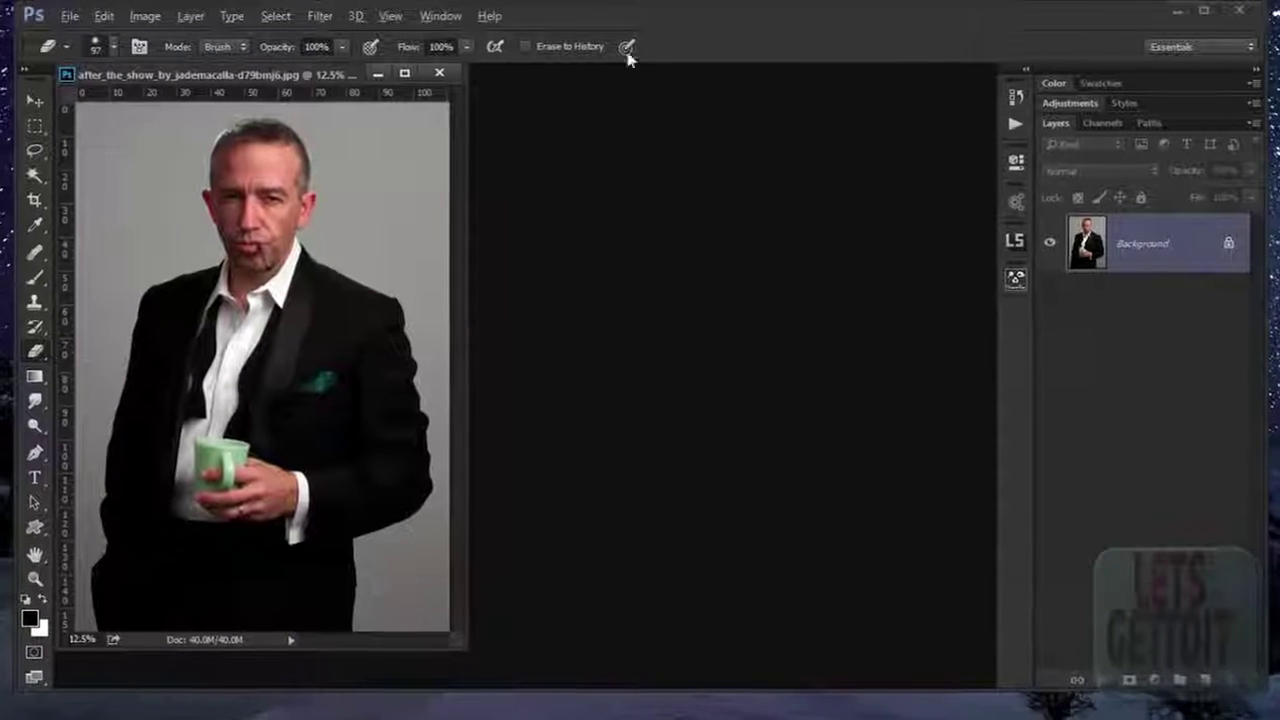
Step: Convert the photo's locked Background layer into editable Layer 0
{"action": "mouse_move", "coordinate": [285, 81]}
{"action": "left_mouse_down"}
{"action": "mouse_move", "coordinate": [385, 82]}
{"action": "mouse_move", "coordinate": [390, 70]}
{"action": "left_mouse_up"}
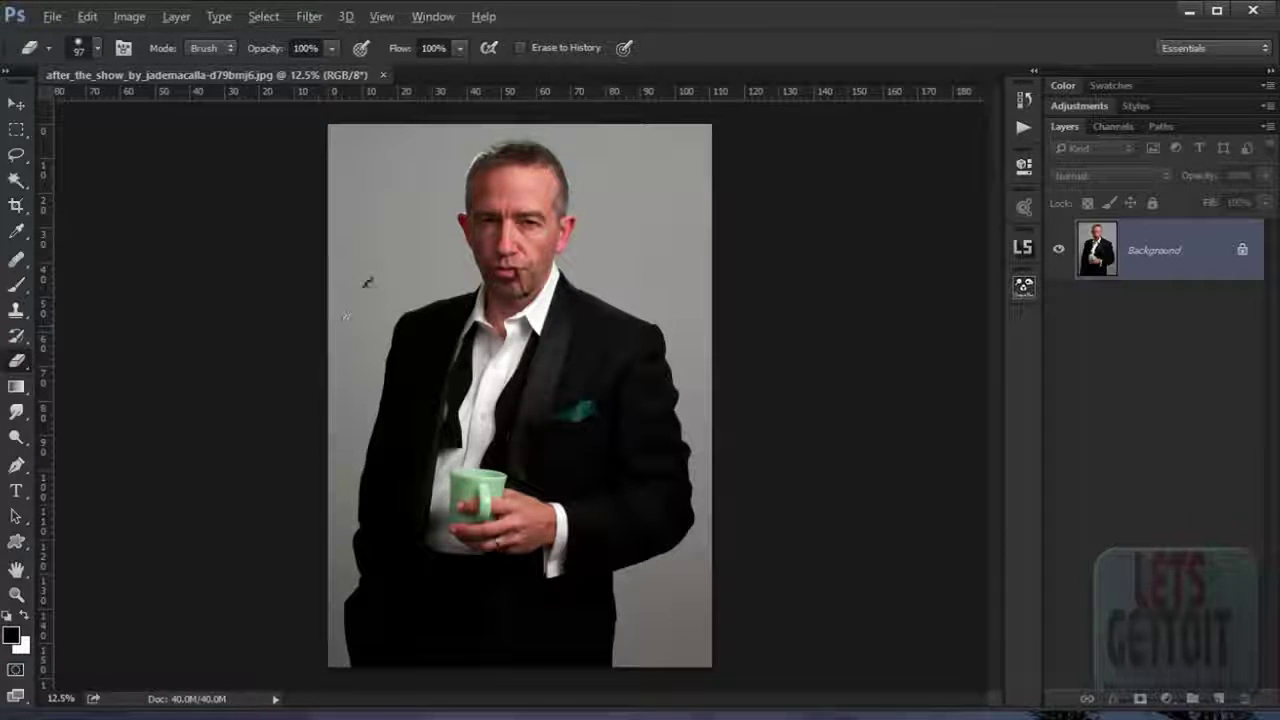
{"action": "left_click", "coordinate": [129, 16]}
{"action": "key", "text": "Escape"}
{"action": "double_click", "coordinate": [1191, 274]}
{"action": "double_click", "coordinate": [1160, 265]}
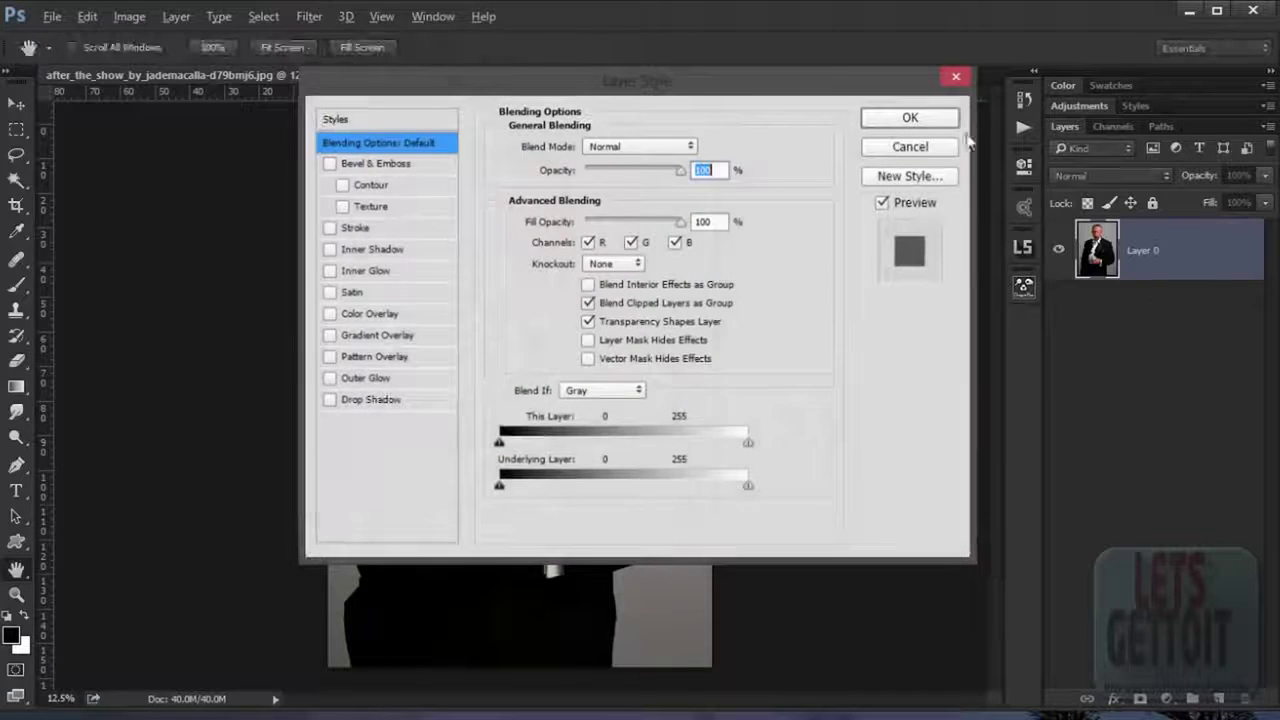
Step: Add a new empty Layer 1 beneath Layer 0
{"action": "left_click", "coordinate": [957, 79]}
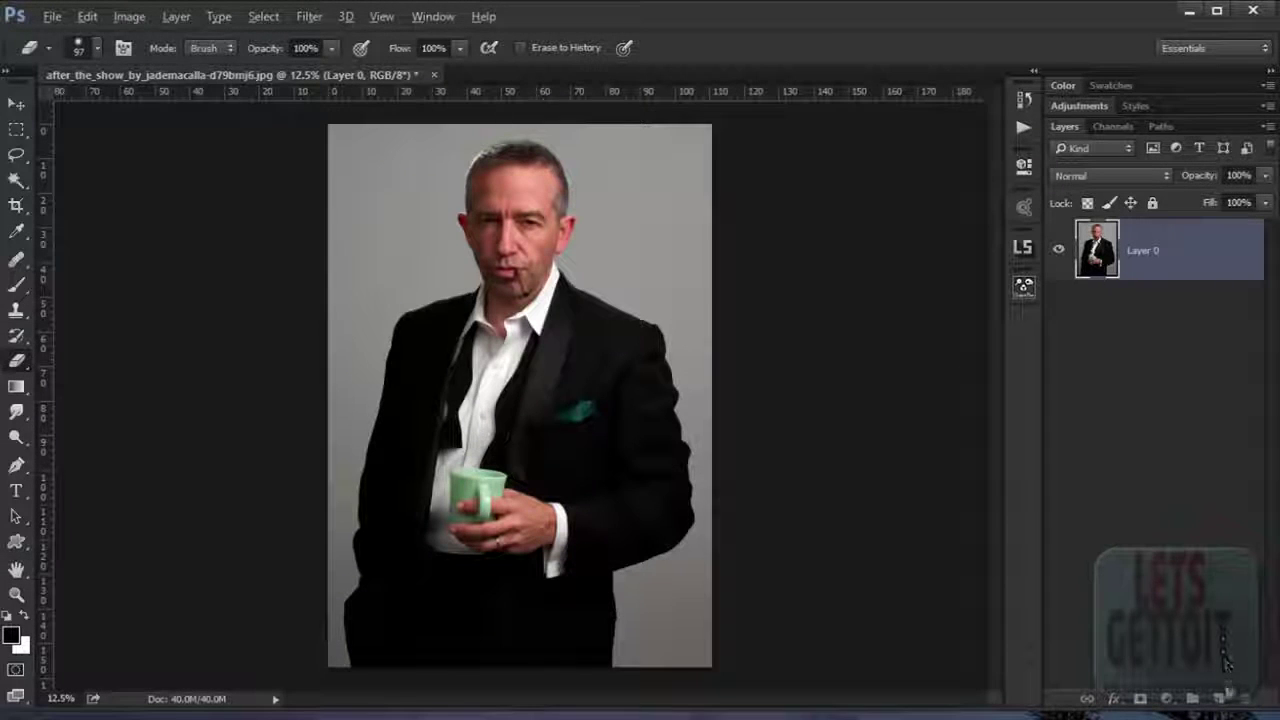
{"action": "left_click", "coordinate": [1226, 698], "text": "ctrl"}
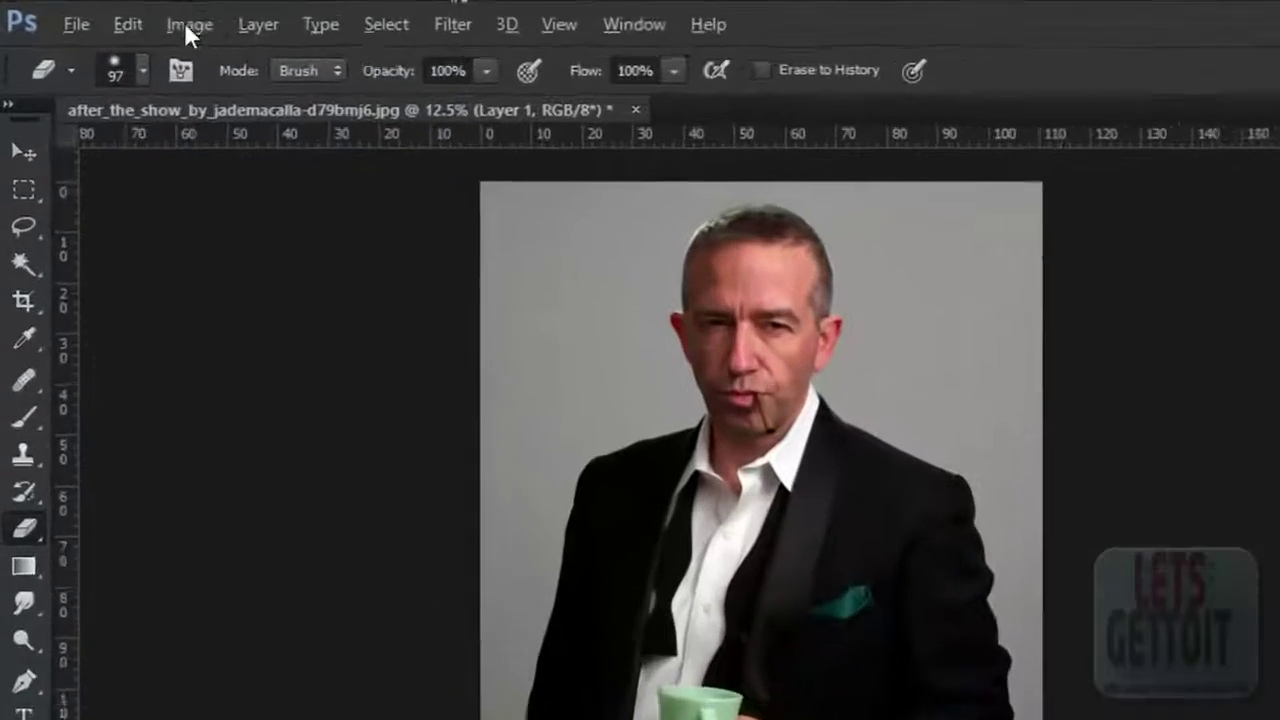
{"action": "left_click", "coordinate": [129, 16]}
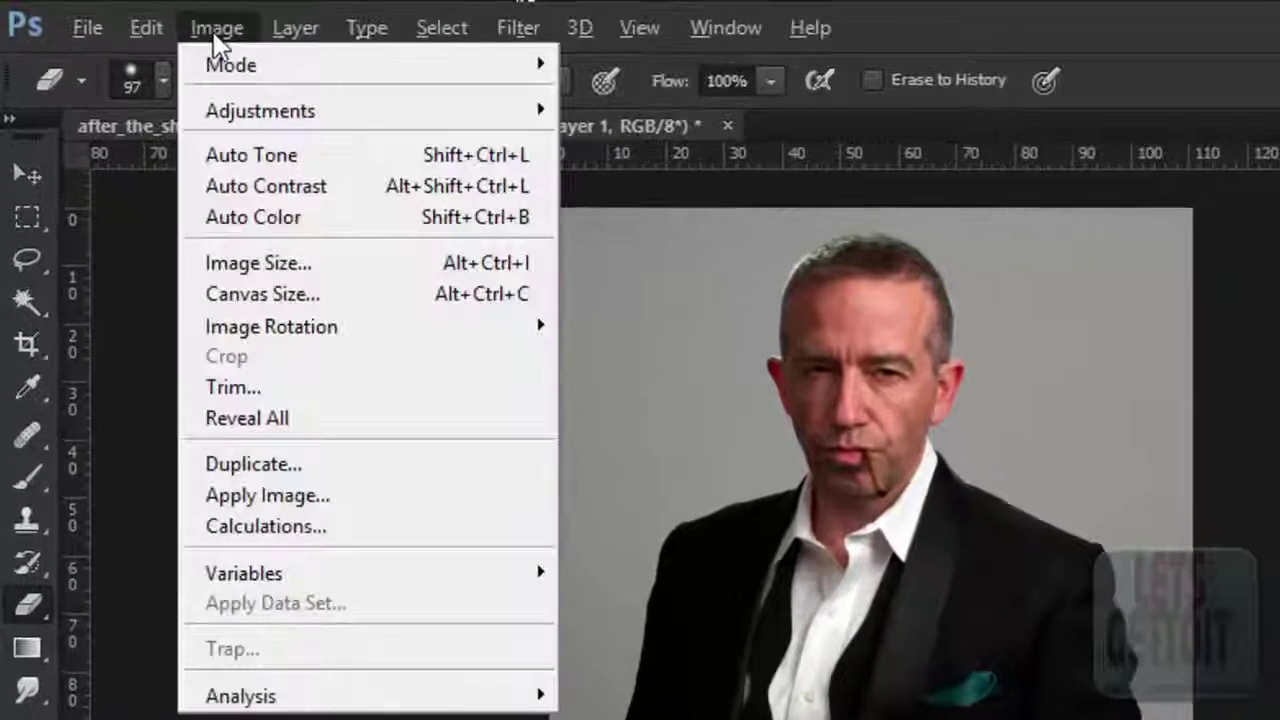
Step: Resize the canvas in pixels to width 4600 and height 5200
{"action": "left_click", "coordinate": [313, 300]}
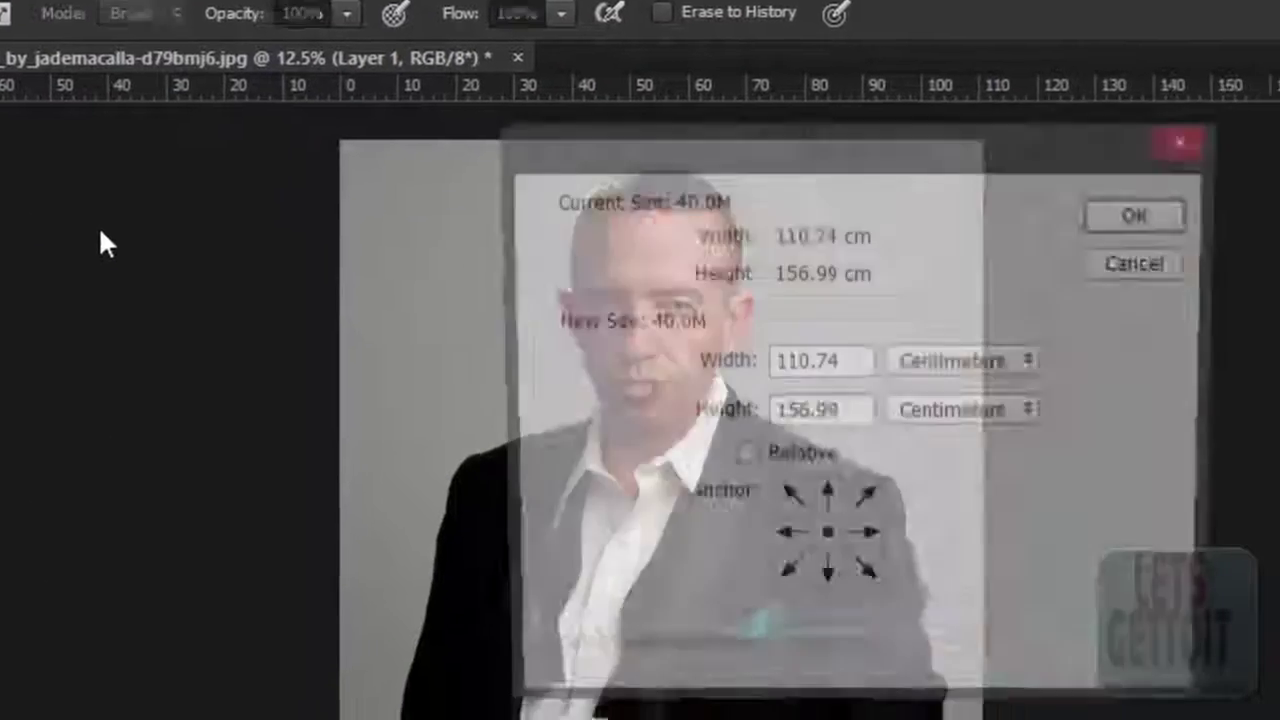
{"action": "left_click", "coordinate": [712, 310]}
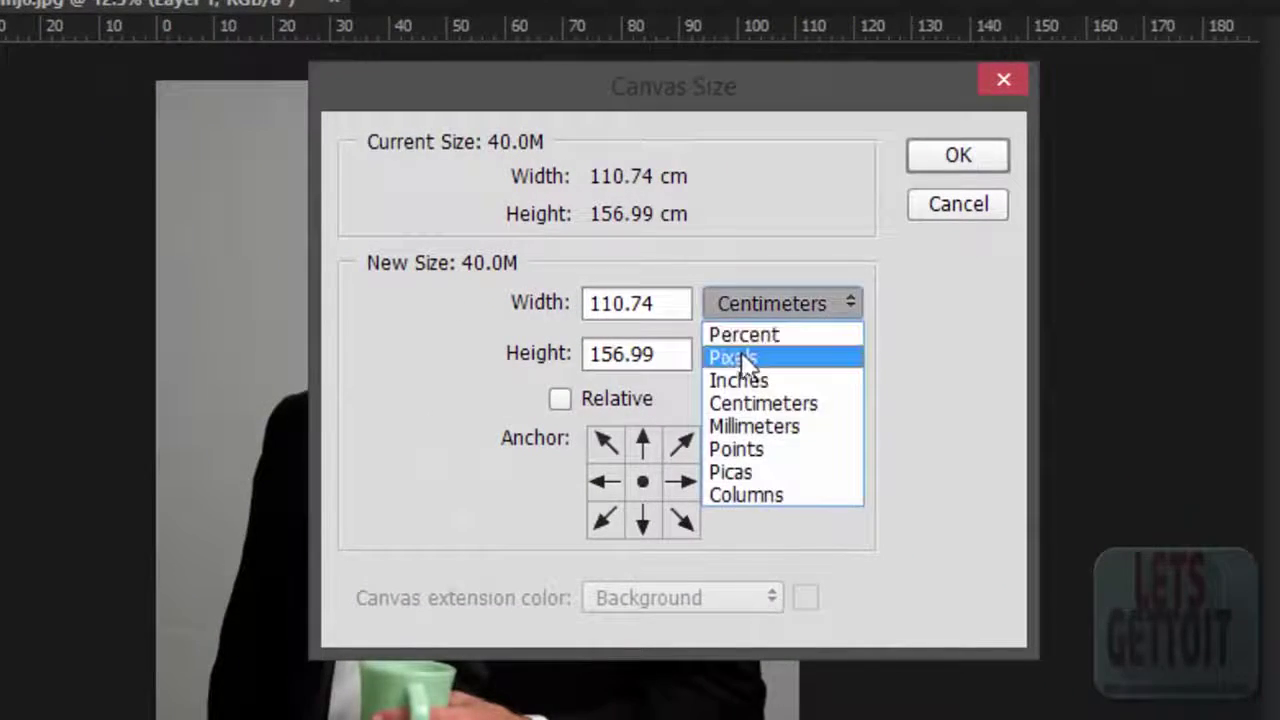
{"action": "left_click", "coordinate": [748, 357]}
{"action": "left_click_drag", "start_coordinate": [659, 307], "coordinate": [582, 302]}
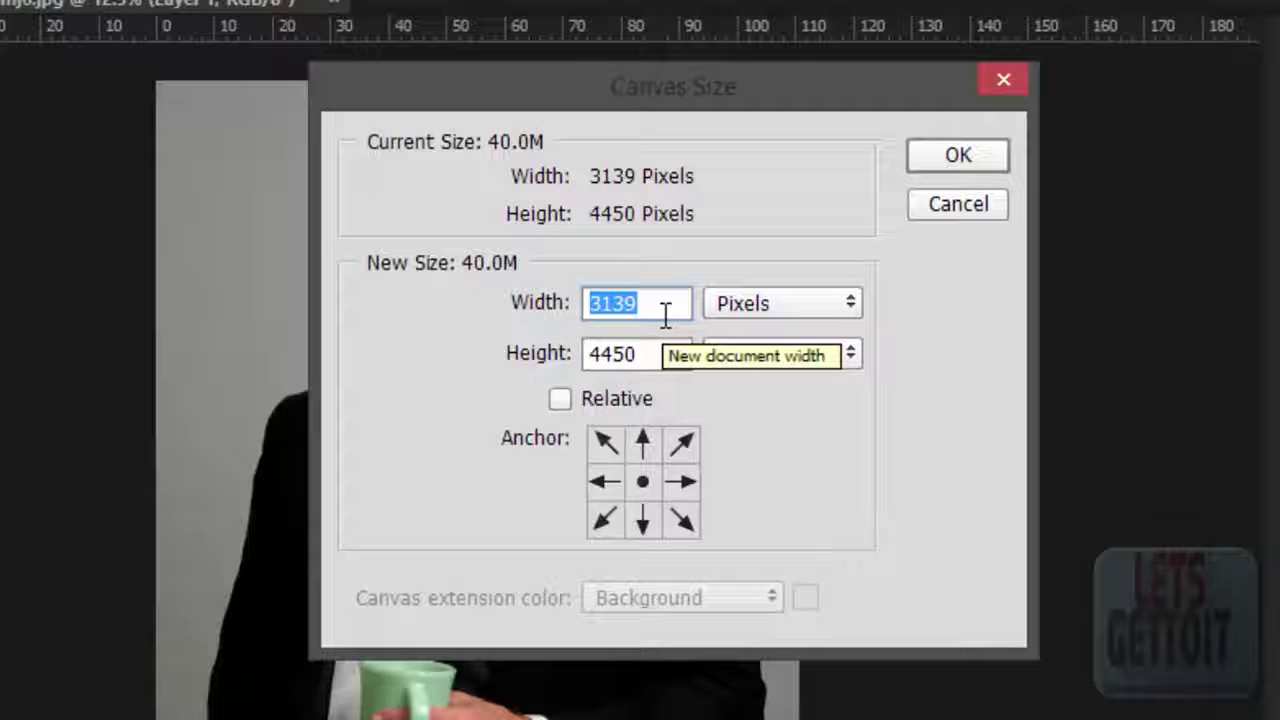
{"action": "type", "text": "4600"}
{"action": "left_click_drag", "start_coordinate": [646, 353], "coordinate": [588, 354]}
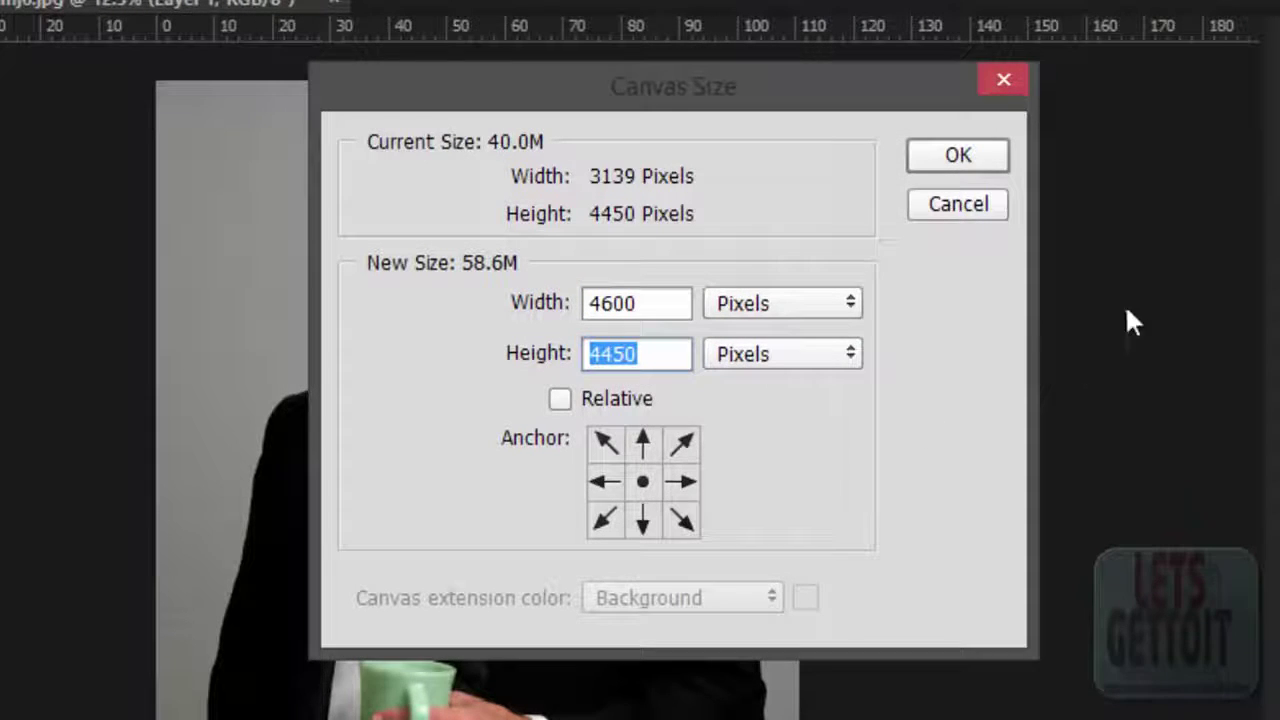
{"action": "type", "text": "5"}
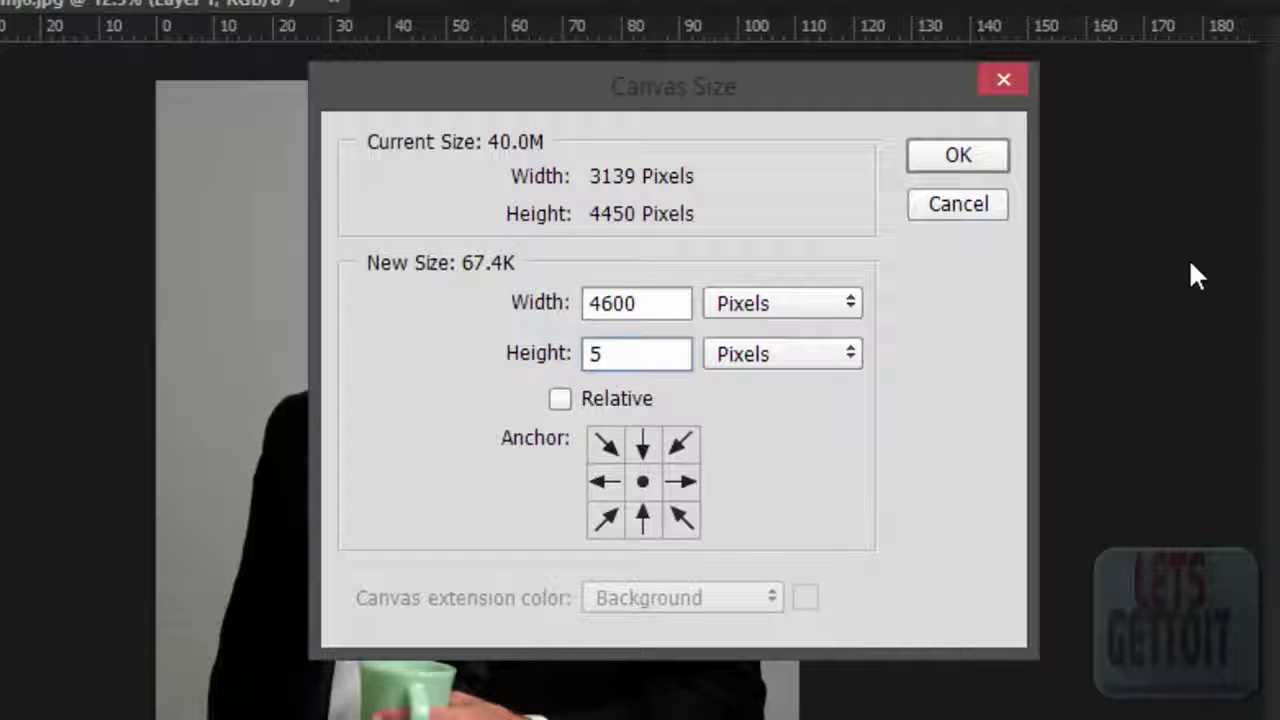
{"action": "type", "text": "200"}
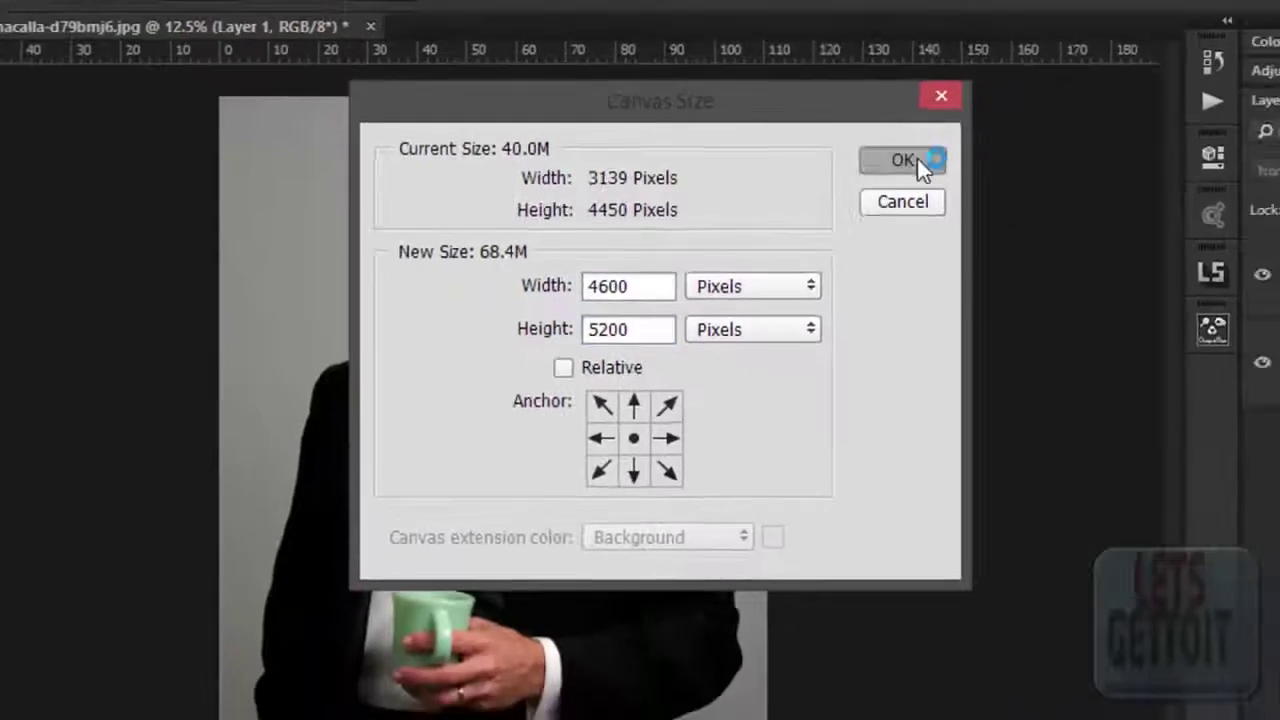
{"action": "left_click", "coordinate": [958, 155]}
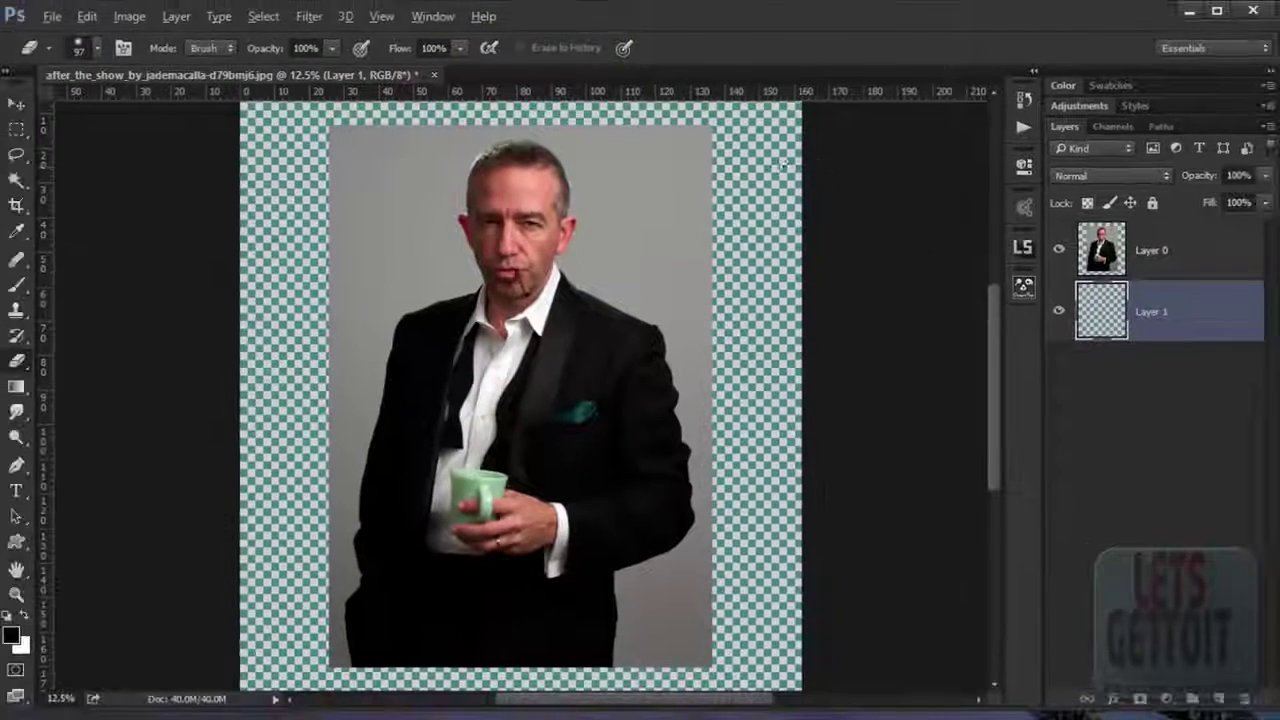
Step: Zoom to the photo's top and marquee a thin strip along the grey backdrop's upper edge
{"action": "scroll", "coordinate": [648, 327], "scroll_direction": "down", "scroll_amount": 2}
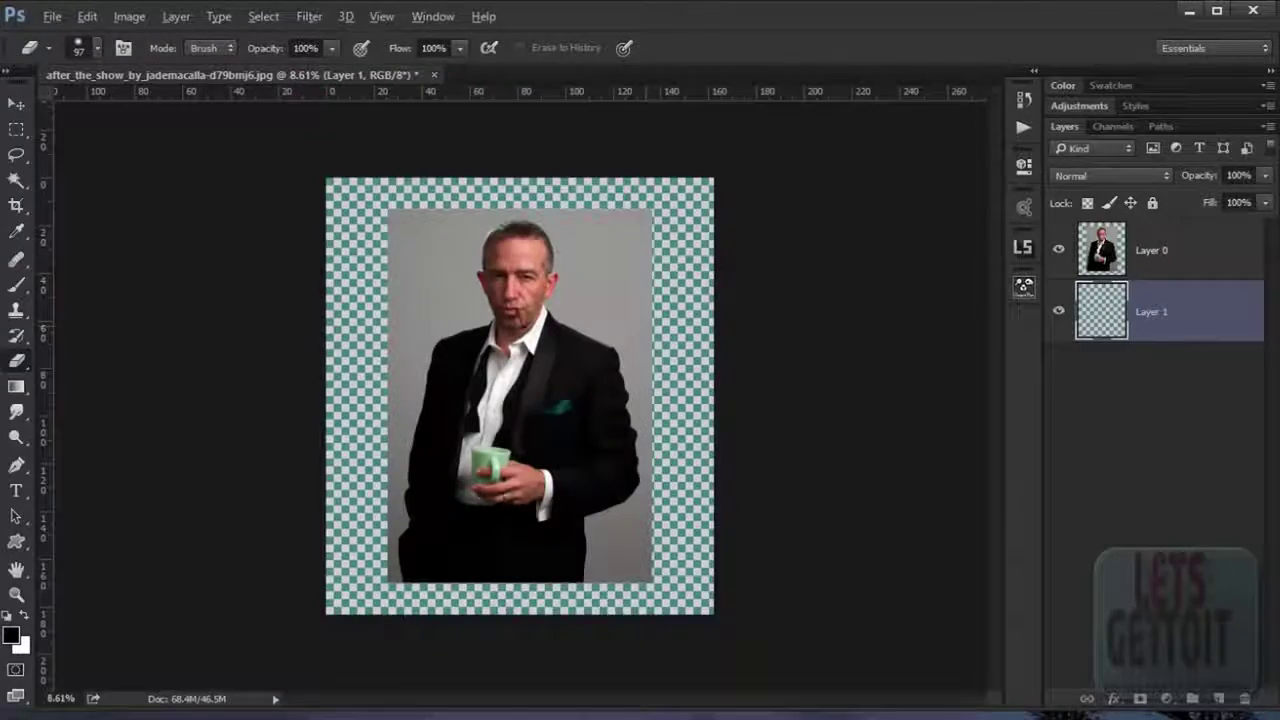
{"action": "scroll", "coordinate": [645, 300], "scroll_direction": "up", "scroll_amount": 4}
{"action": "left_click_drag", "start_coordinate": [659, 361], "coordinate": [756, 418]}
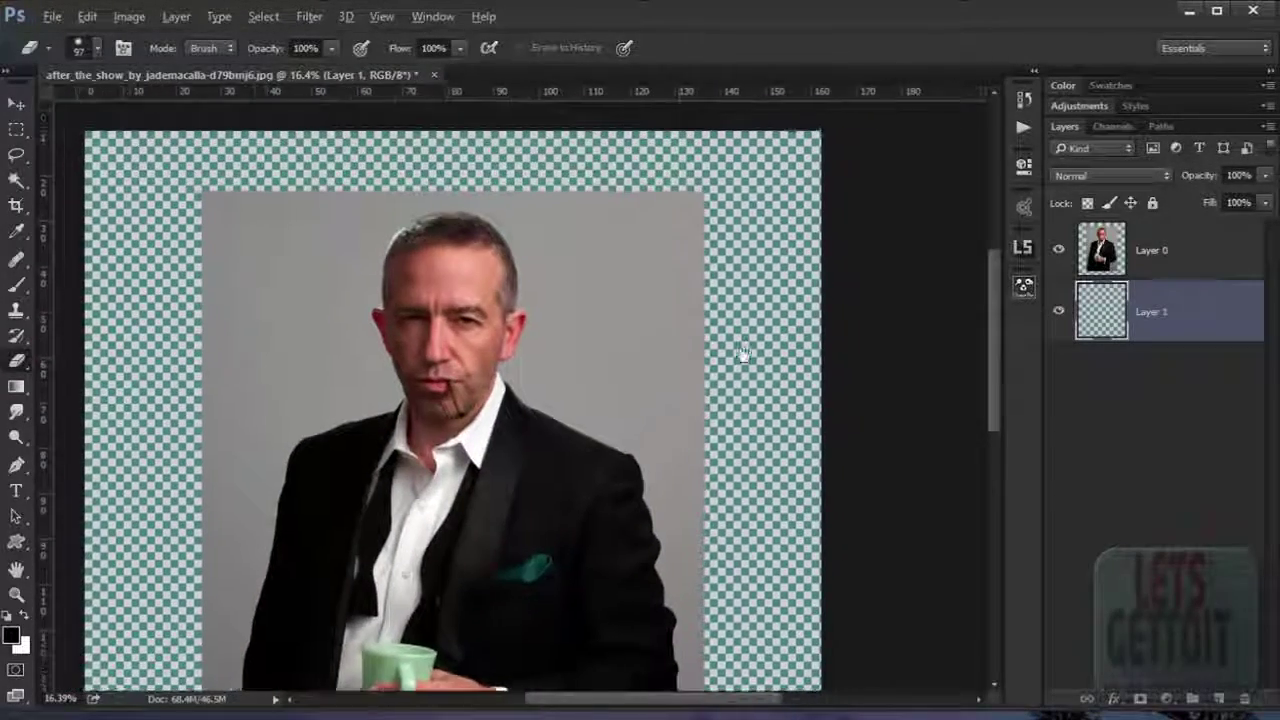
{"action": "scroll", "coordinate": [756, 418], "scroll_direction": "up", "scroll_amount": 3}
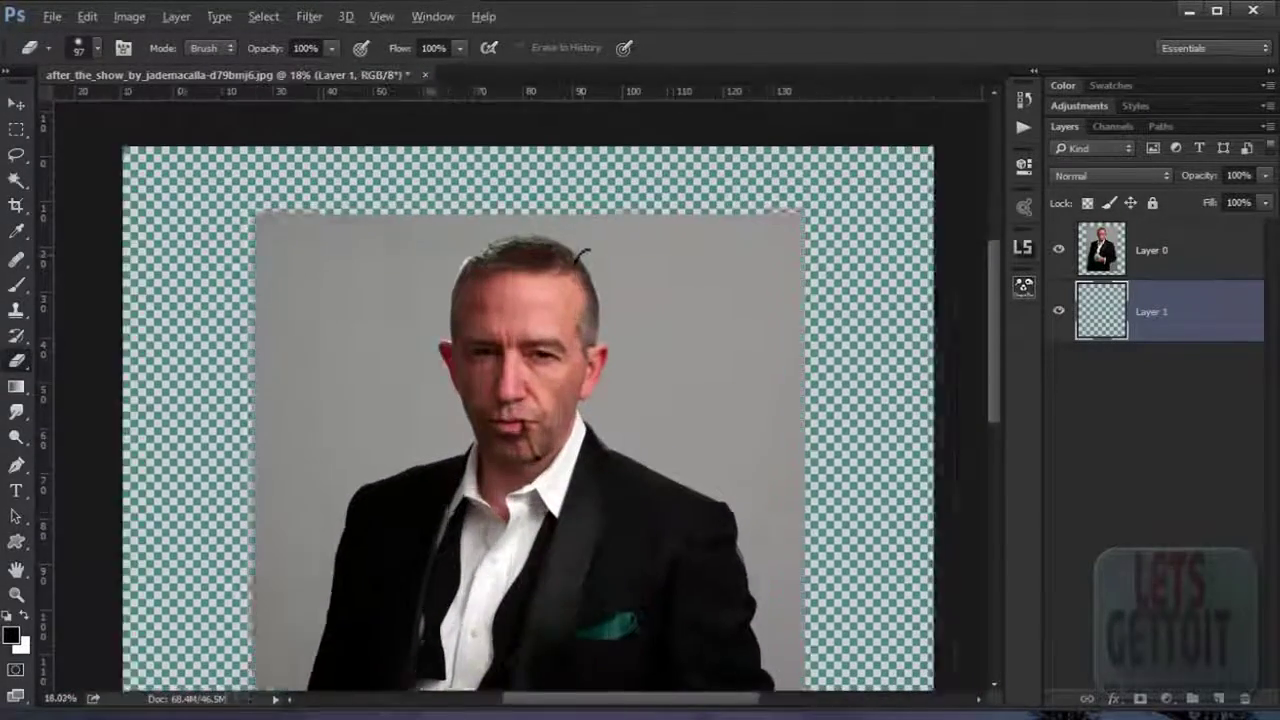
{"action": "scroll", "coordinate": [578, 300], "scroll_direction": "up", "scroll_amount": 2}
{"action": "left_click_drag", "start_coordinate": [578, 300], "coordinate": [506, 266]}
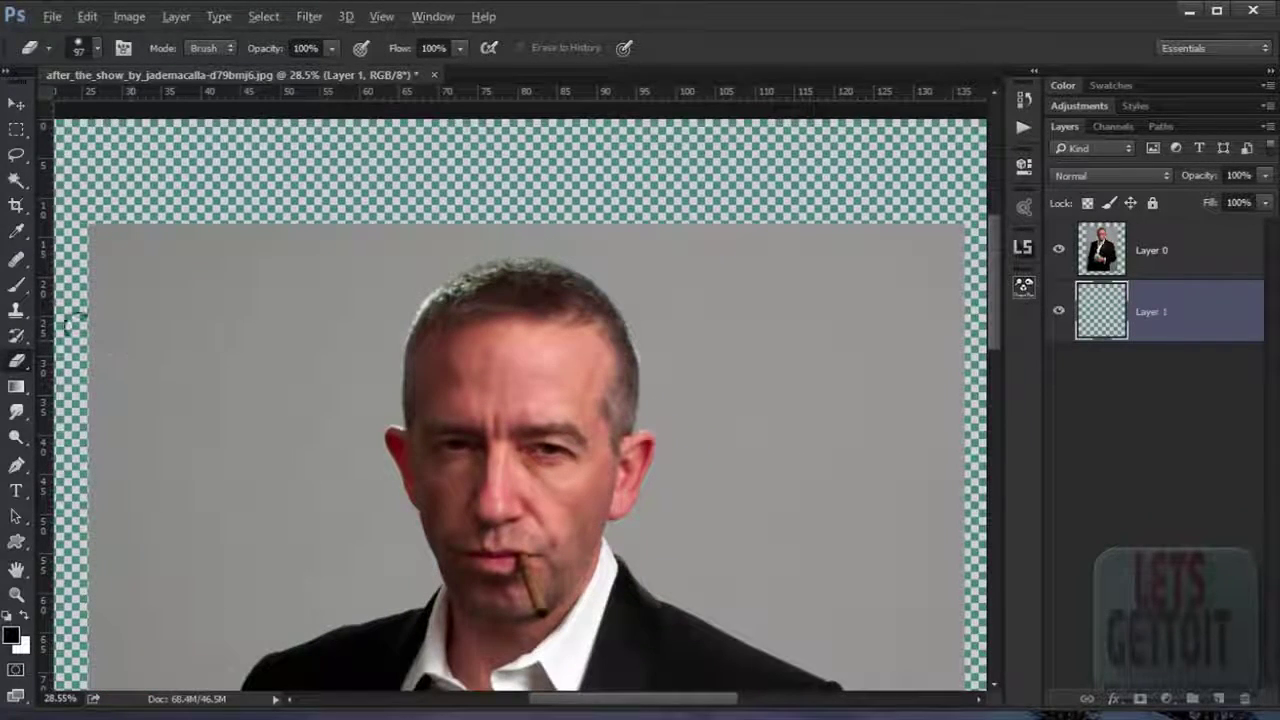
{"action": "left_click", "coordinate": [16, 129]}
{"action": "mouse_move", "coordinate": [94, 204]}
{"action": "left_mouse_down"}
{"action": "mouse_move", "coordinate": [955, 270]}
{"action": "mouse_move", "coordinate": [966, 250]}
{"action": "left_mouse_up"}
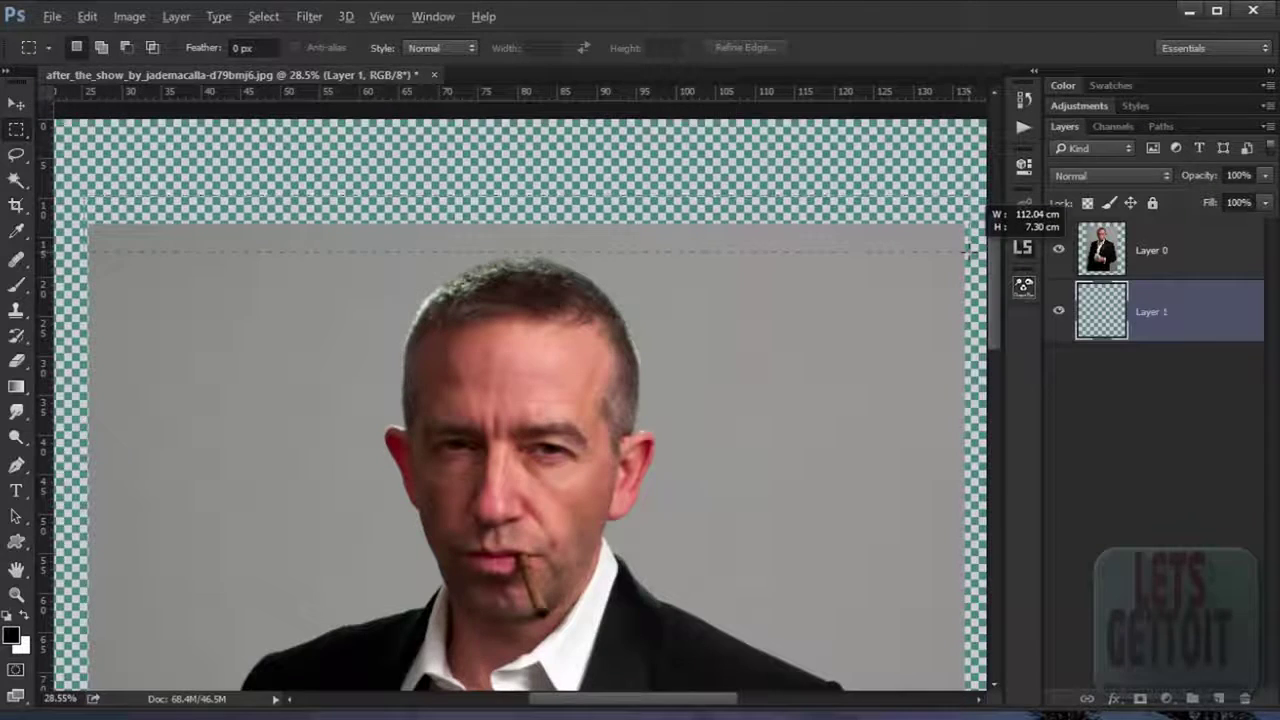
Step: Copy the top grey backdrop strip from Layer 0 onto new Layer 2 and move it upward
{"action": "left_click_drag", "start_coordinate": [968, 250], "coordinate": [968, 251]}
{"action": "left_click", "coordinate": [1177, 264]}
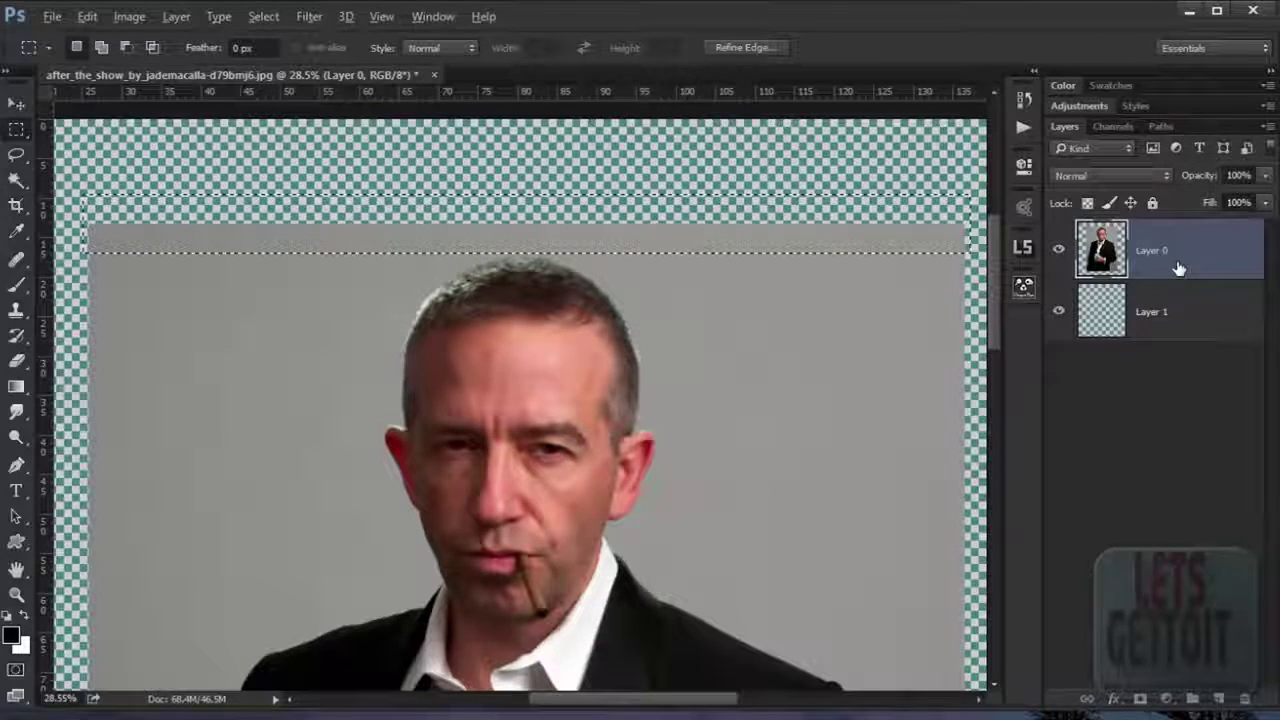
{"action": "key", "text": "ctrl+j"}
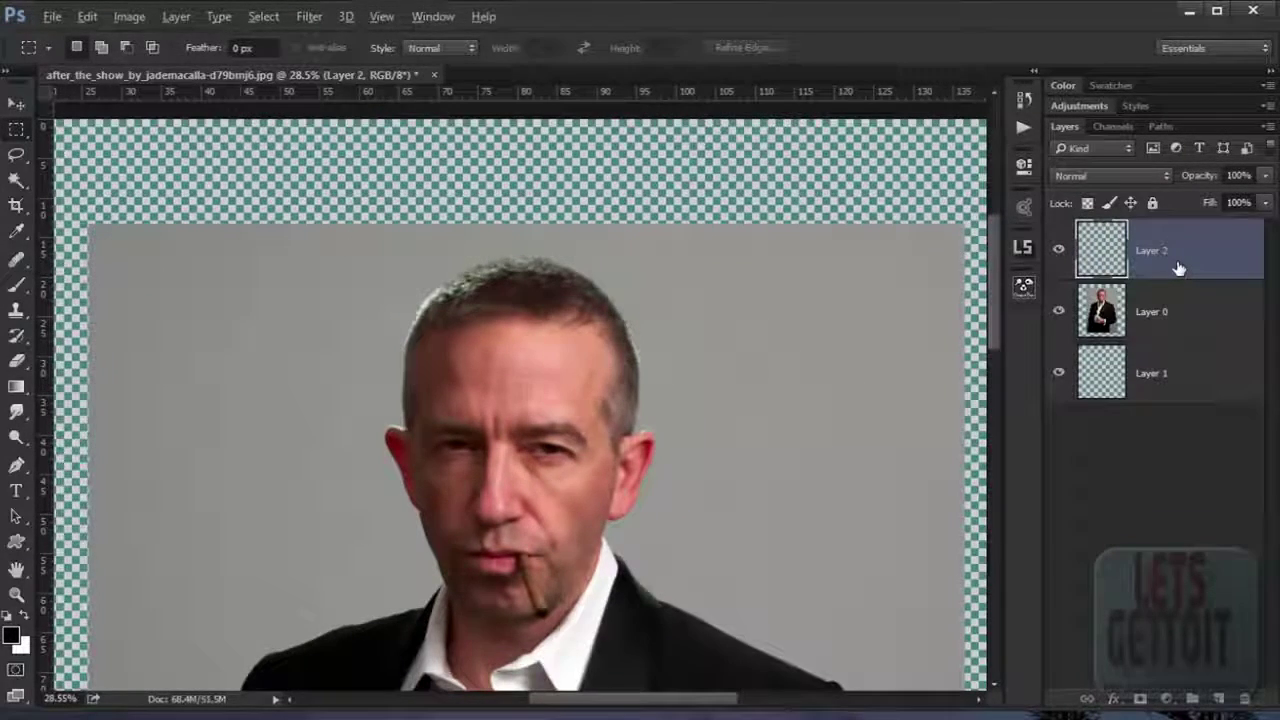
{"action": "left_click", "coordinate": [17, 95]}
{"action": "mouse_move", "coordinate": [394, 263]}
{"action": "left_mouse_down"}
{"action": "mouse_move", "coordinate": [395, 203]}
{"action": "mouse_move", "coordinate": [397, 230]}
{"action": "mouse_move", "coordinate": [406, 192]}
{"action": "mouse_move", "coordinate": [414, 200]}
{"action": "mouse_move", "coordinate": [407, 177]}
{"action": "left_mouse_up"}
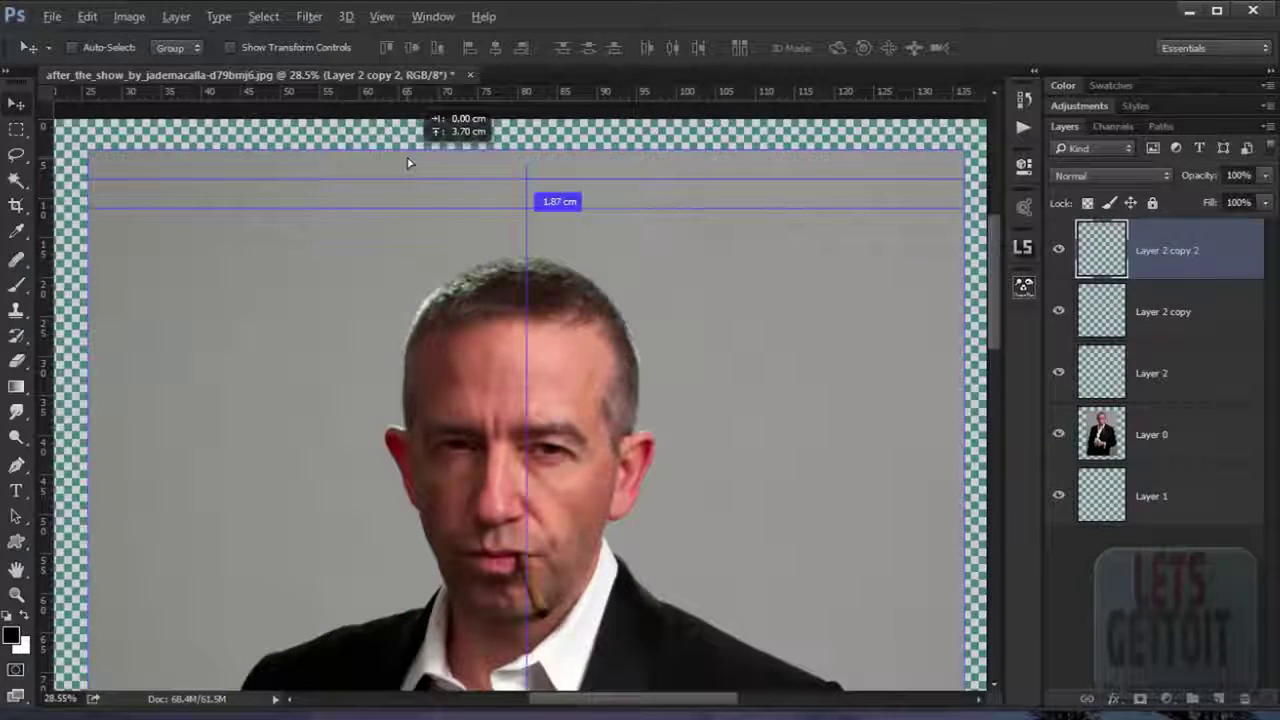
Step: Alt-drag further copies of the strip upward until they reach the canvas top
{"action": "mouse_move", "coordinate": [408, 167]}
{"action": "left_mouse_down"}
{"action": "mouse_move", "coordinate": [414, 176]}
{"action": "mouse_move", "coordinate": [434, 147]}
{"action": "mouse_move", "coordinate": [449, 149]}
{"action": "mouse_move", "coordinate": [449, 122]}
{"action": "left_mouse_up"}
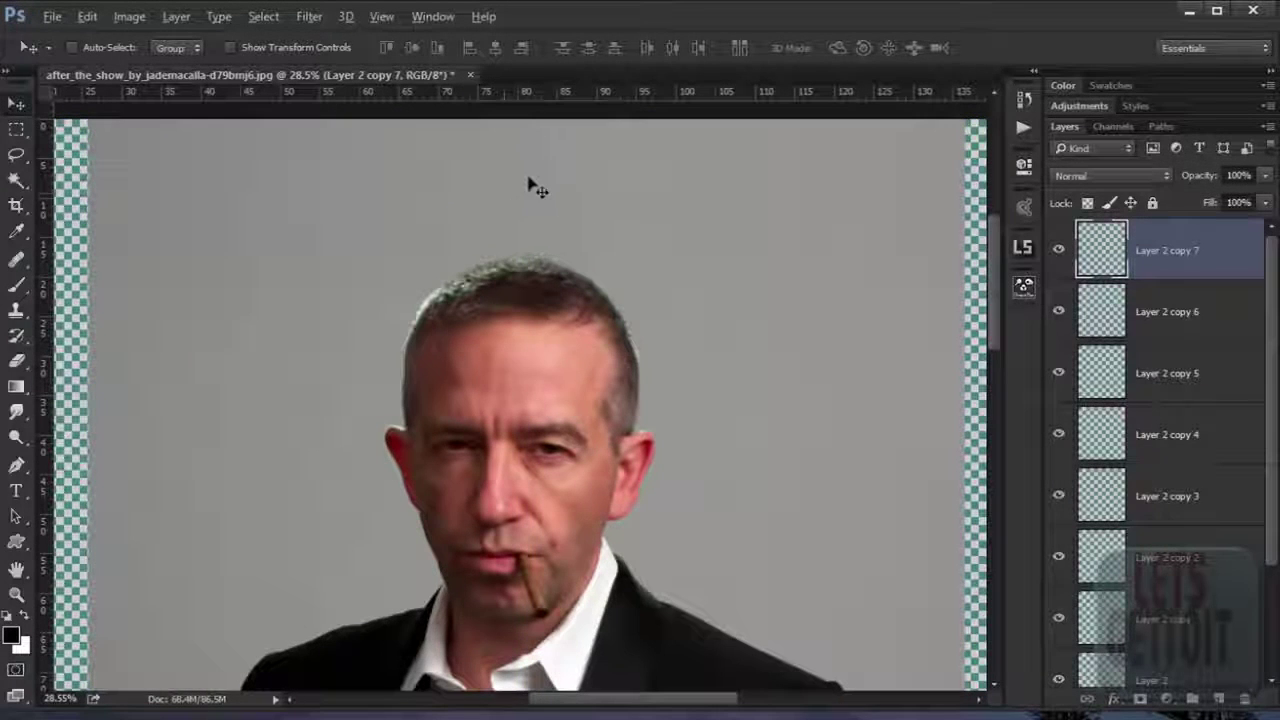
{"action": "key", "text": "alt"}
{"action": "left_click_drag", "start_coordinate": [487, 133], "coordinate": [489, 128]}
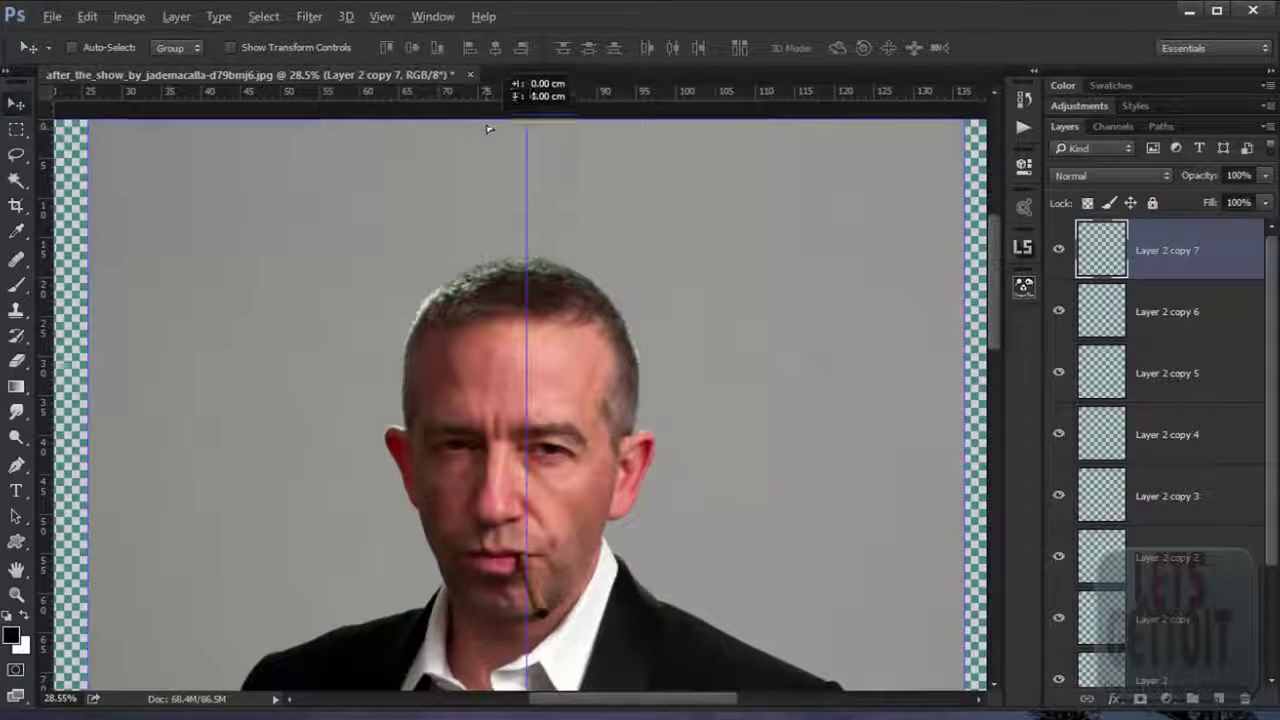
{"action": "left_click_drag", "start_coordinate": [489, 128], "coordinate": [487, 121]}
{"action": "scroll", "coordinate": [571, 192], "scroll_direction": "down", "scroll_amount": 2}
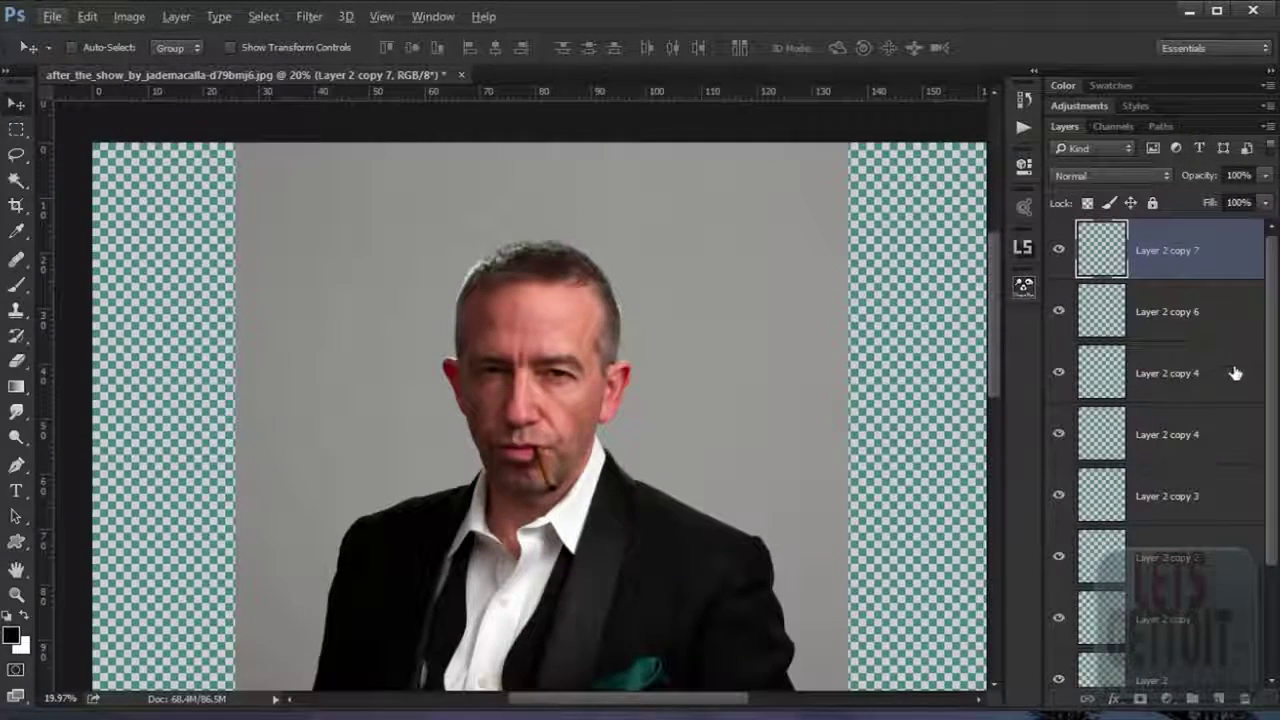
{"action": "scroll", "coordinate": [1237, 367], "scroll_direction": "down", "scroll_amount": 2}
Step: Hide and re-show the portrait to check strip coverage, then select the lowest strip, Layer 2
{"action": "left_click", "coordinate": [1057, 595]}
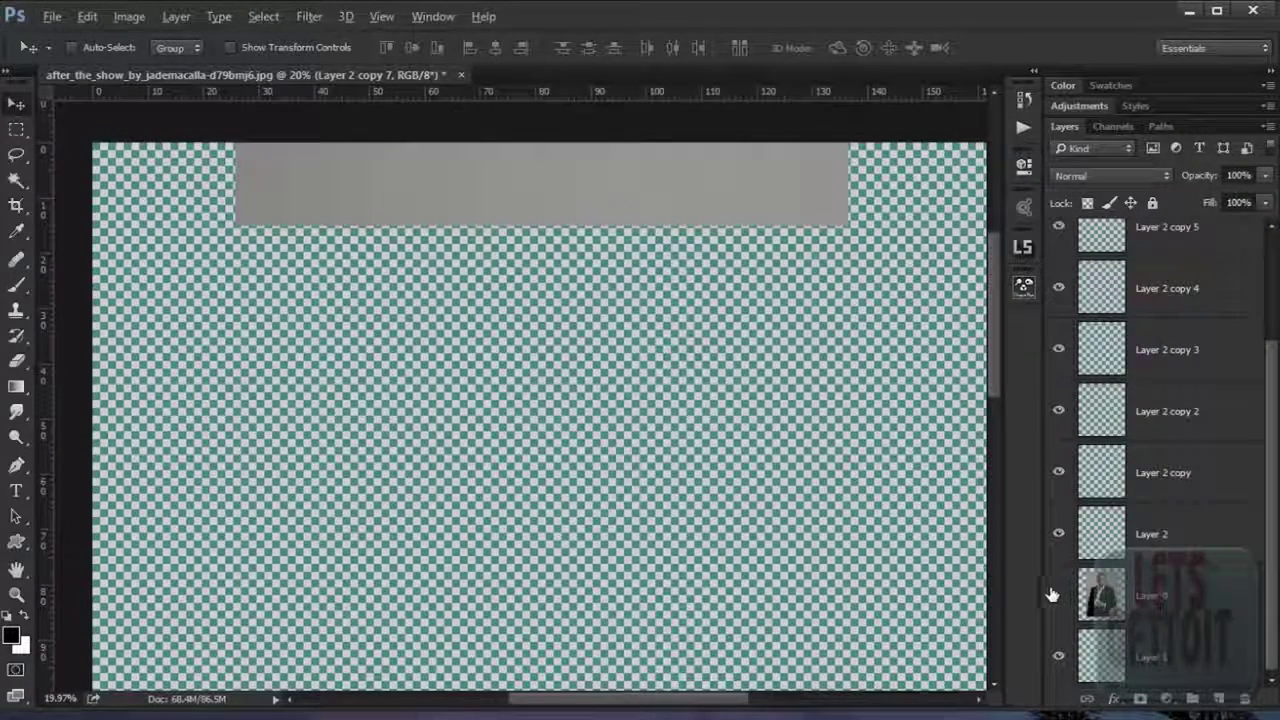
{"action": "scroll", "coordinate": [369, 189], "scroll_direction": "up", "scroll_amount": 5}
{"action": "scroll", "coordinate": [386, 337], "scroll_direction": "up", "scroll_amount": 2}
{"action": "scroll", "coordinate": [266, 363], "scroll_direction": "up", "scroll_amount": 1}
{"action": "scroll", "coordinate": [246, 371], "scroll_direction": "up", "scroll_amount": 1}
{"action": "scroll", "coordinate": [399, 347], "scroll_direction": "up", "scroll_amount": 2}
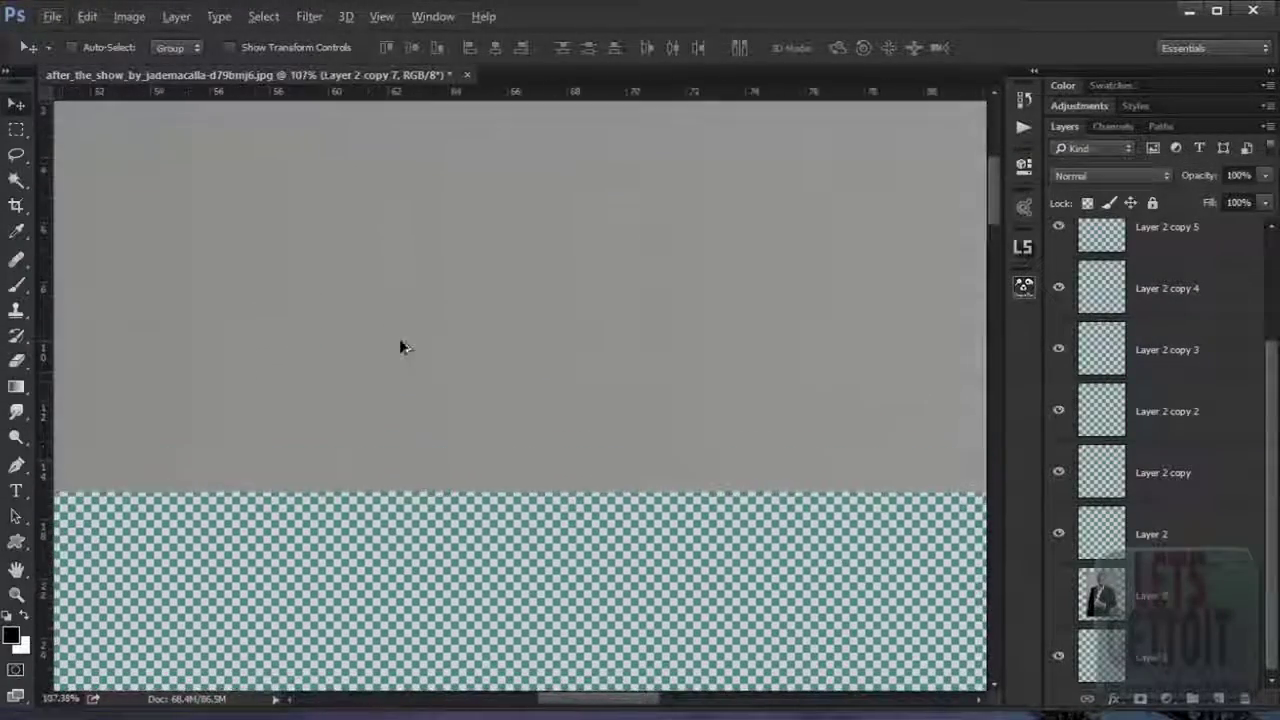
{"action": "scroll", "coordinate": [399, 347], "scroll_direction": "up", "scroll_amount": 3}
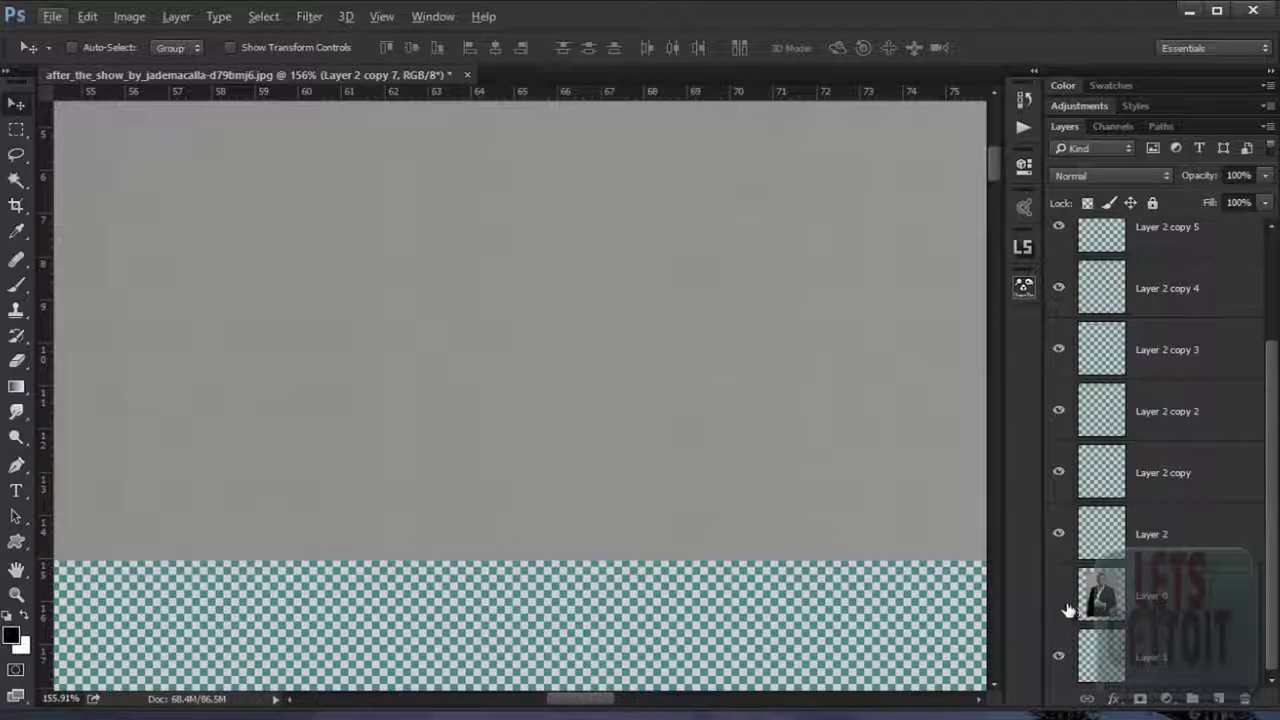
{"action": "left_click", "coordinate": [1059, 595]}
{"action": "left_click_drag", "start_coordinate": [733, 427], "coordinate": [766, 348]}
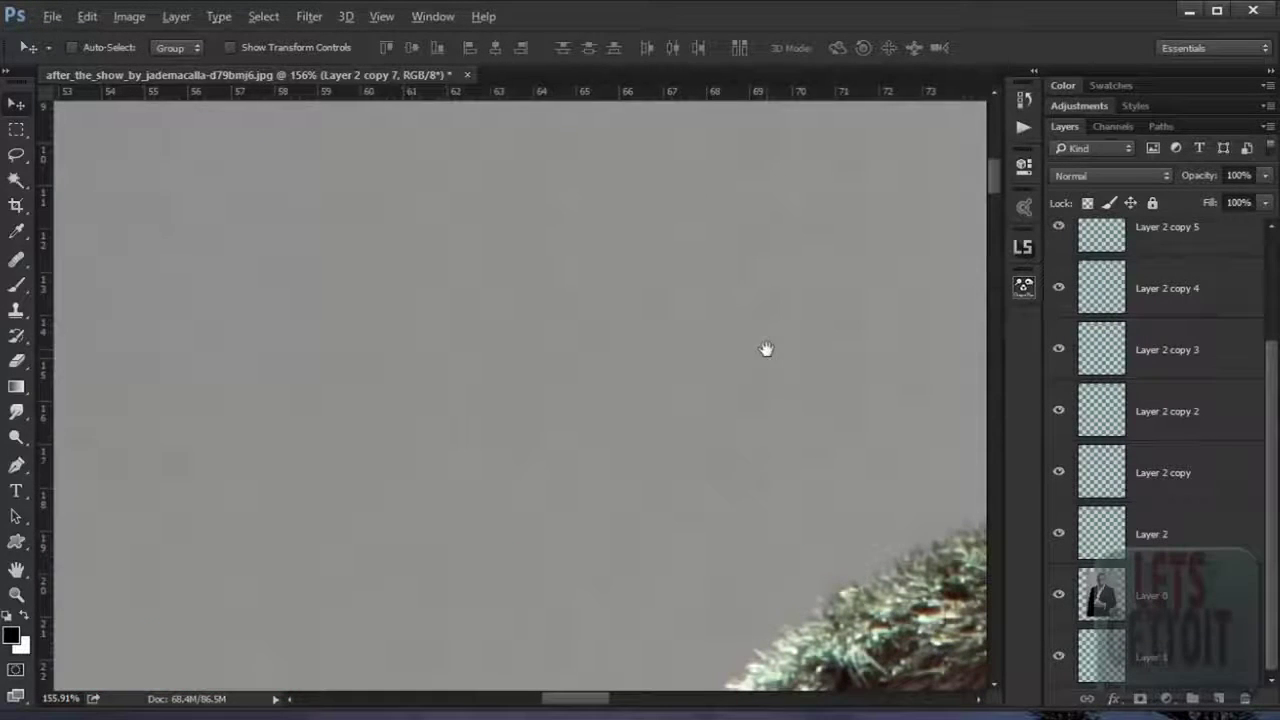
{"action": "left_click", "coordinate": [1110, 544]}
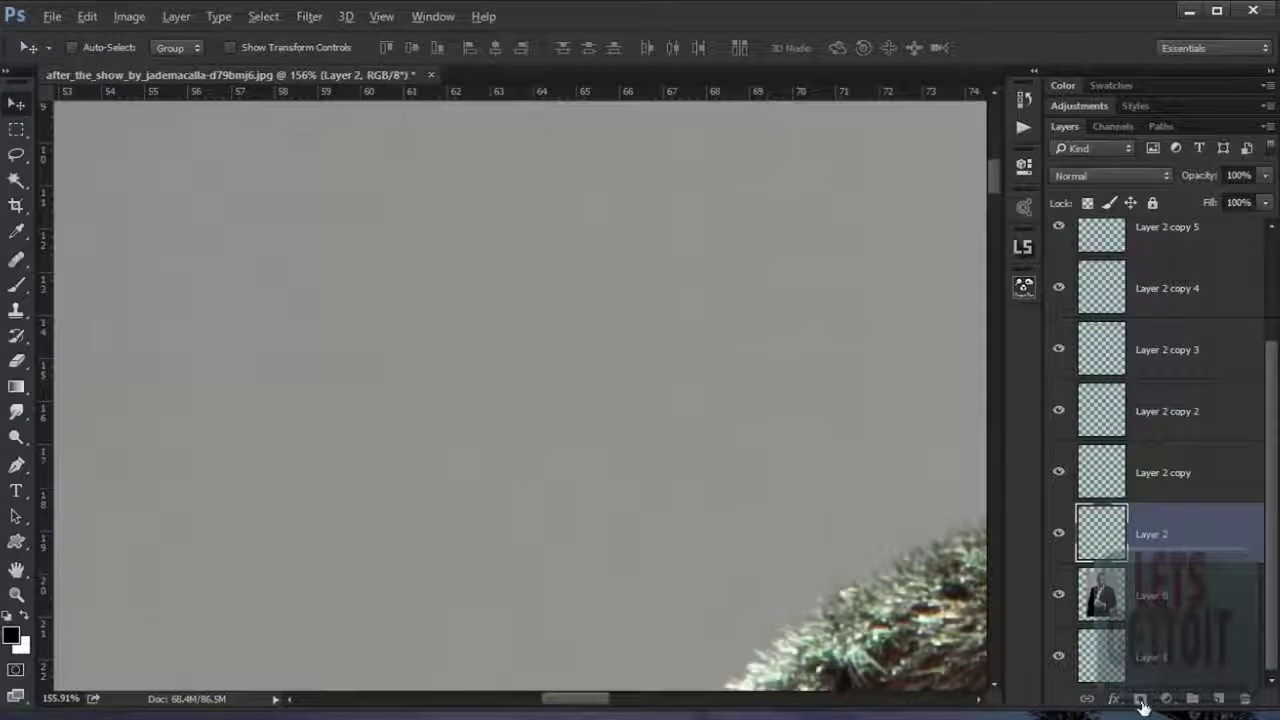
Step: Add a layer mask to Layer 2 and set up a black Foreground-to-Transparent gradient
{"action": "left_click", "coordinate": [1141, 700]}
{"action": "left_click", "coordinate": [17, 390]}
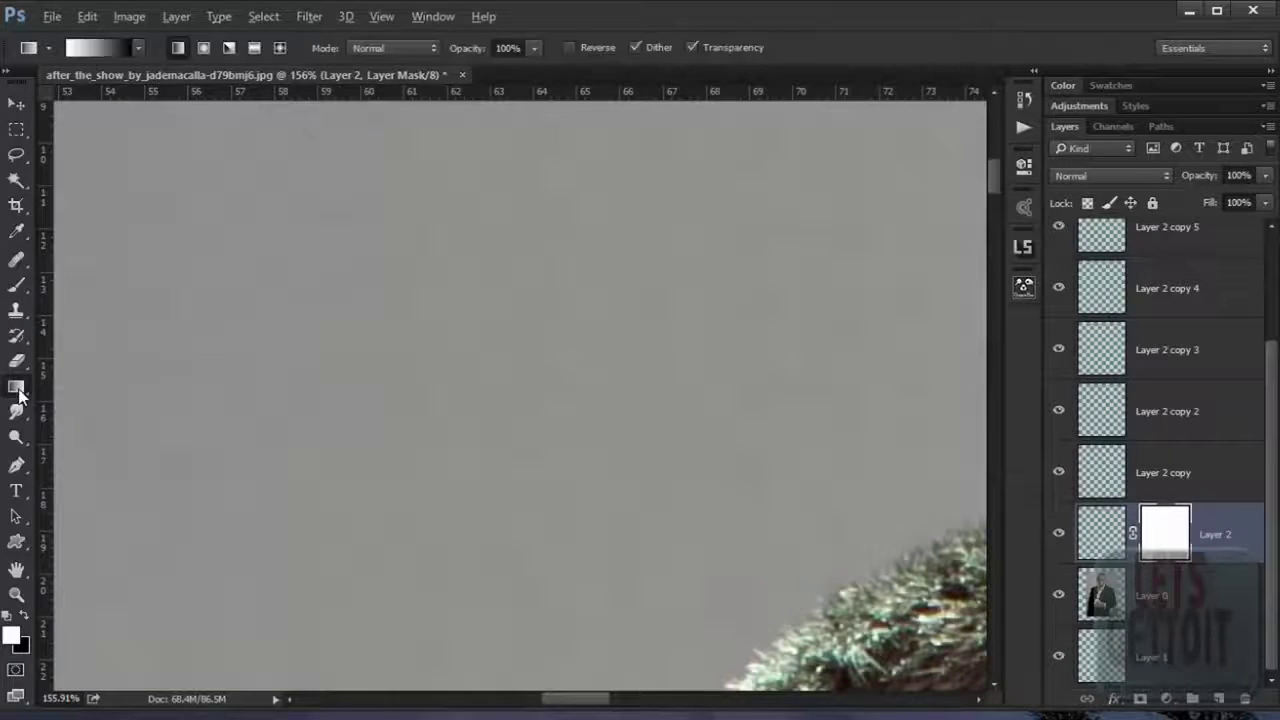
{"action": "left_click", "coordinate": [134, 45]}
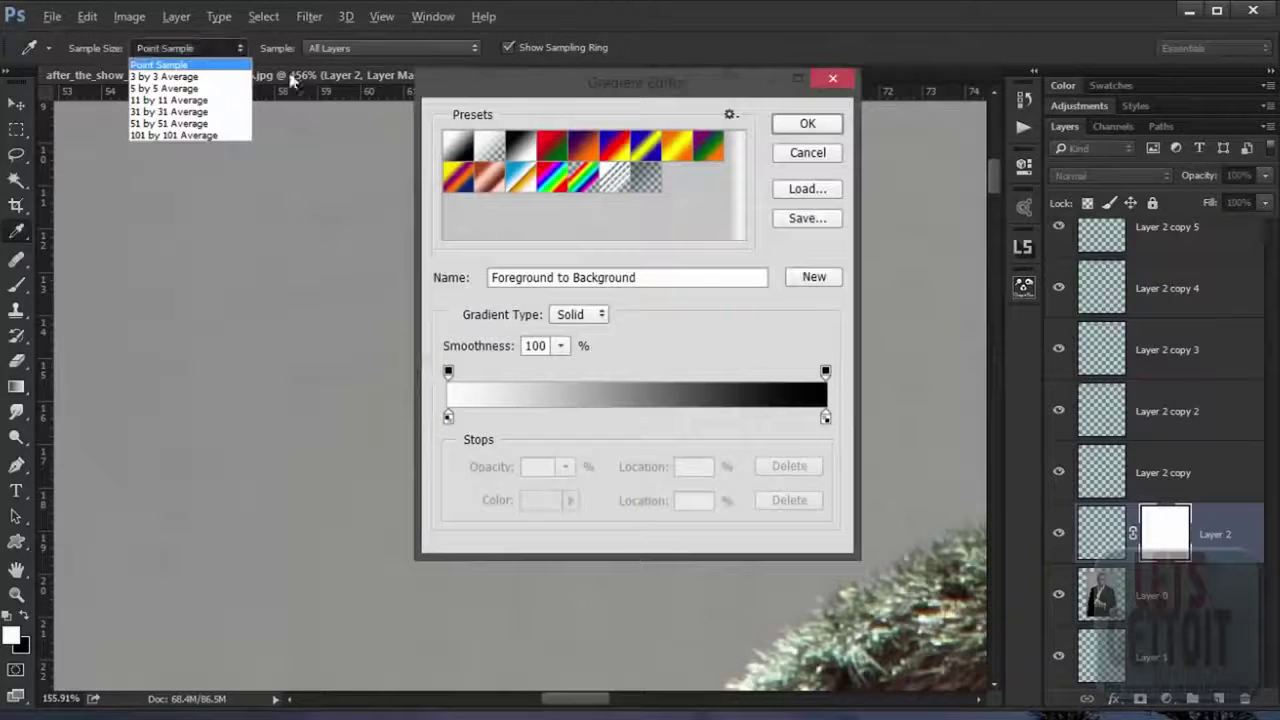
{"action": "left_click", "coordinate": [830, 80]}
{"action": "left_click", "coordinate": [24, 616]}
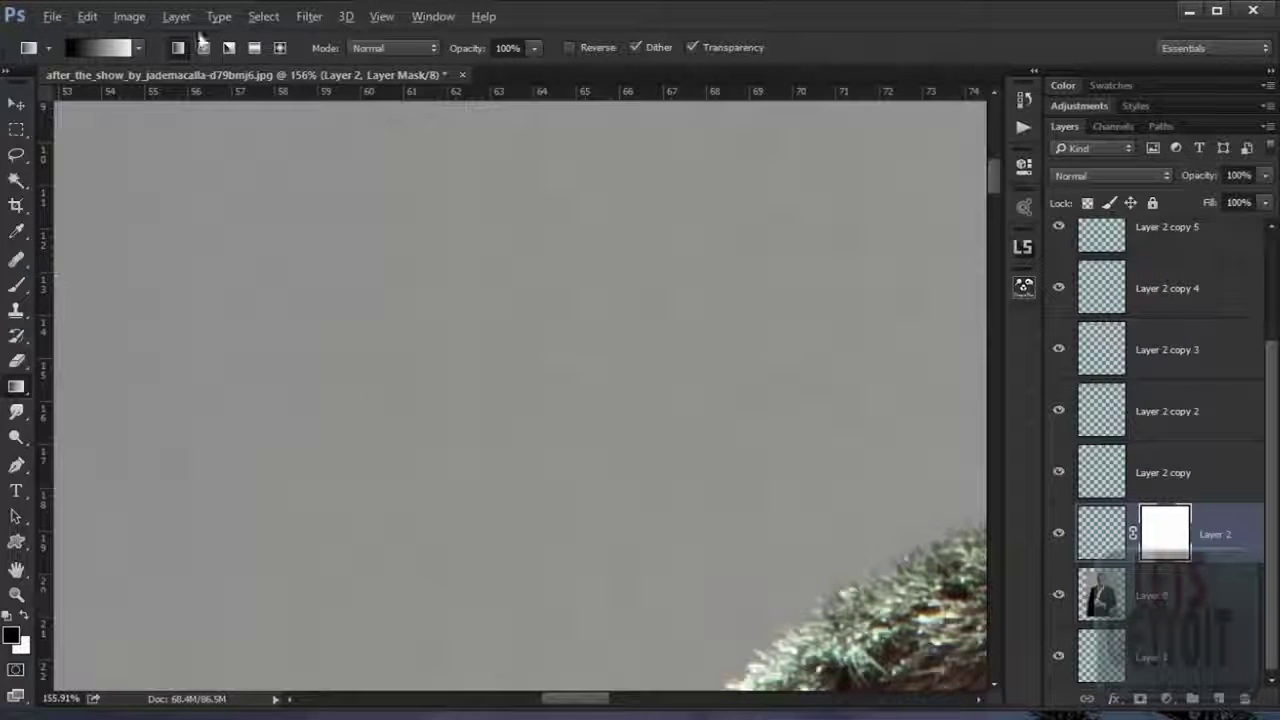
{"action": "left_click", "coordinate": [139, 48]}
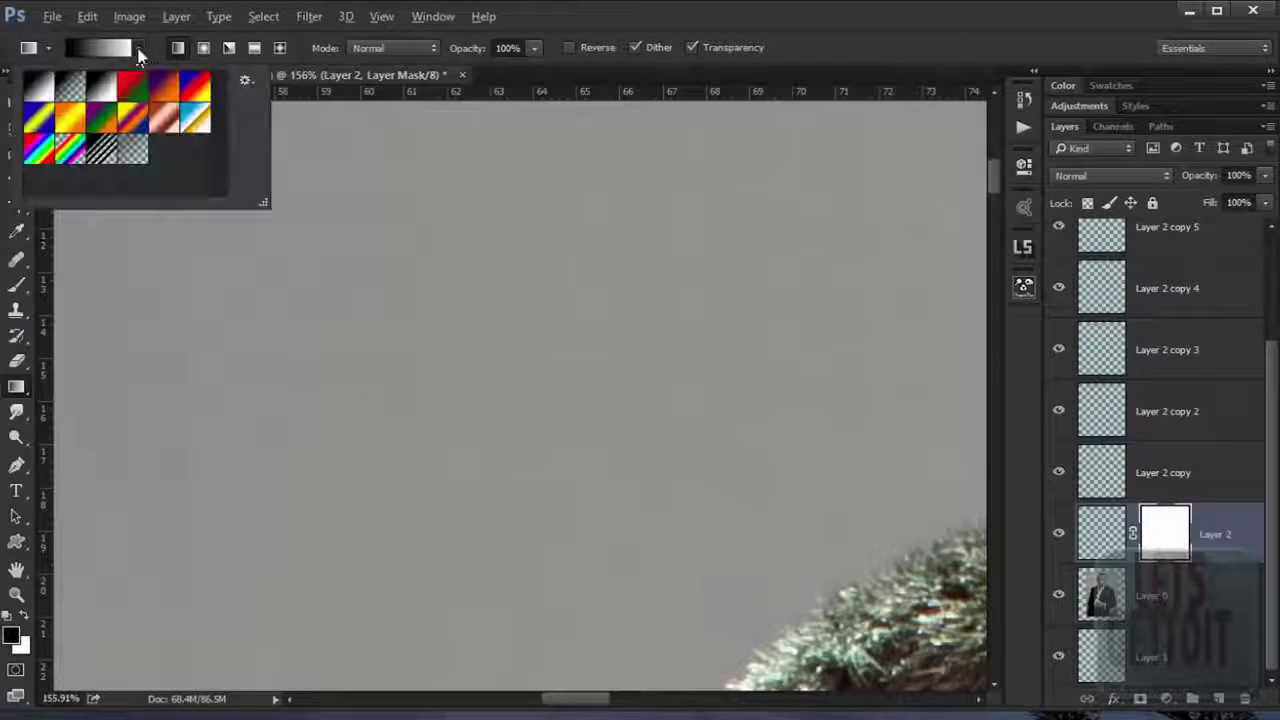
{"action": "left_click", "coordinate": [70, 87]}
{"action": "left_click", "coordinate": [803, 80]}
Step: Drag the gradient upward on the mask to fade Layer 2's bottom edge into the backdrop
{"action": "scroll", "coordinate": [857, 366], "scroll_direction": "down", "scroll_amount": 1}
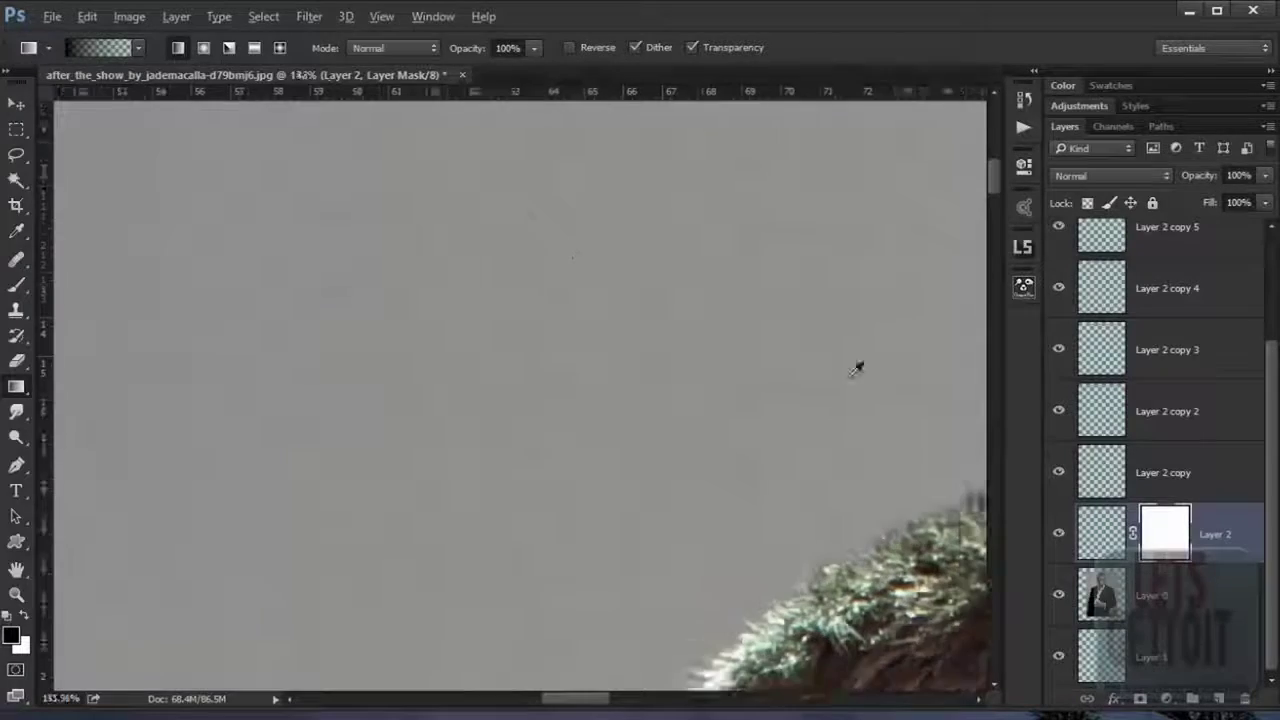
{"action": "scroll", "coordinate": [857, 366], "scroll_direction": "down", "scroll_amount": 1}
{"action": "left_click", "coordinate": [1059, 602]}
{"action": "scroll", "coordinate": [477, 391], "scroll_direction": "up", "scroll_amount": 1}
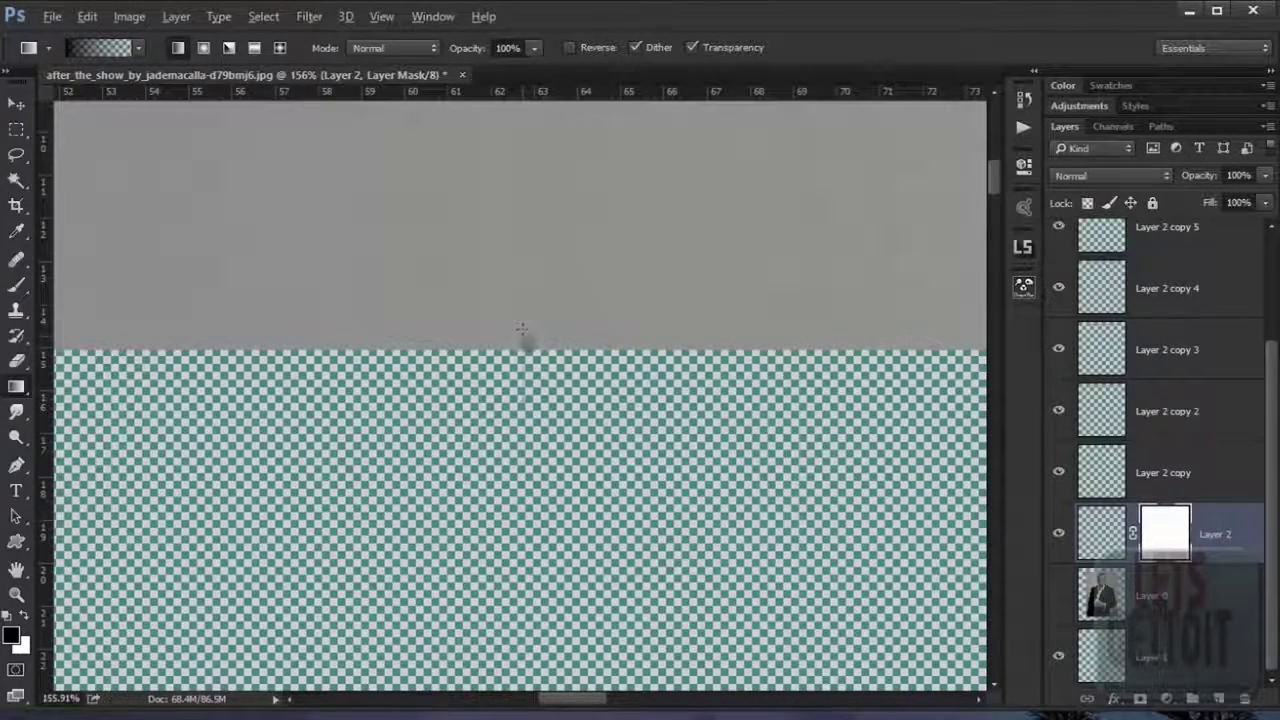
{"action": "left_click_drag", "start_coordinate": [522, 403], "coordinate": [524, 350]}
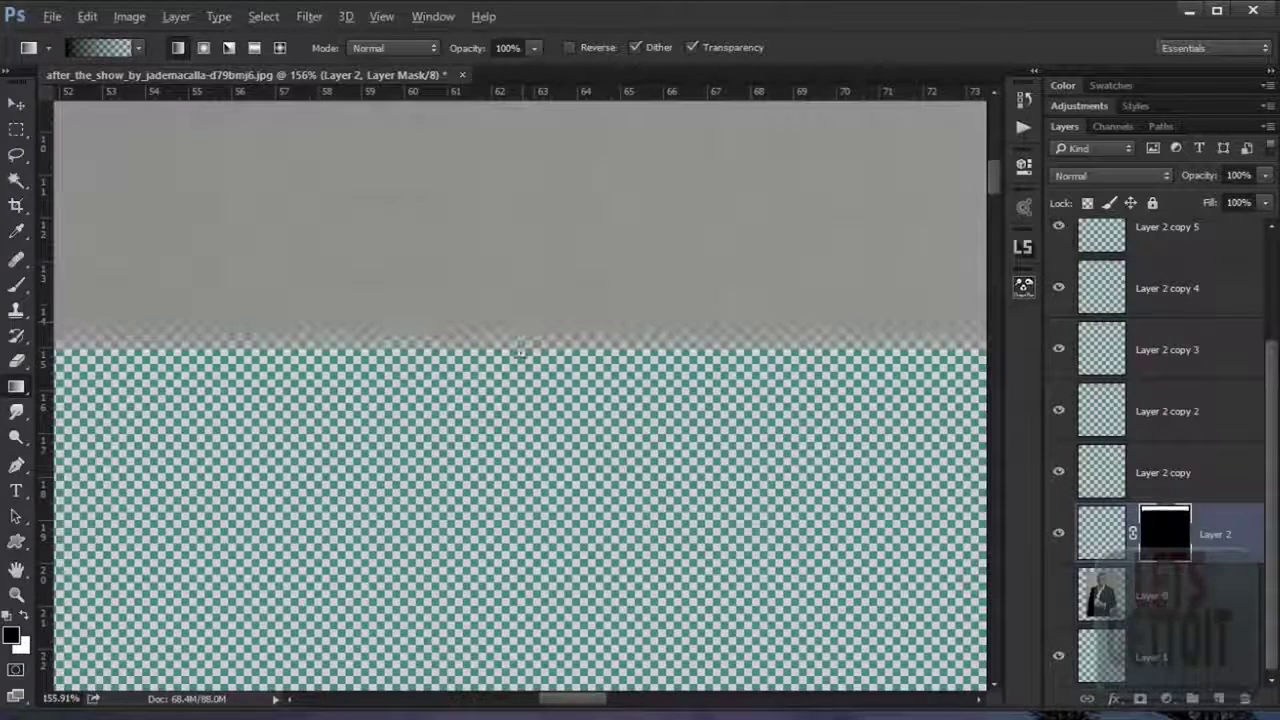
{"action": "left_click", "coordinate": [1059, 597]}
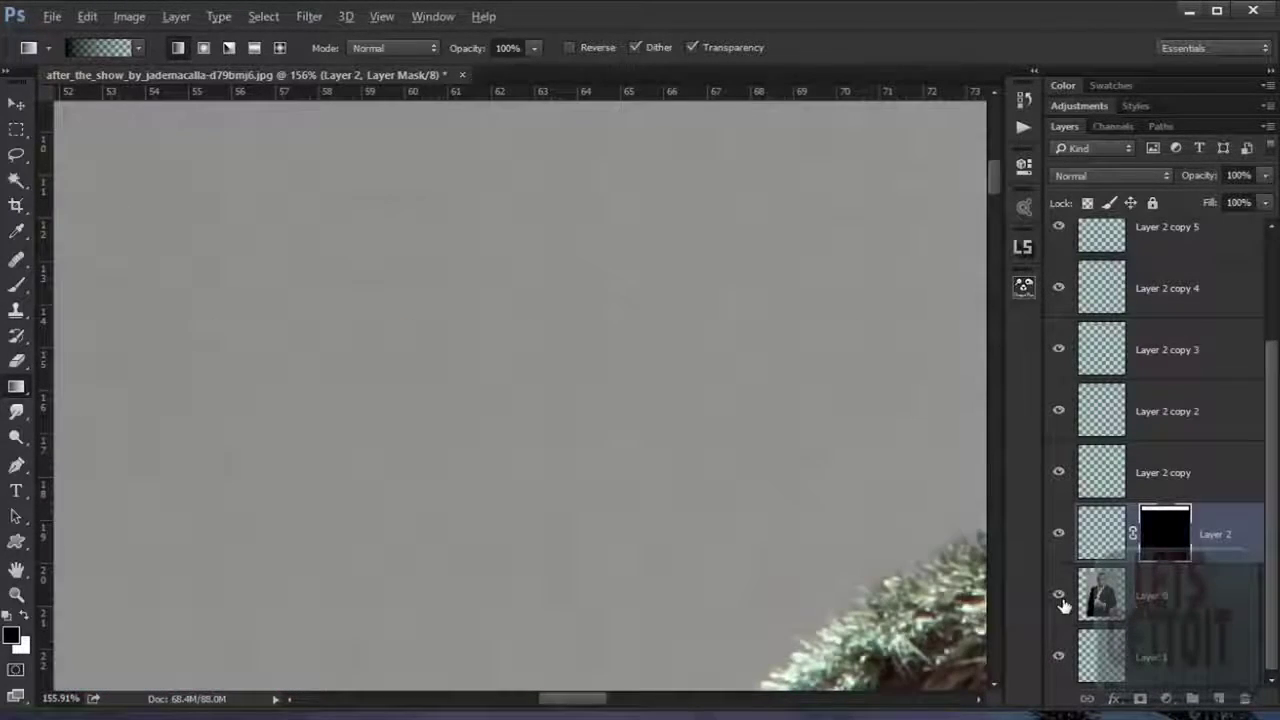
{"action": "scroll", "coordinate": [610, 428], "scroll_direction": "down", "scroll_amount": 2}
{"action": "scroll", "coordinate": [610, 428], "scroll_direction": "down", "scroll_amount": 4}
{"action": "scroll", "coordinate": [610, 428], "scroll_direction": "down", "scroll_amount": 3}
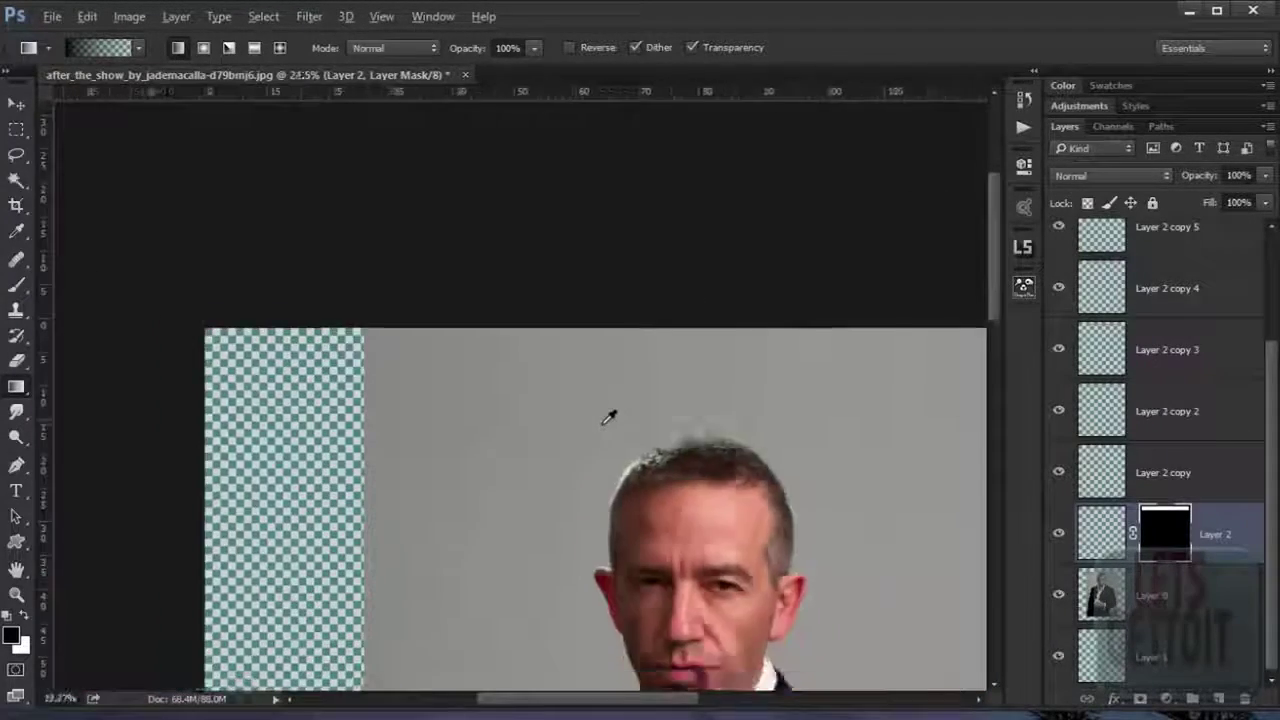
{"action": "left_click_drag", "start_coordinate": [829, 517], "coordinate": [742, 457]}
{"action": "scroll", "coordinate": [1163, 343], "scroll_direction": "up", "scroll_amount": 2}
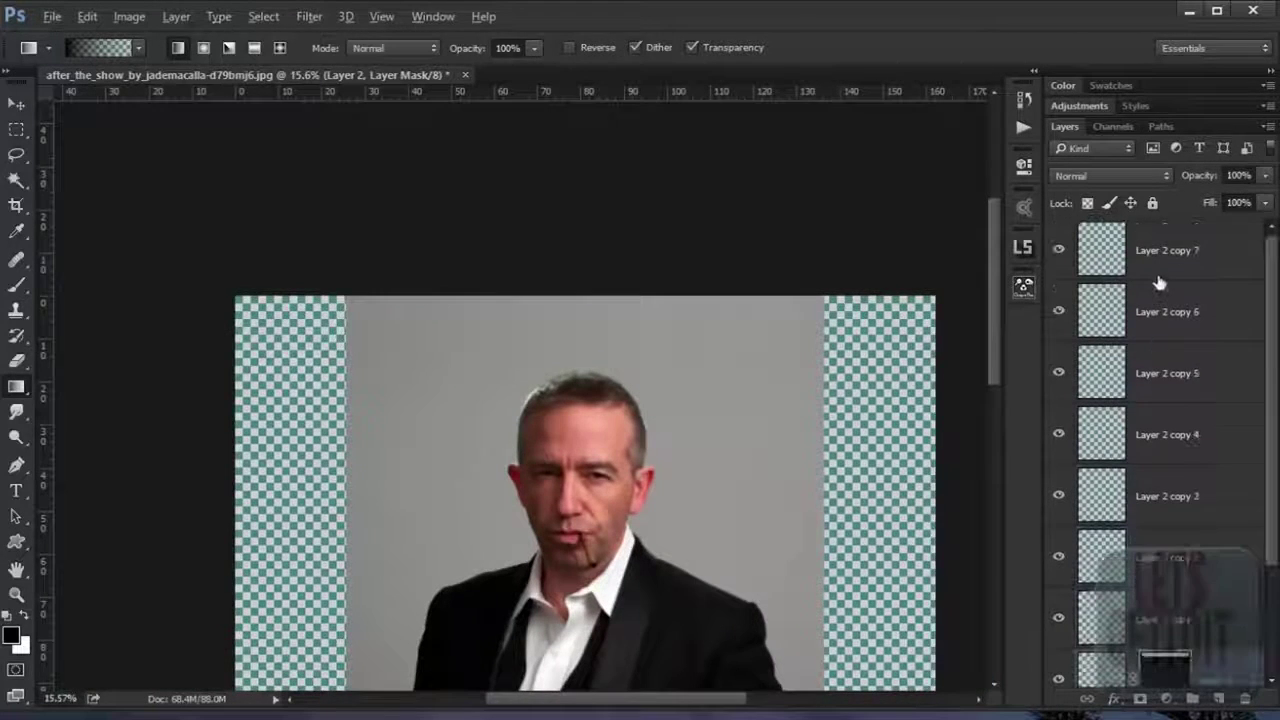
Step: Merge the grey strip layers together and into portrait Layer 0, then fit the image on screen
{"action": "left_click", "coordinate": [1158, 272], "text": "shift"}
{"action": "key", "text": "ctrl+e"}
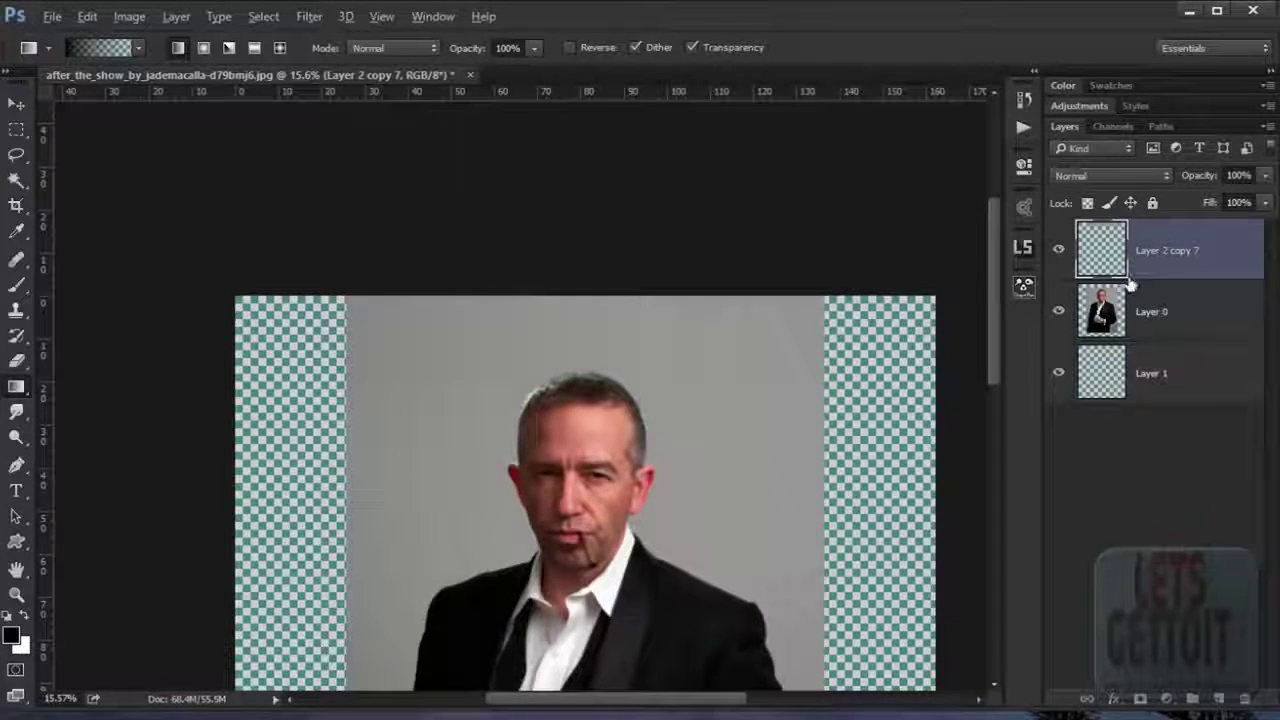
{"action": "left_click", "coordinate": [1135, 316], "text": "shift"}
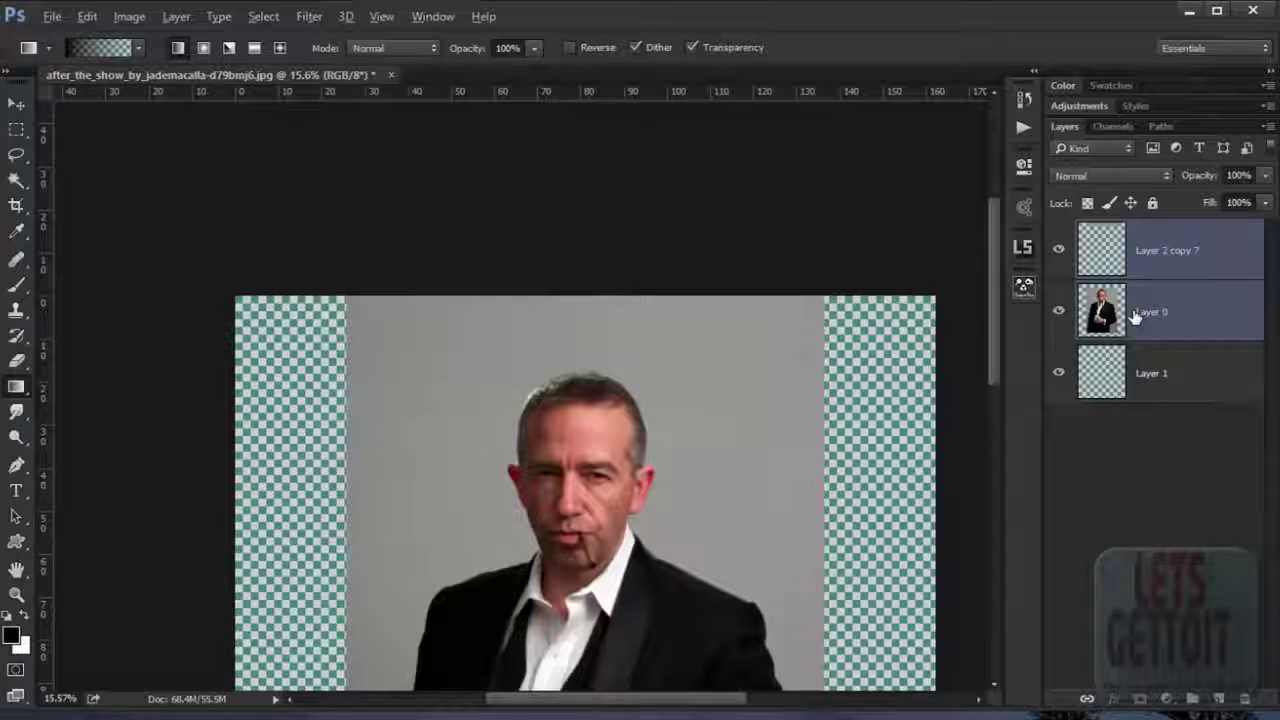
{"action": "key", "text": "ctrl+e"}
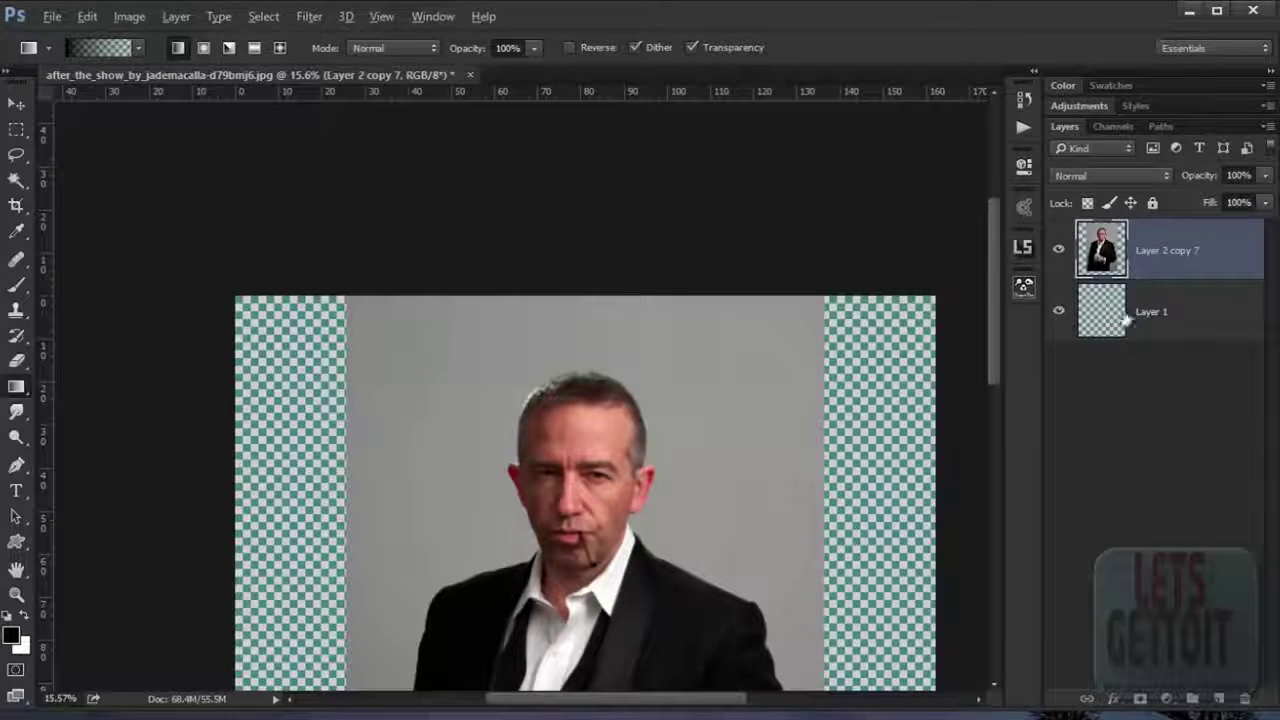
{"action": "key", "text": "ctrl+0"}
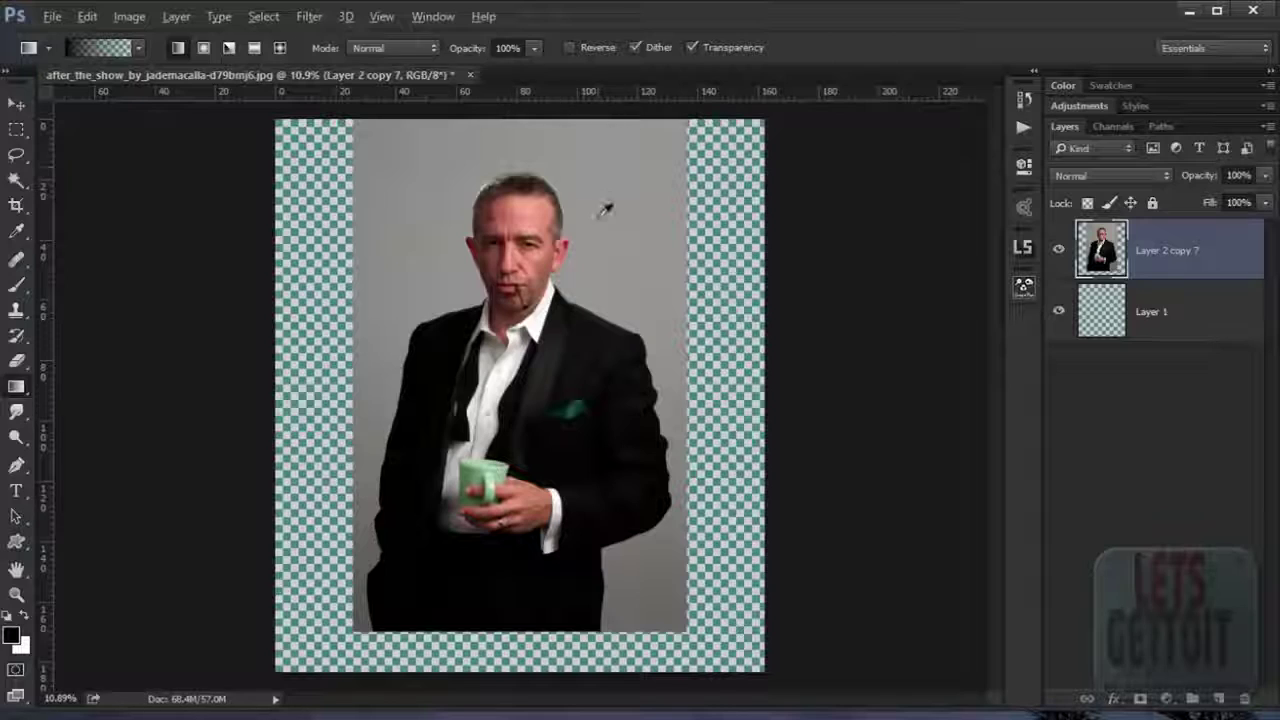
Step: Marquee an area along the image's right side and pan to the man's head
{"action": "scroll", "coordinate": [605, 208], "scroll_direction": "up", "scroll_amount": 3}
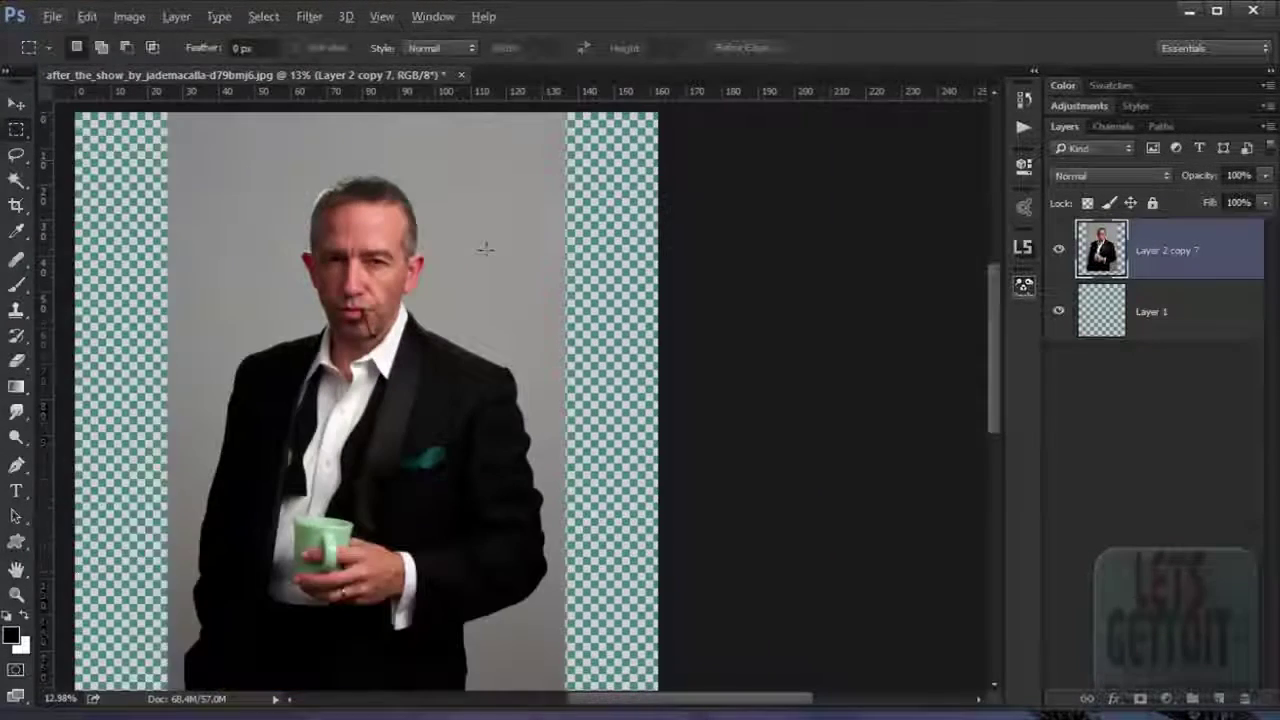
{"action": "left_click", "coordinate": [16, 130]}
{"action": "scroll", "coordinate": [486, 249], "scroll_direction": "down", "scroll_amount": 2}
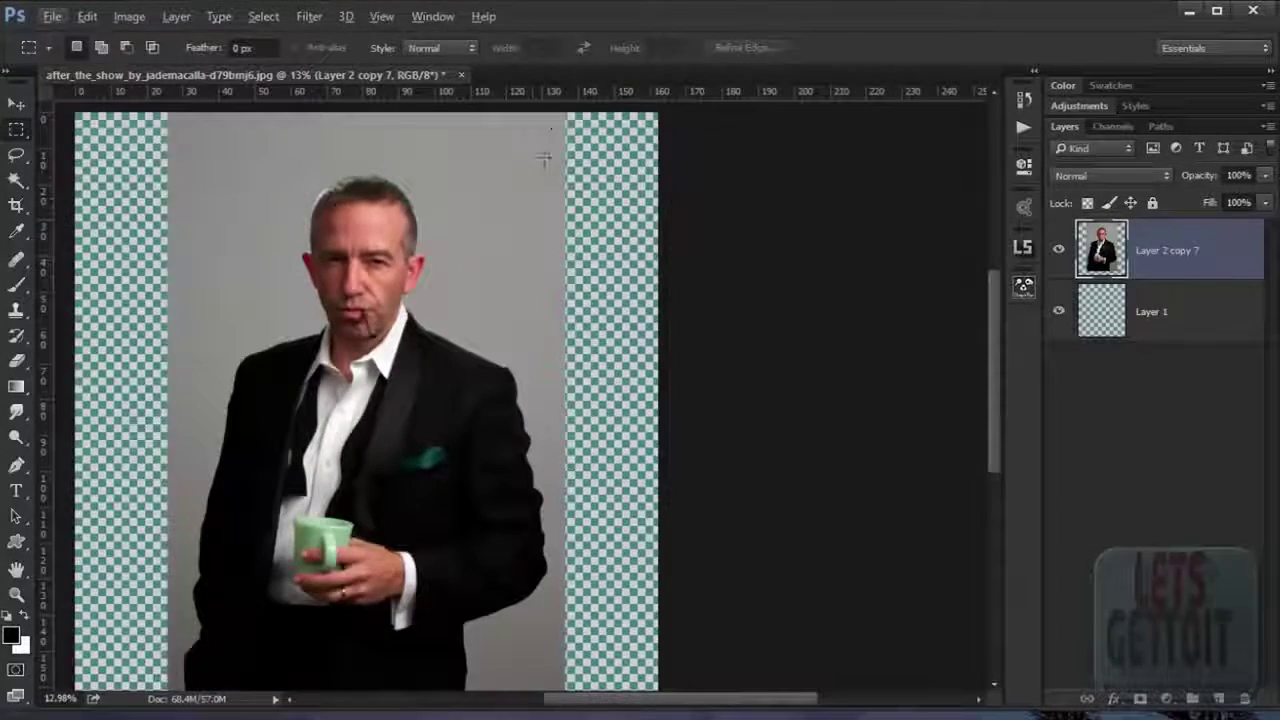
{"action": "mouse_move", "coordinate": [551, 105]}
{"action": "left_mouse_down"}
{"action": "mouse_move", "coordinate": [595, 300]}
{"action": "mouse_move", "coordinate": [601, 641]}
{"action": "left_mouse_up"}
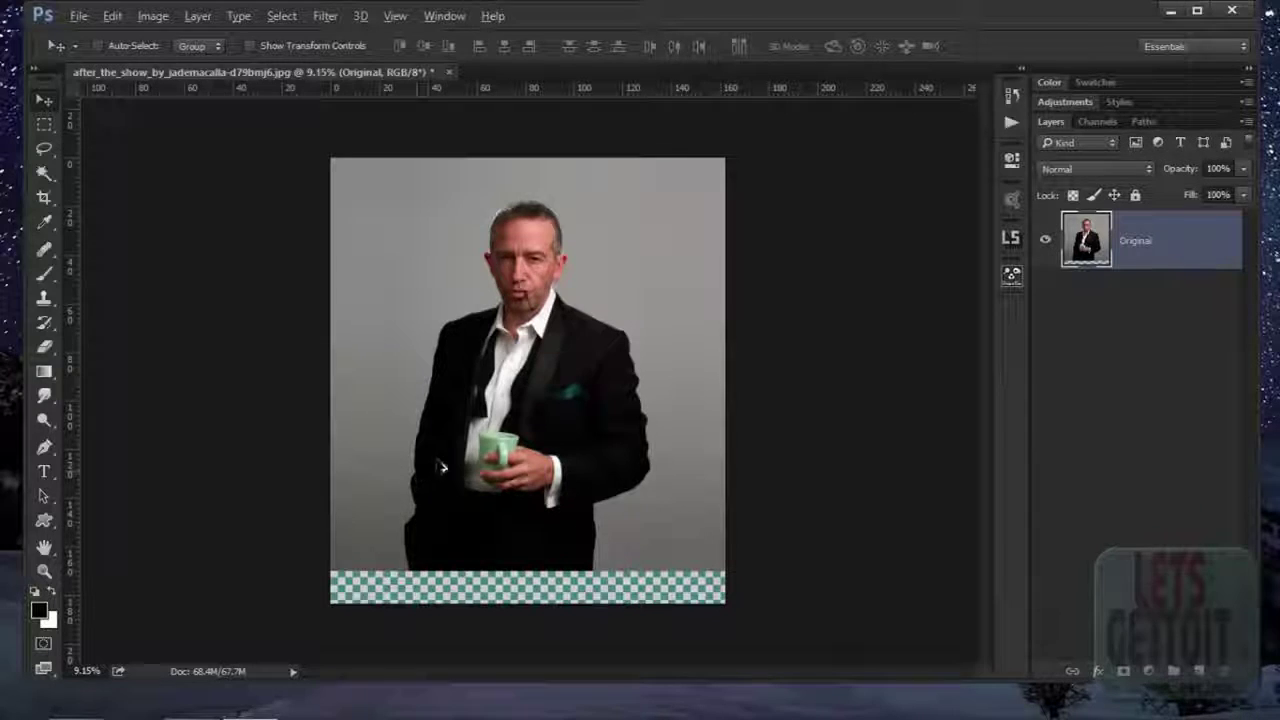
{"action": "scroll", "coordinate": [430, 478], "scroll_direction": "up", "scroll_amount": 3}
{"action": "left_click_drag", "start_coordinate": [441, 500], "coordinate": [409, 620]}
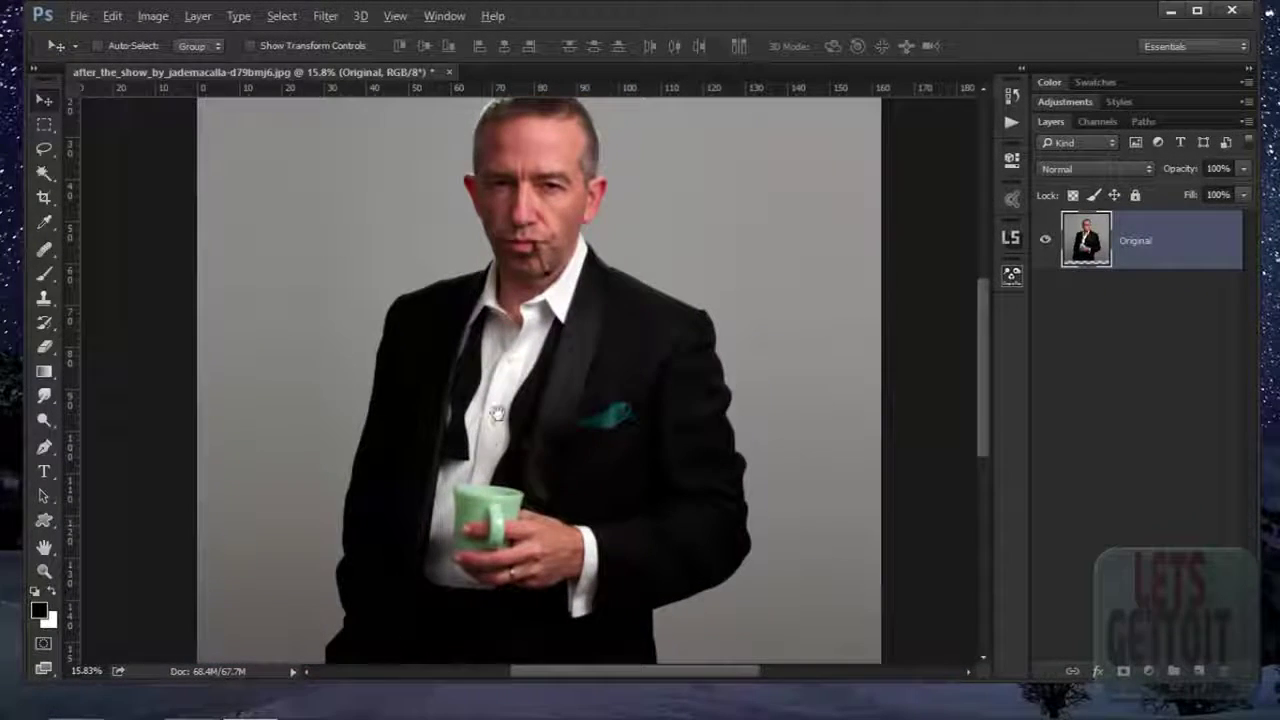
{"action": "left_click_drag", "start_coordinate": [515, 440], "coordinate": [522, 537]}
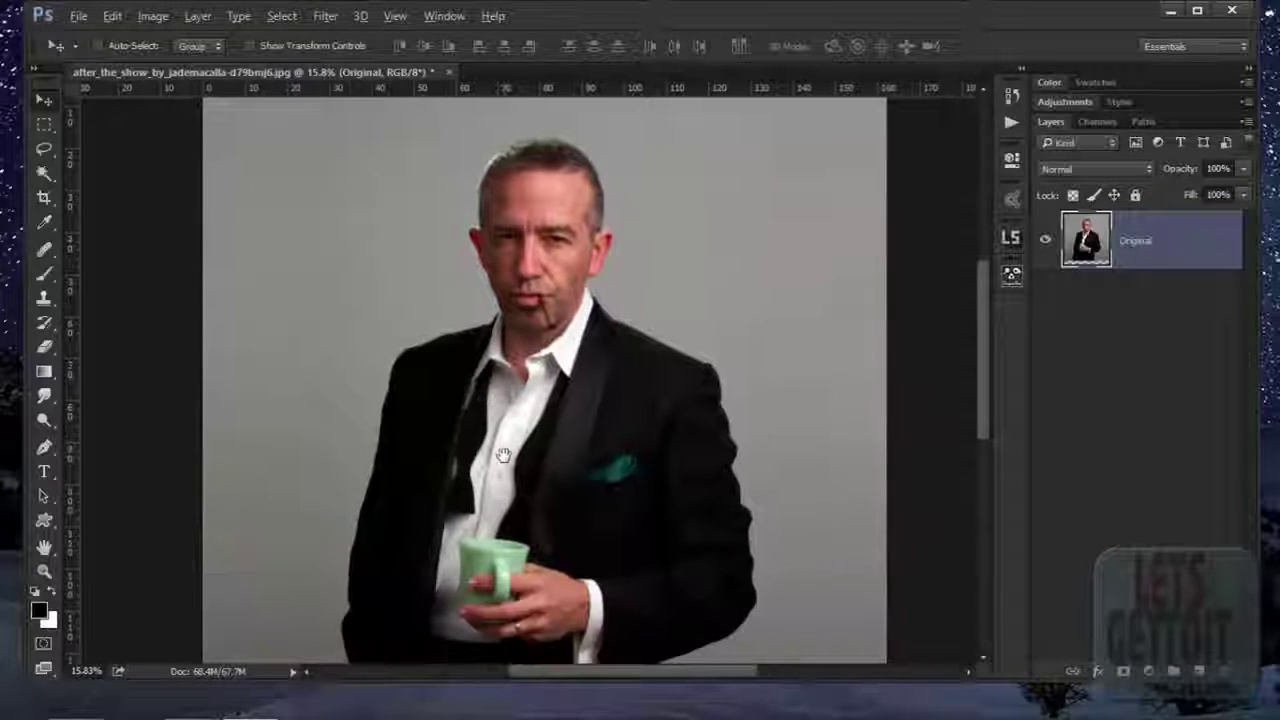
{"action": "scroll", "coordinate": [522, 537], "scroll_direction": "down", "scroll_amount": 2}
{"action": "scroll", "coordinate": [345, 243], "scroll_direction": "down", "scroll_amount": 2}
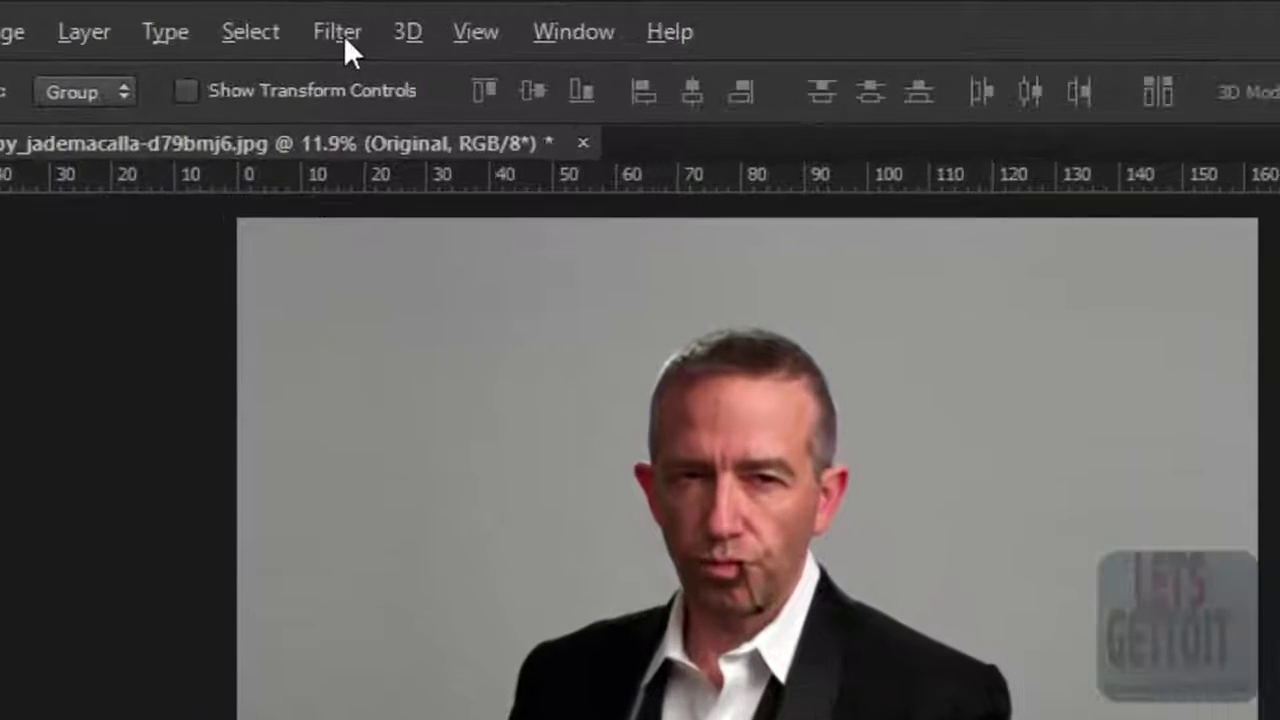
{"action": "left_click", "coordinate": [311, 18]}
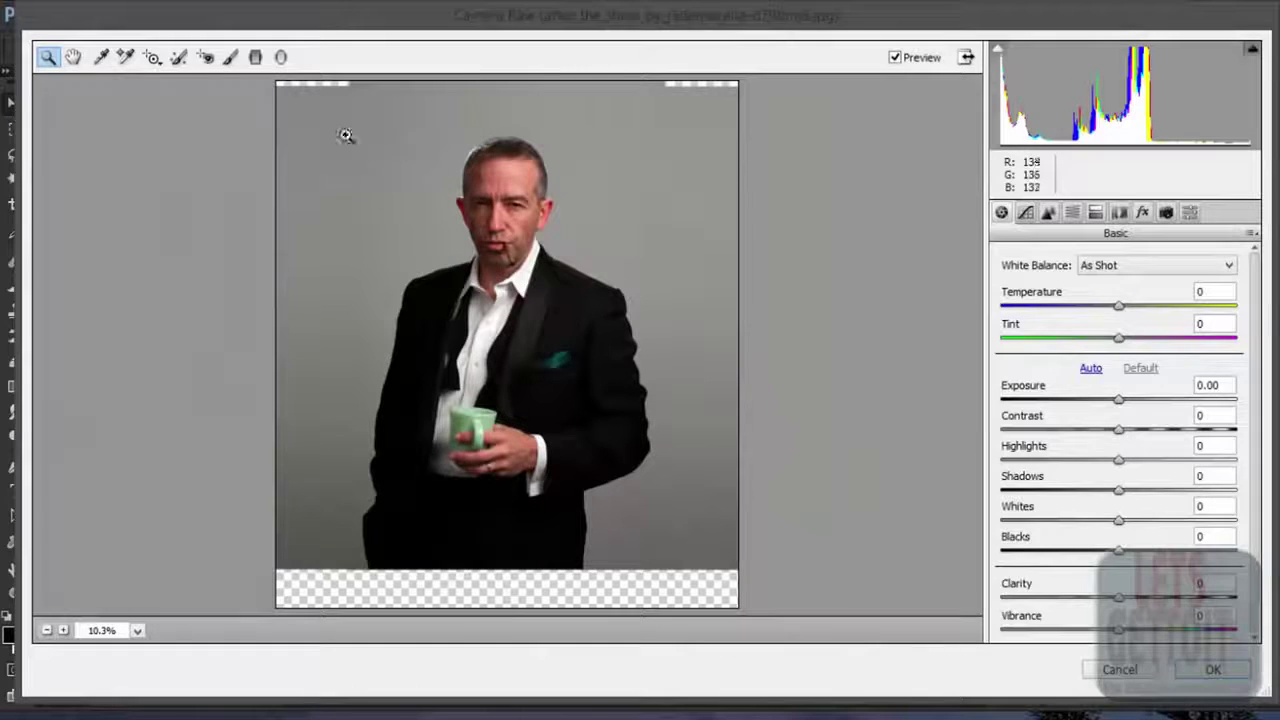
Step: Zoom the Camera Raw preview onto the man's upper body, keeping As Shot white balance
{"action": "left_click_drag", "start_coordinate": [310, 118], "coordinate": [694, 316]}
{"action": "scroll", "coordinate": [654, 325], "scroll_direction": "up", "scroll_amount": 5}
{"action": "scroll", "coordinate": [652, 322], "scroll_direction": "up", "scroll_amount": 3}
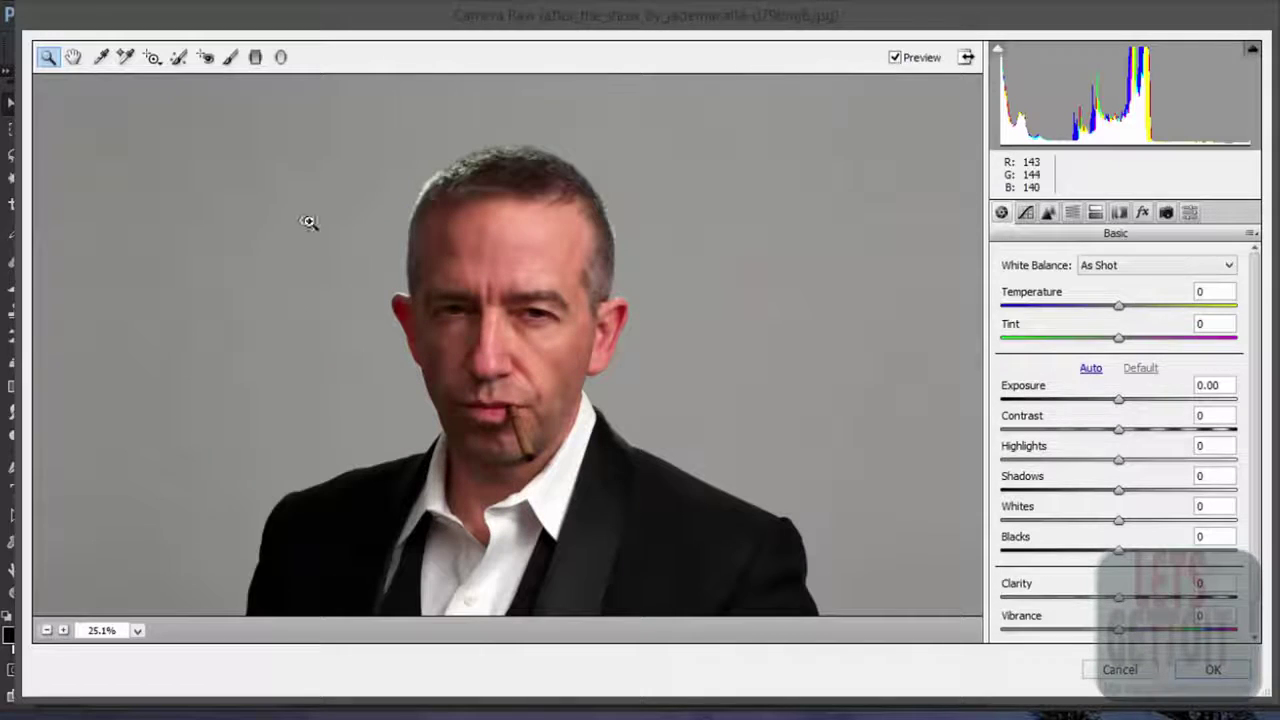
{"action": "scroll", "coordinate": [649, 310], "scroll_direction": "down", "scroll_amount": 4}
{"action": "scroll", "coordinate": [649, 310], "scroll_direction": "down", "scroll_amount": 3}
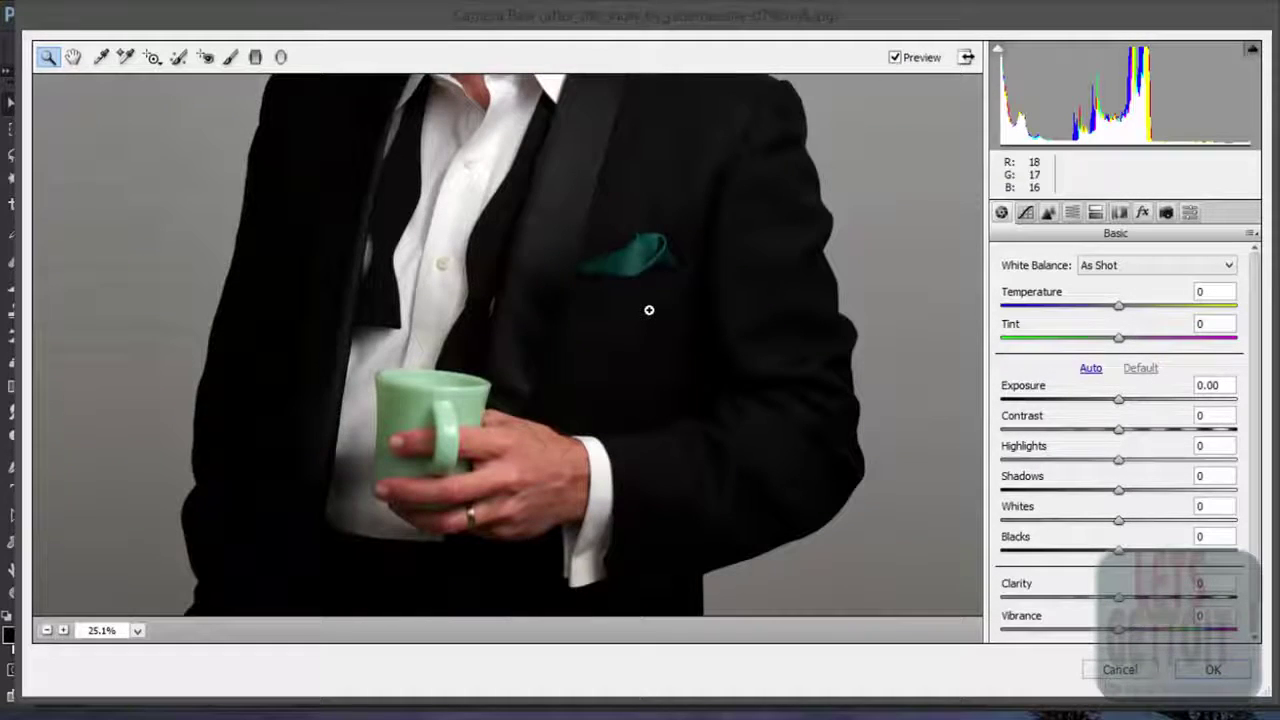
{"action": "scroll", "coordinate": [650, 306], "scroll_direction": "up", "scroll_amount": 4}
{"action": "scroll", "coordinate": [650, 306], "scroll_direction": "up", "scroll_amount": 2}
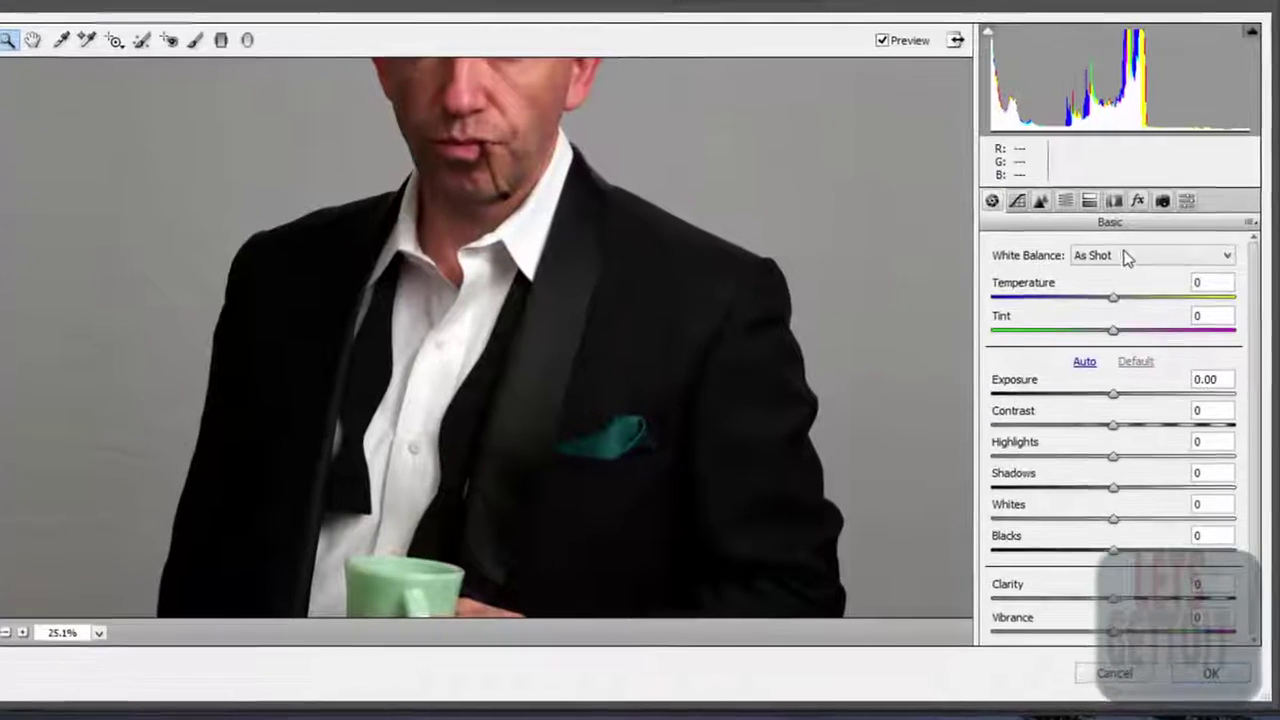
{"action": "left_click", "coordinate": [1130, 268]}
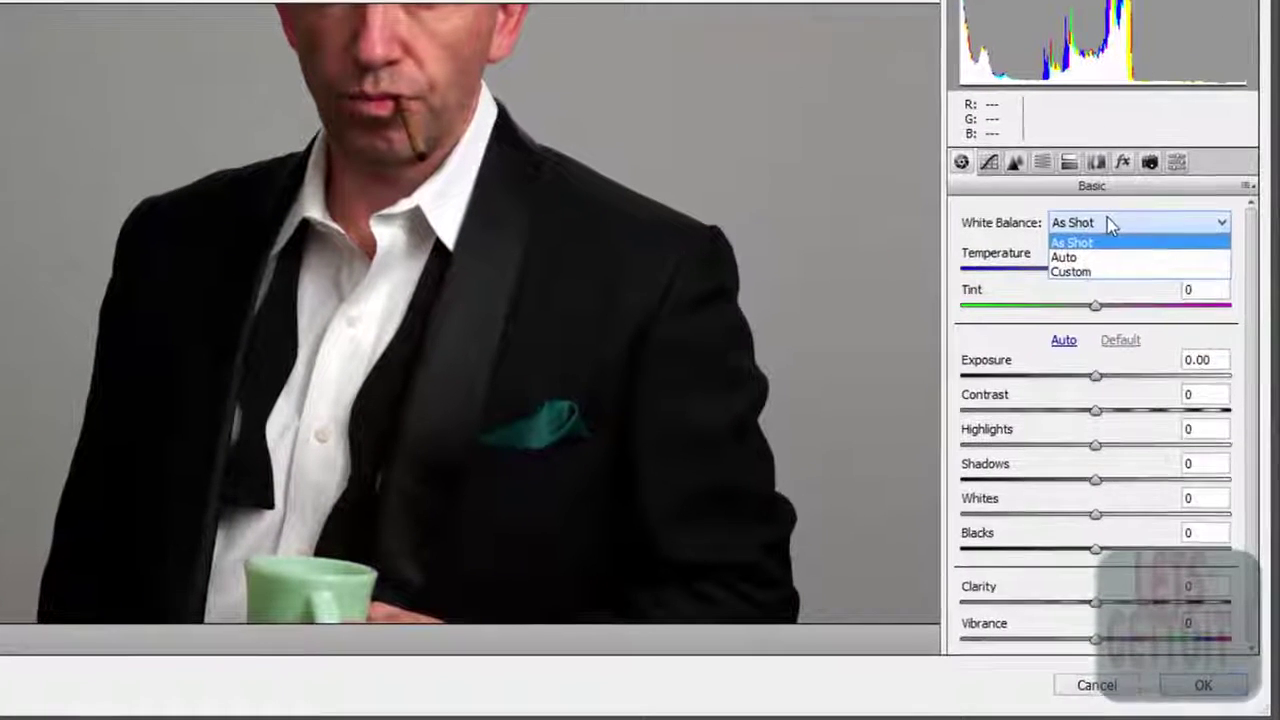
{"action": "left_click", "coordinate": [1130, 268]}
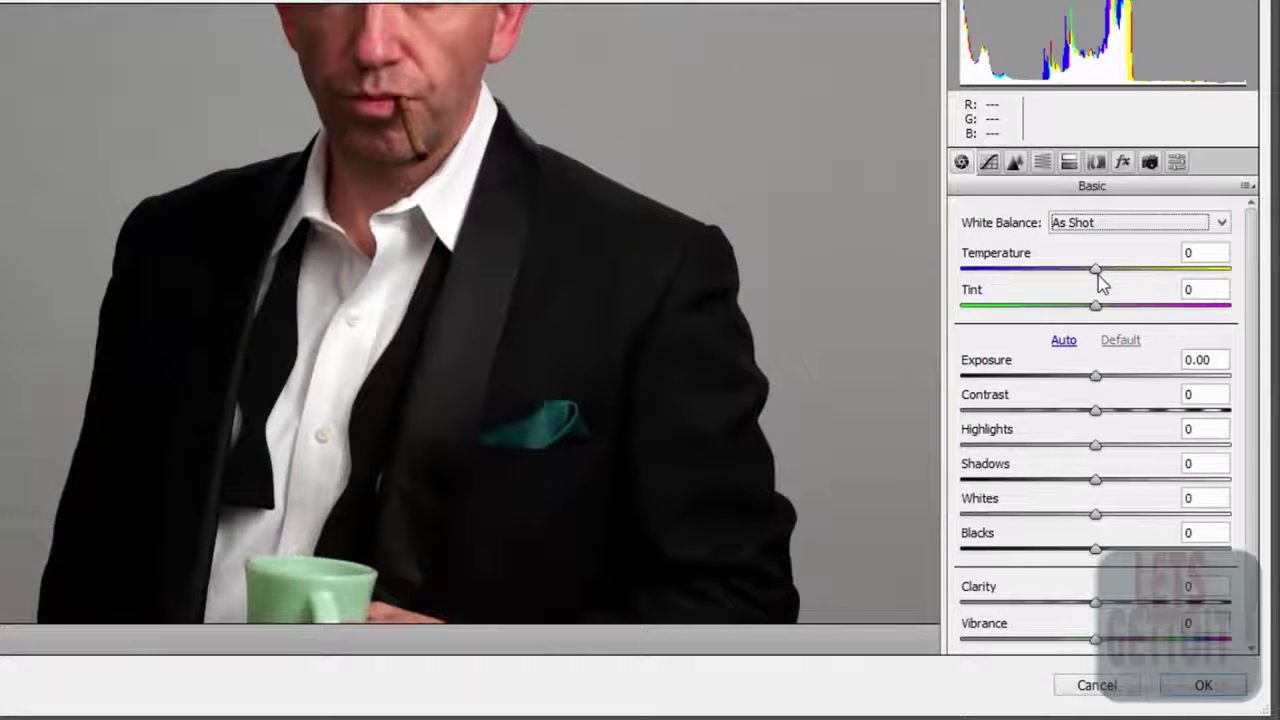
Step: Drag the Temperature slider down to -15 for a cooler cast
{"action": "left_click_drag", "start_coordinate": [1096, 270], "coordinate": [1087, 270]}
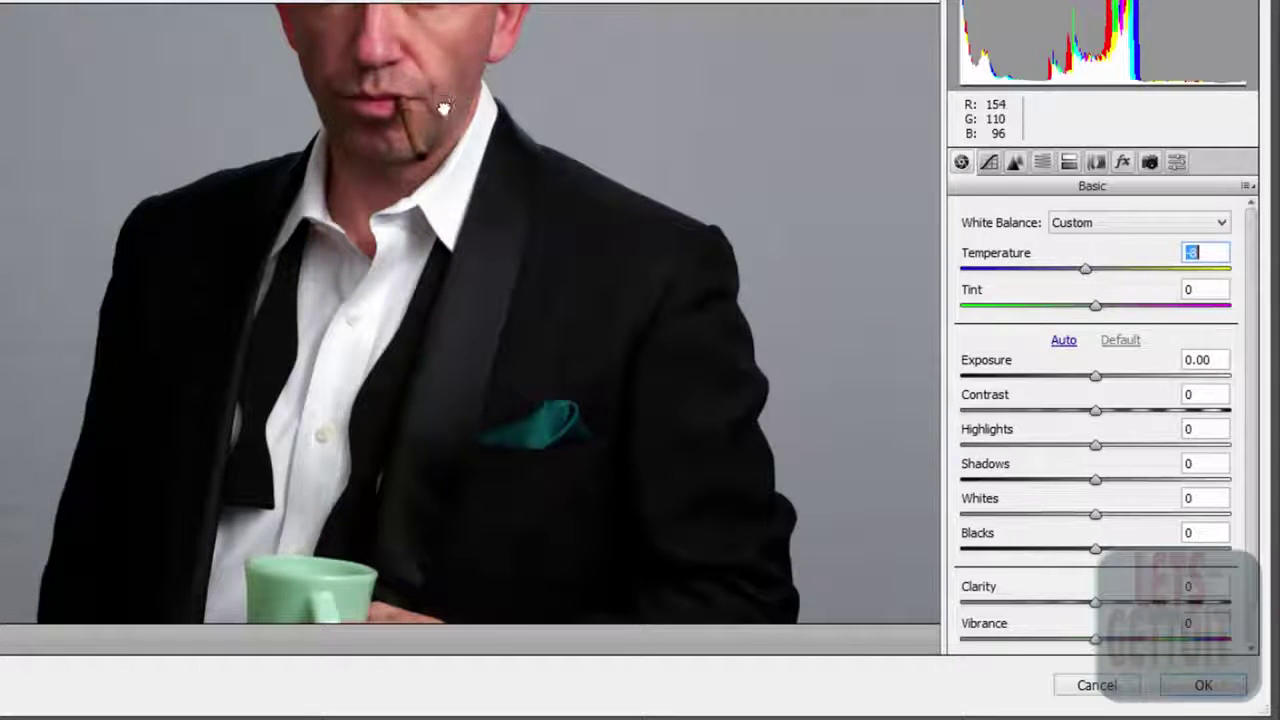
{"action": "left_click_drag", "start_coordinate": [439, 94], "coordinate": [449, 271]}
{"action": "left_click_drag", "start_coordinate": [1085, 270], "coordinate": [1075, 270]}
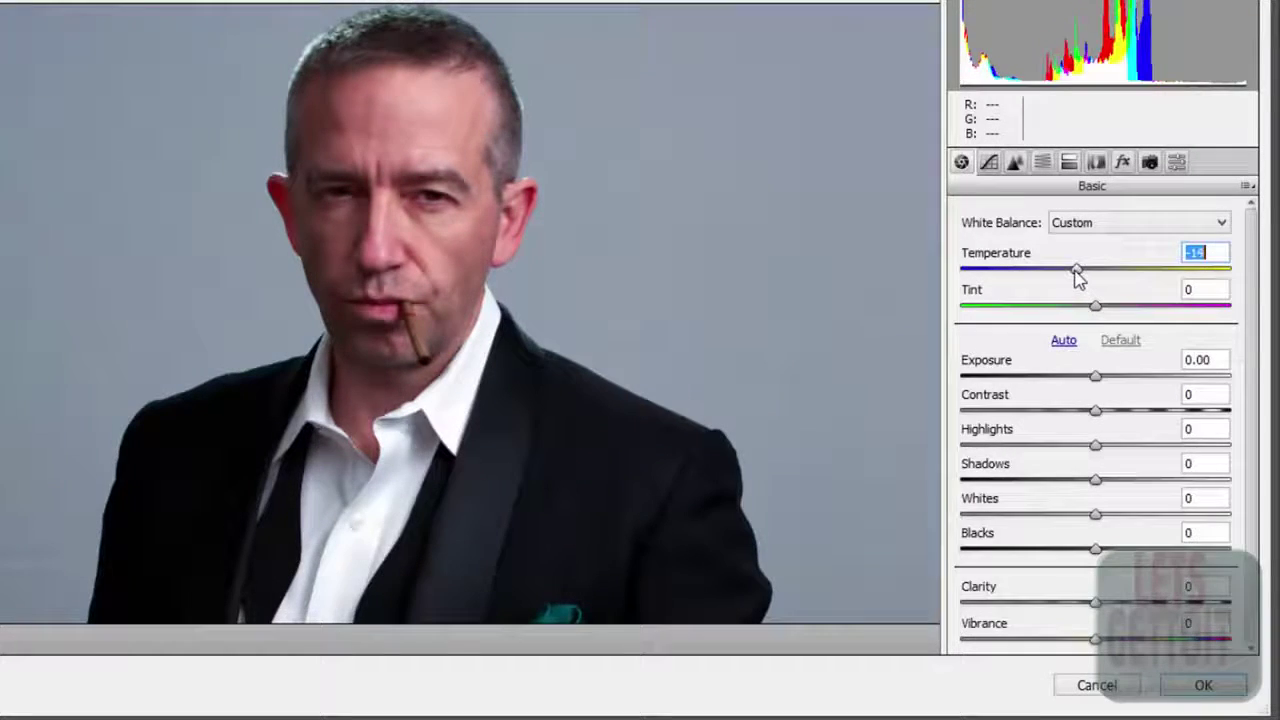
{"action": "left_click_drag", "start_coordinate": [1075, 270], "coordinate": [1082, 270]}
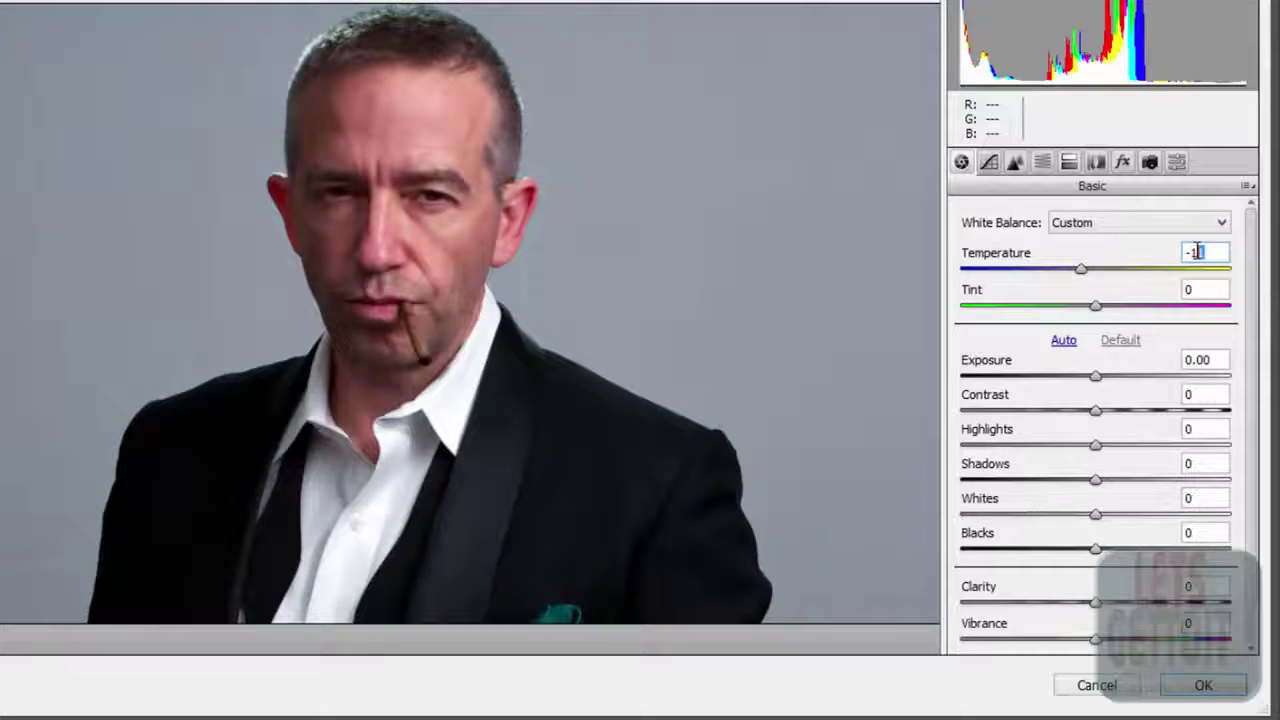
{"action": "type", "text": "5"}
{"action": "left_click", "coordinate": [1197, 251]}
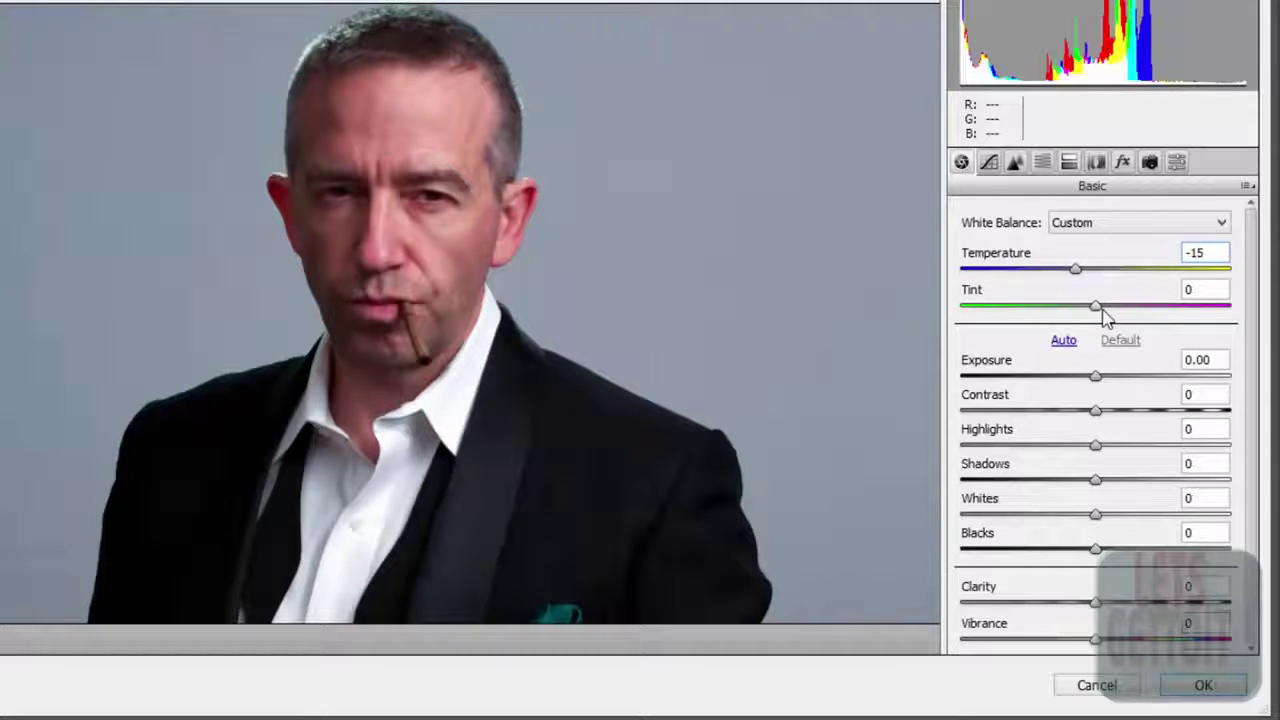
Step: Set Camera Raw Tint to +1 and Exposure to -0.10
{"action": "left_click", "coordinate": [1098, 308]}
{"action": "key", "text": "Down"}
{"action": "key", "text": "Down"}
{"action": "key", "text": "Up"}
{"action": "key", "text": "Up"}
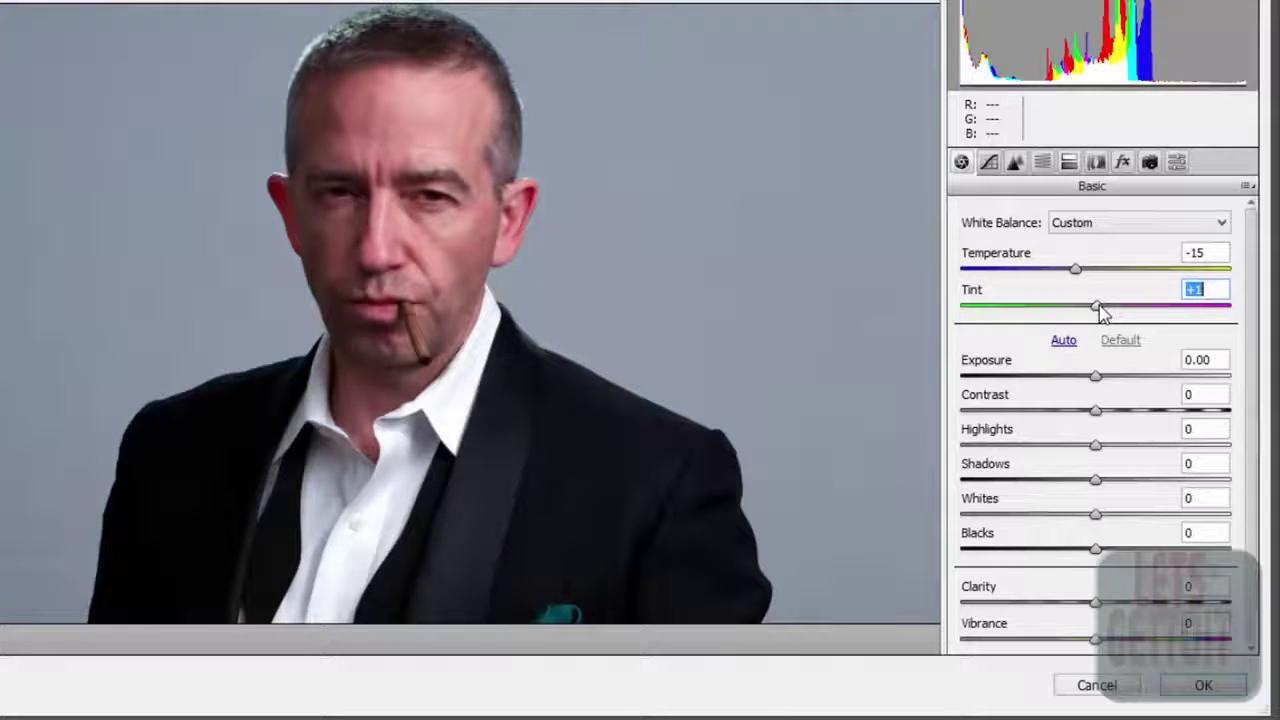
{"action": "left_click", "coordinate": [1073, 374]}
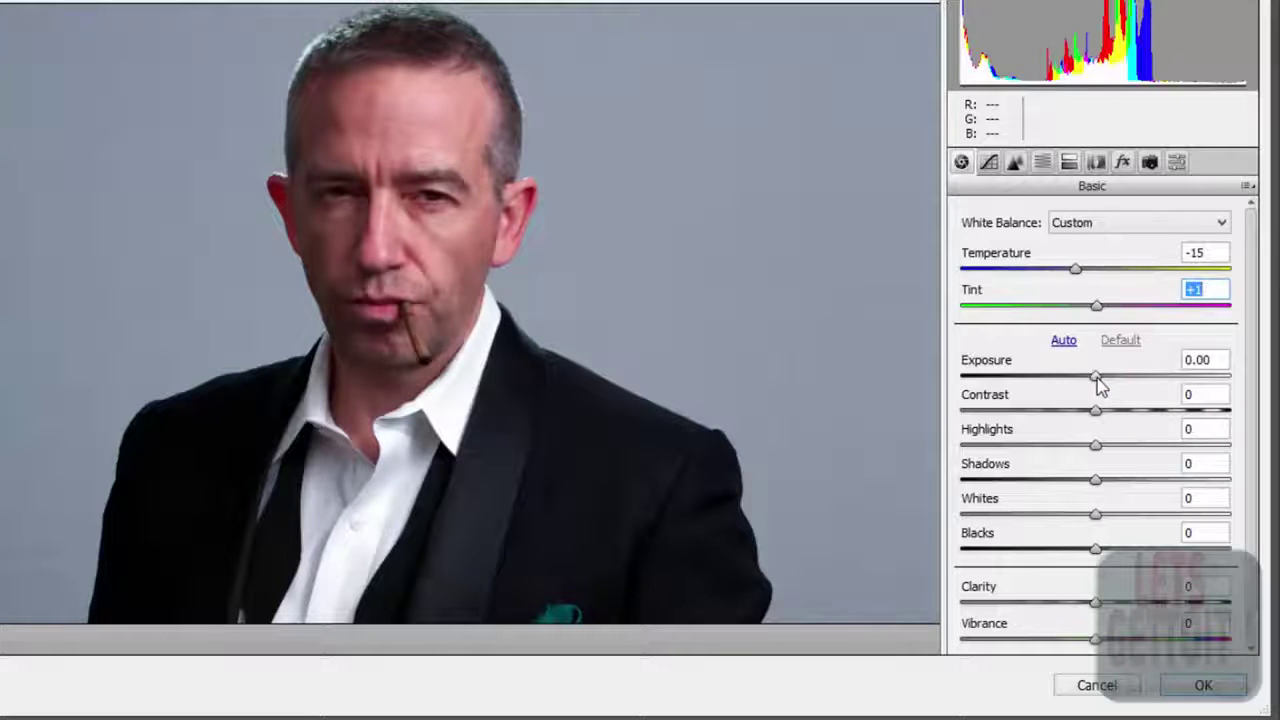
{"action": "left_click", "coordinate": [1095, 377]}
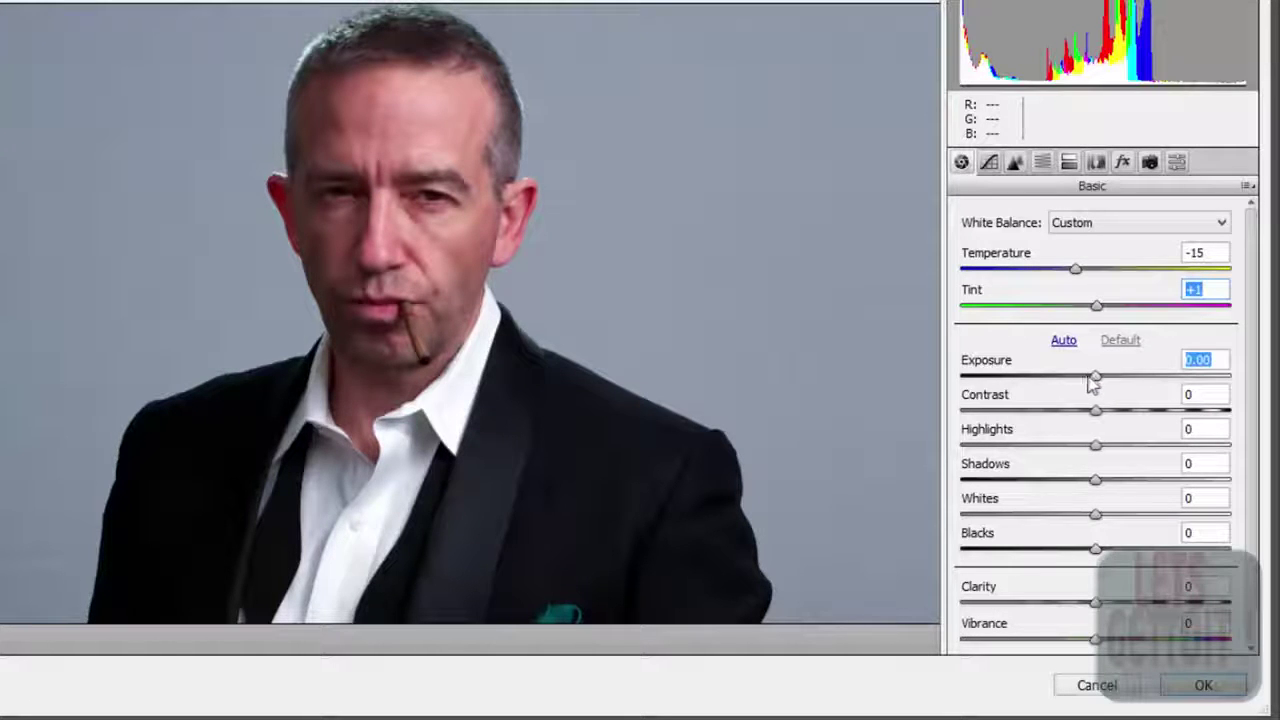
{"action": "left_click_drag", "start_coordinate": [1088, 380], "coordinate": [1080, 377]}
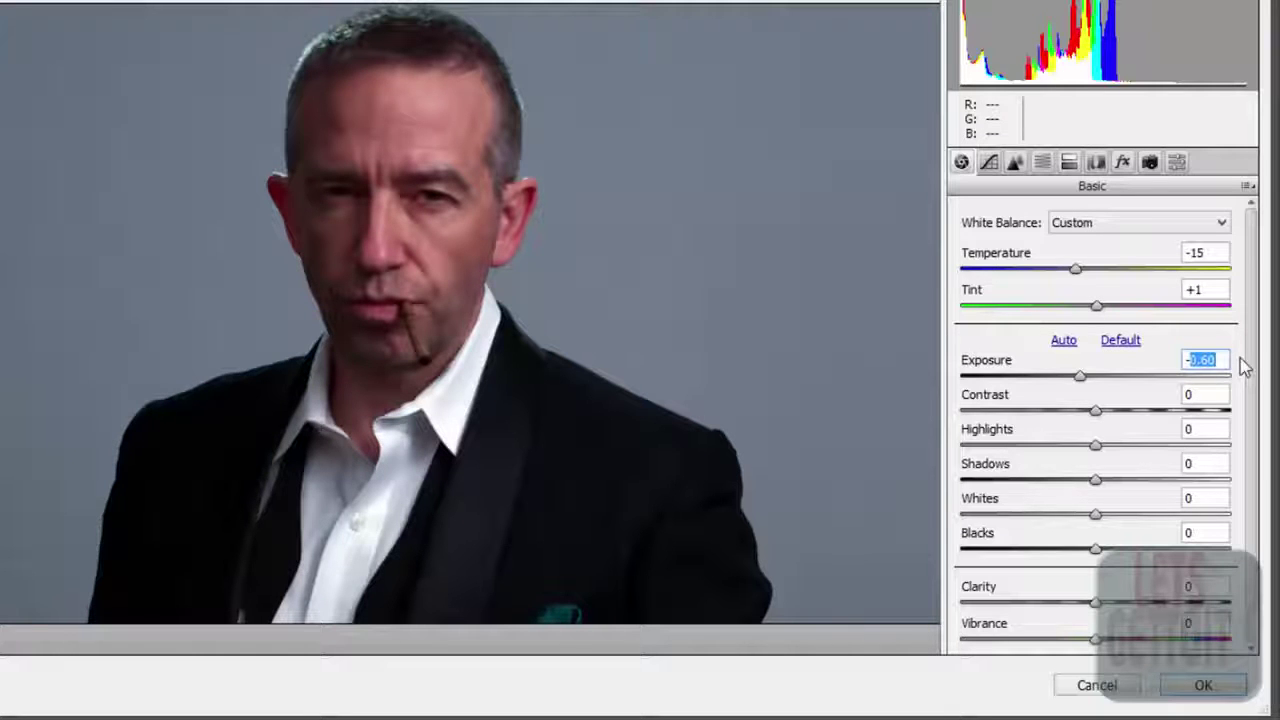
{"action": "key", "text": "BackSpace"}
{"action": "type", "text": "10"}
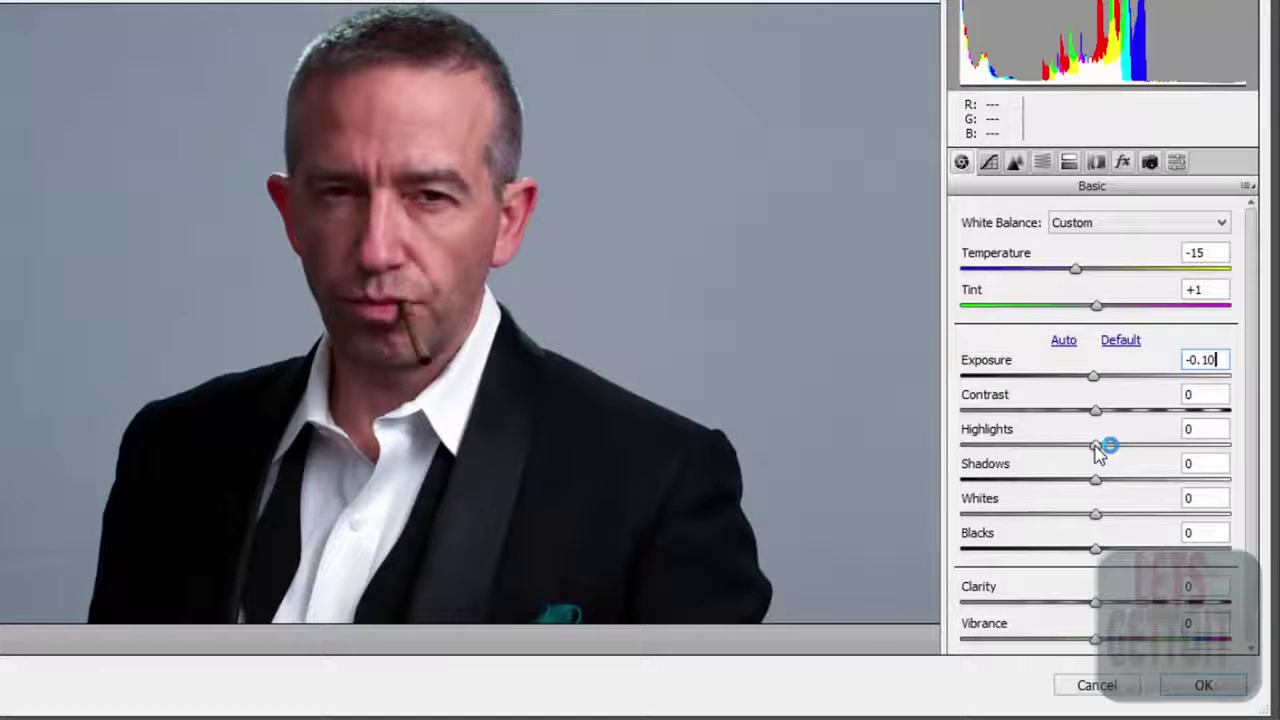
Step: Pull Highlights down to -50 and lift Shadows to +40
{"action": "left_click_drag", "start_coordinate": [1095, 447], "coordinate": [1069, 448]}
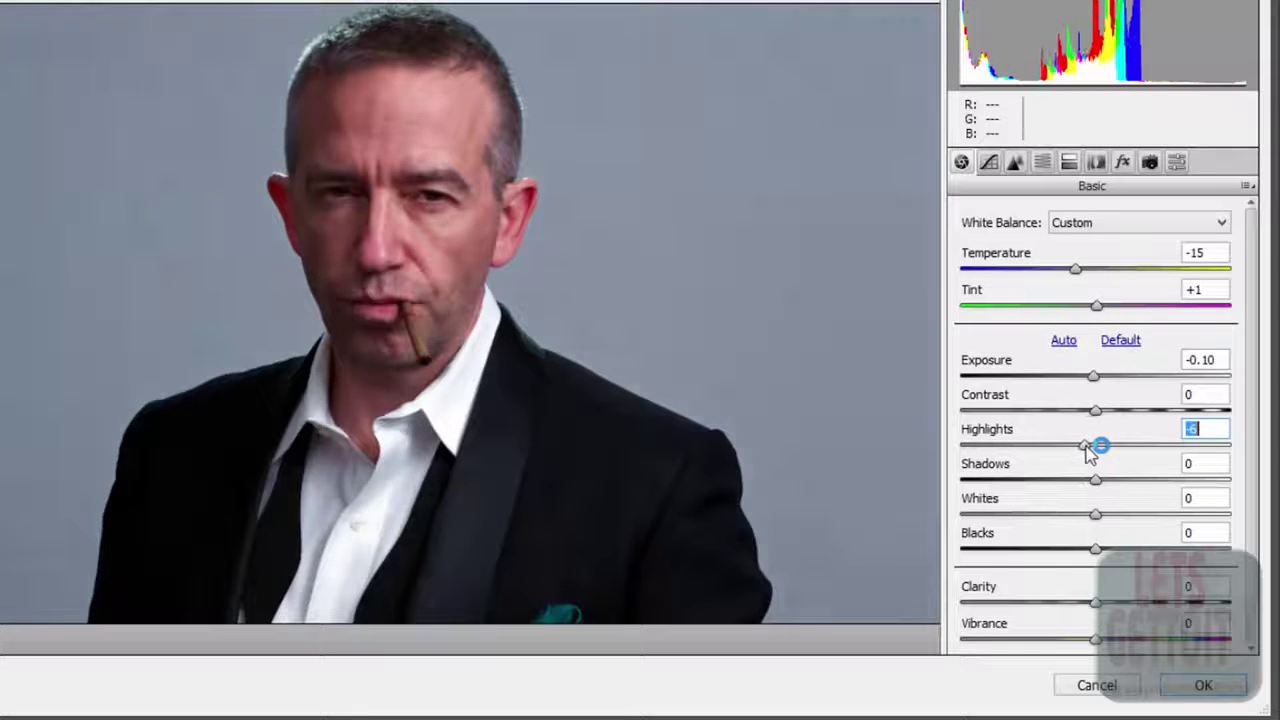
{"action": "mouse_move", "coordinate": [1069, 450]}
{"action": "left_mouse_down"}
{"action": "mouse_move", "coordinate": [1003, 447]}
{"action": "mouse_move", "coordinate": [1033, 447]}
{"action": "left_mouse_up"}
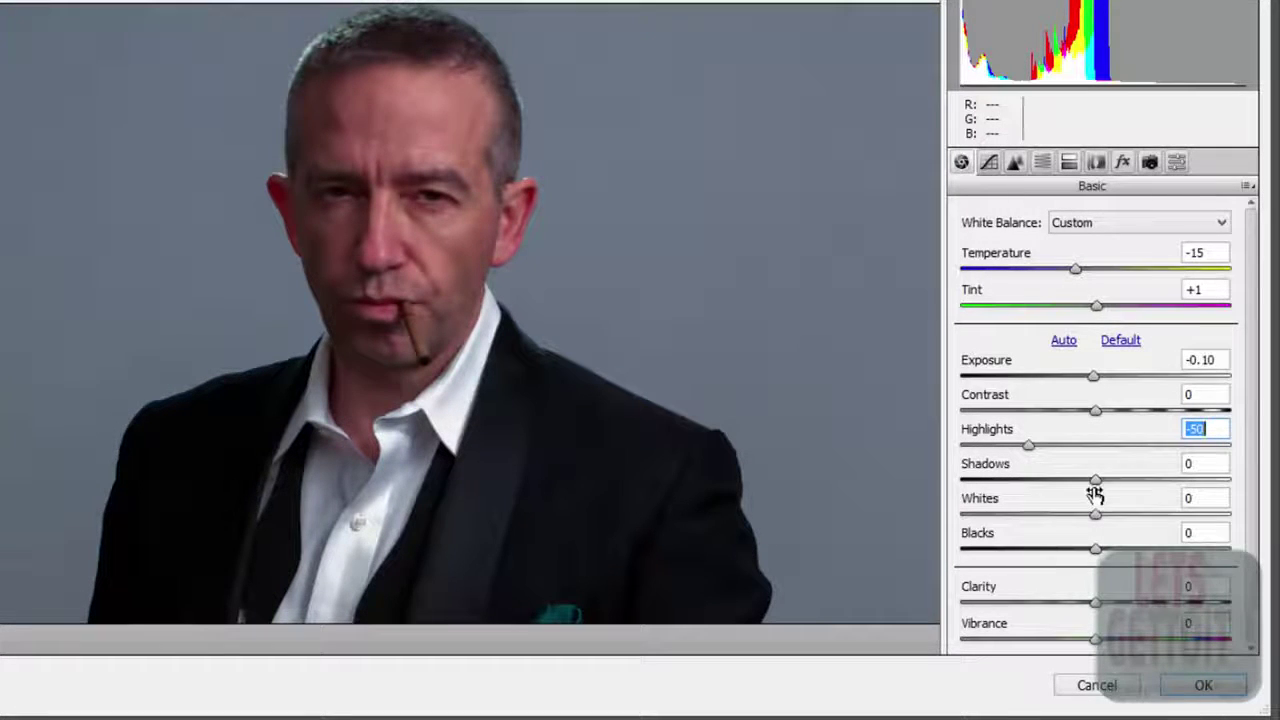
{"action": "left_click_drag", "start_coordinate": [1105, 487], "coordinate": [1155, 487]}
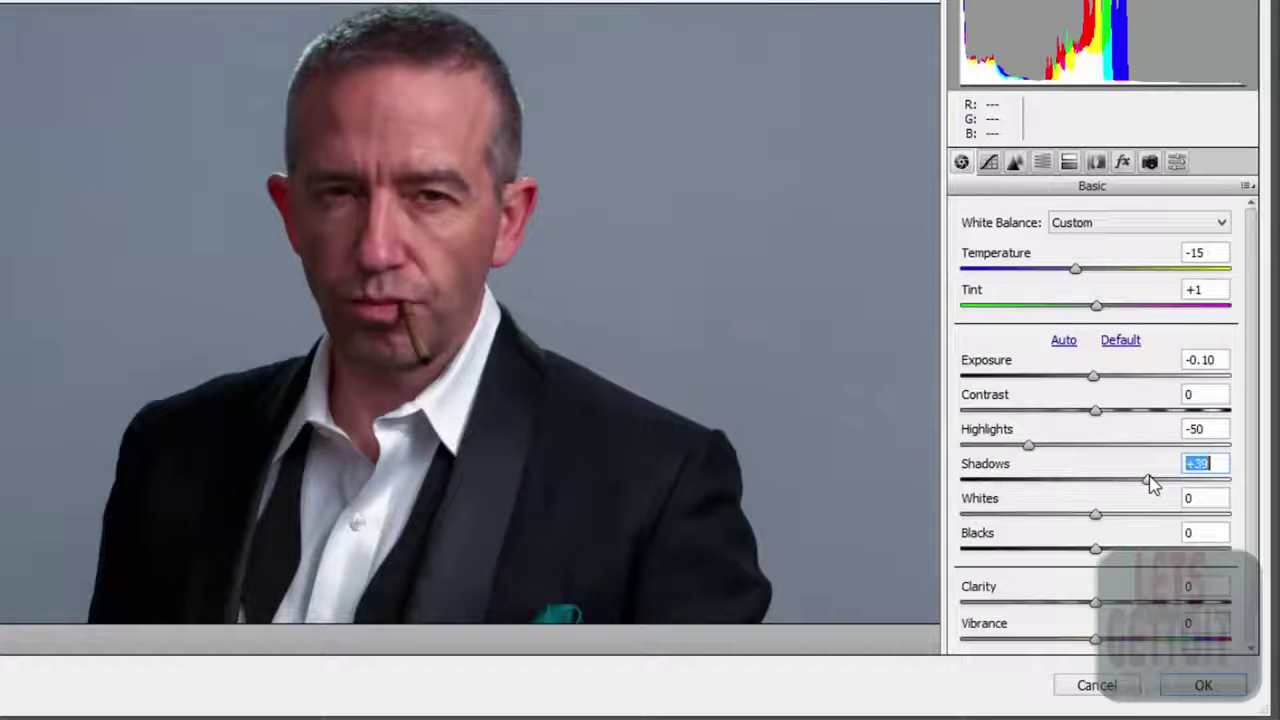
{"action": "left_click_drag", "start_coordinate": [1148, 478], "coordinate": [1152, 478]}
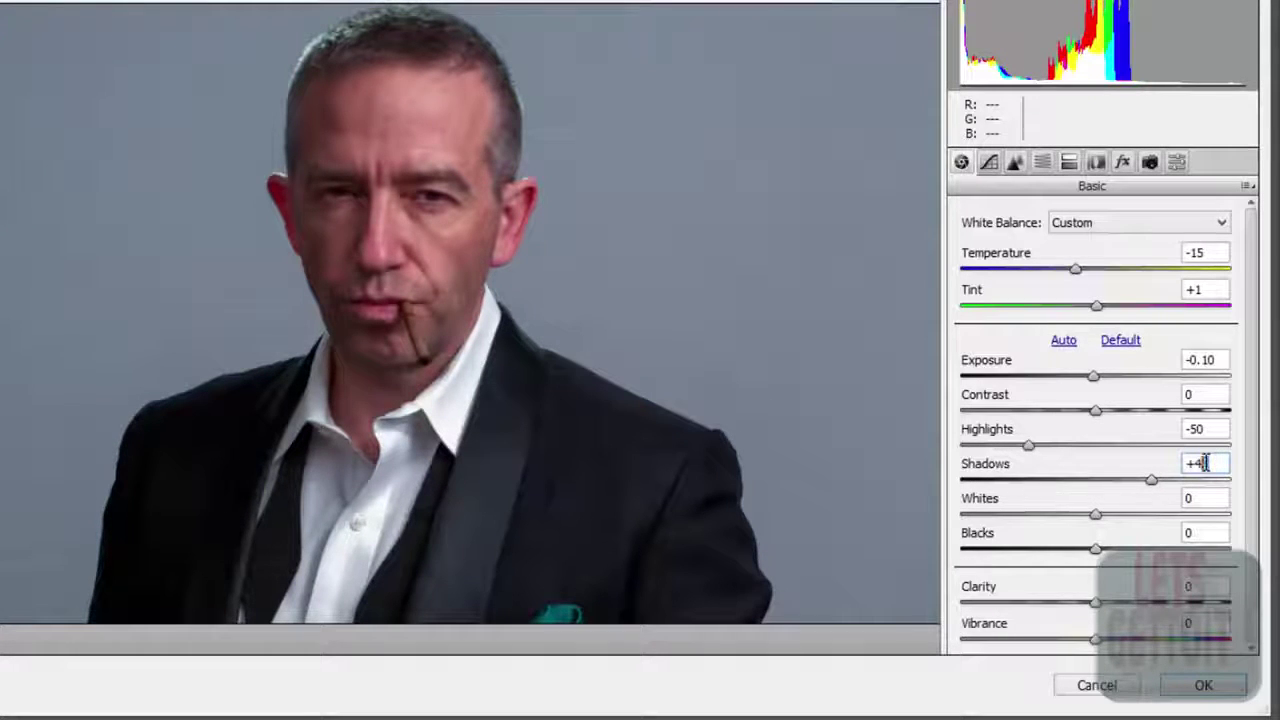
{"action": "type", "text": "0"}
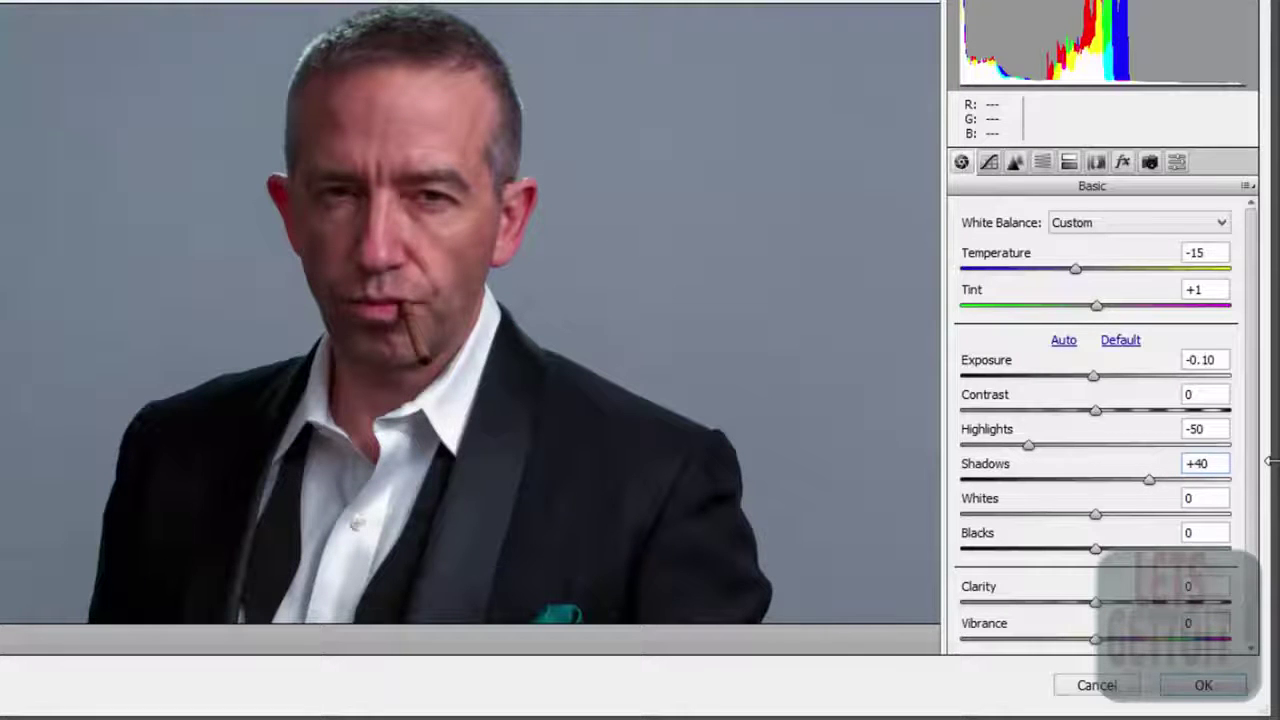
{"action": "scroll", "coordinate": [1268, 461], "scroll_direction": "down", "scroll_amount": 1}
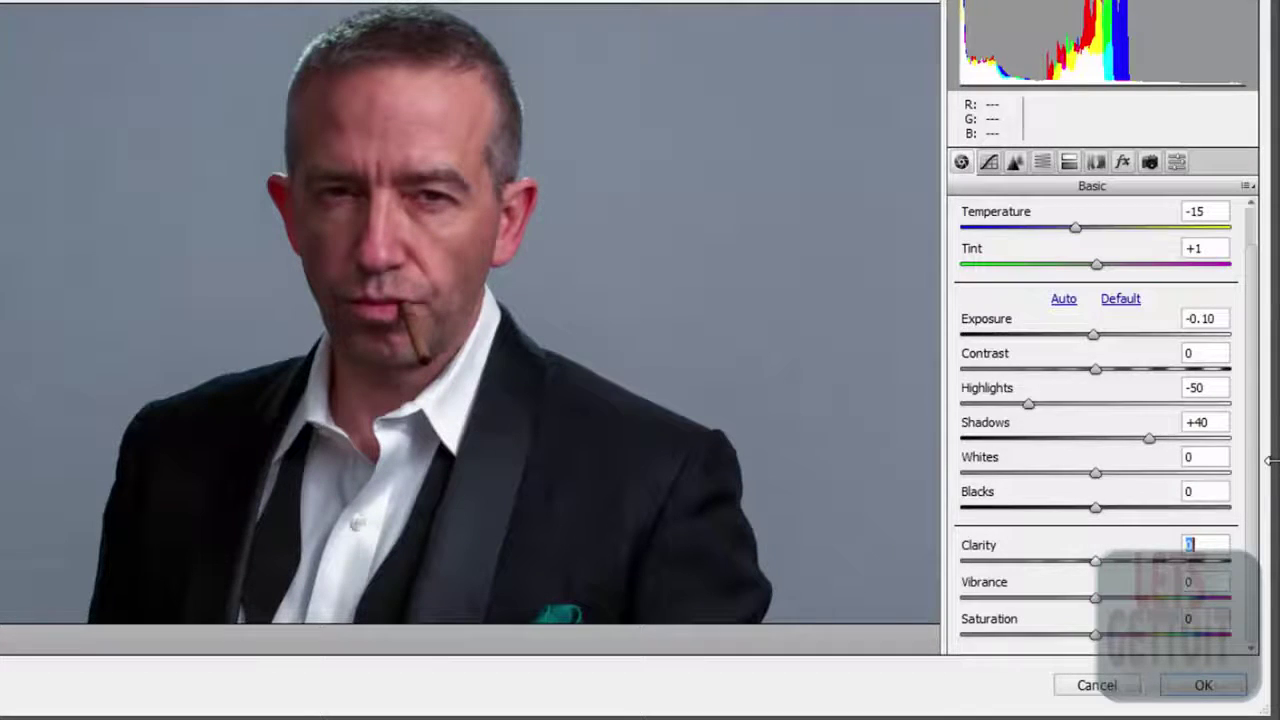
Step: Raise Clarity to +8, zoom the preview on the head, and review the Detail sharpening settings
{"action": "key", "text": "Up"}
{"action": "key", "text": "Up"}
{"action": "key", "text": "Up"}
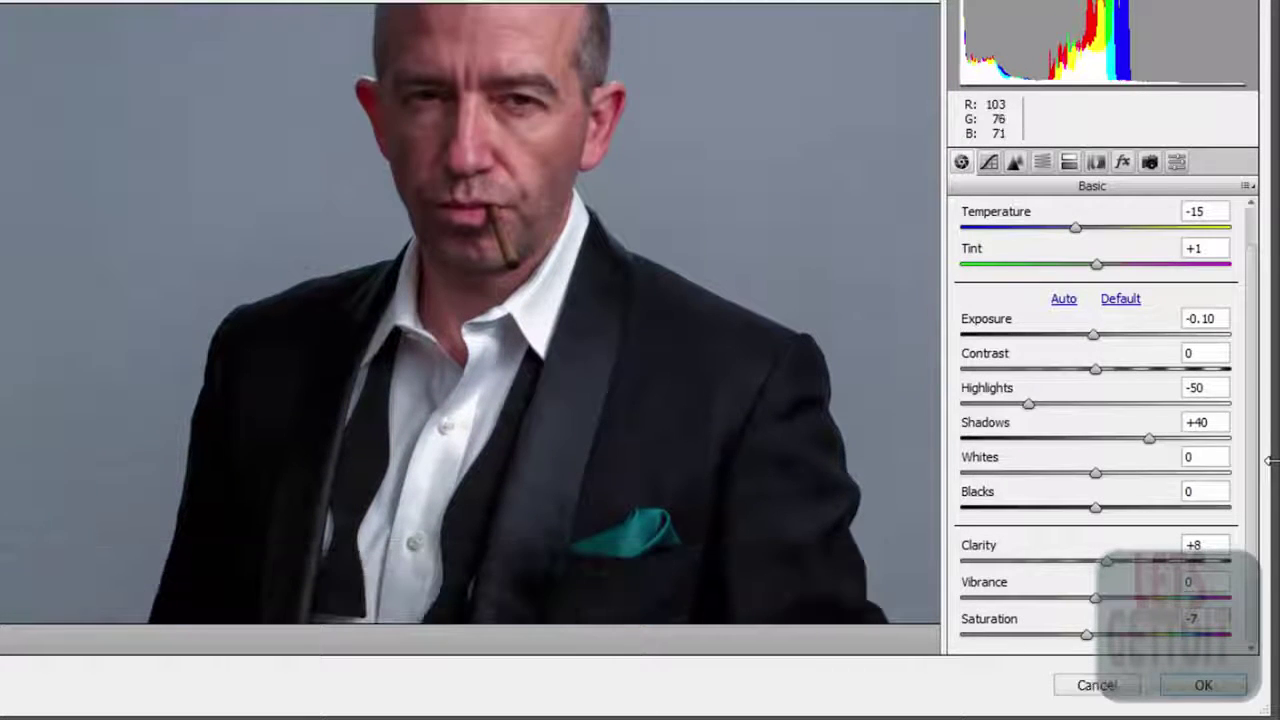
{"action": "key", "text": "ctrl+0"}
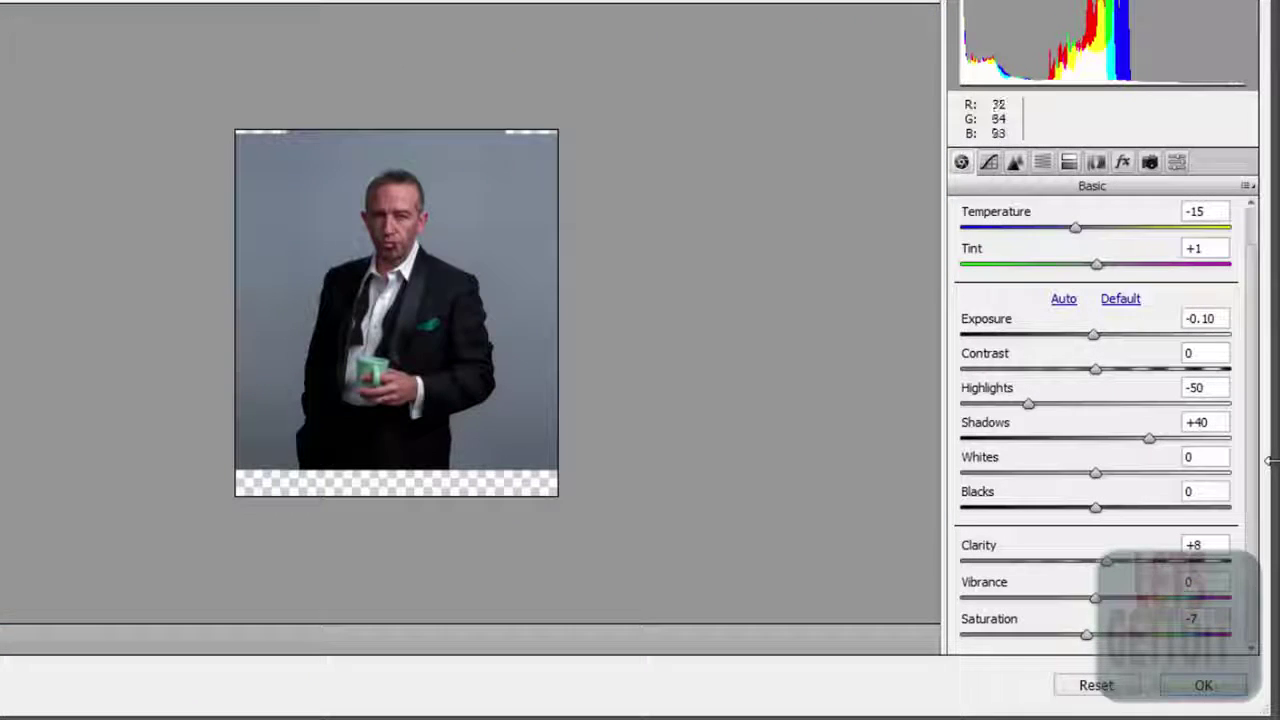
{"action": "left_click_drag", "start_coordinate": [337, 157], "coordinate": [430, 310]}
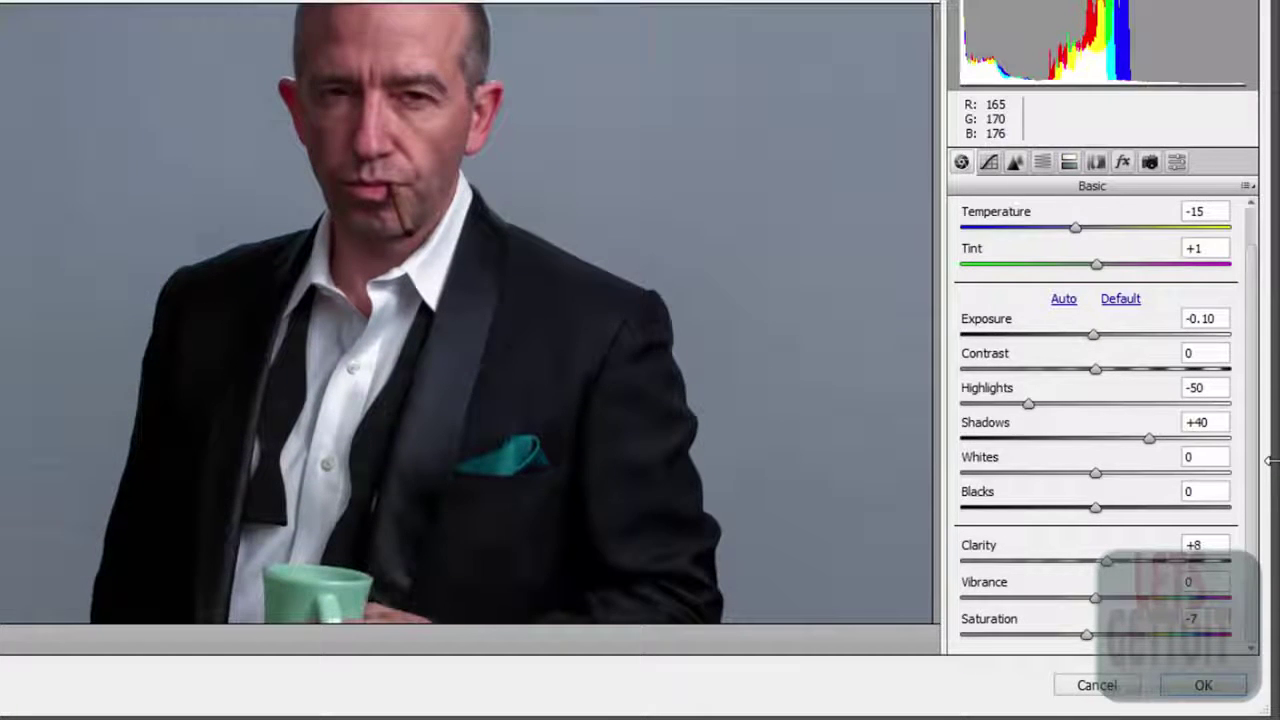
{"action": "left_click", "coordinate": [1014, 162]}
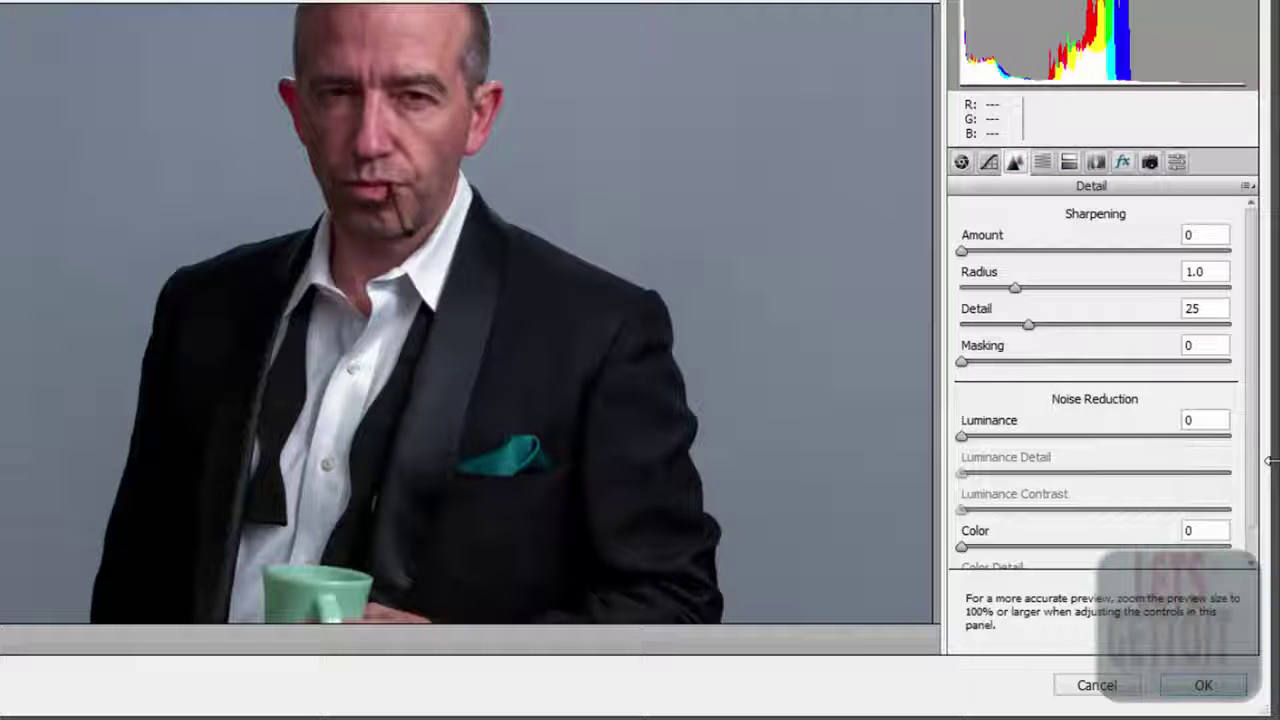
{"action": "left_click", "coordinate": [961, 162]}
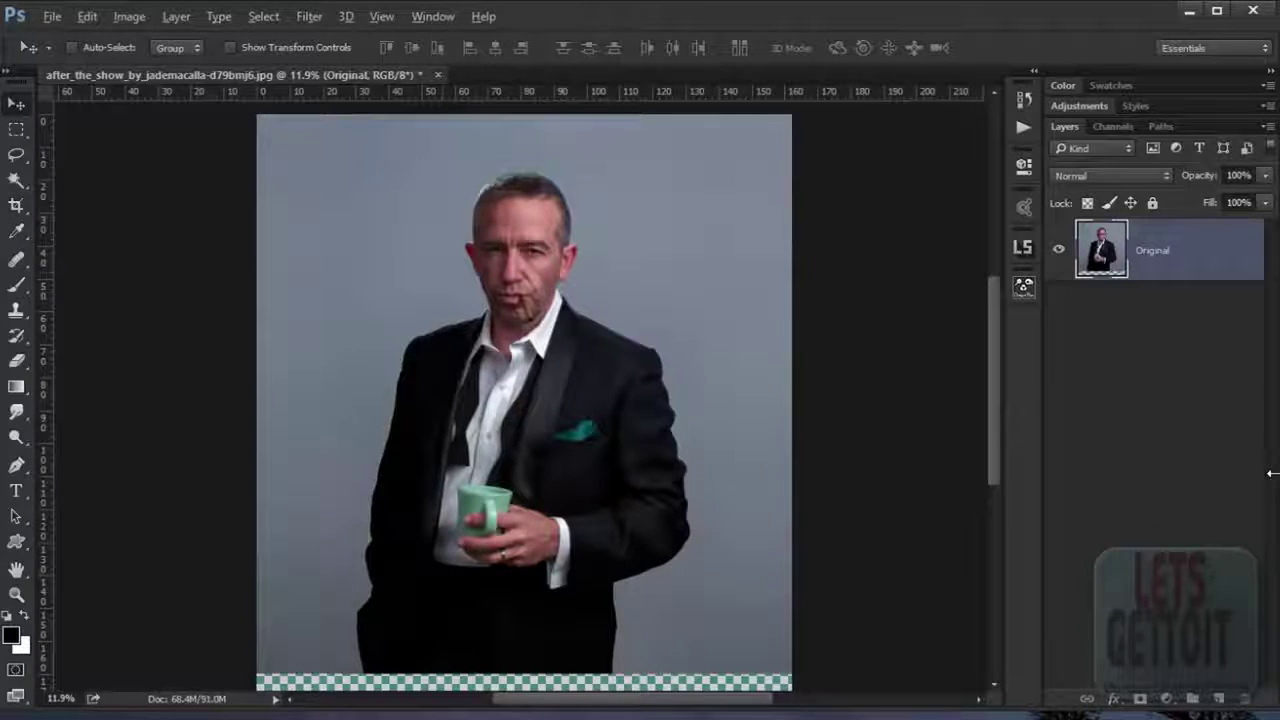
{"action": "key", "text": "ctrl+plus"}
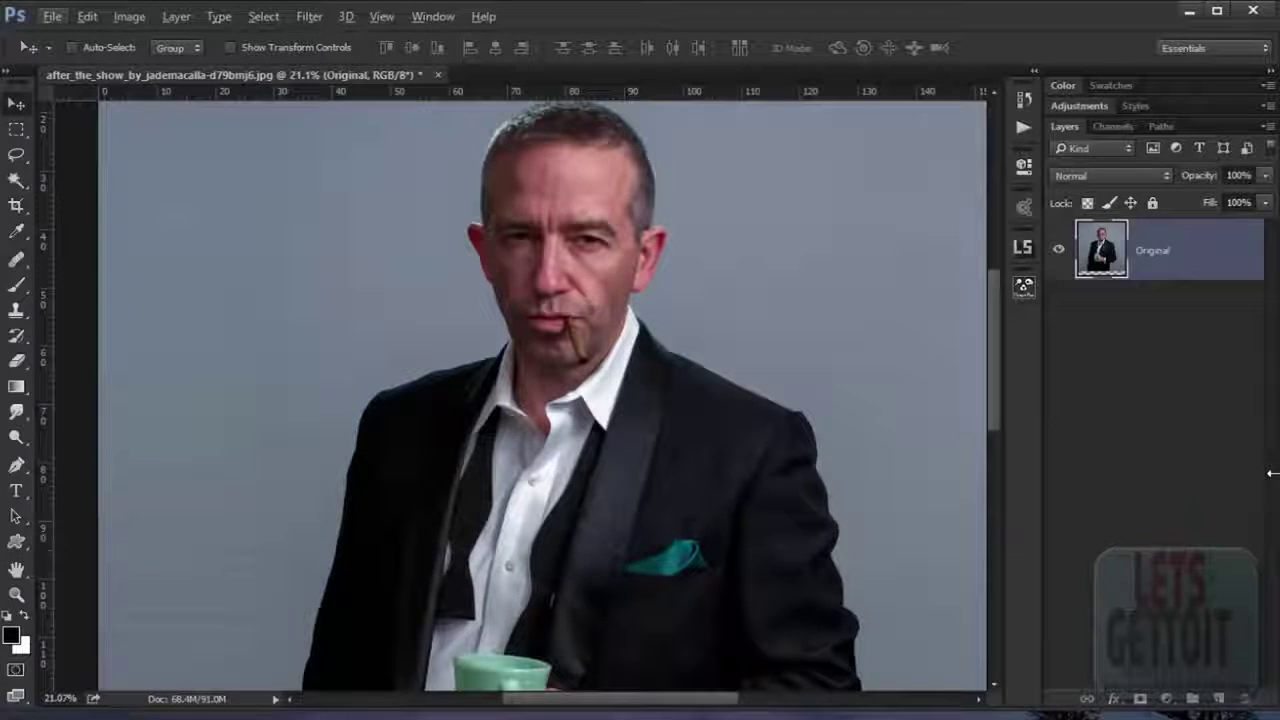
{"action": "key", "text": "alt+w"}
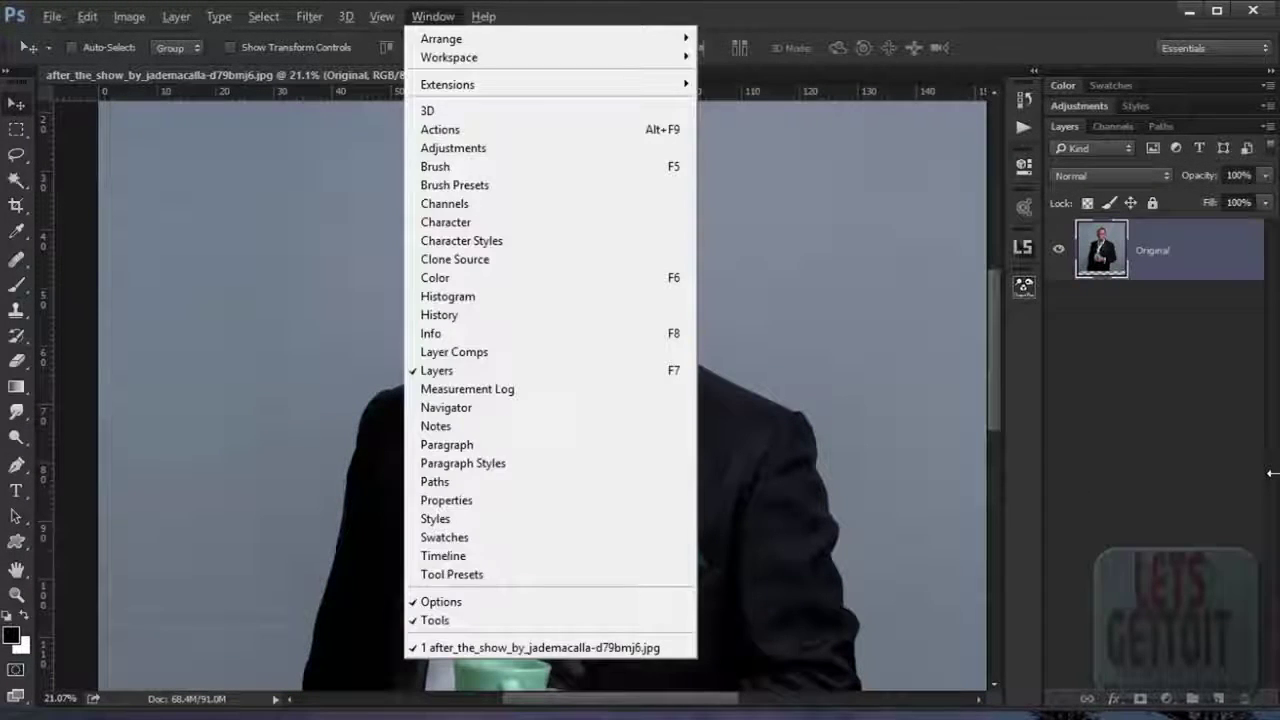
{"action": "key", "text": "Down"}
{"action": "key", "text": "Down"}
{"action": "key", "text": "Down"}
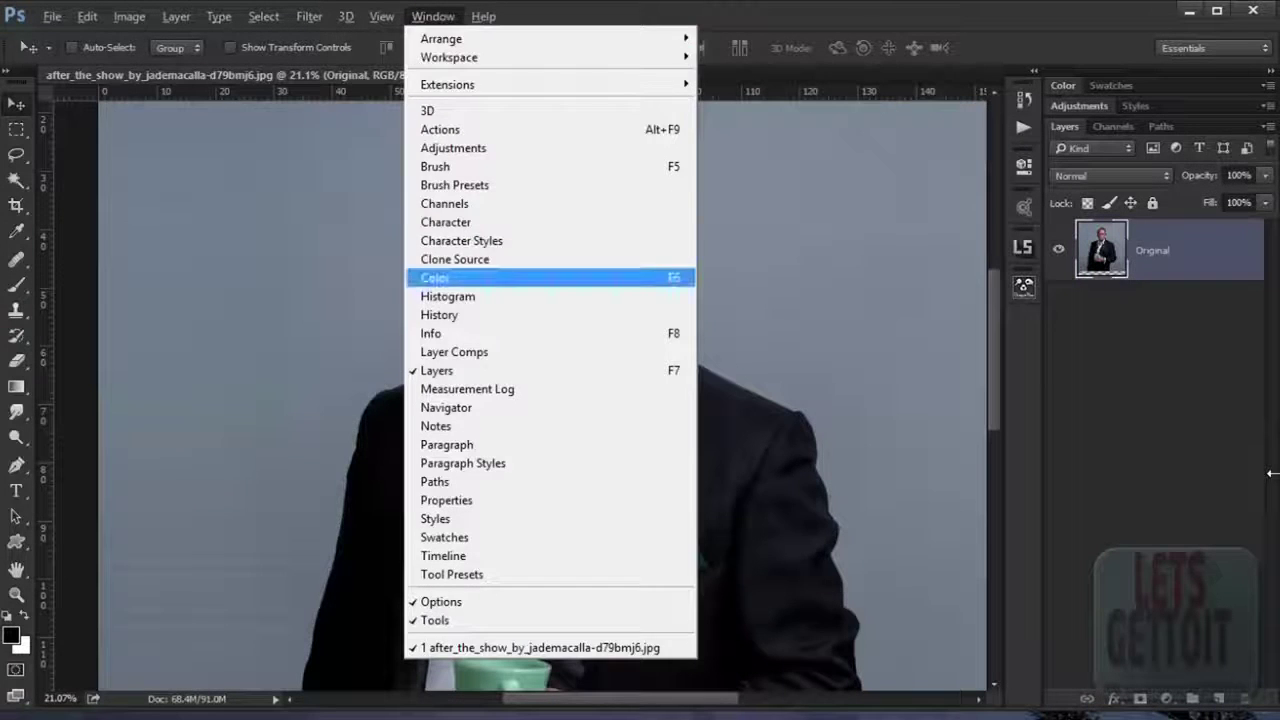
{"action": "key", "text": "Down"}
{"action": "key", "text": "Down"}
{"action": "key", "text": "Return"}
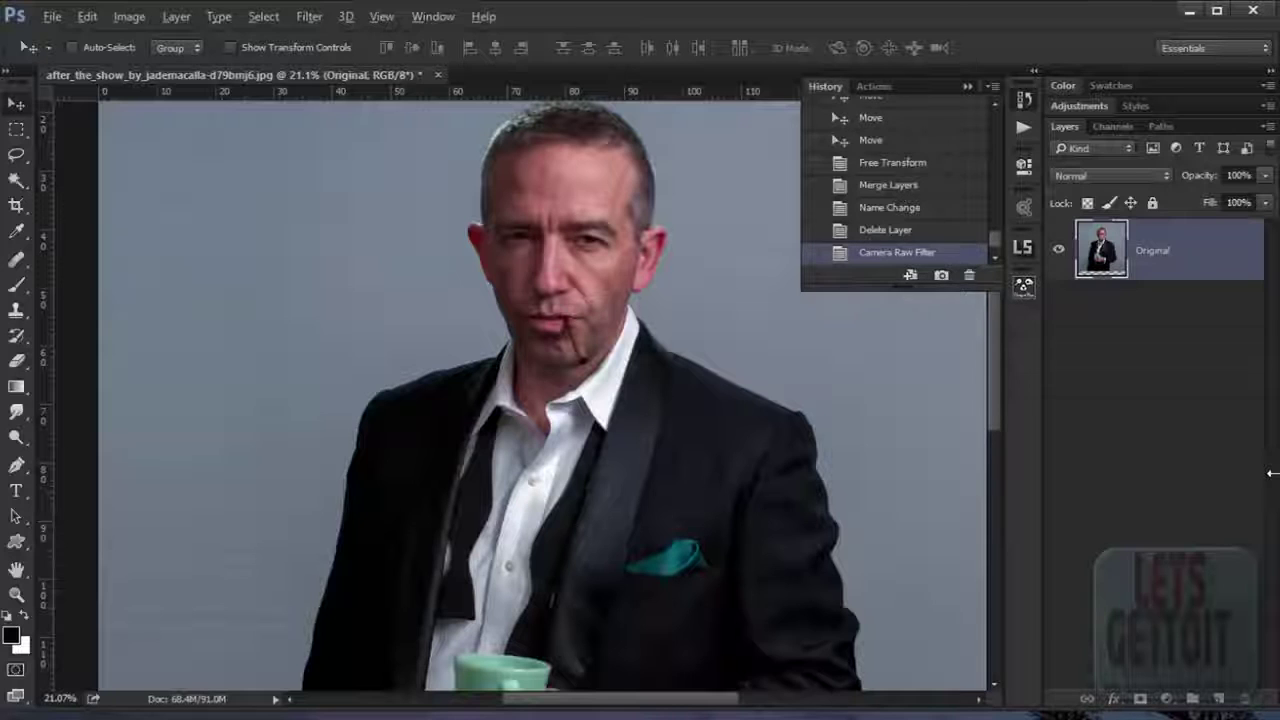
{"action": "key", "text": "ctrl+z"}
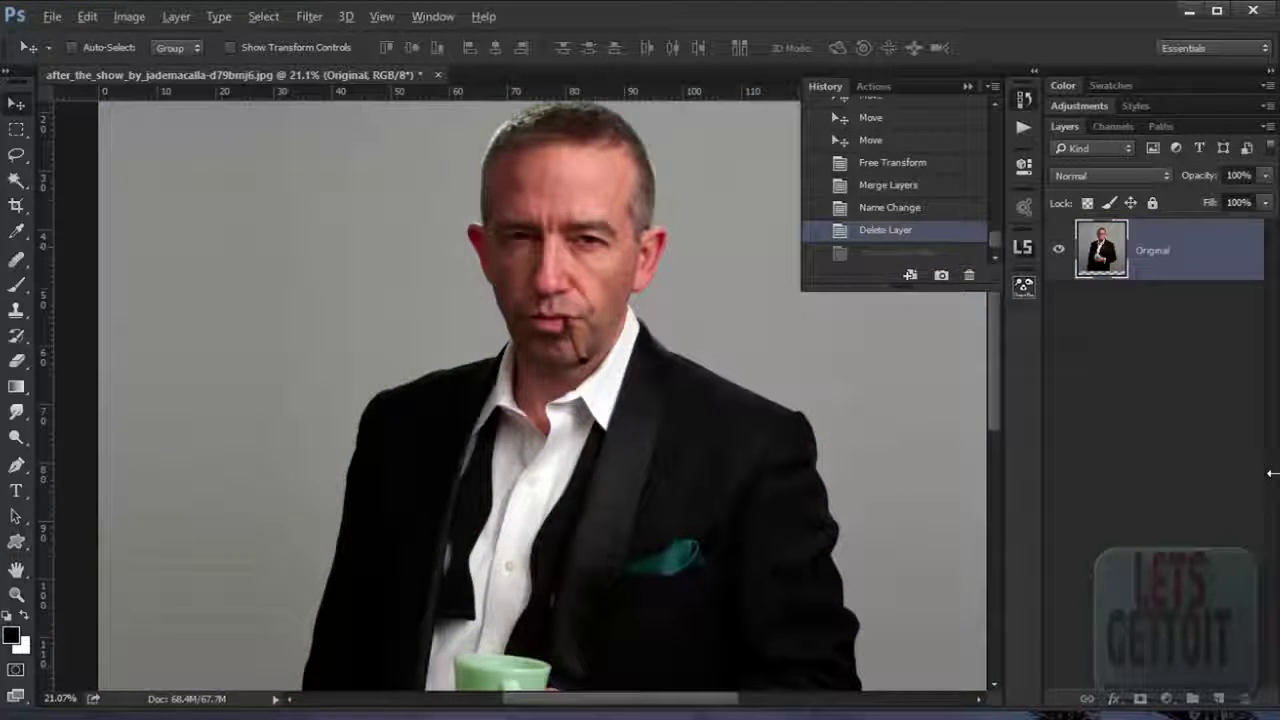
{"action": "key", "text": "ctrl+z"}
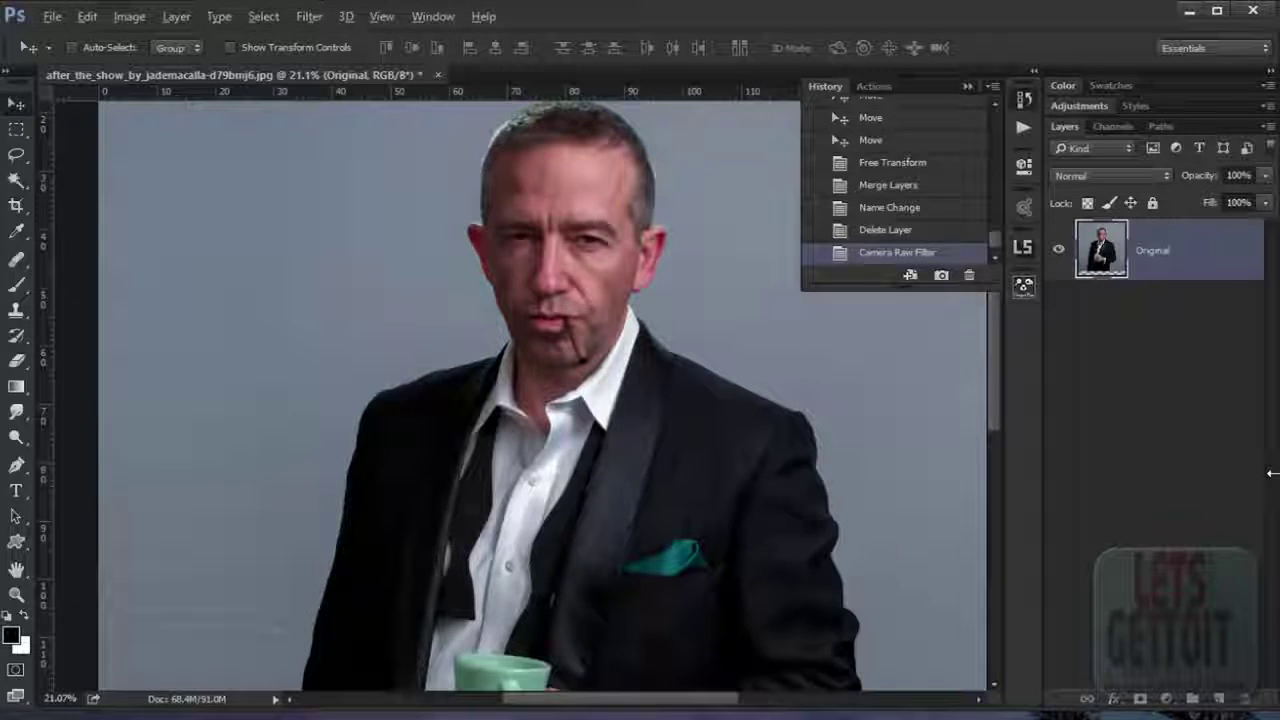
{"action": "left_click", "coordinate": [967, 86]}
{"action": "scroll", "coordinate": [627, 290], "scroll_direction": "down", "scroll_amount": 3}
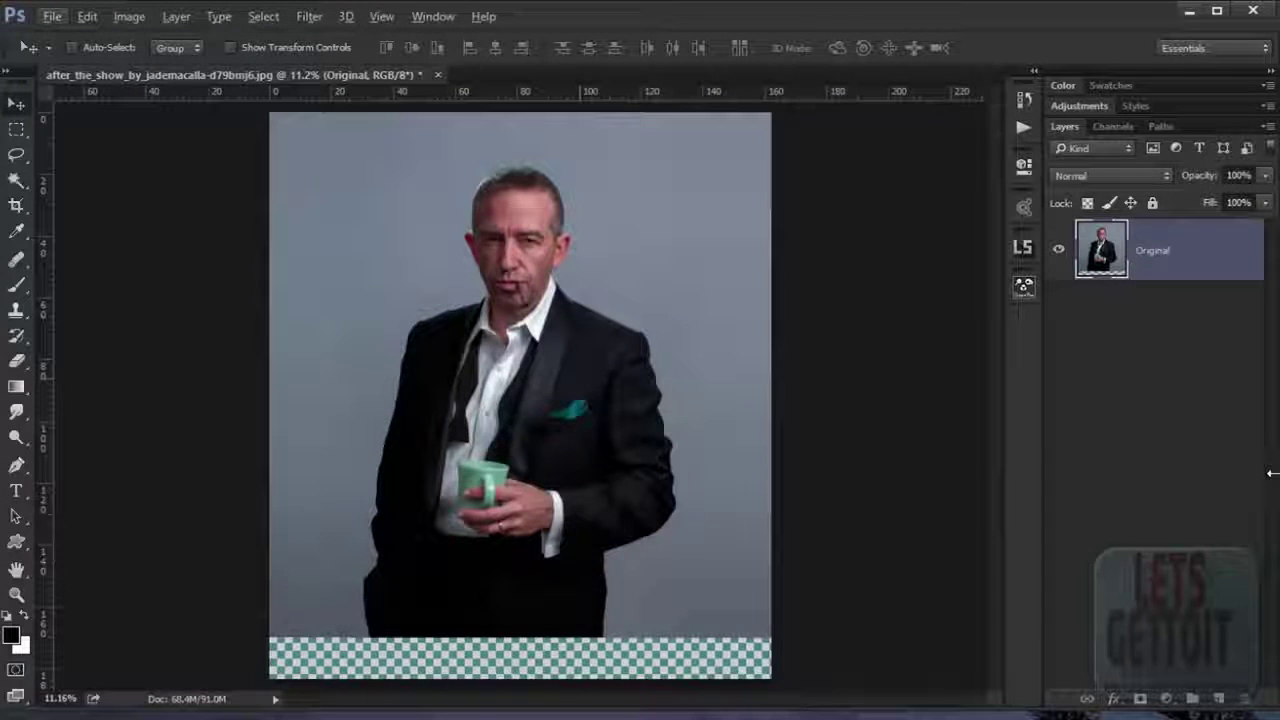
{"action": "scroll", "coordinate": [718, 245], "scroll_direction": "up", "scroll_amount": 2}
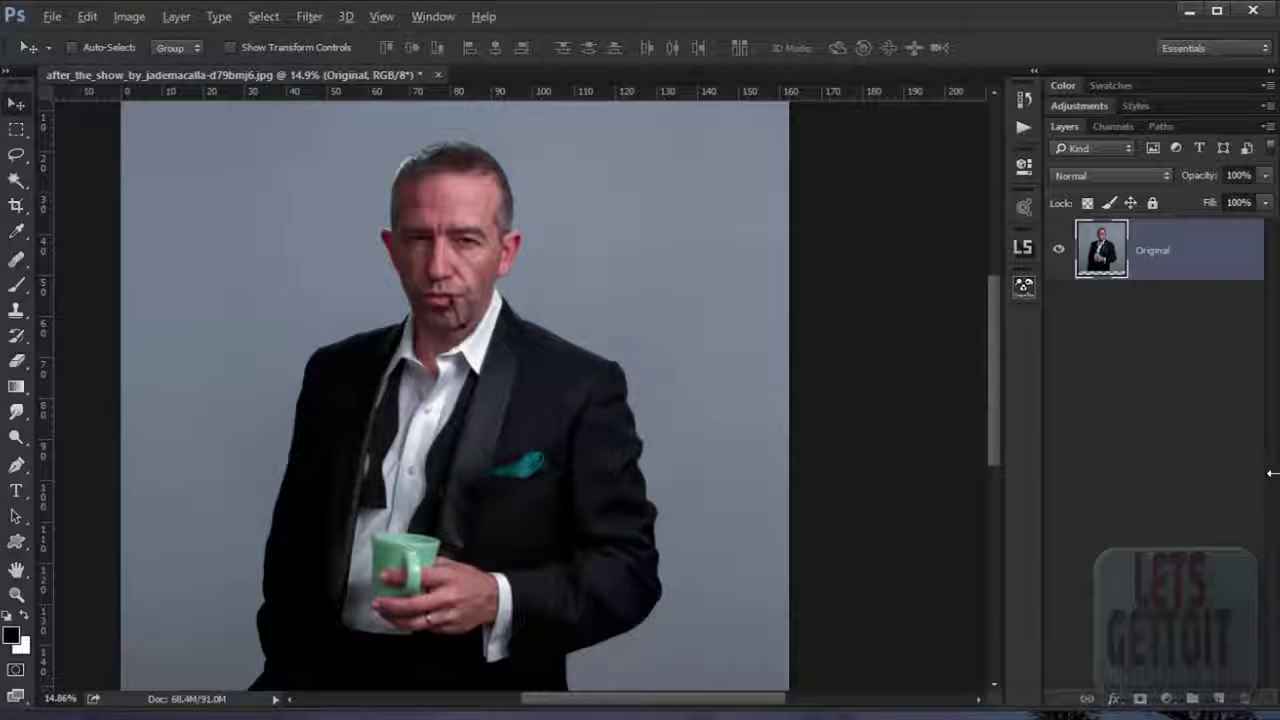
{"action": "key", "text": "ctrl+j"}
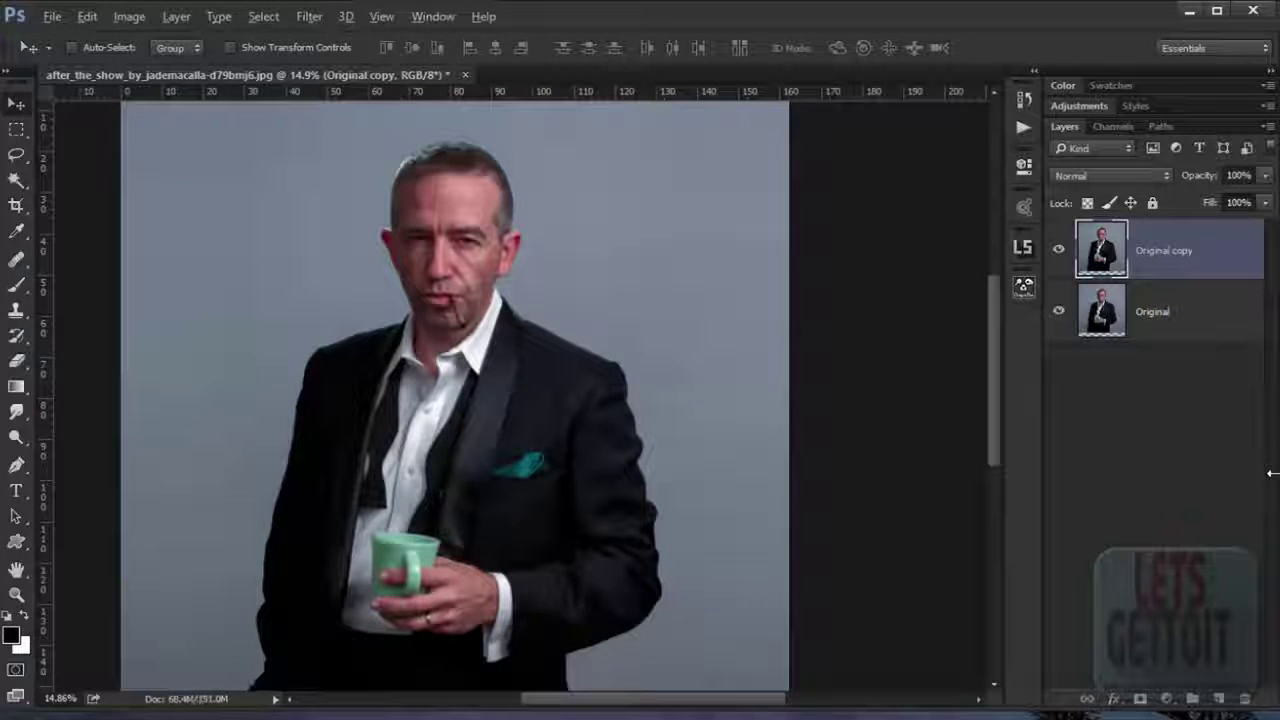
Step: Open the Liquify filter on the 'Original copy' layer
{"action": "right_click", "coordinate": [1180, 250]}
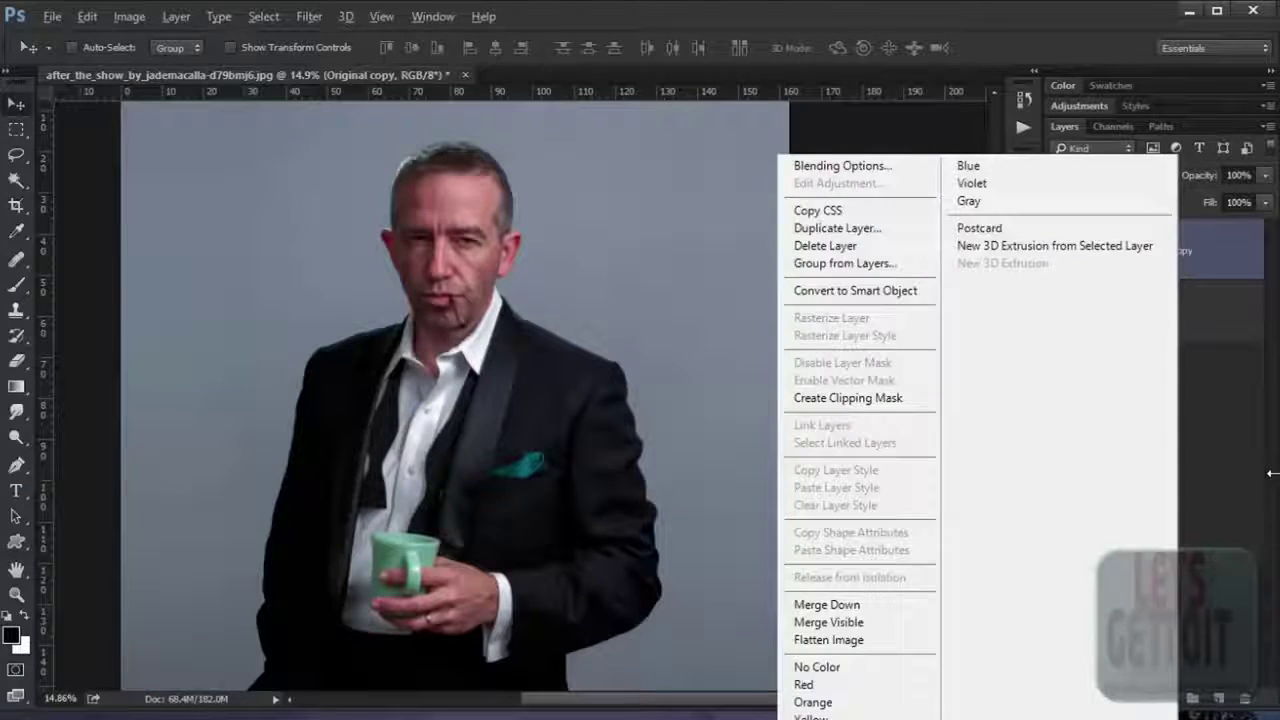
{"action": "key", "text": "Escape"}
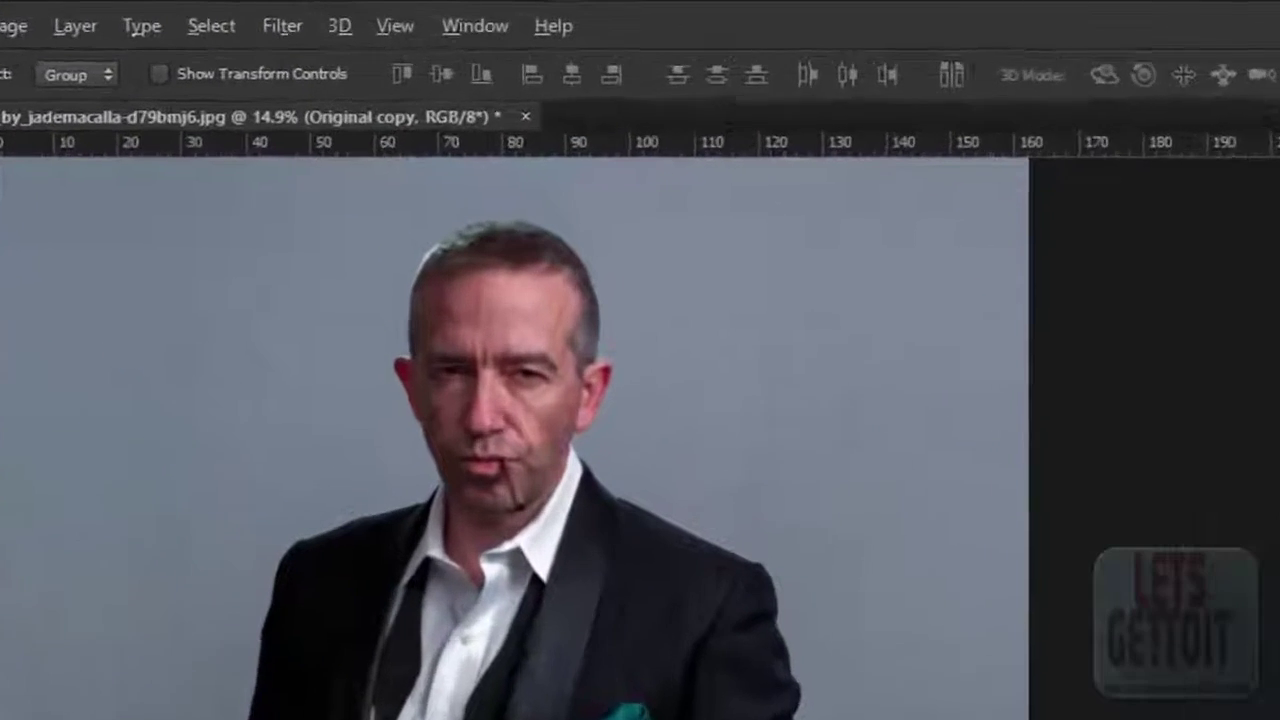
{"action": "key", "text": "alt+t"}
{"action": "key", "text": "Down"}
{"action": "key", "text": "Down"}
{"action": "key", "text": "Down"}
{"action": "key", "text": "Down"}
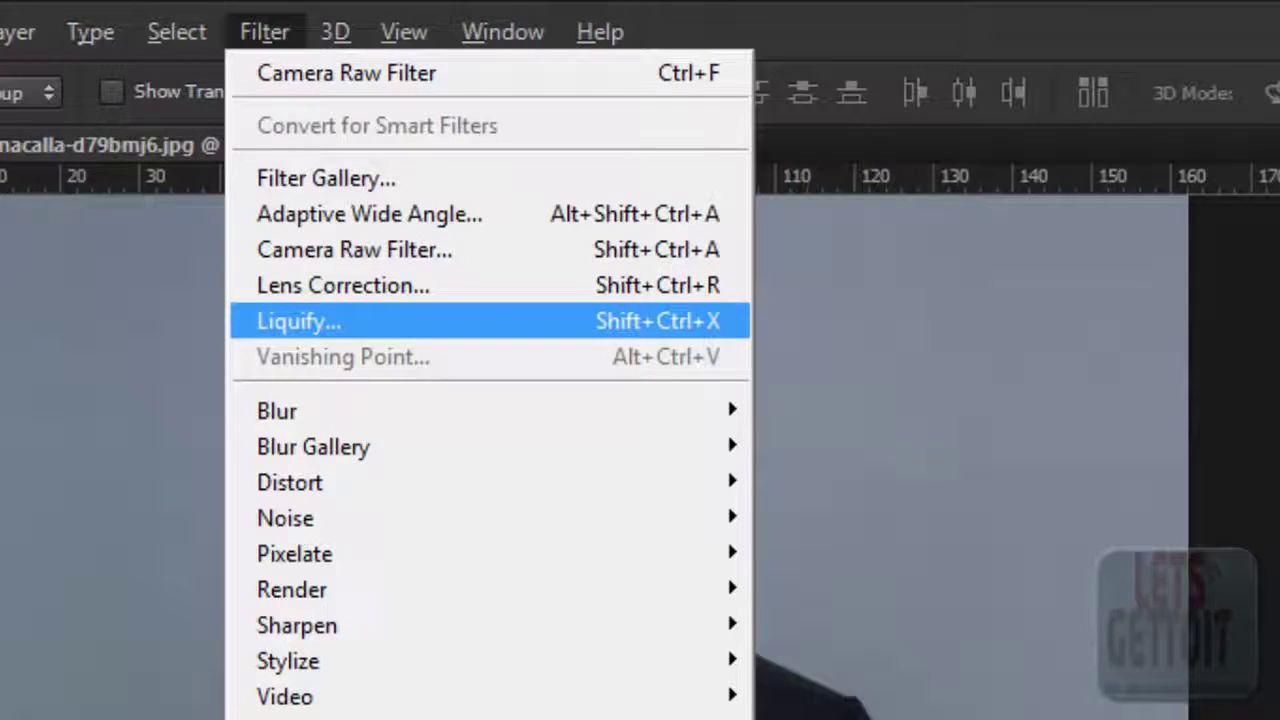
{"action": "key", "text": "Escape"}
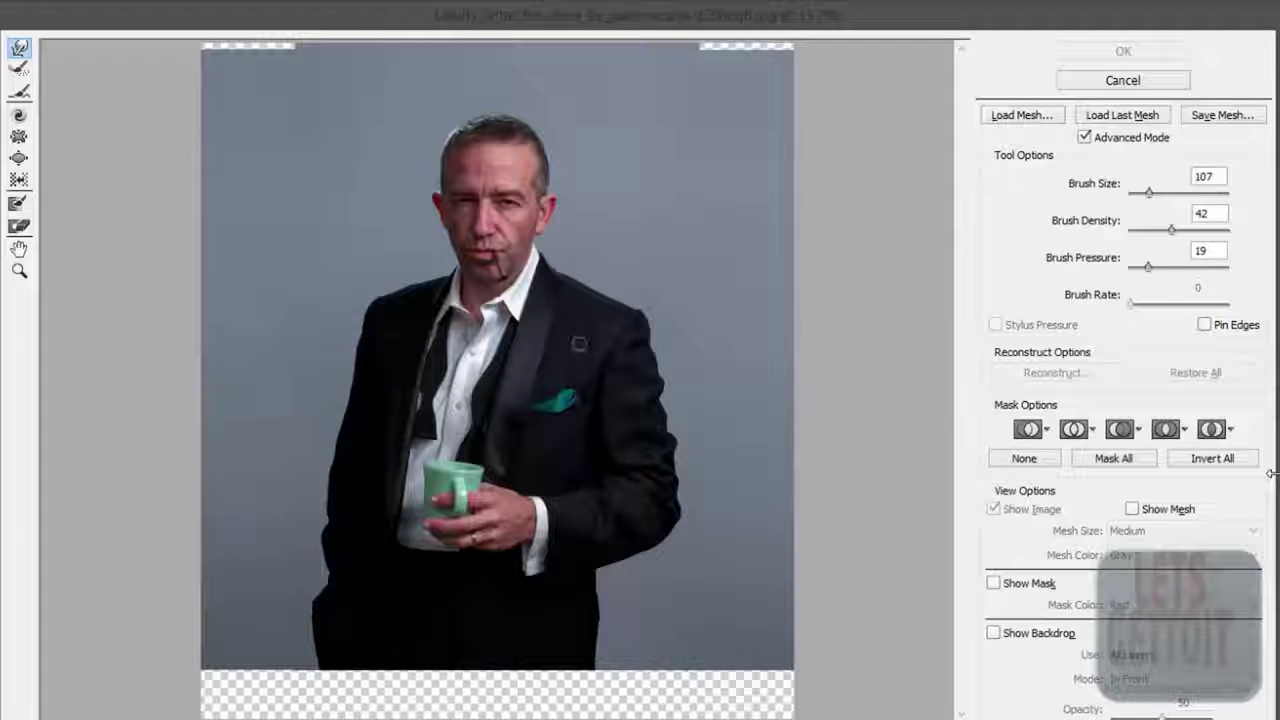
{"action": "scroll", "coordinate": [621, 370], "scroll_direction": "up", "scroll_amount": 3}
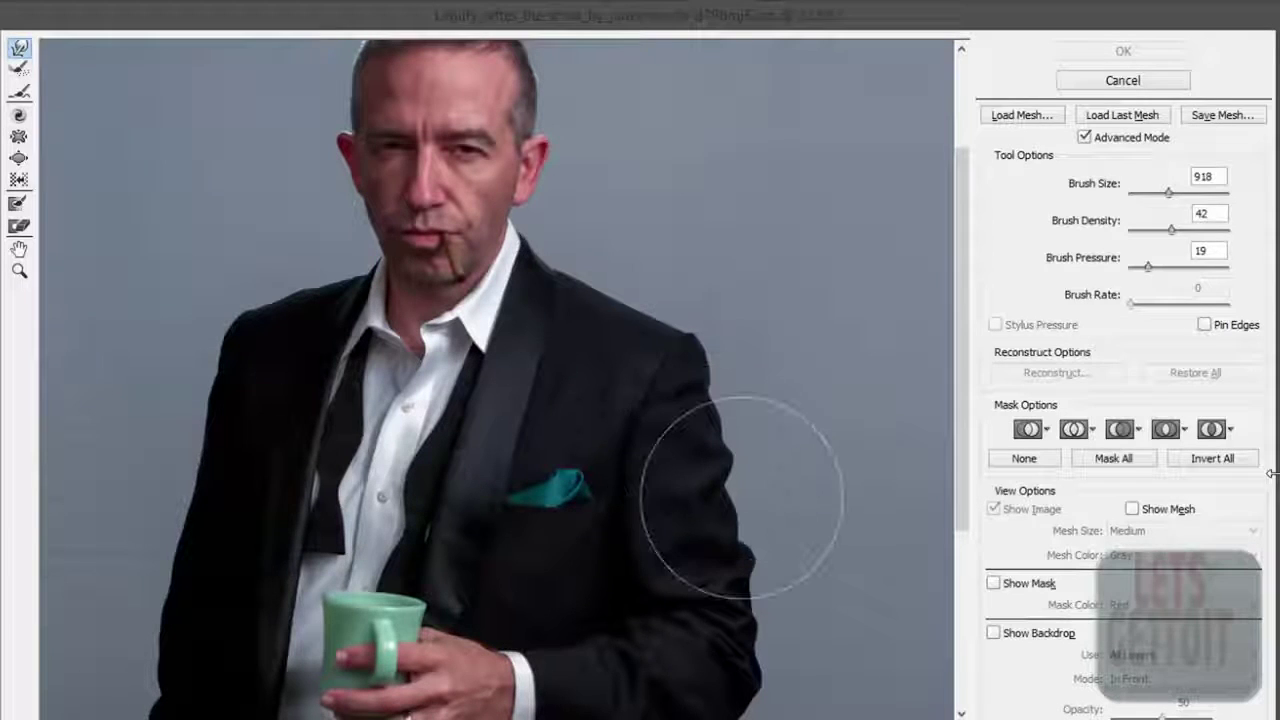
Step: Forward Warp the right sleeve edge inward along the upper and lower arm
{"action": "key", "text": "ctrl+alt+z"}
{"action": "key", "text": "ctrl+alt+z"}
{"action": "key", "text": "ctrl+alt+z"}
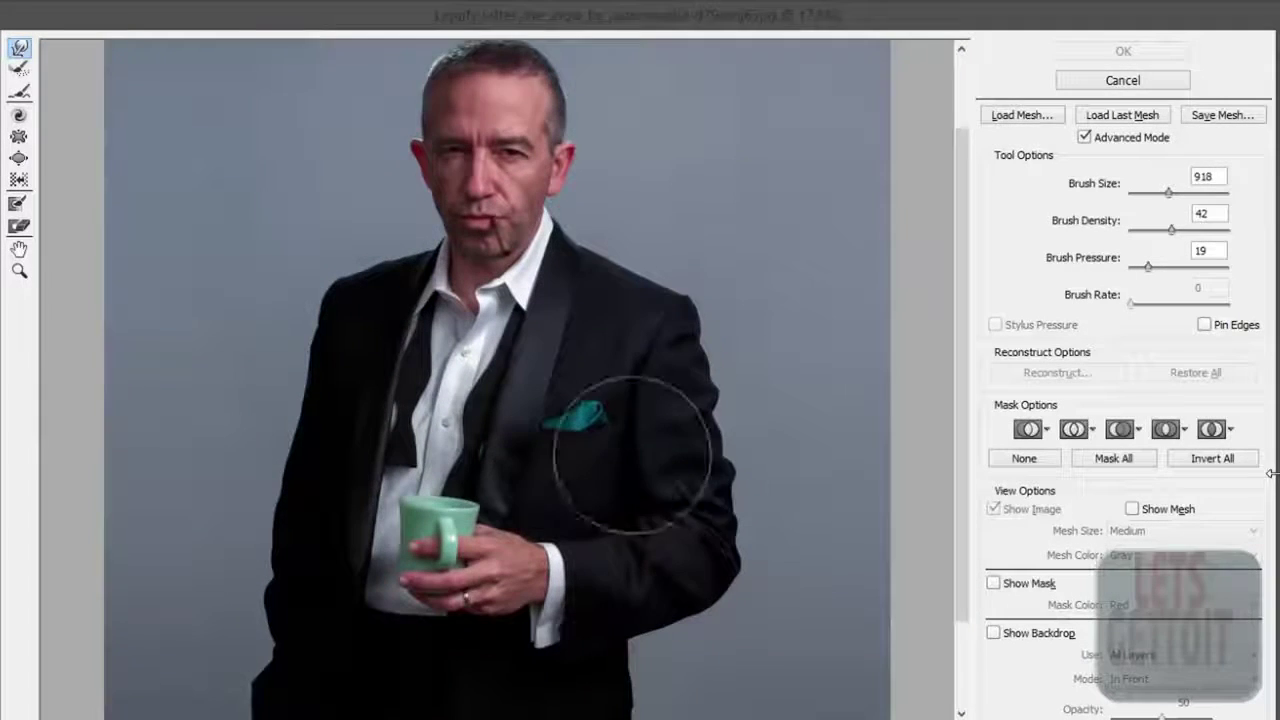
{"action": "key", "text": "ctrl+alt+z"}
{"action": "key", "text": "ctrl+alt+z"}
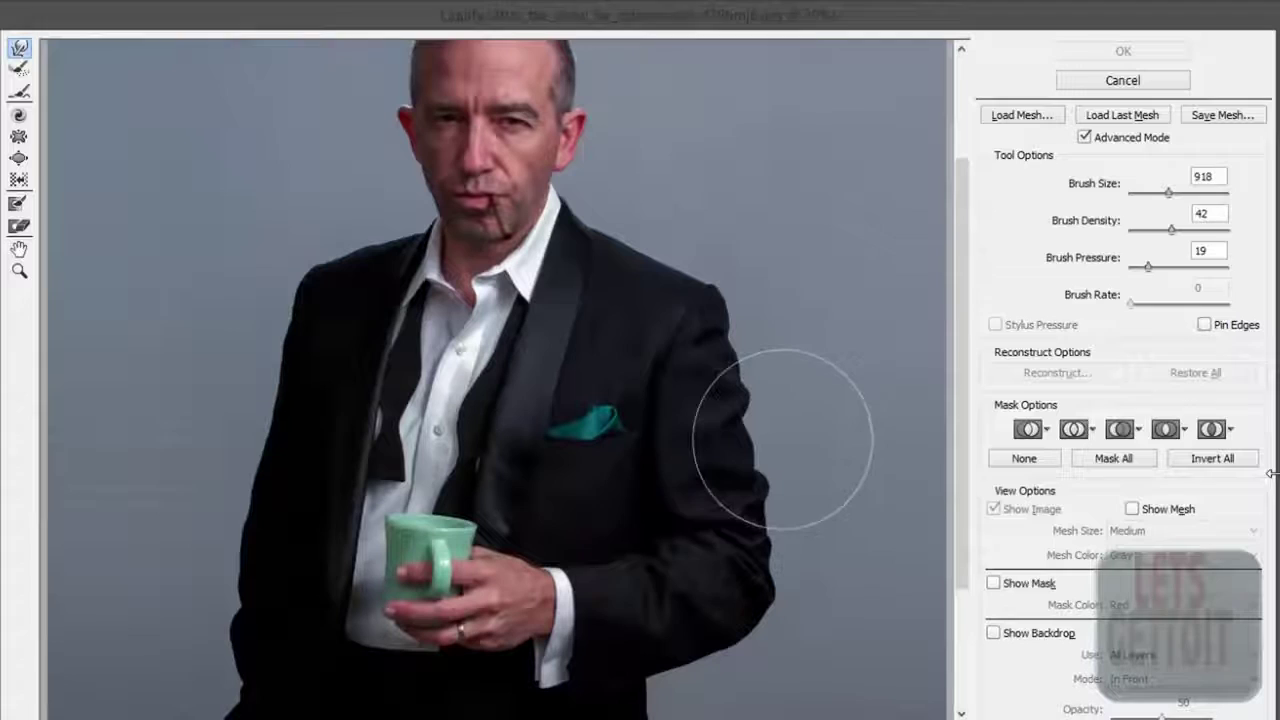
{"action": "left_click_drag", "start_coordinate": [745, 450], "coordinate": [805, 488]}
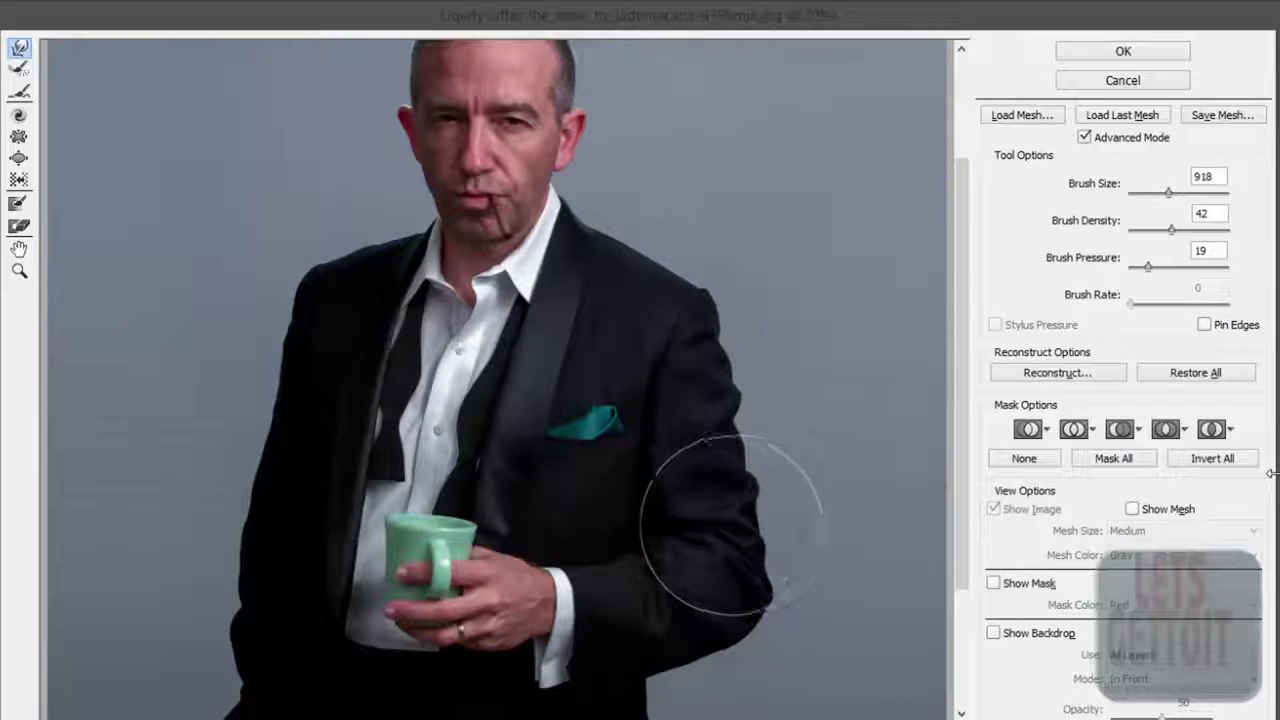
{"action": "left_click_drag", "start_coordinate": [770, 575], "coordinate": [686, 614]}
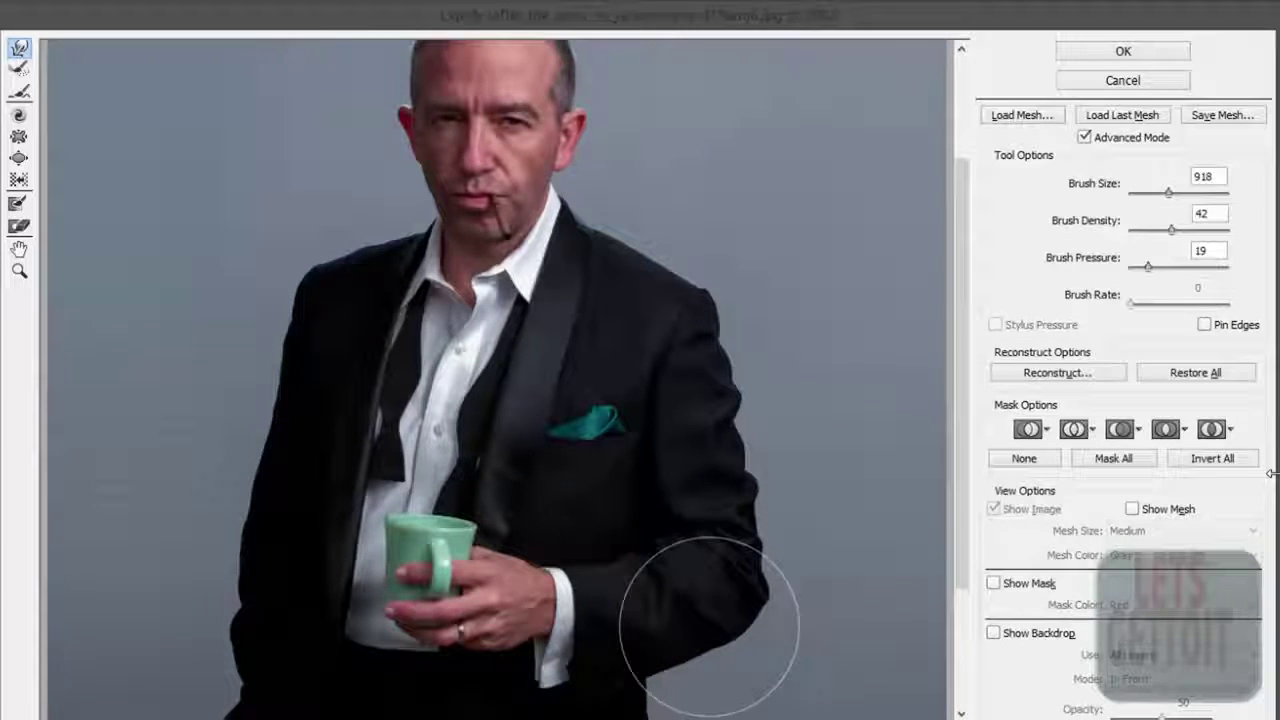
{"action": "scroll", "coordinate": [720, 532], "scroll_direction": "down", "scroll_amount": 3}
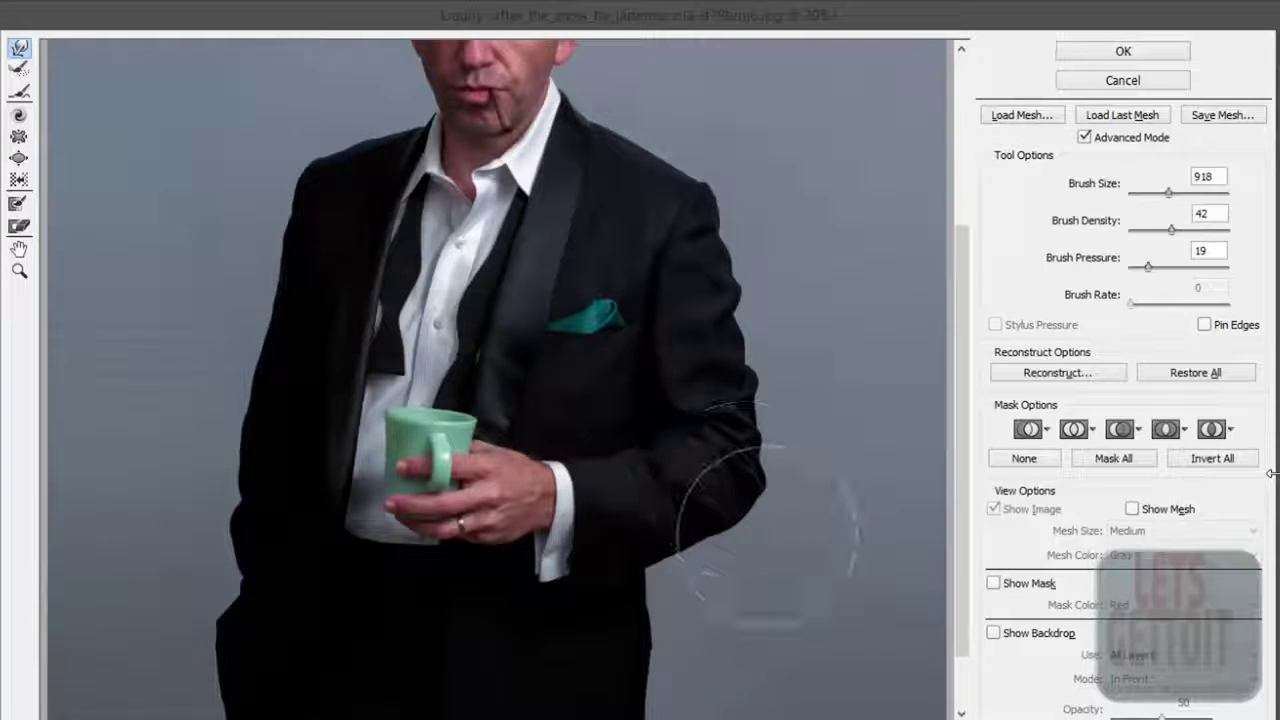
{"action": "mouse_move", "coordinate": [764, 497]}
{"action": "left_mouse_down"}
{"action": "mouse_move", "coordinate": [780, 371]}
{"action": "mouse_move", "coordinate": [760, 377]}
{"action": "mouse_move", "coordinate": [800, 457]}
{"action": "mouse_move", "coordinate": [749, 466]}
{"action": "mouse_move", "coordinate": [757, 491]}
{"action": "mouse_move", "coordinate": [739, 561]}
{"action": "mouse_move", "coordinate": [668, 543]}
{"action": "mouse_move", "coordinate": [686, 543]}
{"action": "mouse_move", "coordinate": [671, 528]}
{"action": "mouse_move", "coordinate": [712, 545]}
{"action": "left_mouse_up"}
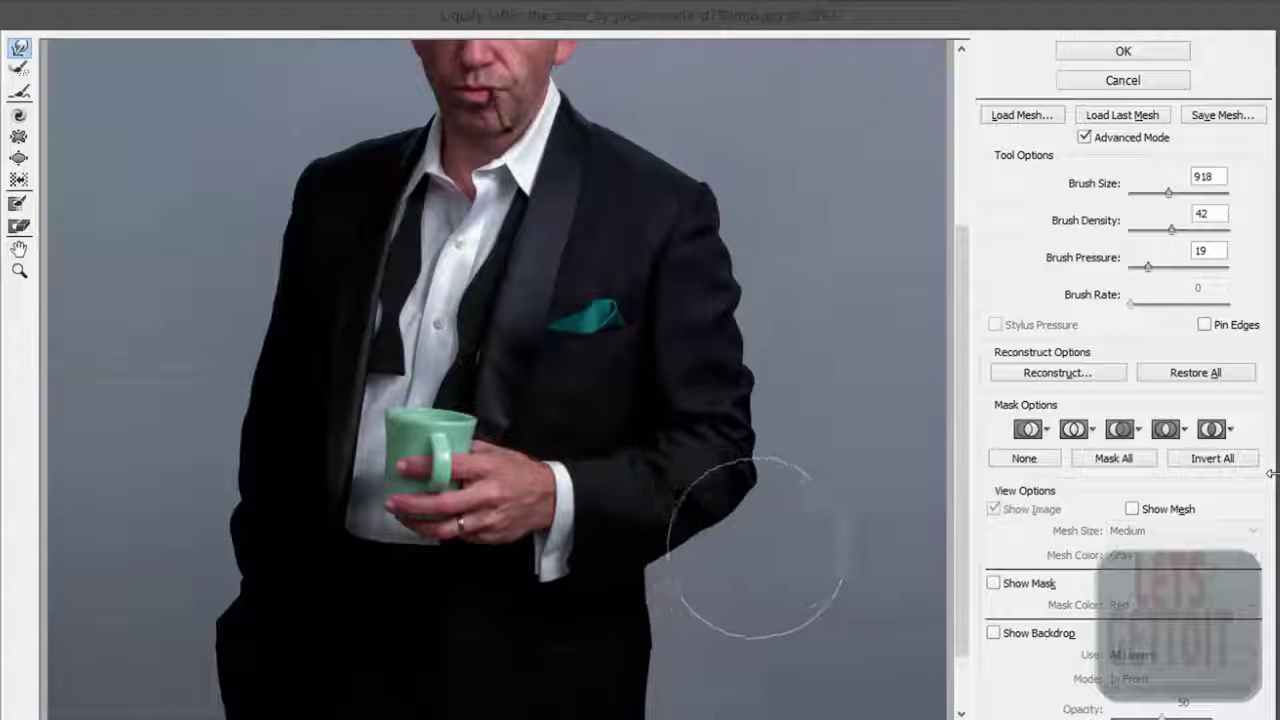
Step: Enlarge the warp brush, try a shoulder warp, and undo it
{"action": "scroll", "coordinate": [748, 529], "scroll_direction": "up", "scroll_amount": 3}
{"action": "key", "text": "bracketright"}
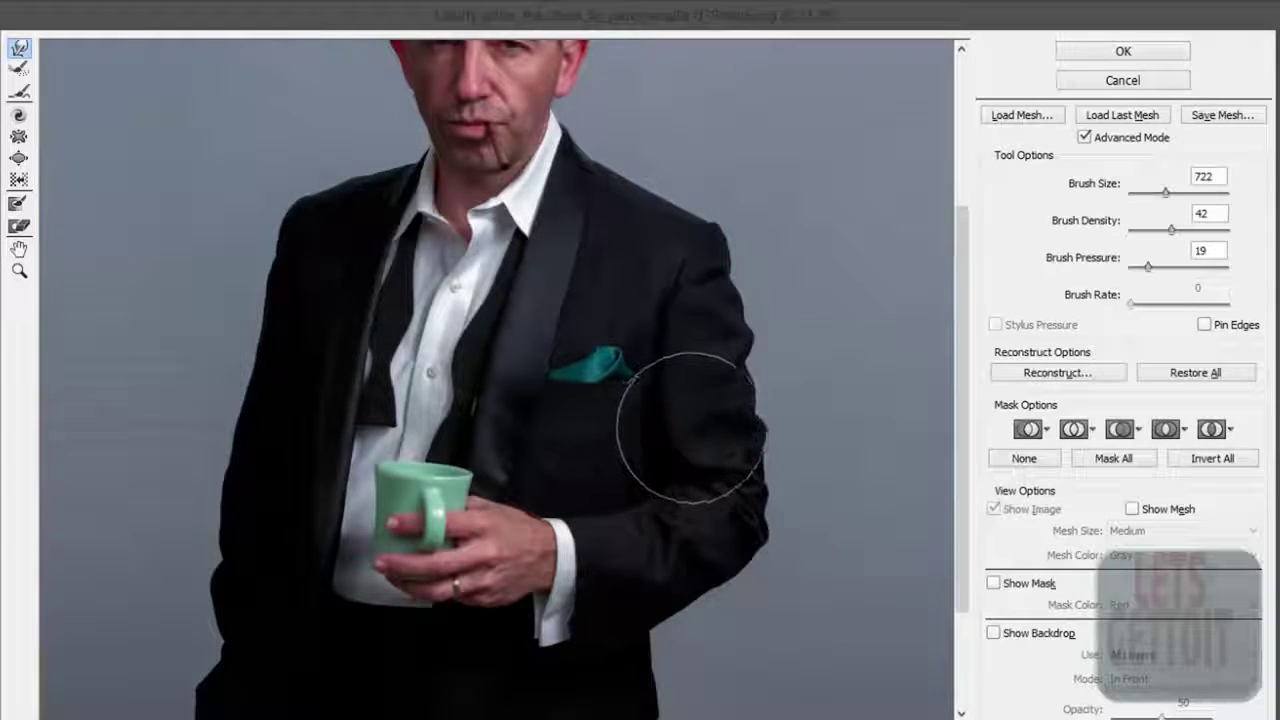
{"action": "left_click_drag", "start_coordinate": [686, 400], "coordinate": [679, 352]}
{"action": "key", "text": "ctrl+z"}
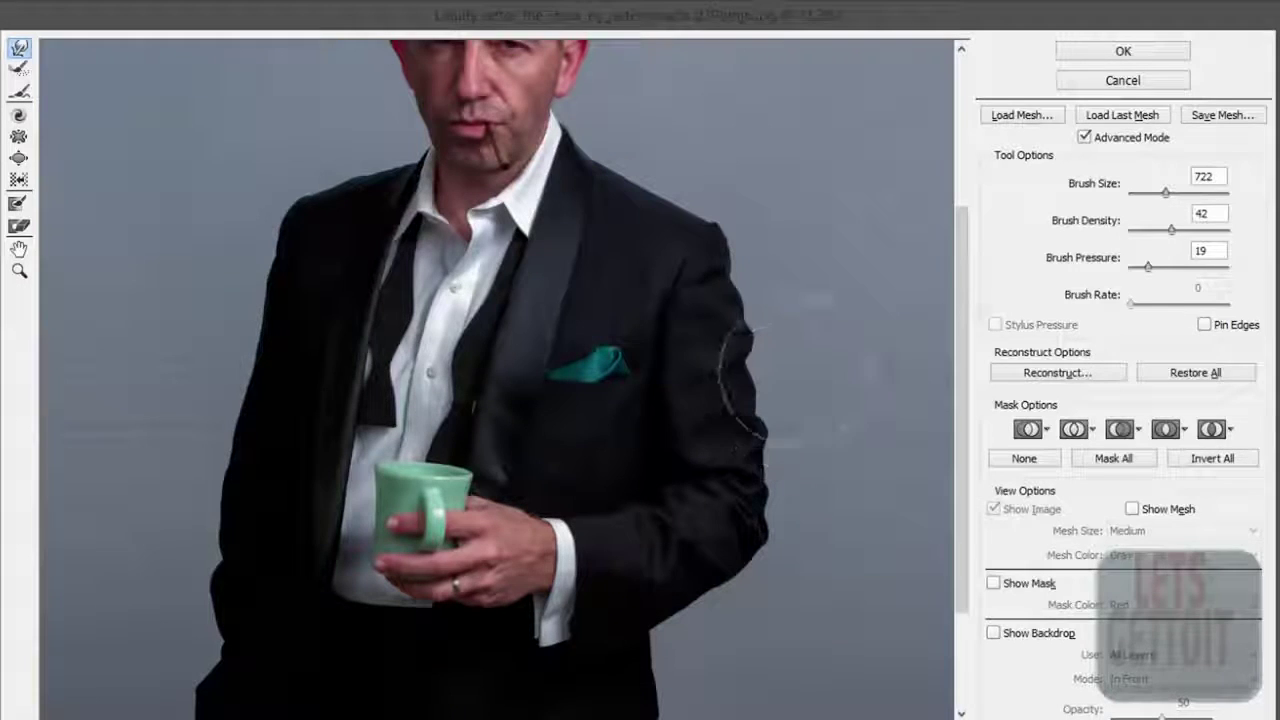
{"action": "key", "text": "alt+space"}
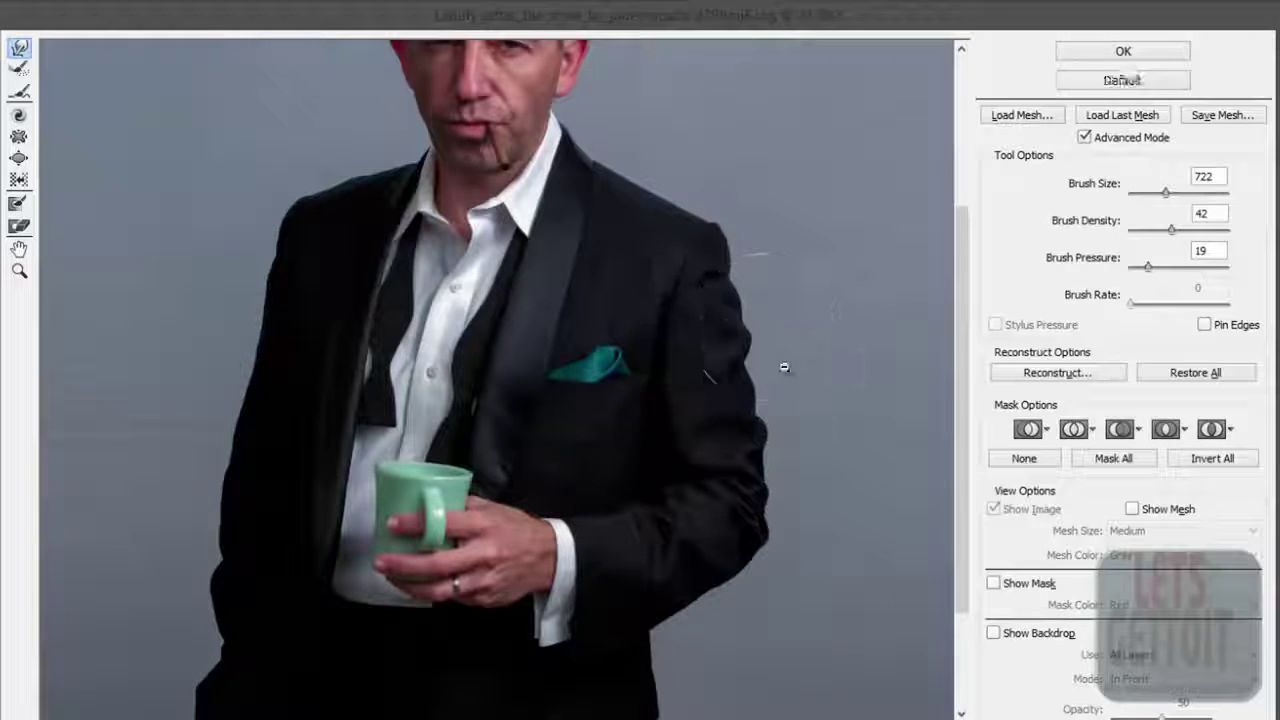
{"action": "key", "text": "ctrl"}
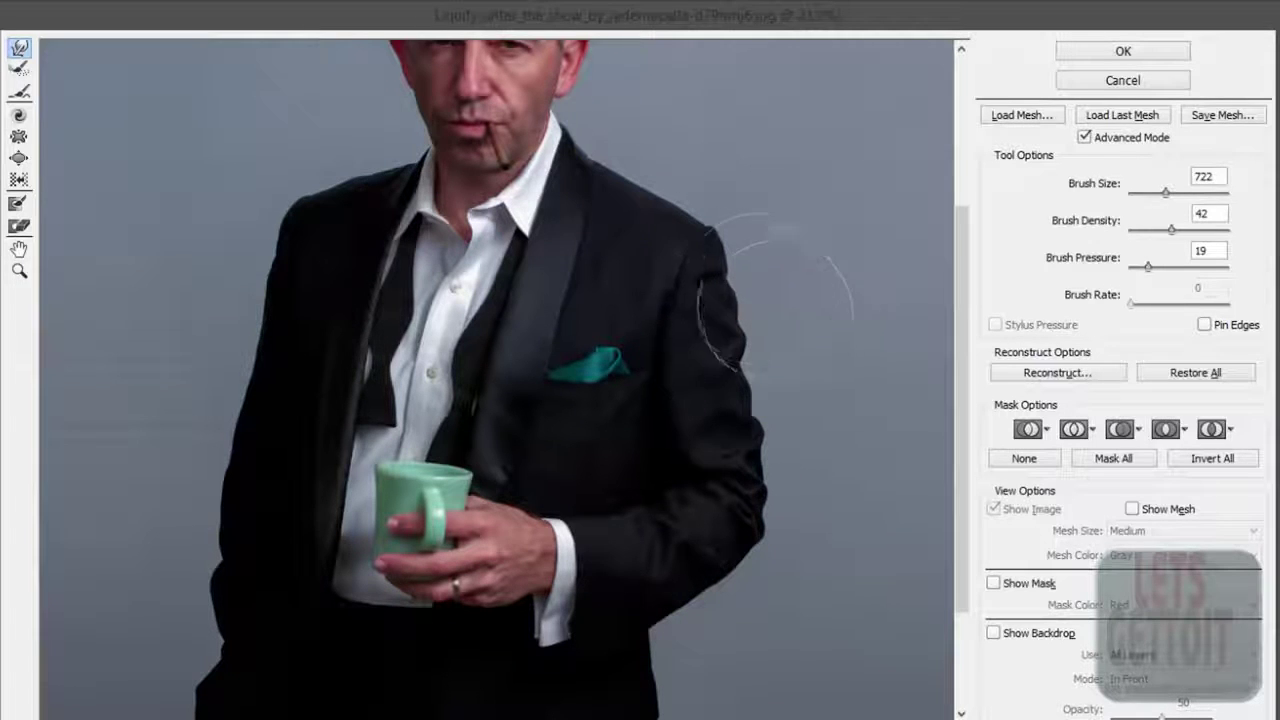
Step: Zoom in and Forward Warp the jacket's elbow and forearm sleeve edge inward
{"action": "scroll", "coordinate": [754, 560], "scroll_direction": "down", "scroll_amount": 3}
{"action": "scroll", "coordinate": [750, 520], "scroll_direction": "up", "scroll_amount": 1}
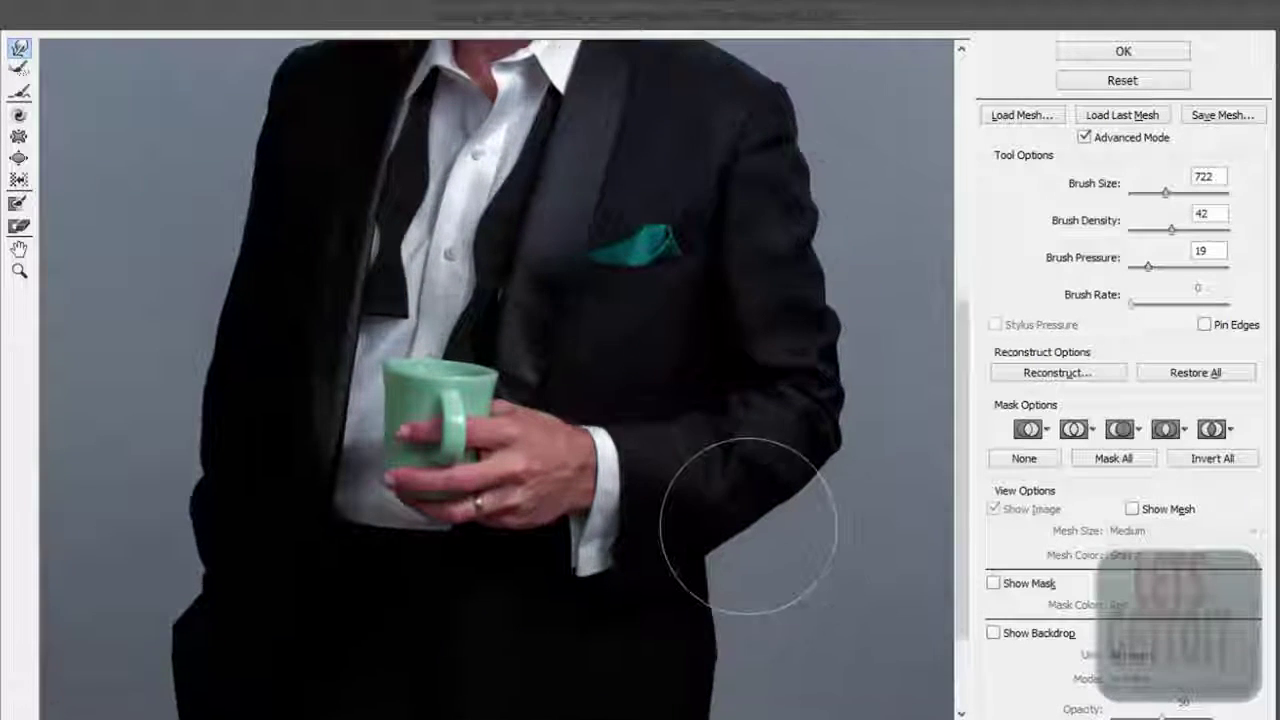
{"action": "scroll", "coordinate": [745, 527], "scroll_direction": "up", "scroll_amount": 1}
{"action": "scroll", "coordinate": [748, 540], "scroll_direction": "up", "scroll_amount": 1}
{"action": "scroll", "coordinate": [700, 550], "scroll_direction": "up", "scroll_amount": 1}
{"action": "mouse_move", "coordinate": [657, 555]}
{"action": "left_mouse_down"}
{"action": "mouse_move", "coordinate": [700, 635]}
{"action": "mouse_move", "coordinate": [690, 650]}
{"action": "mouse_move", "coordinate": [641, 551]}
{"action": "left_mouse_up"}
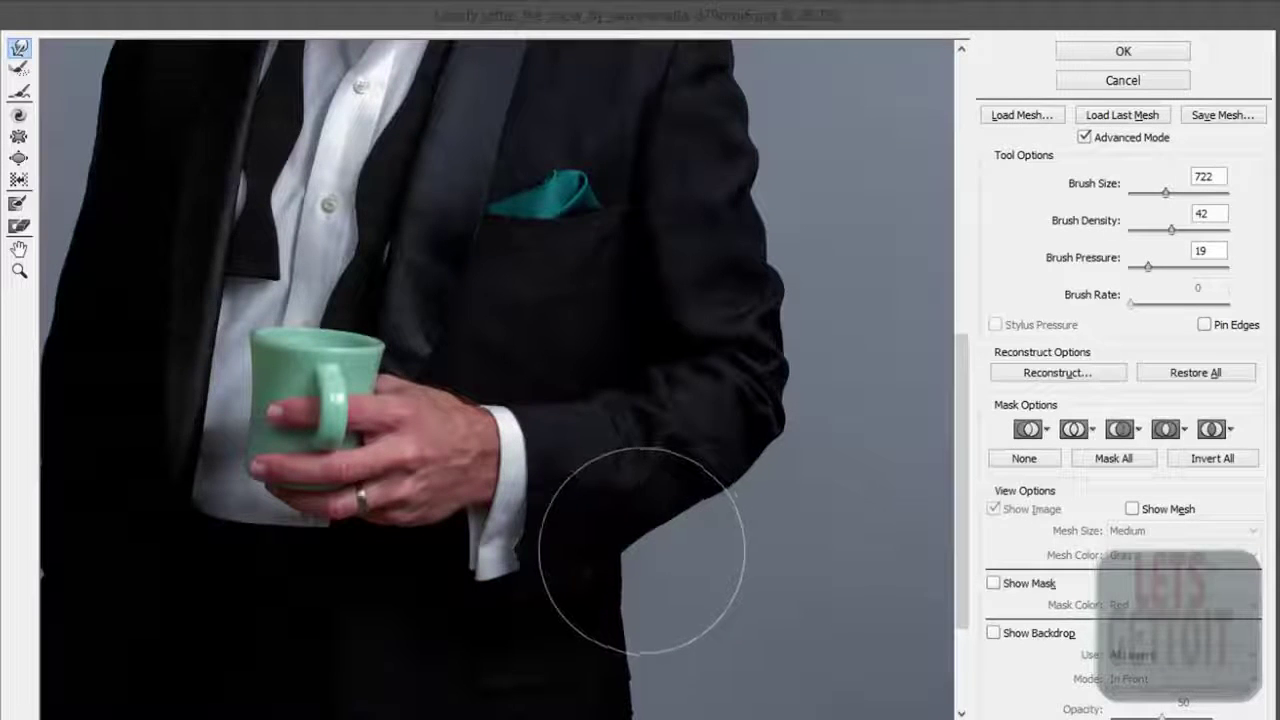
{"action": "left_click_drag", "start_coordinate": [686, 503], "coordinate": [641, 563]}
{"action": "mouse_move", "coordinate": [725, 573]}
{"action": "left_mouse_down"}
{"action": "mouse_move", "coordinate": [627, 419]}
{"action": "mouse_move", "coordinate": [550, 605]}
{"action": "mouse_move", "coordinate": [709, 568]}
{"action": "left_mouse_up"}
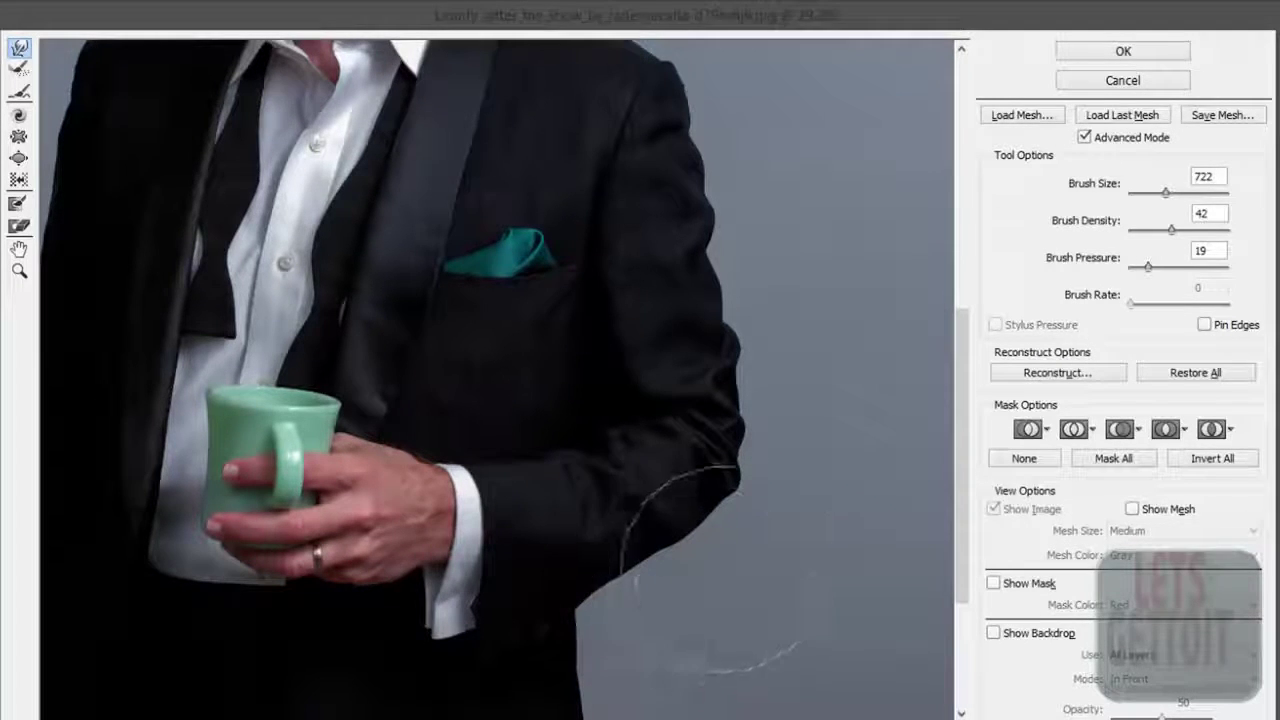
{"action": "scroll", "coordinate": [700, 580], "scroll_direction": "up", "scroll_amount": 5}
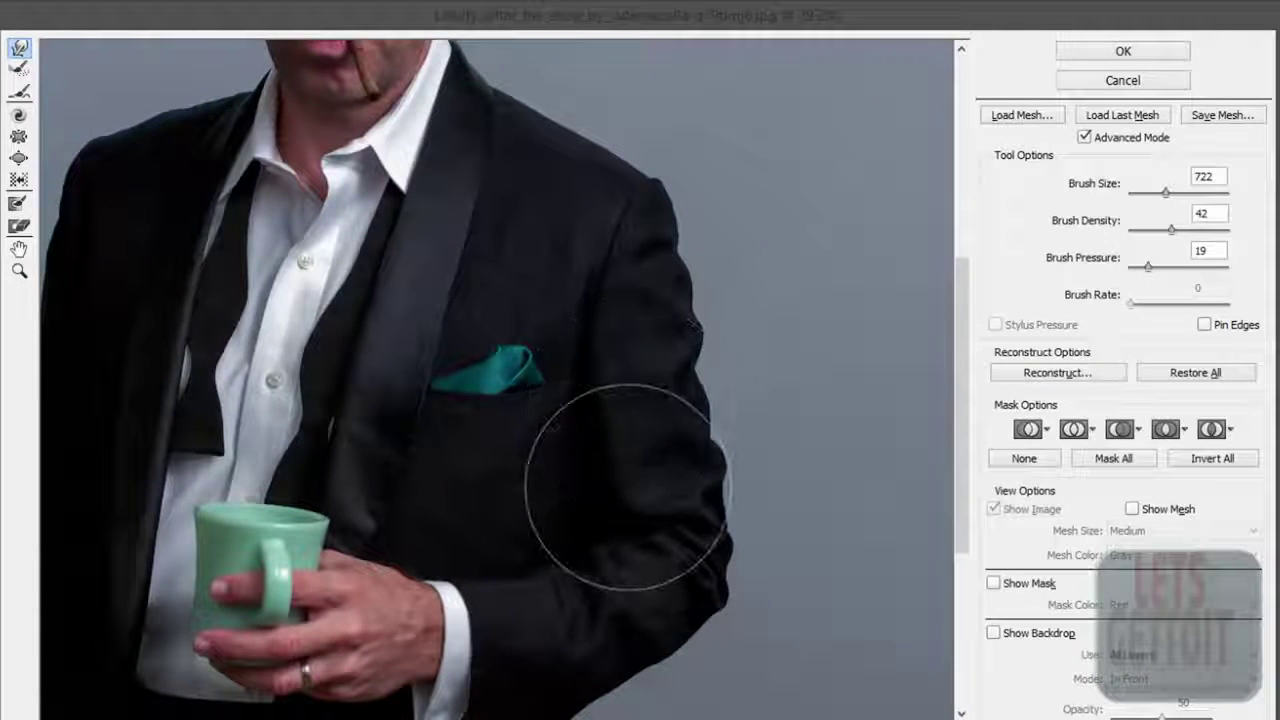
{"action": "left_click_drag", "start_coordinate": [560, 466], "coordinate": [538, 326]}
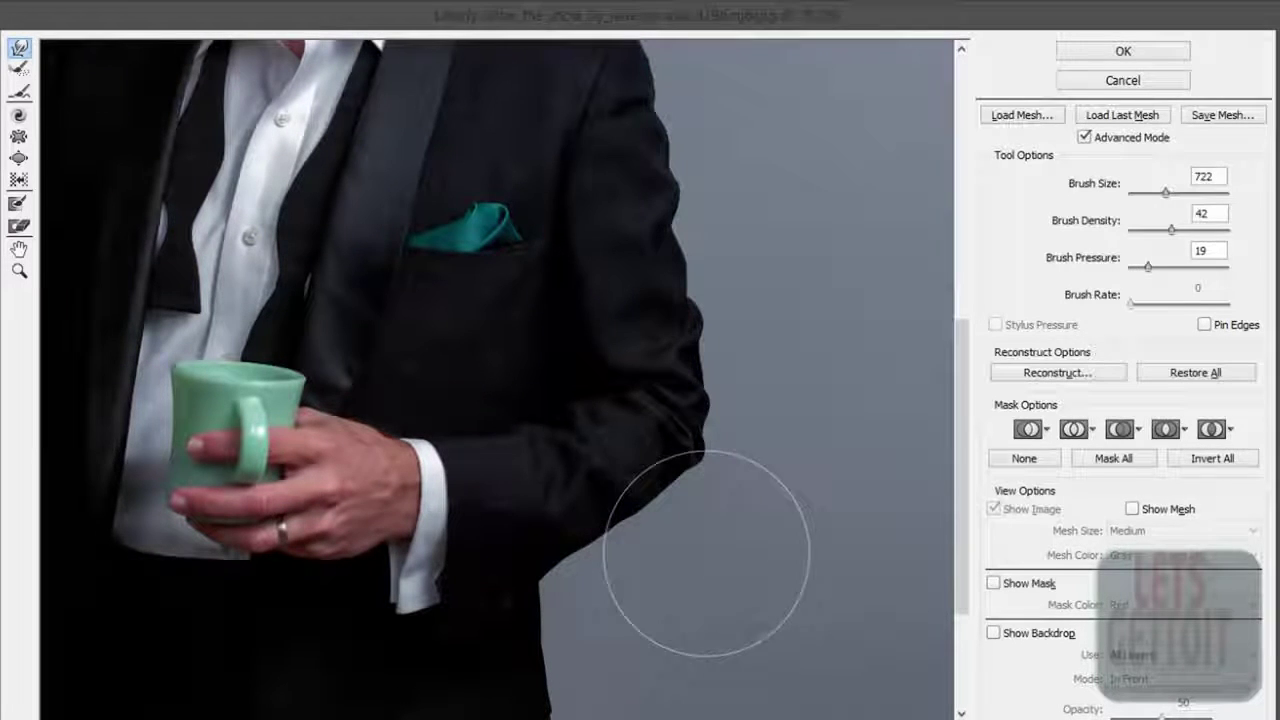
{"action": "scroll", "coordinate": [691, 545], "scroll_direction": "down", "scroll_amount": 2}
{"action": "scroll", "coordinate": [760, 543], "scroll_direction": "down", "scroll_amount": 2}
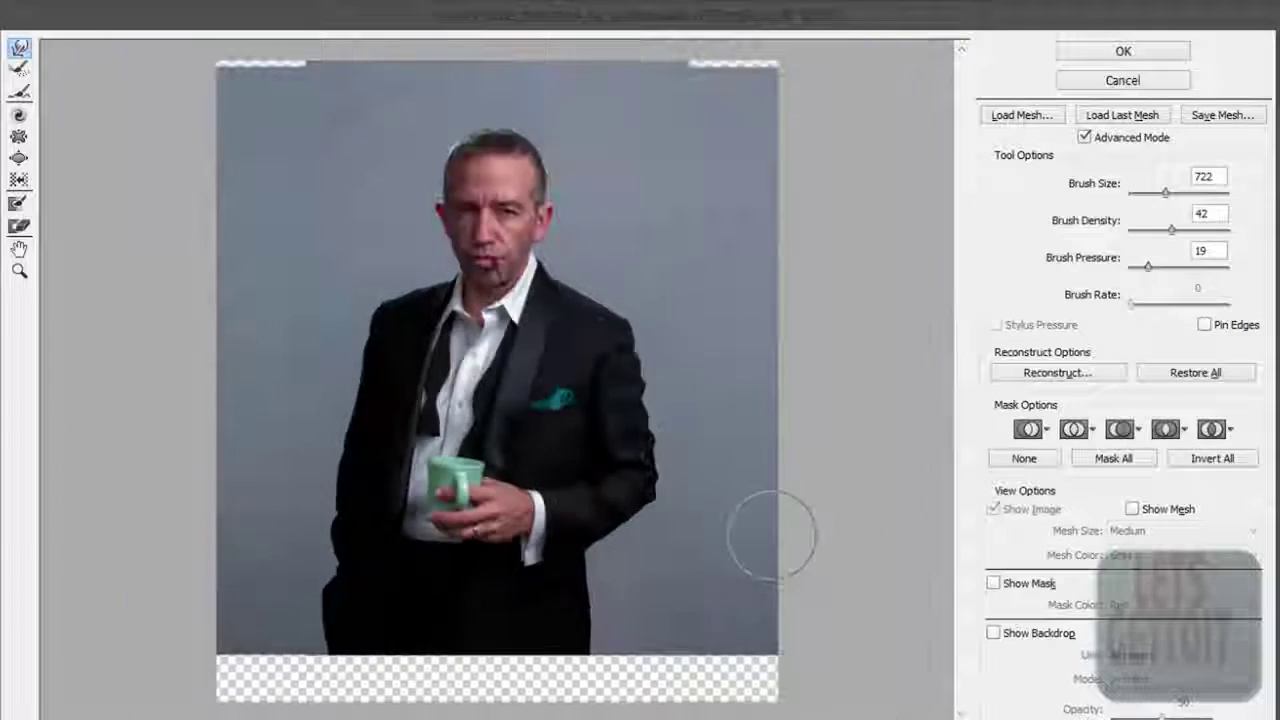
Step: Smooth the jacket's right sleeve and shoulder outline with Forward Warp
{"action": "scroll", "coordinate": [771, 534], "scroll_direction": "up", "scroll_amount": 3}
{"action": "scroll", "coordinate": [760, 460], "scroll_direction": "up", "scroll_amount": 1}
{"action": "scroll", "coordinate": [694, 477], "scroll_direction": "down", "scroll_amount": 2}
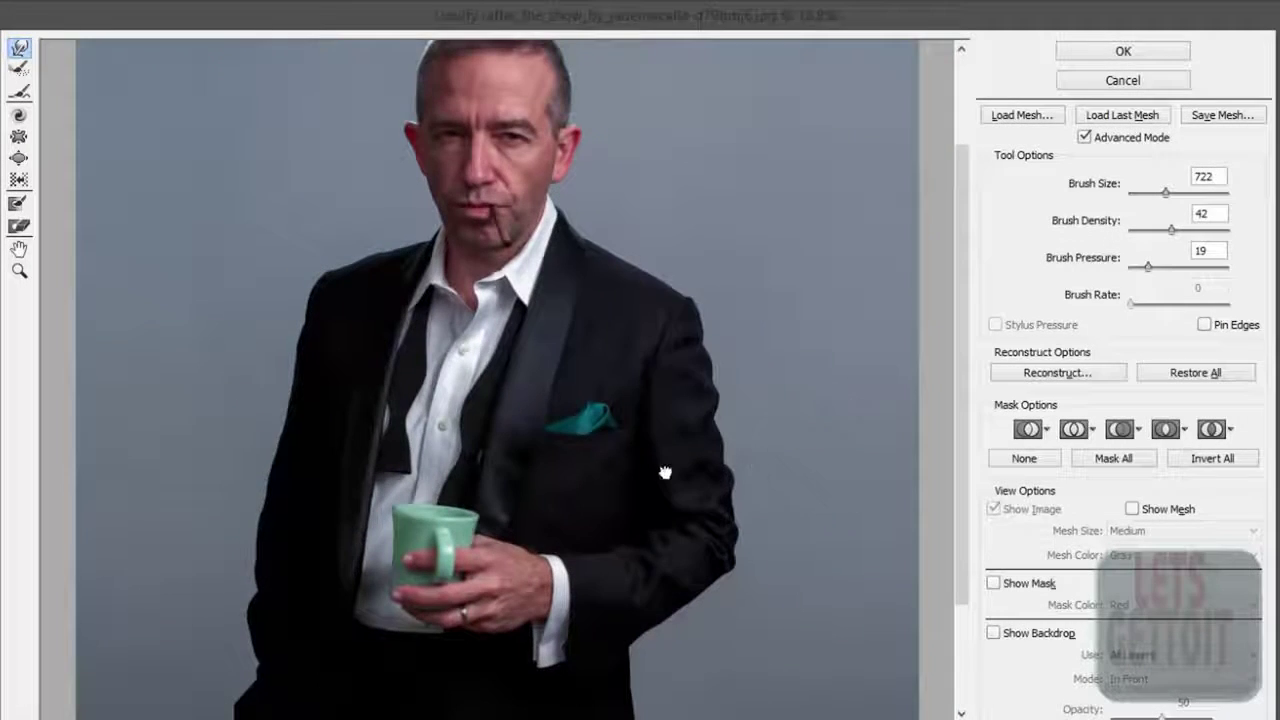
{"action": "scroll", "coordinate": [700, 520], "scroll_direction": "up", "scroll_amount": 3}
{"action": "mouse_move", "coordinate": [732, 540]}
{"action": "left_mouse_down"}
{"action": "mouse_move", "coordinate": [826, 309]}
{"action": "mouse_move", "coordinate": [554, 389]}
{"action": "left_mouse_up"}
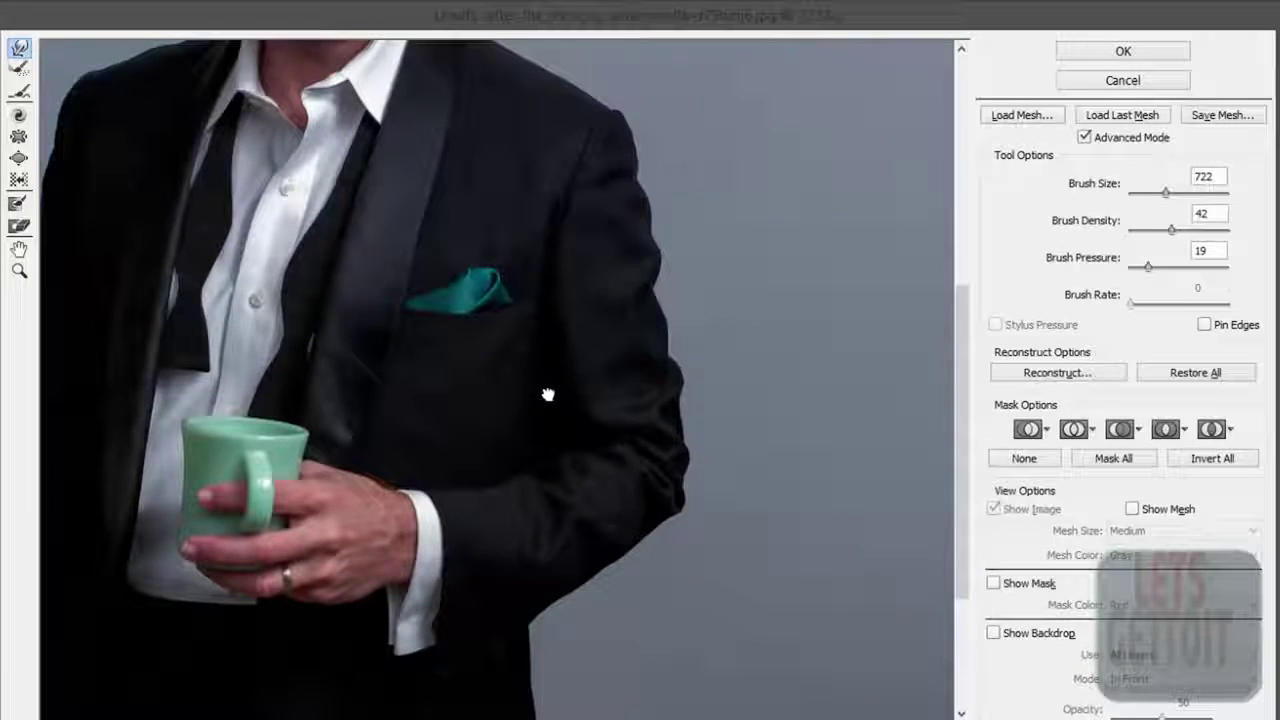
{"action": "left_click_drag", "start_coordinate": [710, 358], "coordinate": [680, 213]}
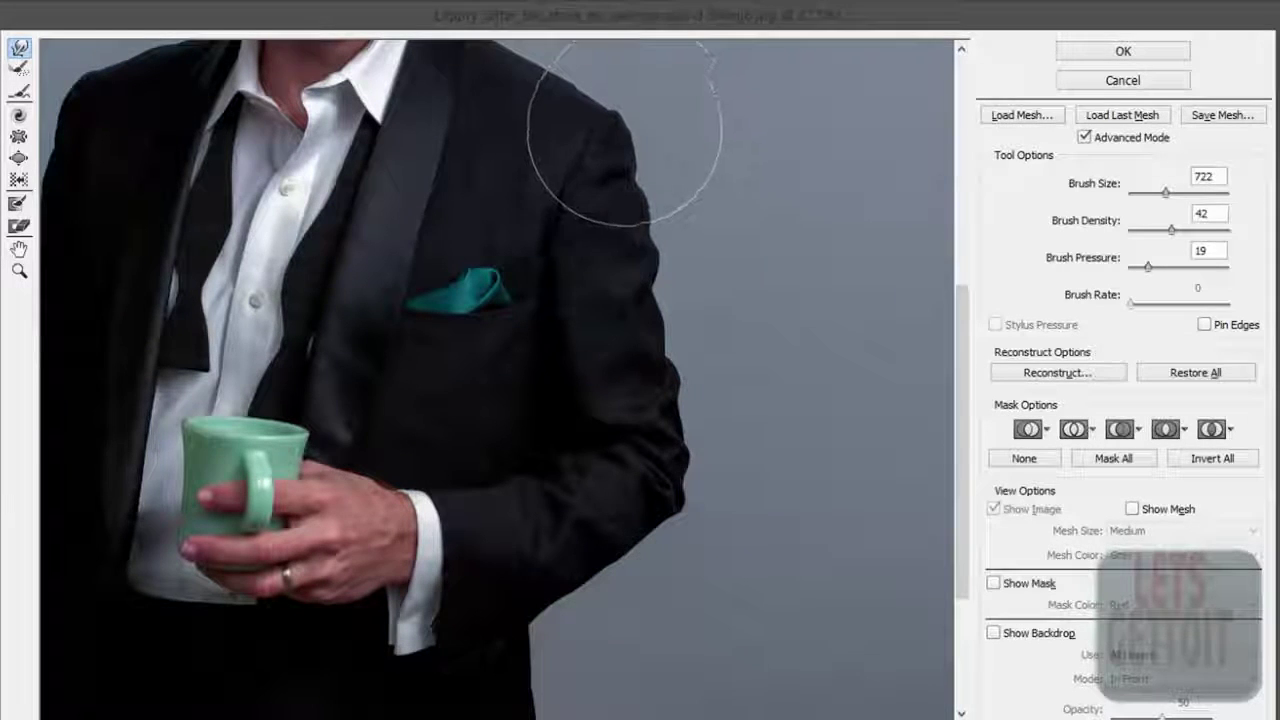
{"action": "left_click_drag", "start_coordinate": [623, 109], "coordinate": [627, 301]}
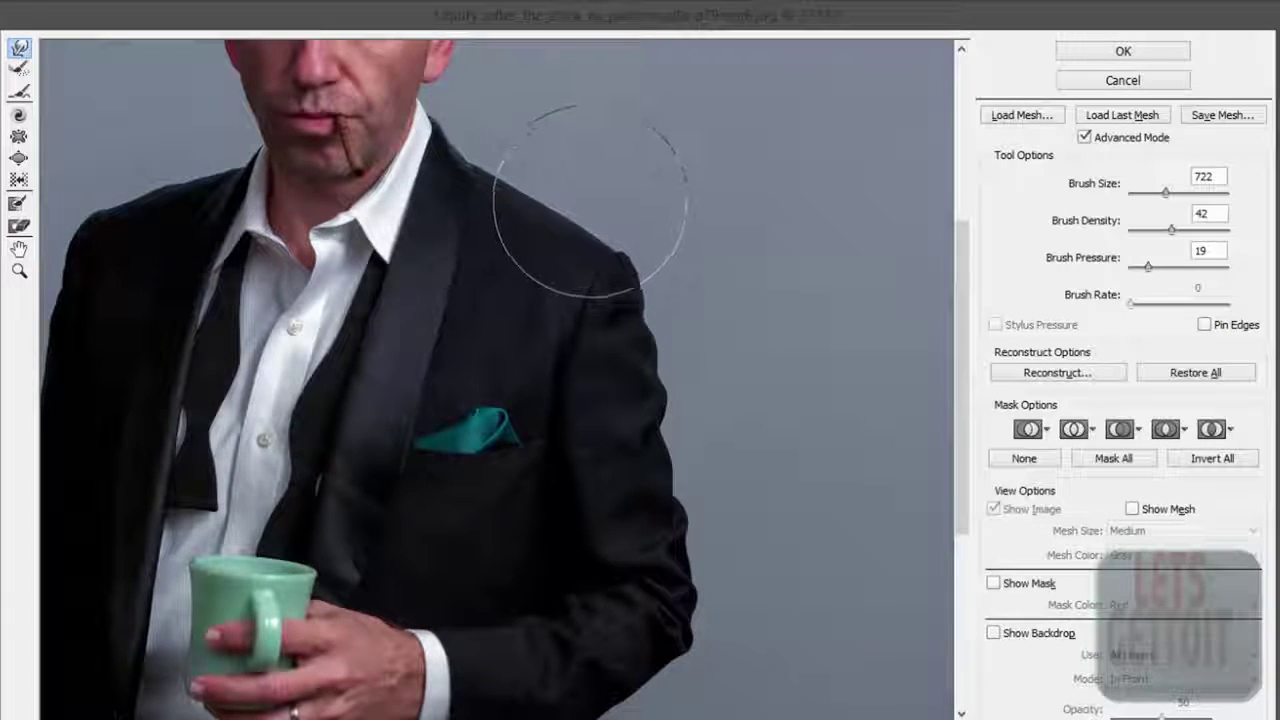
Step: Push the jacket's left shoulder upward and outward
{"action": "scroll", "coordinate": [586, 206], "scroll_direction": "down", "scroll_amount": 1}
{"action": "scroll", "coordinate": [680, 300], "scroll_direction": "down", "scroll_amount": 1}
{"action": "scroll", "coordinate": [834, 360], "scroll_direction": "up", "scroll_amount": 1}
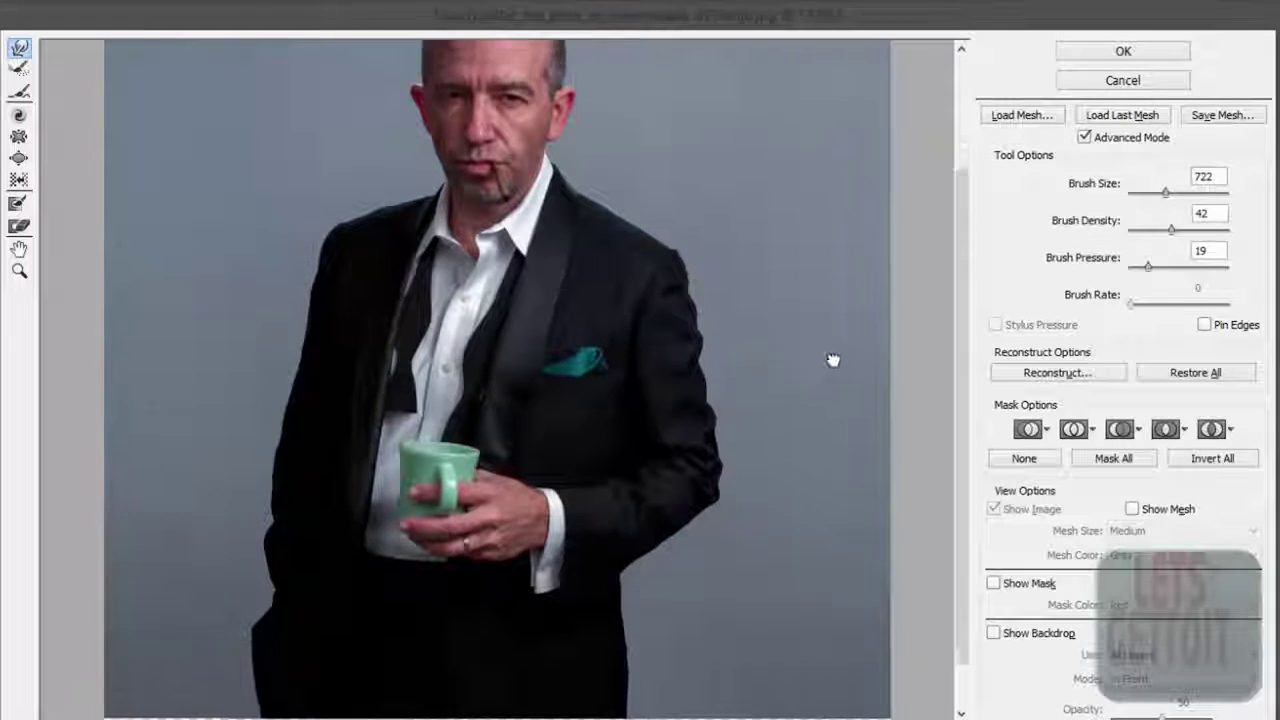
{"action": "mouse_move", "coordinate": [472, 372]}
{"action": "left_mouse_down"}
{"action": "mouse_move", "coordinate": [455, 335]}
{"action": "mouse_move", "coordinate": [505, 395]}
{"action": "left_mouse_up"}
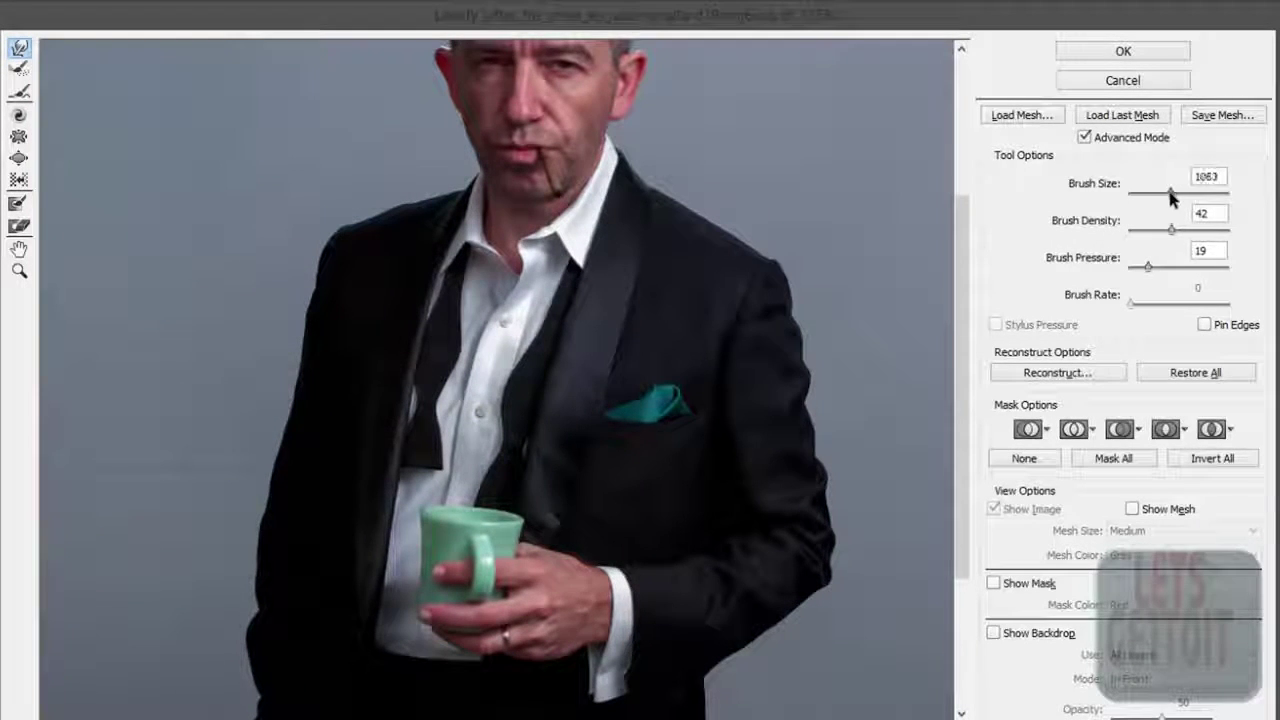
{"action": "left_click_drag", "start_coordinate": [302, 285], "coordinate": [331, 187]}
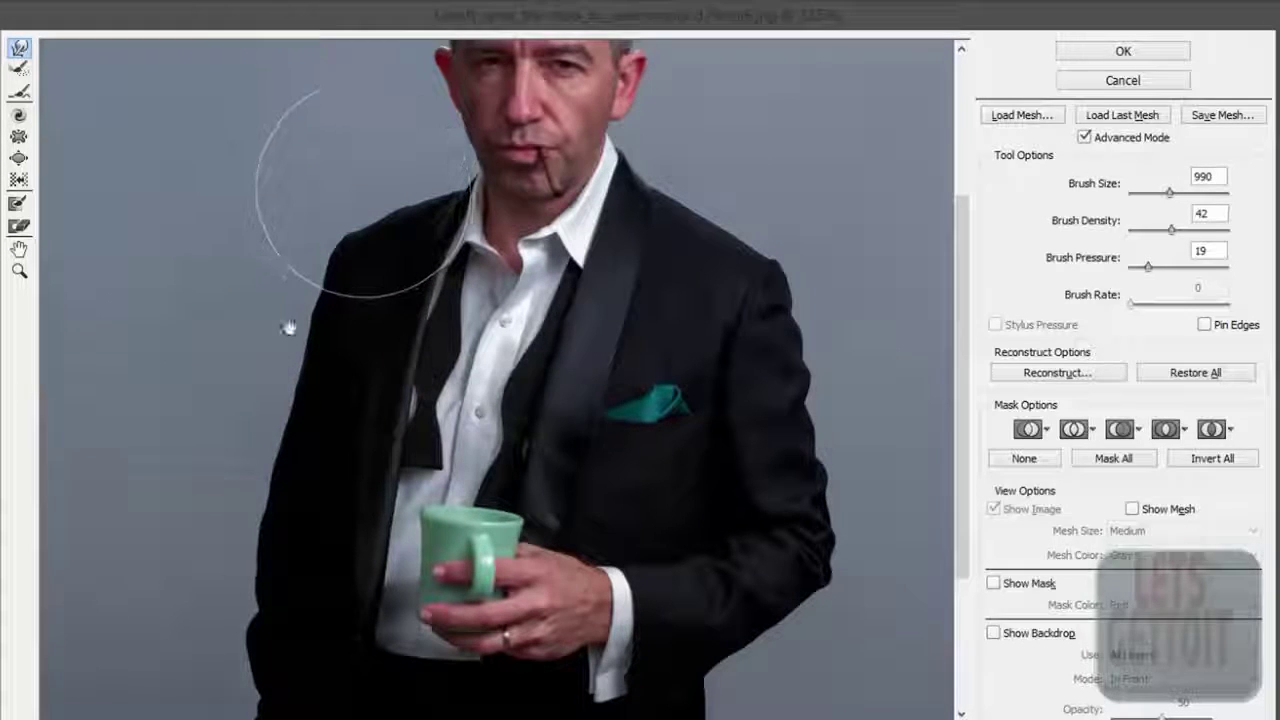
{"action": "scroll", "coordinate": [343, 186], "scroll_direction": "down", "scroll_amount": 2}
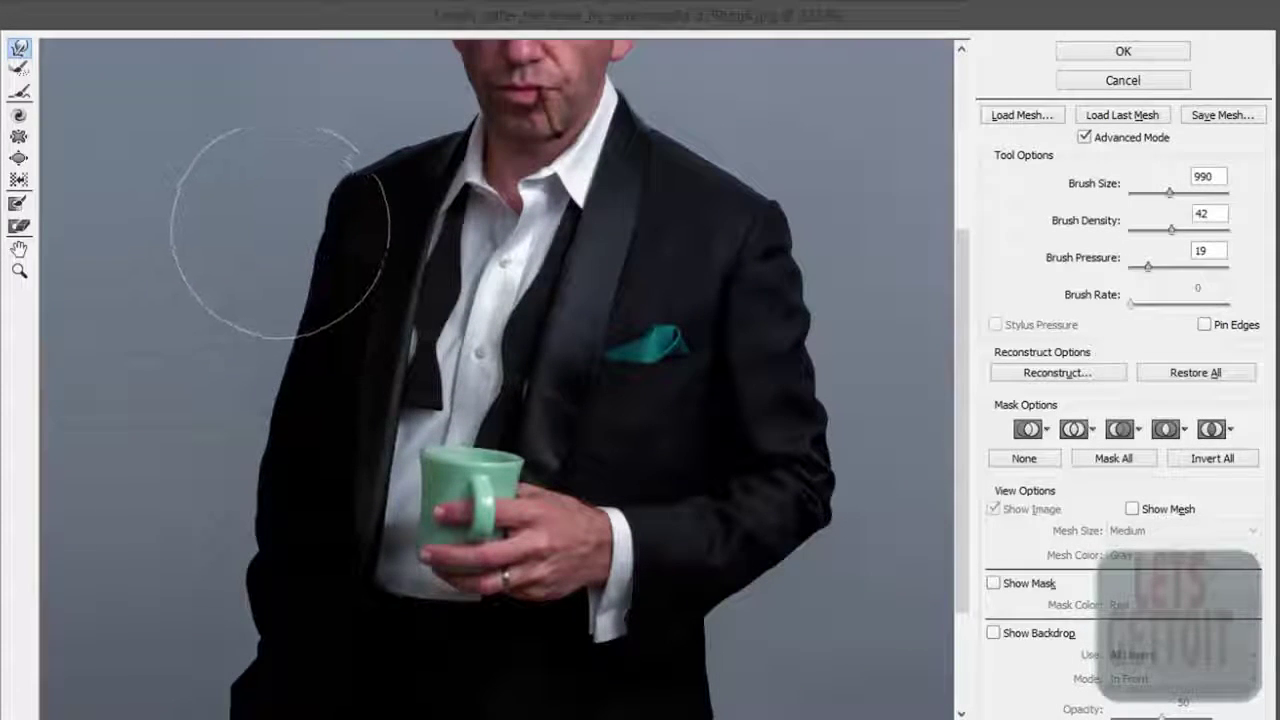
{"action": "key", "text": "ctrl+minus"}
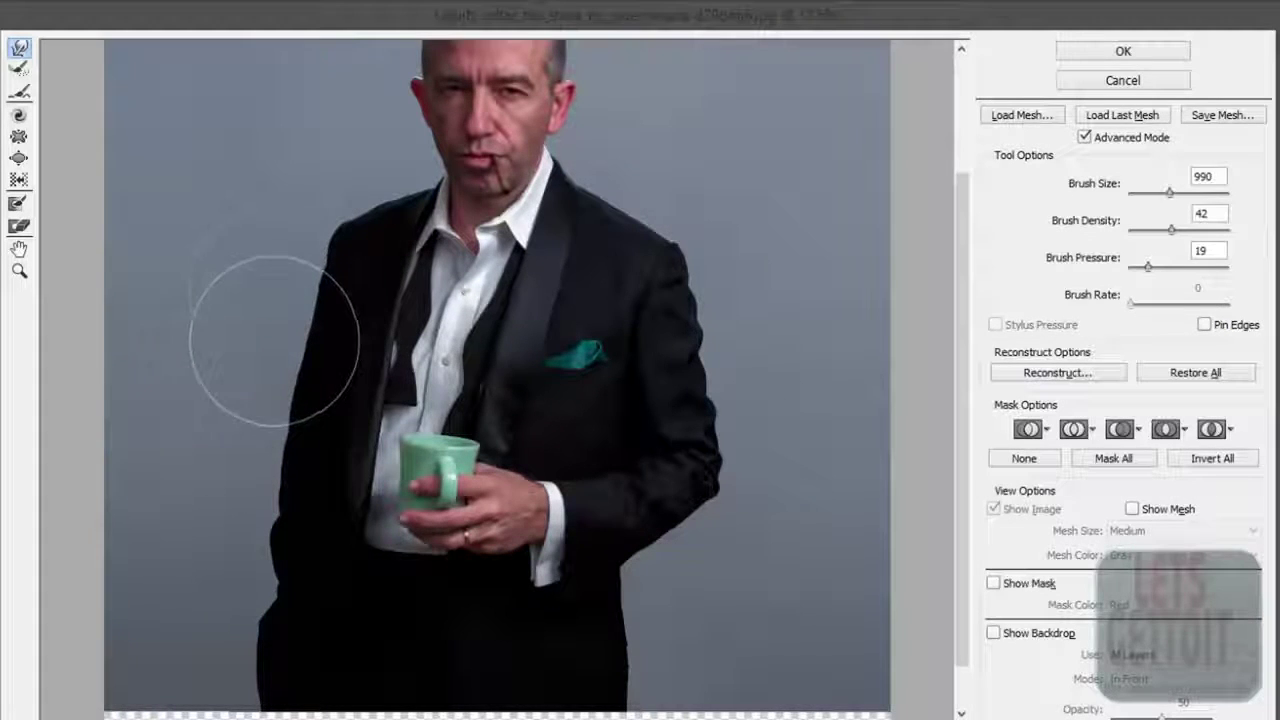
{"action": "left_click_drag", "start_coordinate": [286, 277], "coordinate": [330, 196]}
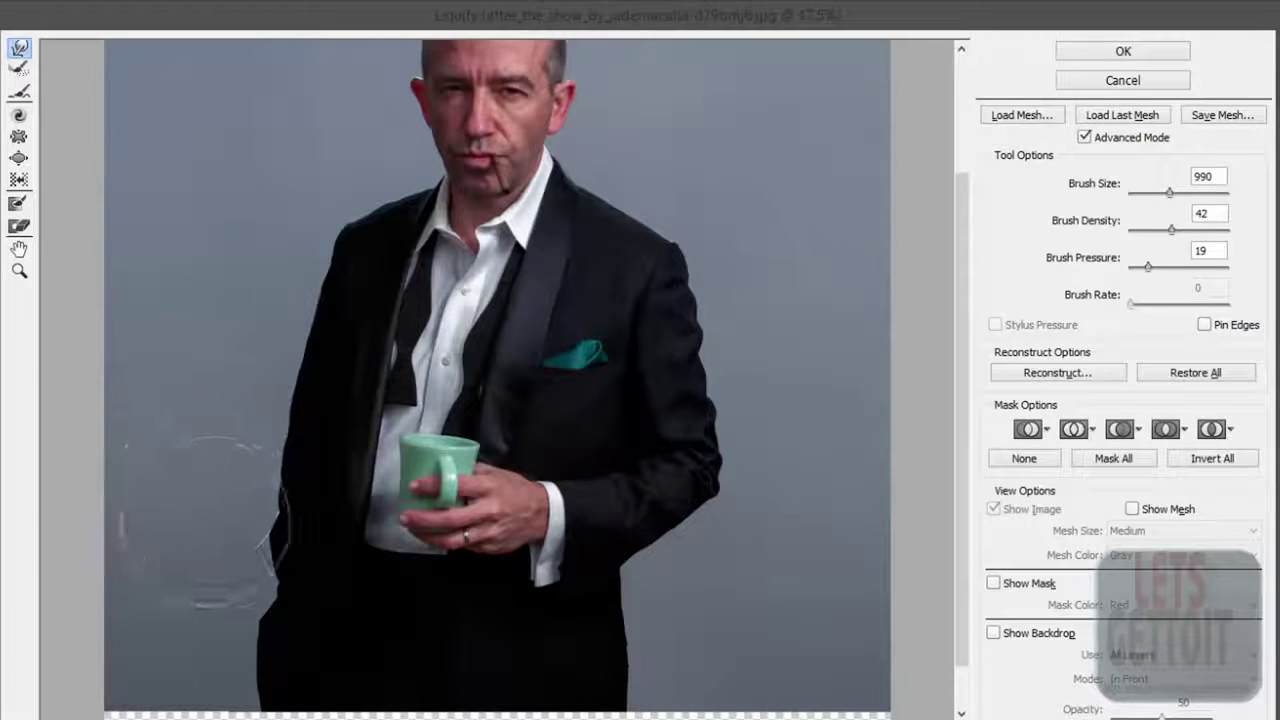
Step: Reshape and smooth the jacket's left and lower-left edge
{"action": "left_click_drag", "start_coordinate": [275, 541], "coordinate": [264, 590]}
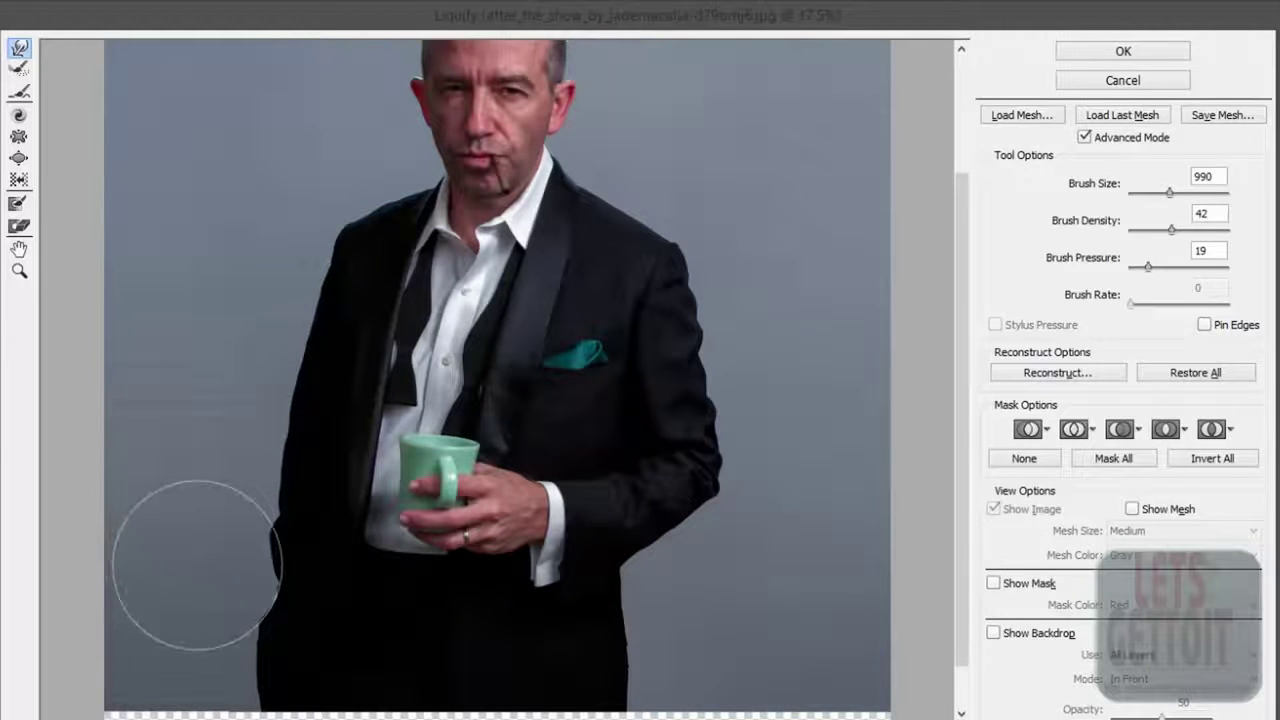
{"action": "mouse_move", "coordinate": [257, 586]}
{"action": "left_mouse_down"}
{"action": "mouse_move", "coordinate": [241, 617]}
{"action": "mouse_move", "coordinate": [241, 540]}
{"action": "left_mouse_up"}
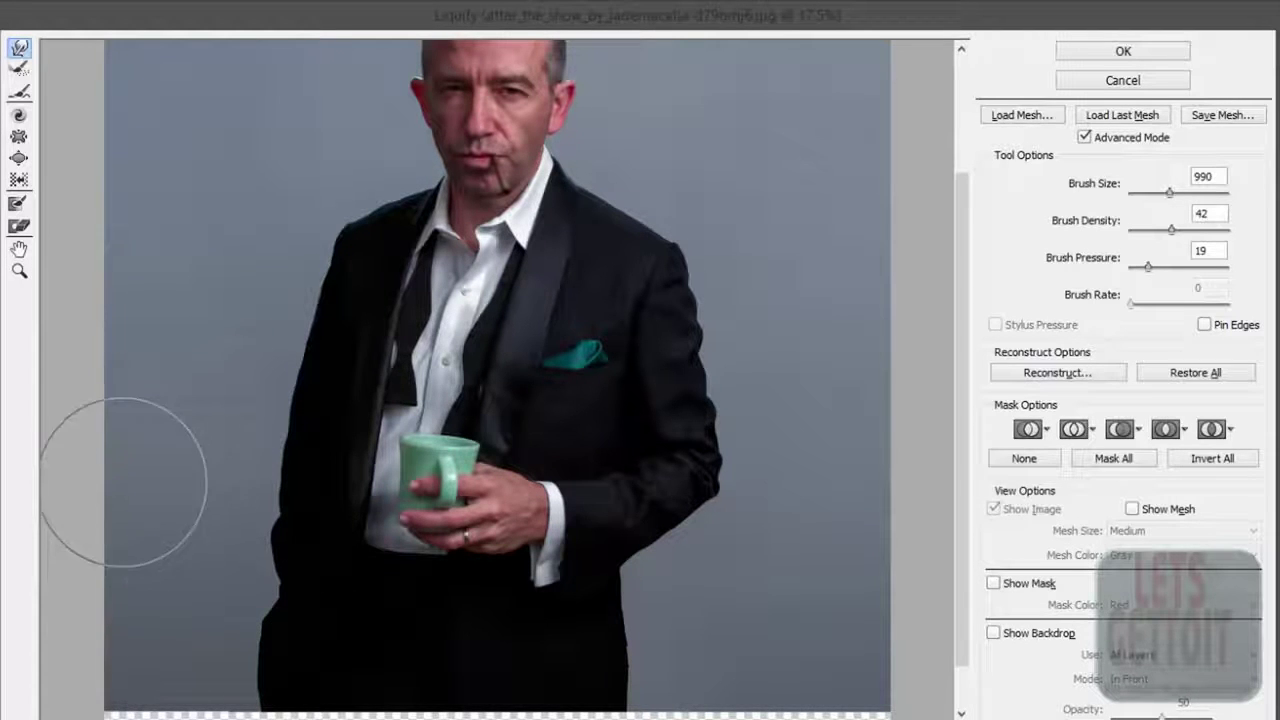
{"action": "mouse_move", "coordinate": [315, 480]}
{"action": "left_mouse_down"}
{"action": "mouse_move", "coordinate": [265, 429]}
{"action": "mouse_move", "coordinate": [268, 390]}
{"action": "mouse_move", "coordinate": [295, 290]}
{"action": "mouse_move", "coordinate": [345, 252]}
{"action": "left_mouse_up"}
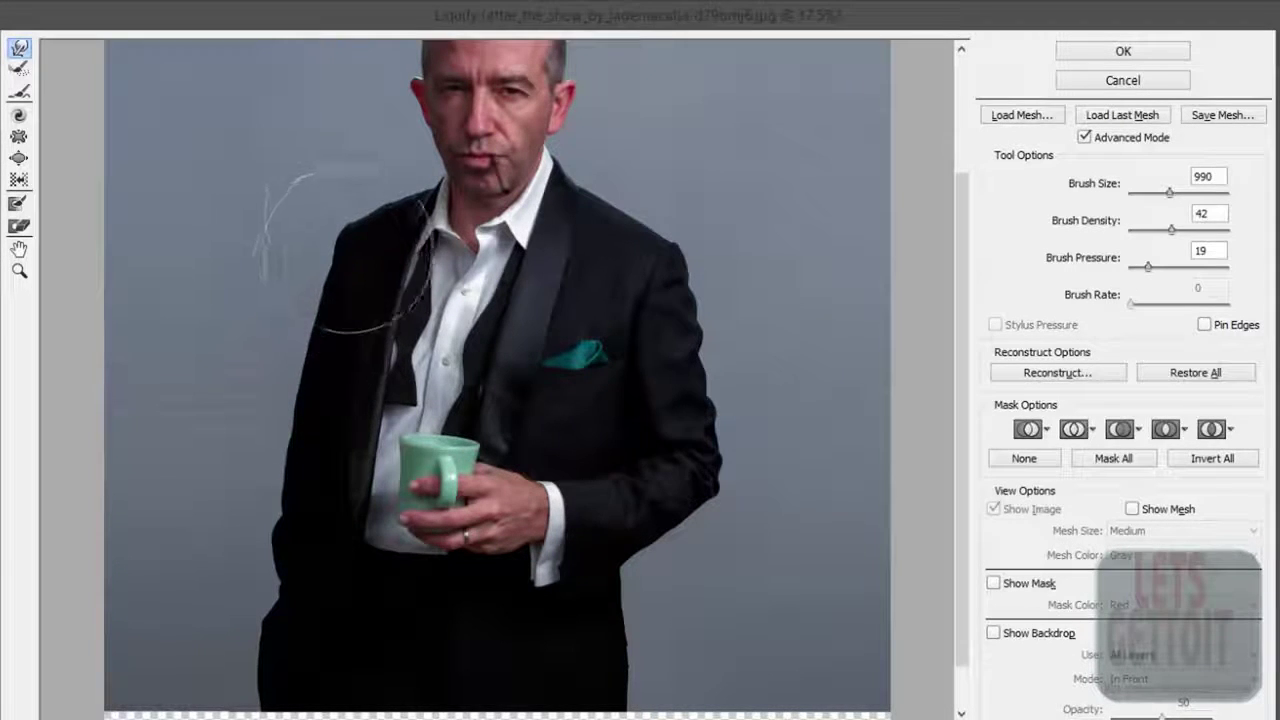
{"action": "key", "text": "ctrl+plus"}
Step: Slim the jacket's left shoulder inward and curve its left edge smoothly
{"action": "left_click_drag", "start_coordinate": [368, 381], "coordinate": [533, 454]}
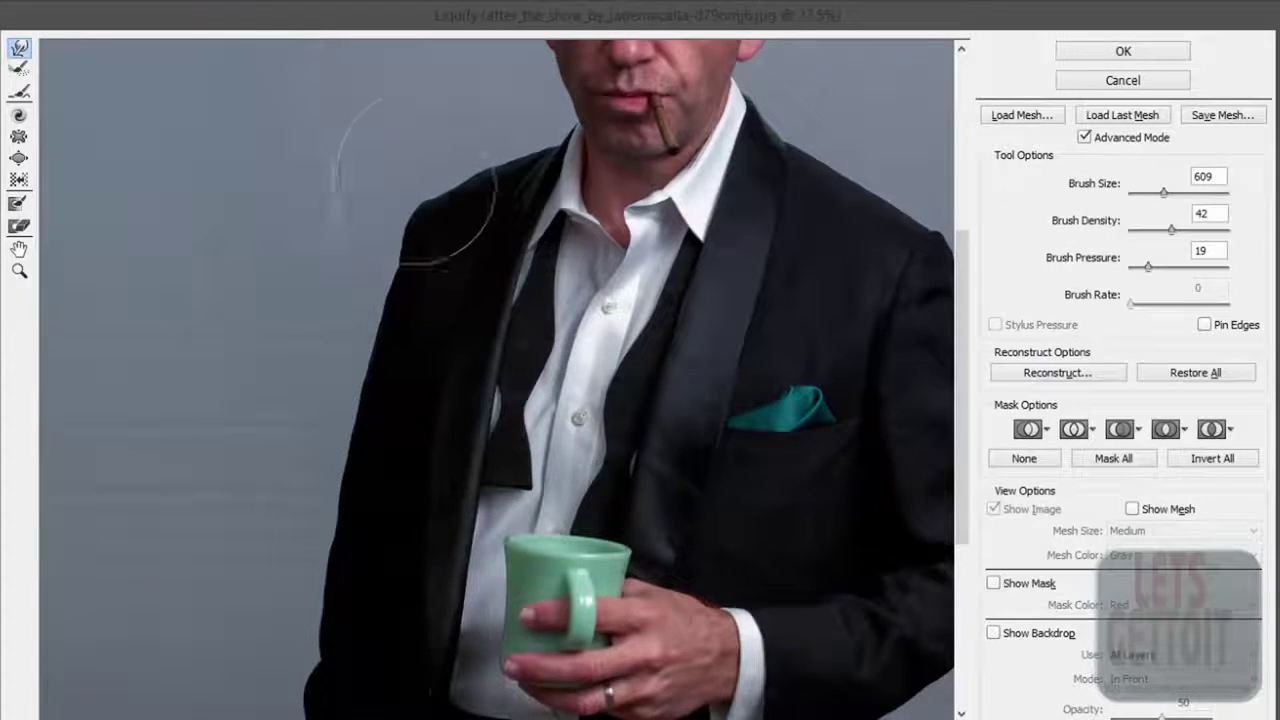
{"action": "left_click_drag", "start_coordinate": [475, 160], "coordinate": [480, 157]}
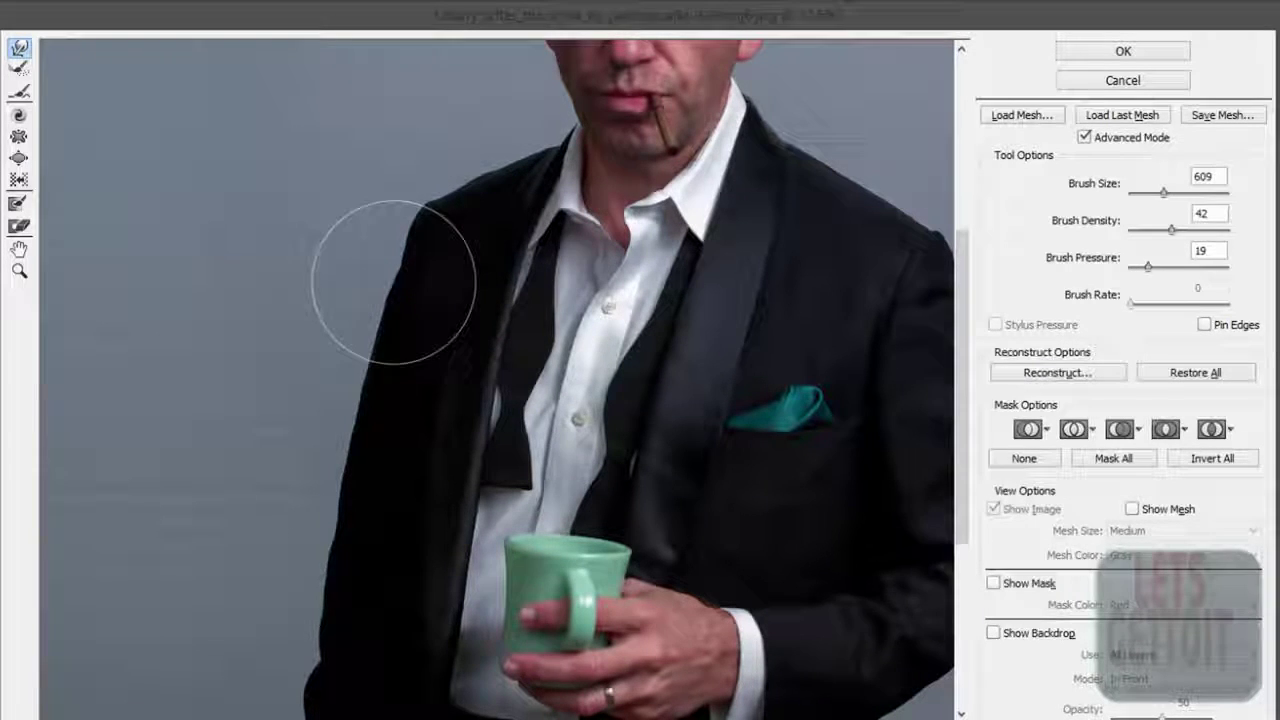
{"action": "left_click_drag", "start_coordinate": [349, 286], "coordinate": [363, 298]}
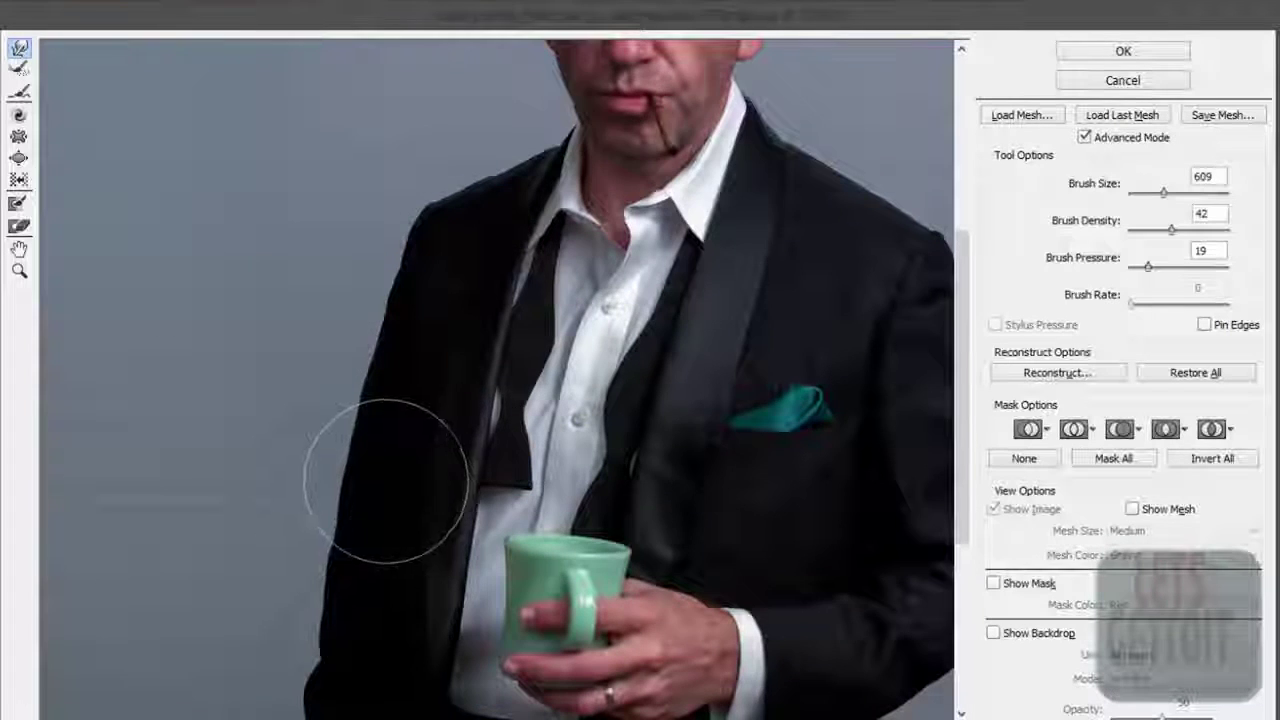
{"action": "scroll", "coordinate": [380, 457], "scroll_direction": "down", "scroll_amount": 3}
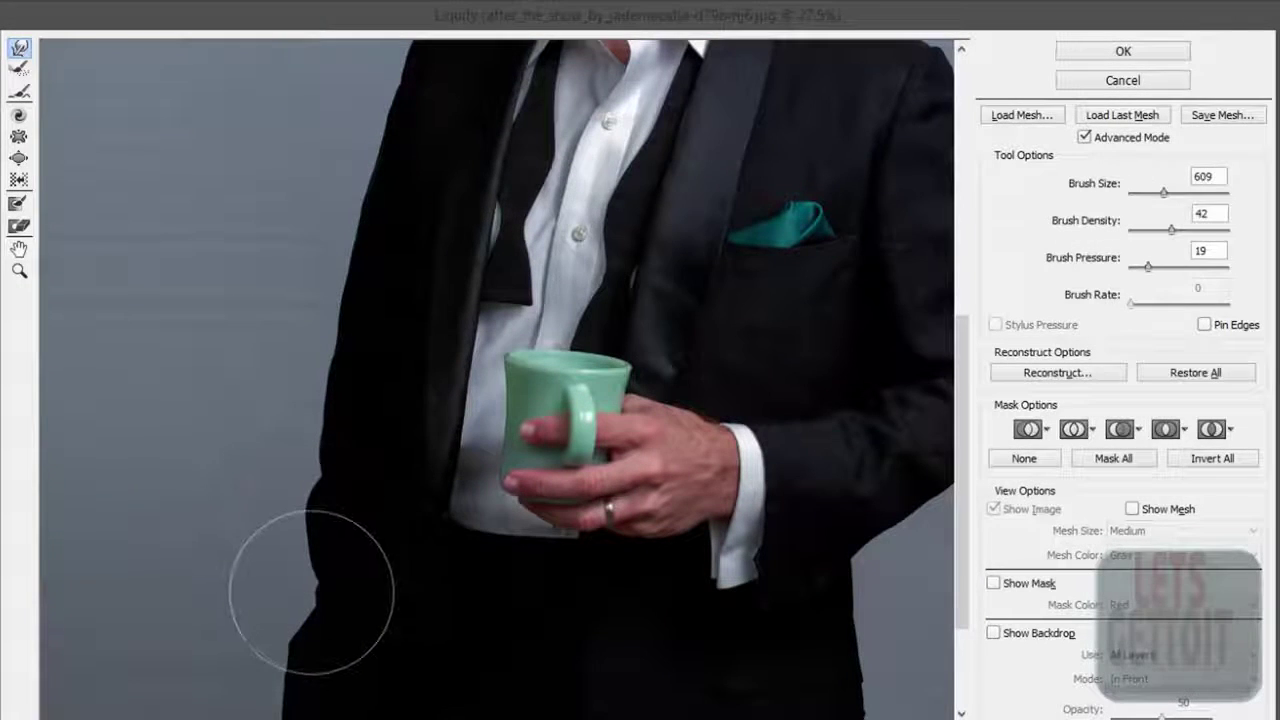
{"action": "left_click_drag", "start_coordinate": [318, 513], "coordinate": [321, 348]}
{"action": "left_click_drag", "start_coordinate": [248, 476], "coordinate": [286, 543]}
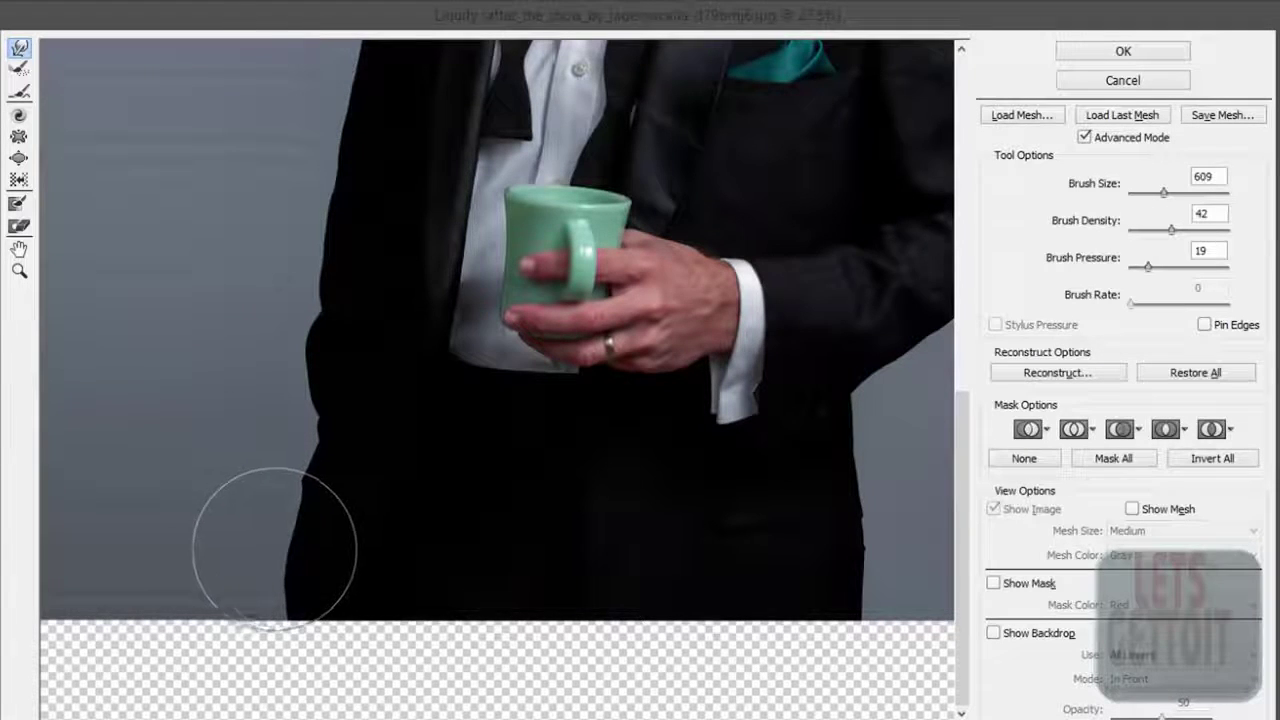
Step: Nudge the coat's left edge slightly outward, then pan to the coat's right side
{"action": "scroll", "coordinate": [320, 480], "scroll_direction": "down", "scroll_amount": 1}
{"action": "scroll", "coordinate": [320, 480], "scroll_direction": "down", "scroll_amount": 1}
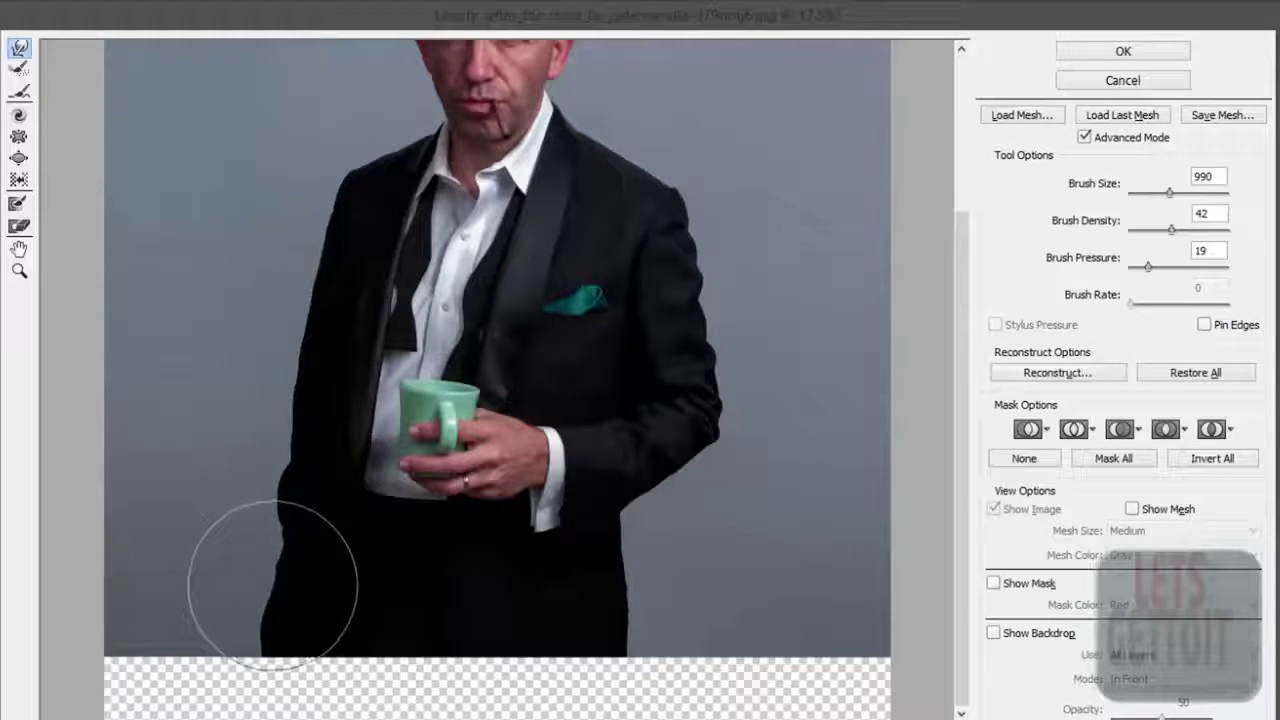
{"action": "scroll", "coordinate": [308, 475], "scroll_direction": "down", "scroll_amount": 1}
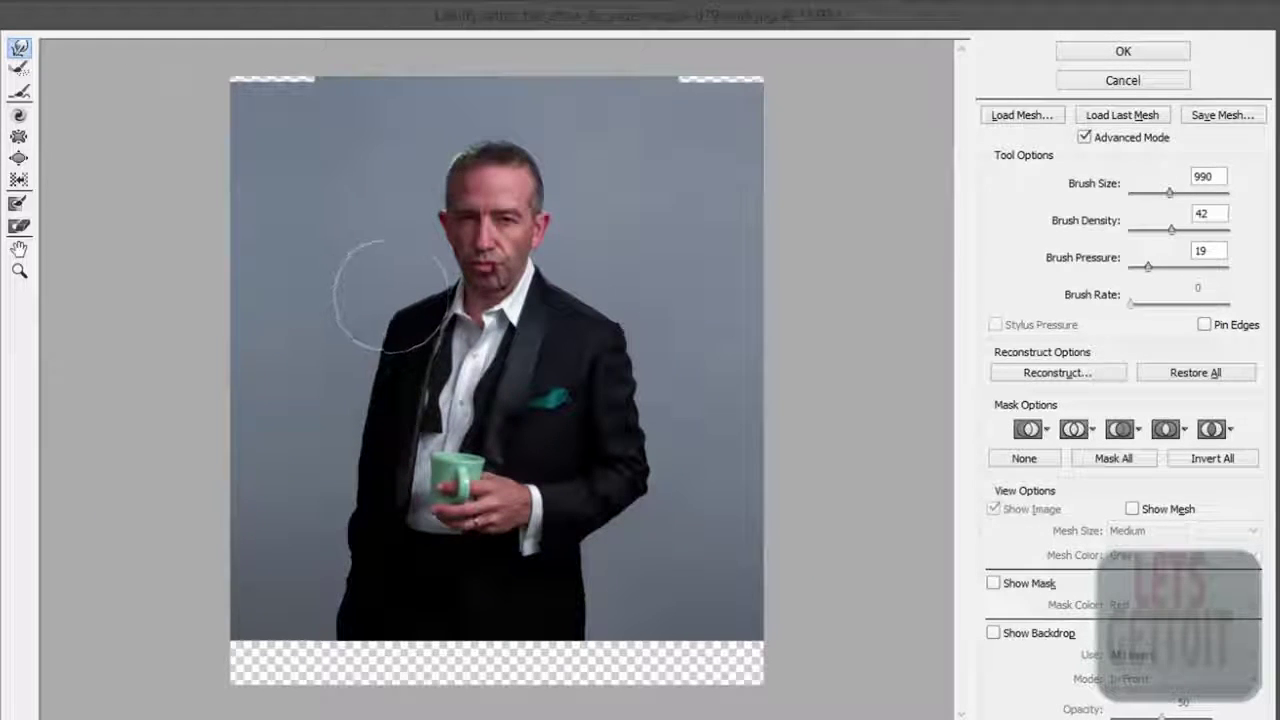
{"action": "left_click_drag", "start_coordinate": [397, 305], "coordinate": [373, 343]}
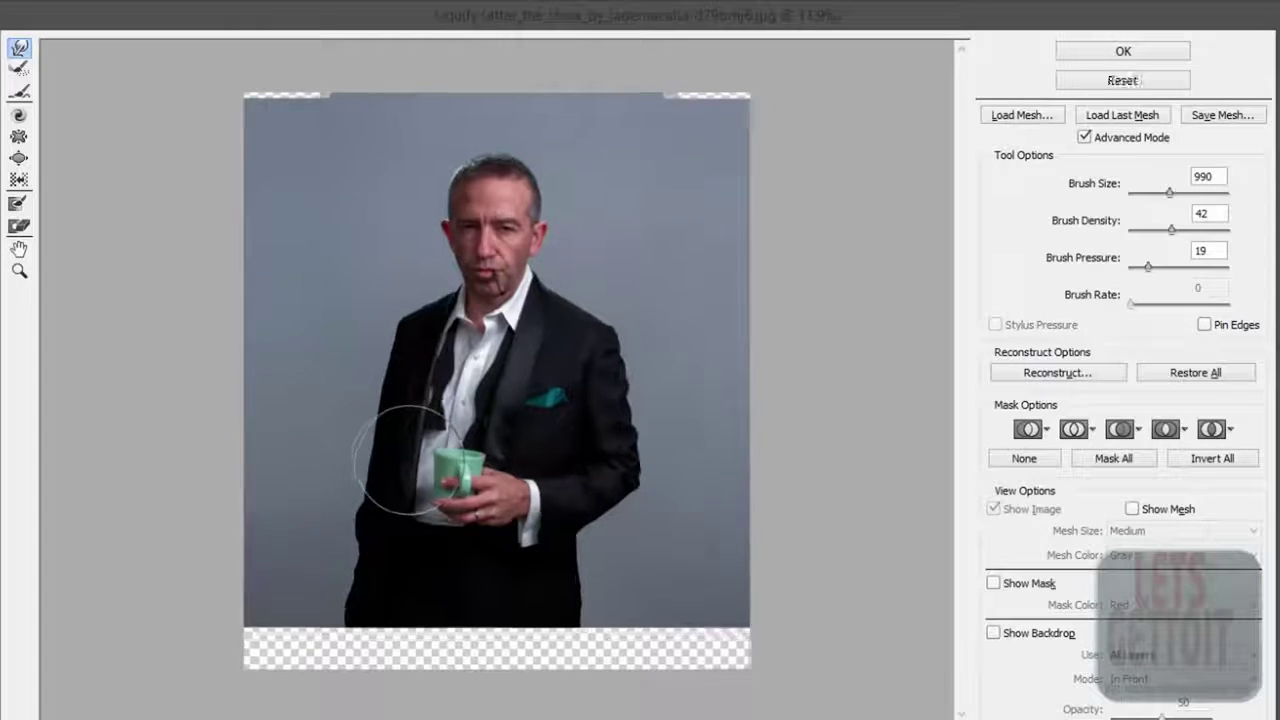
{"action": "scroll", "coordinate": [642, 488], "scroll_direction": "up", "scroll_amount": 1}
{"action": "scroll", "coordinate": [642, 488], "scroll_direction": "up", "scroll_amount": 2}
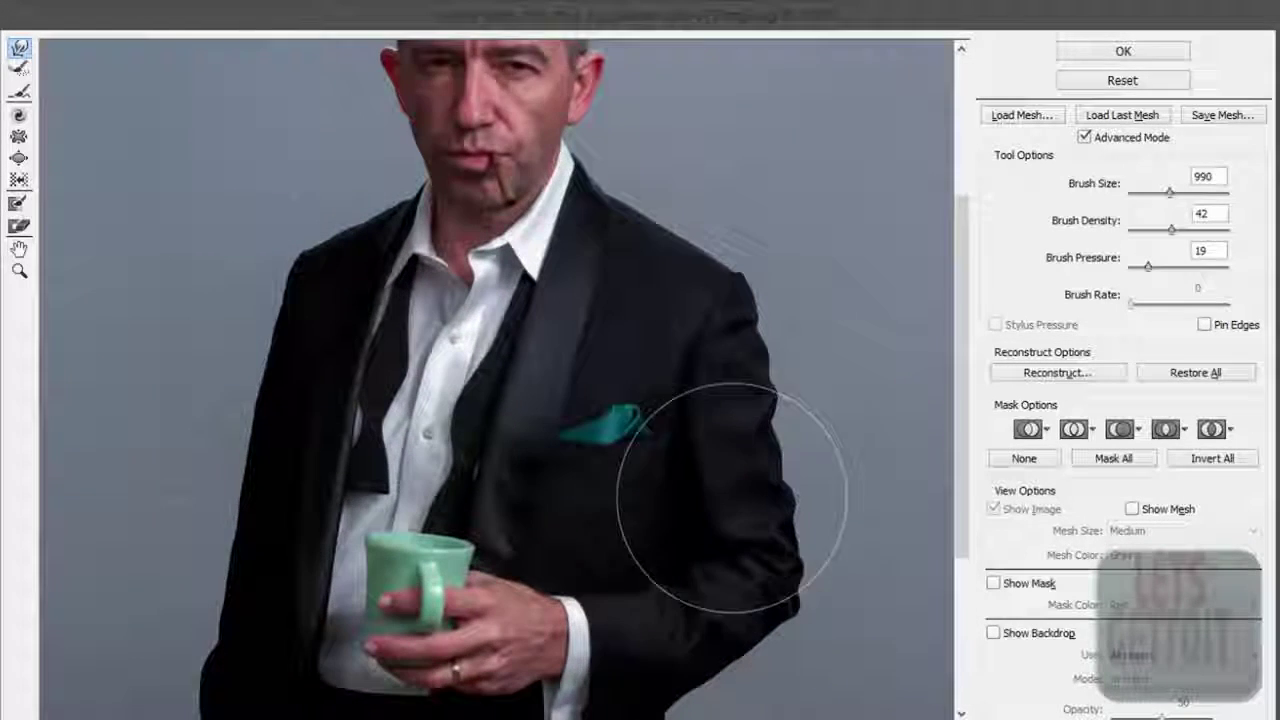
{"action": "left_click_drag", "start_coordinate": [731, 506], "coordinate": [543, 408]}
{"action": "left_click_drag", "start_coordinate": [663, 514], "coordinate": [644, 415]}
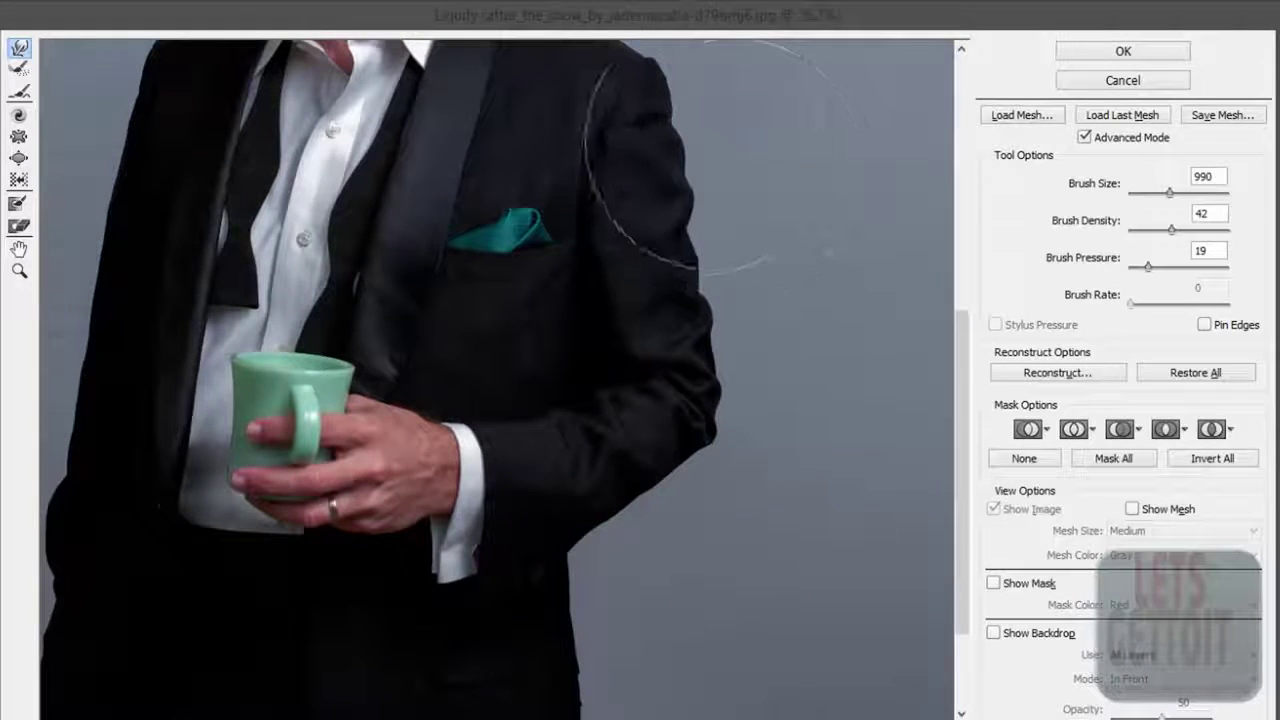
{"action": "scroll", "coordinate": [694, 214], "scroll_direction": "down", "scroll_amount": 2}
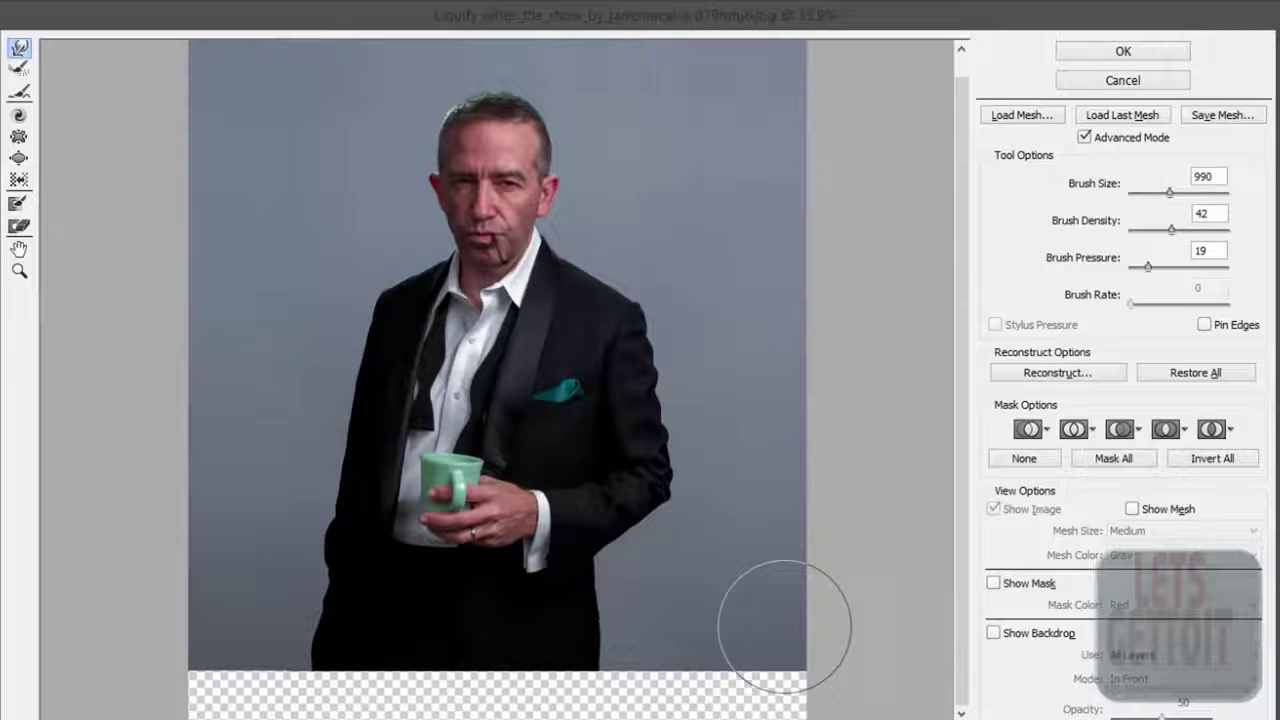
{"action": "scroll", "coordinate": [380, 258], "scroll_direction": "up", "scroll_amount": 2}
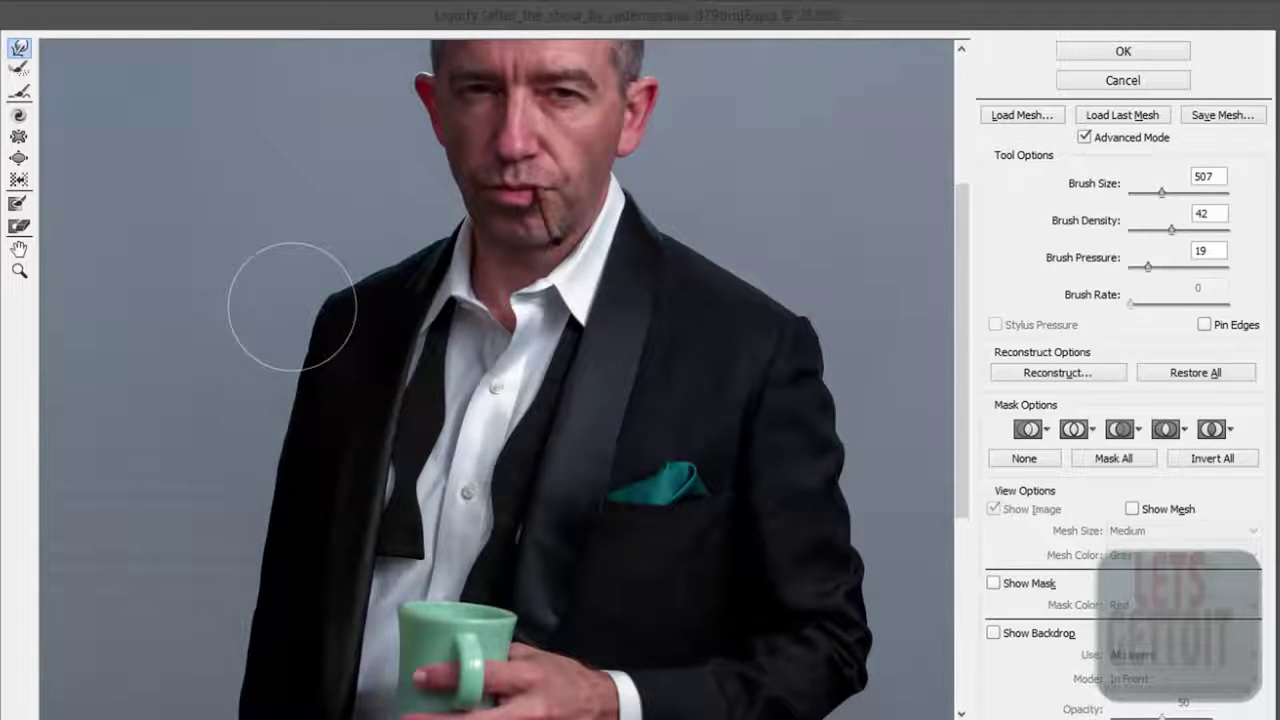
{"action": "scroll", "coordinate": [371, 386], "scroll_direction": "down", "scroll_amount": 3}
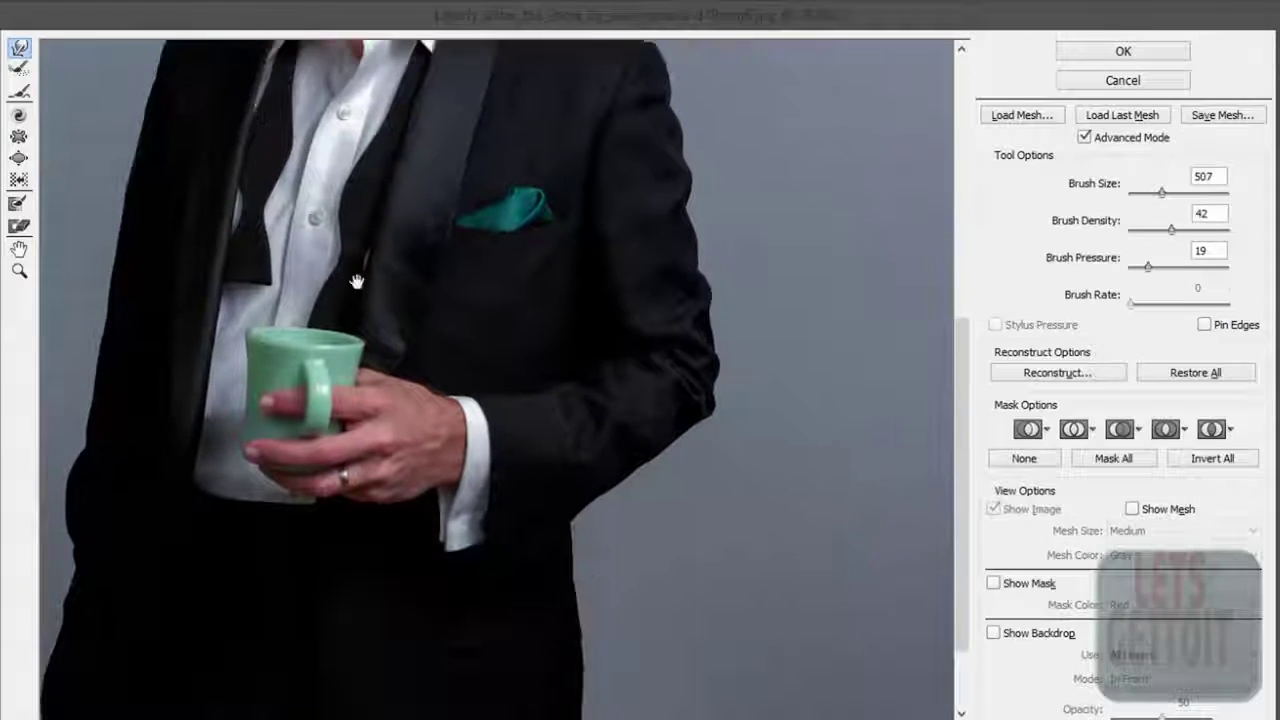
Step: Zoom in on the hand and shrink the Forward Warp brush to size 215
{"action": "scroll", "coordinate": [371, 386], "scroll_direction": "down", "scroll_amount": 2}
{"action": "scroll", "coordinate": [427, 355], "scroll_direction": "up", "scroll_amount": 2}
{"action": "scroll", "coordinate": [427, 355], "scroll_direction": "up", "scroll_amount": 1}
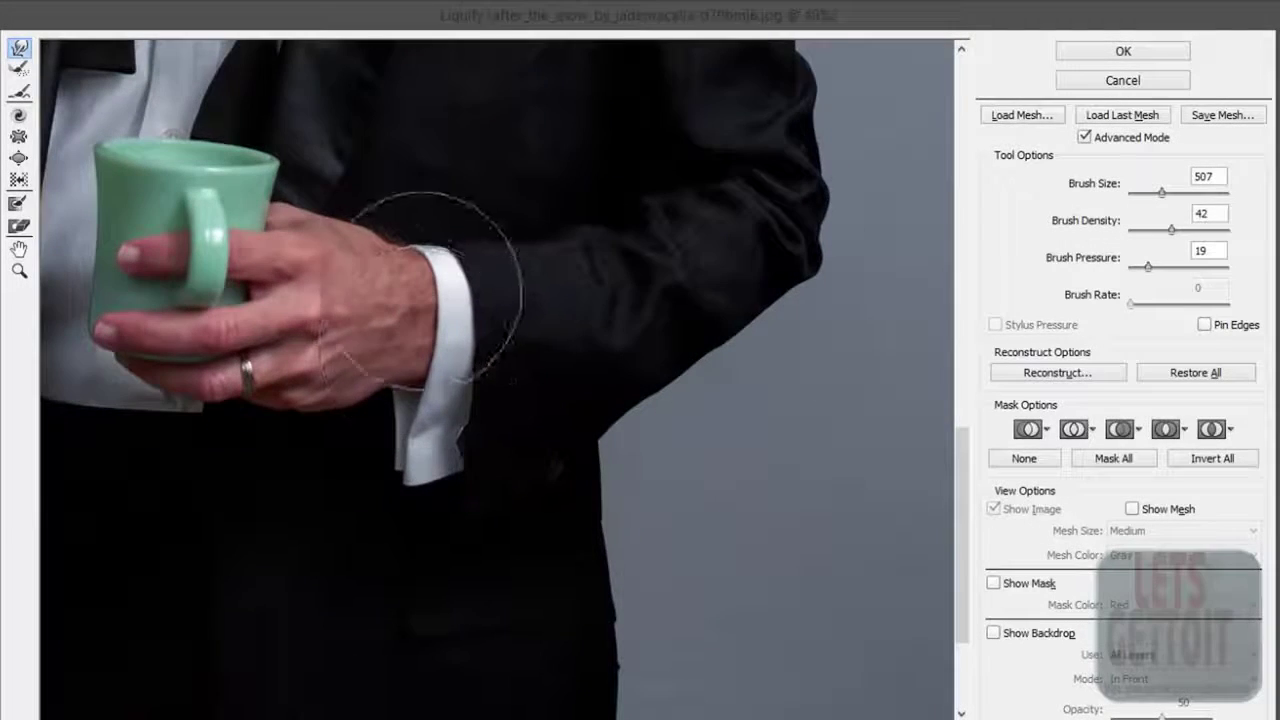
{"action": "scroll", "coordinate": [657, 371], "scroll_direction": "up", "scroll_amount": 2}
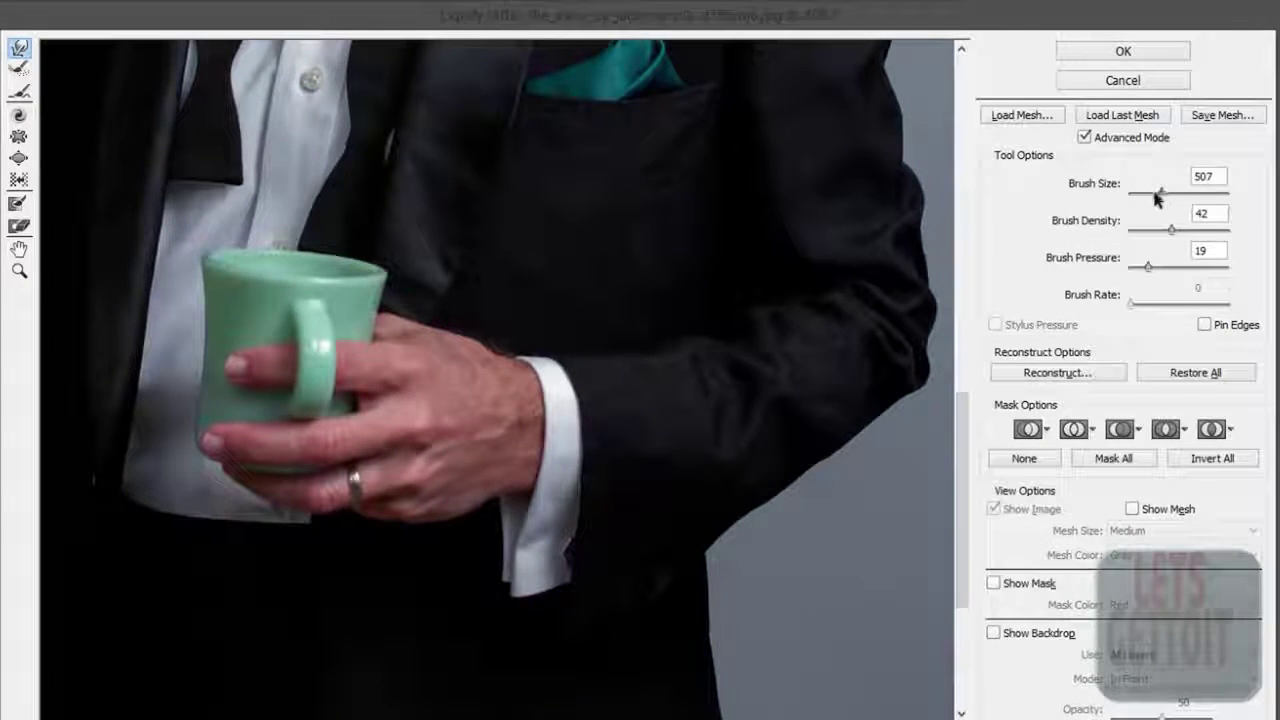
{"action": "left_click_drag", "start_coordinate": [1163, 199], "coordinate": [1159, 199]}
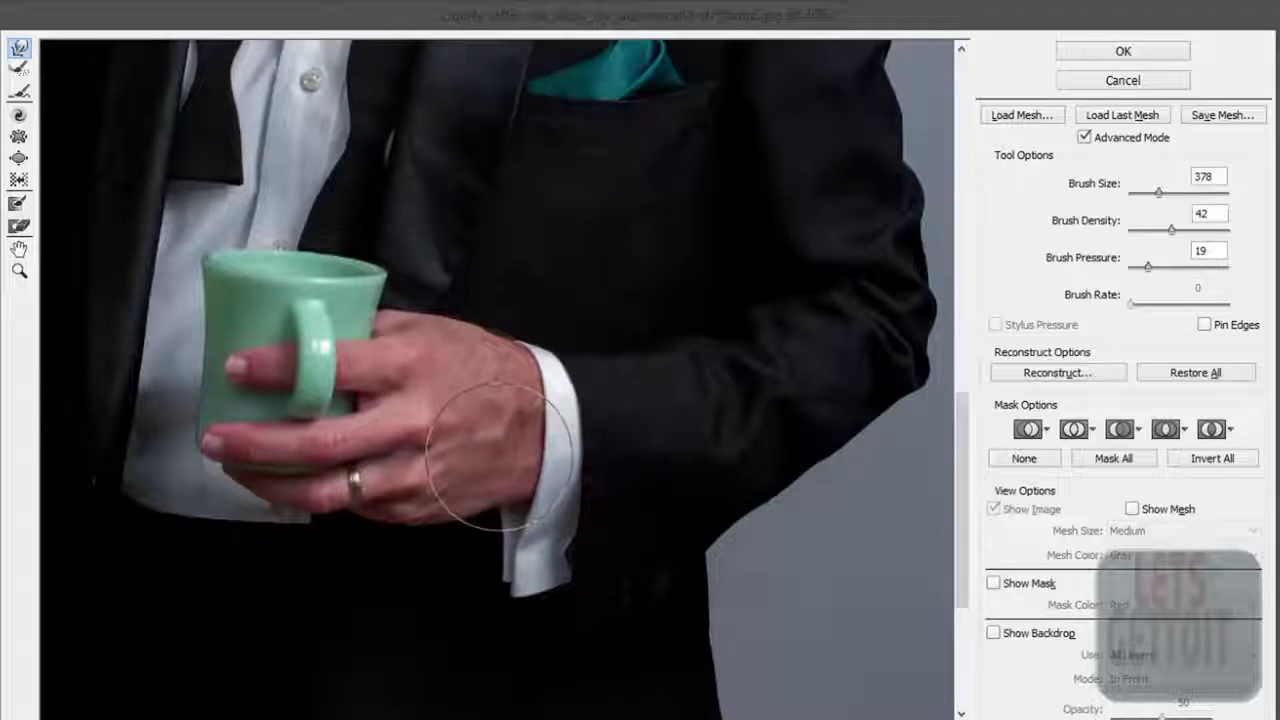
{"action": "scroll", "coordinate": [450, 465], "scroll_direction": "down", "scroll_amount": 2}
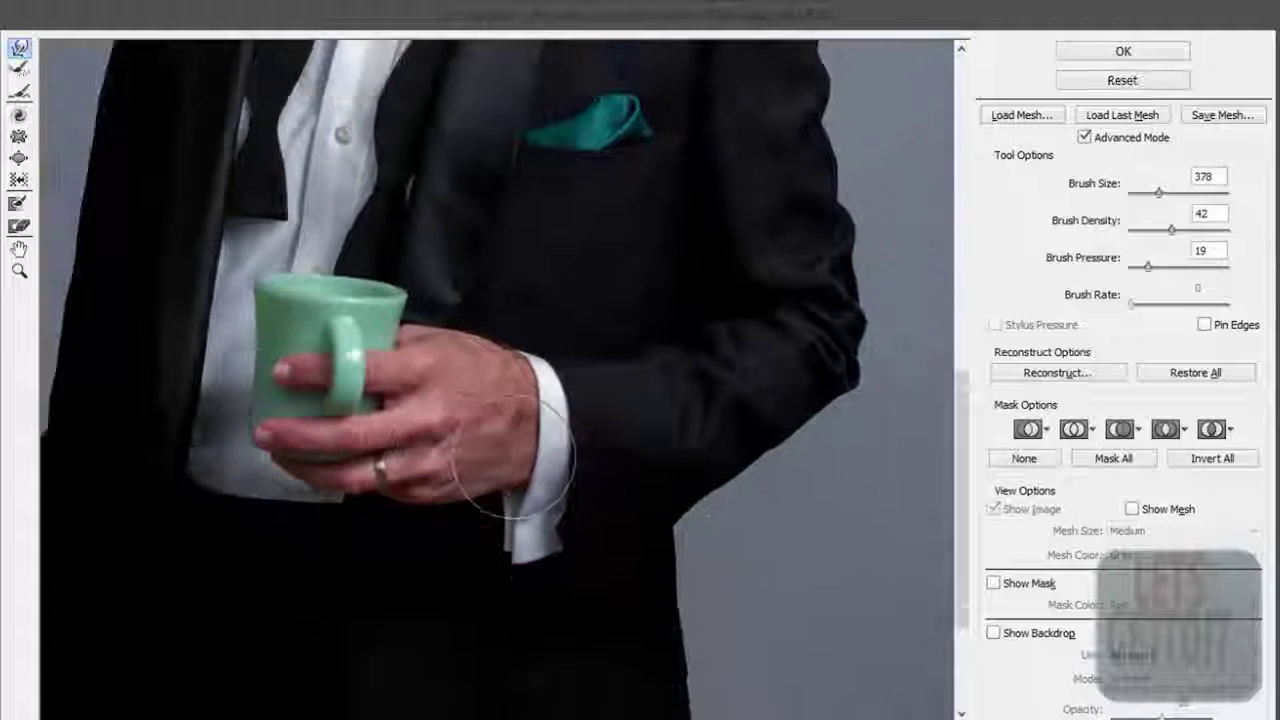
{"action": "scroll", "coordinate": [480, 440], "scroll_direction": "up", "scroll_amount": 1}
{"action": "scroll", "coordinate": [557, 386], "scroll_direction": "up", "scroll_amount": 1}
{"action": "scroll", "coordinate": [543, 385], "scroll_direction": "up", "scroll_amount": 1}
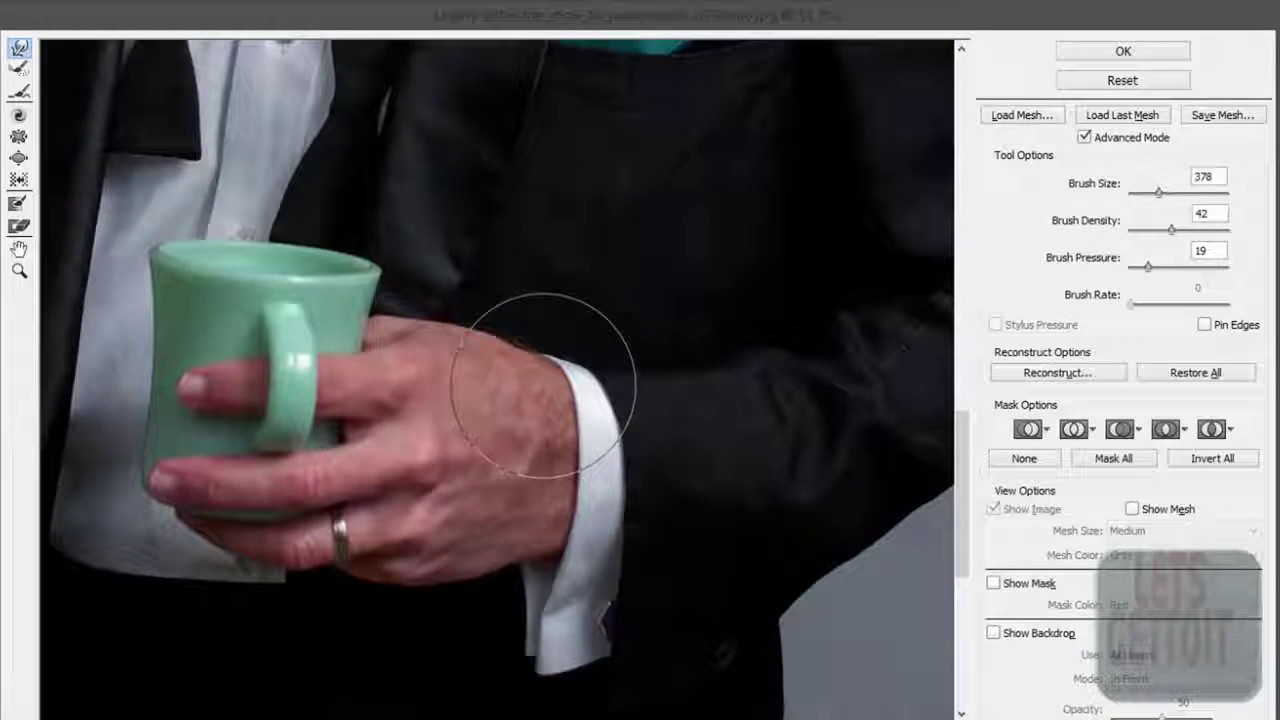
{"action": "scroll", "coordinate": [543, 385], "scroll_direction": "up", "scroll_amount": 1}
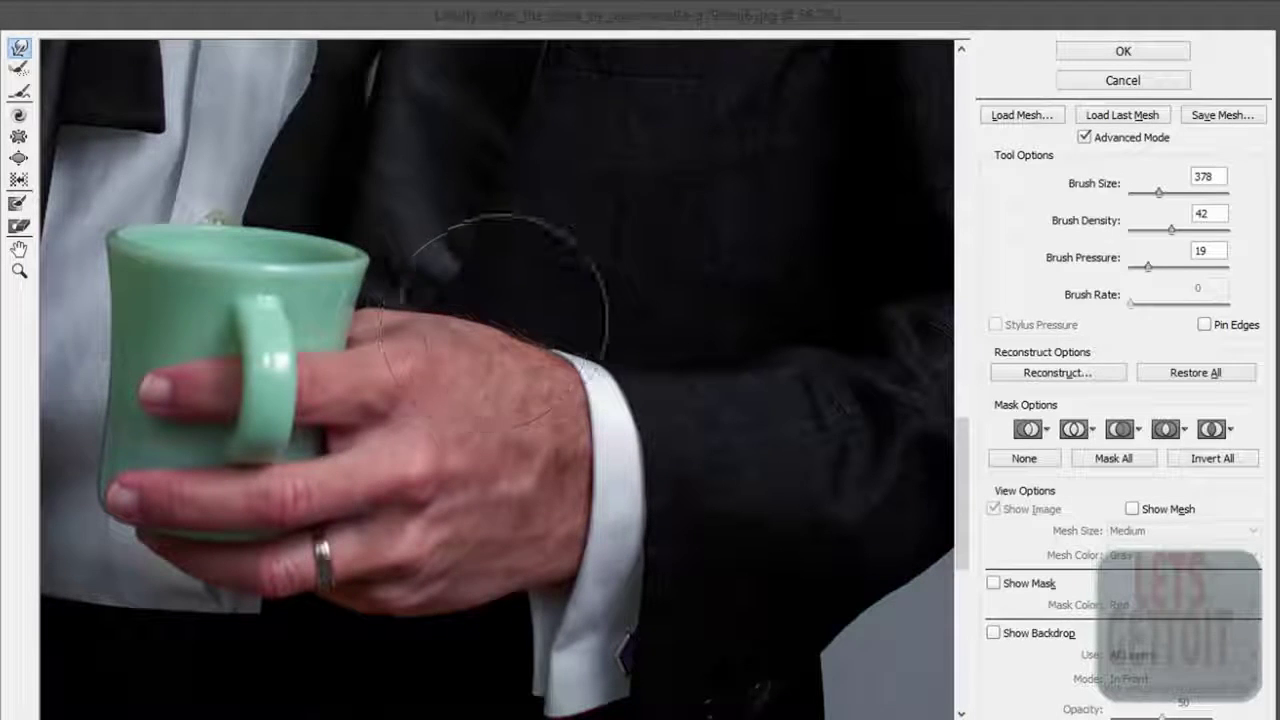
{"action": "key", "text": "alt+space"}
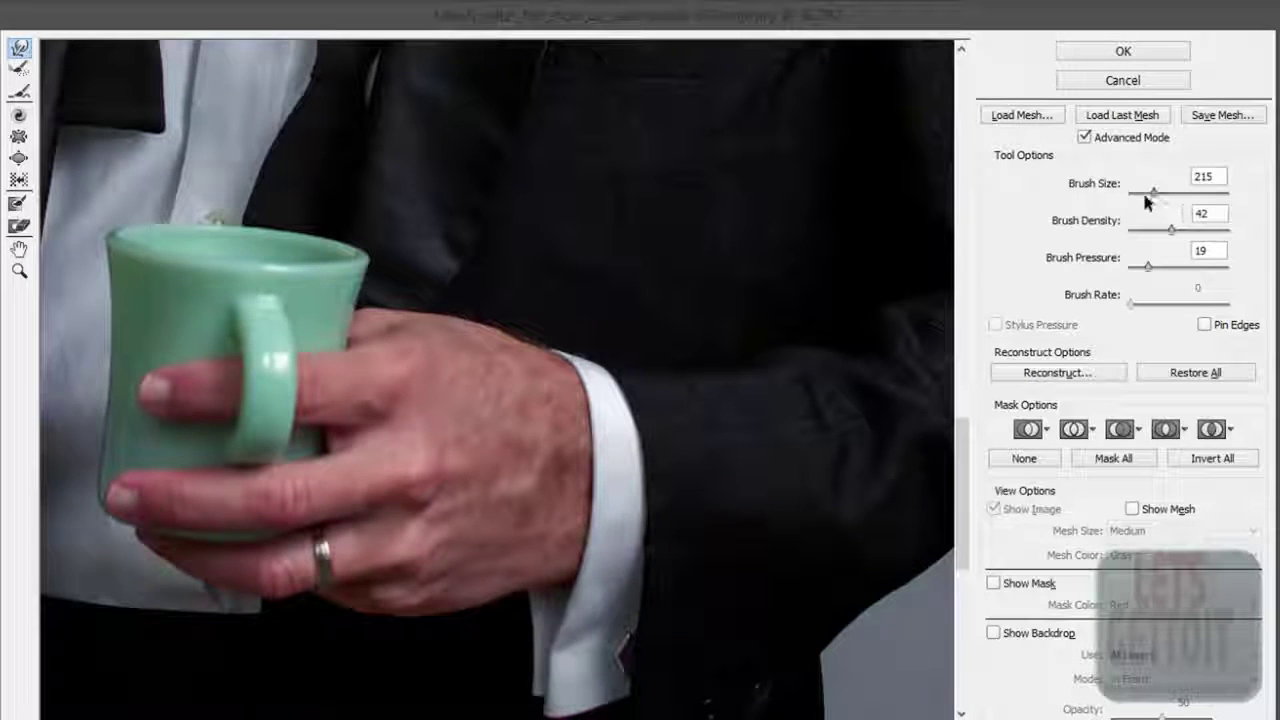
Step: Set the brush to size 200 and warp the upper and lower finger edges against the mug
{"action": "left_click_drag", "start_coordinate": [500, 414], "coordinate": [690, 274]}
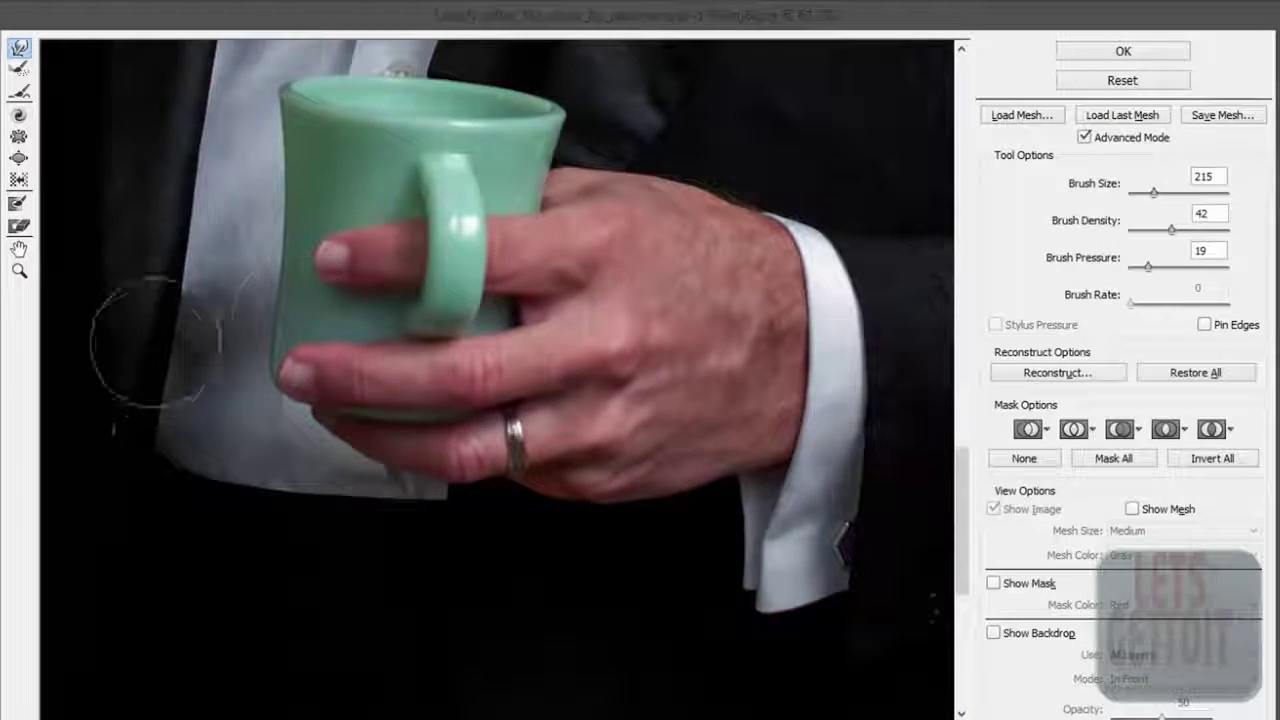
{"action": "key", "text": "ctrl+plus"}
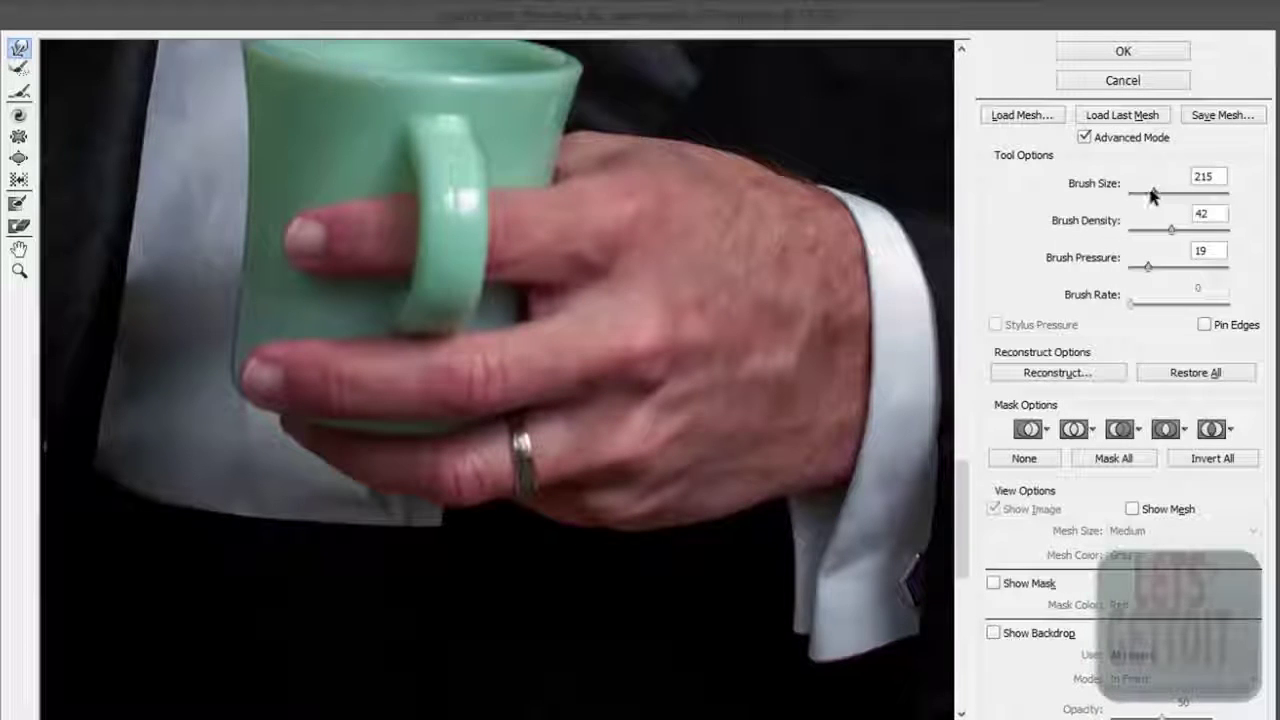
{"action": "left_click_drag", "start_coordinate": [1148, 193], "coordinate": [1150, 194]}
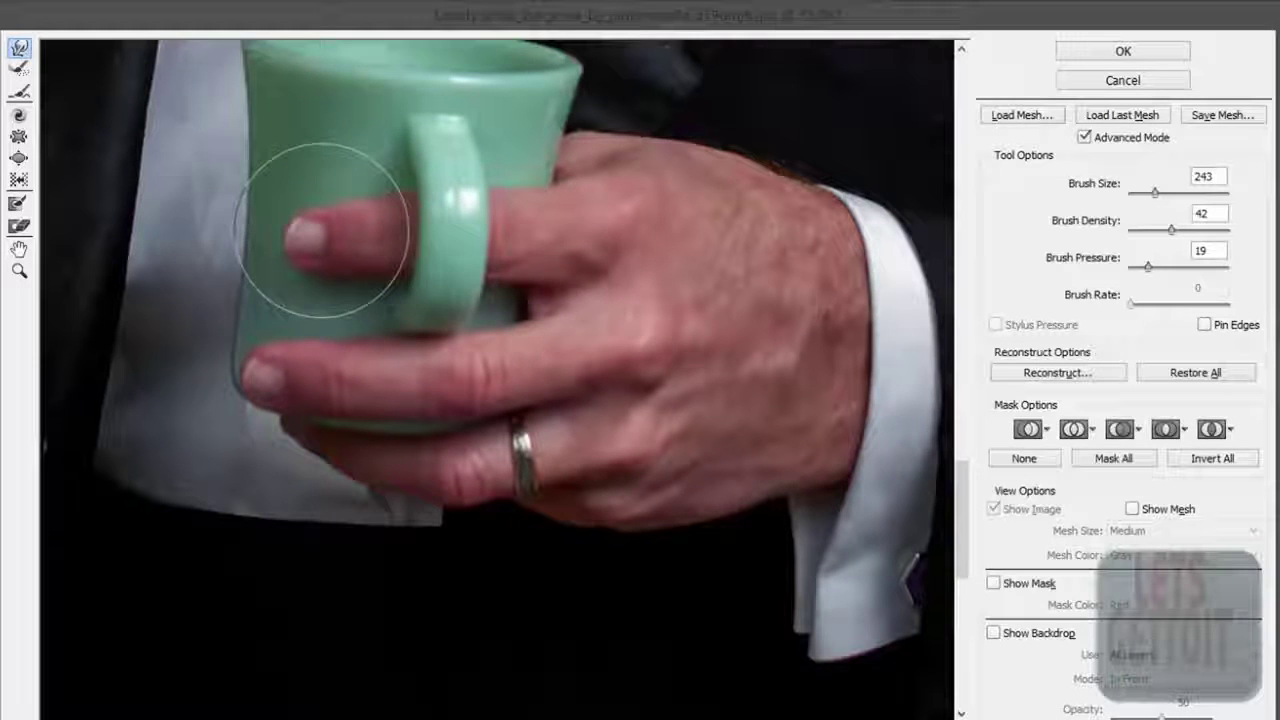
{"action": "left_click_drag", "start_coordinate": [323, 265], "coordinate": [360, 222]}
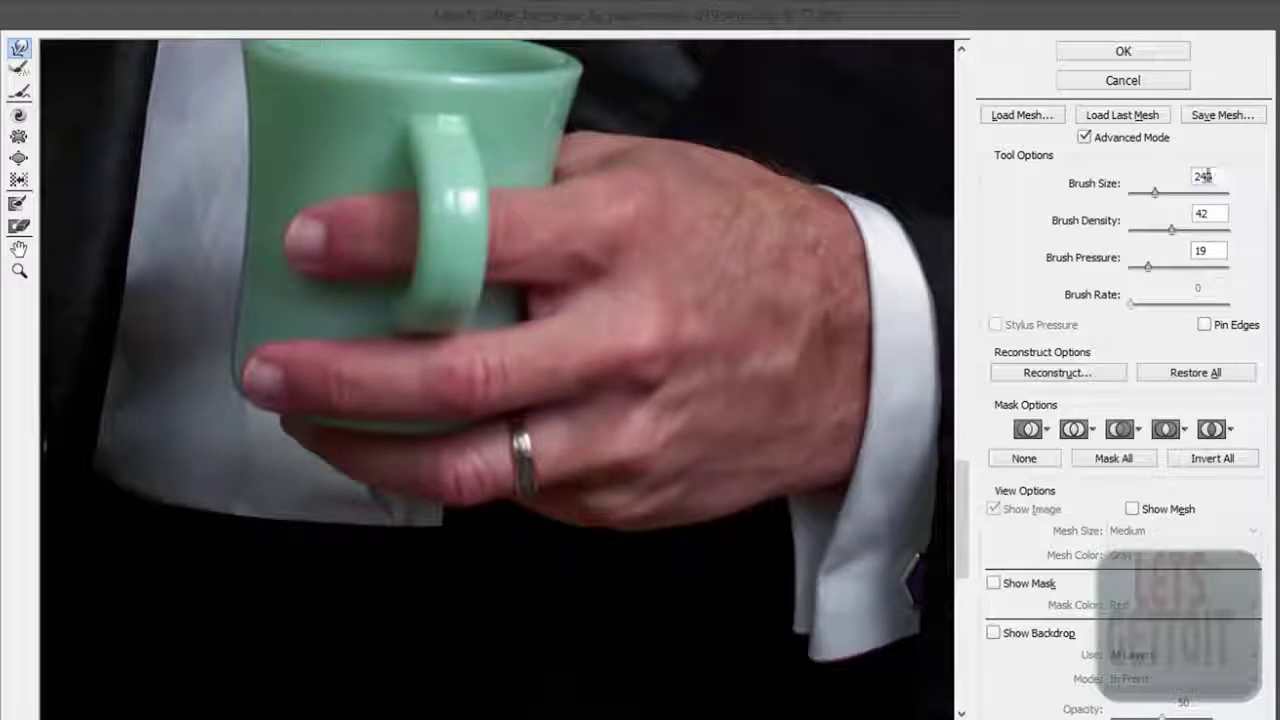
{"action": "type", "text": "200"}
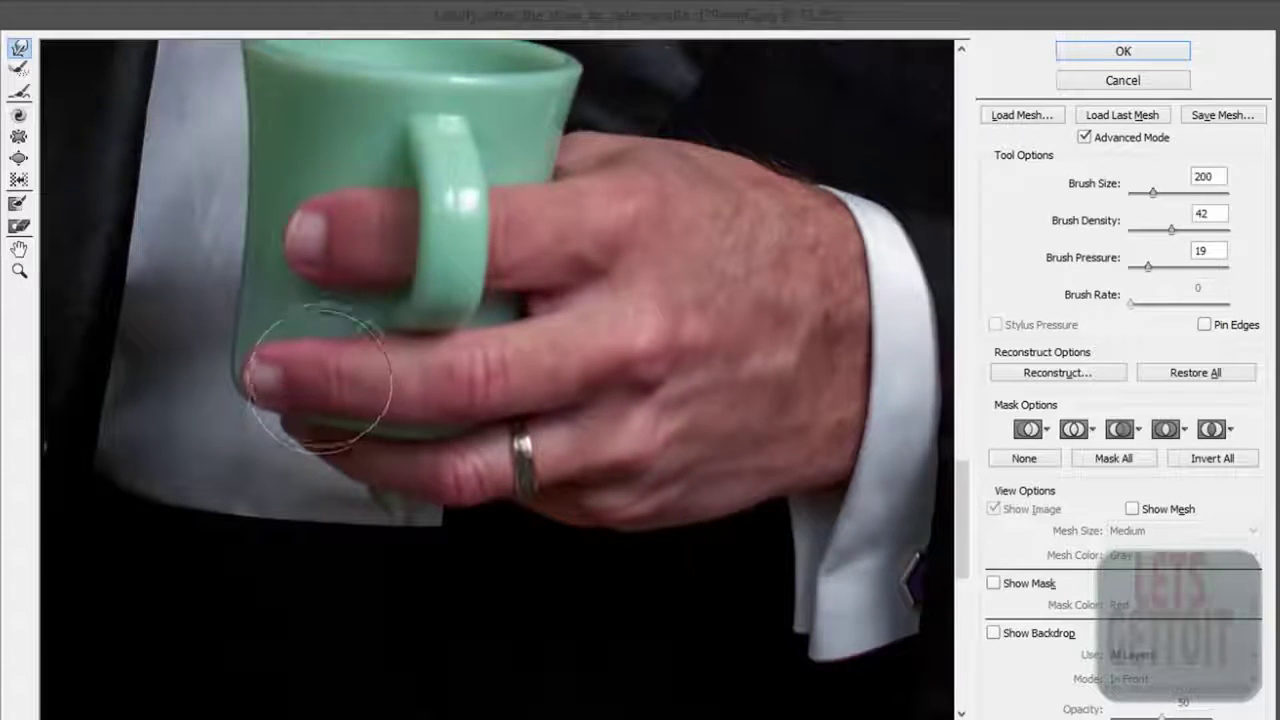
{"action": "left_click_drag", "start_coordinate": [322, 392], "coordinate": [277, 370]}
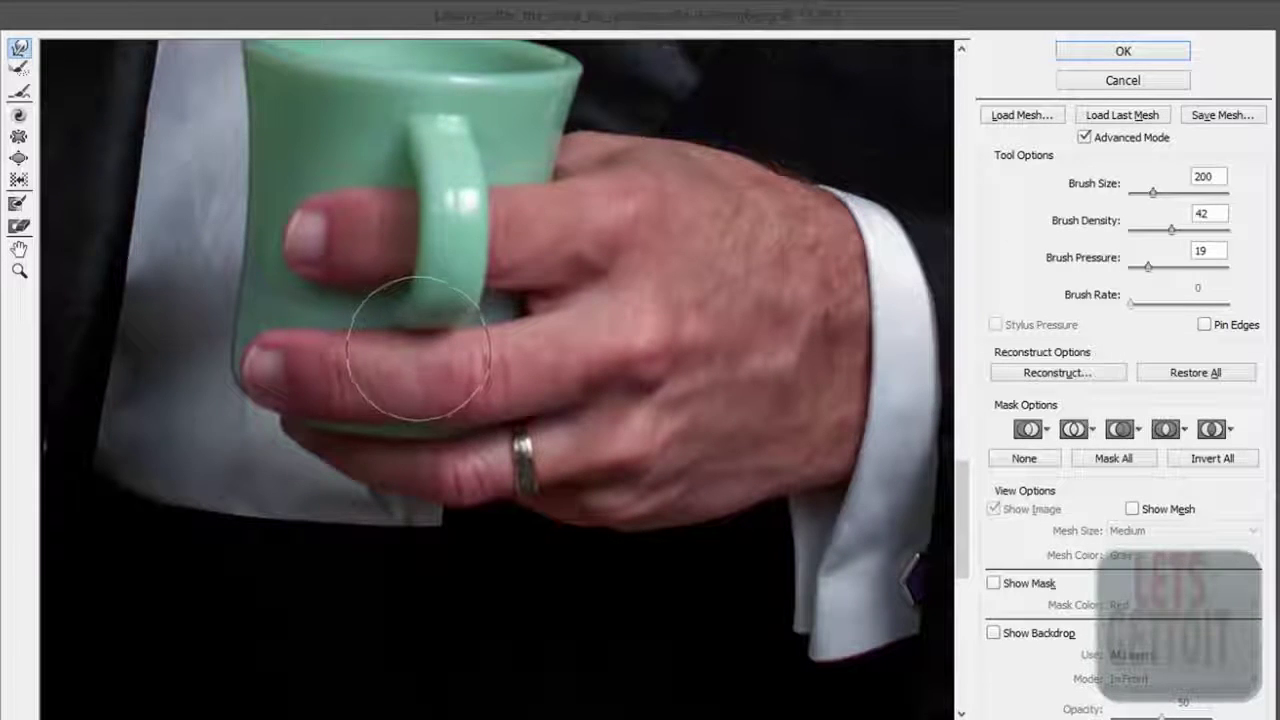
{"action": "scroll", "coordinate": [471, 366], "scroll_direction": "down", "scroll_amount": 3}
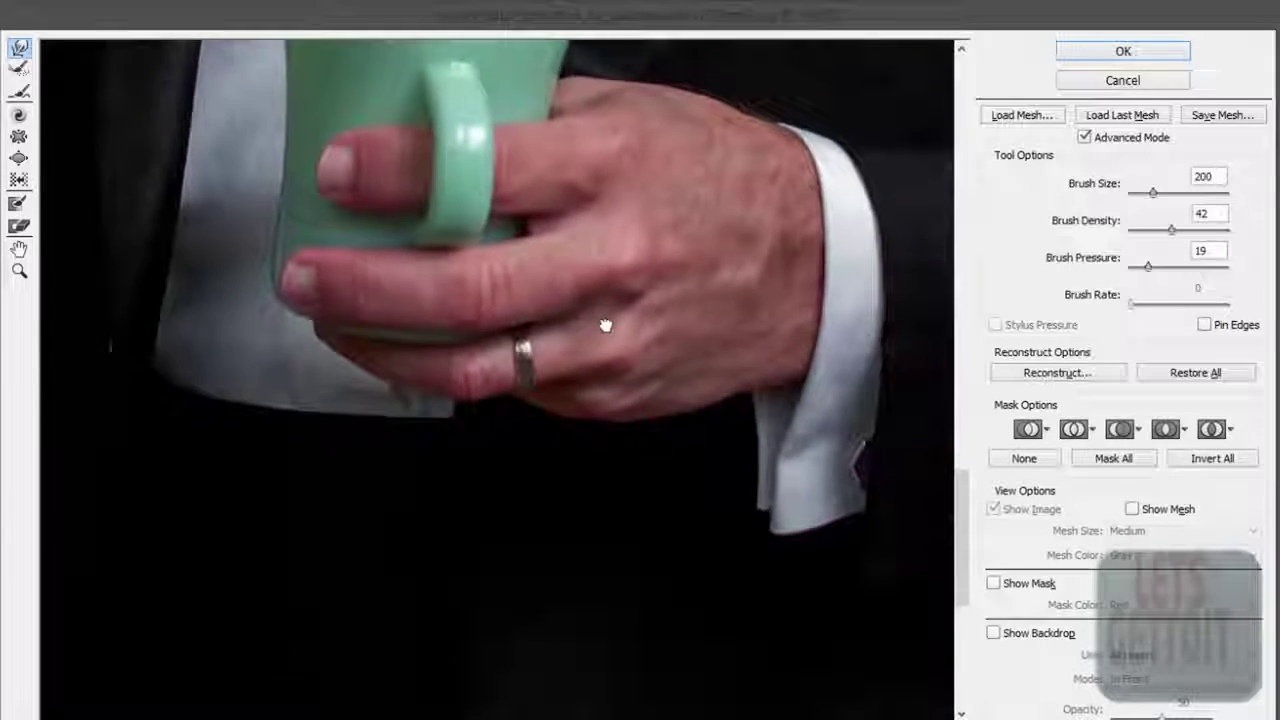
Step: With brush size 144, warp the ringed finger's lower edge upward to reveal more shirt
{"action": "scroll", "coordinate": [567, 350], "scroll_direction": "down", "scroll_amount": 1}
{"action": "scroll", "coordinate": [567, 350], "scroll_direction": "up", "scroll_amount": 1}
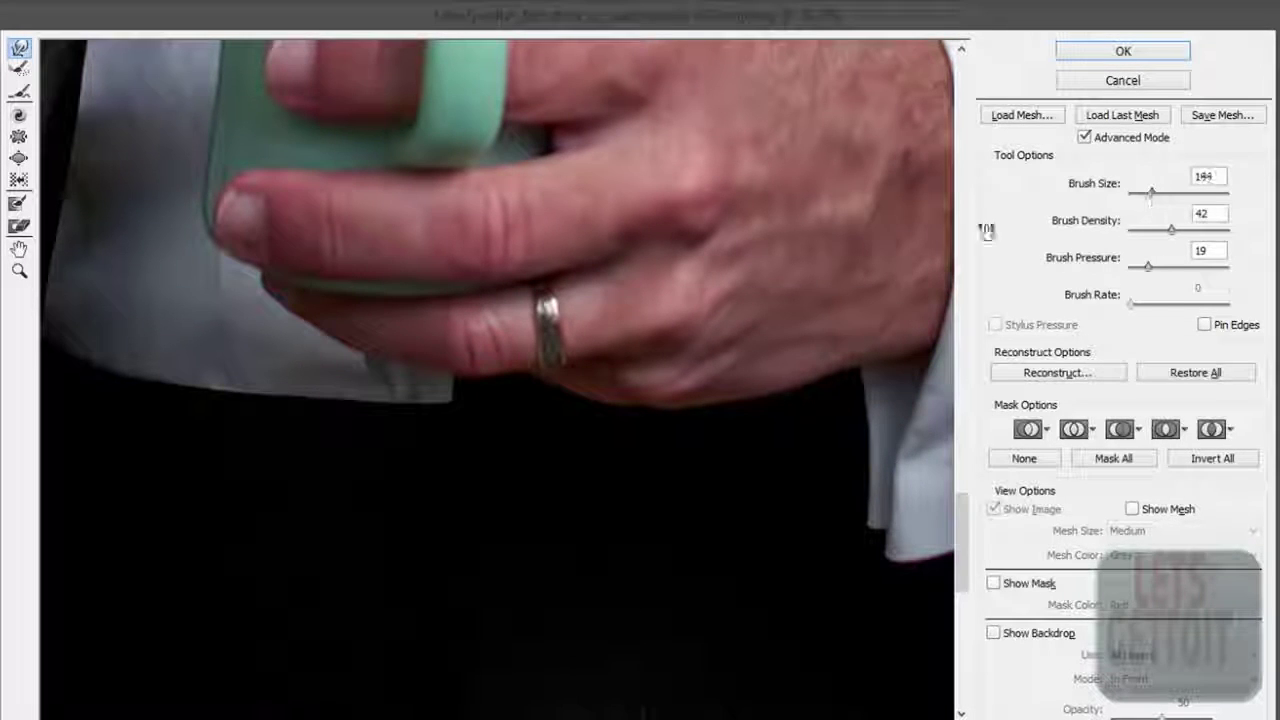
{"action": "mouse_move", "coordinate": [459, 350]}
{"action": "left_mouse_down"}
{"action": "mouse_move", "coordinate": [500, 349]}
{"action": "mouse_move", "coordinate": [507, 363]}
{"action": "mouse_move", "coordinate": [500, 340]}
{"action": "left_mouse_up"}
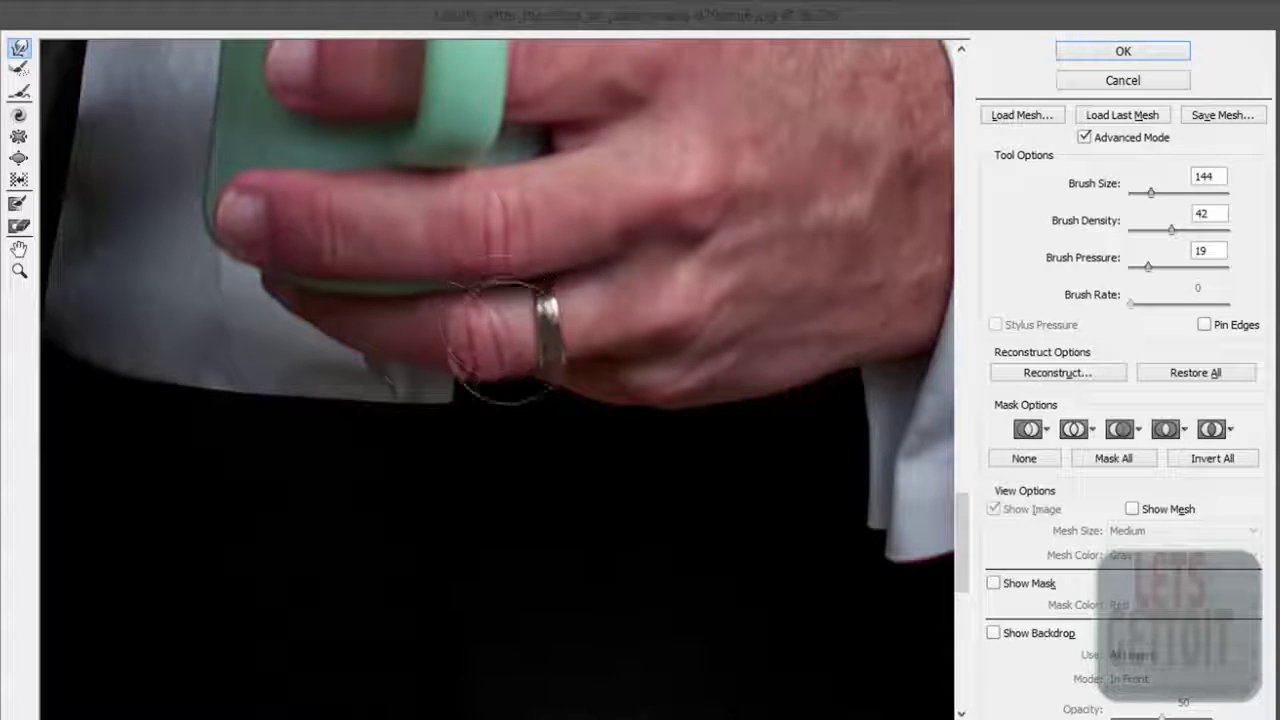
{"action": "mouse_move", "coordinate": [420, 348]}
{"action": "left_mouse_down"}
{"action": "mouse_move", "coordinate": [414, 329]}
{"action": "mouse_move", "coordinate": [349, 294]}
{"action": "mouse_move", "coordinate": [277, 314]}
{"action": "mouse_move", "coordinate": [329, 286]}
{"action": "mouse_move", "coordinate": [371, 363]}
{"action": "mouse_move", "coordinate": [403, 345]}
{"action": "mouse_move", "coordinate": [314, 357]}
{"action": "mouse_move", "coordinate": [314, 314]}
{"action": "mouse_move", "coordinate": [286, 337]}
{"action": "mouse_move", "coordinate": [434, 339]}
{"action": "mouse_move", "coordinate": [443, 371]}
{"action": "mouse_move", "coordinate": [420, 349]}
{"action": "mouse_move", "coordinate": [449, 371]}
{"action": "mouse_move", "coordinate": [383, 362]}
{"action": "mouse_move", "coordinate": [386, 337]}
{"action": "mouse_move", "coordinate": [528, 386]}
{"action": "mouse_move", "coordinate": [571, 343]}
{"action": "mouse_move", "coordinate": [657, 414]}
{"action": "mouse_move", "coordinate": [677, 391]}
{"action": "mouse_move", "coordinate": [629, 394]}
{"action": "mouse_move", "coordinate": [672, 372]}
{"action": "left_mouse_up"}
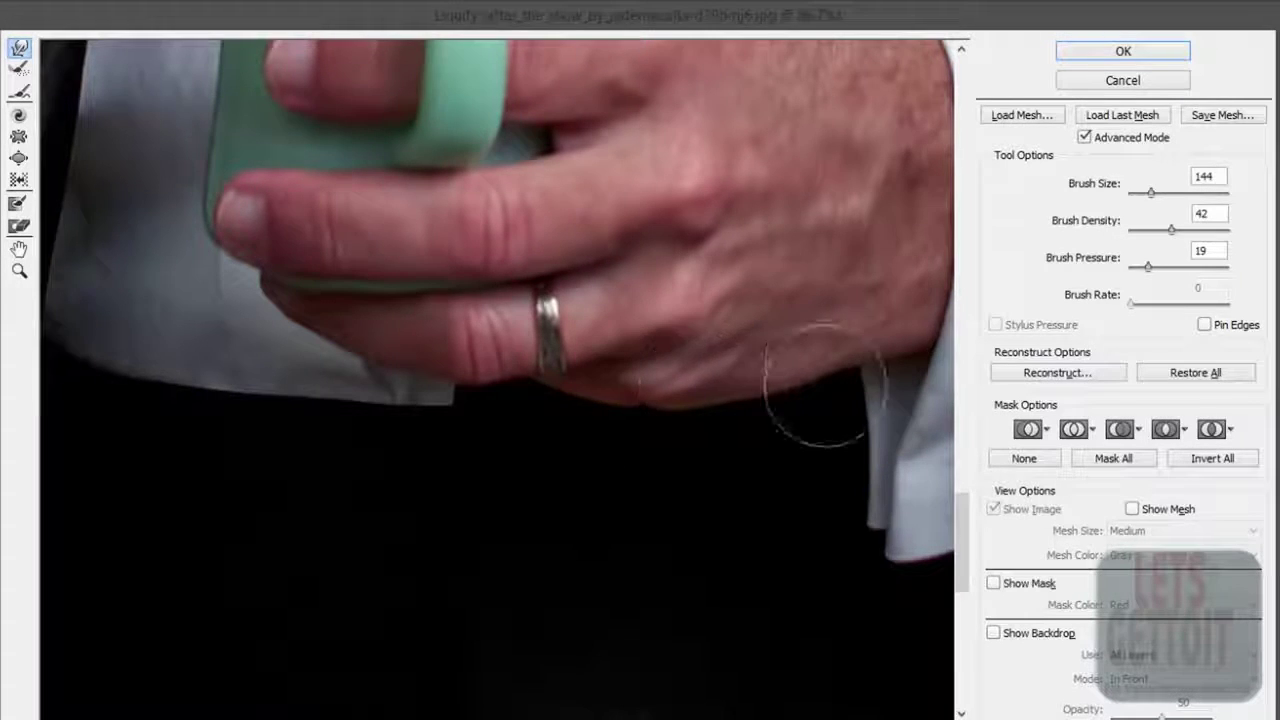
{"action": "scroll", "coordinate": [812, 345], "scroll_direction": "down", "scroll_amount": 1}
{"action": "scroll", "coordinate": [817, 348], "scroll_direction": "down", "scroll_amount": 1}
Step: Zoom the Liquify preview out to the whole reshaped figure and apply the warps
{"action": "scroll", "coordinate": [815, 347], "scroll_direction": "down", "scroll_amount": 1}
{"action": "scroll", "coordinate": [814, 346], "scroll_direction": "down", "scroll_amount": 1}
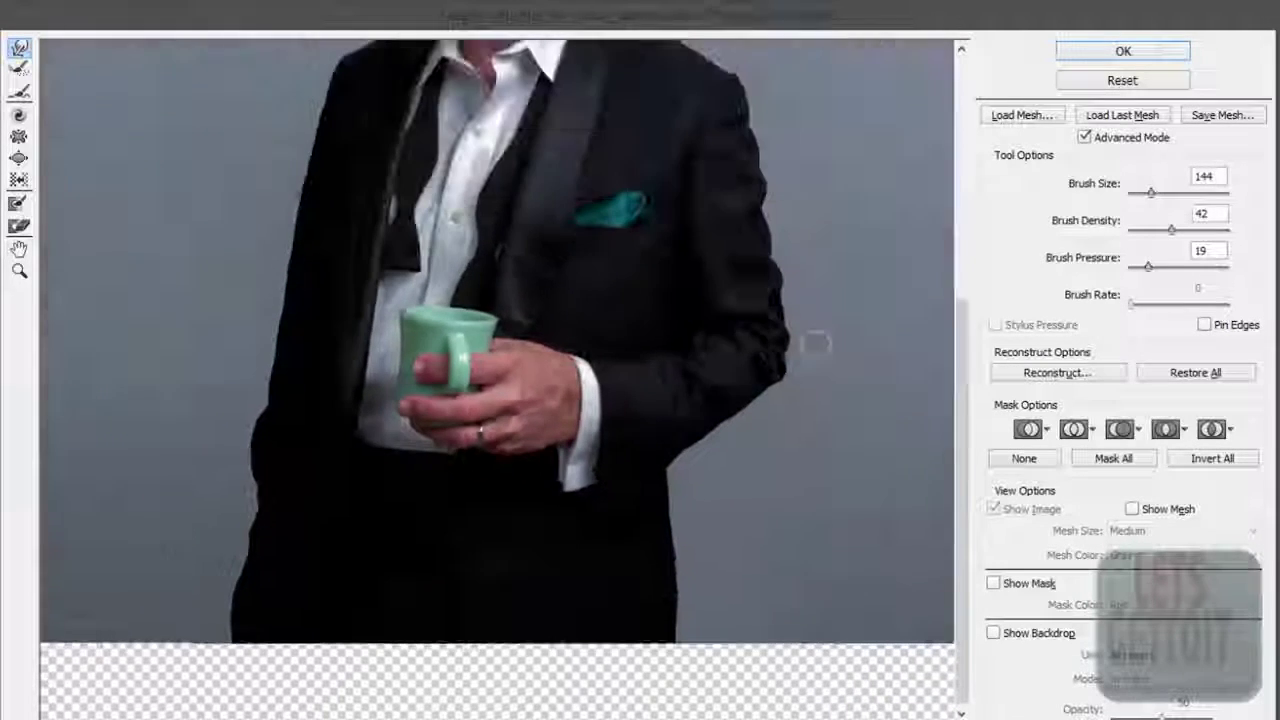
{"action": "scroll", "coordinate": [507, 440], "scroll_direction": "up", "scroll_amount": 1}
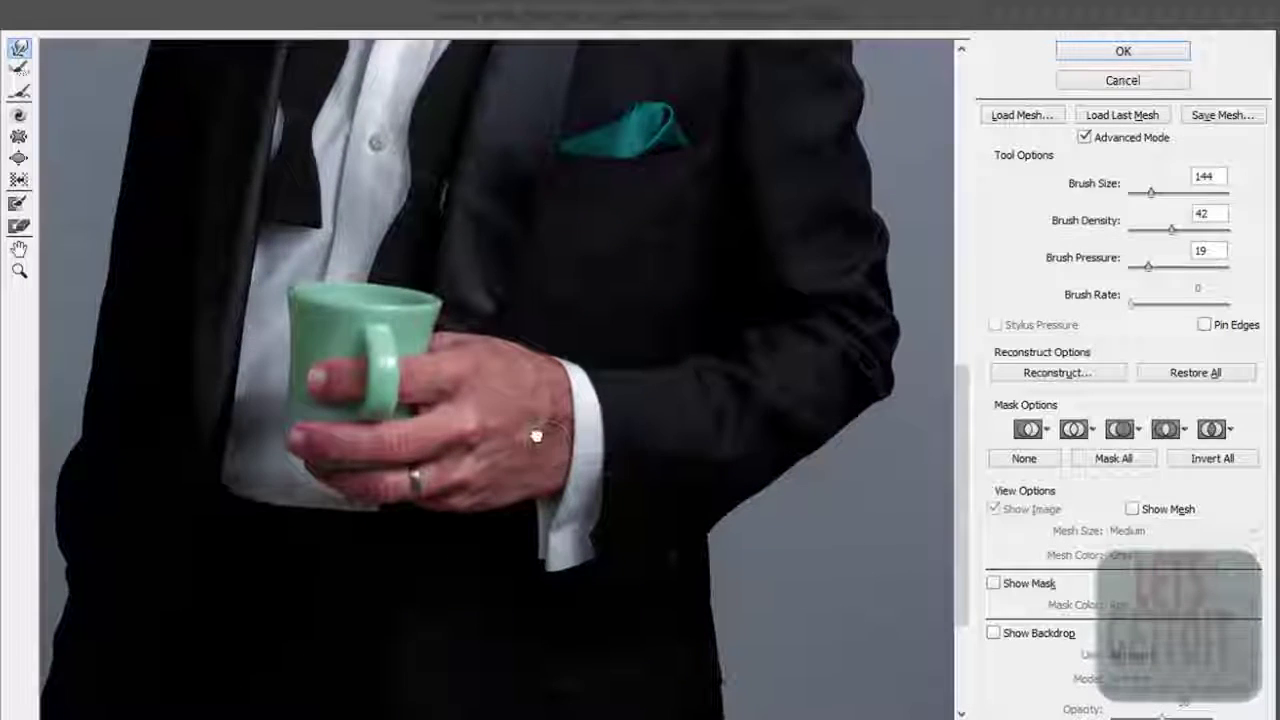
{"action": "scroll", "coordinate": [535, 434], "scroll_direction": "up", "scroll_amount": 1}
{"action": "scroll", "coordinate": [522, 415], "scroll_direction": "up", "scroll_amount": 1}
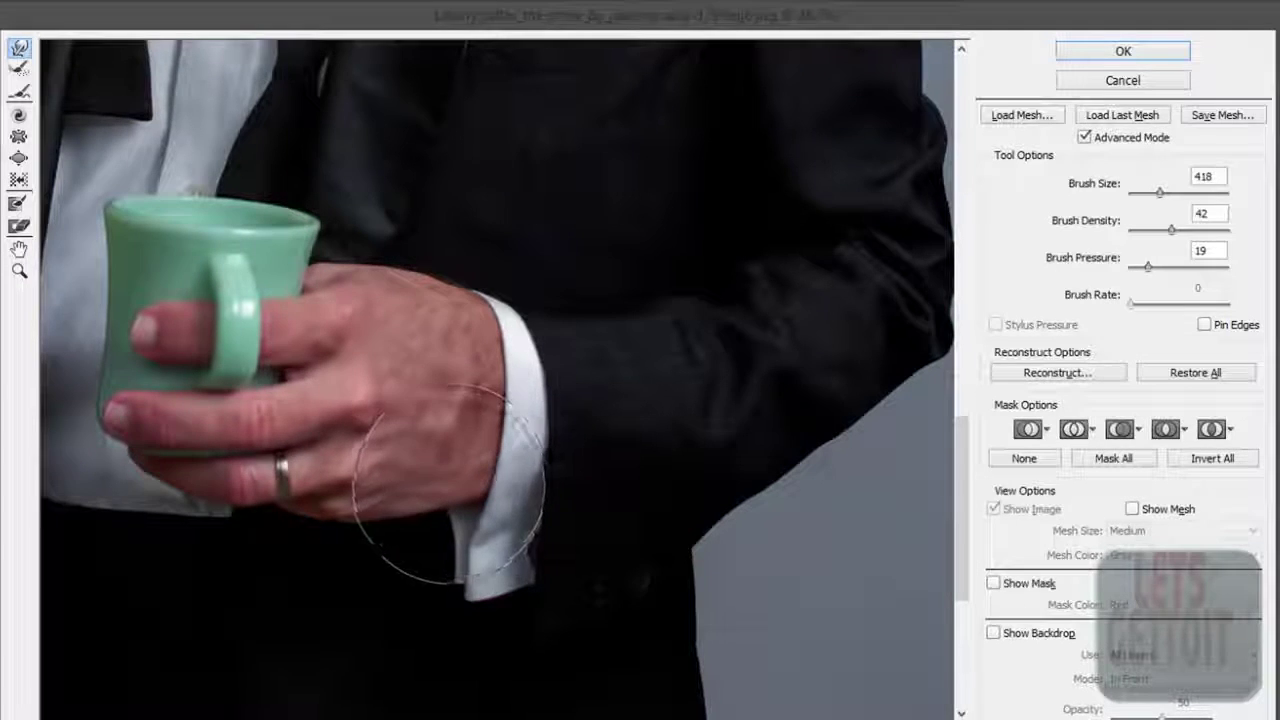
{"action": "key", "text": "ctrl+minus"}
{"action": "key", "text": "ctrl+minus"}
{"action": "key", "text": "ctrl+minus"}
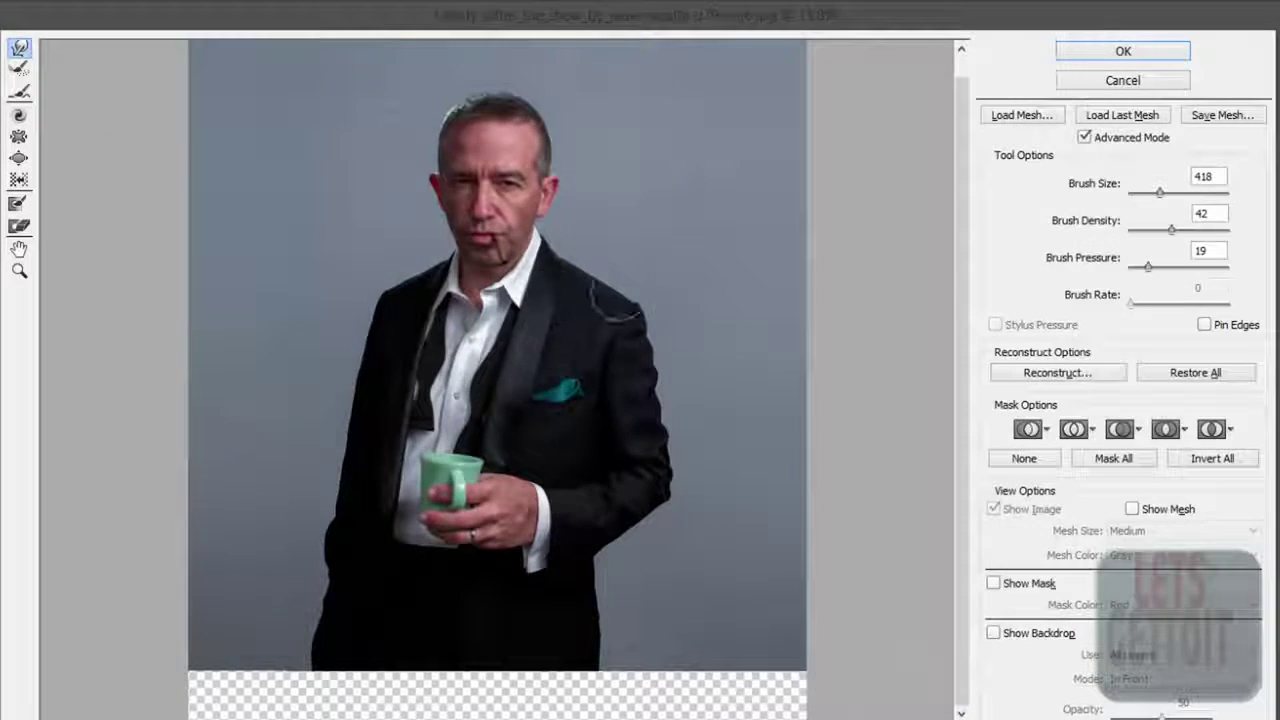
{"action": "left_click", "coordinate": [1157, 55]}
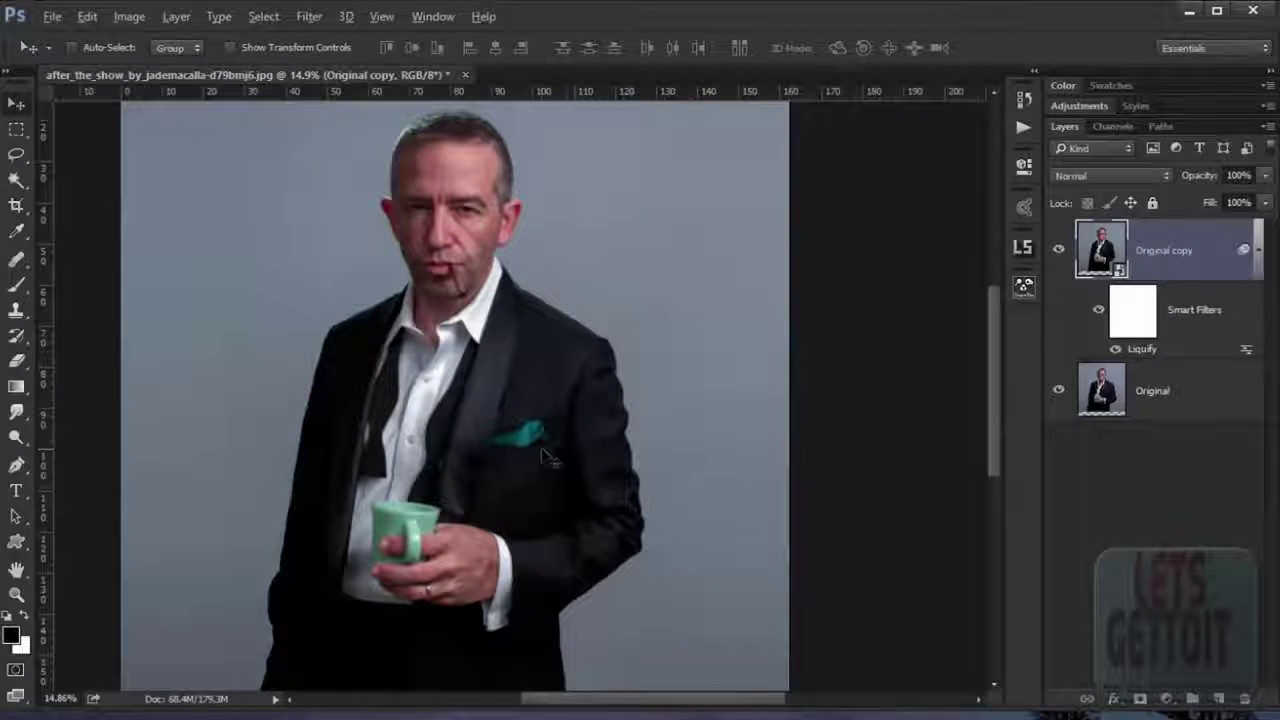
Step: Toggle between the original and slimmed figure to compare the Liquify result
{"action": "scroll", "coordinate": [548, 492], "scroll_direction": "down", "scroll_amount": 1, "text": "alt"}
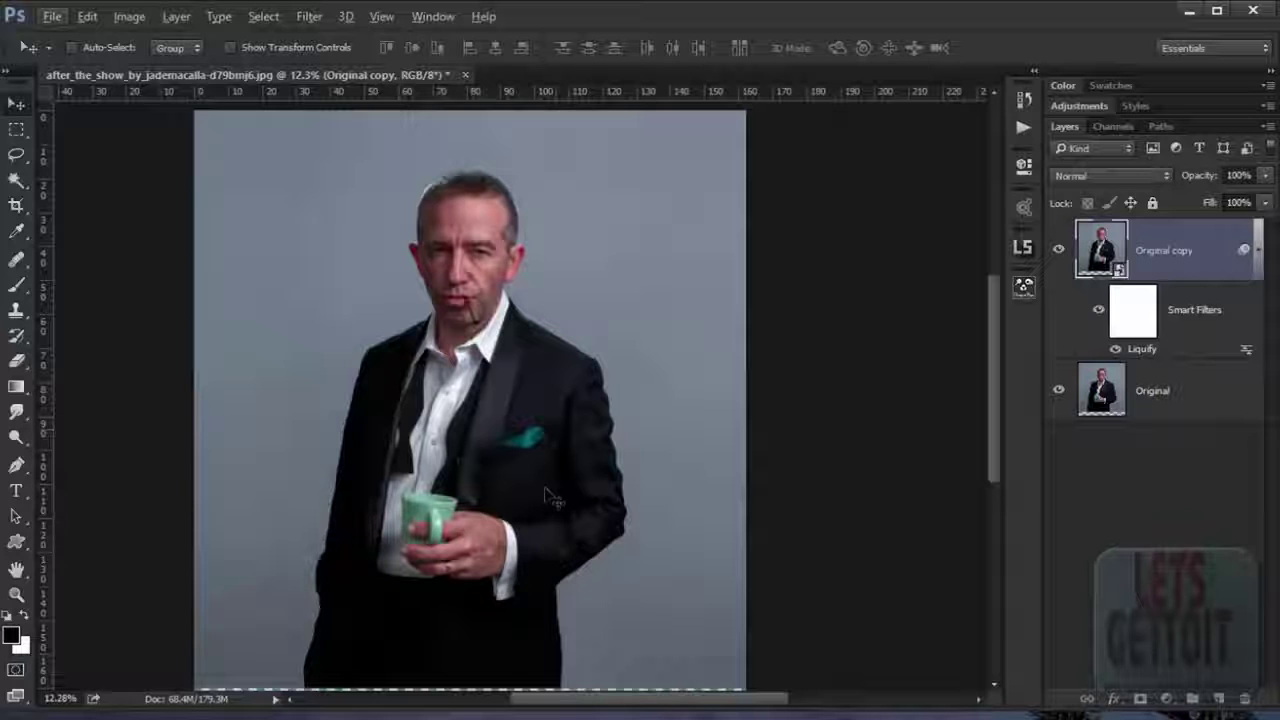
{"action": "key", "text": "ctrl+z"}
{"action": "key", "text": "ctrl+z"}
{"action": "key", "text": "ctrl+z"}
{"action": "key", "text": "ctrl+comma"}
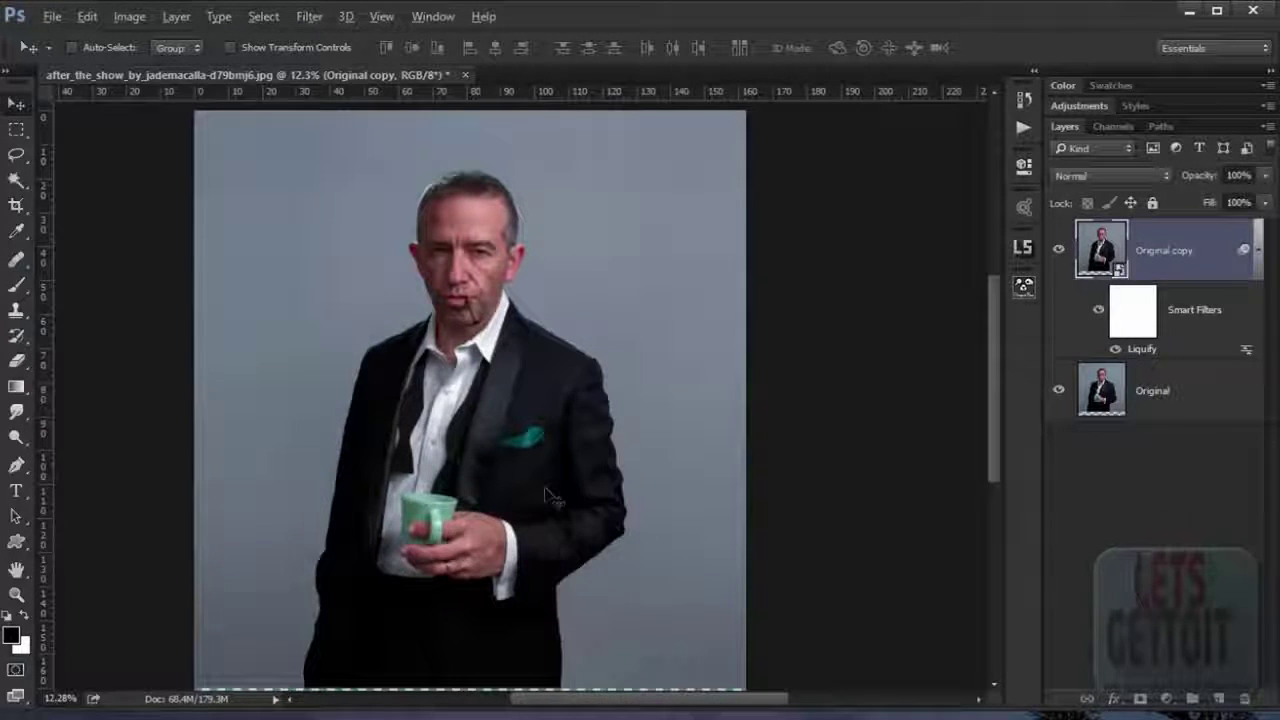
{"action": "key", "text": "ctrl+comma"}
{"action": "key", "text": "ctrl+comma"}
Step: Navigate around the image, then reopen the Liquify smart filter on Original copy
{"action": "scroll", "coordinate": [548, 497], "scroll_direction": "up", "scroll_amount": 2}
{"action": "scroll", "coordinate": [548, 497], "scroll_direction": "up", "scroll_amount": 3}
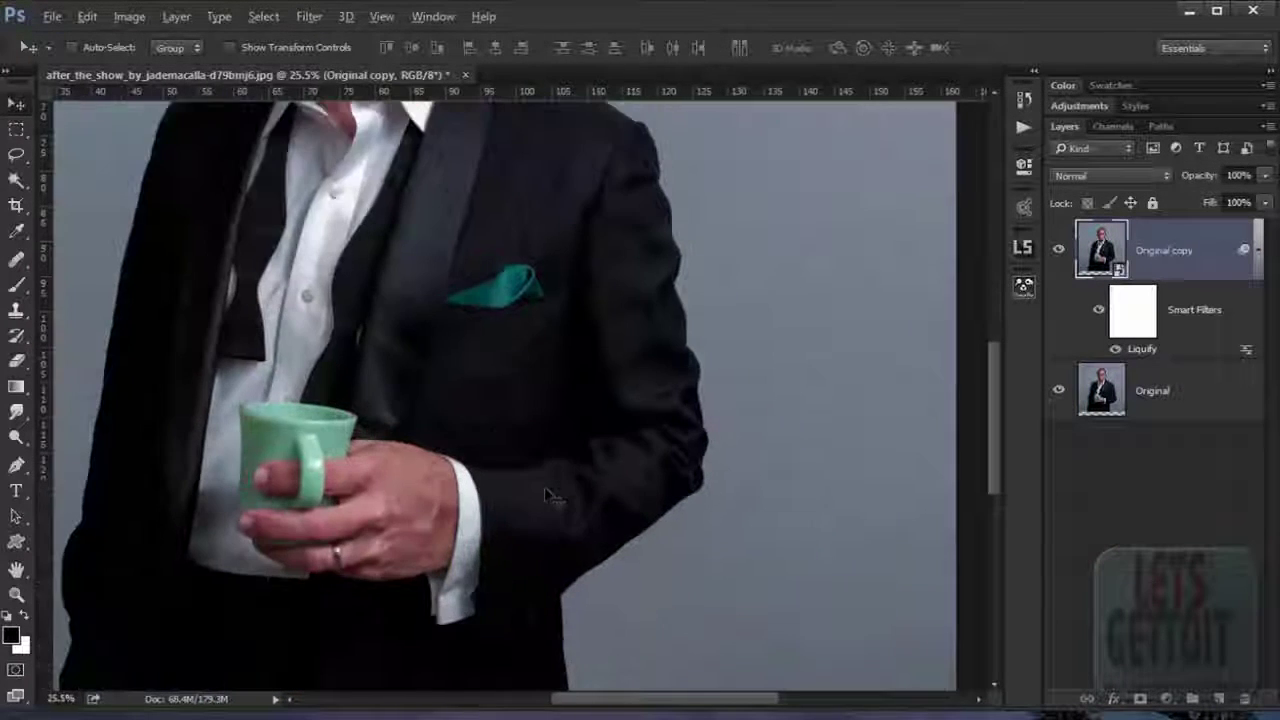
{"action": "scroll", "coordinate": [548, 497], "scroll_direction": "up", "scroll_amount": 2}
{"action": "scroll", "coordinate": [548, 497], "scroll_direction": "up", "scroll_amount": 2}
{"action": "scroll", "coordinate": [548, 497], "scroll_direction": "up", "scroll_amount": 2}
{"action": "scroll", "coordinate": [548, 497], "scroll_direction": "up", "scroll_amount": 2}
{"action": "scroll", "coordinate": [548, 497], "scroll_direction": "up", "scroll_amount": 1}
{"action": "scroll", "coordinate": [548, 497], "scroll_direction": "up", "scroll_amount": 4}
{"action": "scroll", "coordinate": [544, 486], "scroll_direction": "up", "scroll_amount": 1}
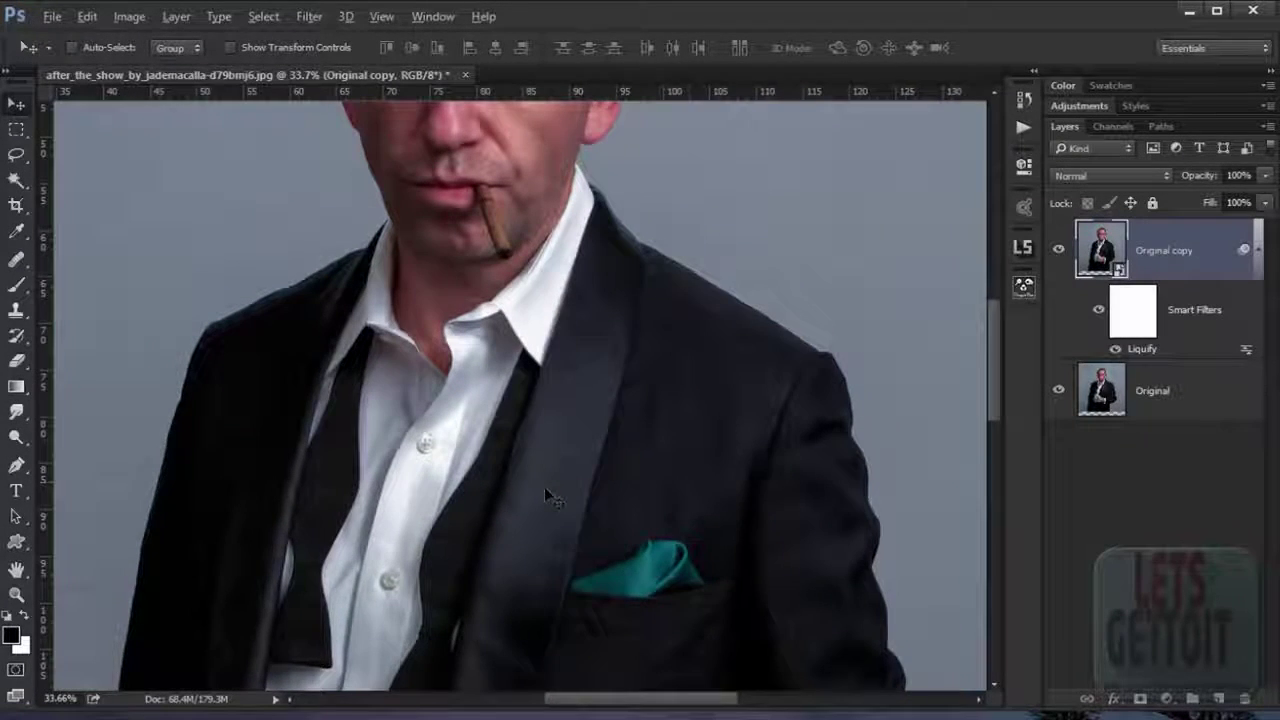
{"action": "scroll", "coordinate": [544, 486], "scroll_direction": "up", "scroll_amount": 3}
{"action": "scroll", "coordinate": [544, 486], "scroll_direction": "right", "scroll_amount": 1}
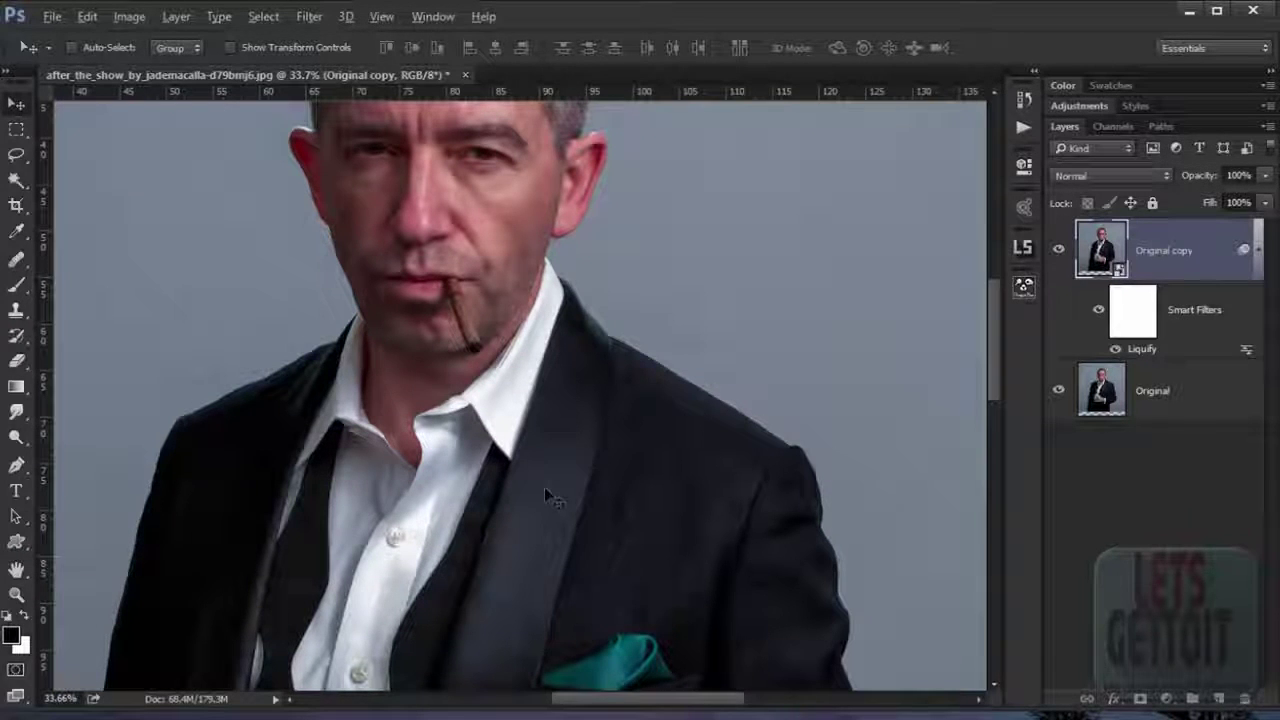
{"action": "scroll", "coordinate": [548, 493], "scroll_direction": "down", "scroll_amount": 2}
{"action": "scroll", "coordinate": [548, 493], "scroll_direction": "down", "scroll_amount": 2}
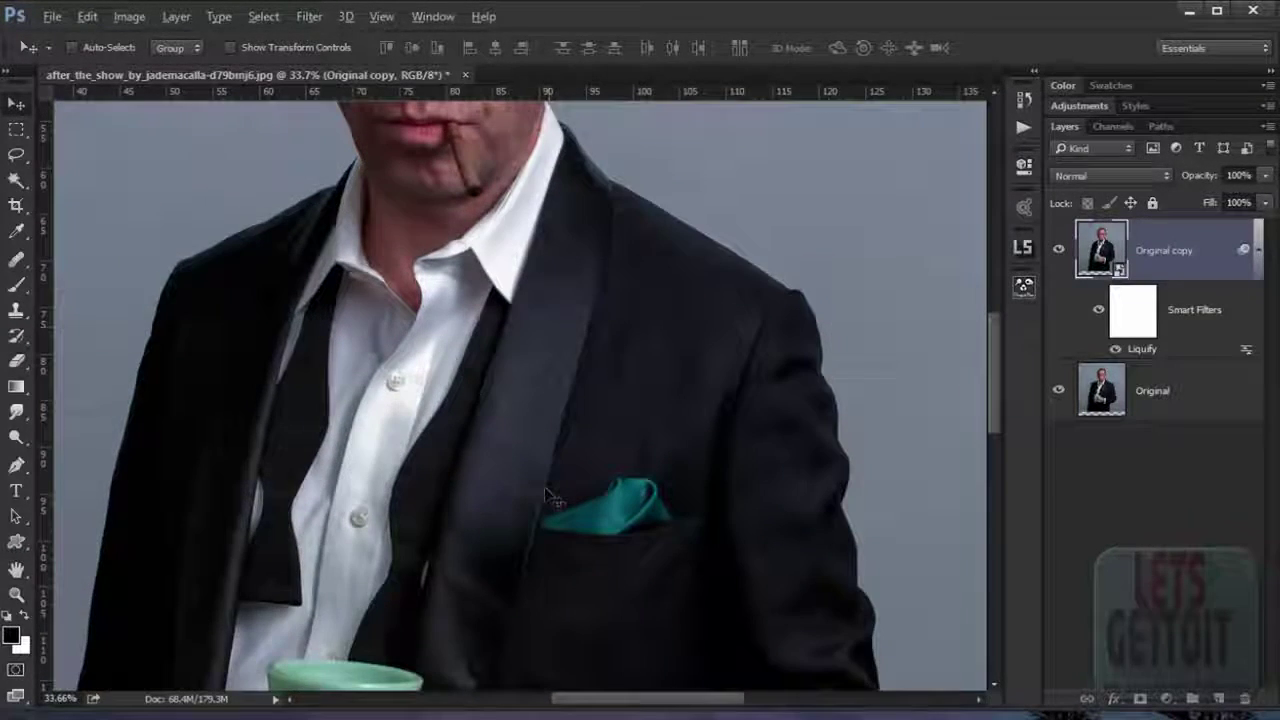
{"action": "scroll", "coordinate": [548, 493], "scroll_direction": "up", "scroll_amount": 2}
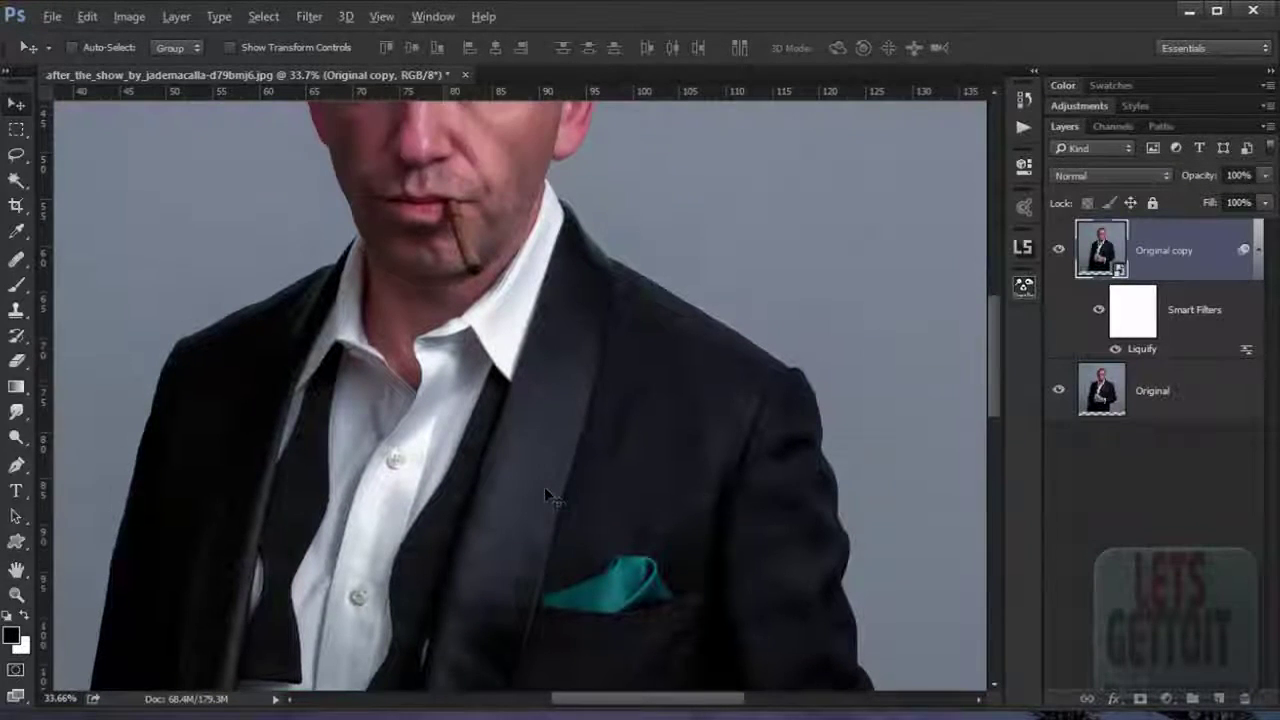
{"action": "scroll", "coordinate": [548, 493], "scroll_direction": "up", "scroll_amount": 2}
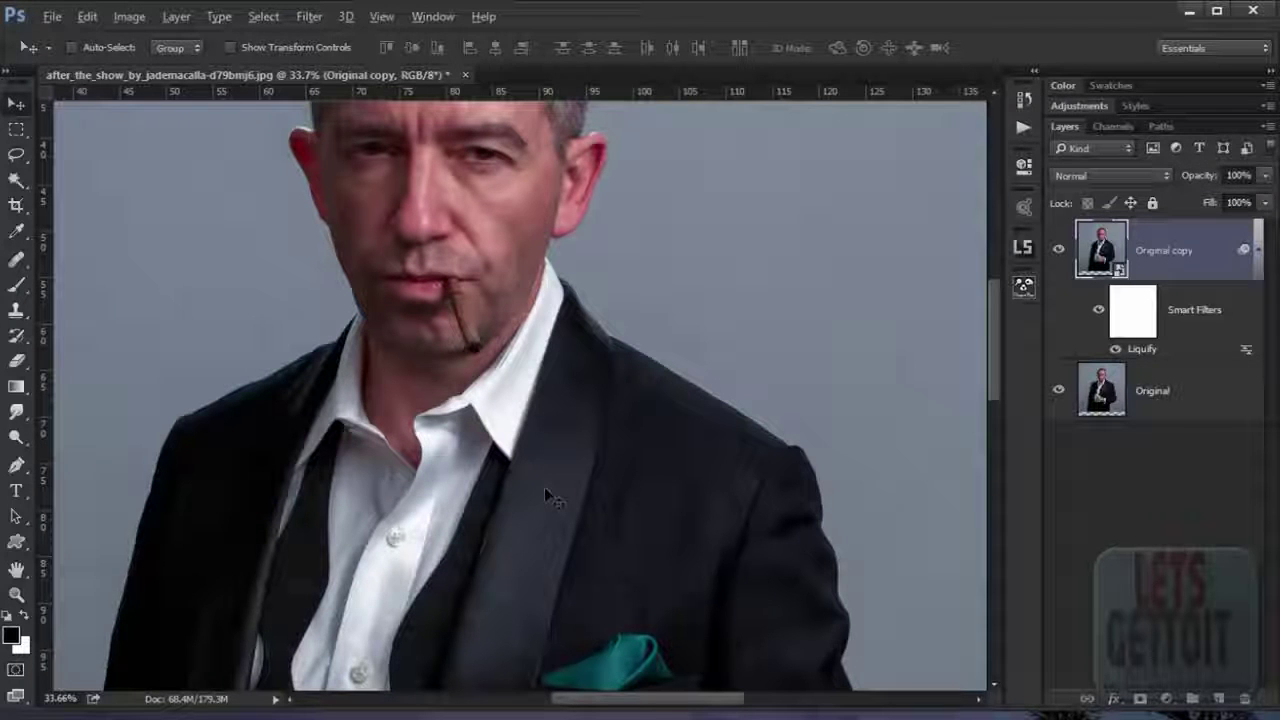
{"action": "scroll", "coordinate": [544, 487], "scroll_direction": "down", "scroll_amount": 2}
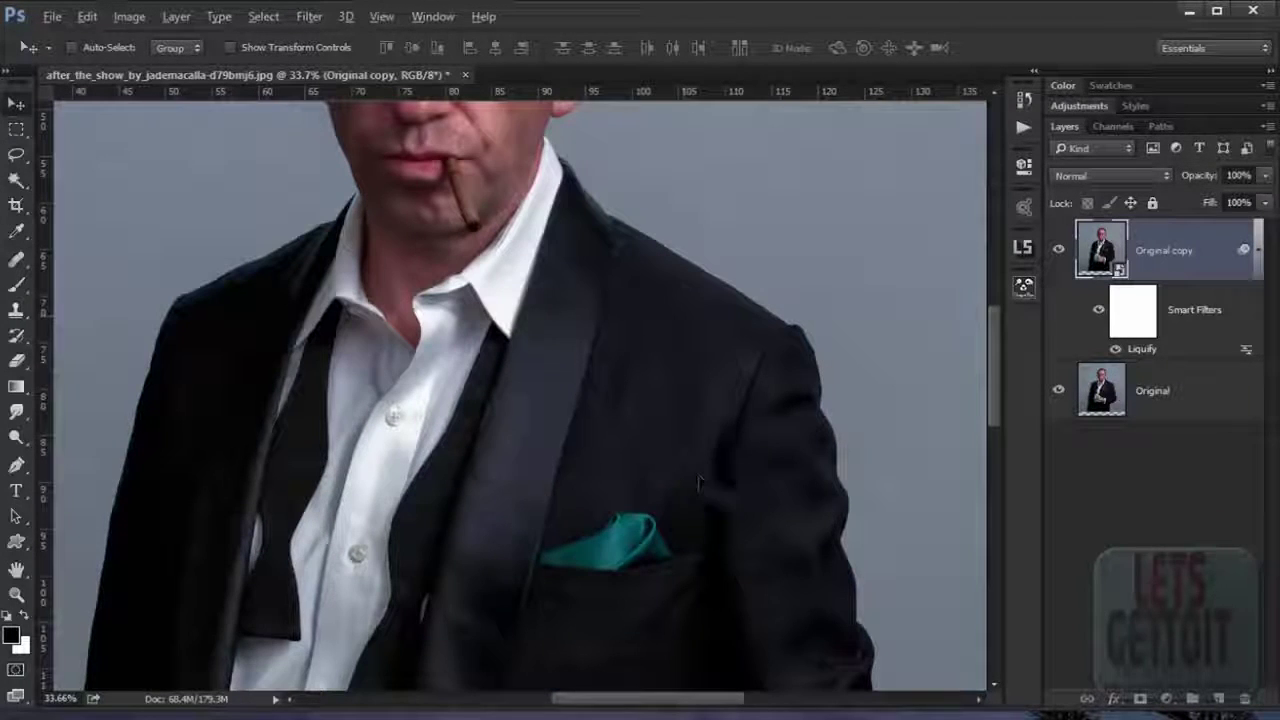
{"action": "scroll", "coordinate": [705, 435], "scroll_direction": "down", "scroll_amount": 3}
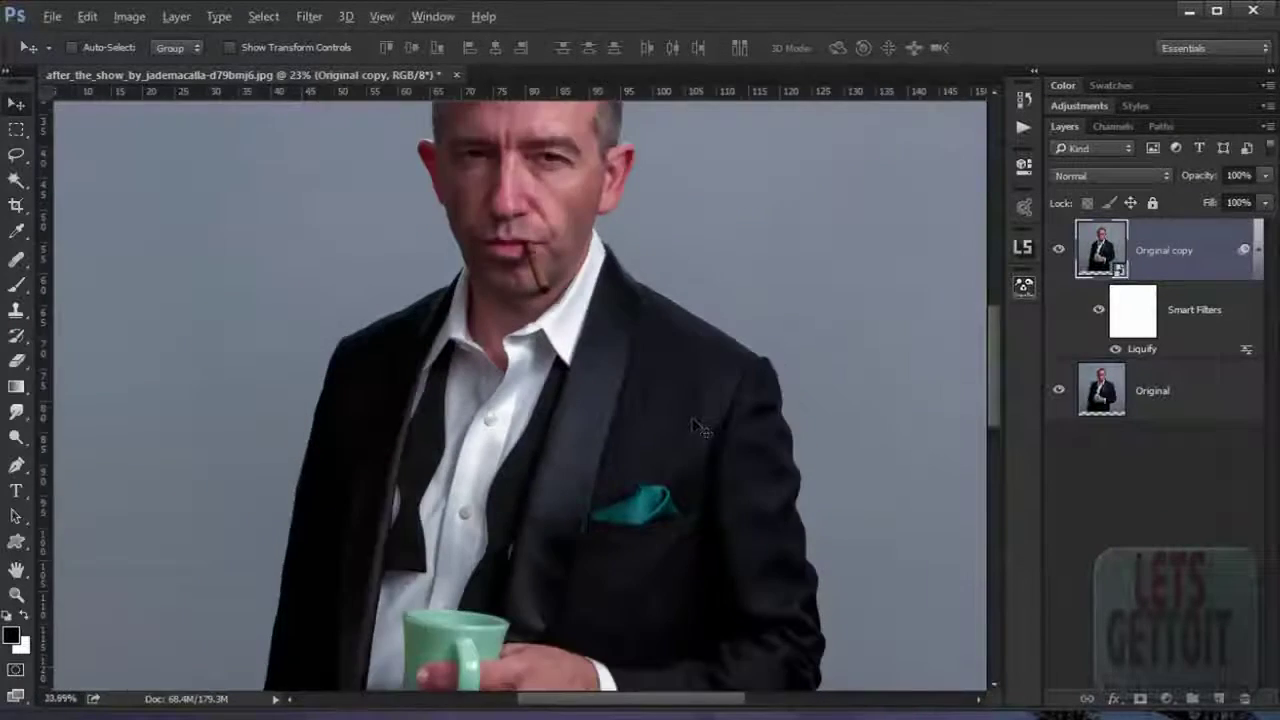
{"action": "double_click", "coordinate": [1139, 350]}
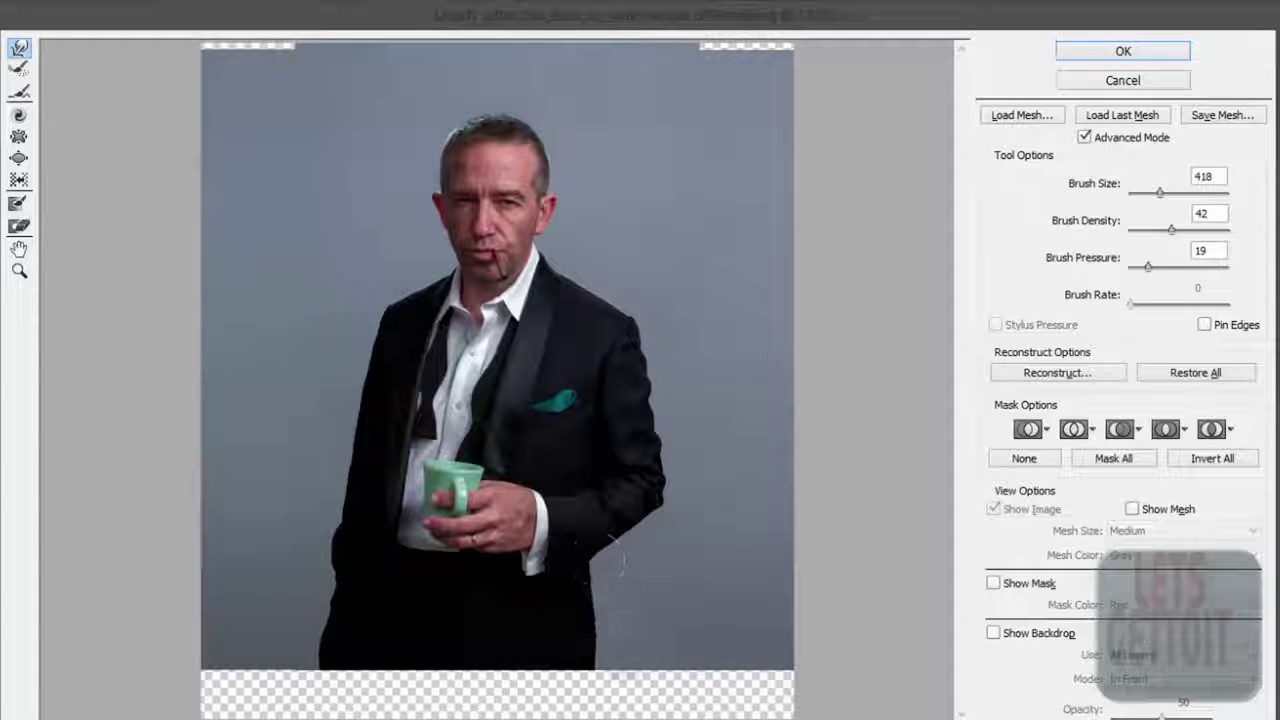
Step: Zoom in and warp the jacket's lower right hem inward
{"action": "key", "text": "ctrl+plus"}
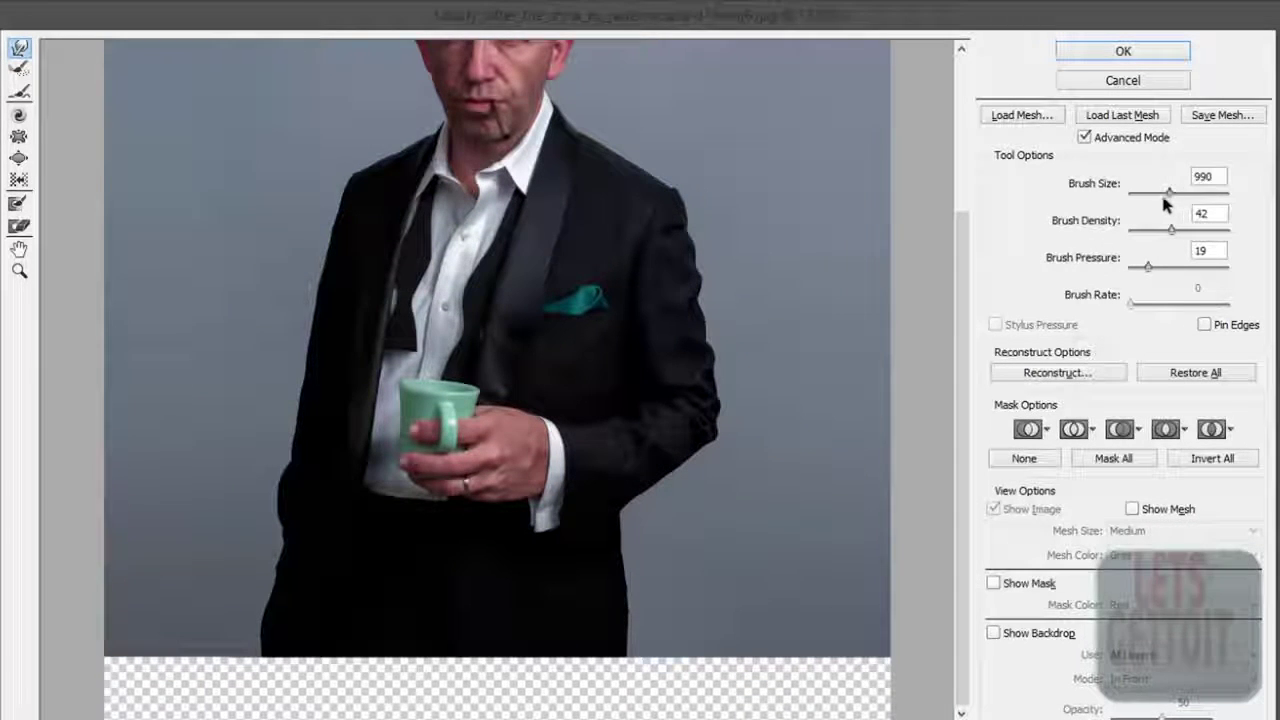
{"action": "left_click_drag", "start_coordinate": [652, 607], "coordinate": [637, 627]}
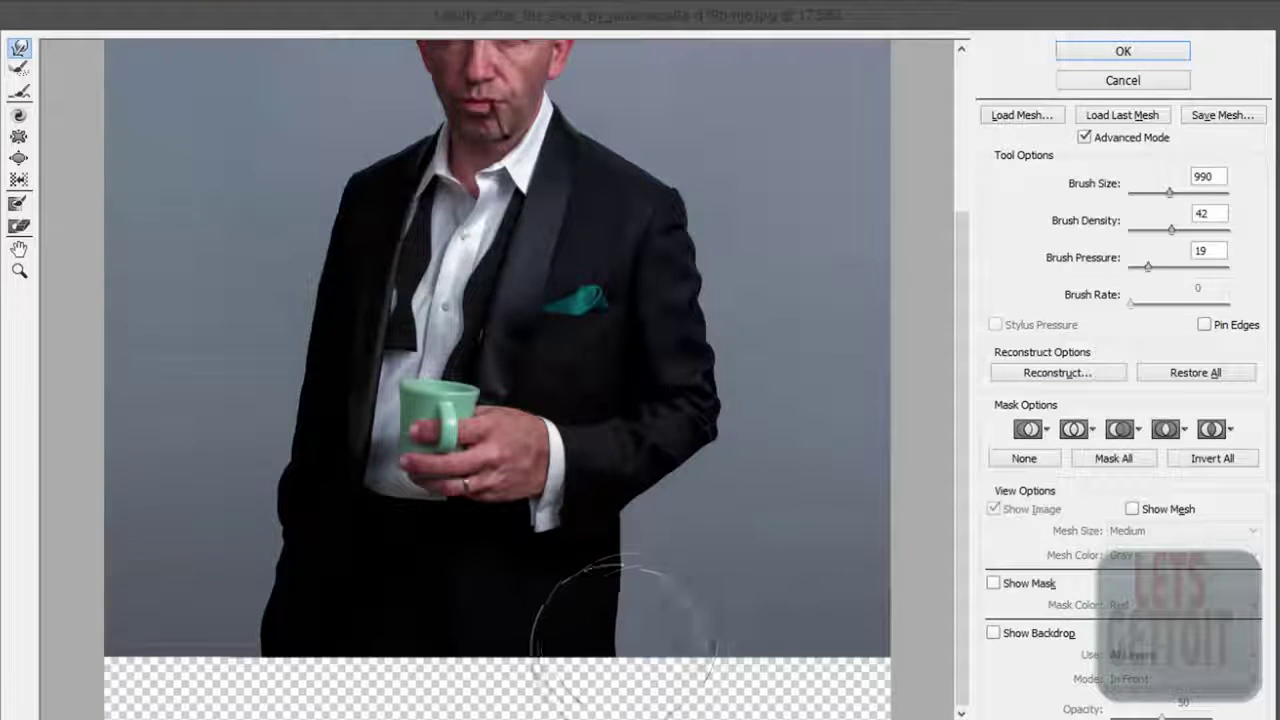
{"action": "mouse_move", "coordinate": [637, 632]}
{"action": "left_mouse_down"}
{"action": "mouse_move", "coordinate": [659, 567]}
{"action": "mouse_move", "coordinate": [622, 636]}
{"action": "mouse_move", "coordinate": [645, 546]}
{"action": "mouse_move", "coordinate": [614, 600]}
{"action": "mouse_move", "coordinate": [645, 640]}
{"action": "left_mouse_up"}
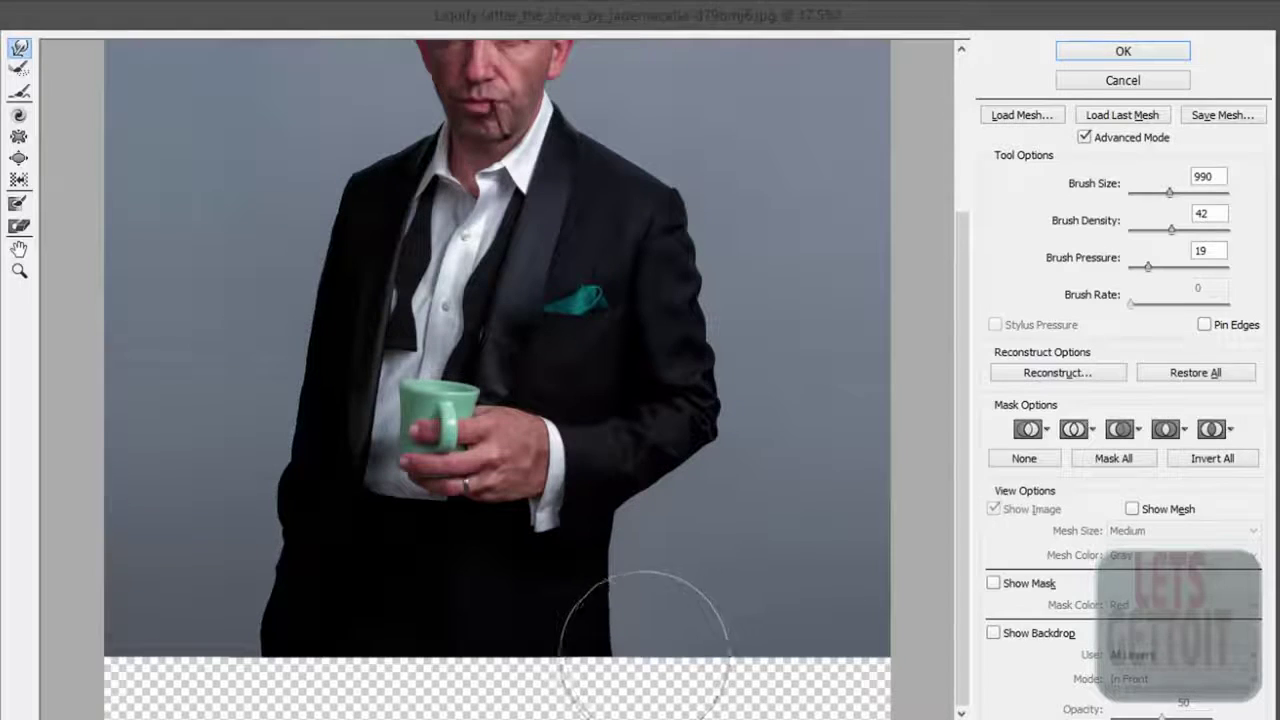
Step: Push and smooth the jacket's lower left edge inward with a size-990 brush
{"action": "mouse_move", "coordinate": [280, 557]}
{"action": "left_mouse_down"}
{"action": "mouse_move", "coordinate": [240, 603]}
{"action": "mouse_move", "coordinate": [271, 628]}
{"action": "mouse_move", "coordinate": [243, 614]}
{"action": "mouse_move", "coordinate": [265, 622]}
{"action": "mouse_move", "coordinate": [234, 563]}
{"action": "mouse_move", "coordinate": [246, 629]}
{"action": "mouse_move", "coordinate": [229, 623]}
{"action": "mouse_move", "coordinate": [255, 579]}
{"action": "mouse_move", "coordinate": [251, 457]}
{"action": "mouse_move", "coordinate": [265, 420]}
{"action": "mouse_move", "coordinate": [243, 463]}
{"action": "mouse_move", "coordinate": [263, 500]}
{"action": "mouse_move", "coordinate": [257, 451]}
{"action": "mouse_move", "coordinate": [278, 398]}
{"action": "mouse_move", "coordinate": [262, 392]}
{"action": "left_mouse_up"}
{"action": "mouse_move", "coordinate": [277, 318]}
{"action": "left_mouse_down"}
{"action": "mouse_move", "coordinate": [286, 257]}
{"action": "mouse_move", "coordinate": [257, 300]}
{"action": "mouse_move", "coordinate": [262, 360]}
{"action": "mouse_move", "coordinate": [229, 400]}
{"action": "mouse_move", "coordinate": [247, 433]}
{"action": "left_mouse_up"}
{"action": "left_click_drag", "start_coordinate": [215, 538], "coordinate": [236, 638]}
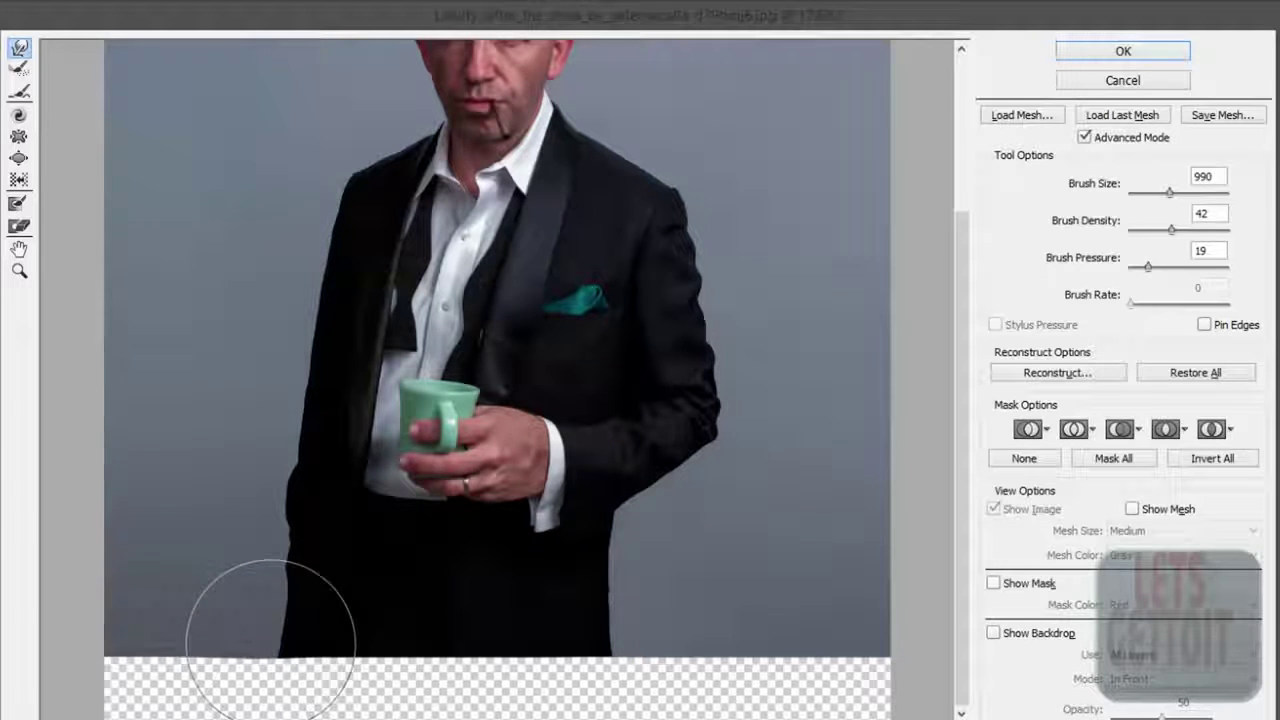
{"action": "left_click_drag", "start_coordinate": [250, 640], "coordinate": [251, 614]}
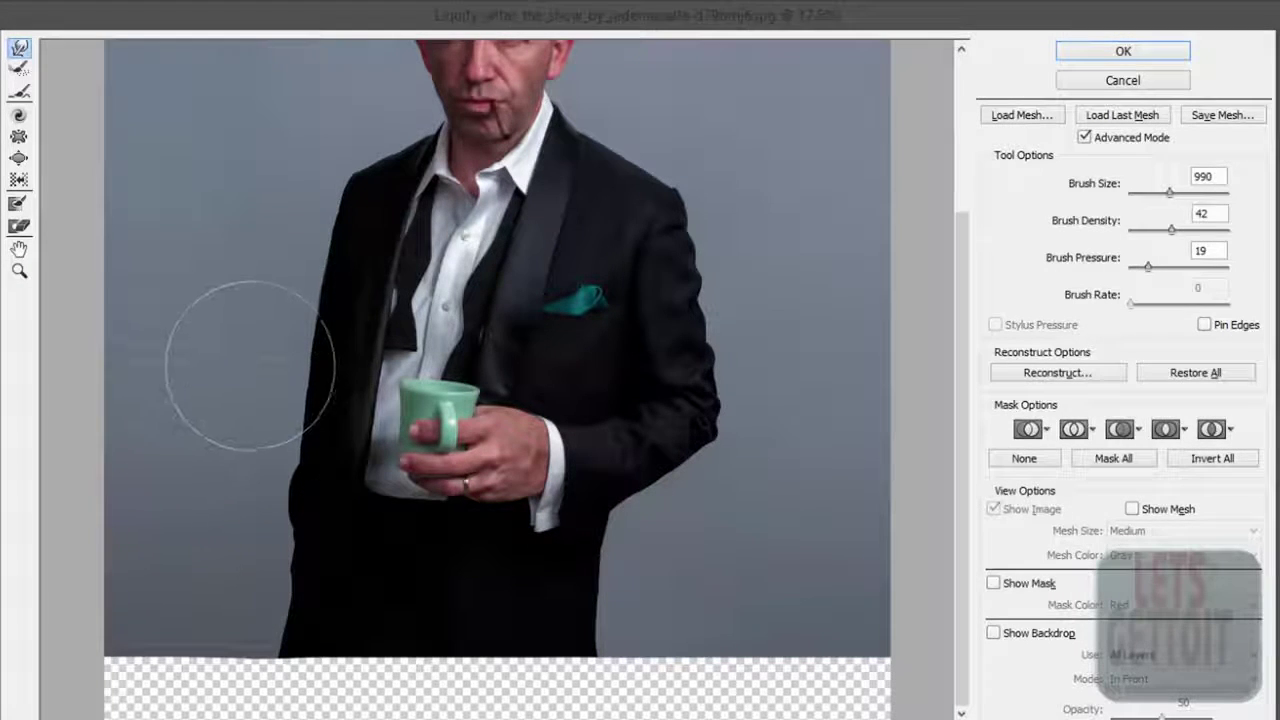
{"action": "mouse_move", "coordinate": [249, 455]}
{"action": "left_mouse_down"}
{"action": "mouse_move", "coordinate": [295, 618]}
{"action": "mouse_move", "coordinate": [280, 640]}
{"action": "left_mouse_up"}
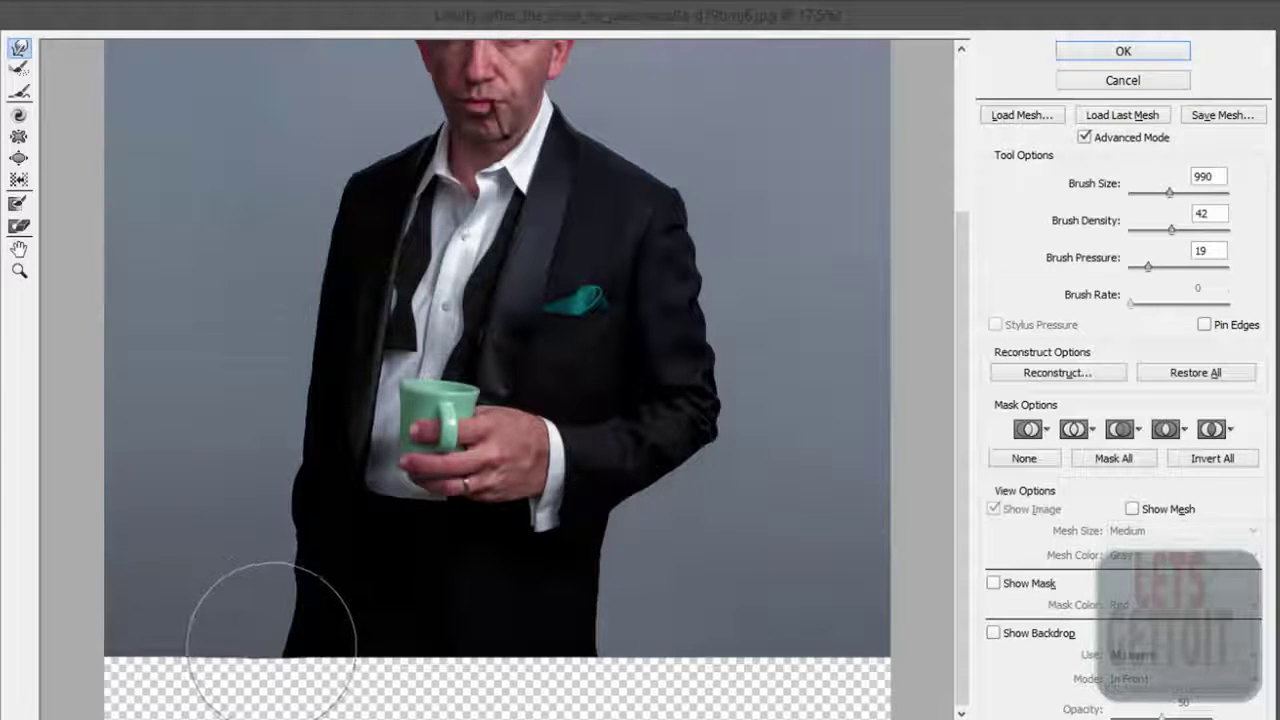
Step: Zoom in and Forward Warp the jacket's right edge near the hem inward
{"action": "scroll", "coordinate": [497, 650], "scroll_direction": "down", "scroll_amount": 1}
{"action": "scroll", "coordinate": [540, 620], "scroll_direction": "up", "scroll_amount": 2}
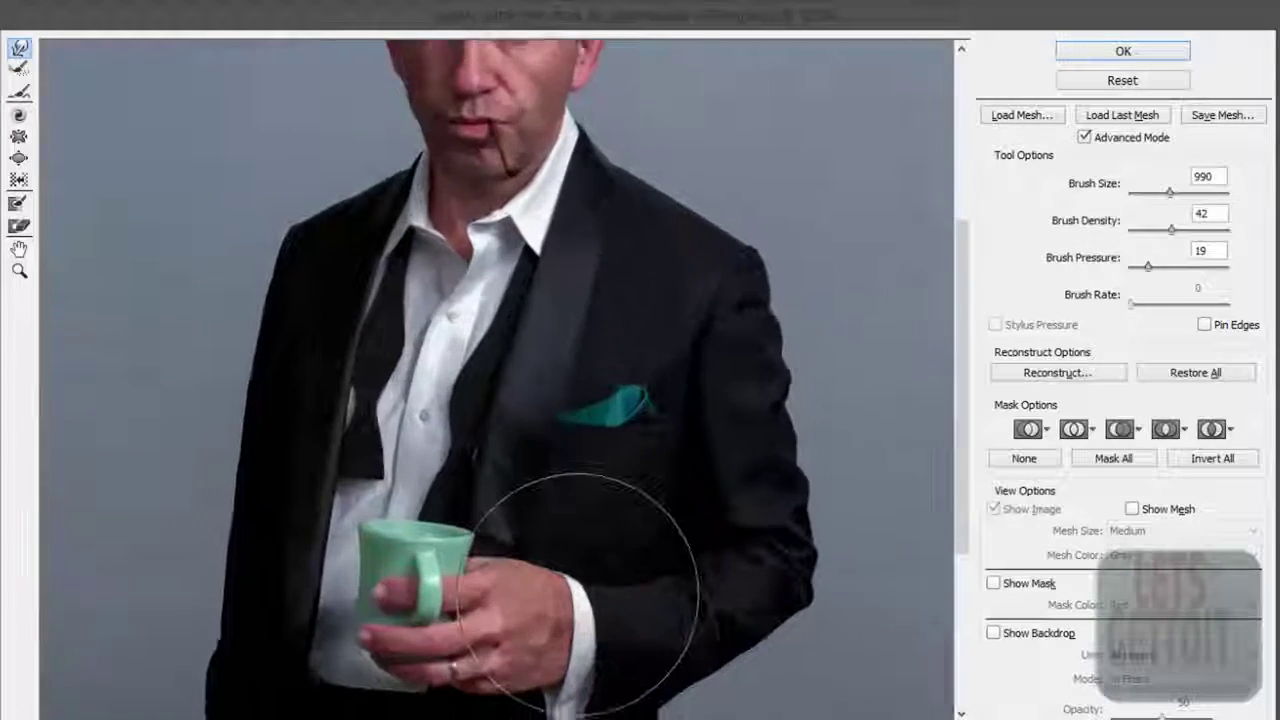
{"action": "scroll", "coordinate": [620, 590], "scroll_direction": "up", "scroll_amount": 1}
{"action": "scroll", "coordinate": [645, 605], "scroll_direction": "up", "scroll_amount": 1}
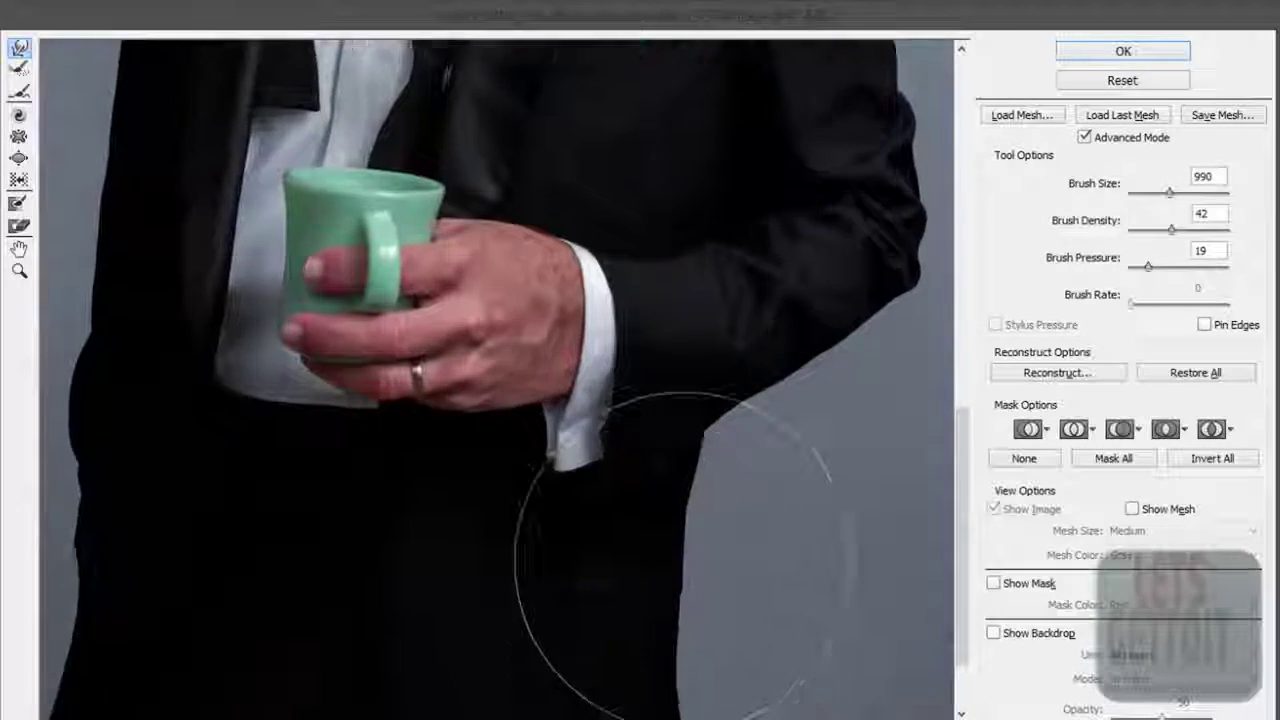
{"action": "scroll", "coordinate": [650, 580], "scroll_direction": "up", "scroll_amount": 1}
{"action": "scroll", "coordinate": [620, 550], "scroll_direction": "up", "scroll_amount": 1}
{"action": "scroll", "coordinate": [657, 493], "scroll_direction": "up", "scroll_amount": 1}
{"action": "left_click_drag", "start_coordinate": [657, 493], "coordinate": [554, 392]}
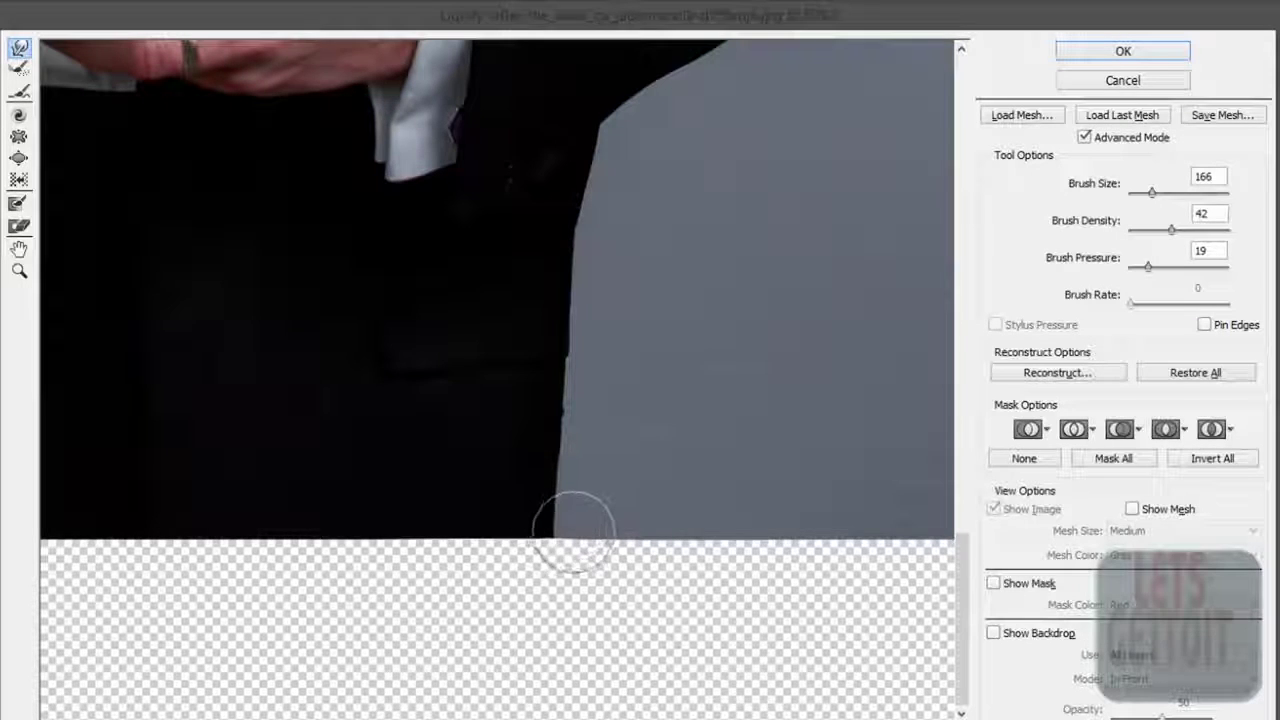
{"action": "mouse_move", "coordinate": [579, 398]}
{"action": "left_mouse_down"}
{"action": "mouse_move", "coordinate": [582, 413]}
{"action": "mouse_move", "coordinate": [583, 357]}
{"action": "left_mouse_up"}
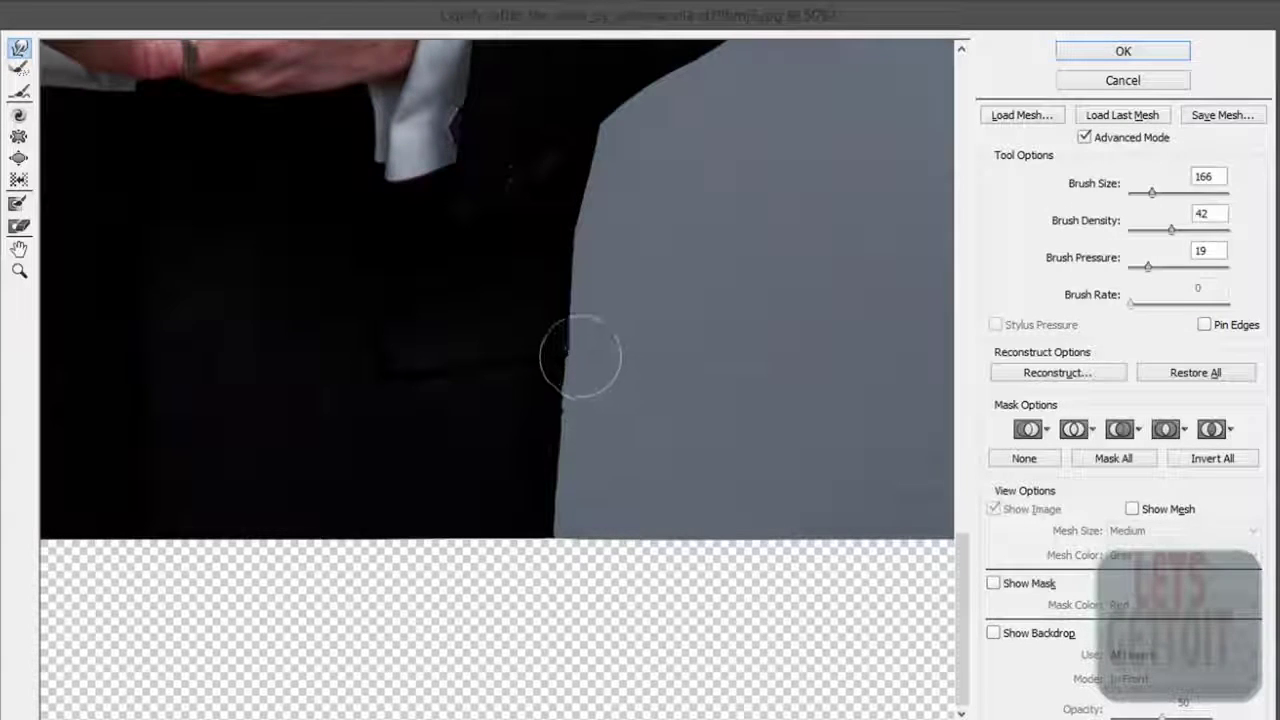
{"action": "left_click_drag", "start_coordinate": [597, 193], "coordinate": [615, 161]}
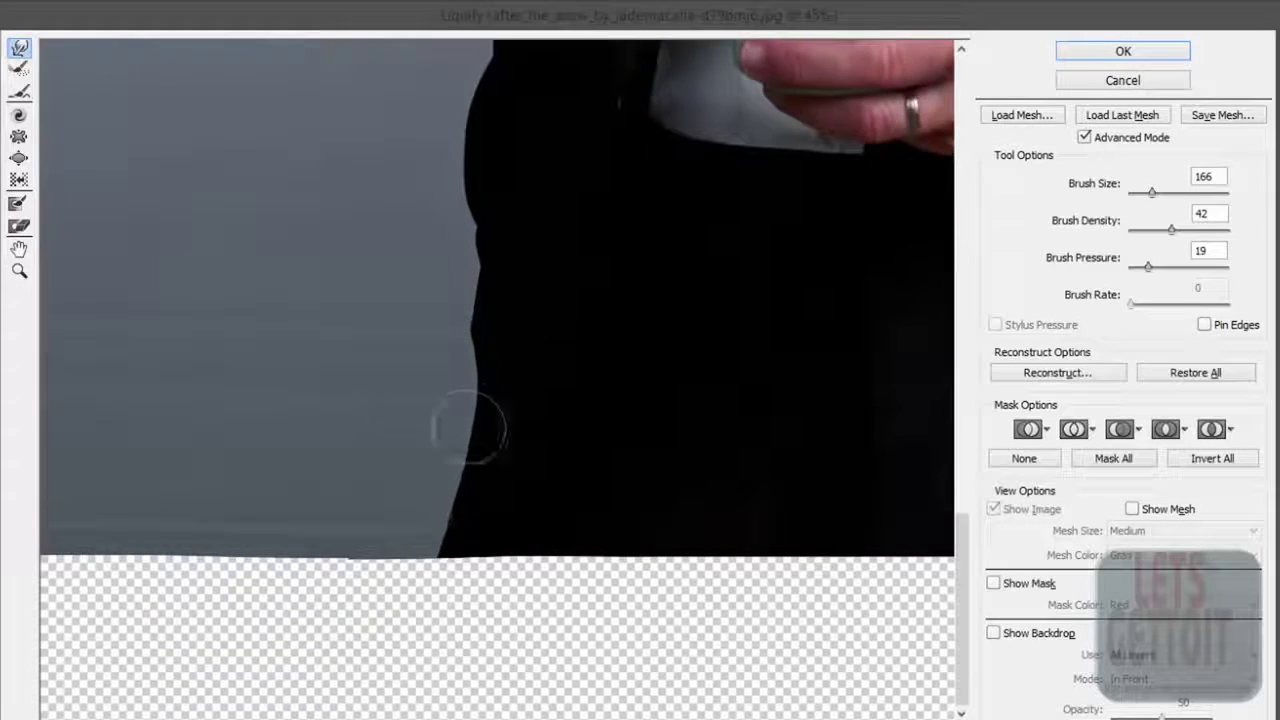
Step: Straighten the jacket's lower left edge and round off its bottom-left corner
{"action": "left_click_drag", "start_coordinate": [490, 526], "coordinate": [490, 459]}
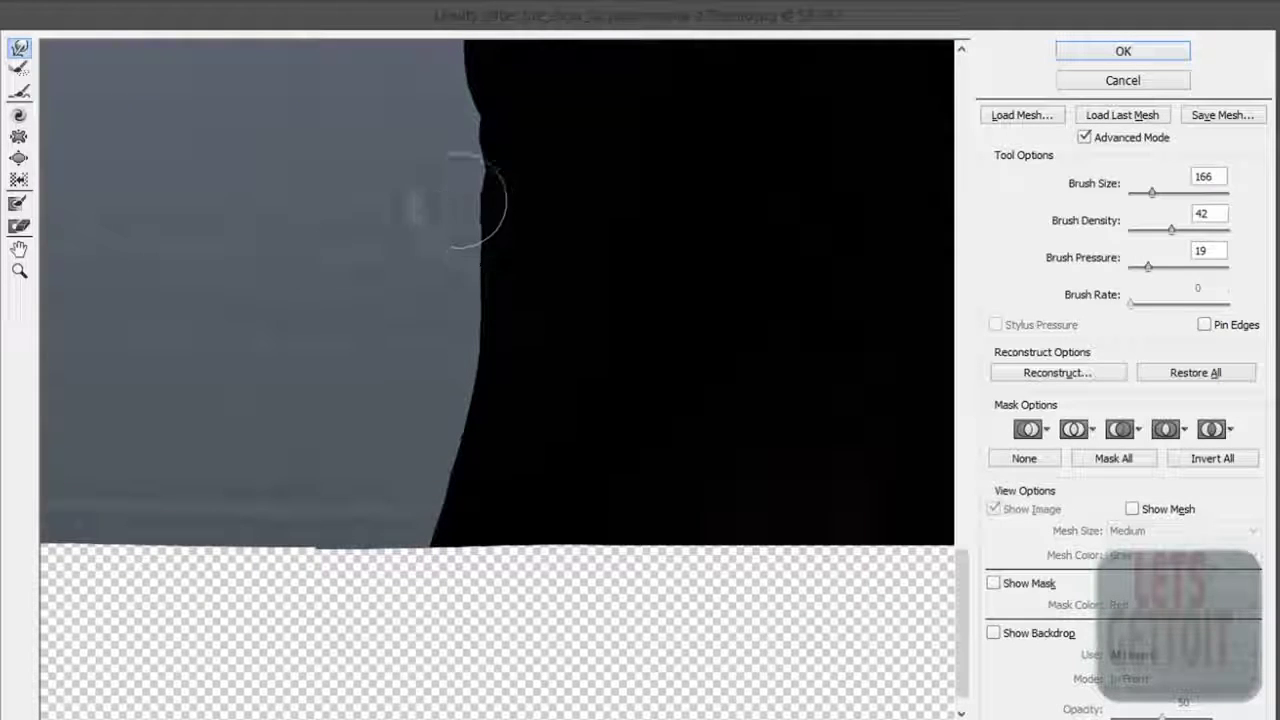
{"action": "mouse_move", "coordinate": [459, 346]}
{"action": "left_mouse_down"}
{"action": "mouse_move", "coordinate": [419, 518]}
{"action": "mouse_move", "coordinate": [440, 496]}
{"action": "left_mouse_up"}
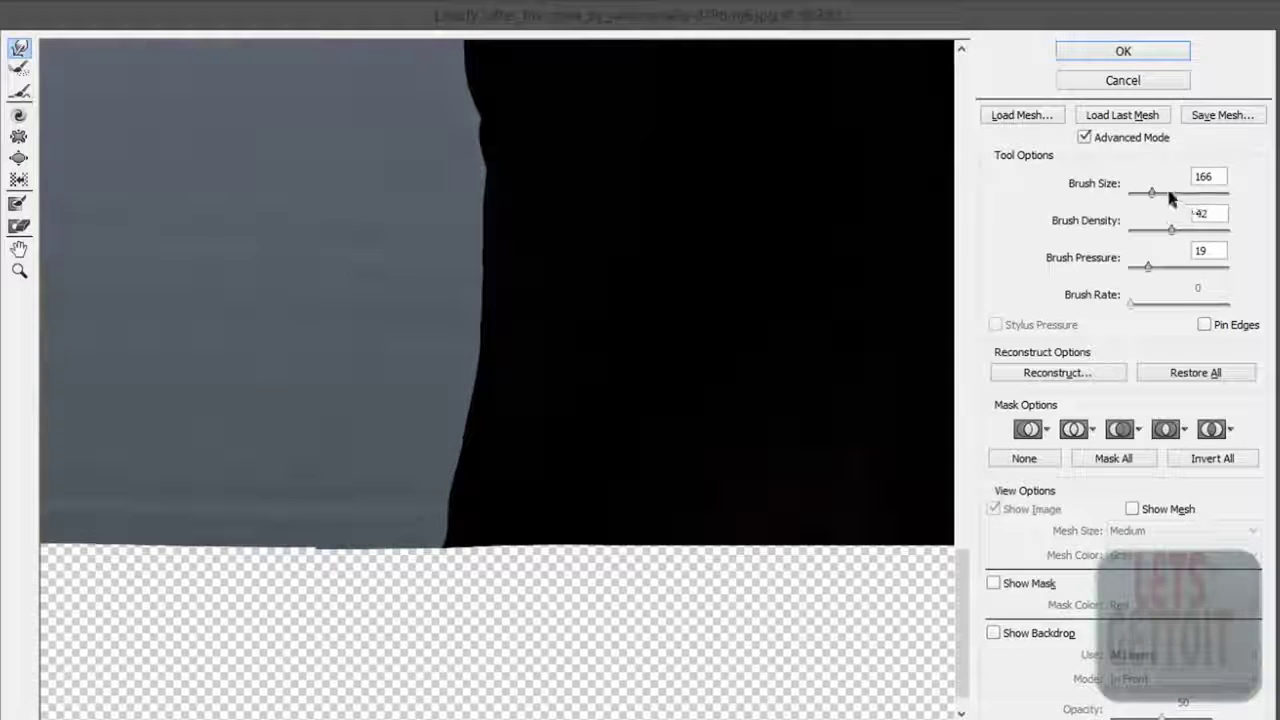
{"action": "left_click_drag", "start_coordinate": [466, 455], "coordinate": [460, 508]}
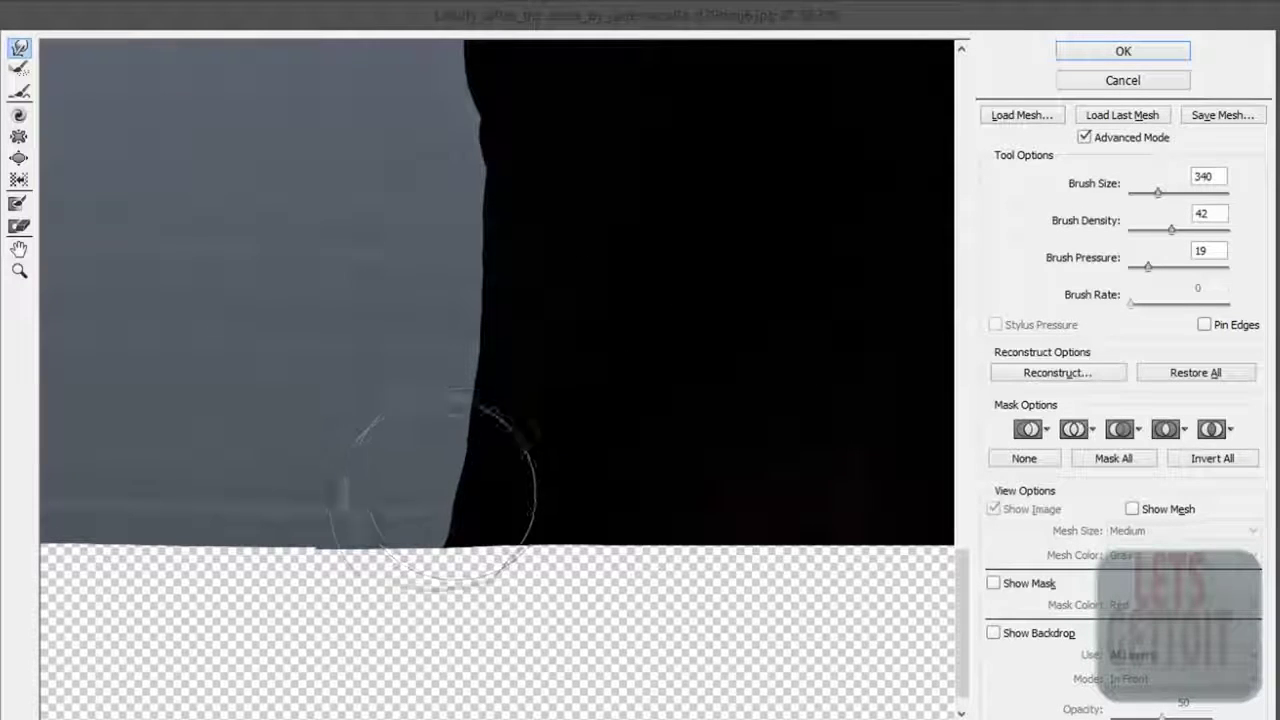
{"action": "mouse_move", "coordinate": [460, 508]}
{"action": "left_mouse_down"}
{"action": "mouse_move", "coordinate": [485, 545]}
{"action": "mouse_move", "coordinate": [436, 415]}
{"action": "mouse_move", "coordinate": [480, 380]}
{"action": "left_mouse_up"}
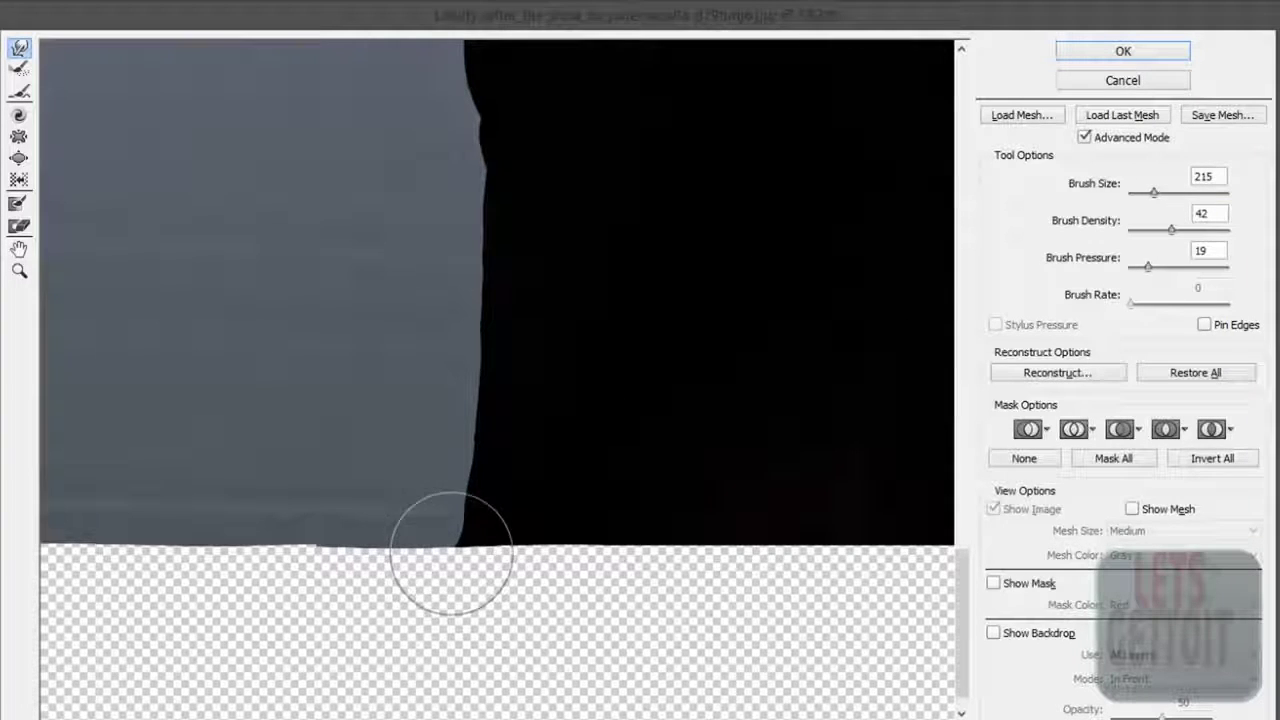
{"action": "mouse_move", "coordinate": [461, 508]}
{"action": "left_mouse_down"}
{"action": "mouse_move", "coordinate": [480, 529]}
{"action": "mouse_move", "coordinate": [443, 486]}
{"action": "mouse_move", "coordinate": [442, 518]}
{"action": "left_mouse_up"}
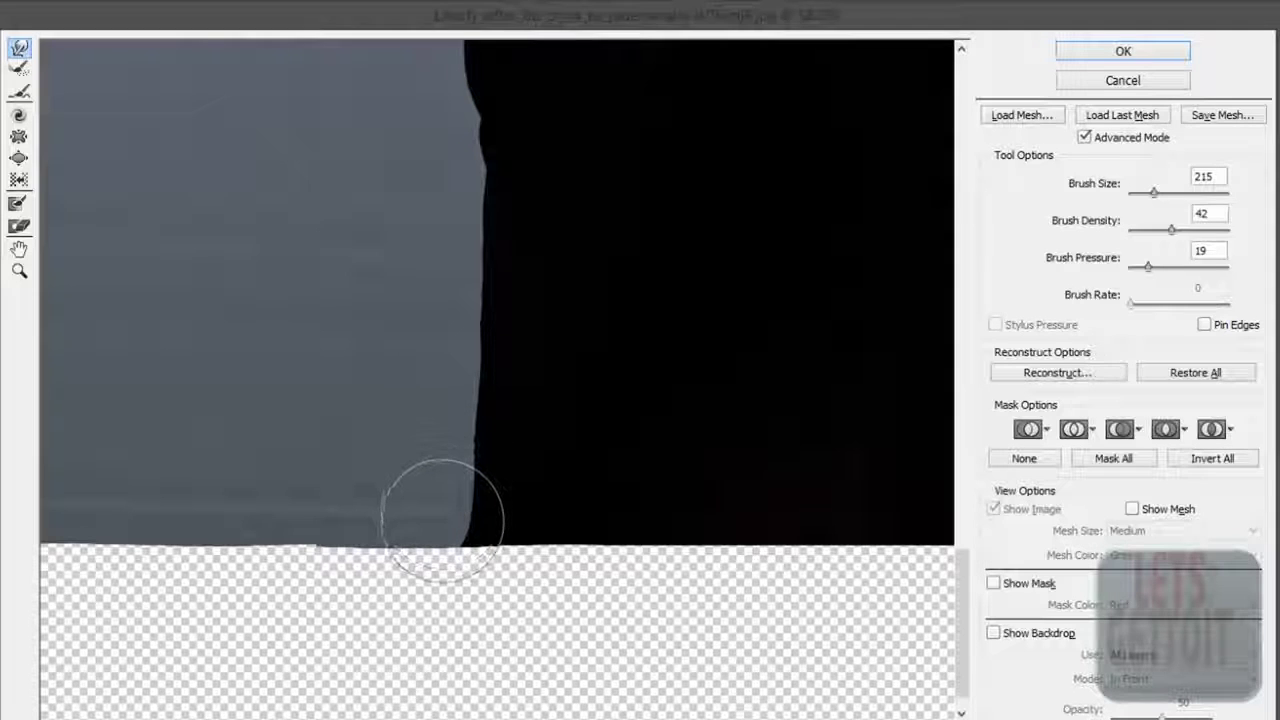
{"action": "scroll", "coordinate": [534, 486], "scroll_direction": "down", "scroll_amount": 3}
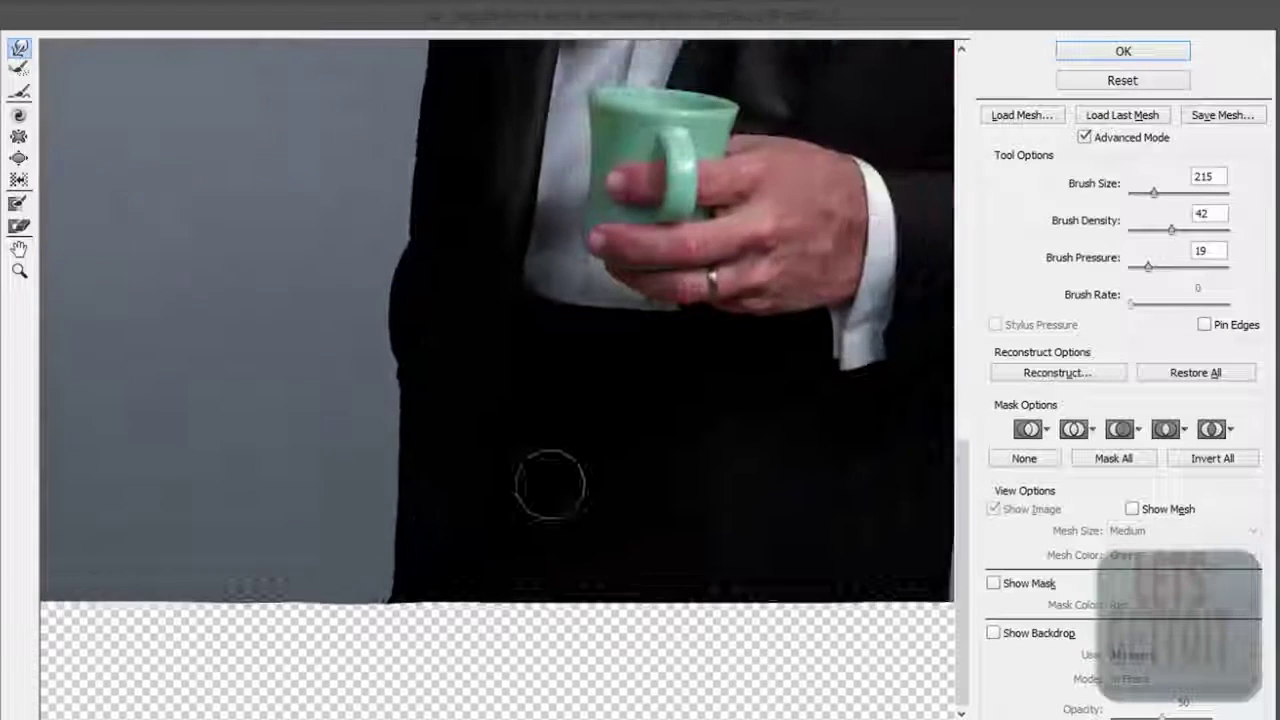
Step: Push in the bulge on the jacket sleeve's outer edge with the size-215 brush
{"action": "scroll", "coordinate": [562, 497], "scroll_direction": "down", "scroll_amount": 2}
{"action": "scroll", "coordinate": [486, 543], "scroll_direction": "down", "scroll_amount": 1}
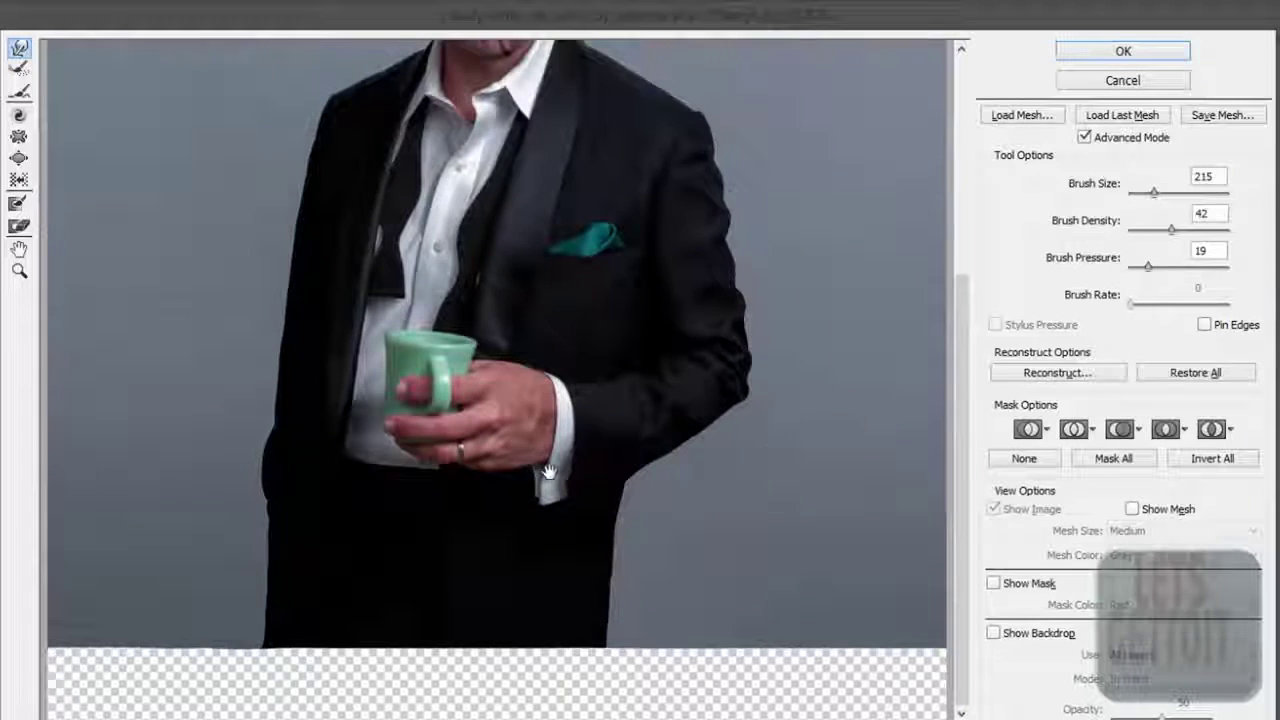
{"action": "scroll", "coordinate": [486, 543], "scroll_direction": "up", "scroll_amount": 3}
{"action": "scroll", "coordinate": [757, 357], "scroll_direction": "up", "scroll_amount": 1}
{"action": "scroll", "coordinate": [857, 371], "scroll_direction": "up", "scroll_amount": 1}
{"action": "scroll", "coordinate": [629, 414], "scroll_direction": "up", "scroll_amount": 1}
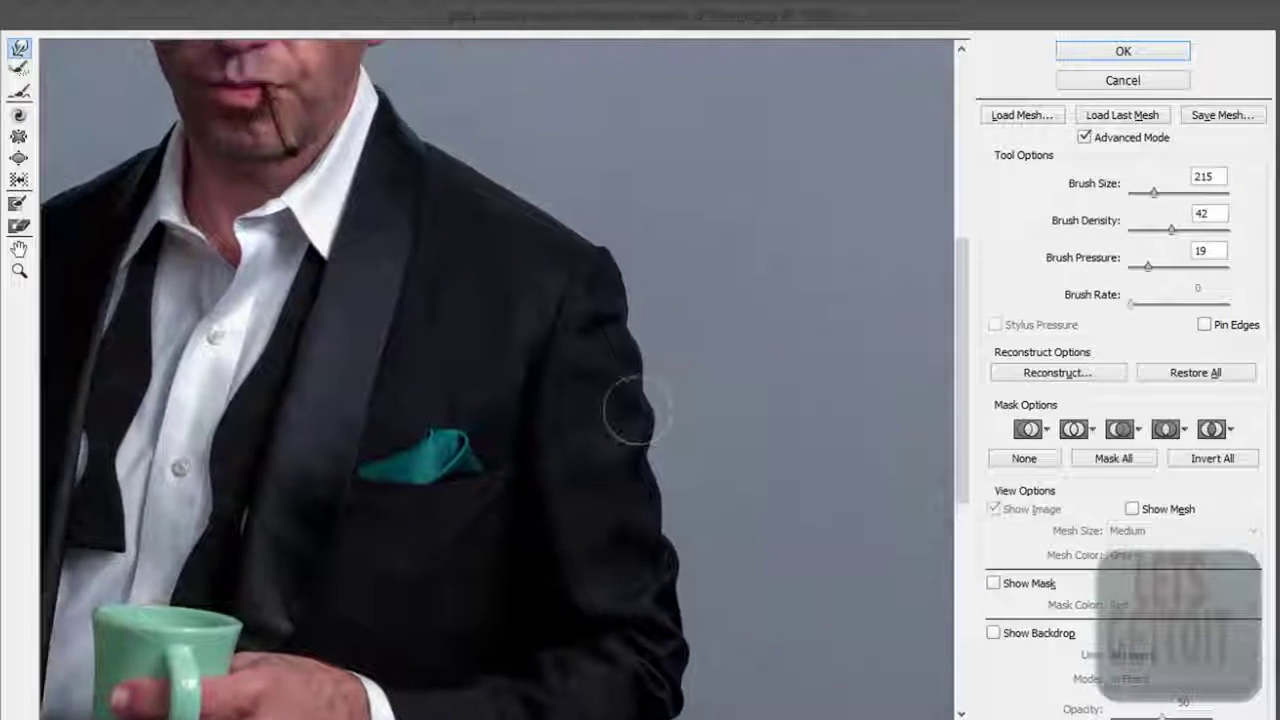
{"action": "scroll", "coordinate": [690, 428], "scroll_direction": "up", "scroll_amount": 1}
{"action": "scroll", "coordinate": [648, 480], "scroll_direction": "up", "scroll_amount": 1}
{"action": "left_click_drag", "start_coordinate": [620, 467], "coordinate": [594, 429]}
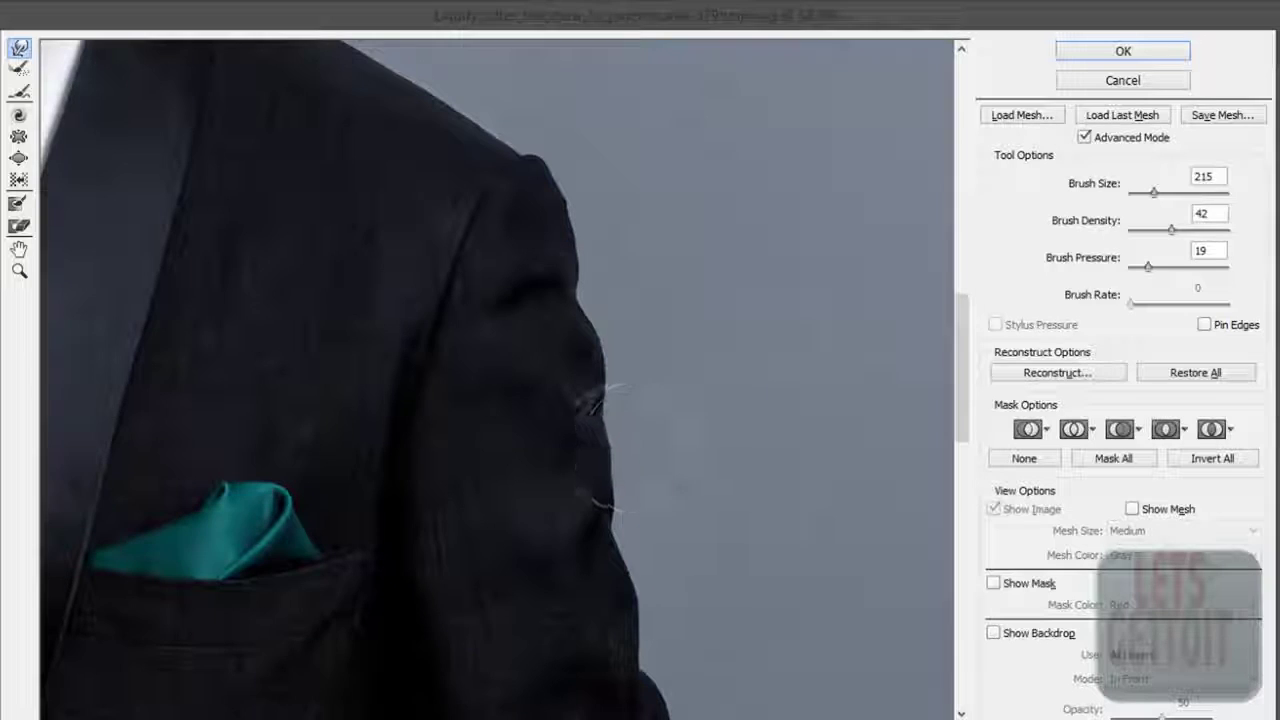
{"action": "left_click_drag", "start_coordinate": [639, 472], "coordinate": [617, 443]}
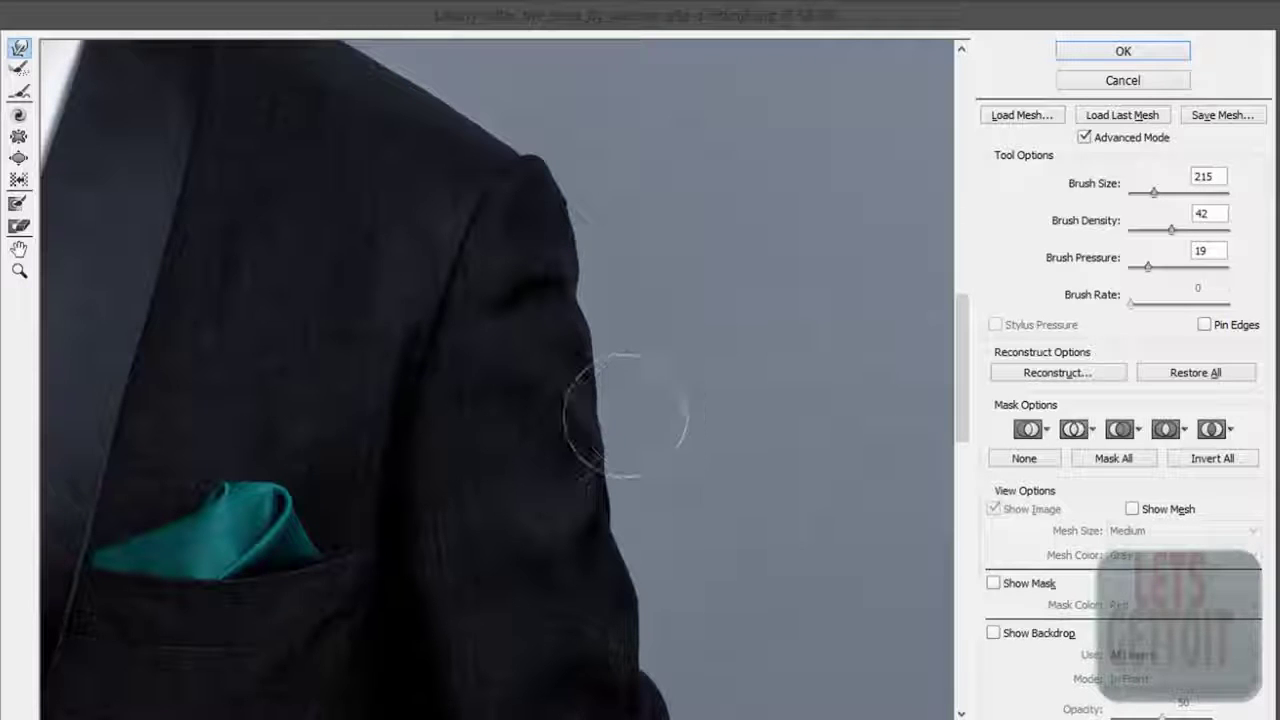
{"action": "left_click_drag", "start_coordinate": [665, 556], "coordinate": [640, 495]}
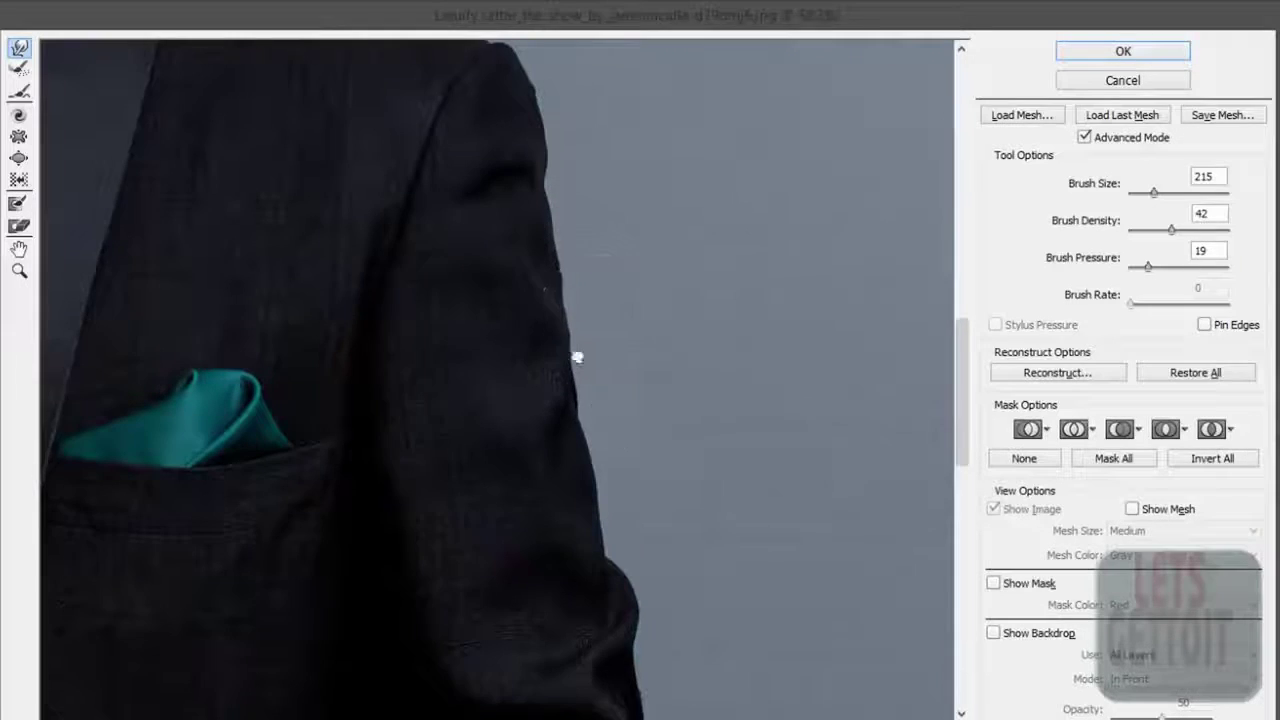
Step: Reshape and smooth the sleeve edge near the elbow inward
{"action": "scroll", "coordinate": [603, 409], "scroll_direction": "down", "scroll_amount": 3}
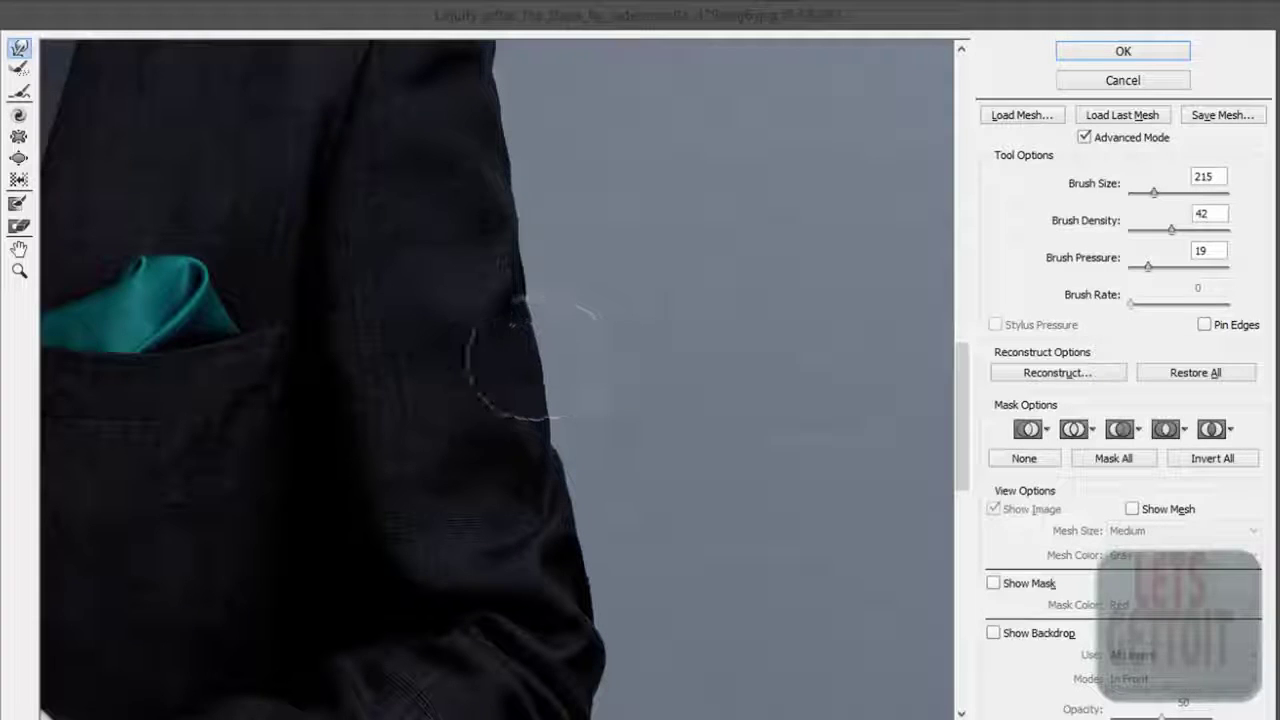
{"action": "scroll", "coordinate": [535, 312], "scroll_direction": "down", "scroll_amount": 2}
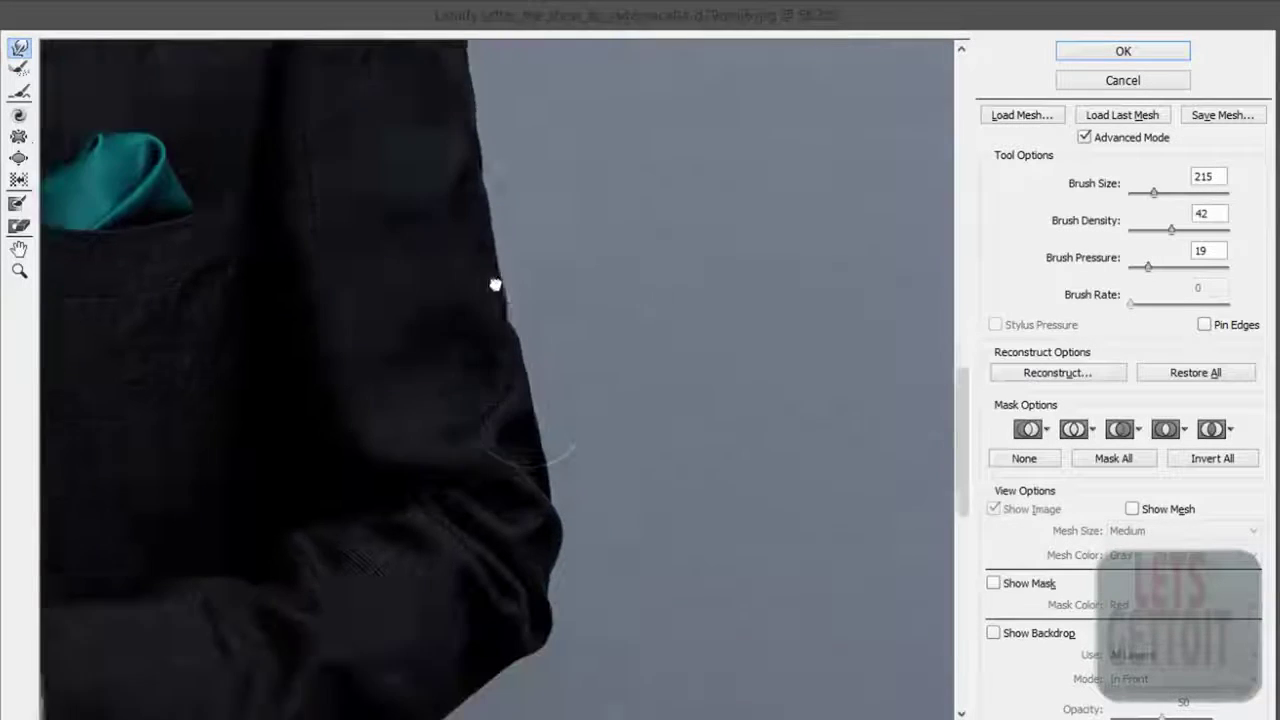
{"action": "scroll", "coordinate": [497, 286], "scroll_direction": "down", "scroll_amount": 2}
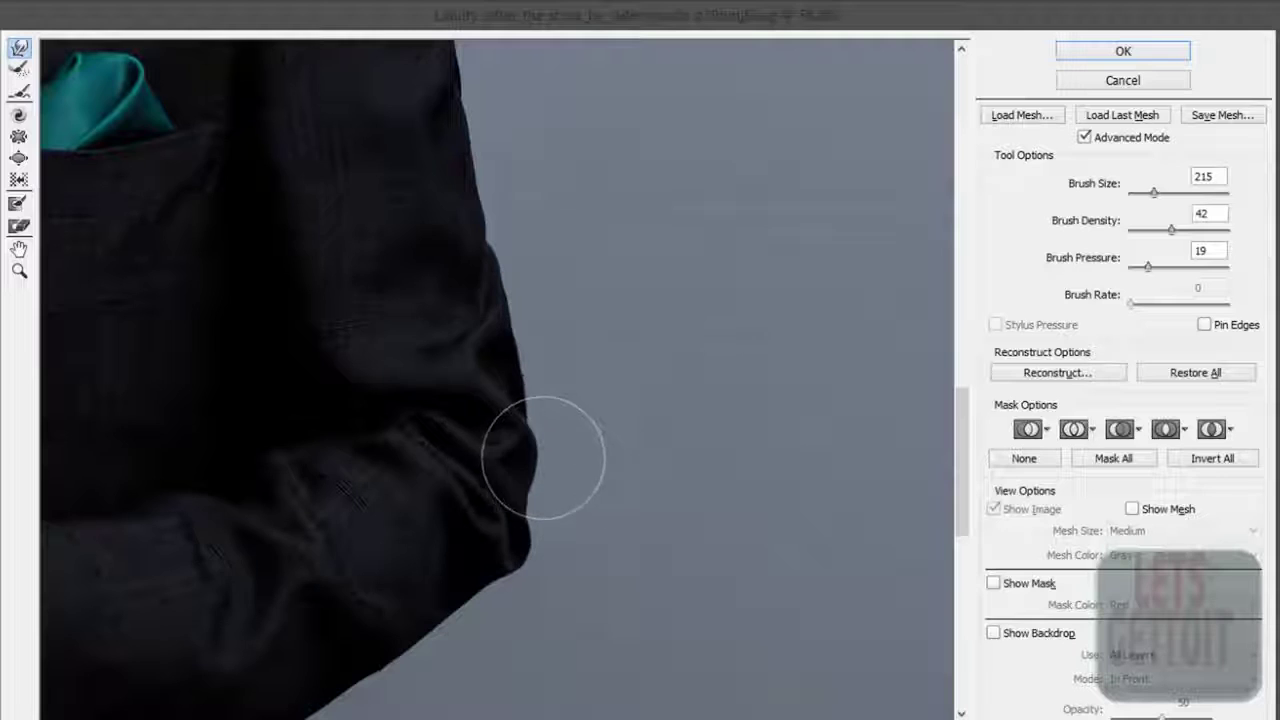
{"action": "scroll", "coordinate": [550, 470], "scroll_direction": "down", "scroll_amount": 2}
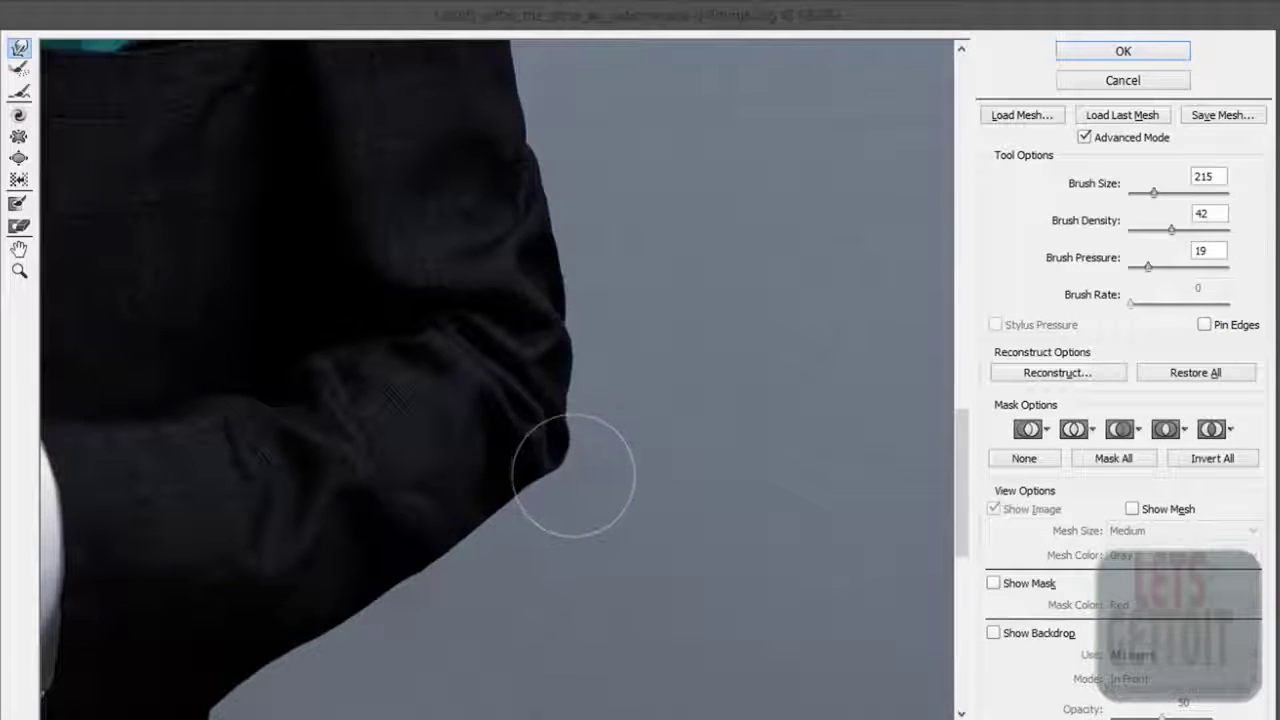
{"action": "scroll", "coordinate": [503, 486], "scroll_direction": "down", "scroll_amount": 2}
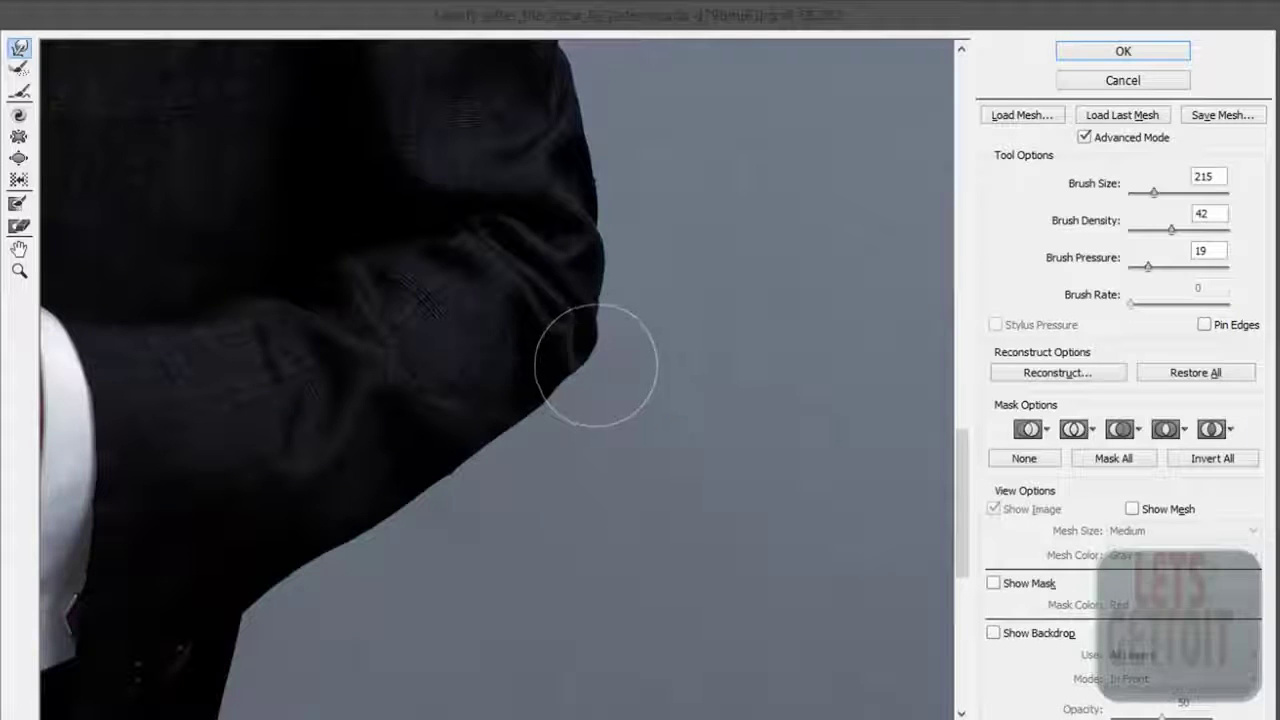
{"action": "left_click_drag", "start_coordinate": [600, 380], "coordinate": [537, 408]}
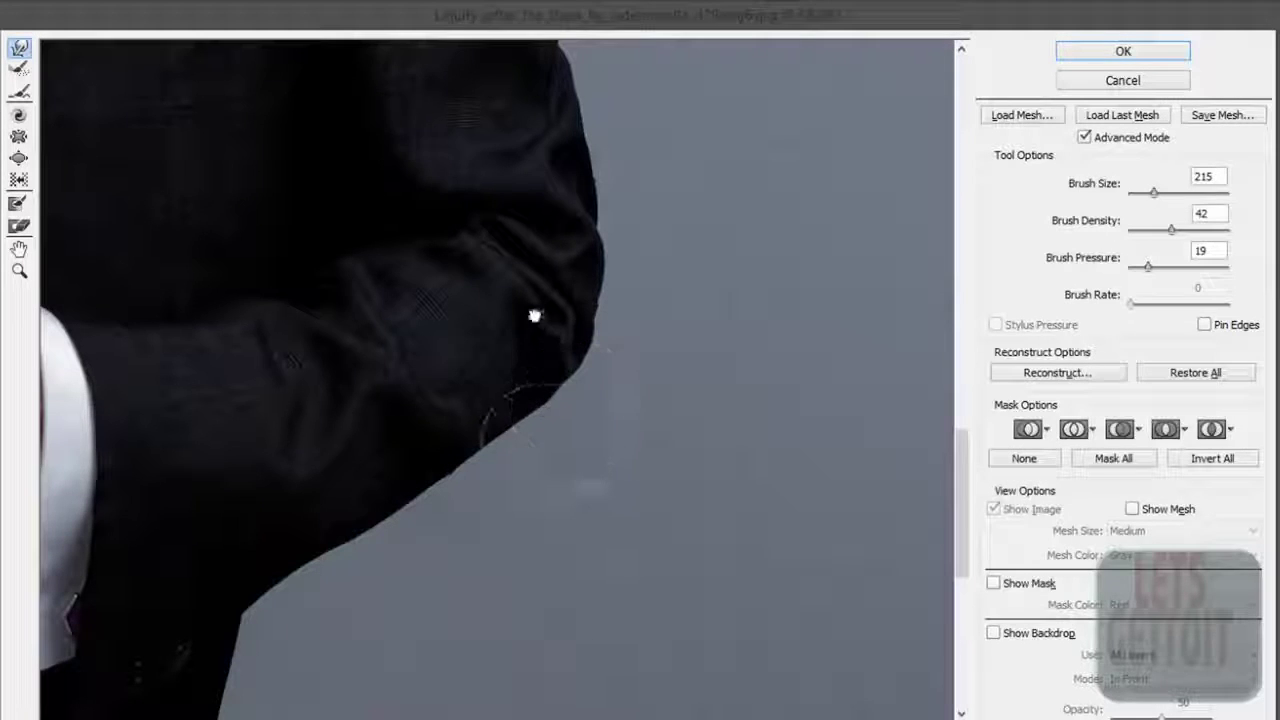
{"action": "scroll", "coordinate": [537, 408], "scroll_direction": "down", "scroll_amount": 3}
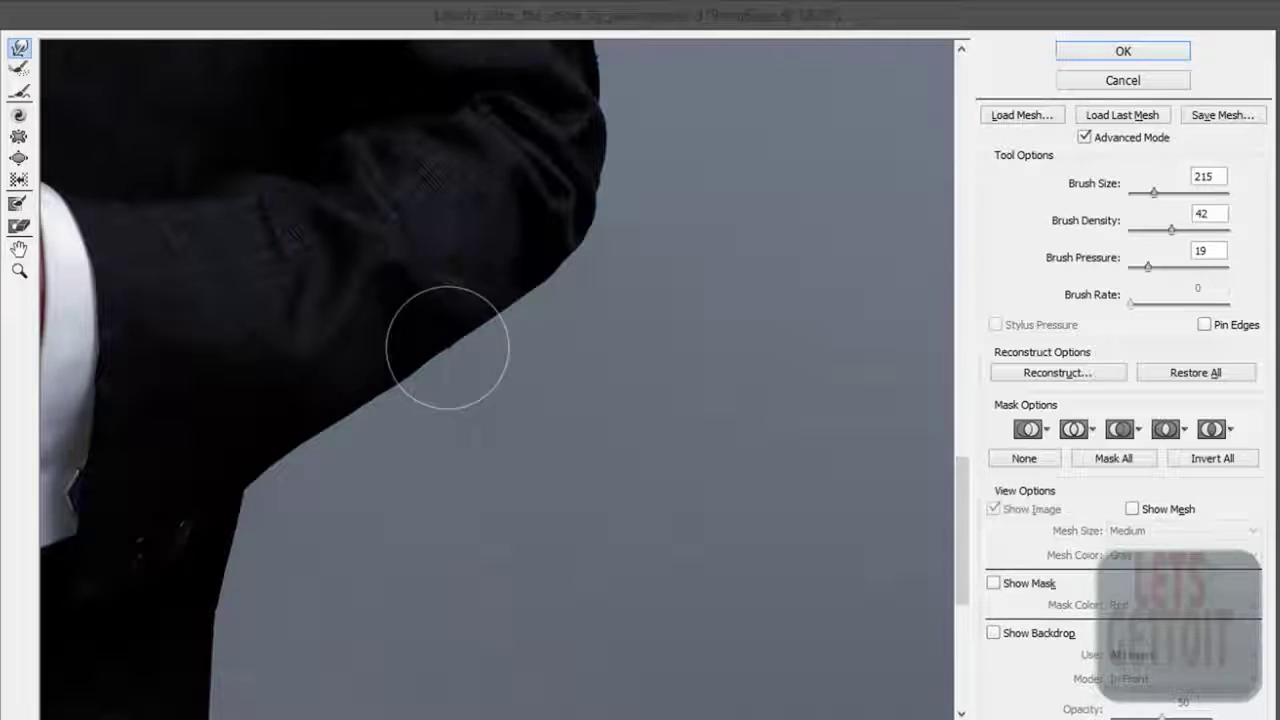
{"action": "left_click_drag", "start_coordinate": [594, 271], "coordinate": [553, 295]}
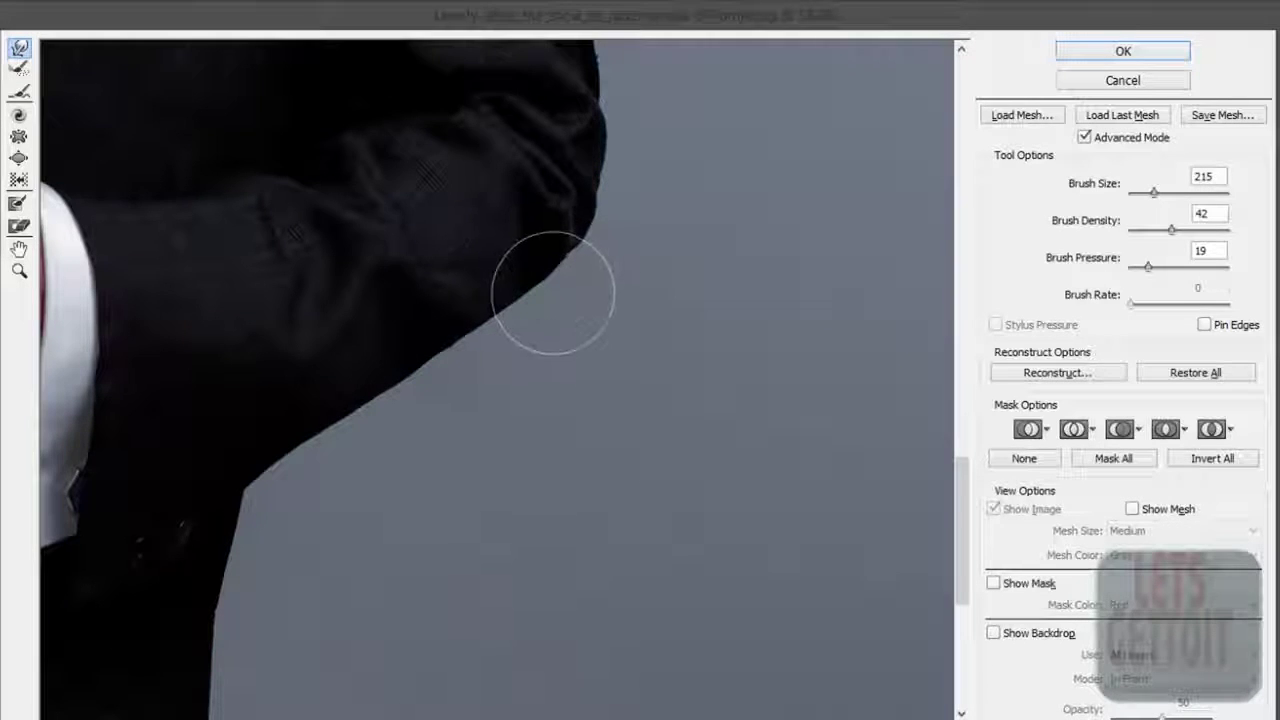
Step: Smooth the jacket edge beside the cuff into a straighter line
{"action": "scroll", "coordinate": [543, 288], "scroll_direction": "down", "scroll_amount": 2}
{"action": "scroll", "coordinate": [543, 288], "scroll_direction": "left", "scroll_amount": 3}
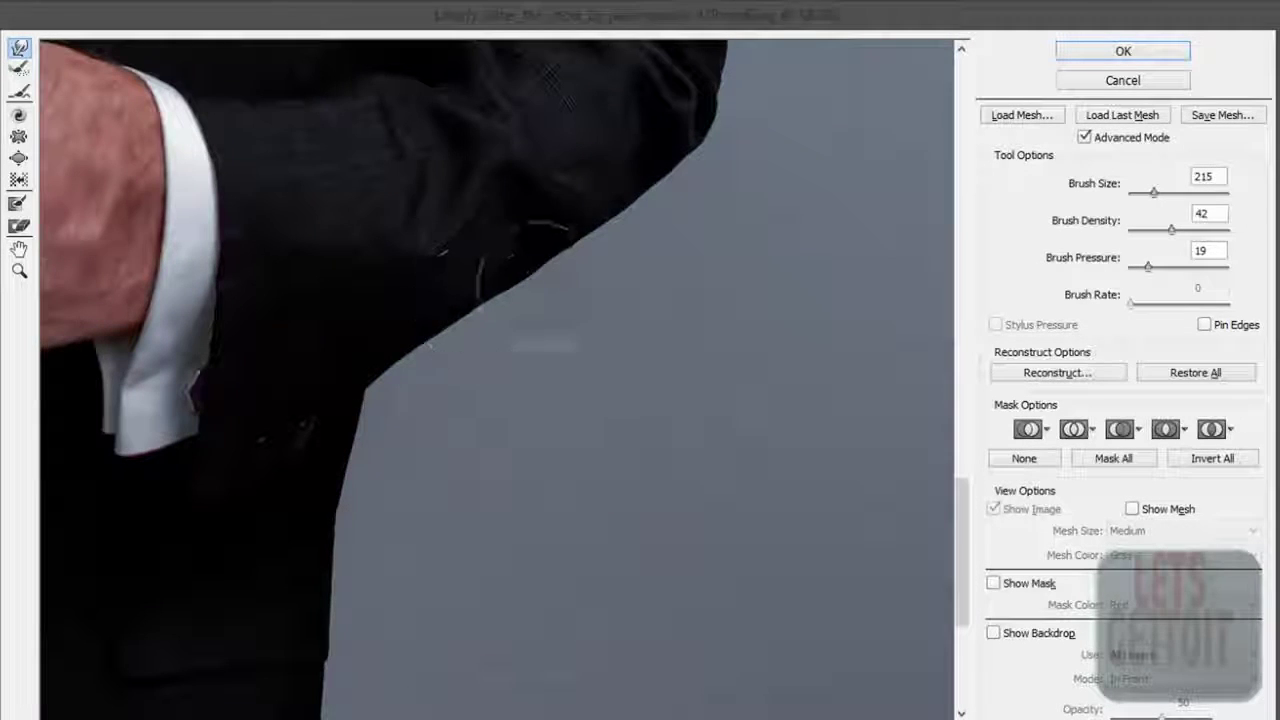
{"action": "scroll", "coordinate": [477, 263], "scroll_direction": "down", "scroll_amount": 1}
{"action": "scroll", "coordinate": [420, 285], "scroll_direction": "down", "scroll_amount": 2}
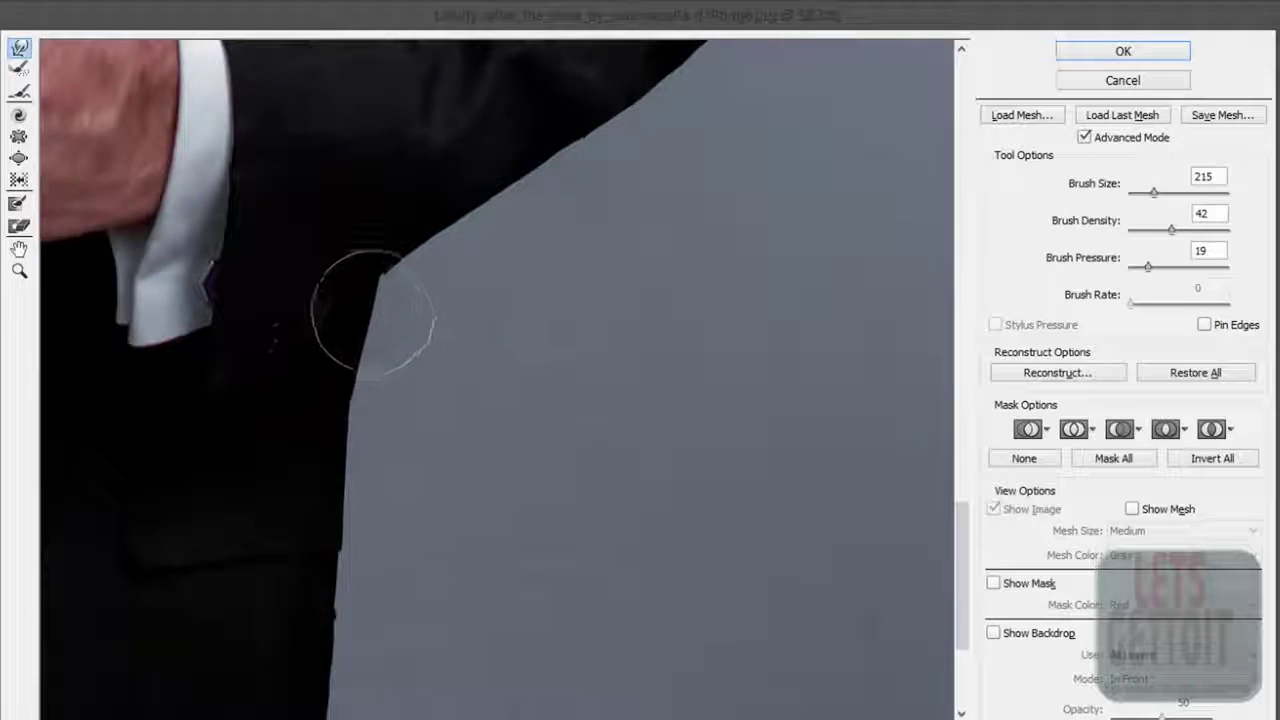
{"action": "mouse_move", "coordinate": [362, 362]}
{"action": "left_mouse_down"}
{"action": "mouse_move", "coordinate": [368, 304]}
{"action": "mouse_move", "coordinate": [357, 390]}
{"action": "left_mouse_up"}
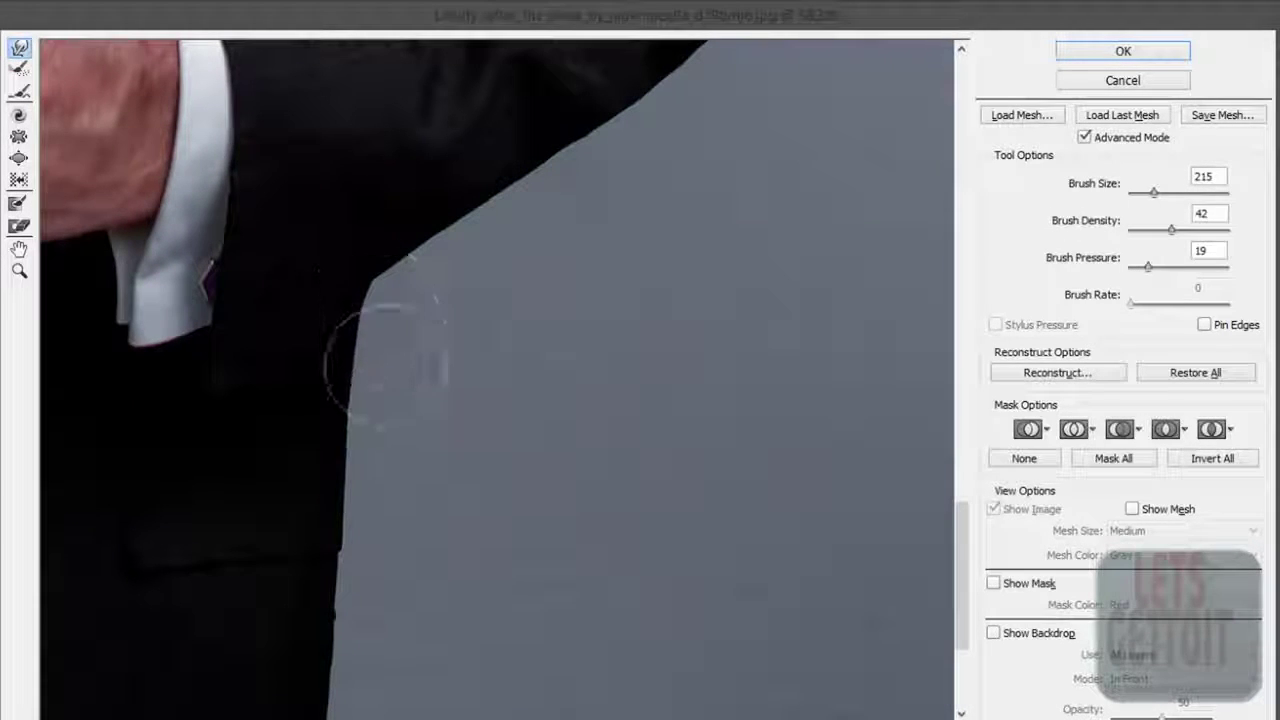
{"action": "scroll", "coordinate": [424, 410], "scroll_direction": "down", "scroll_amount": 1, "text": "alt"}
{"action": "scroll", "coordinate": [449, 409], "scroll_direction": "down", "scroll_amount": 2, "text": "alt"}
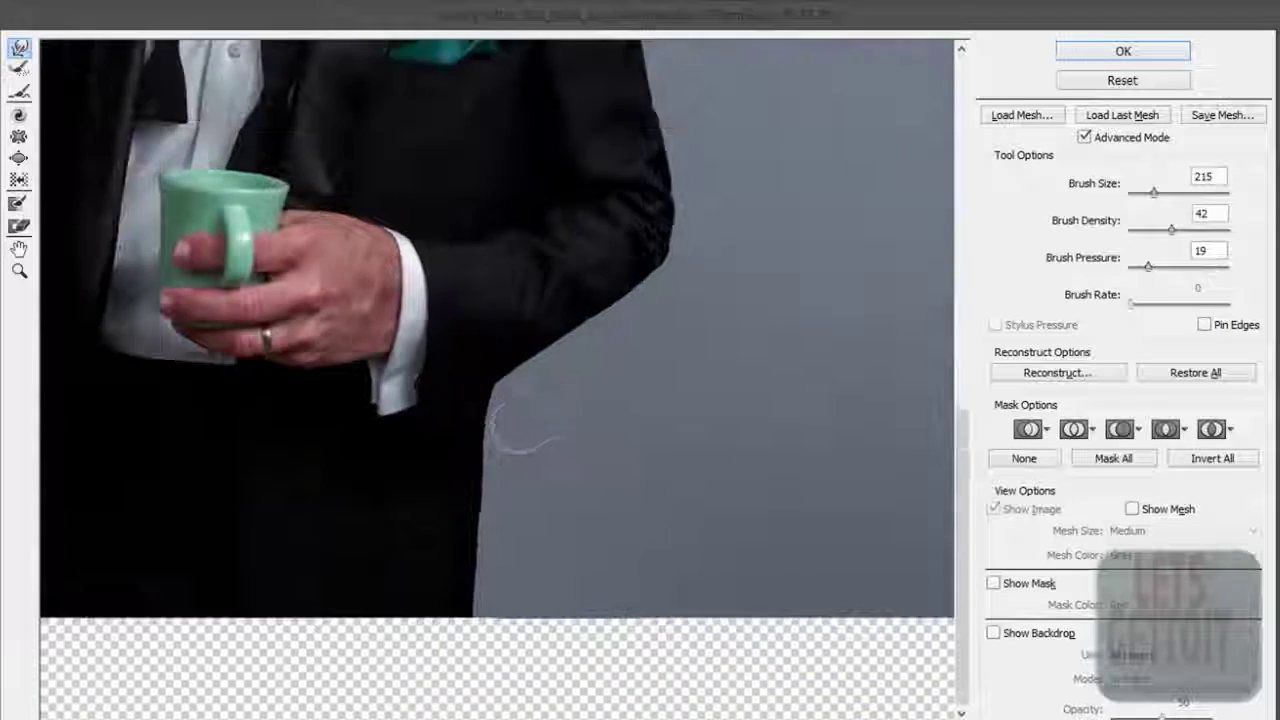
Step: Zoom onto the jacket's left shoulder and warp its edge inward
{"action": "scroll", "coordinate": [470, 390], "scroll_direction": "down", "scroll_amount": 2, "text": "alt"}
{"action": "scroll", "coordinate": [464, 374], "scroll_direction": "down", "scroll_amount": 2, "text": "alt"}
{"action": "scroll", "coordinate": [463, 374], "scroll_direction": "up", "scroll_amount": 1, "text": "alt"}
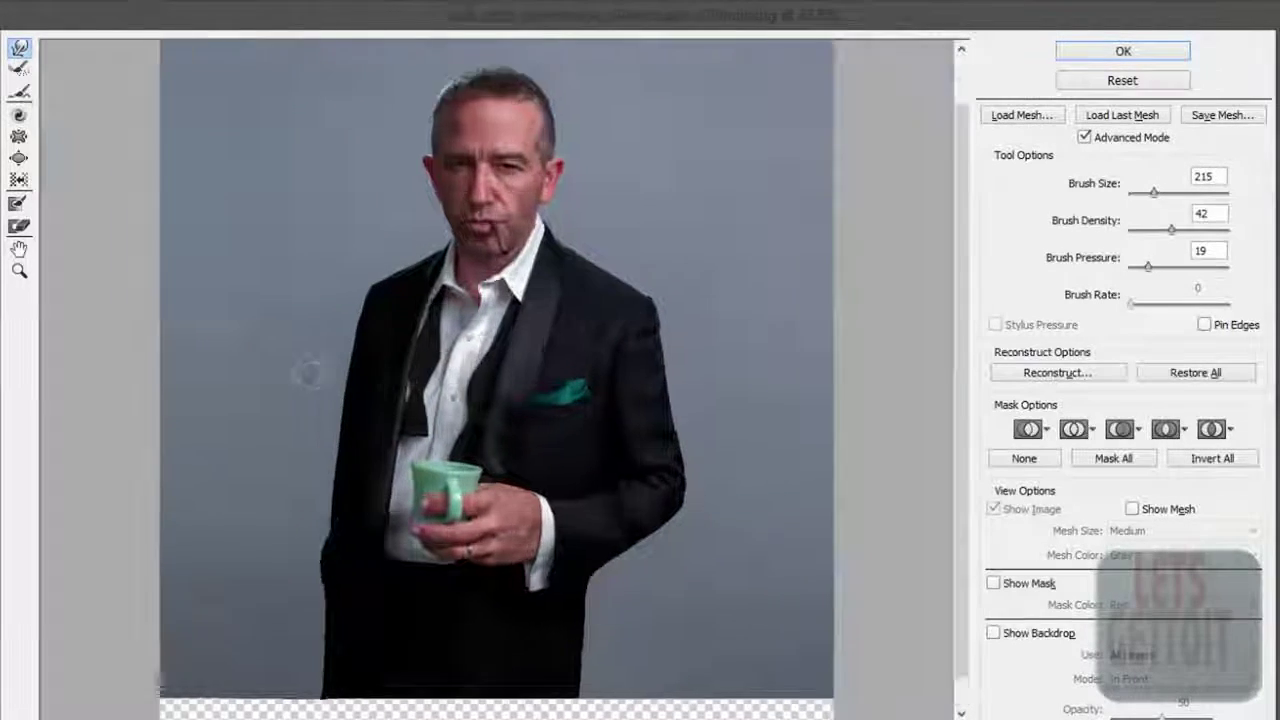
{"action": "scroll", "coordinate": [306, 229], "scroll_direction": "up", "scroll_amount": 2, "text": "alt"}
{"action": "scroll", "coordinate": [234, 214], "scroll_direction": "up", "scroll_amount": 1, "text": "alt"}
{"action": "scroll", "coordinate": [234, 214], "scroll_direction": "up", "scroll_amount": 1, "text": "alt"}
{"action": "scroll", "coordinate": [423, 177], "scroll_direction": "up", "scroll_amount": 1, "text": "alt"}
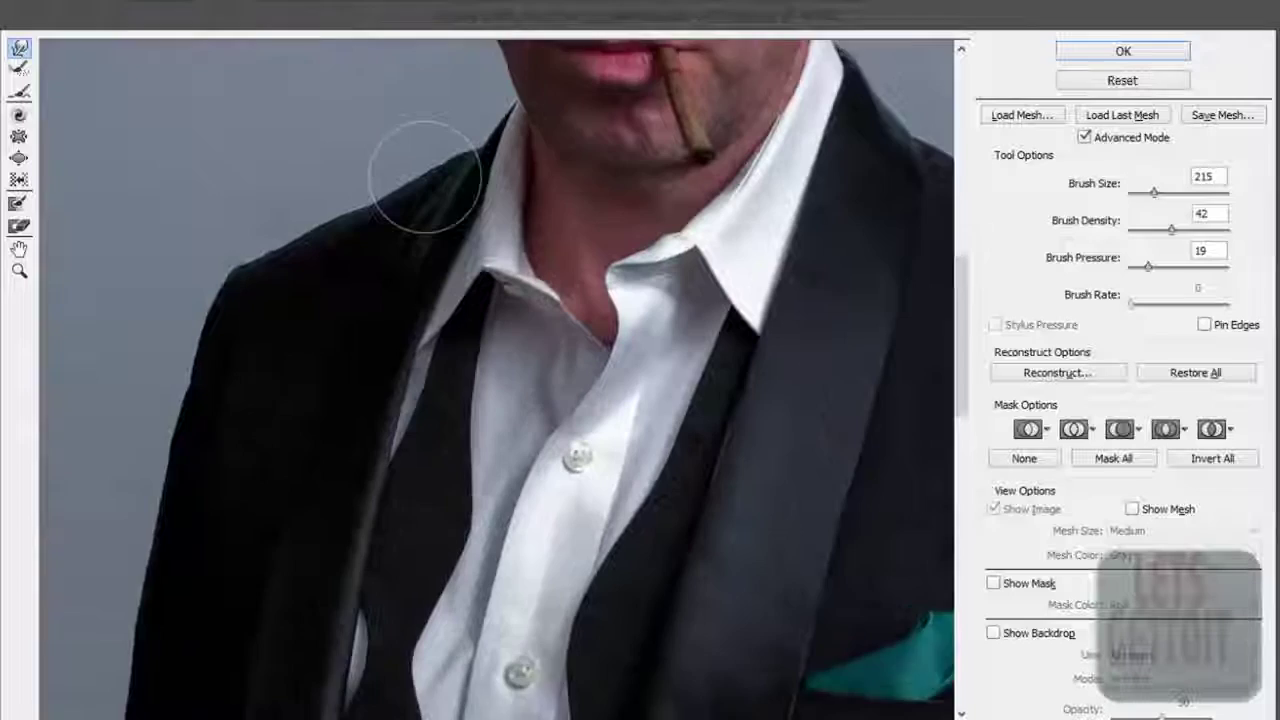
{"action": "scroll", "coordinate": [343, 129], "scroll_direction": "up", "scroll_amount": 1, "text": "alt"}
{"action": "scroll", "coordinate": [457, 280], "scroll_direction": "down", "scroll_amount": 1, "text": "alt"}
{"action": "scroll", "coordinate": [570, 280], "scroll_direction": "up", "scroll_amount": 2, "text": "alt"}
{"action": "scroll", "coordinate": [570, 280], "scroll_direction": "up", "scroll_amount": 1, "text": "alt"}
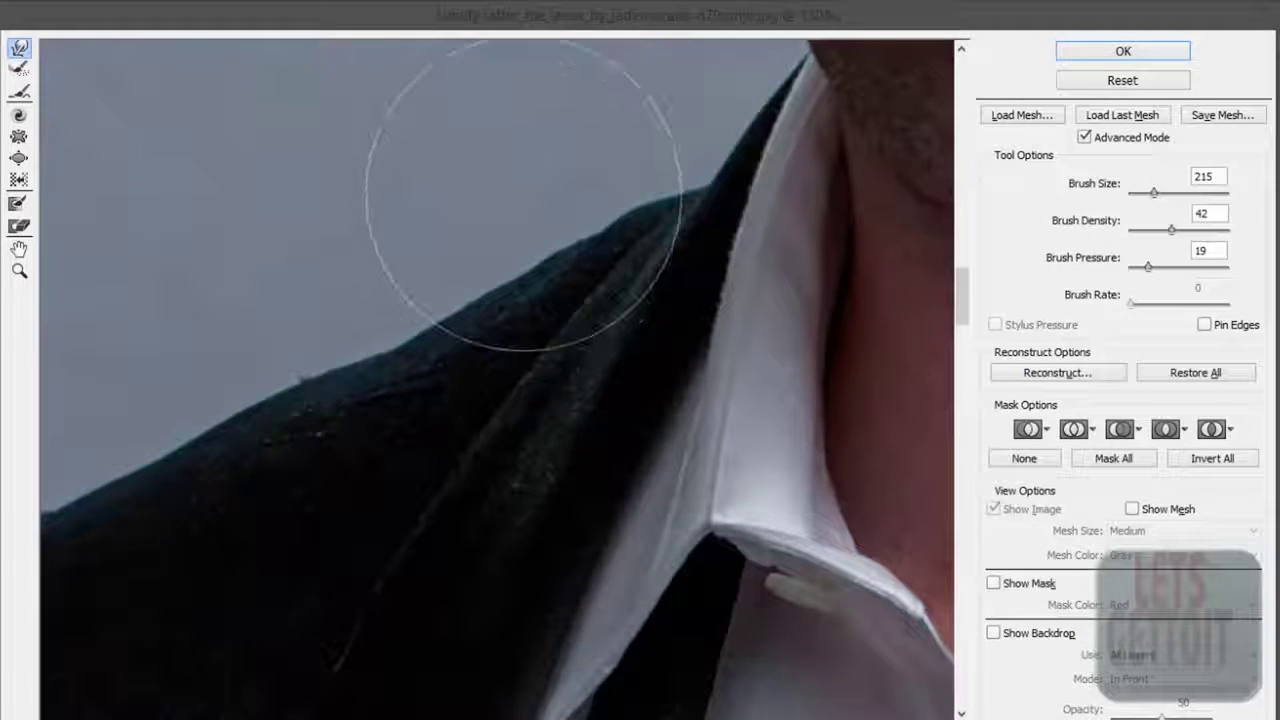
{"action": "left_click_drag", "start_coordinate": [563, 200], "coordinate": [571, 214]}
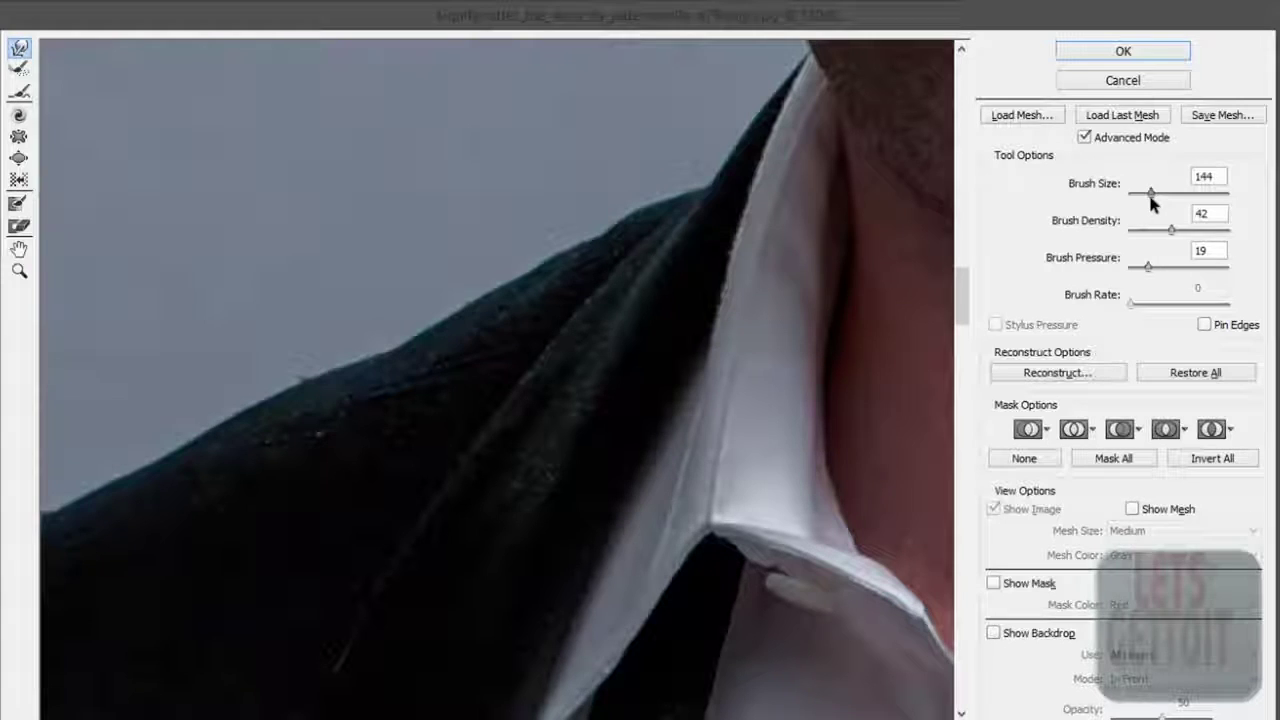
{"action": "mouse_move", "coordinate": [702, 210]}
{"action": "left_mouse_down"}
{"action": "mouse_move", "coordinate": [645, 207]}
{"action": "mouse_move", "coordinate": [690, 200]}
{"action": "left_mouse_up"}
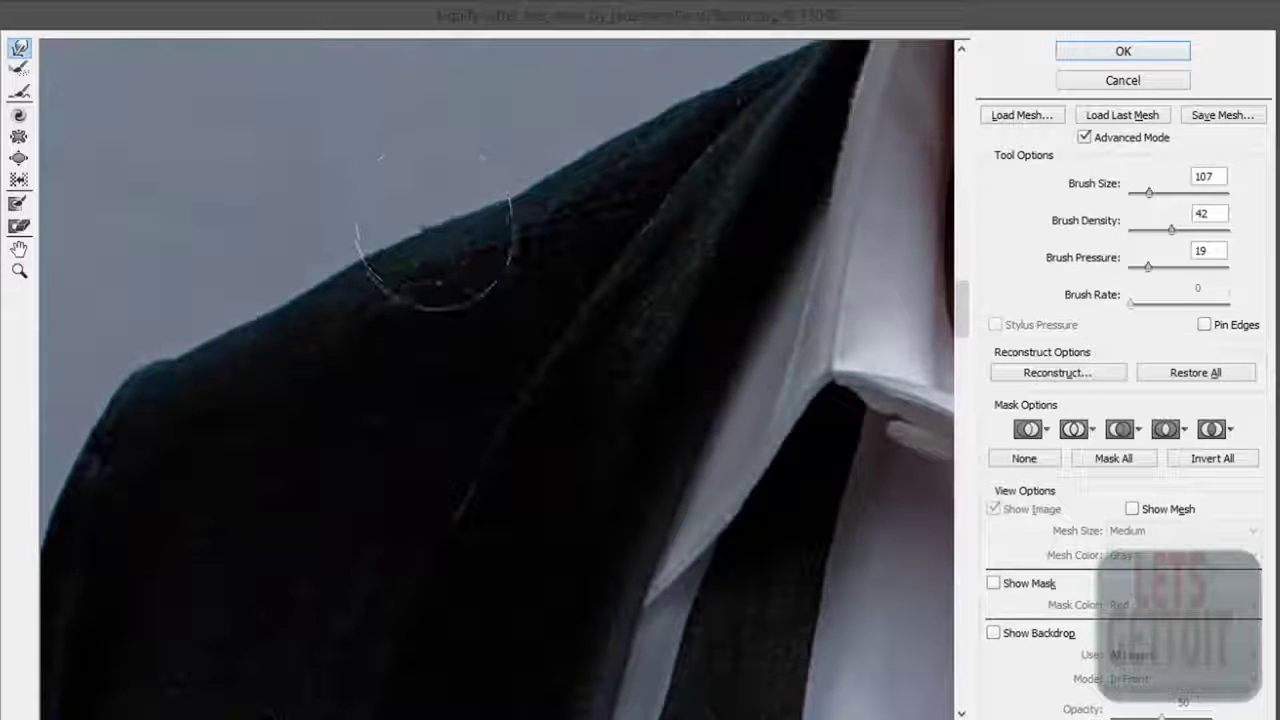
Step: Refine the left shoulder contour with finer size-107 Forward Warp strokes
{"action": "mouse_move", "coordinate": [487, 216]}
{"action": "left_mouse_down"}
{"action": "mouse_move", "coordinate": [514, 186]}
{"action": "mouse_move", "coordinate": [514, 149]}
{"action": "mouse_move", "coordinate": [600, 149]}
{"action": "mouse_move", "coordinate": [562, 191]}
{"action": "left_mouse_up"}
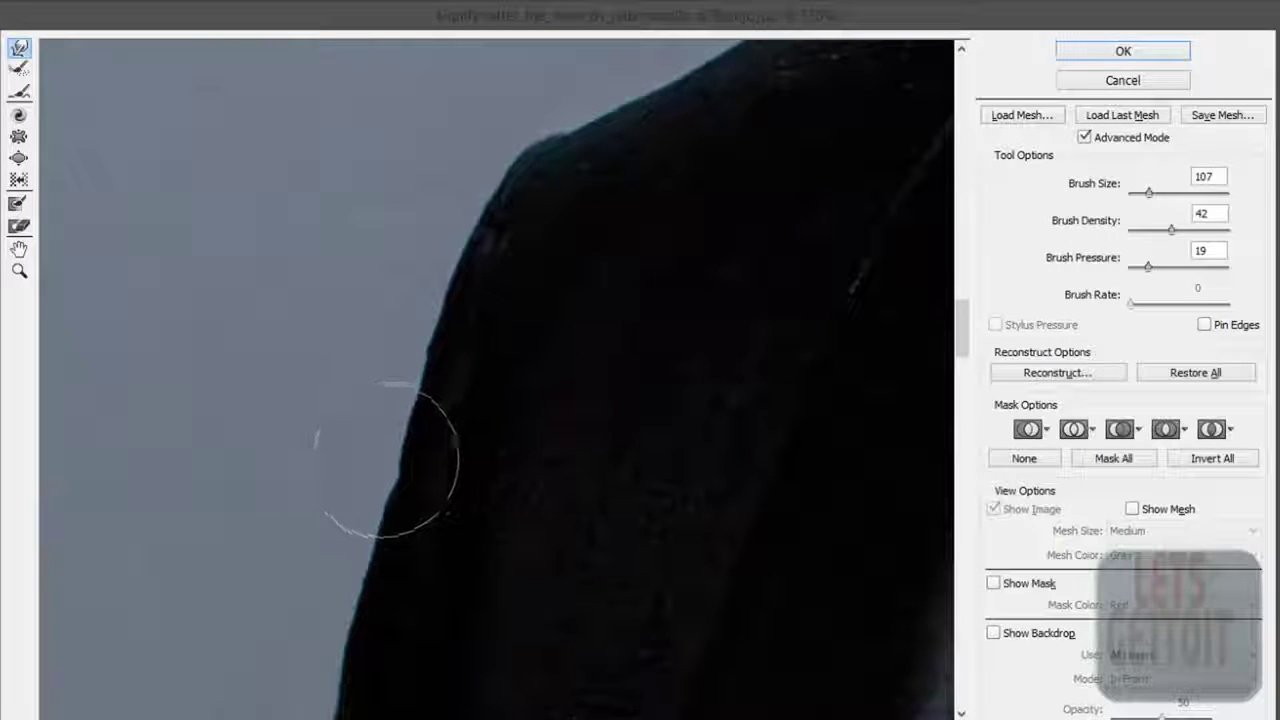
{"action": "mouse_move", "coordinate": [383, 470]}
{"action": "left_mouse_down"}
{"action": "mouse_move", "coordinate": [371, 494]}
{"action": "mouse_move", "coordinate": [377, 465]}
{"action": "left_mouse_up"}
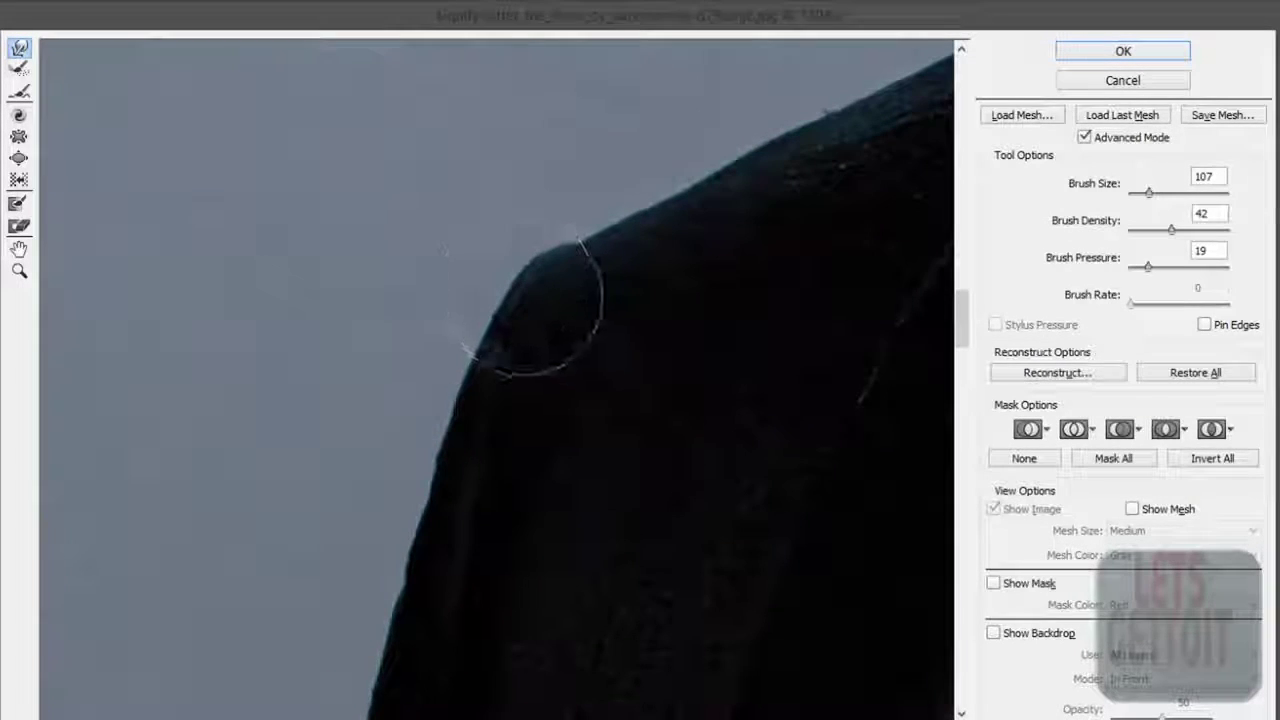
{"action": "left_click_drag", "start_coordinate": [501, 320], "coordinate": [518, 312]}
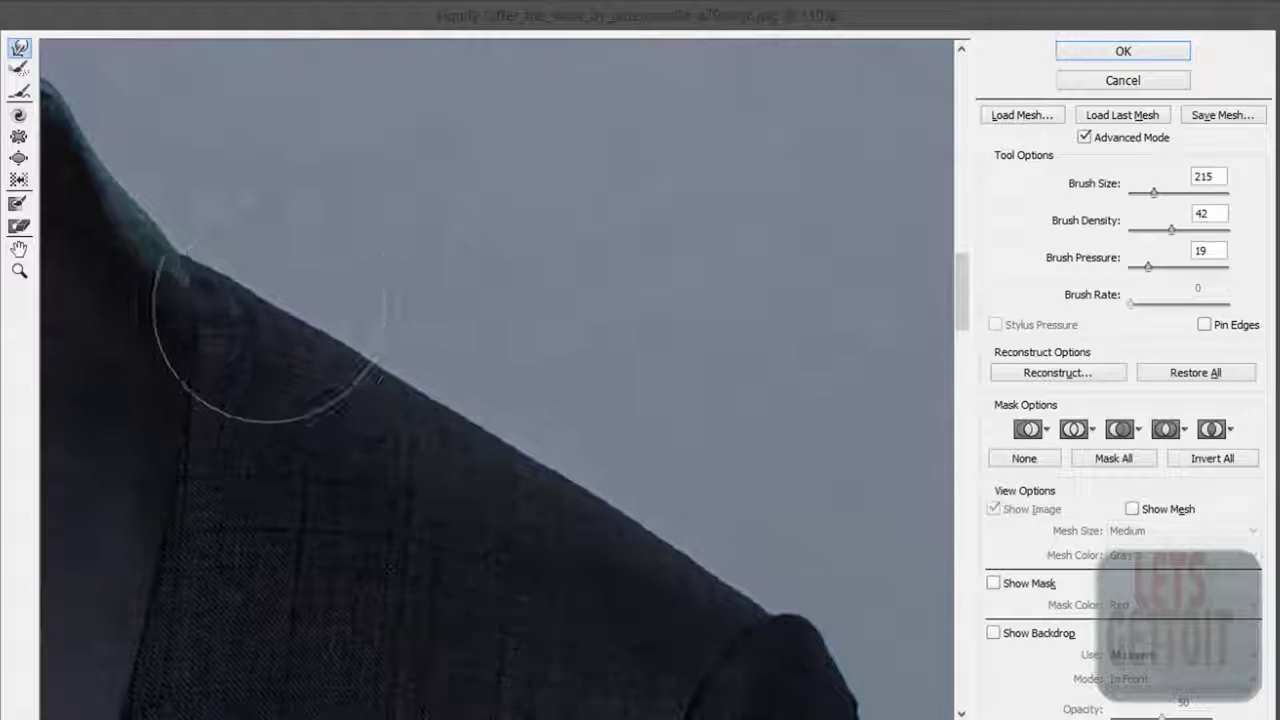
Step: Pan to the jacket's right shoulder and push its edge inward
{"action": "left_click_drag", "start_coordinate": [212, 283], "coordinate": [343, 286]}
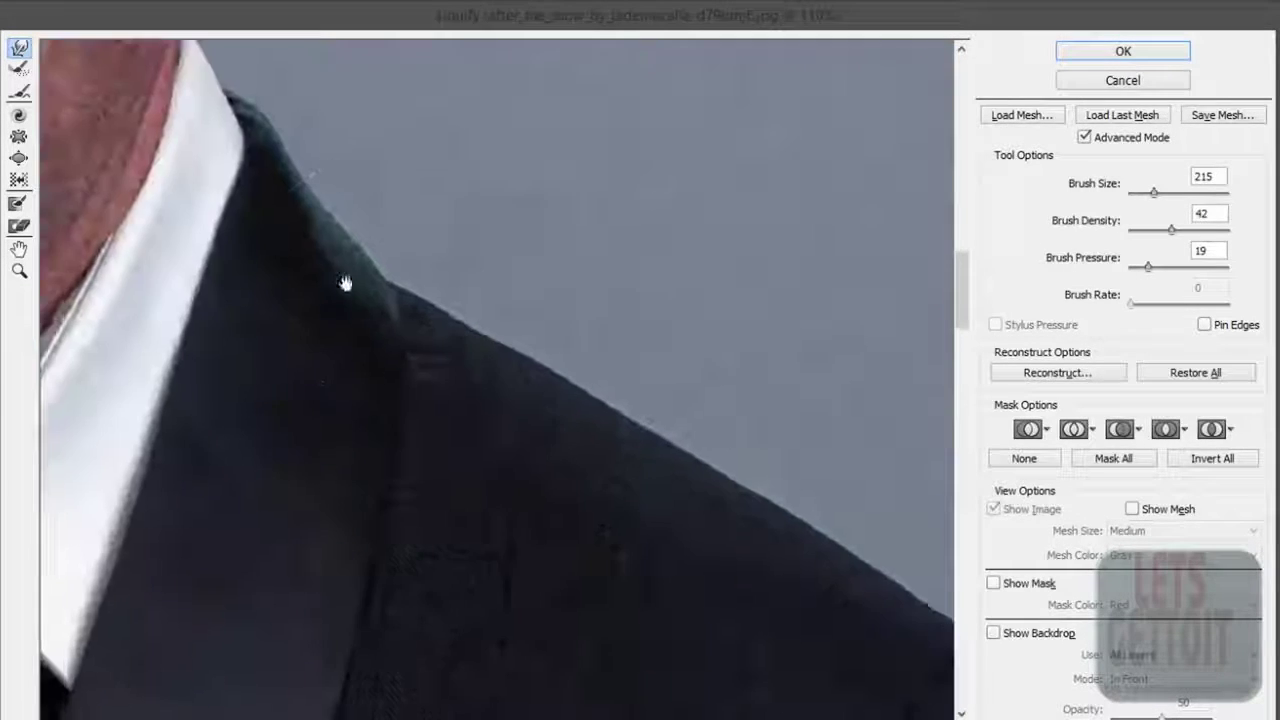
{"action": "mouse_move", "coordinate": [290, 165]}
{"action": "left_mouse_down"}
{"action": "mouse_move", "coordinate": [212, 226]}
{"action": "mouse_move", "coordinate": [264, 271]}
{"action": "mouse_move", "coordinate": [206, 280]}
{"action": "mouse_move", "coordinate": [234, 288]}
{"action": "left_mouse_up"}
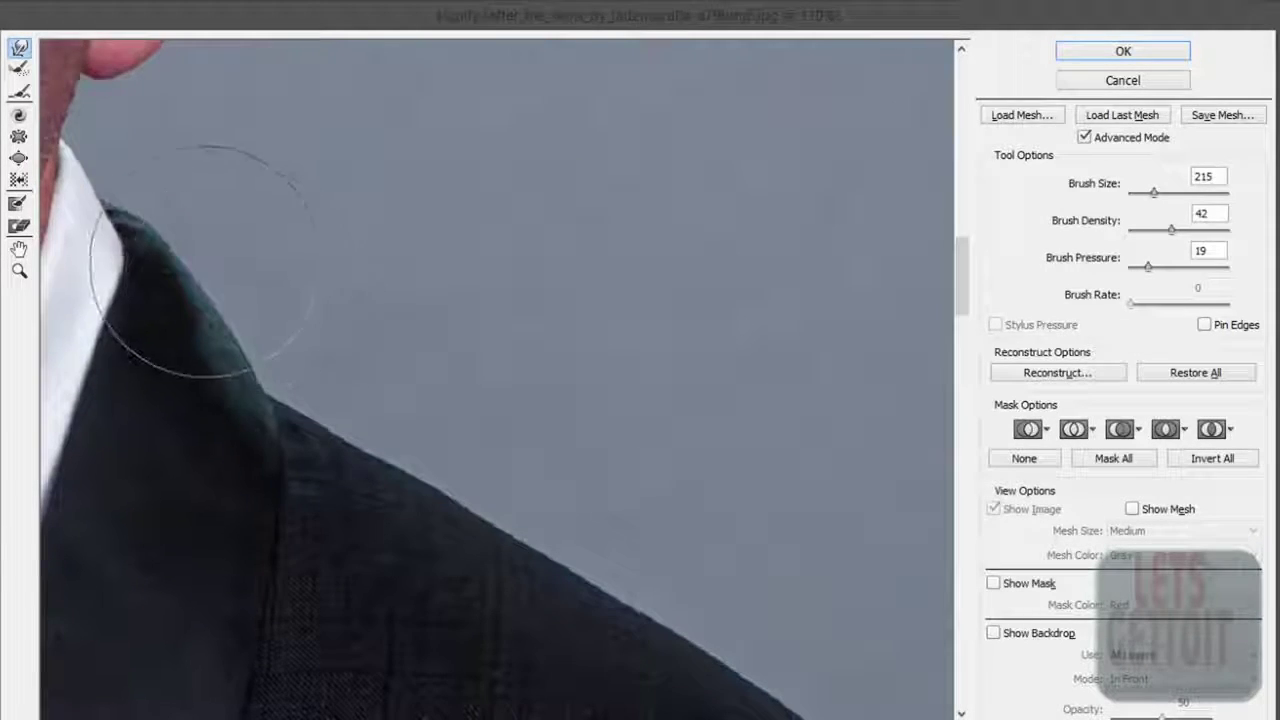
{"action": "key", "text": "ctrl+minus"}
{"action": "mouse_move", "coordinate": [270, 430]}
{"action": "left_mouse_down"}
{"action": "mouse_move", "coordinate": [390, 444]}
{"action": "mouse_move", "coordinate": [623, 357]}
{"action": "left_mouse_up"}
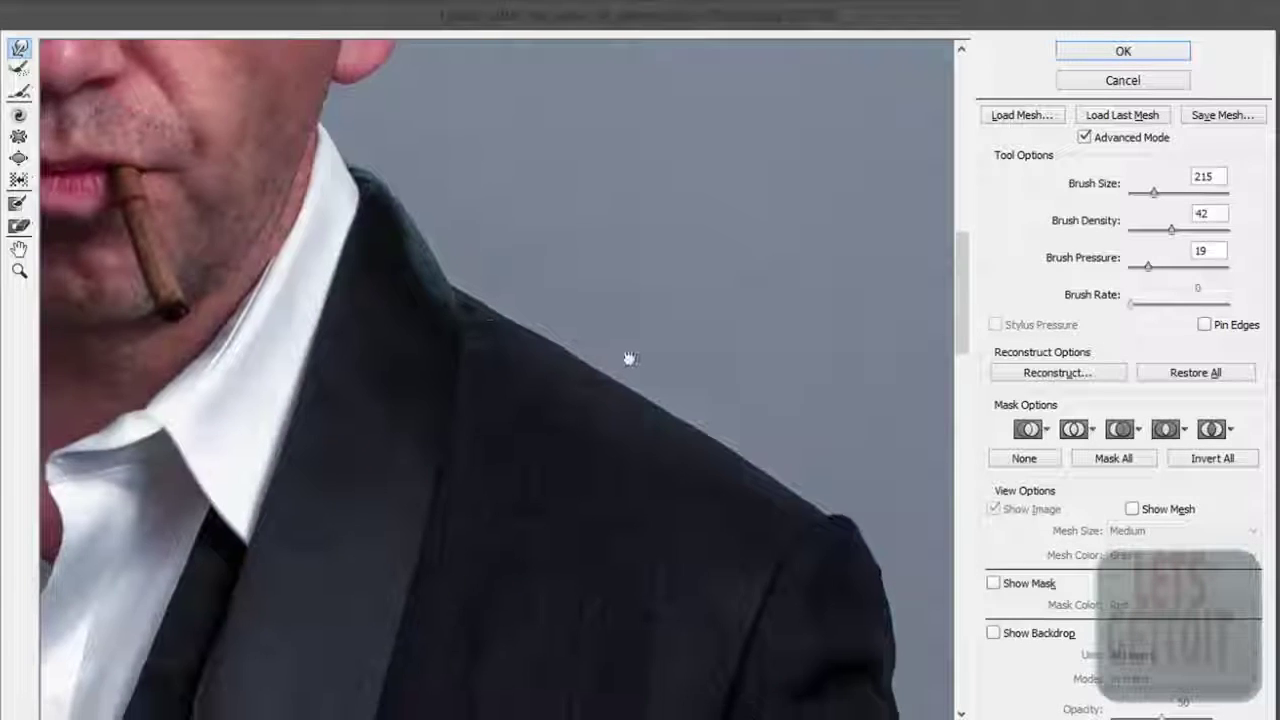
{"action": "key", "text": "ctrl+plus"}
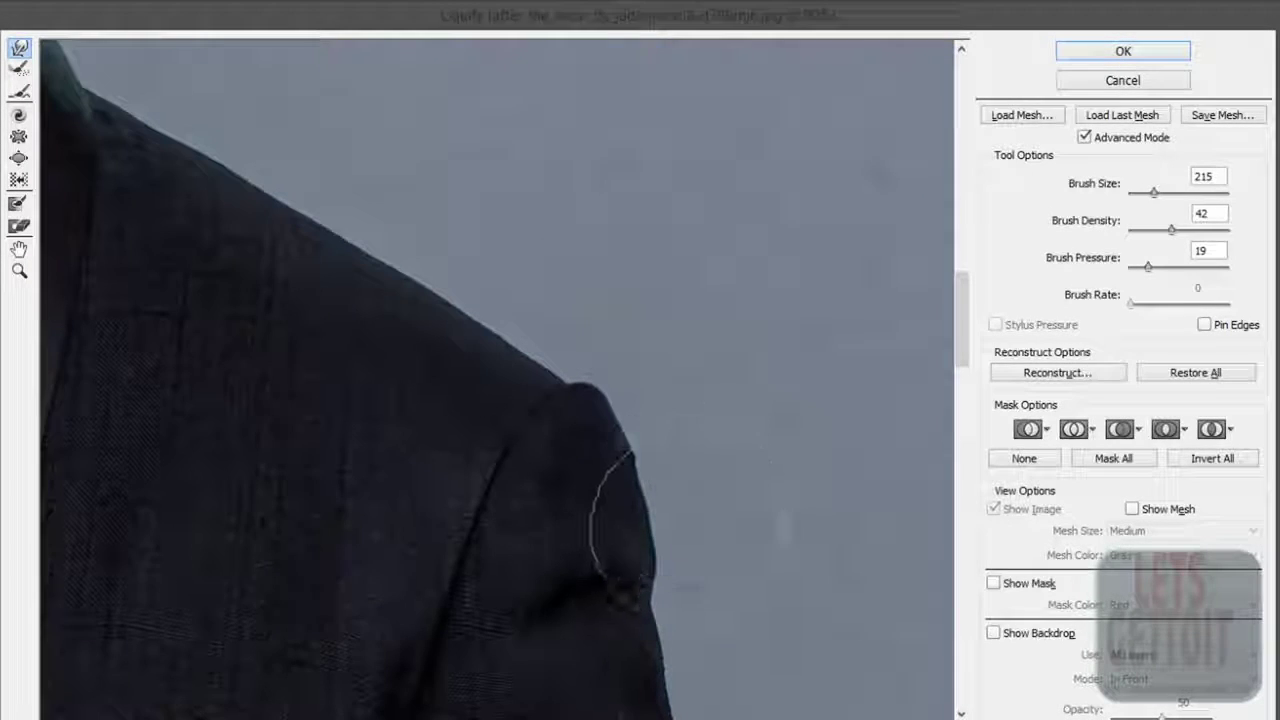
{"action": "mouse_move", "coordinate": [712, 556]}
{"action": "left_mouse_down"}
{"action": "mouse_move", "coordinate": [671, 557]}
{"action": "mouse_move", "coordinate": [640, 529]}
{"action": "mouse_move", "coordinate": [671, 534]}
{"action": "mouse_move", "coordinate": [645, 572]}
{"action": "left_mouse_up"}
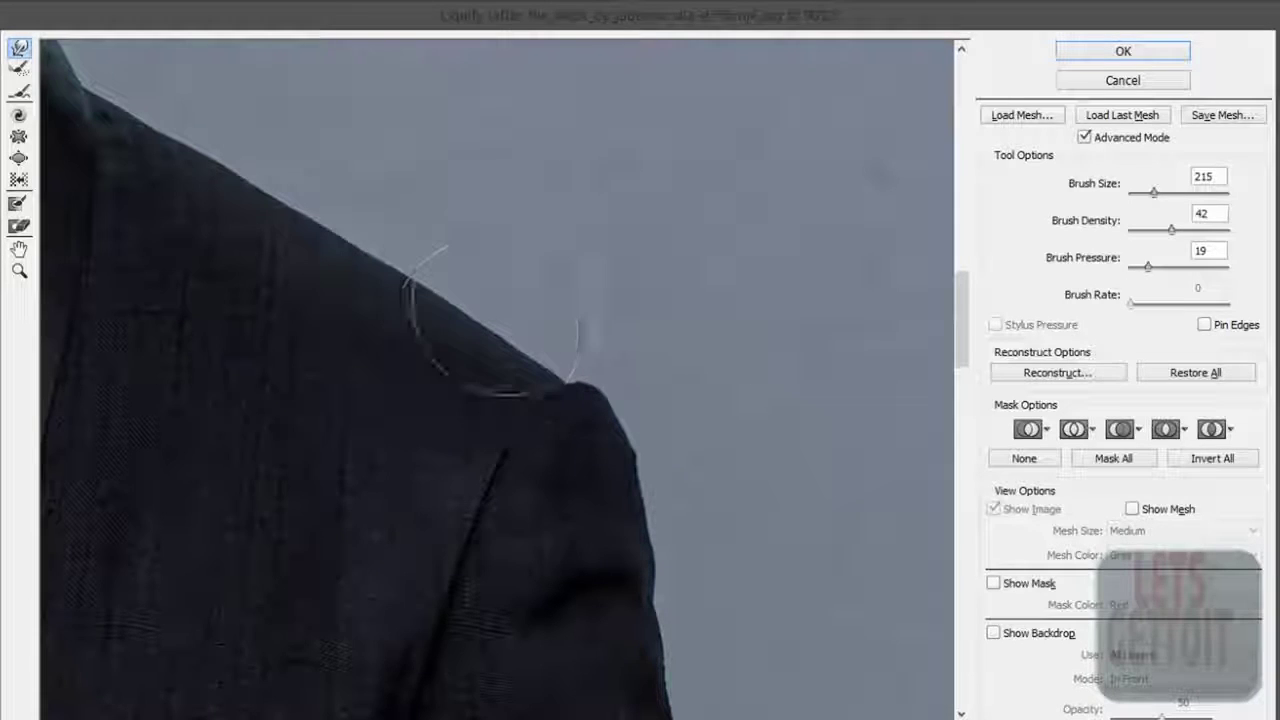
Step: Bring the whole slimmed figure into view and apply the Liquify edits
{"action": "scroll", "coordinate": [483, 257], "scroll_direction": "down", "scroll_amount": 1}
{"action": "scroll", "coordinate": [483, 257], "scroll_direction": "down", "scroll_amount": 2}
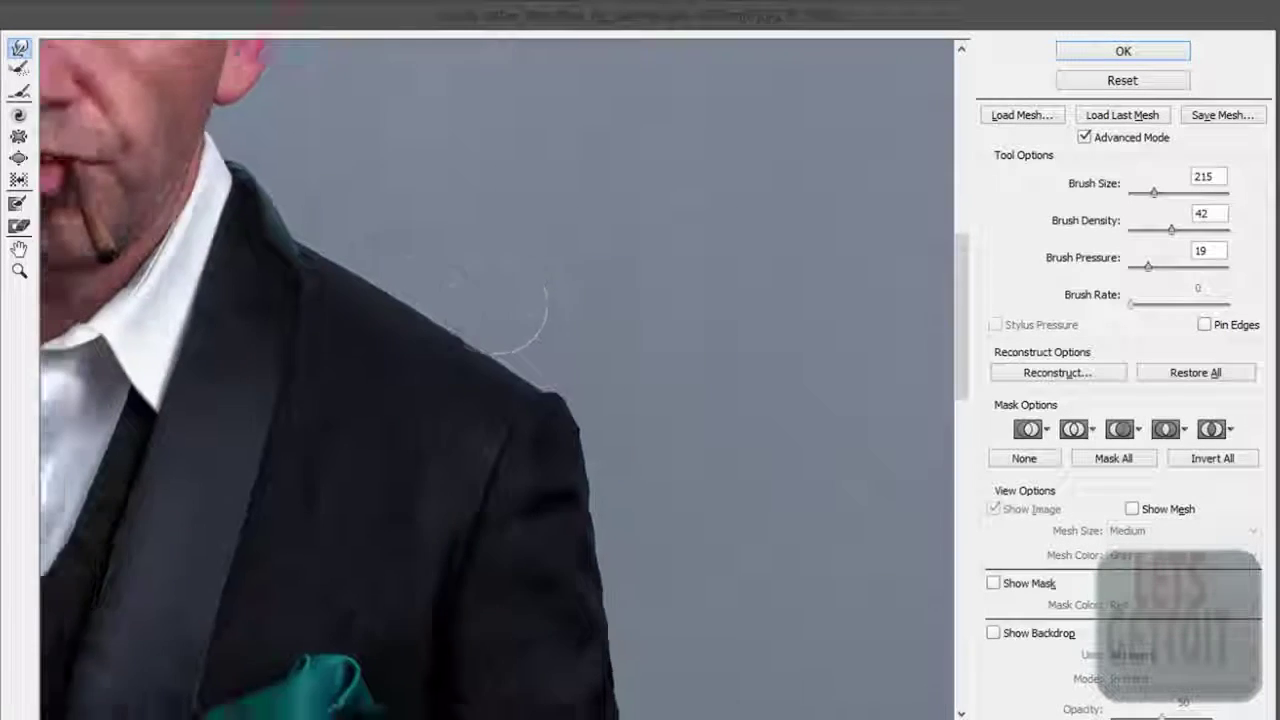
{"action": "scroll", "coordinate": [537, 309], "scroll_direction": "down", "scroll_amount": 2}
{"action": "left_click_drag", "start_coordinate": [517, 386], "coordinate": [597, 330]}
{"action": "scroll", "coordinate": [597, 330], "scroll_direction": "down", "scroll_amount": 1}
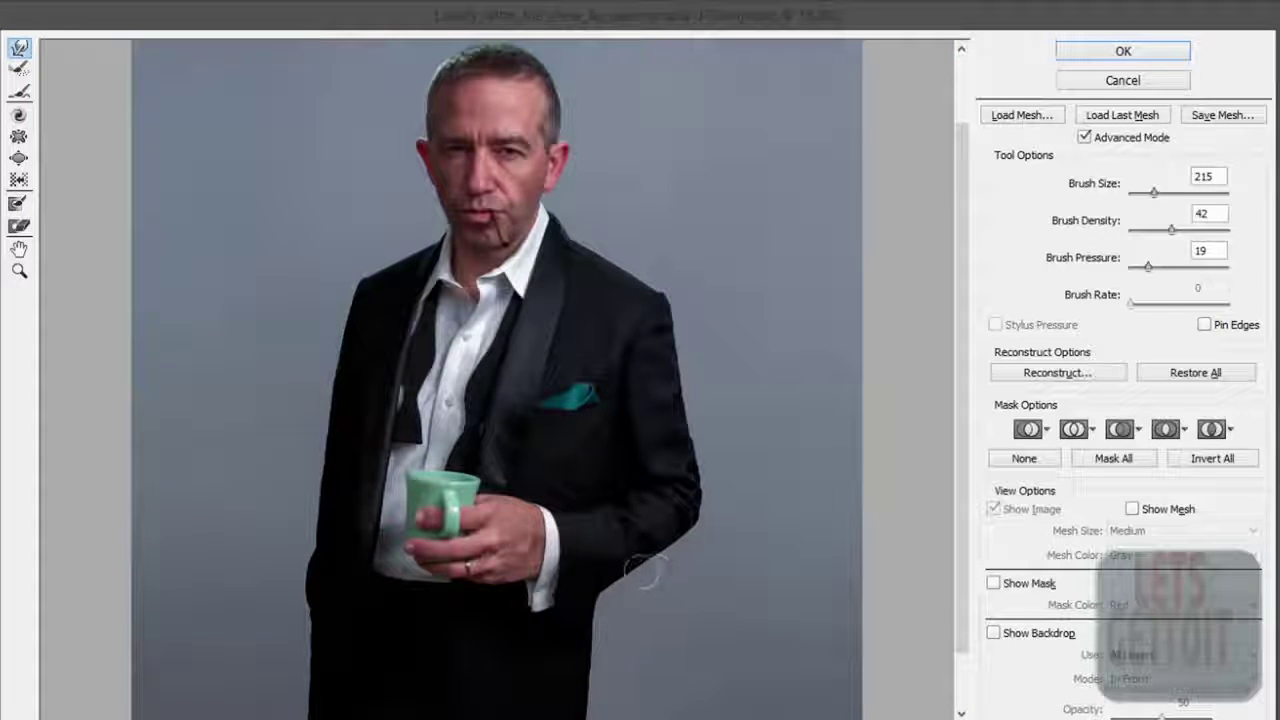
{"action": "scroll", "coordinate": [645, 570], "scroll_direction": "up", "scroll_amount": 1}
{"action": "scroll", "coordinate": [508, 514], "scroll_direction": "up", "scroll_amount": 1}
{"action": "scroll", "coordinate": [508, 514], "scroll_direction": "down", "scroll_amount": 1}
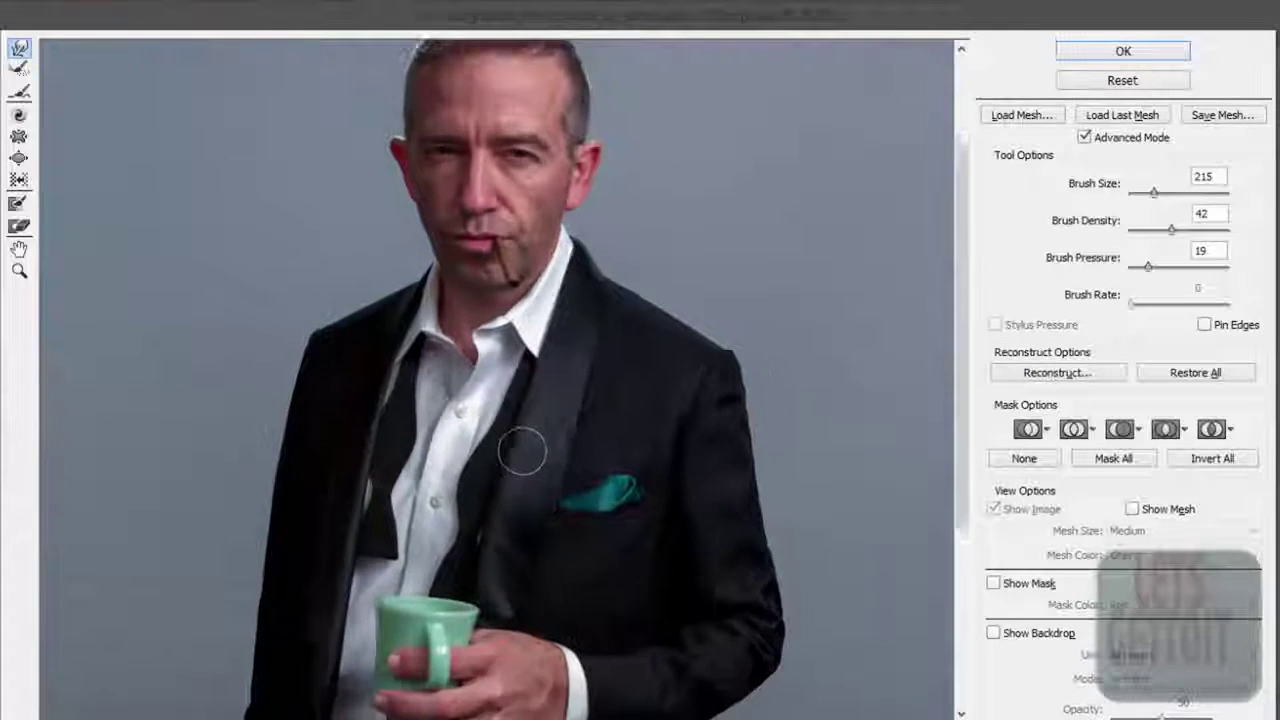
{"action": "scroll", "coordinate": [522, 452], "scroll_direction": "down", "scroll_amount": 1}
{"action": "left_click", "coordinate": [1142, 55]}
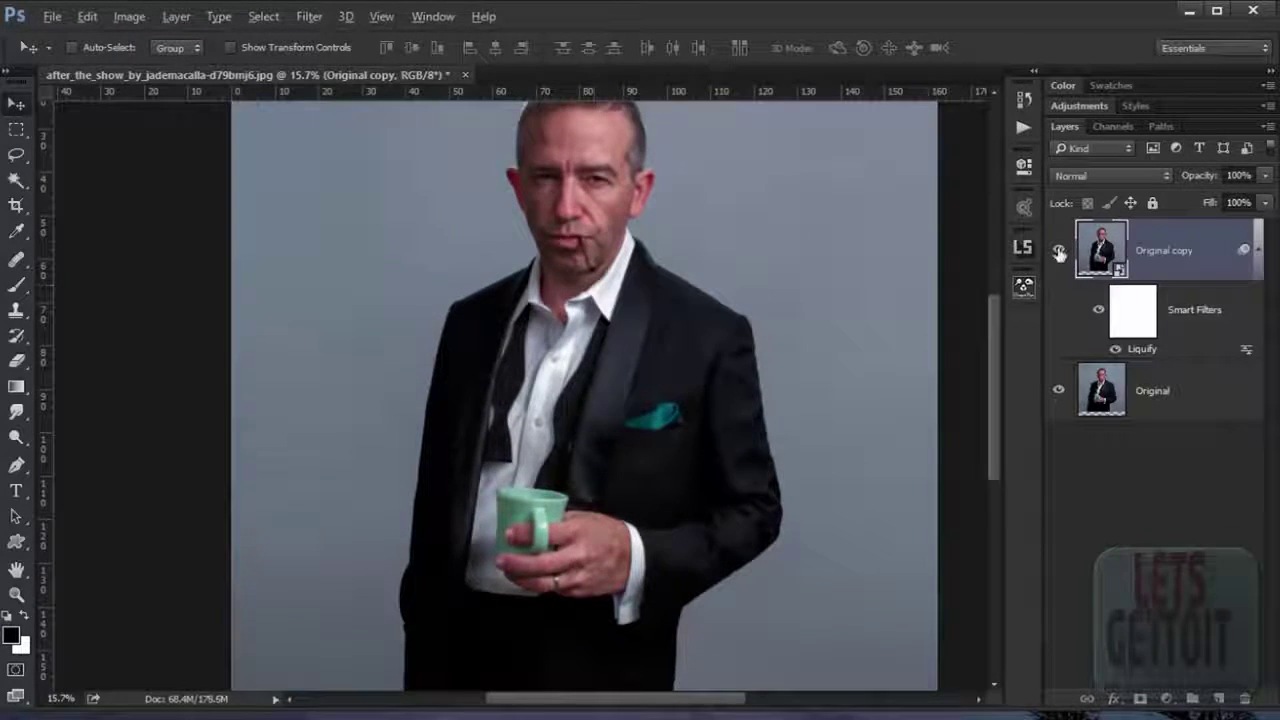
Step: Toggle the Original copy layer's visibility to compare the slimmed and original figure
{"action": "left_click", "coordinate": [1059, 252]}
{"action": "left_click", "coordinate": [1059, 252]}
{"action": "left_click", "coordinate": [1058, 252]}
{"action": "left_click", "coordinate": [1056, 250]}
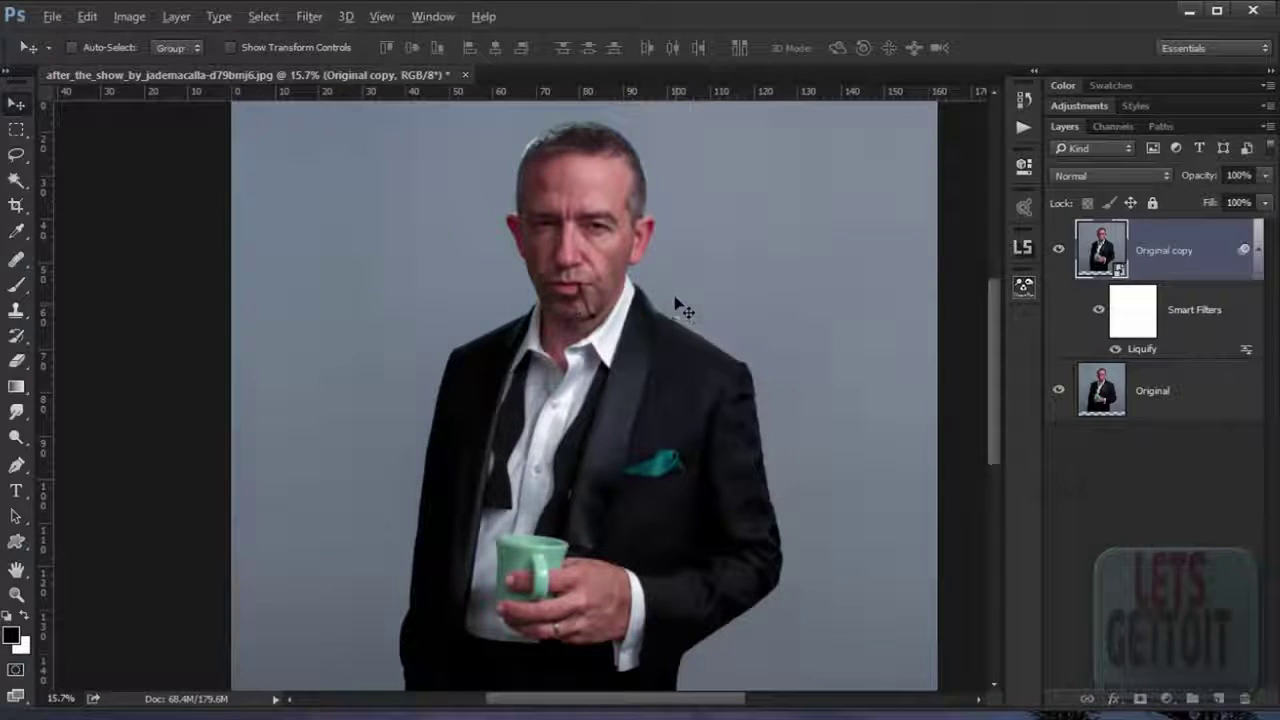
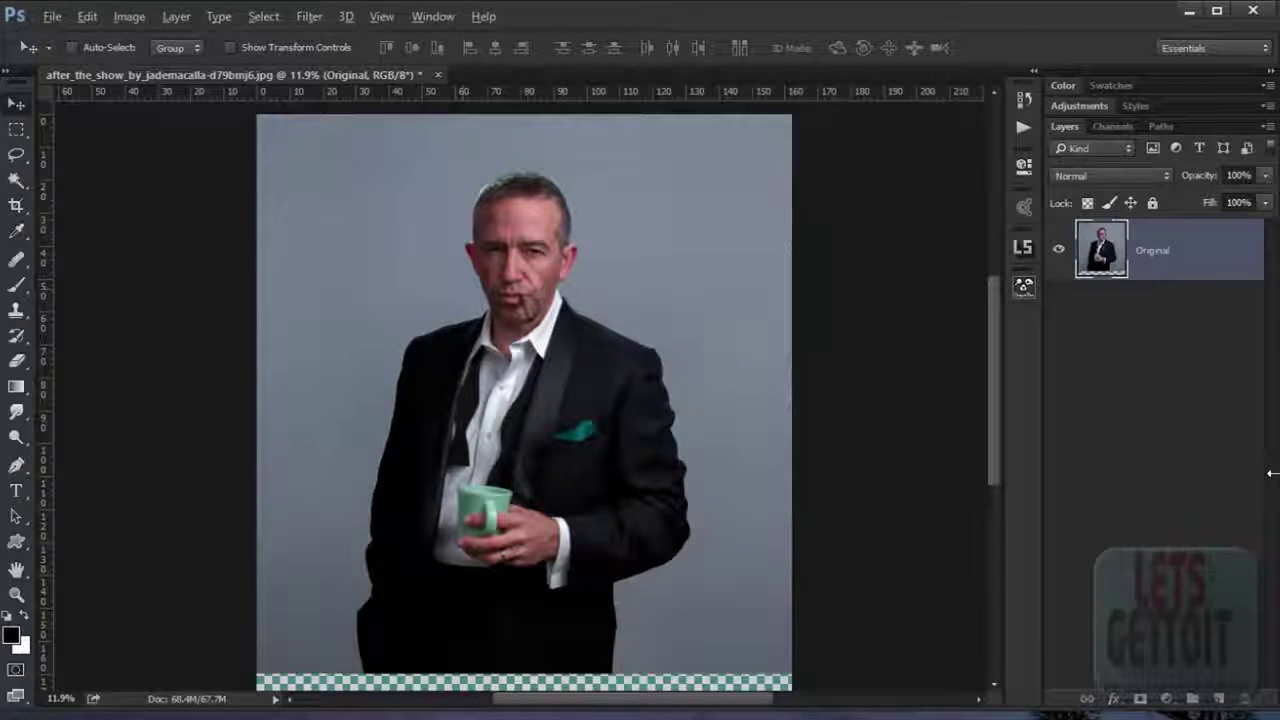
Step: Show the History panel and undo/redo the Camera Raw Filter to compare before and after
{"action": "scroll", "coordinate": [463, 250], "scroll_direction": "up", "scroll_amount": 2}
{"action": "scroll", "coordinate": [463, 250], "scroll_direction": "up", "scroll_amount": 2}
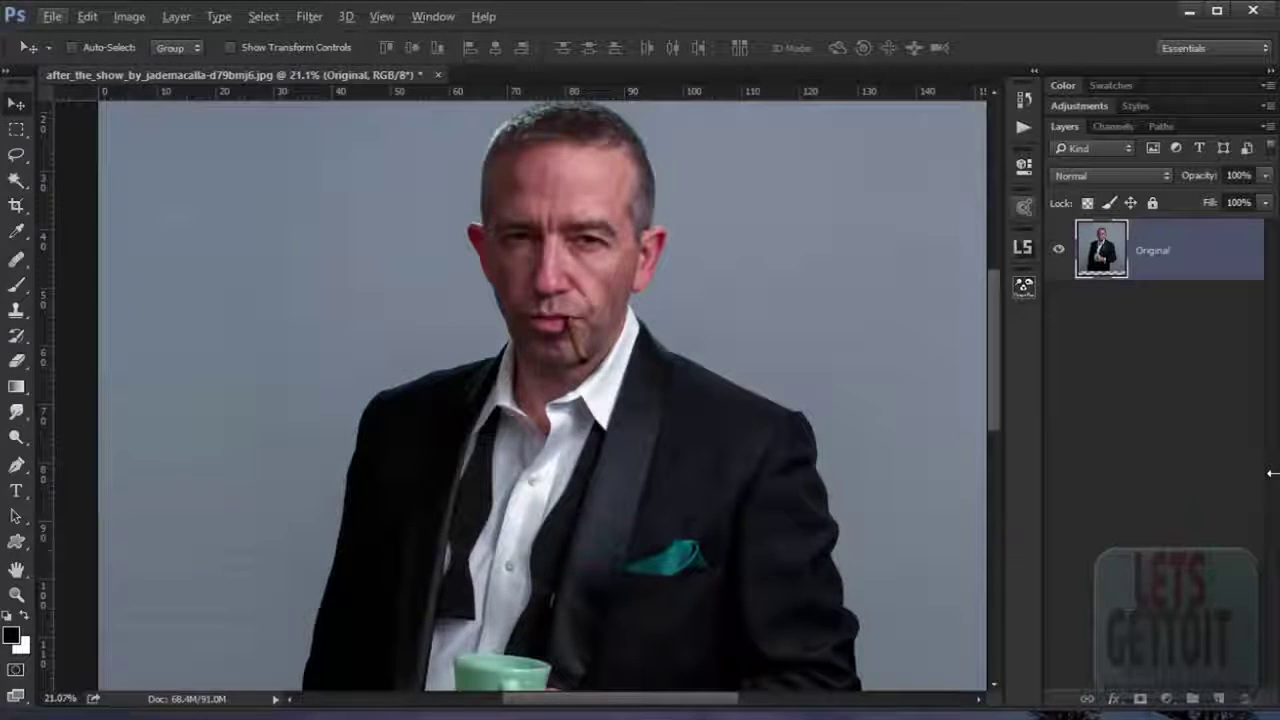
{"action": "key", "text": "alt+w"}
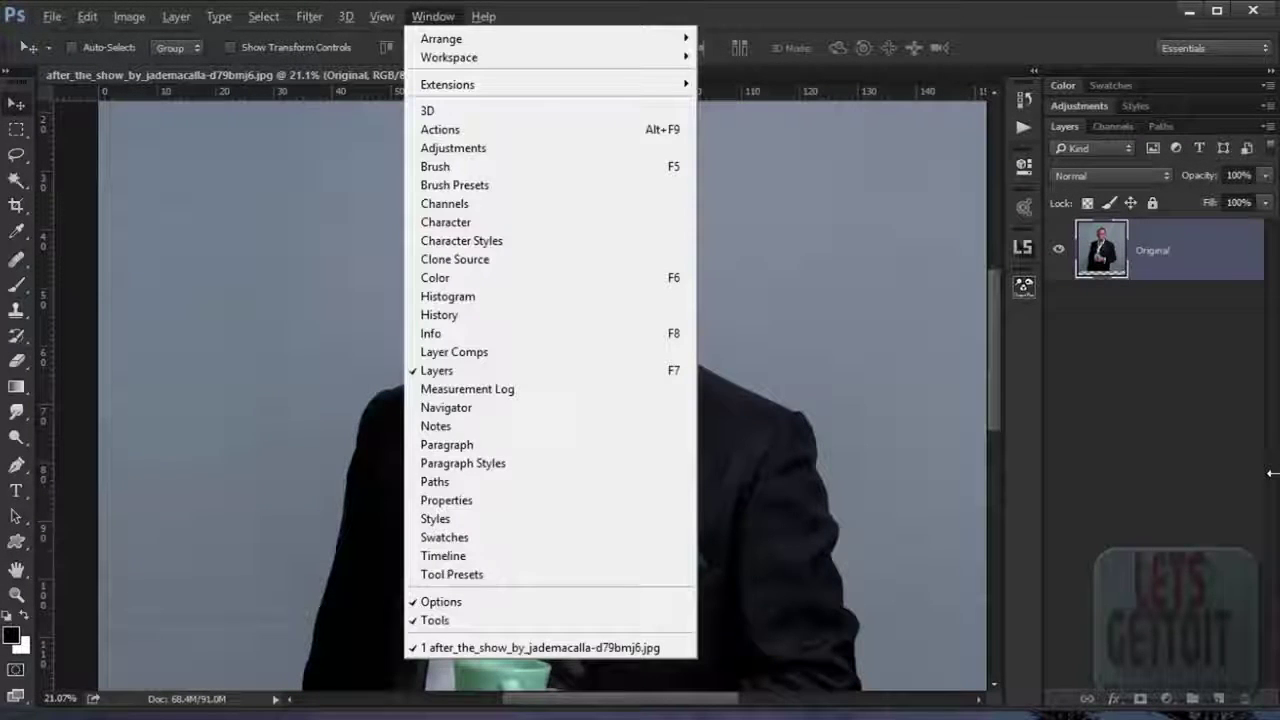
{"action": "key", "text": "c"}
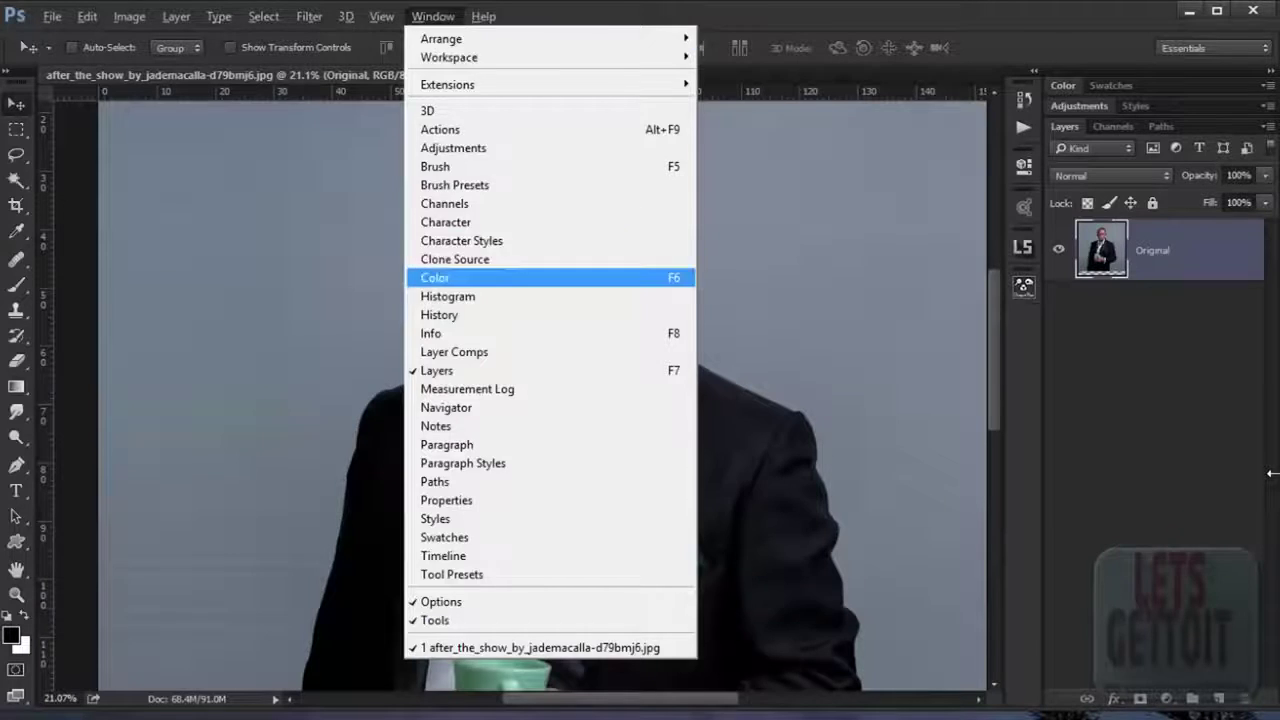
{"action": "key", "text": "Down"}
{"action": "key", "text": "Down"}
{"action": "key", "text": "Return"}
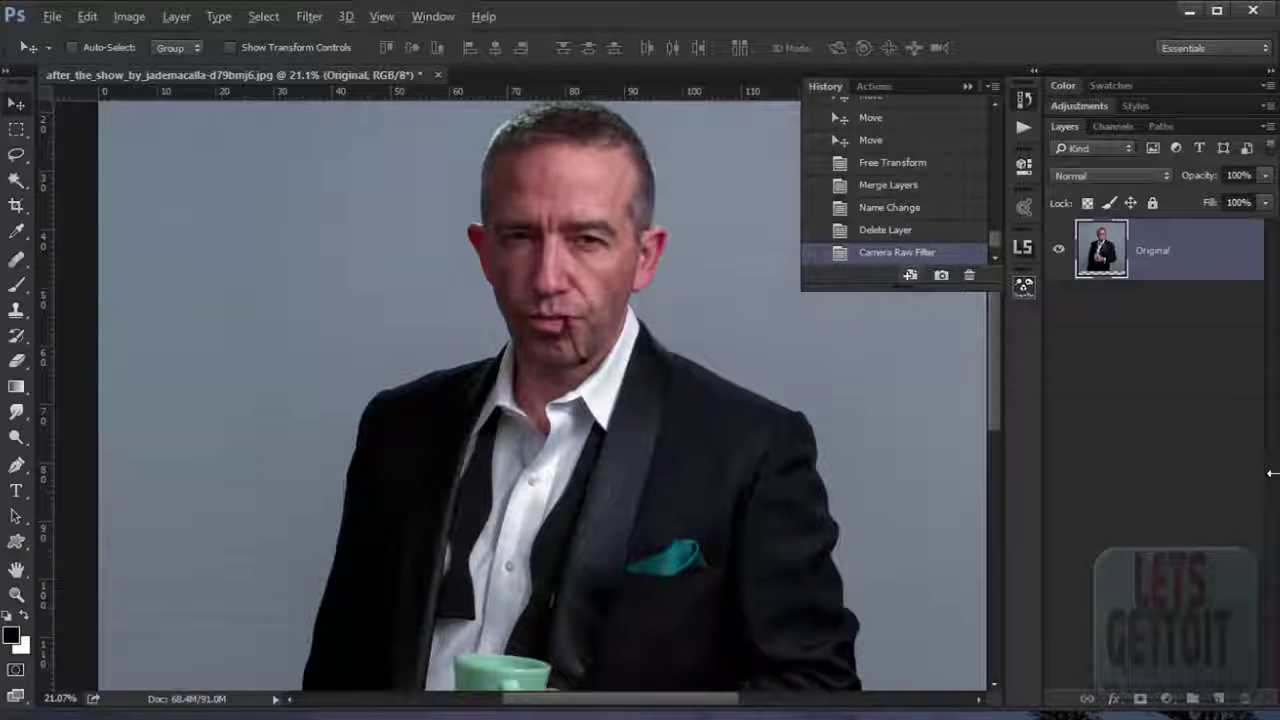
{"action": "key", "text": "ctrl+z"}
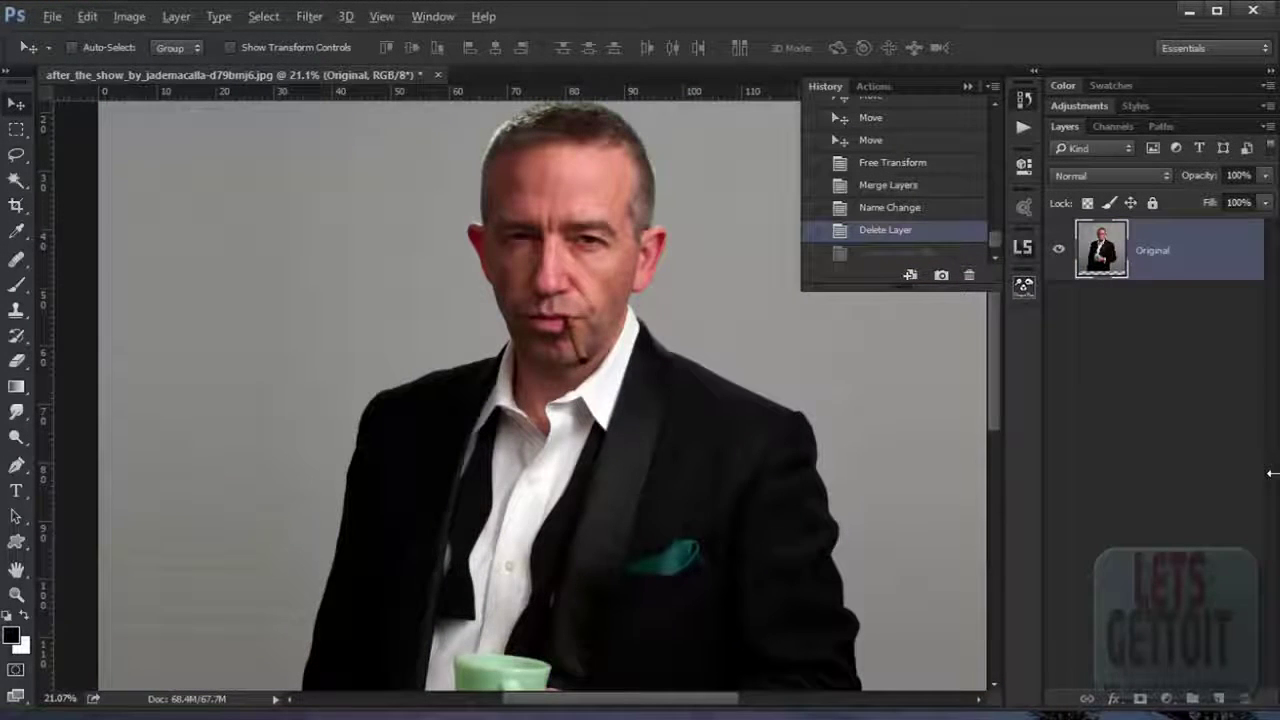
{"action": "key", "text": "ctrl+z"}
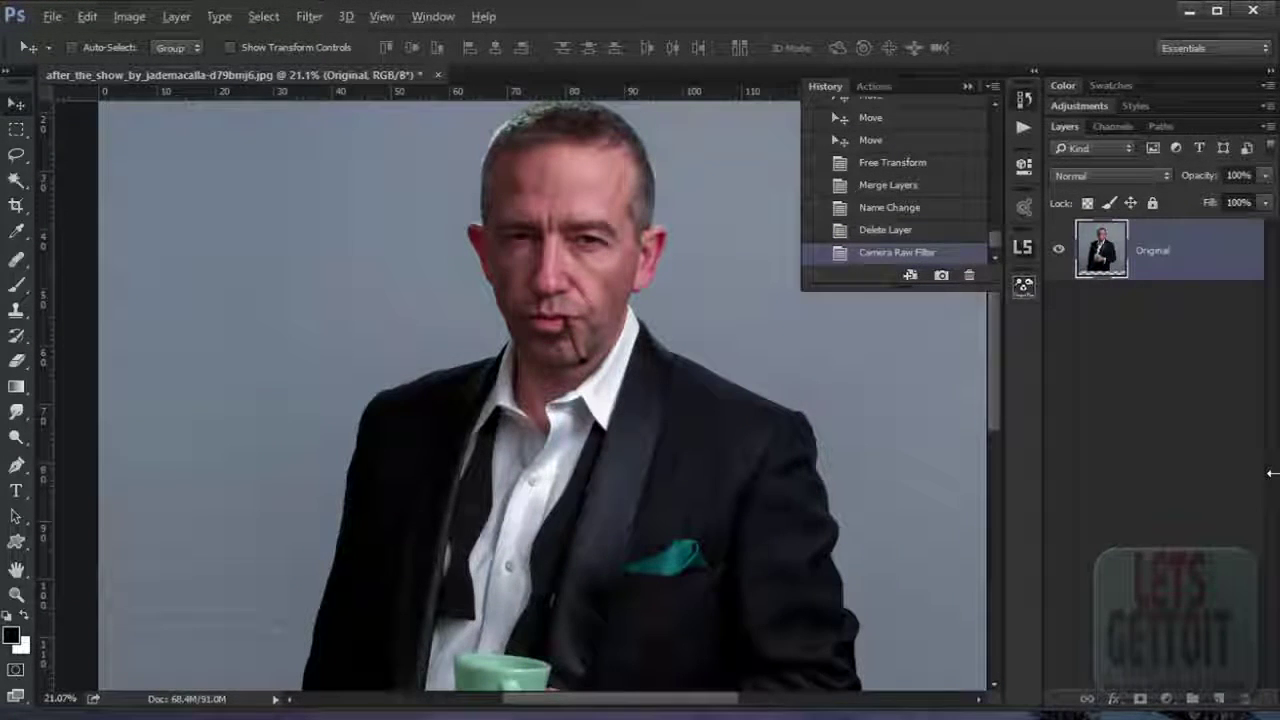
Step: Fit the photo in the window, duplicate the Original layer and launch Liquify on the copy
{"action": "key", "text": "ctrl+minus"}
{"action": "key", "text": "ctrl+0"}
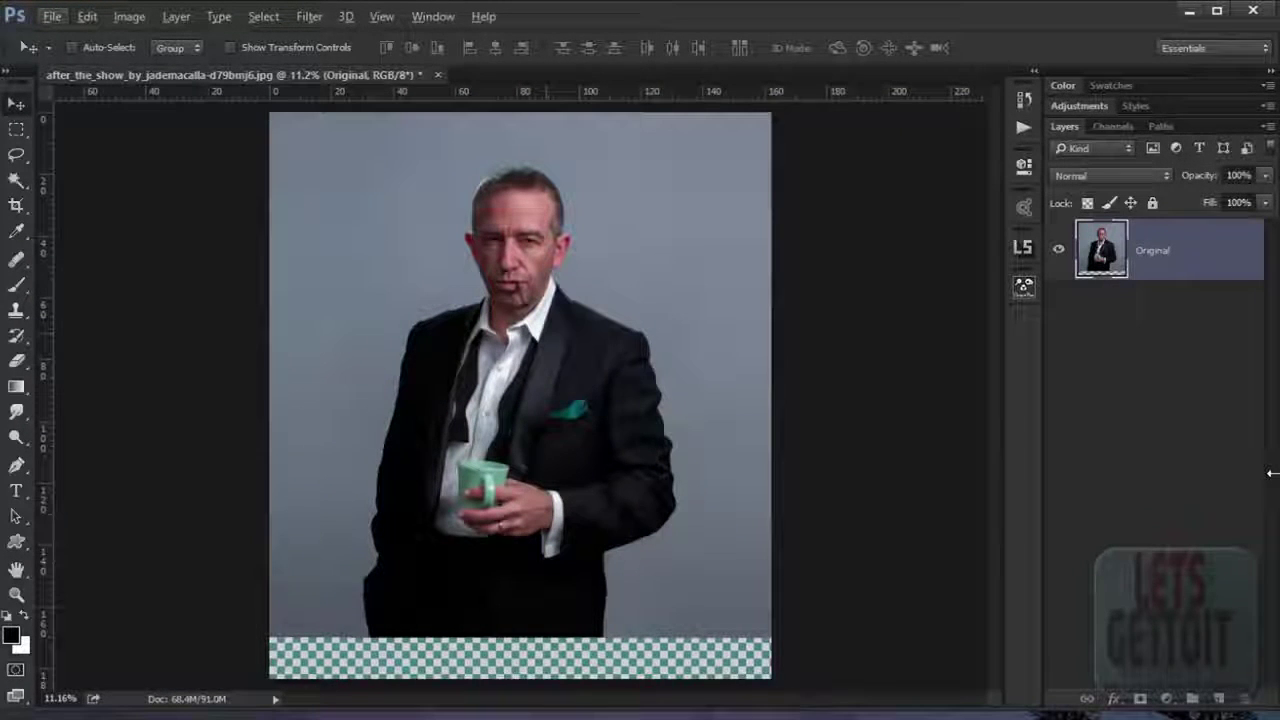
{"action": "key", "text": "ctrl+plus"}
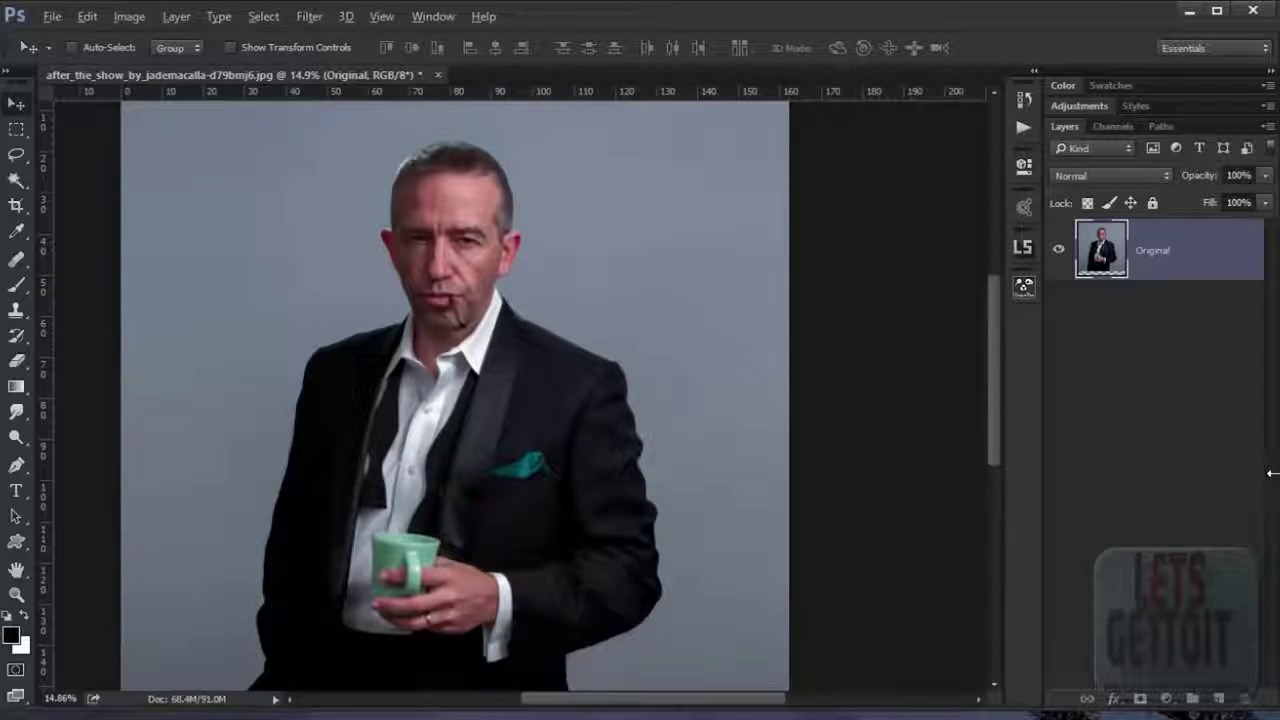
{"action": "key", "text": "ctrl+j"}
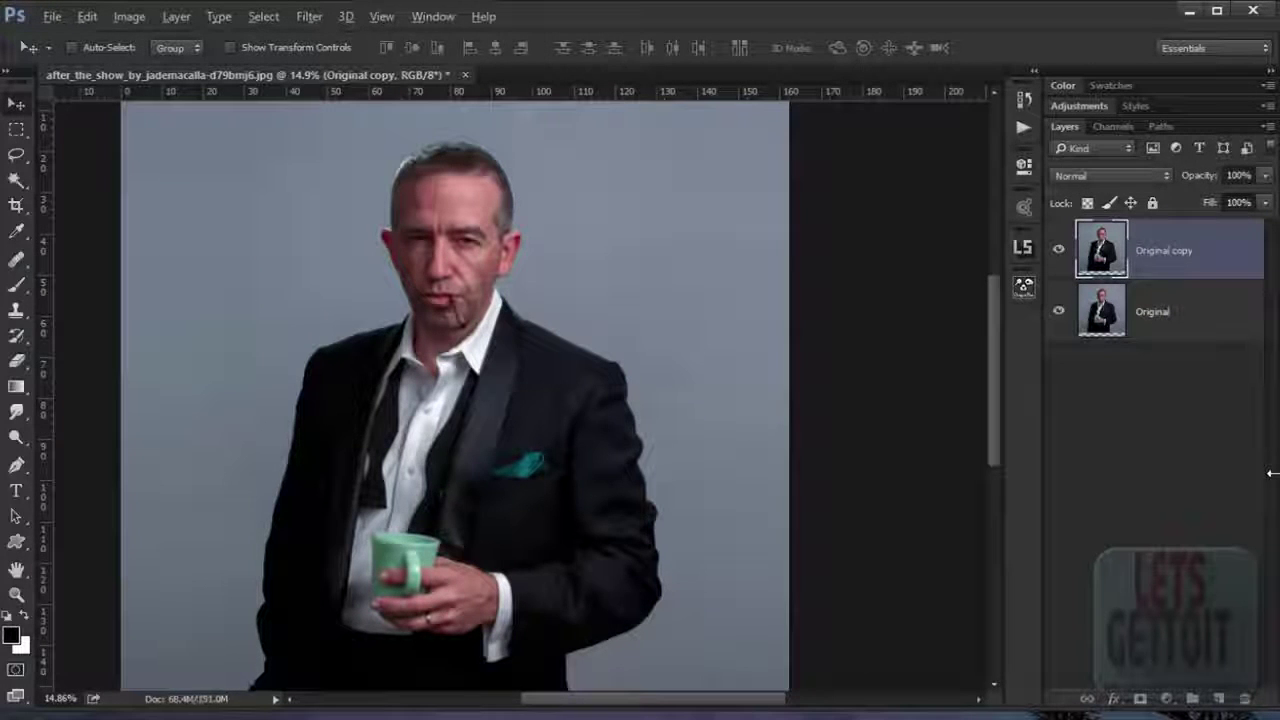
{"action": "right_click", "coordinate": [1184, 250]}
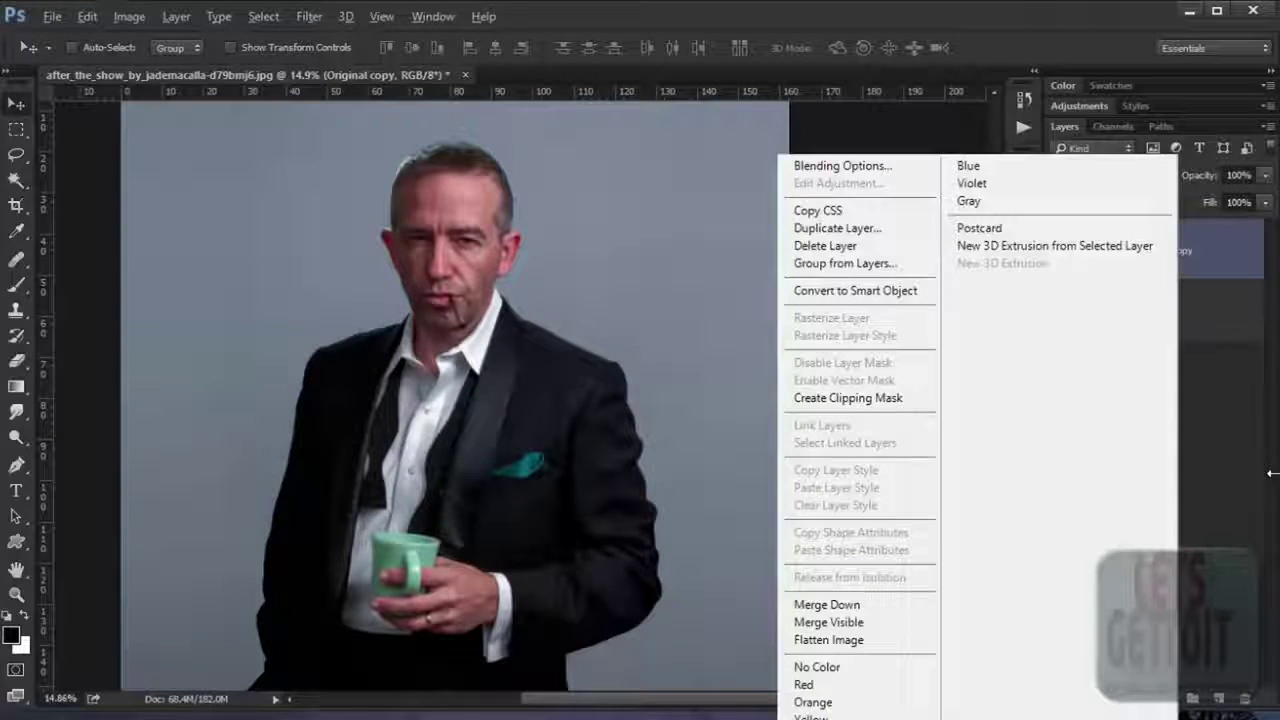
{"action": "key", "text": "Escape"}
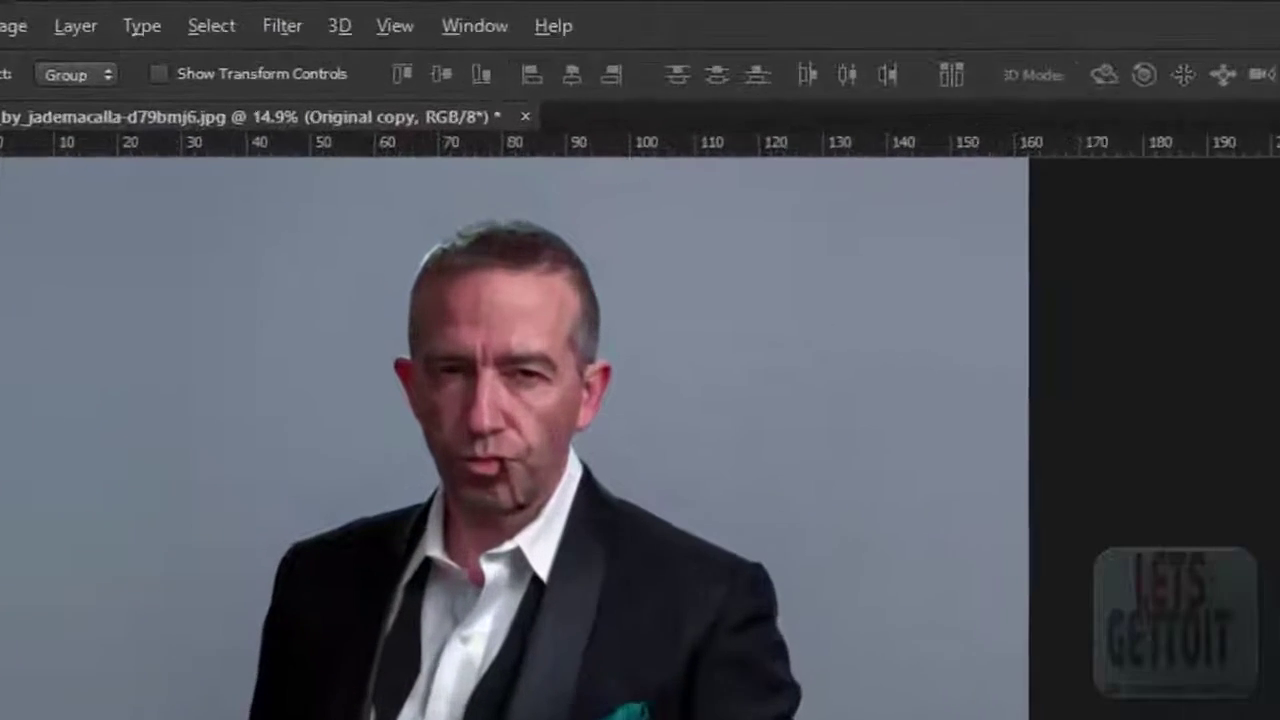
{"action": "key", "text": "alt+t"}
{"action": "key", "text": "Down"}
{"action": "key", "text": "Down"}
{"action": "key", "text": "Down"}
{"action": "key", "text": "Down"}
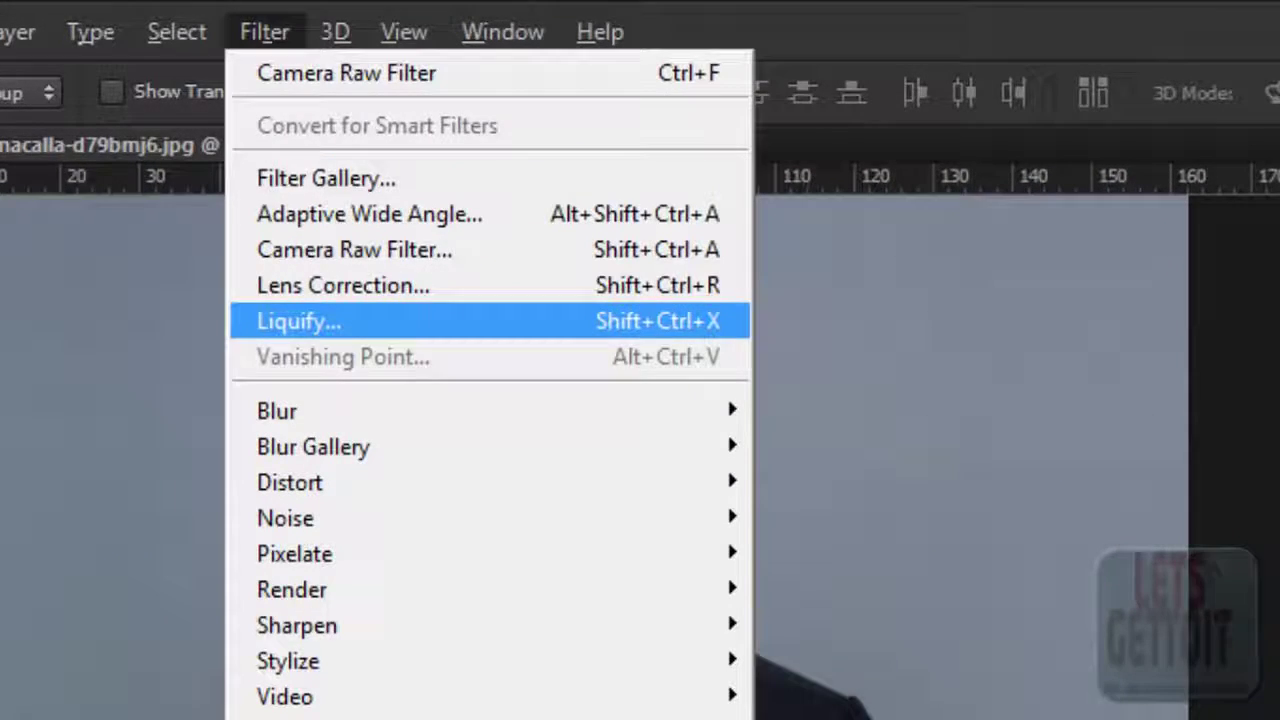
{"action": "key", "text": "Return"}
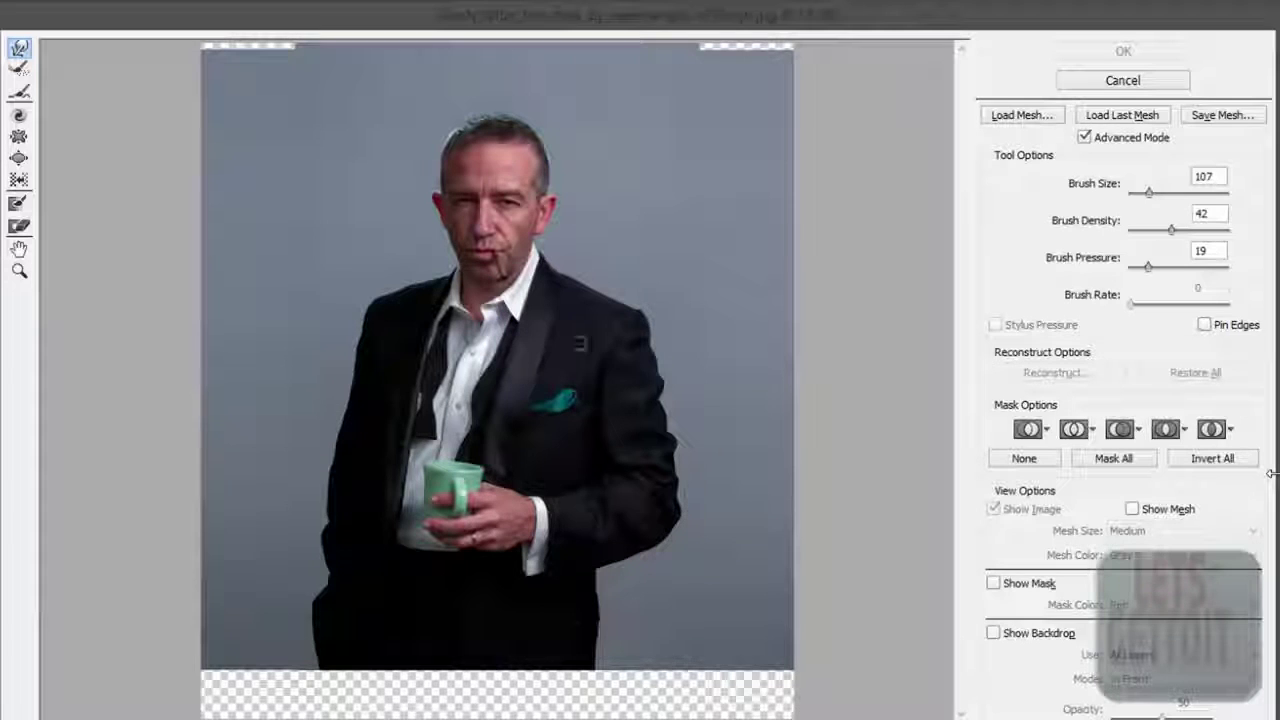
Step: Forward-warp the right jacket sleeve edge, undoing the first overdone stroke
{"action": "scroll", "coordinate": [620, 366], "scroll_direction": "up", "scroll_amount": 2}
{"action": "left_click_drag", "start_coordinate": [620, 366], "coordinate": [592, 394]}
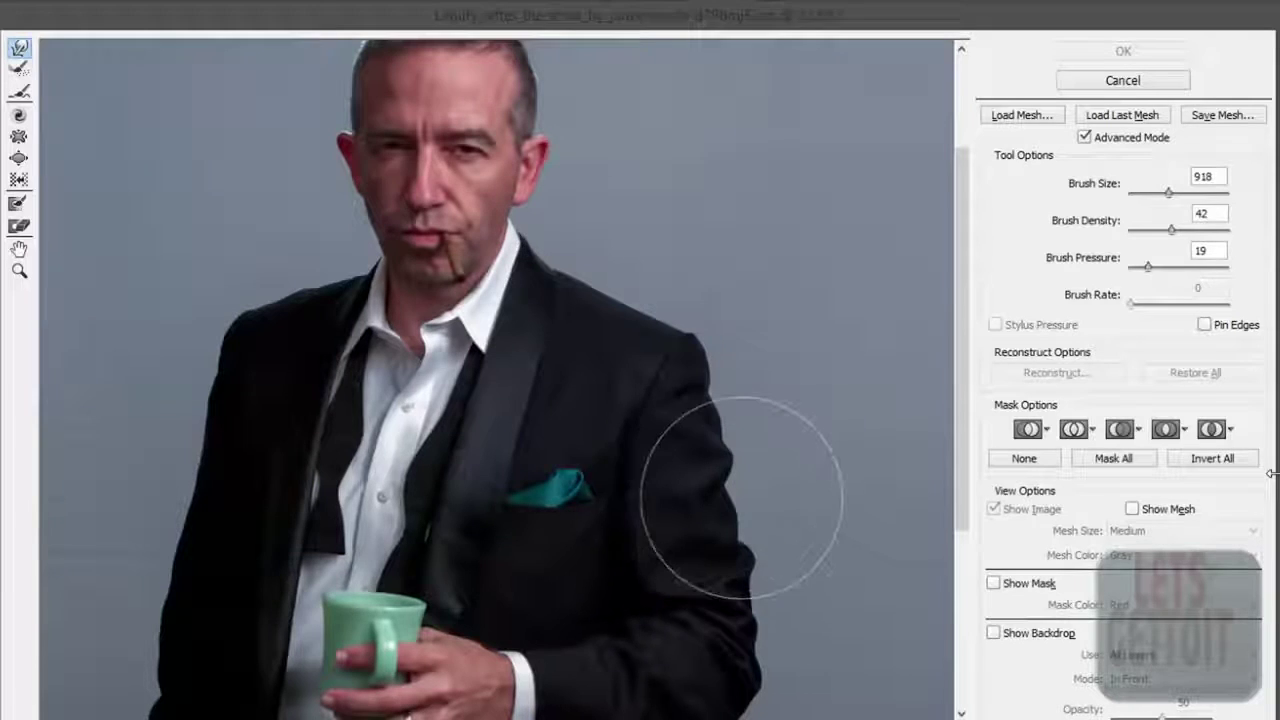
{"action": "left_click_drag", "start_coordinate": [738, 502], "coordinate": [720, 470]}
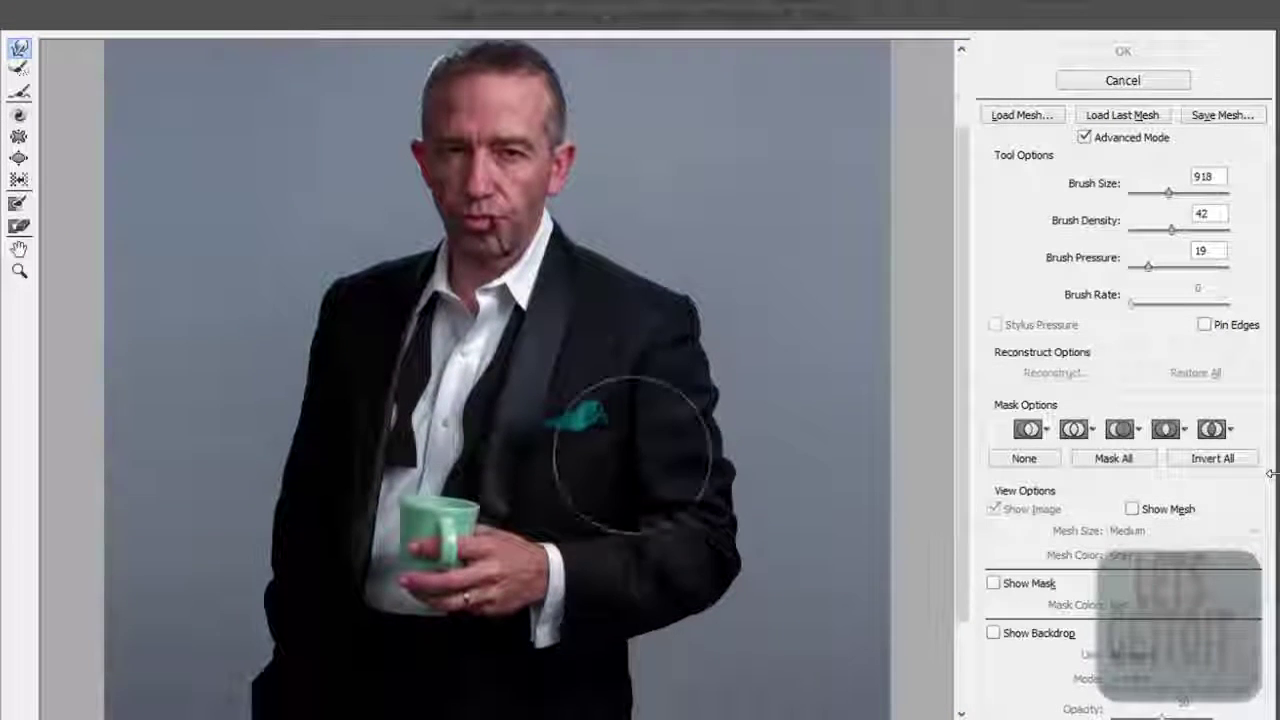
{"action": "key", "text": "ctrl+z"}
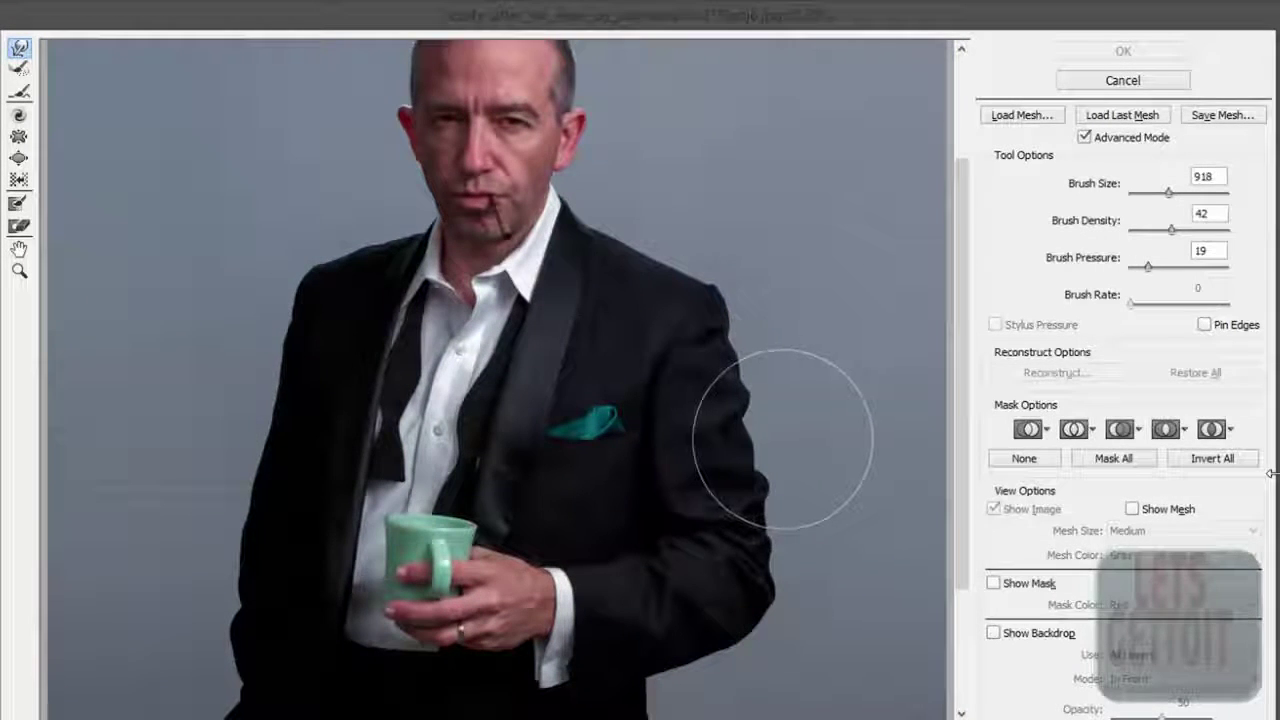
{"action": "left_click_drag", "start_coordinate": [757, 443], "coordinate": [800, 480]}
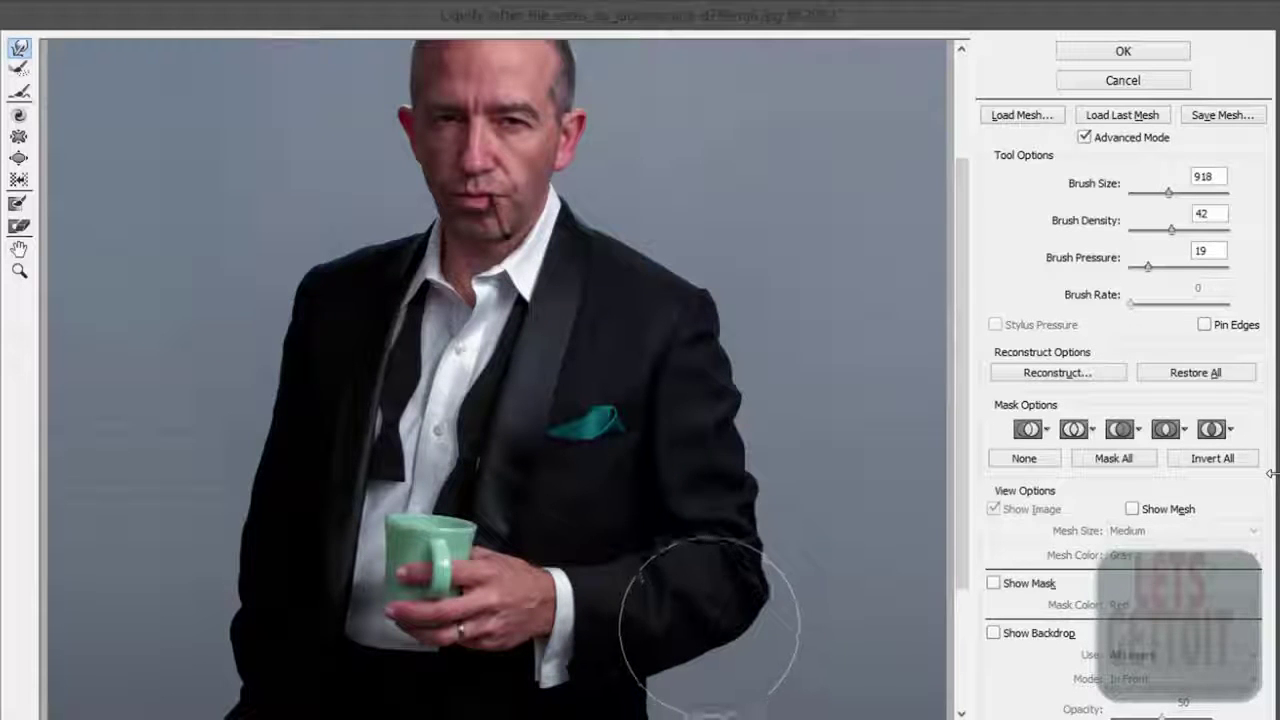
{"action": "scroll", "coordinate": [495, 380], "scroll_direction": "down", "scroll_amount": 2}
{"action": "scroll", "coordinate": [495, 380], "scroll_direction": "down", "scroll_amount": 1}
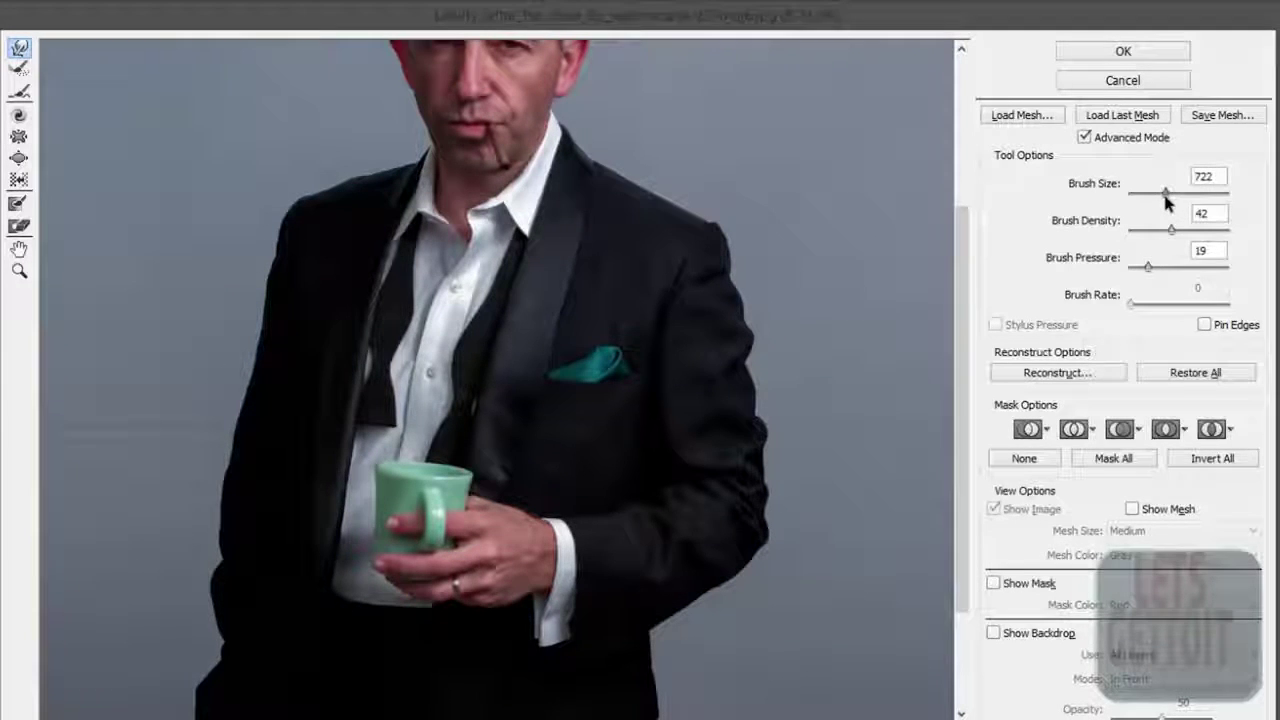
Step: Warp the jacket near the pocket square and smooth the shoulder-to-elbow sleeve edge
{"action": "mouse_move", "coordinate": [686, 423]}
{"action": "left_mouse_down"}
{"action": "mouse_move", "coordinate": [672, 352]}
{"action": "mouse_move", "coordinate": [688, 437]}
{"action": "left_mouse_up"}
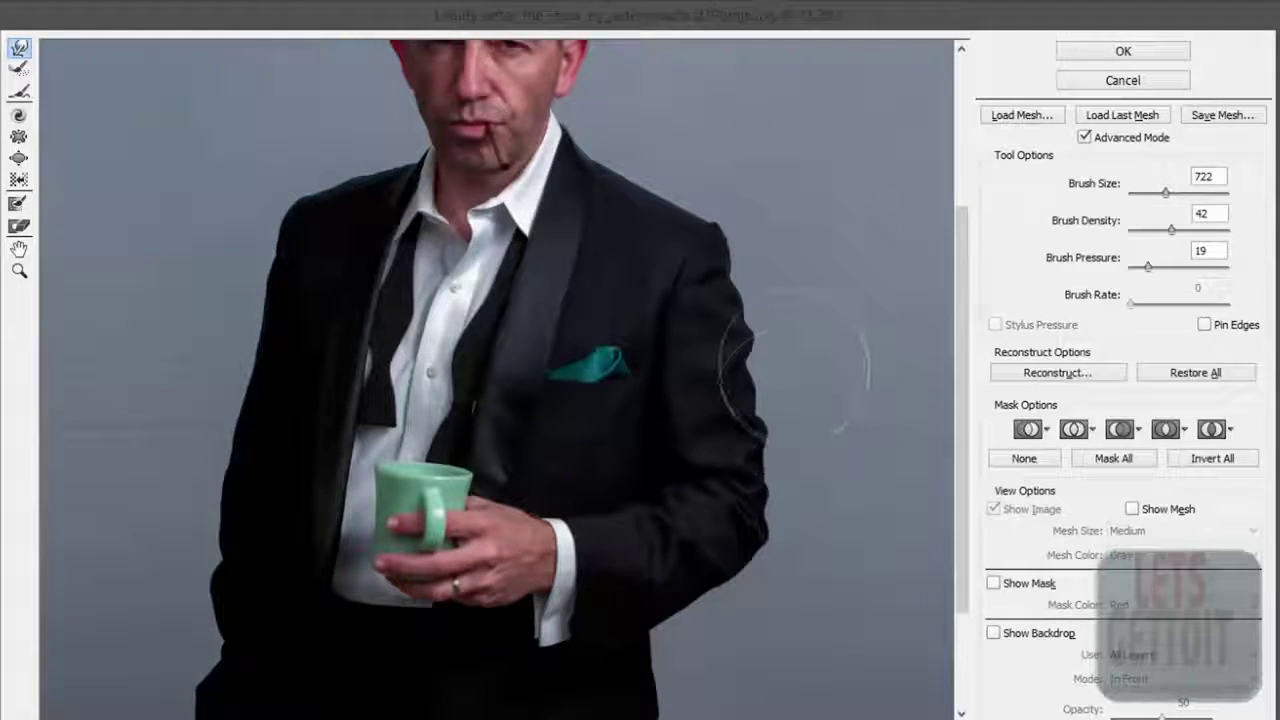
{"action": "left_click_drag", "start_coordinate": [773, 348], "coordinate": [786, 367]}
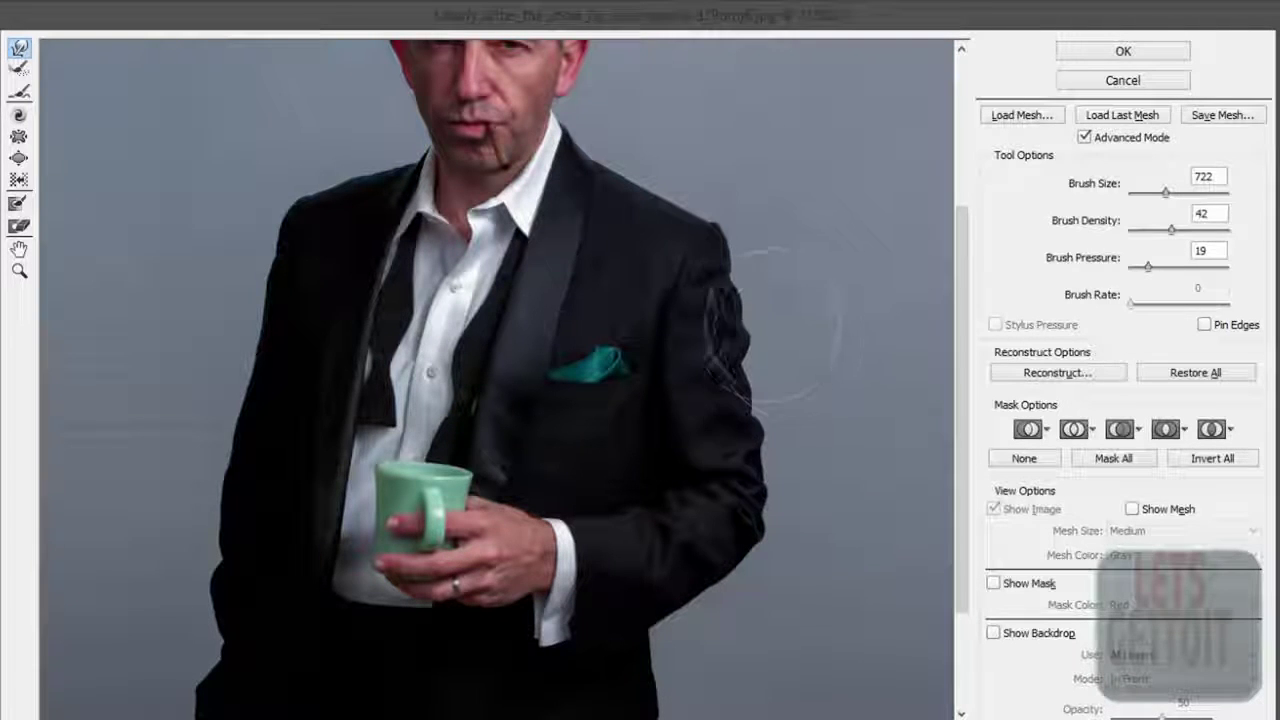
{"action": "mouse_move", "coordinate": [757, 314]}
{"action": "left_mouse_down"}
{"action": "mouse_move", "coordinate": [742, 325]}
{"action": "mouse_move", "coordinate": [749, 229]}
{"action": "left_mouse_up"}
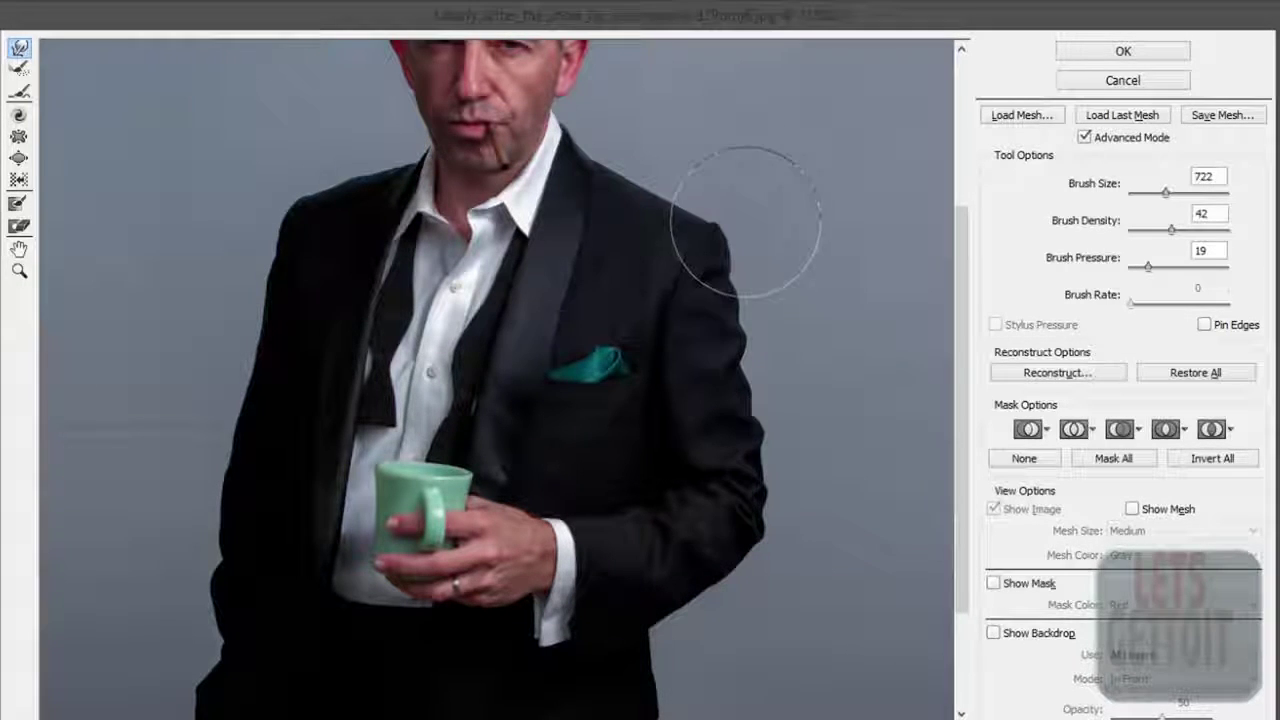
{"action": "left_click_drag", "start_coordinate": [771, 287], "coordinate": [730, 420]}
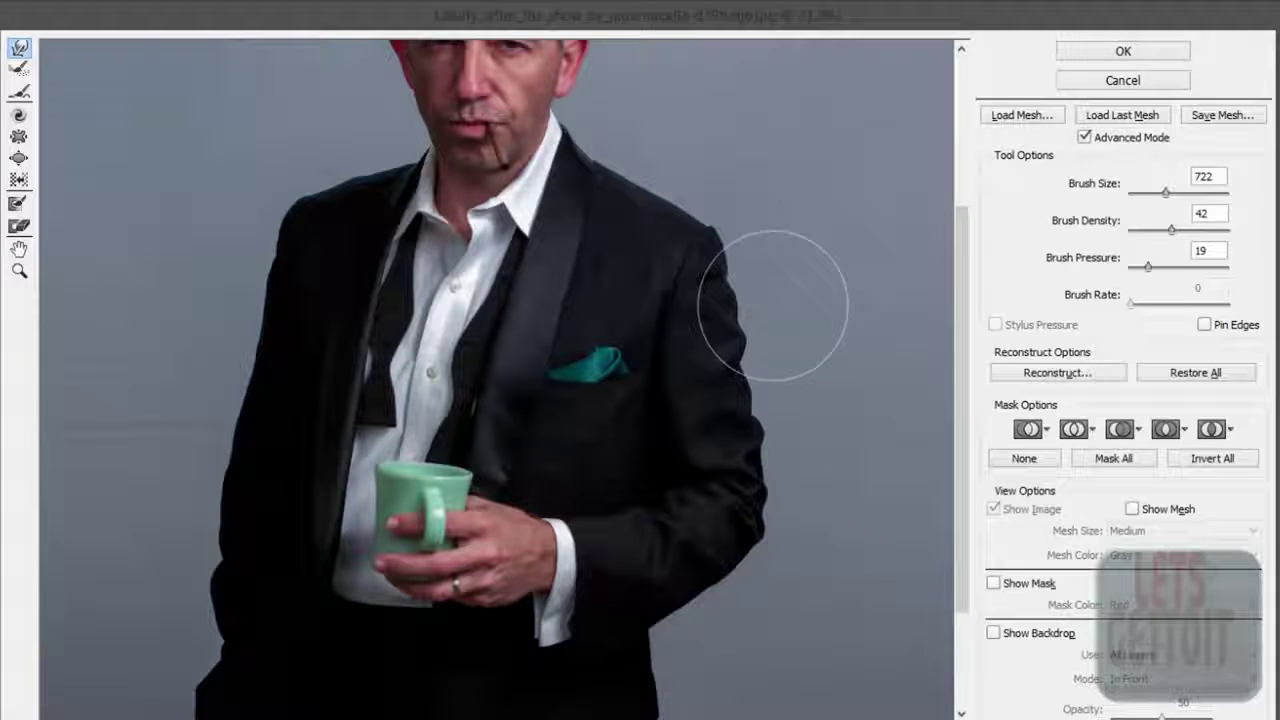
Step: Zoom to the lower sleeve and smooth its hooked edge into a clean contour
{"action": "mouse_move", "coordinate": [755, 605]}
{"action": "left_mouse_down"}
{"action": "mouse_move", "coordinate": [757, 508]}
{"action": "mouse_move", "coordinate": [683, 516]}
{"action": "mouse_move", "coordinate": [640, 496]}
{"action": "mouse_move", "coordinate": [648, 632]}
{"action": "mouse_move", "coordinate": [665, 590]}
{"action": "left_mouse_up"}
{"action": "scroll", "coordinate": [750, 520], "scroll_direction": "up", "scroll_amount": 1}
{"action": "scroll", "coordinate": [750, 523], "scroll_direction": "up", "scroll_amount": 1}
{"action": "scroll", "coordinate": [757, 527], "scroll_direction": "up", "scroll_amount": 1}
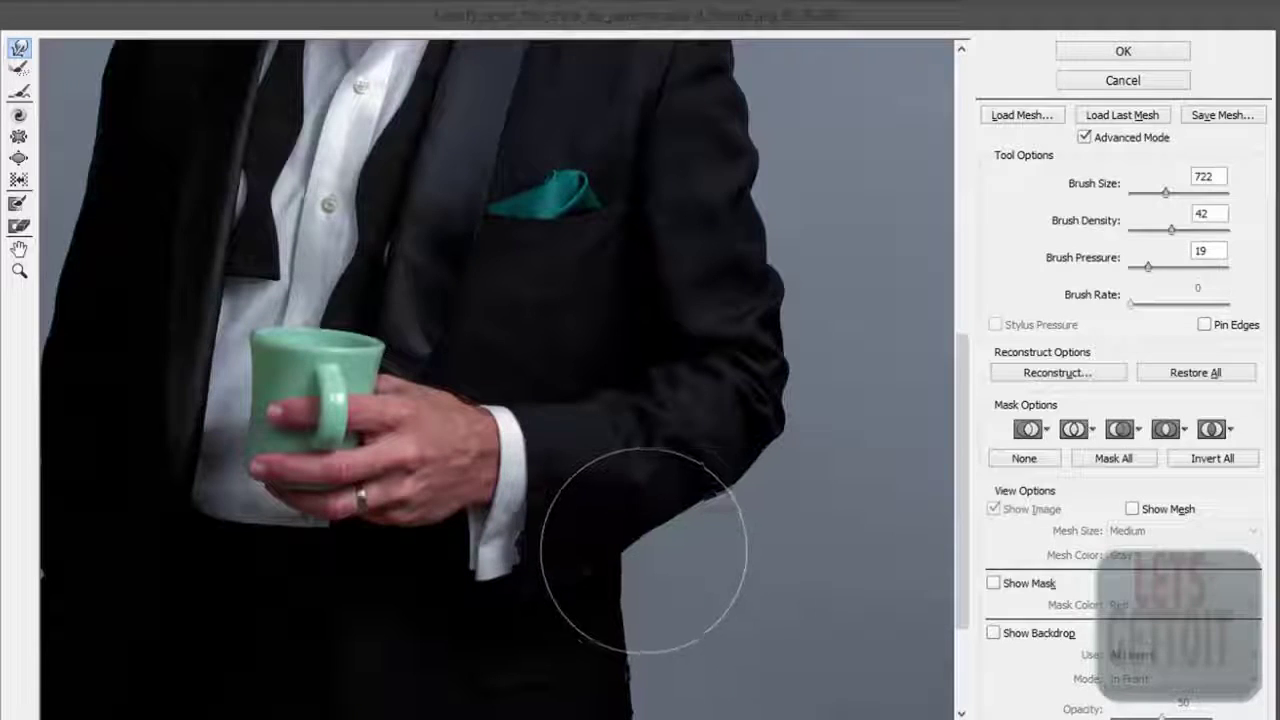
{"action": "left_click_drag", "start_coordinate": [686, 509], "coordinate": [641, 564]}
{"action": "left_click_drag", "start_coordinate": [714, 543], "coordinate": [657, 557]}
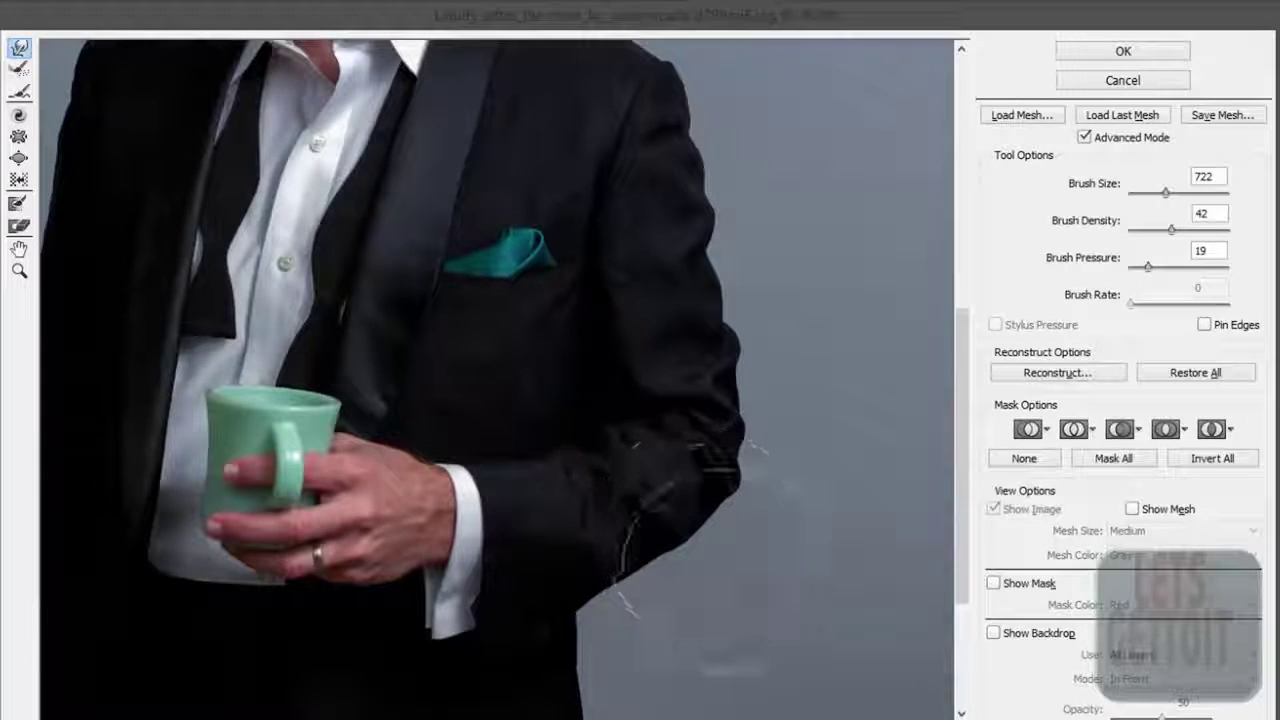
{"action": "left_click_drag", "start_coordinate": [762, 573], "coordinate": [584, 515]}
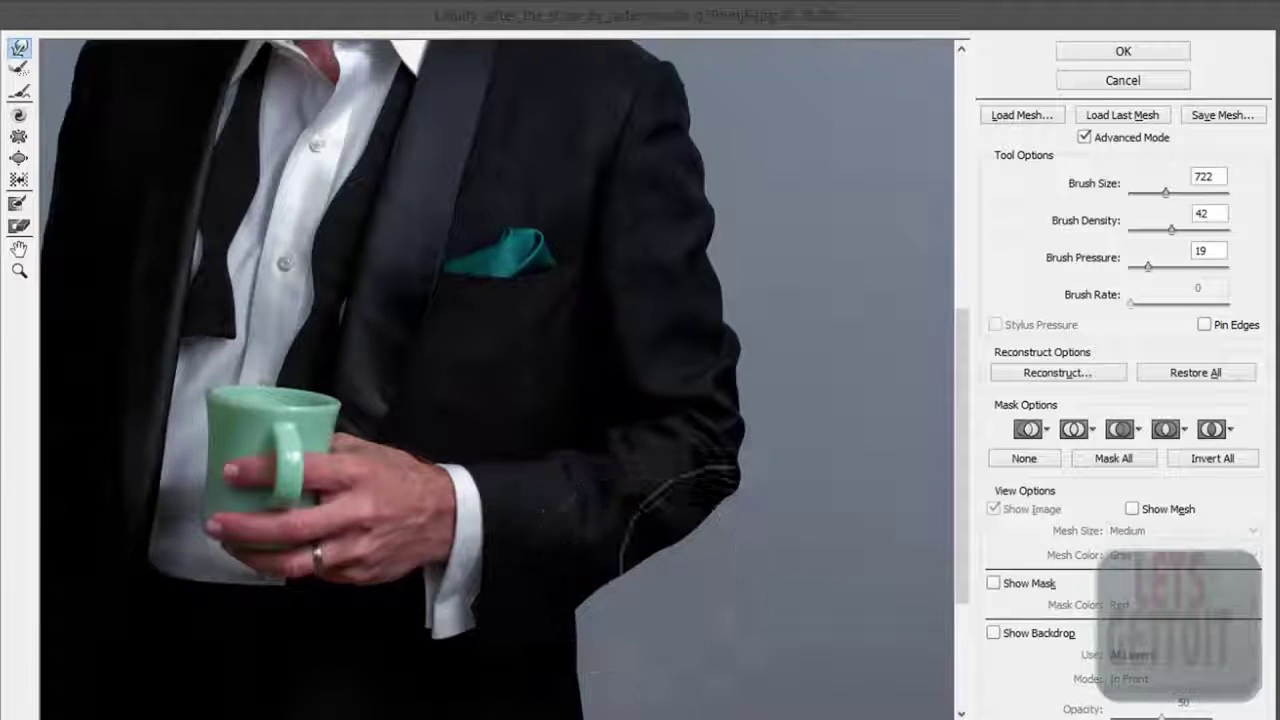
{"action": "scroll", "coordinate": [714, 557], "scroll_direction": "up", "scroll_amount": 3}
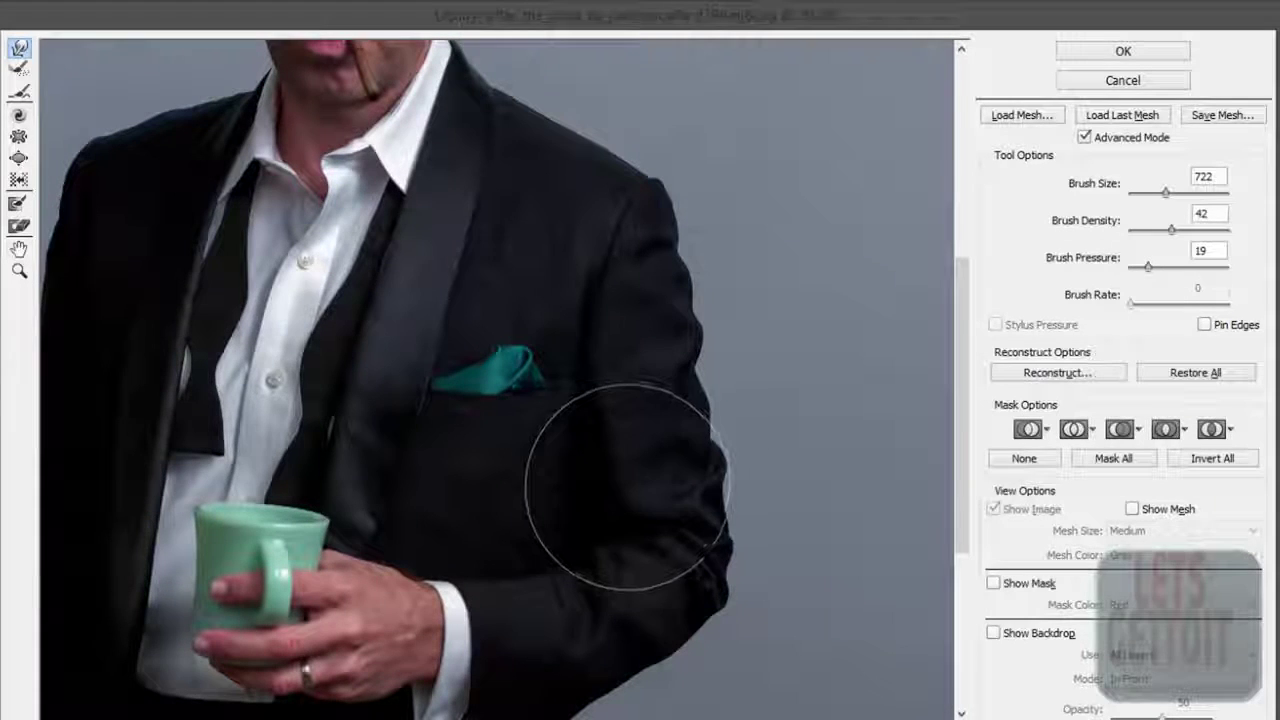
{"action": "left_click_drag", "start_coordinate": [567, 530], "coordinate": [548, 390]}
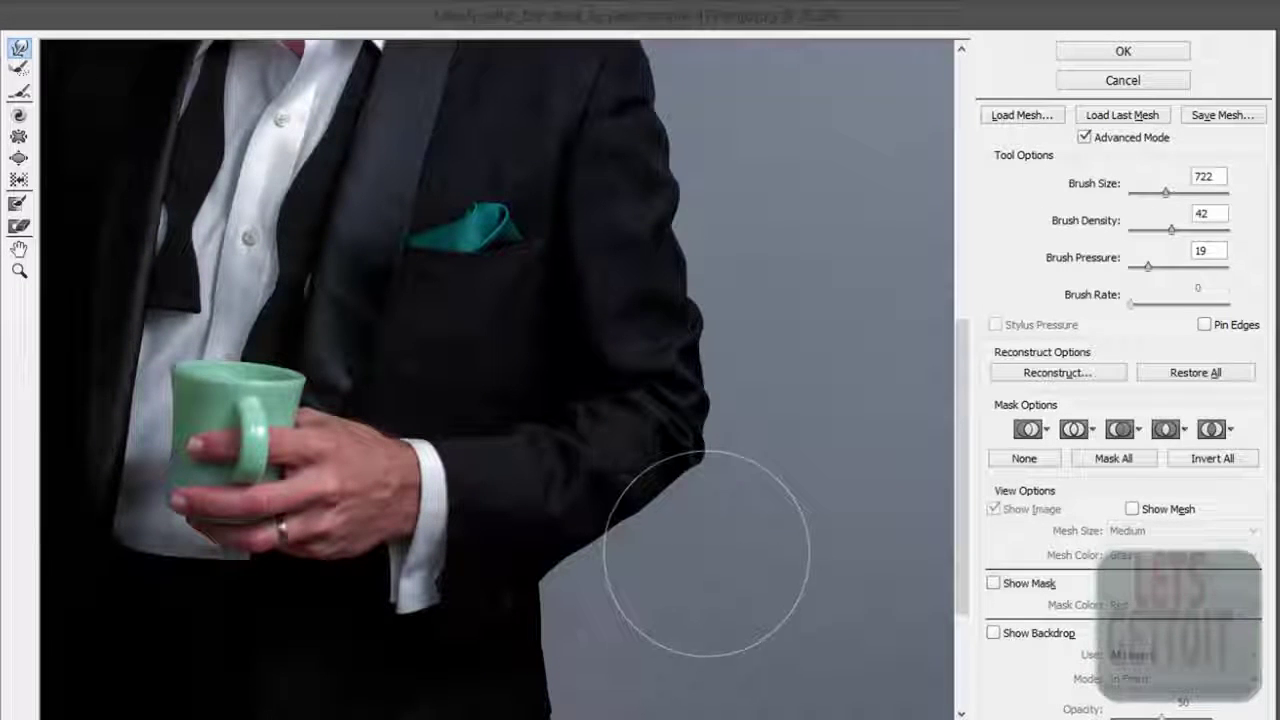
{"action": "scroll", "coordinate": [760, 543], "scroll_direction": "down", "scroll_amount": 3}
{"action": "scroll", "coordinate": [771, 536], "scroll_direction": "down", "scroll_amount": 2}
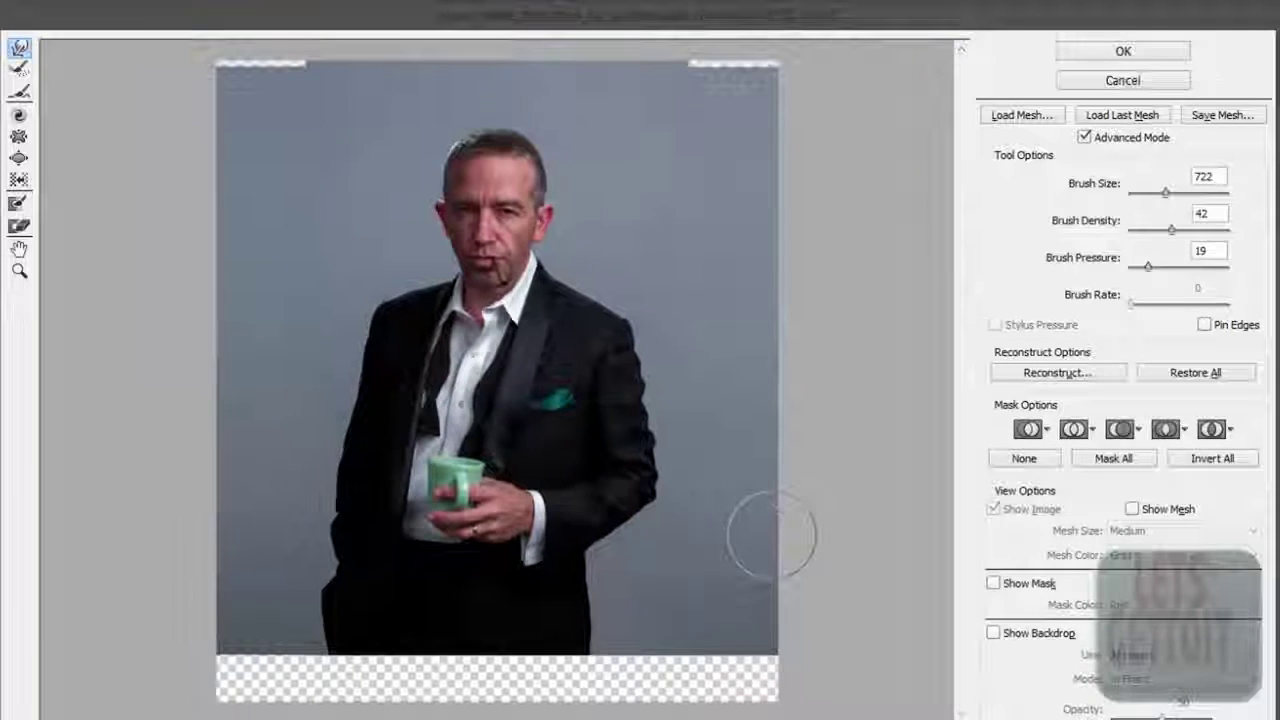
Step: Review the pocket square, mug and face in the Liquify preview with brush size 990
{"action": "scroll", "coordinate": [760, 530], "scroll_direction": "up", "scroll_amount": 2}
{"action": "scroll", "coordinate": [700, 486], "scroll_direction": "up", "scroll_amount": 1}
{"action": "scroll", "coordinate": [800, 457], "scroll_direction": "down", "scroll_amount": 1}
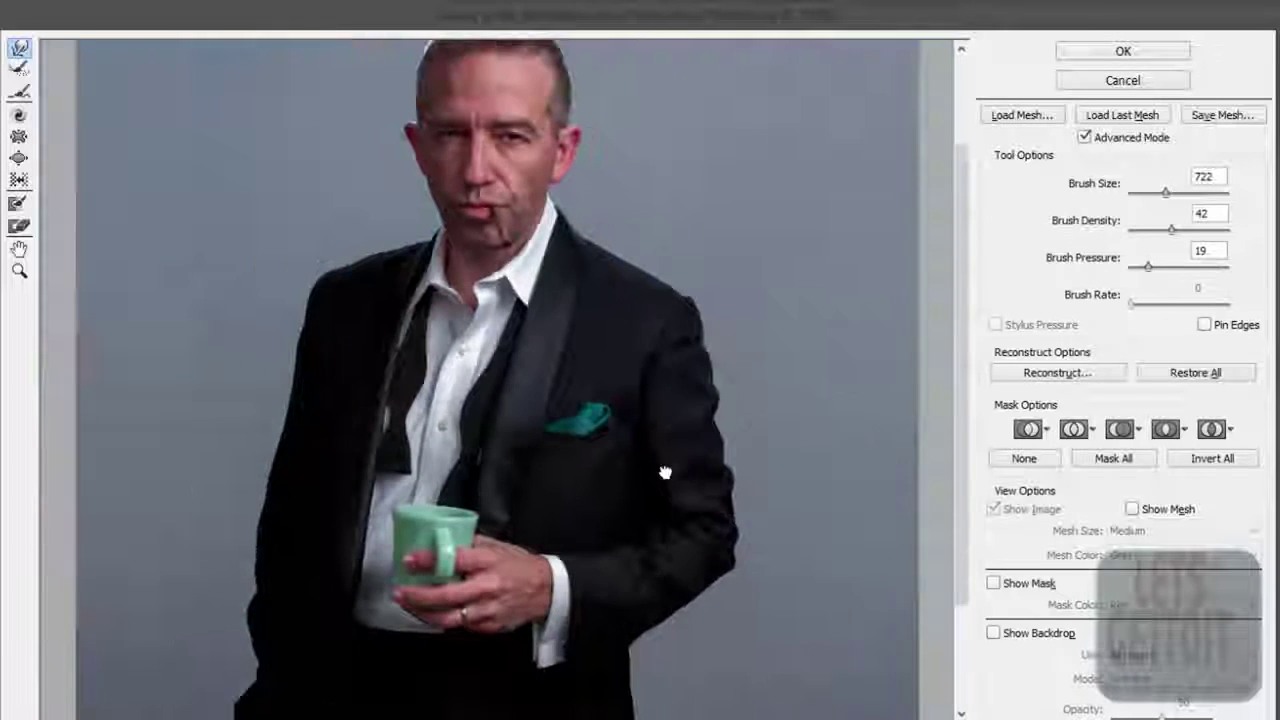
{"action": "scroll", "coordinate": [700, 530], "scroll_direction": "up", "scroll_amount": 1}
{"action": "mouse_move", "coordinate": [734, 534]}
{"action": "left_mouse_down"}
{"action": "mouse_move", "coordinate": [829, 314]}
{"action": "mouse_move", "coordinate": [548, 394]}
{"action": "left_mouse_up"}
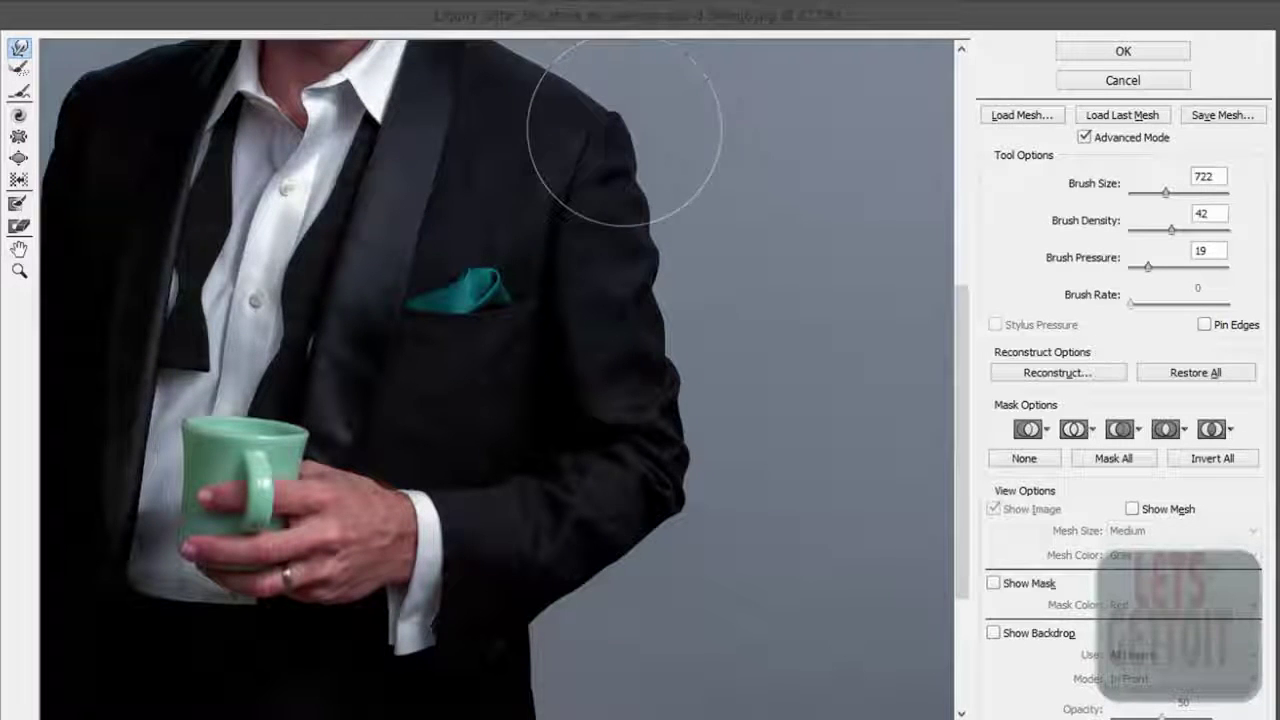
{"action": "left_click_drag", "start_coordinate": [626, 132], "coordinate": [630, 274]}
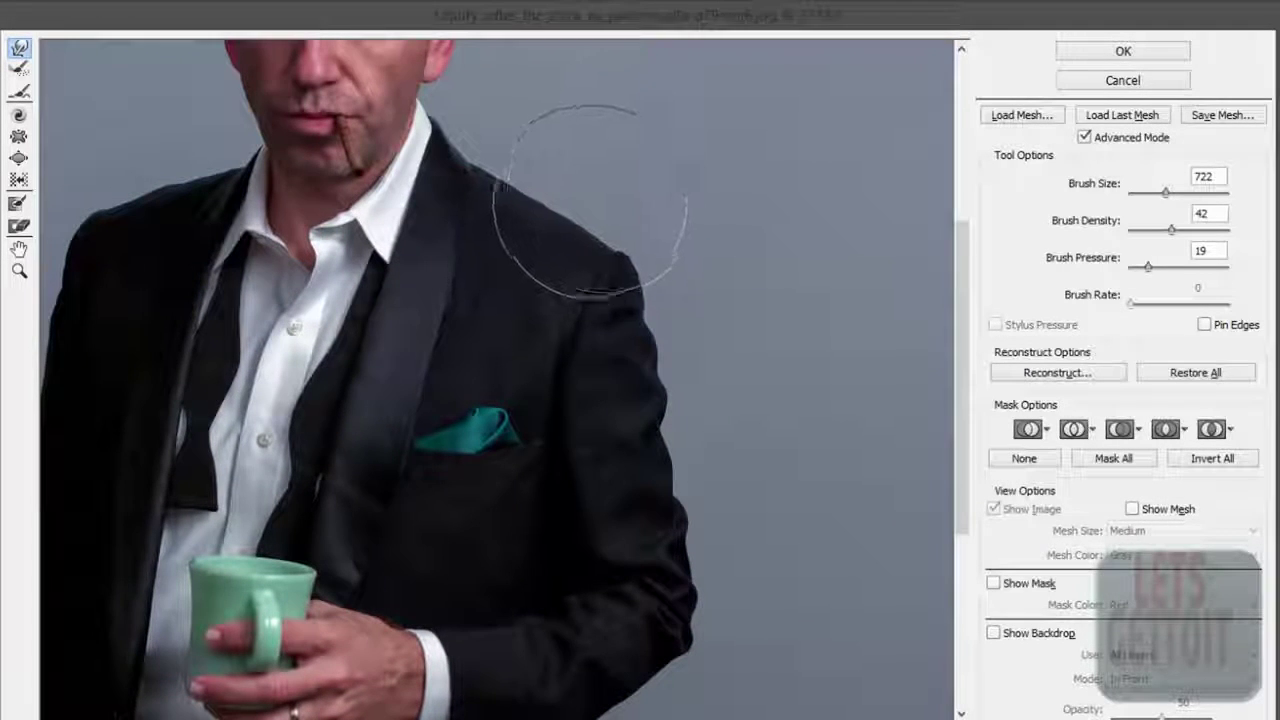
{"action": "scroll", "coordinate": [760, 215], "scroll_direction": "down", "scroll_amount": 1}
{"action": "scroll", "coordinate": [848, 414], "scroll_direction": "down", "scroll_amount": 1}
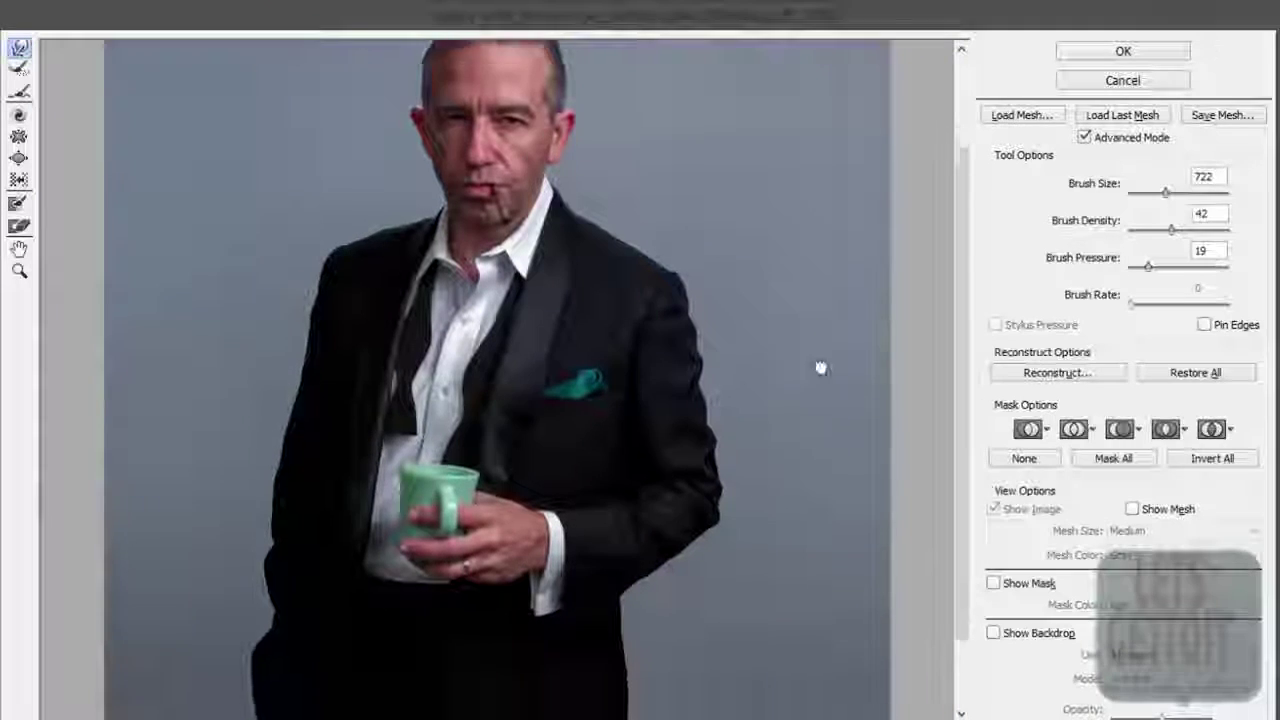
{"action": "scroll", "coordinate": [372, 298], "scroll_direction": "up", "scroll_amount": 2}
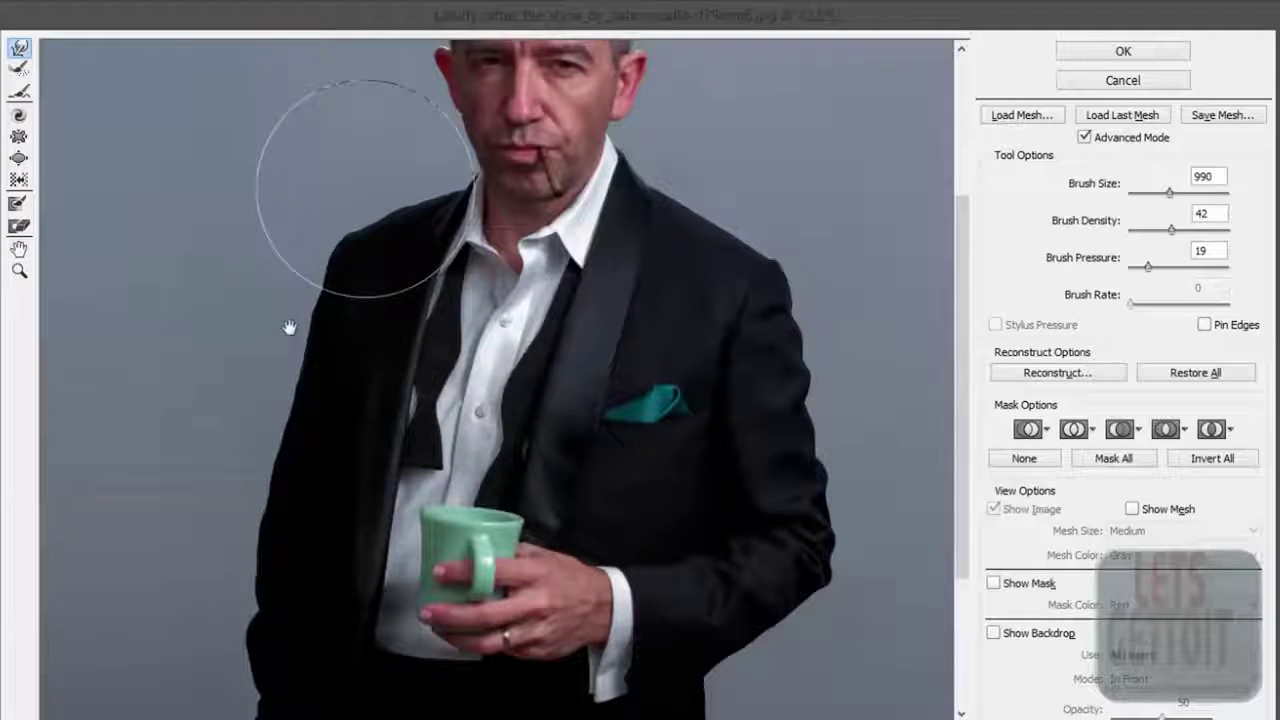
{"action": "scroll", "coordinate": [343, 171], "scroll_direction": "down", "scroll_amount": 2}
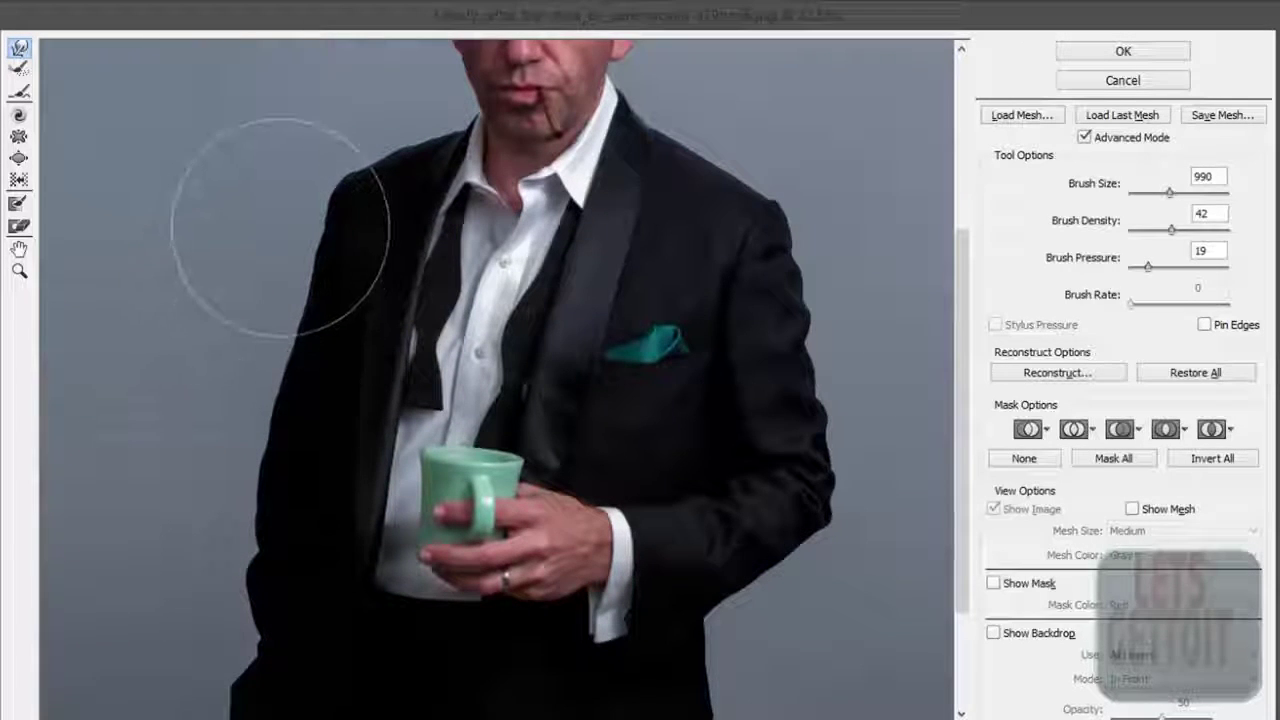
{"action": "scroll", "coordinate": [286, 371], "scroll_direction": "down", "scroll_amount": 1}
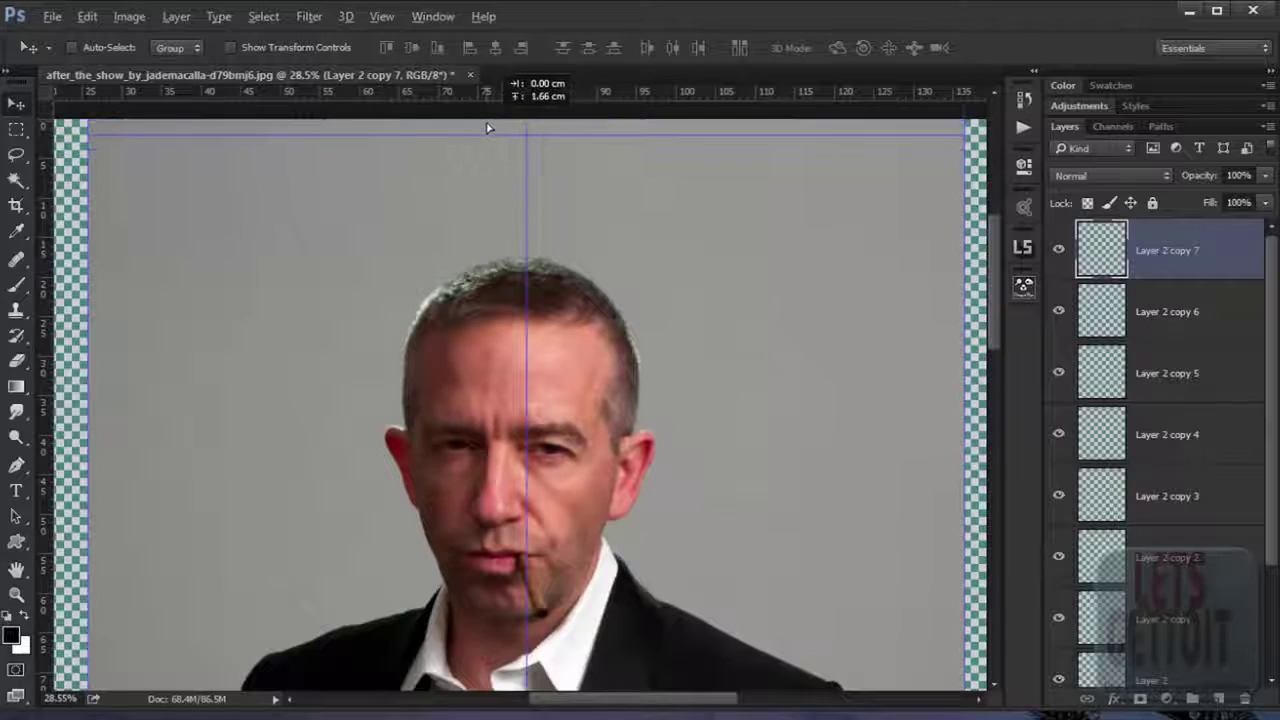
Step: Hide Layer 0 and zoom in to inspect the grey strip on its own
{"action": "scroll", "coordinate": [571, 192], "scroll_direction": "down", "scroll_amount": 3}
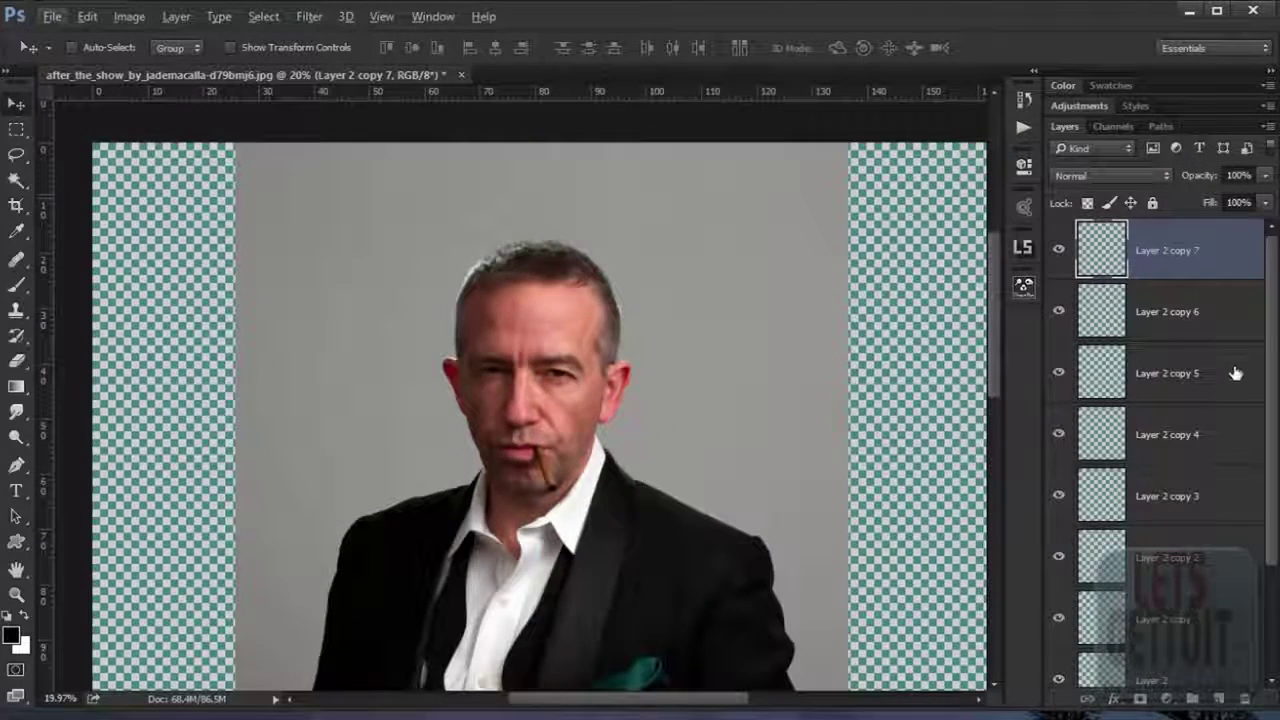
{"action": "scroll", "coordinate": [1220, 382], "scroll_direction": "down", "scroll_amount": 3}
{"action": "left_click", "coordinate": [1060, 596]}
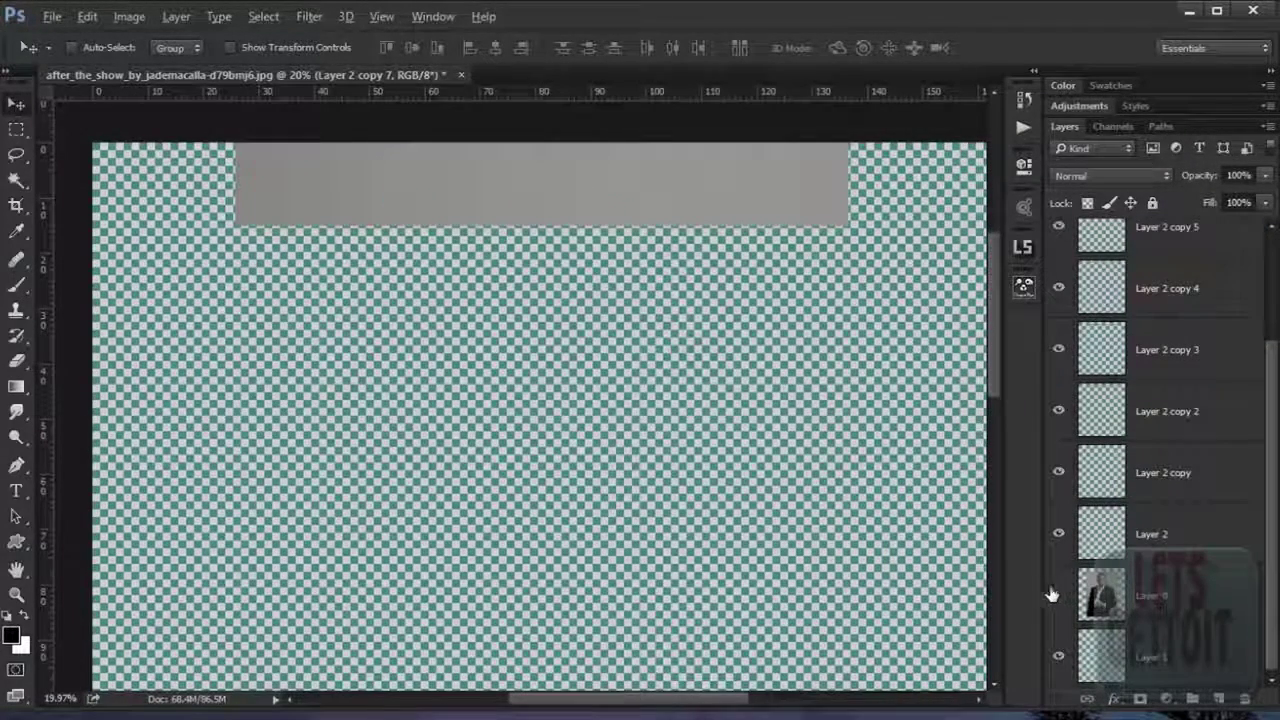
{"action": "scroll", "coordinate": [346, 189], "scroll_direction": "up", "scroll_amount": 2}
{"action": "scroll", "coordinate": [346, 189], "scroll_direction": "up", "scroll_amount": 2}
{"action": "scroll", "coordinate": [514, 266], "scroll_direction": "up", "scroll_amount": 2}
{"action": "scroll", "coordinate": [286, 360], "scroll_direction": "up", "scroll_amount": 1}
{"action": "scroll", "coordinate": [246, 371], "scroll_direction": "up", "scroll_amount": 2}
{"action": "scroll", "coordinate": [400, 346], "scroll_direction": "up", "scroll_amount": 2}
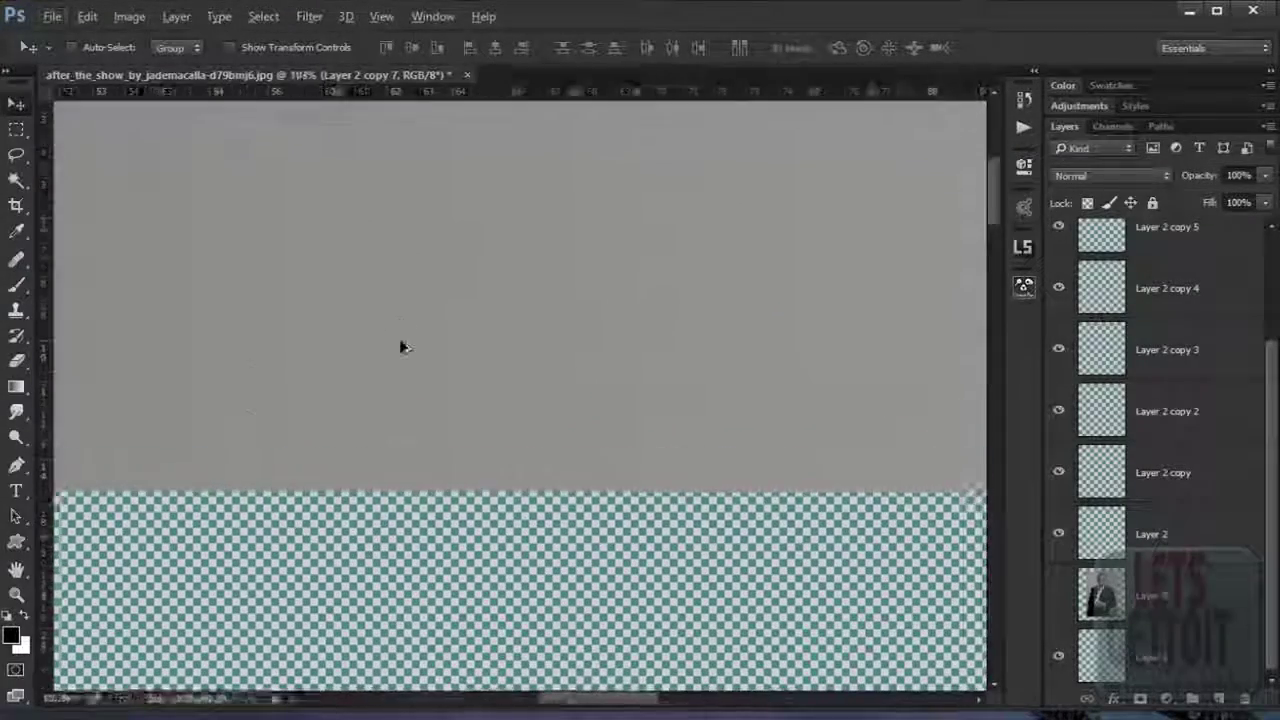
{"action": "scroll", "coordinate": [399, 347], "scroll_direction": "up", "scroll_amount": 2}
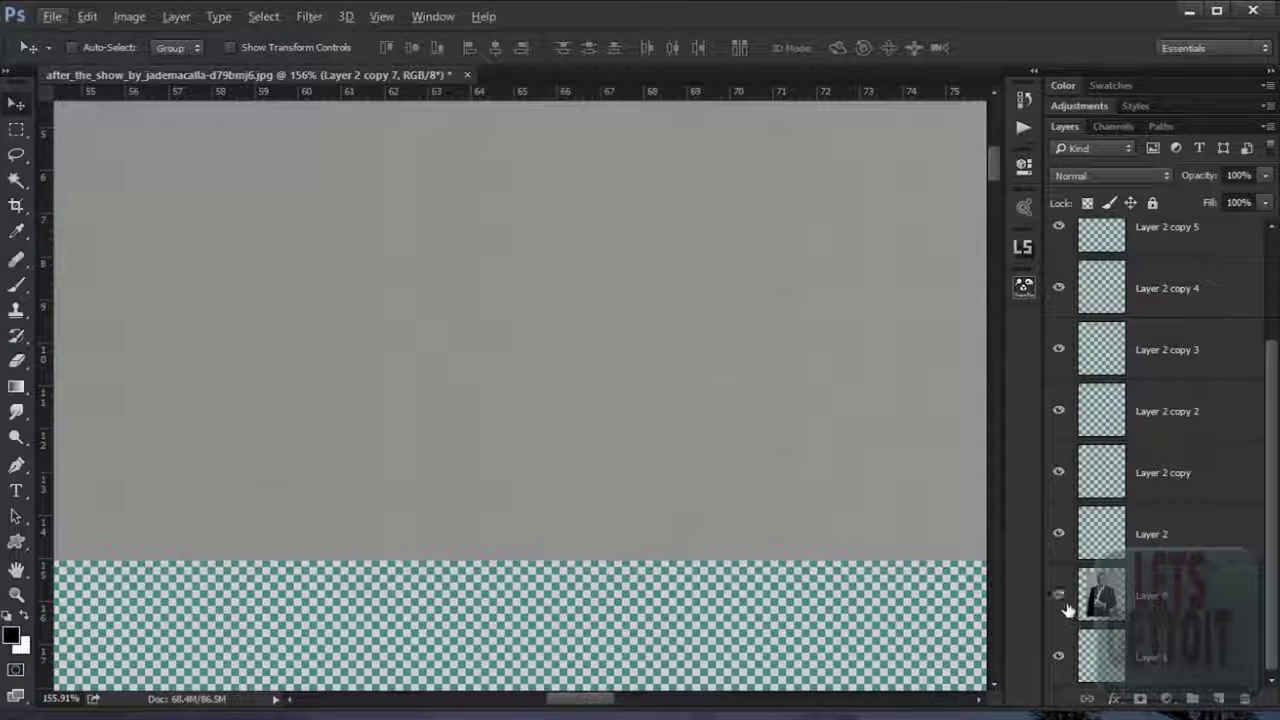
Step: Show the photo again, pan to the strip's lower edge and select Layer 2
{"action": "left_click", "coordinate": [1060, 598]}
{"action": "left_click_drag", "start_coordinate": [732, 425], "coordinate": [766, 349]}
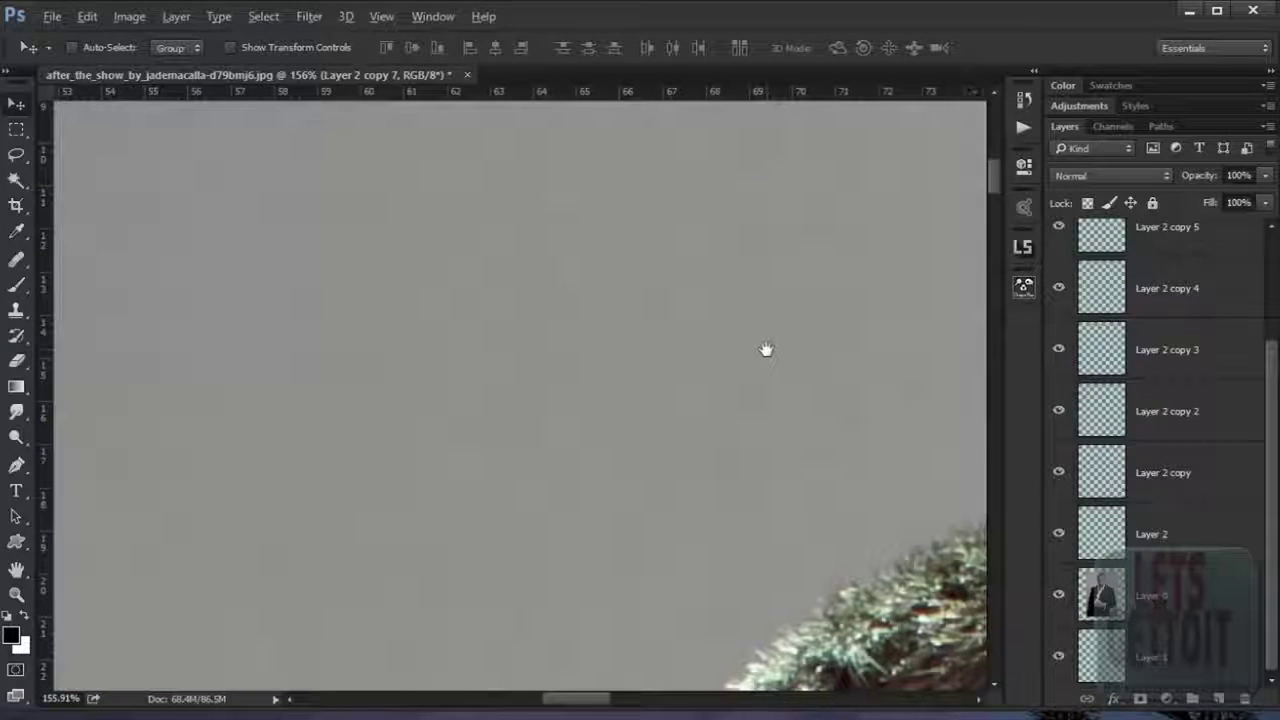
{"action": "left_click", "coordinate": [1110, 545]}
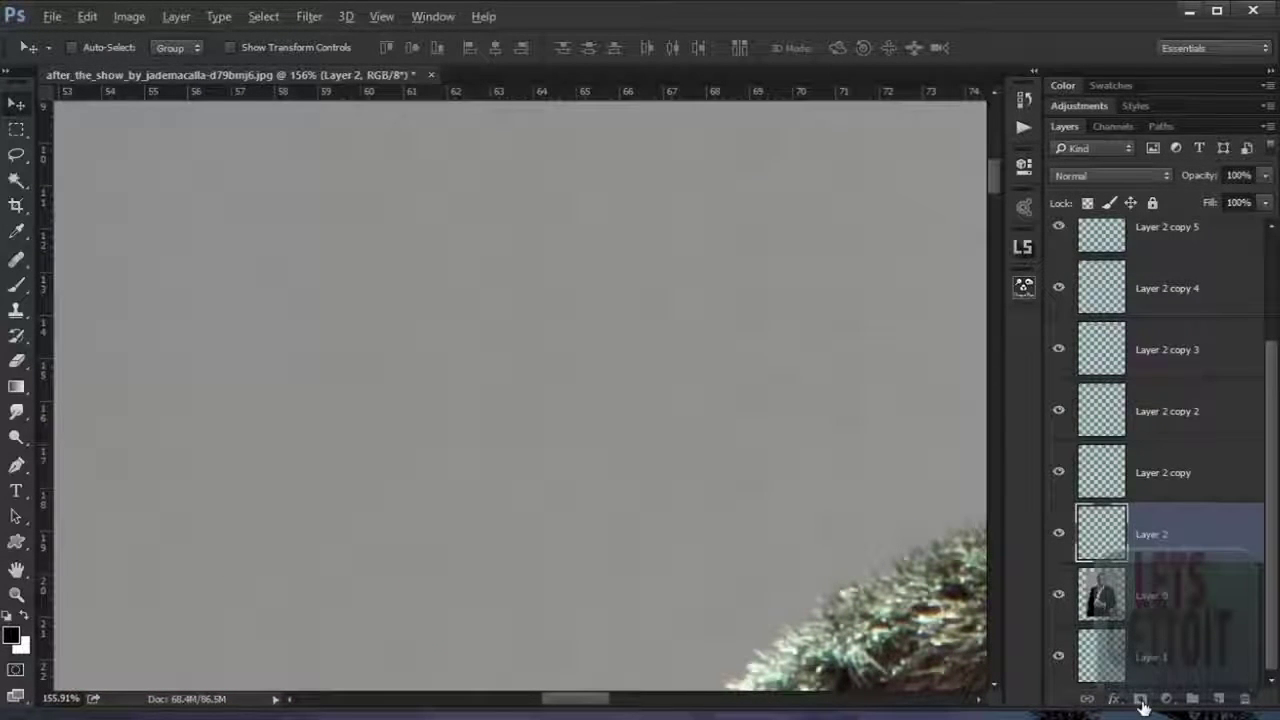
Step: Add a layer mask to Layer 2 and pick a foreground-to-transparent gradient preset
{"action": "left_click", "coordinate": [1141, 699]}
{"action": "left_click", "coordinate": [17, 390]}
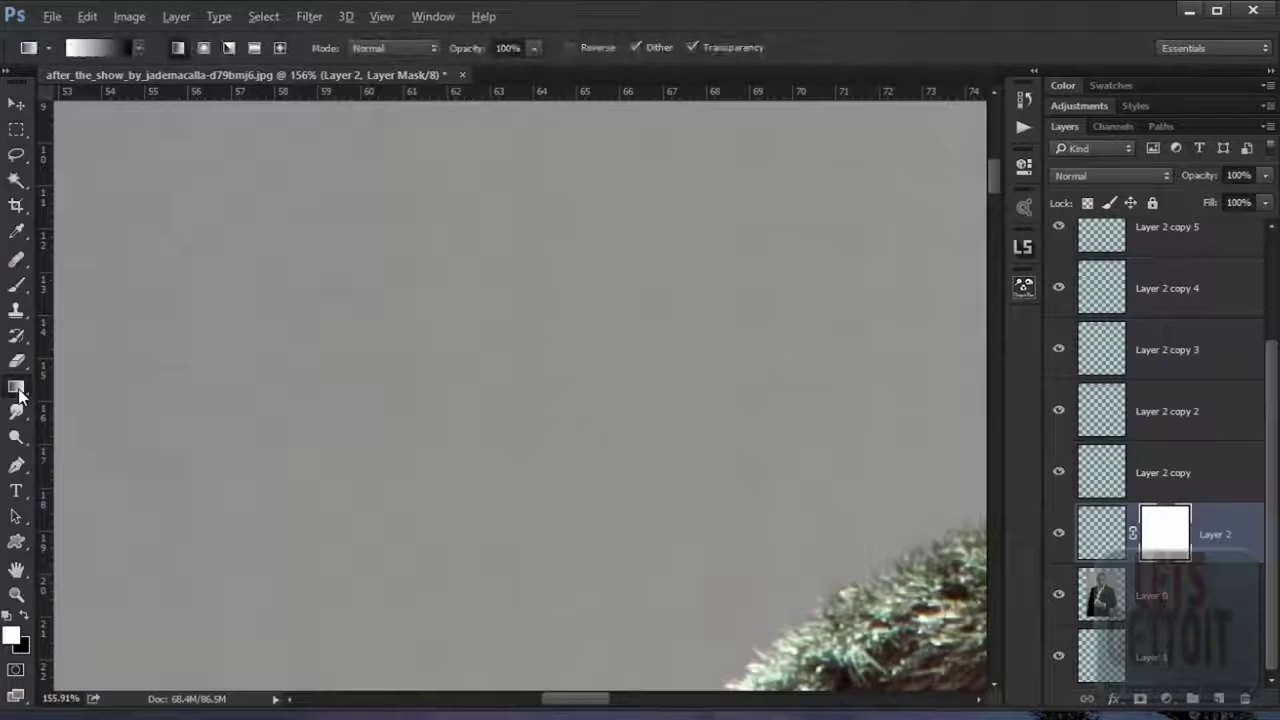
{"action": "left_click", "coordinate": [137, 53]}
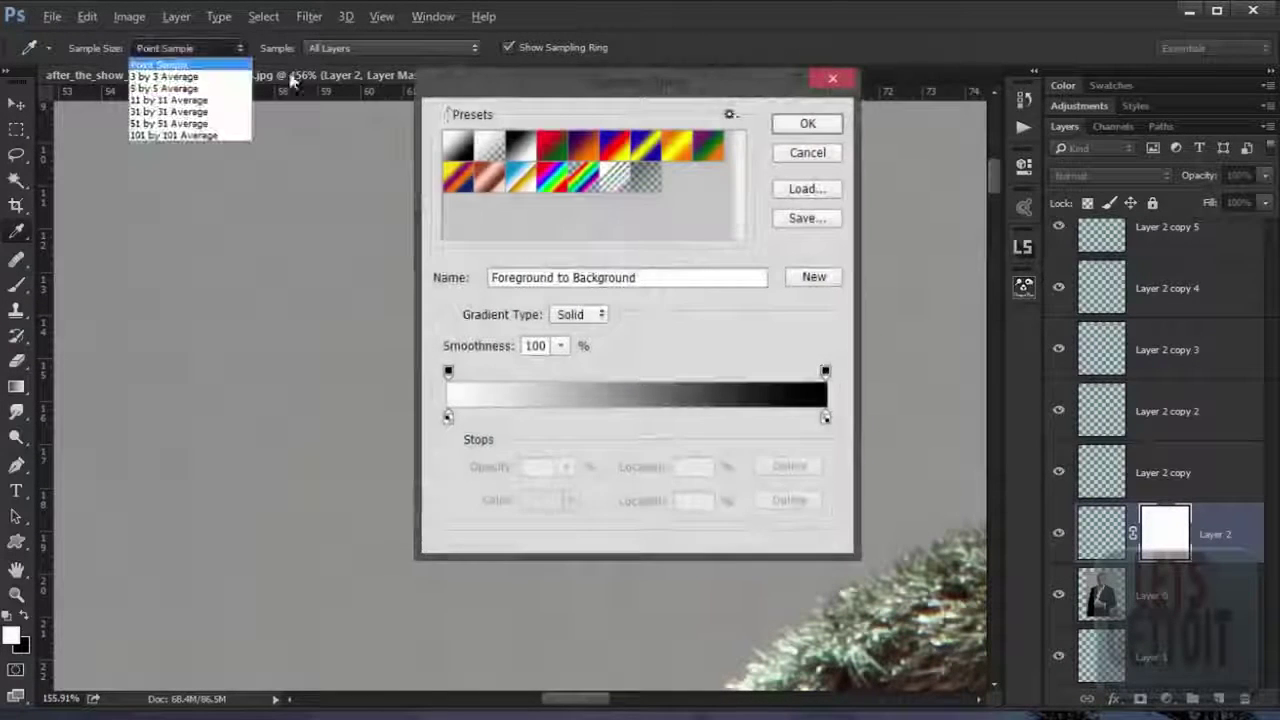
{"action": "left_click", "coordinate": [828, 80]}
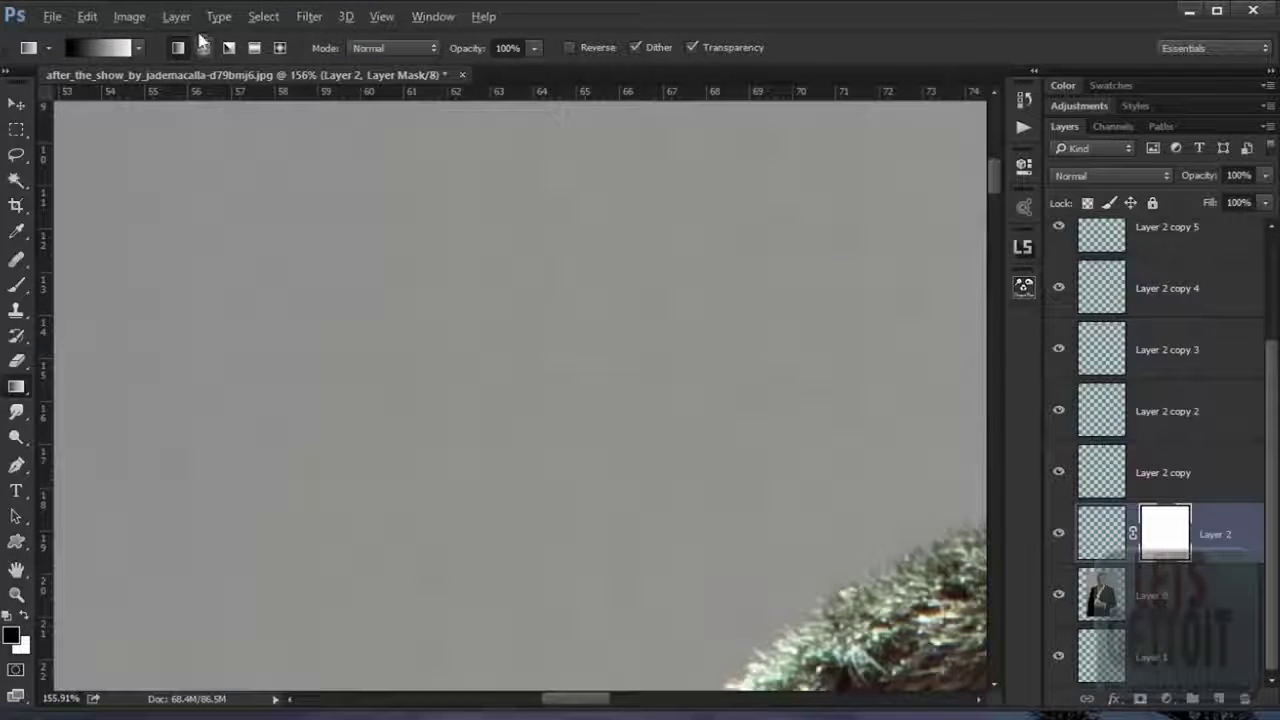
{"action": "left_click", "coordinate": [140, 50]}
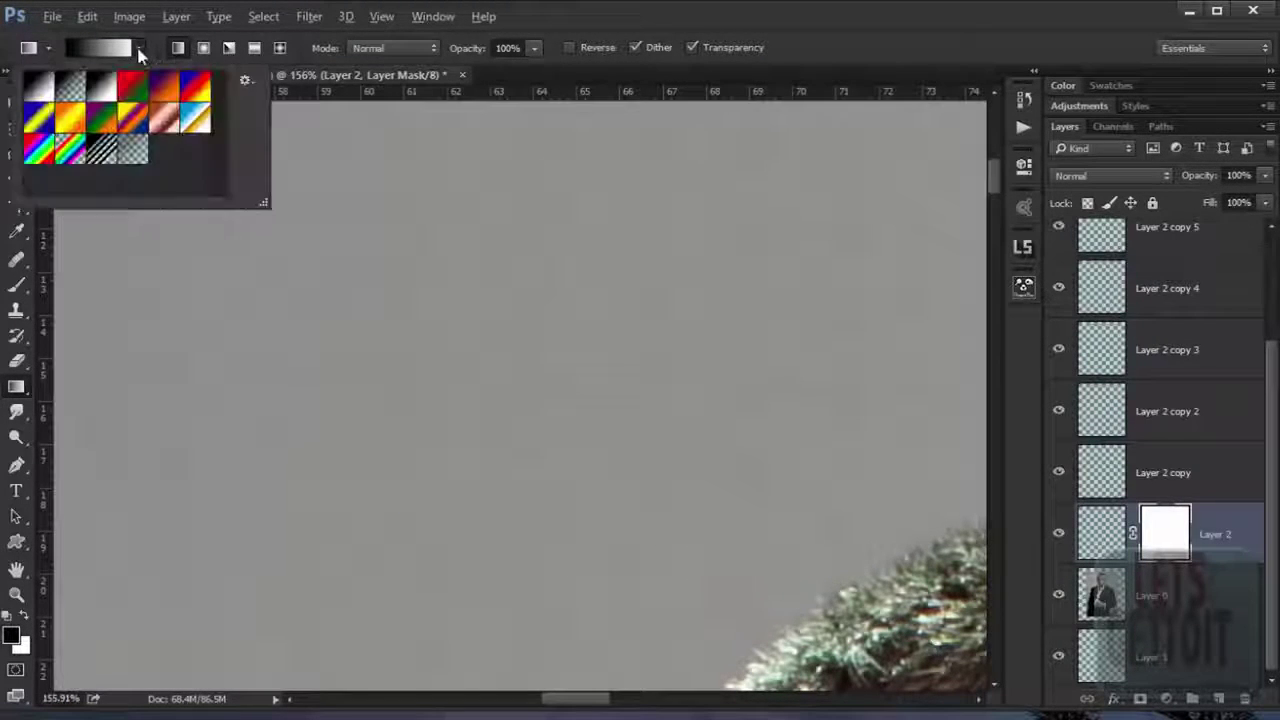
{"action": "left_click", "coordinate": [811, 80]}
Step: Drag the gradient across the mask to fade the grey strip's lower edge
{"action": "scroll", "coordinate": [855, 366], "scroll_direction": "down", "scroll_amount": 2}
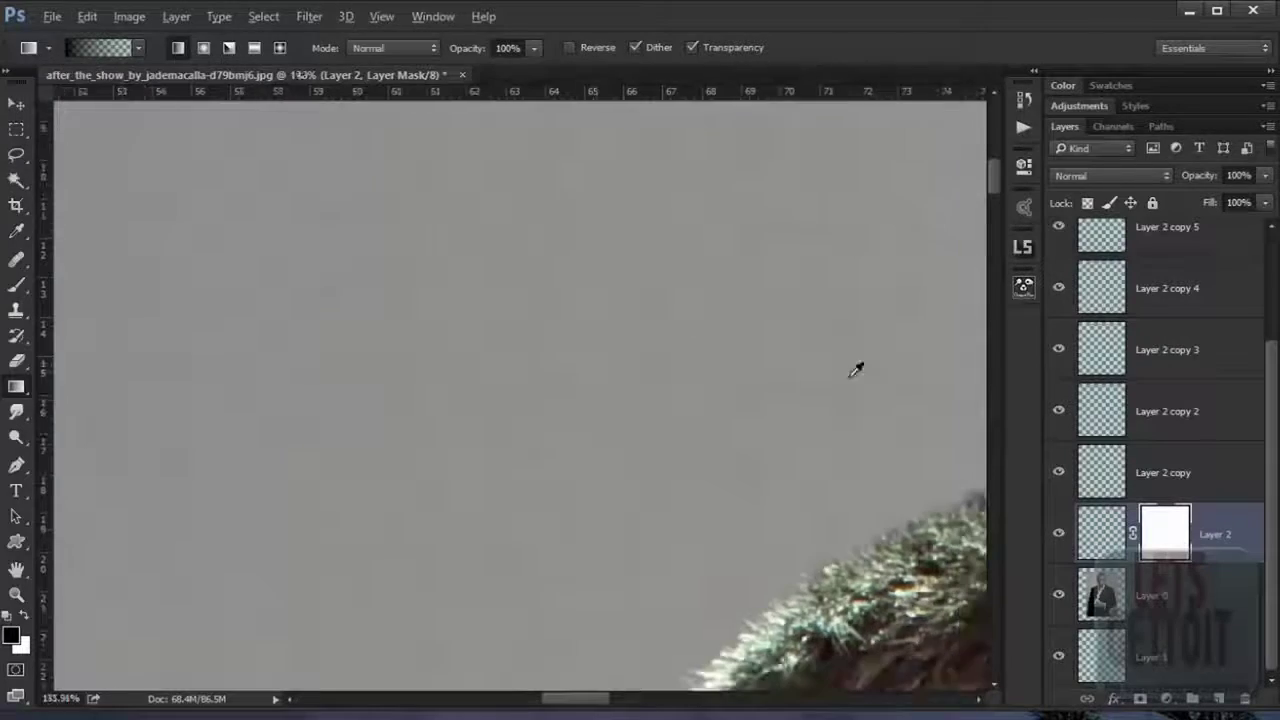
{"action": "left_click", "coordinate": [1058, 597]}
{"action": "scroll", "coordinate": [477, 390], "scroll_direction": "up", "scroll_amount": 1}
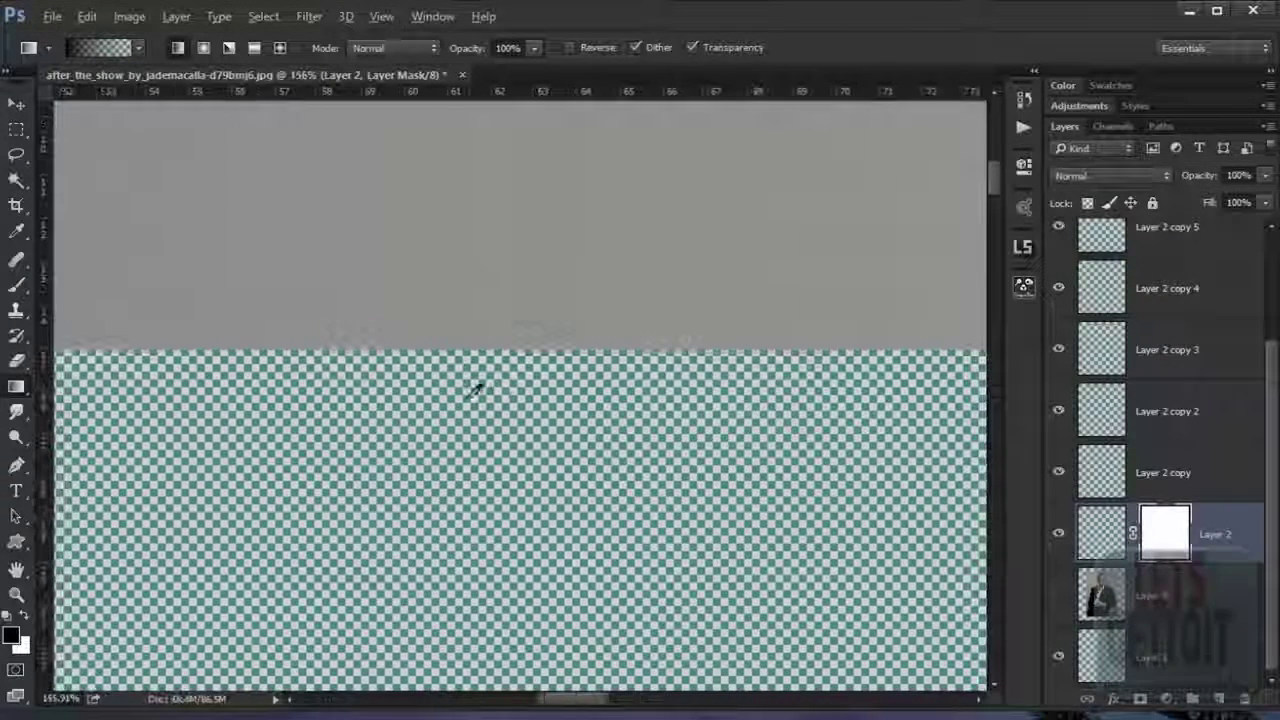
{"action": "left_click_drag", "start_coordinate": [521, 337], "coordinate": [521, 358]}
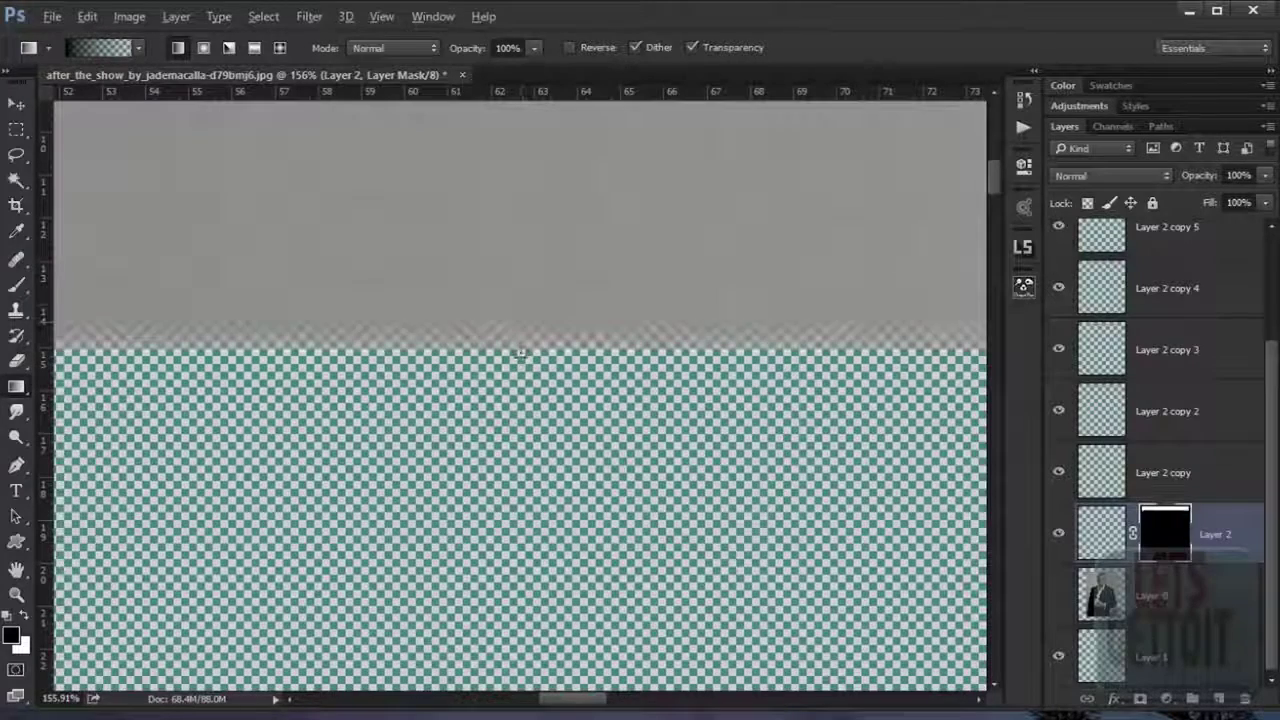
{"action": "left_click", "coordinate": [1060, 597]}
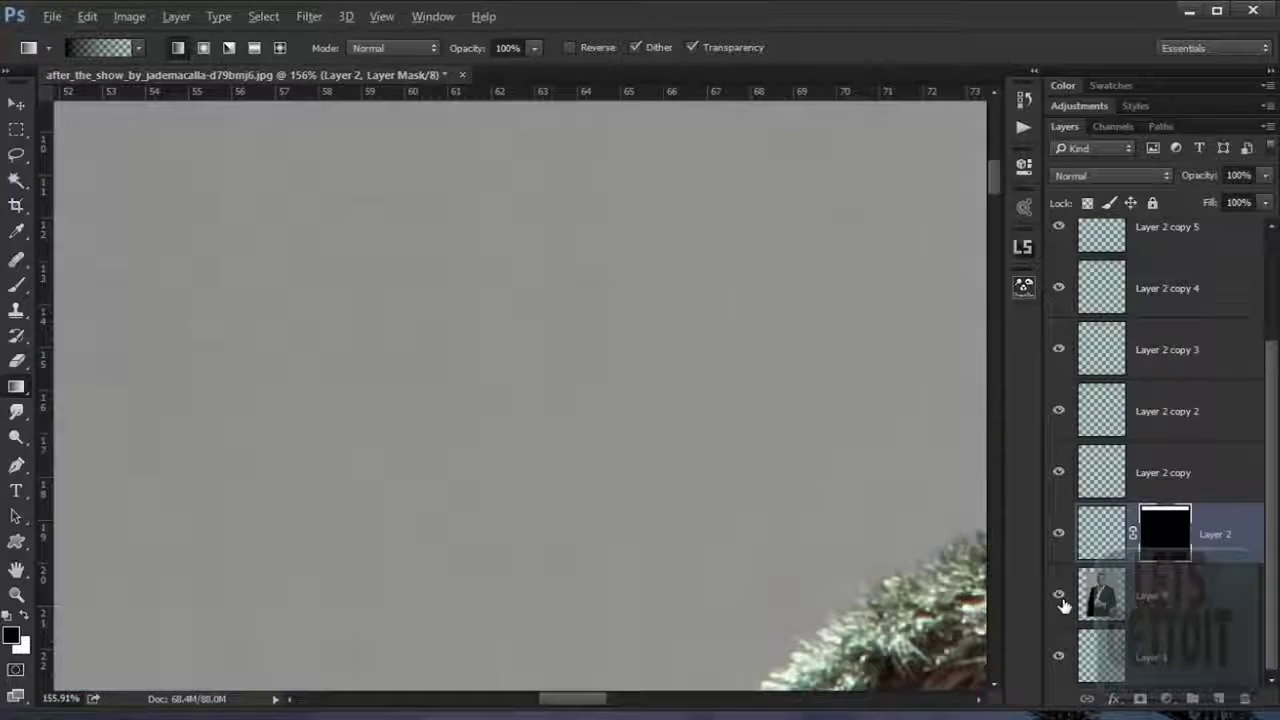
{"action": "scroll", "coordinate": [609, 428], "scroll_direction": "down", "scroll_amount": 3}
{"action": "scroll", "coordinate": [609, 428], "scroll_direction": "down", "scroll_amount": 3}
{"action": "scroll", "coordinate": [609, 428], "scroll_direction": "down", "scroll_amount": 2}
{"action": "scroll", "coordinate": [609, 428], "scroll_direction": "down", "scroll_amount": 2}
{"action": "left_click_drag", "start_coordinate": [829, 517], "coordinate": [740, 457]}
{"action": "scroll", "coordinate": [1163, 340], "scroll_direction": "up", "scroll_amount": 2}
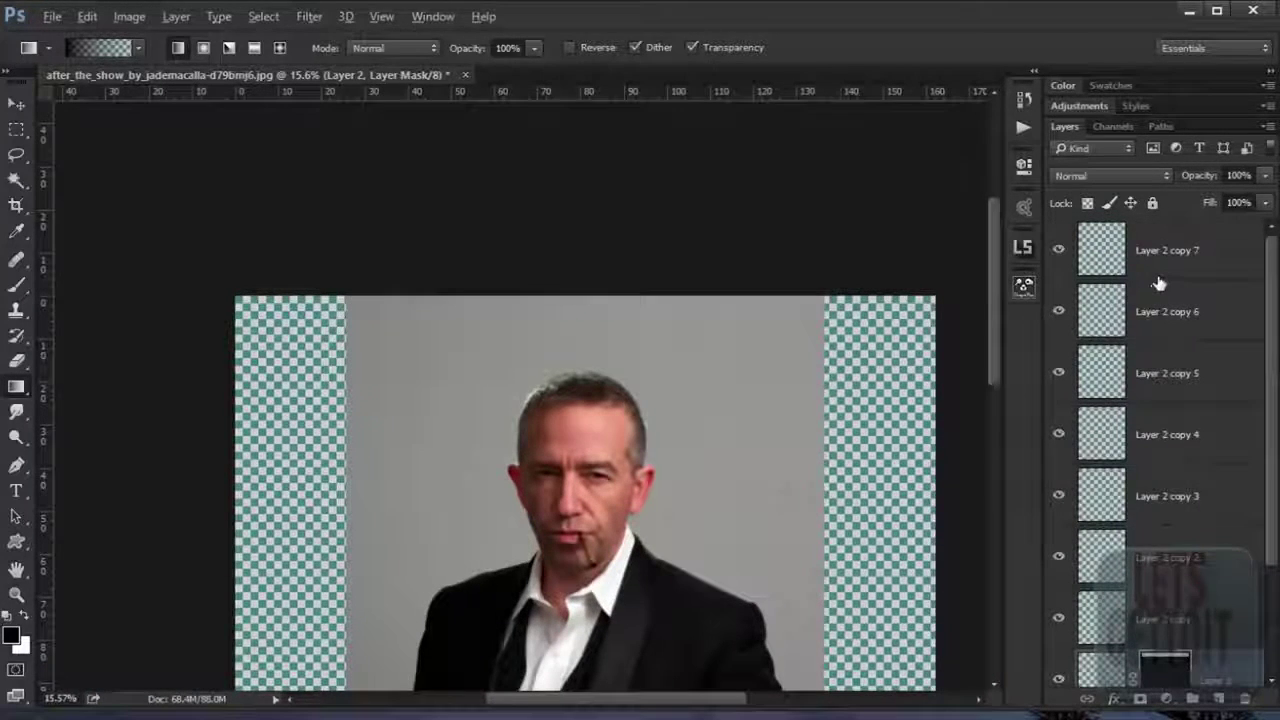
Step: Merge Layer 2 through Layer 2 copy 7, then merge Layer 0 into the result
{"action": "left_click", "coordinate": [1160, 281], "text": "shift"}
{"action": "key", "text": "ctrl+e"}
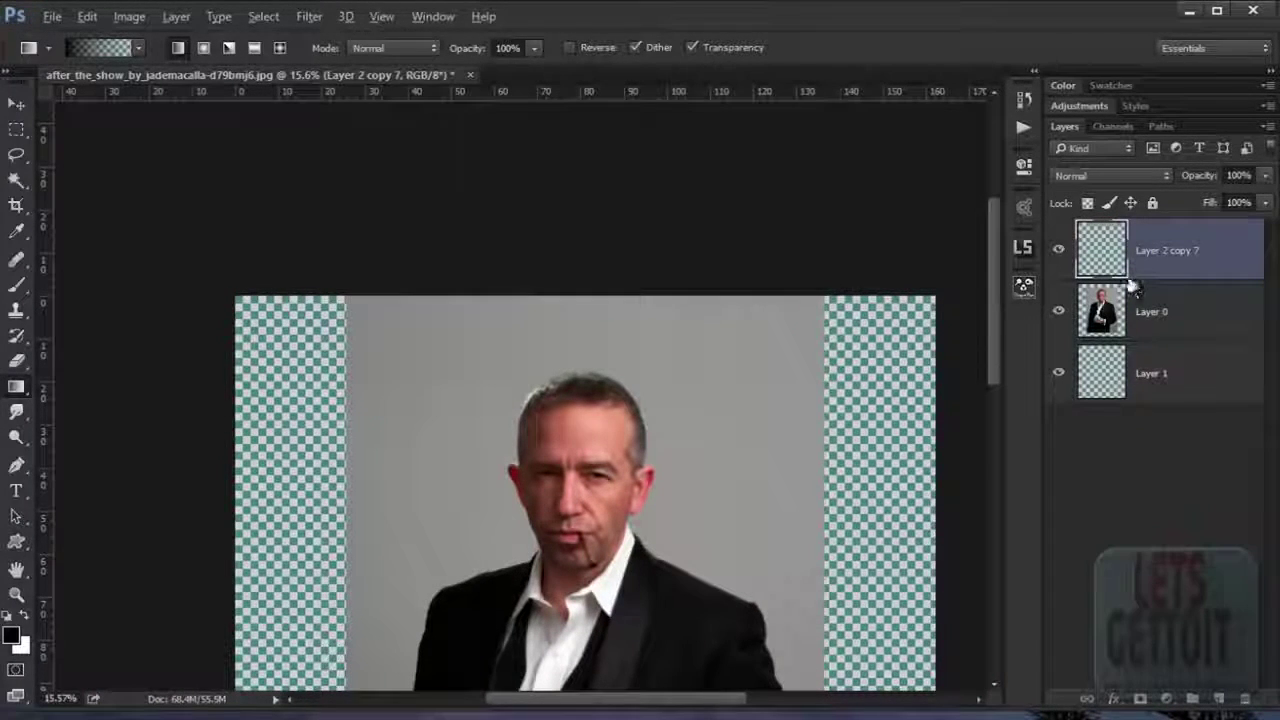
{"action": "left_click", "coordinate": [1134, 316], "text": "shift"}
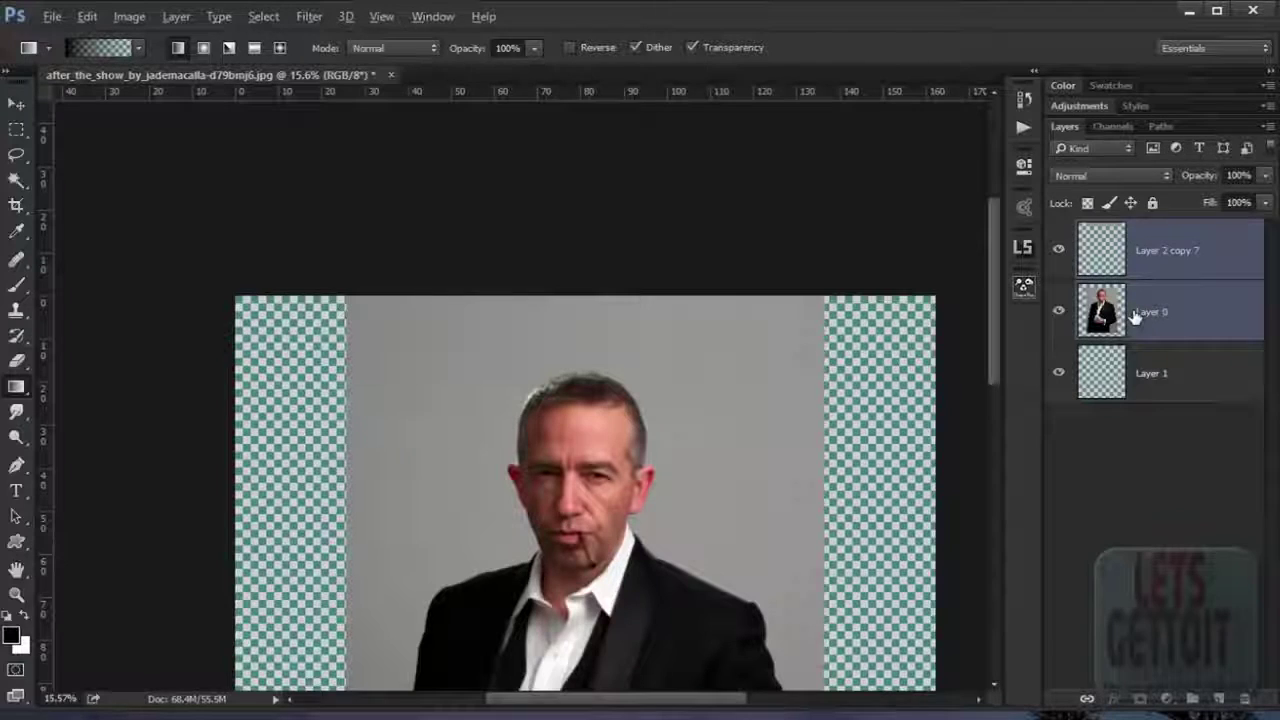
{"action": "key", "text": "ctrl+e"}
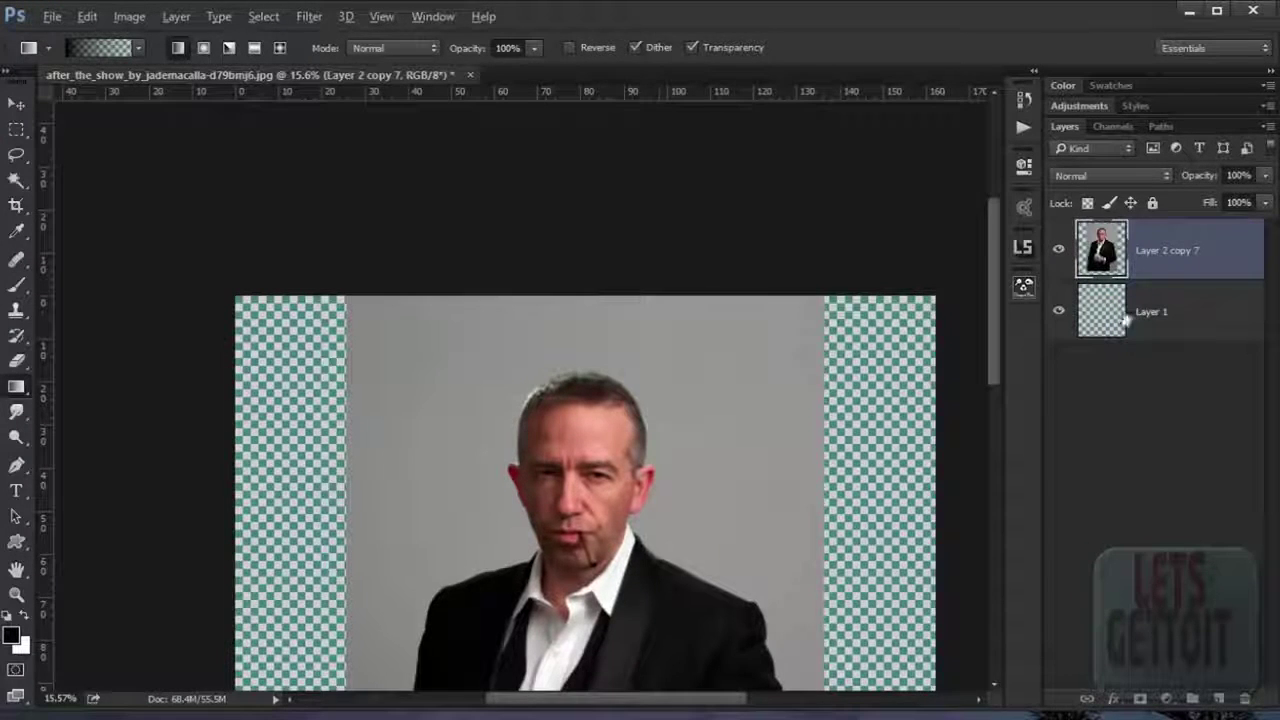
{"action": "key", "text": "ctrl+0"}
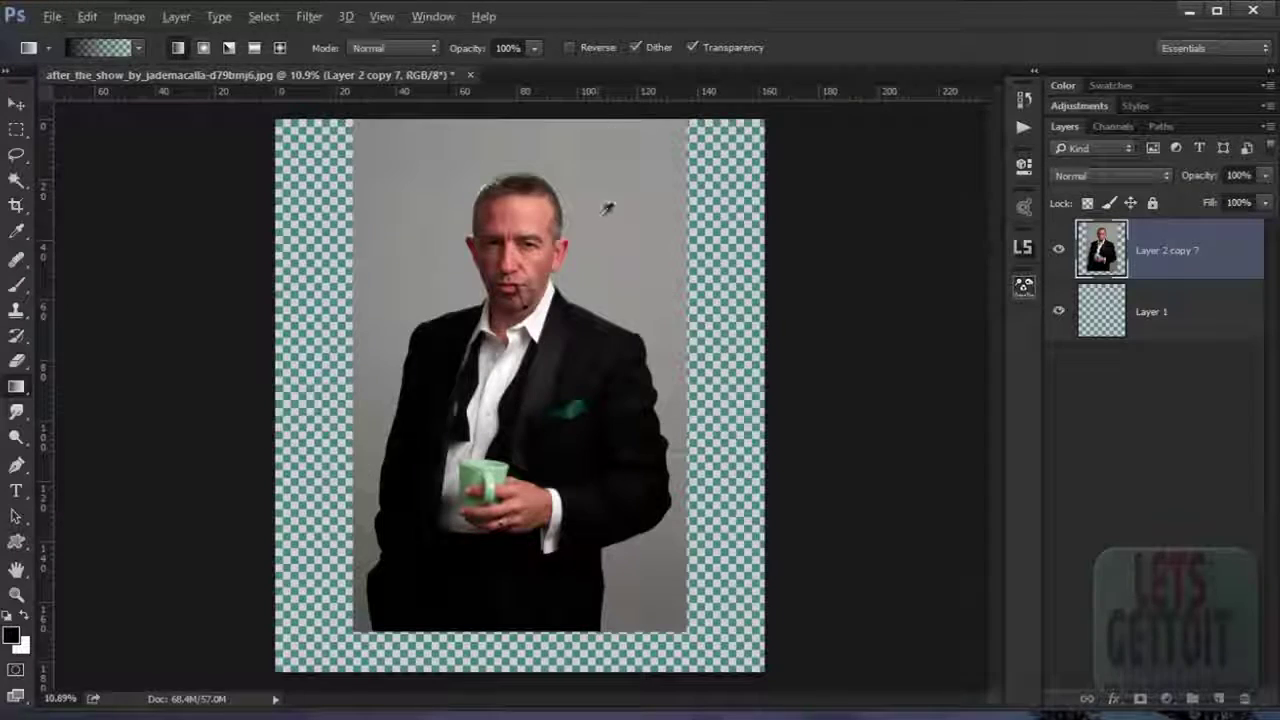
{"action": "scroll", "coordinate": [607, 207], "scroll_direction": "up", "scroll_amount": 2}
{"action": "scroll", "coordinate": [720, 271], "scroll_direction": "up", "scroll_amount": 2}
{"action": "scroll", "coordinate": [631, 334], "scroll_direction": "up", "scroll_amount": 1}
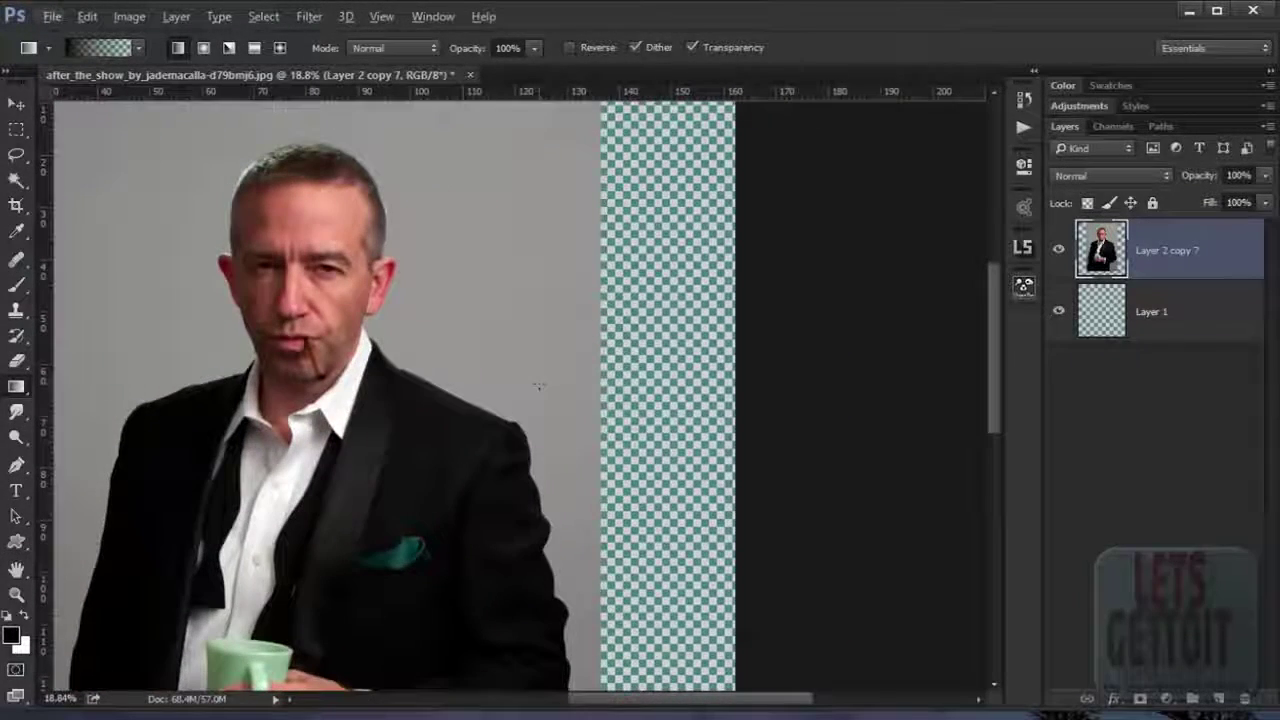
Step: Draw a rectangular selection down the transparent strip on the right side
{"action": "left_click", "coordinate": [16, 130]}
{"action": "scroll", "coordinate": [486, 249], "scroll_direction": "down", "scroll_amount": 3}
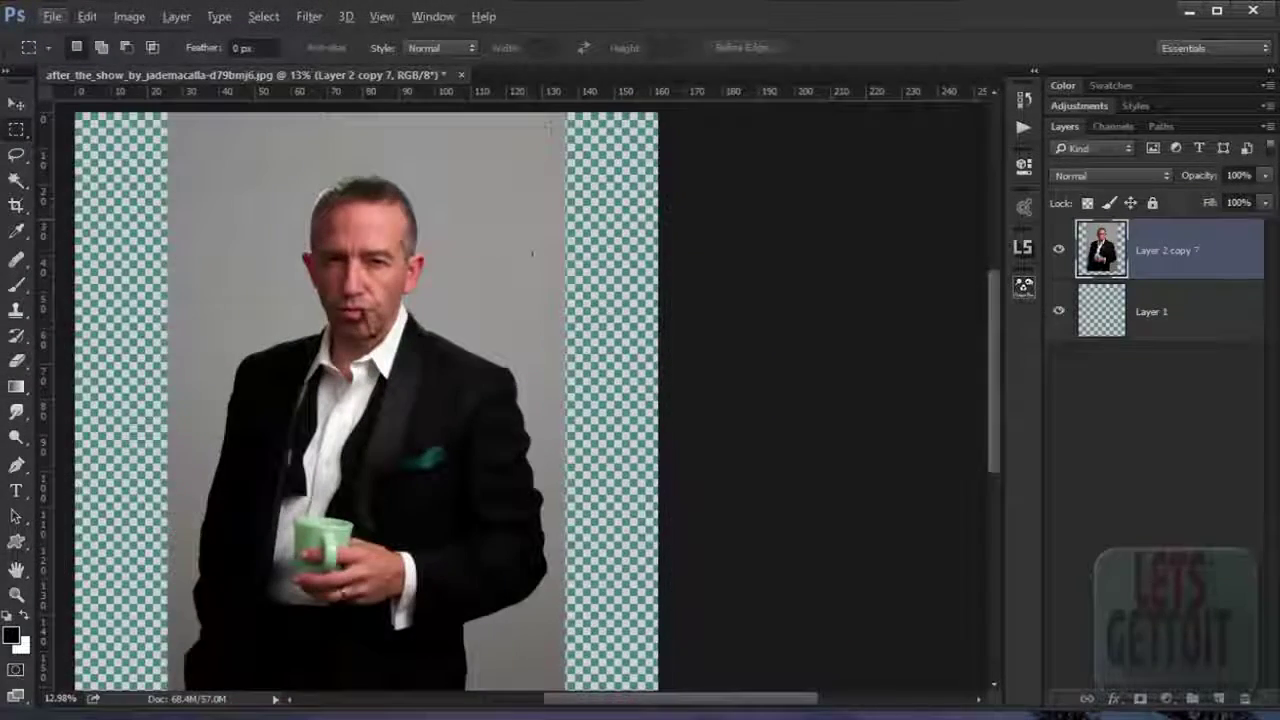
{"action": "left_click_drag", "start_coordinate": [550, 114], "coordinate": [600, 400]}
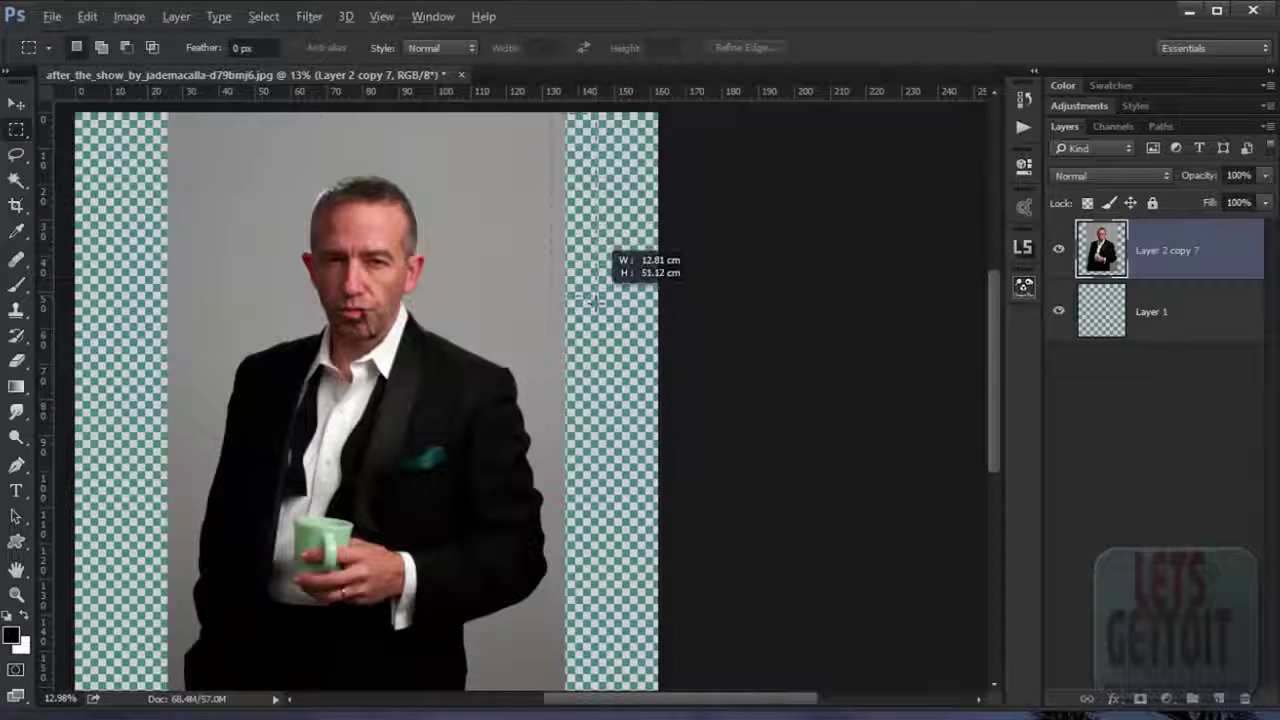
{"action": "left_click_drag", "start_coordinate": [602, 399], "coordinate": [600, 640]}
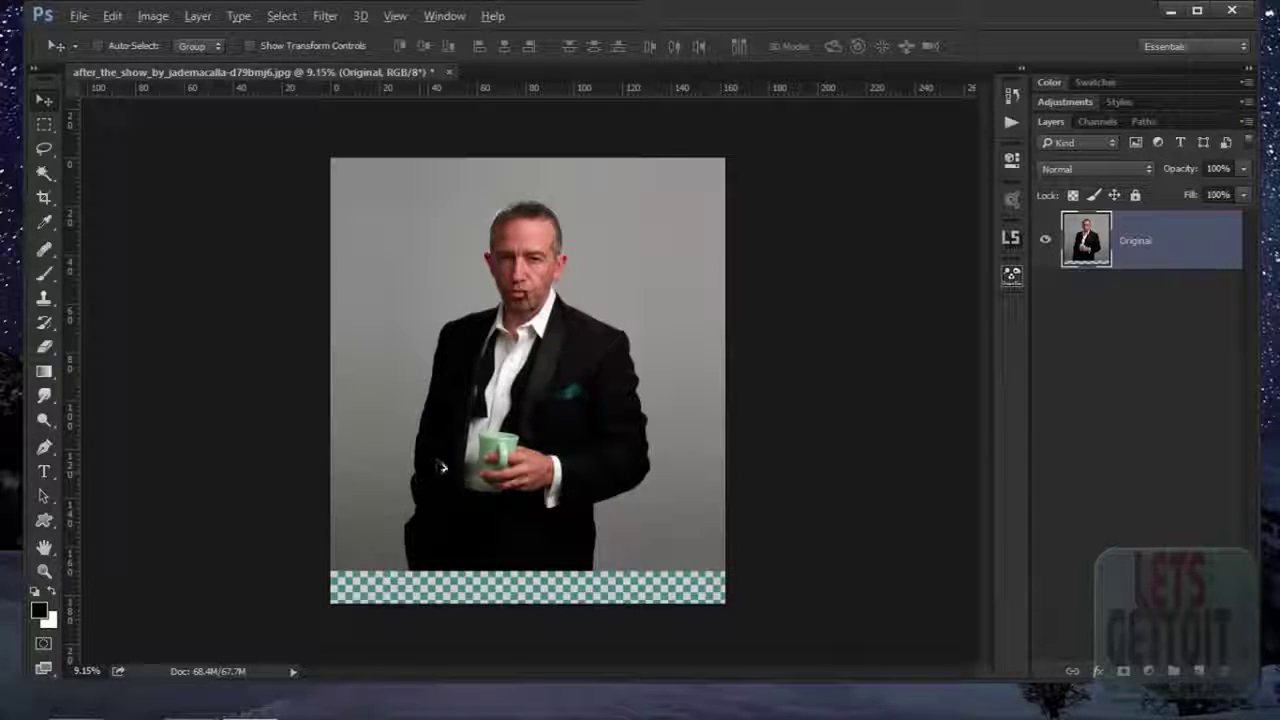
Step: Frame the whole image and launch Camera Raw Filter from the Filter menu
{"action": "scroll", "coordinate": [438, 466], "scroll_direction": "up", "scroll_amount": 3}
{"action": "mouse_move", "coordinate": [423, 571]}
{"action": "left_mouse_down"}
{"action": "mouse_move", "coordinate": [438, 500]}
{"action": "mouse_move", "coordinate": [410, 620]}
{"action": "left_mouse_up"}
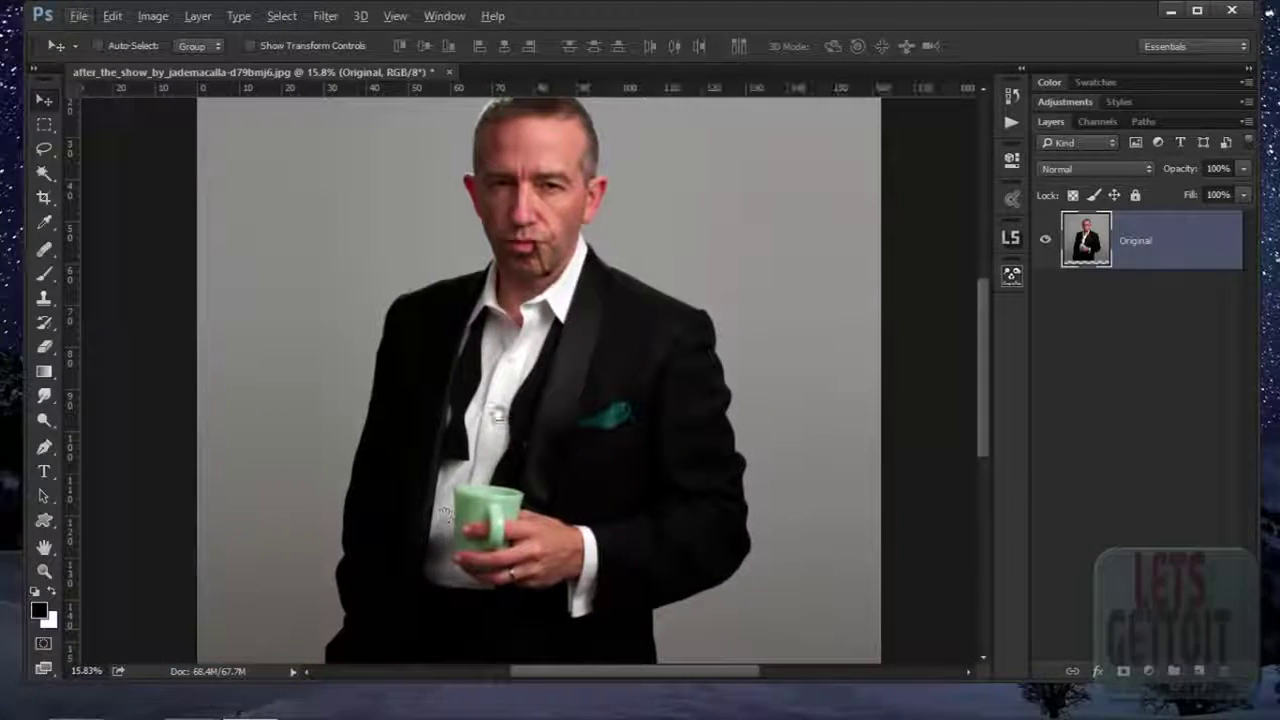
{"action": "left_click_drag", "start_coordinate": [497, 415], "coordinate": [504, 455]}
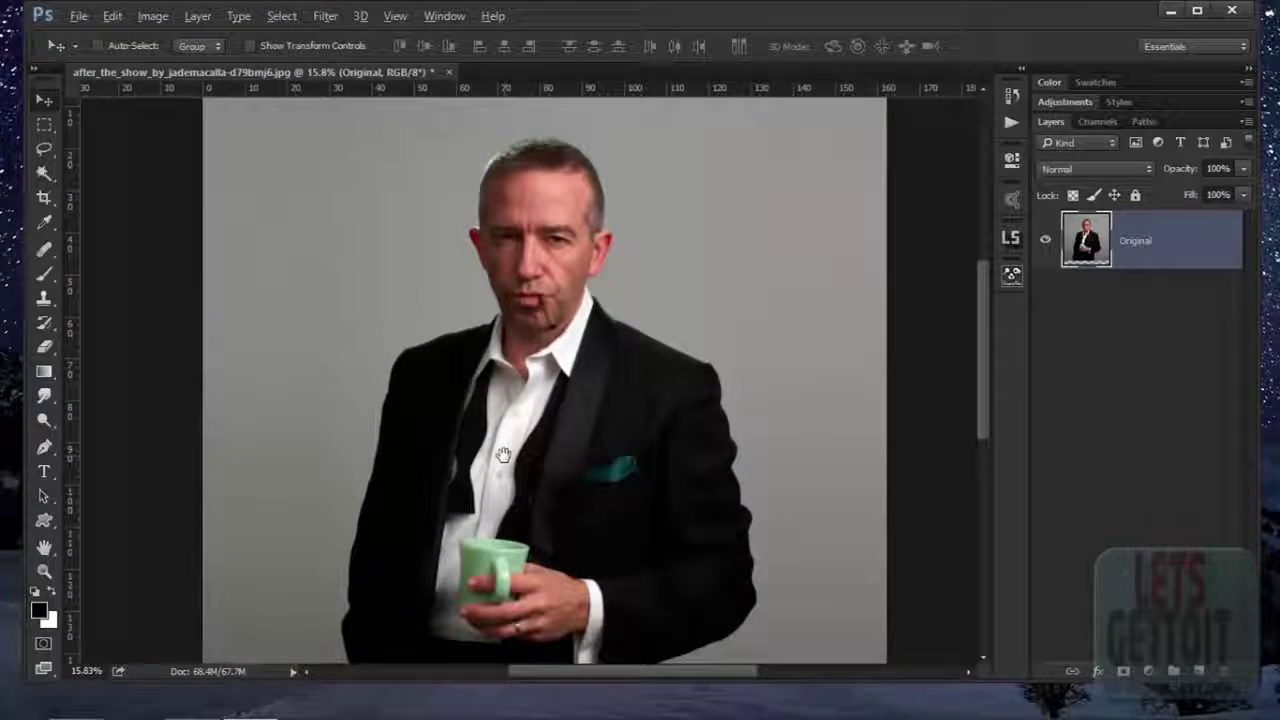
{"action": "scroll", "coordinate": [504, 455], "scroll_direction": "down", "scroll_amount": 2}
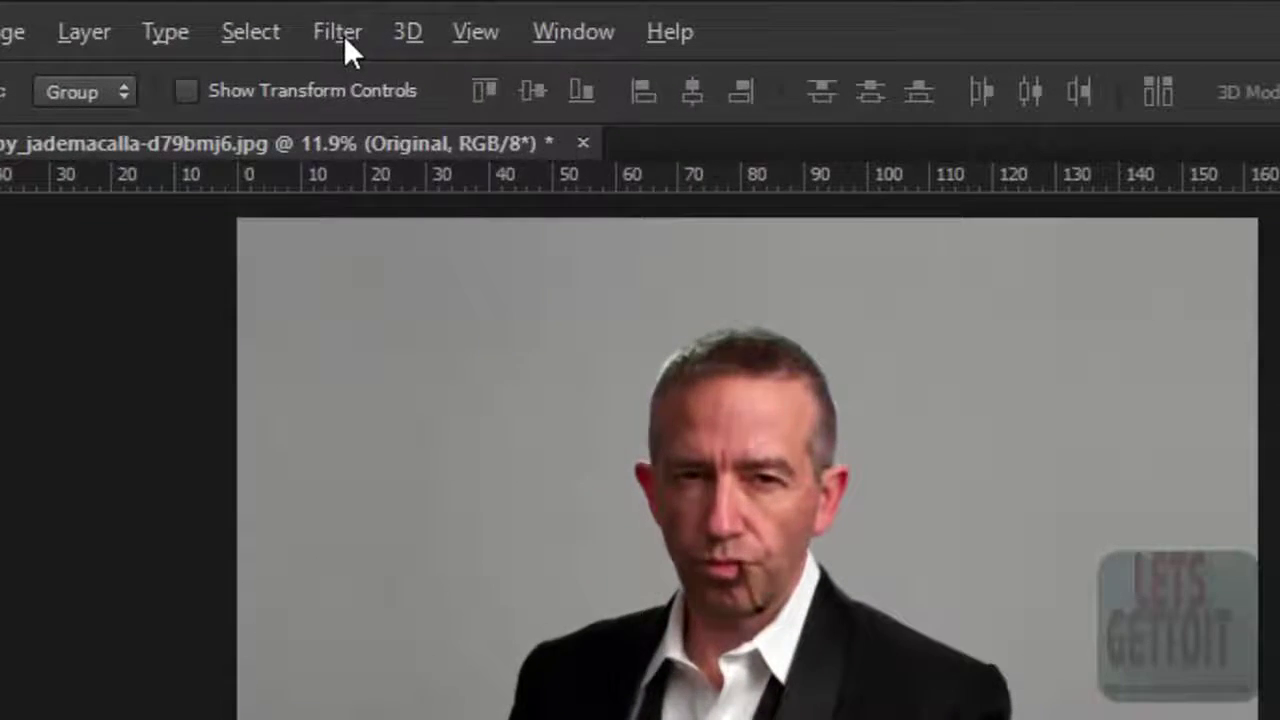
{"action": "left_click", "coordinate": [312, 19]}
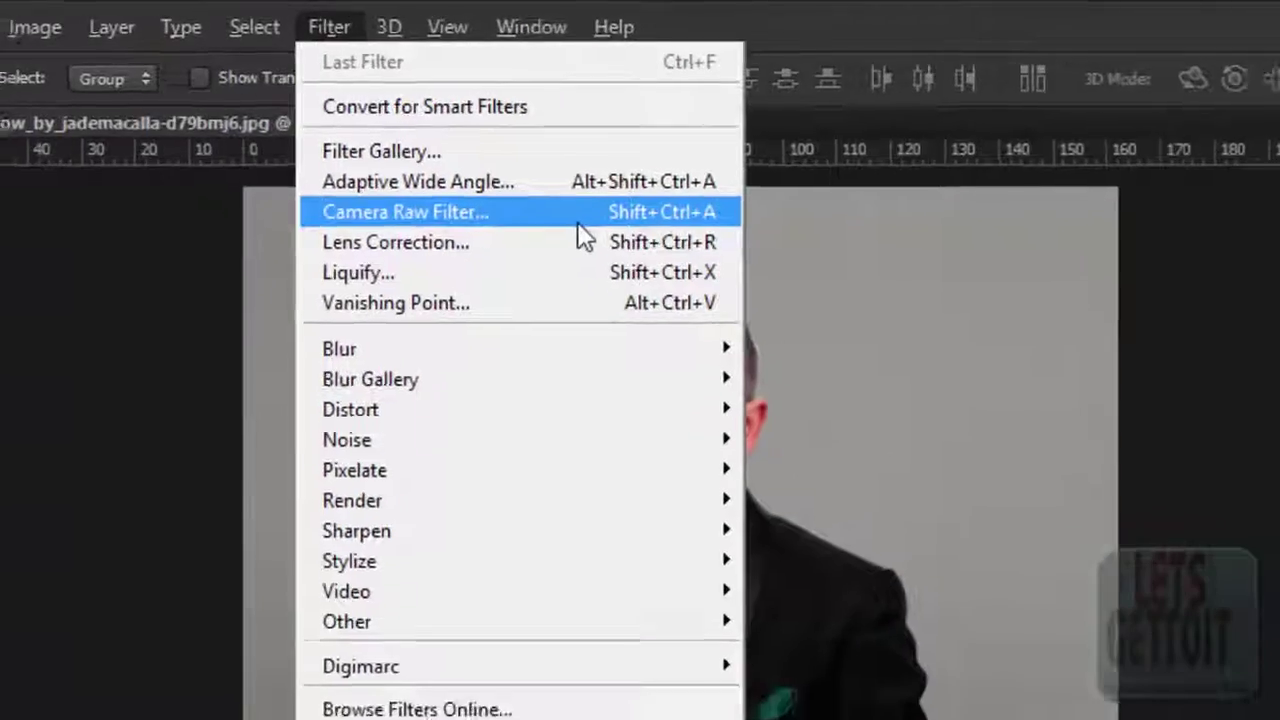
{"action": "left_click", "coordinate": [627, 258]}
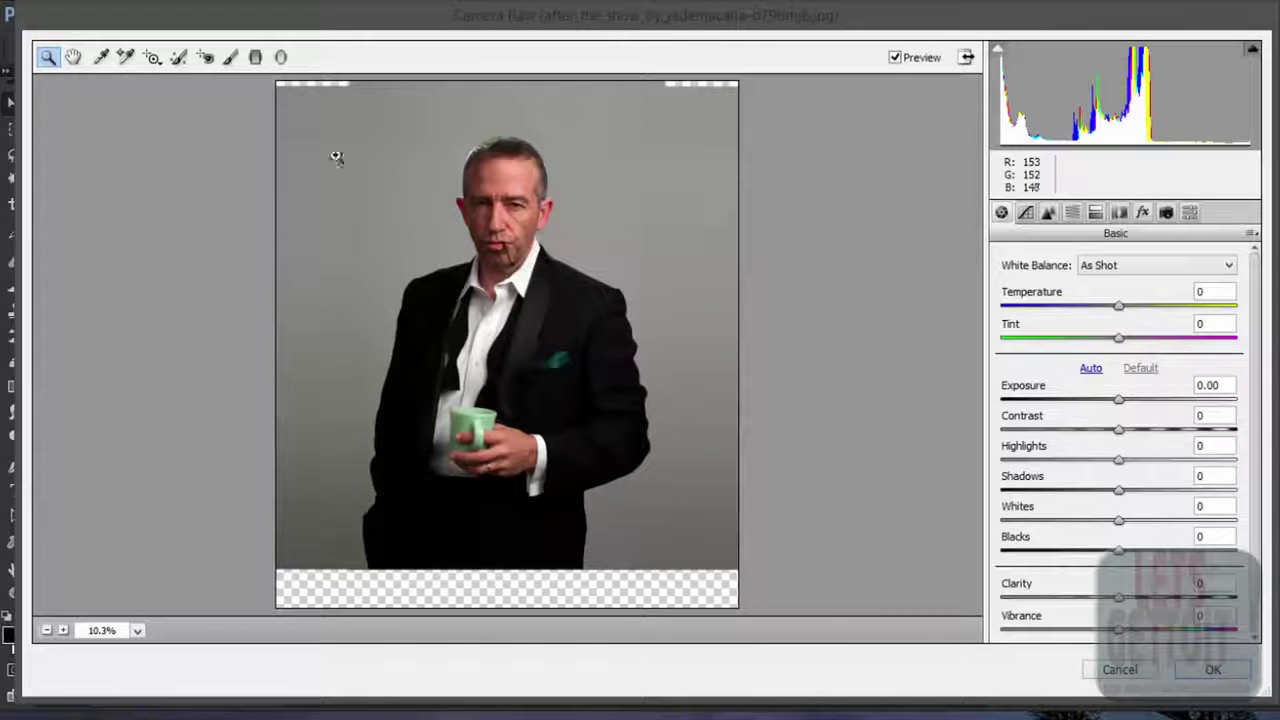
Step: Zoom the Camera Raw preview and keep the White Balance preset at As Shot
{"action": "left_click_drag", "start_coordinate": [599, 200], "coordinate": [694, 320]}
{"action": "scroll", "coordinate": [654, 326], "scroll_direction": "down", "scroll_amount": 3}
{"action": "scroll", "coordinate": [655, 325], "scroll_direction": "up", "scroll_amount": 5}
{"action": "scroll", "coordinate": [640, 320], "scroll_direction": "up", "scroll_amount": 3}
{"action": "scroll", "coordinate": [297, 213], "scroll_direction": "down", "scroll_amount": 1}
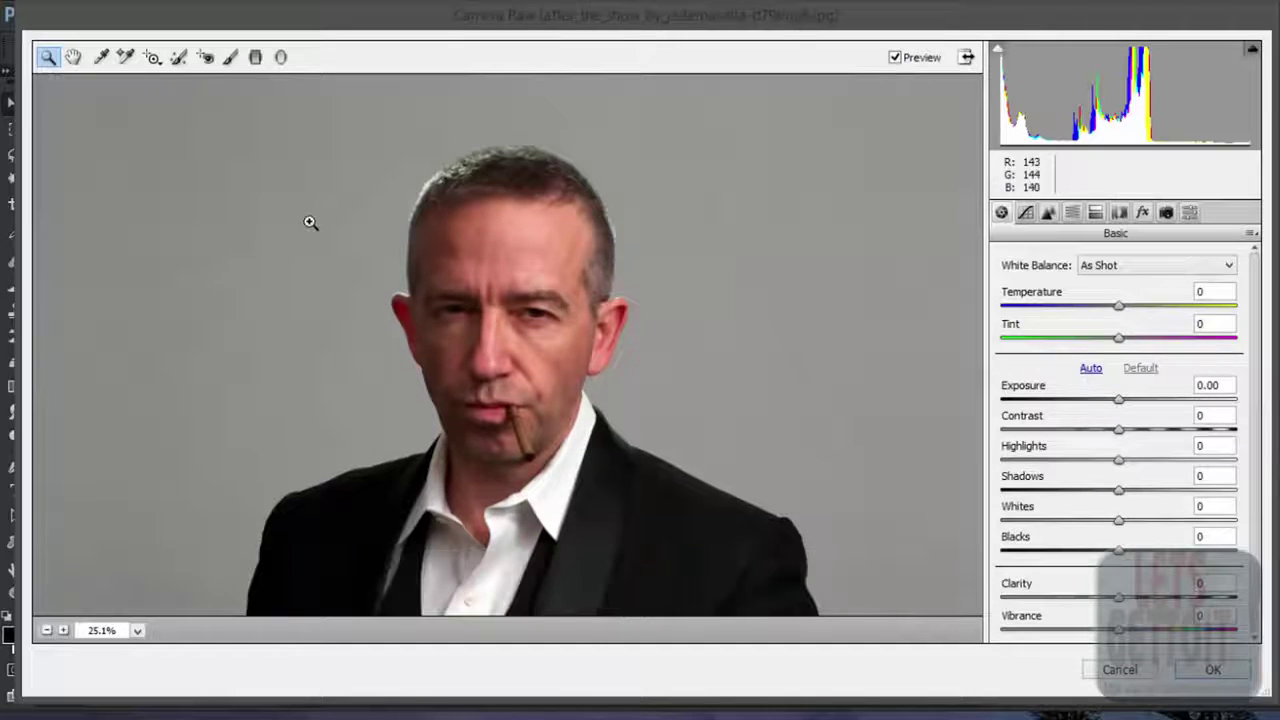
{"action": "scroll", "coordinate": [646, 306], "scroll_direction": "down", "scroll_amount": 4}
{"action": "scroll", "coordinate": [647, 310], "scroll_direction": "down", "scroll_amount": 4}
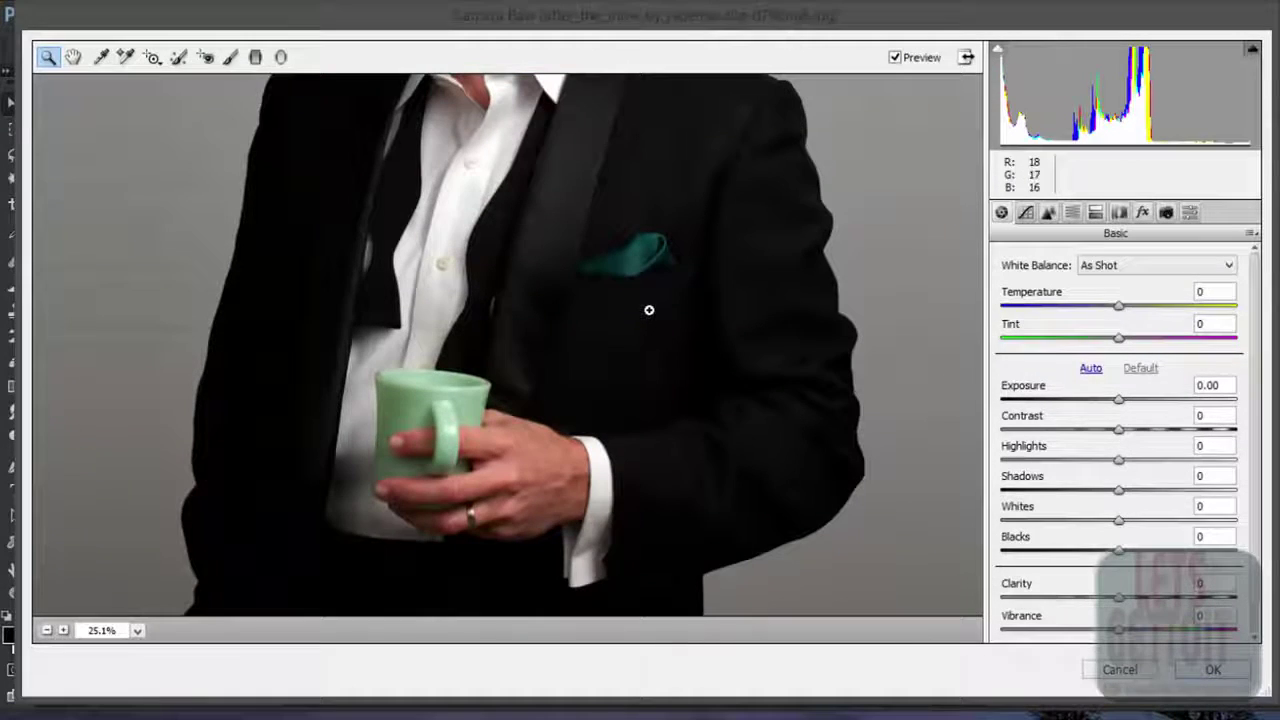
{"action": "scroll", "coordinate": [649, 309], "scroll_direction": "up", "scroll_amount": 2}
{"action": "scroll", "coordinate": [649, 308], "scroll_direction": "up", "scroll_amount": 1}
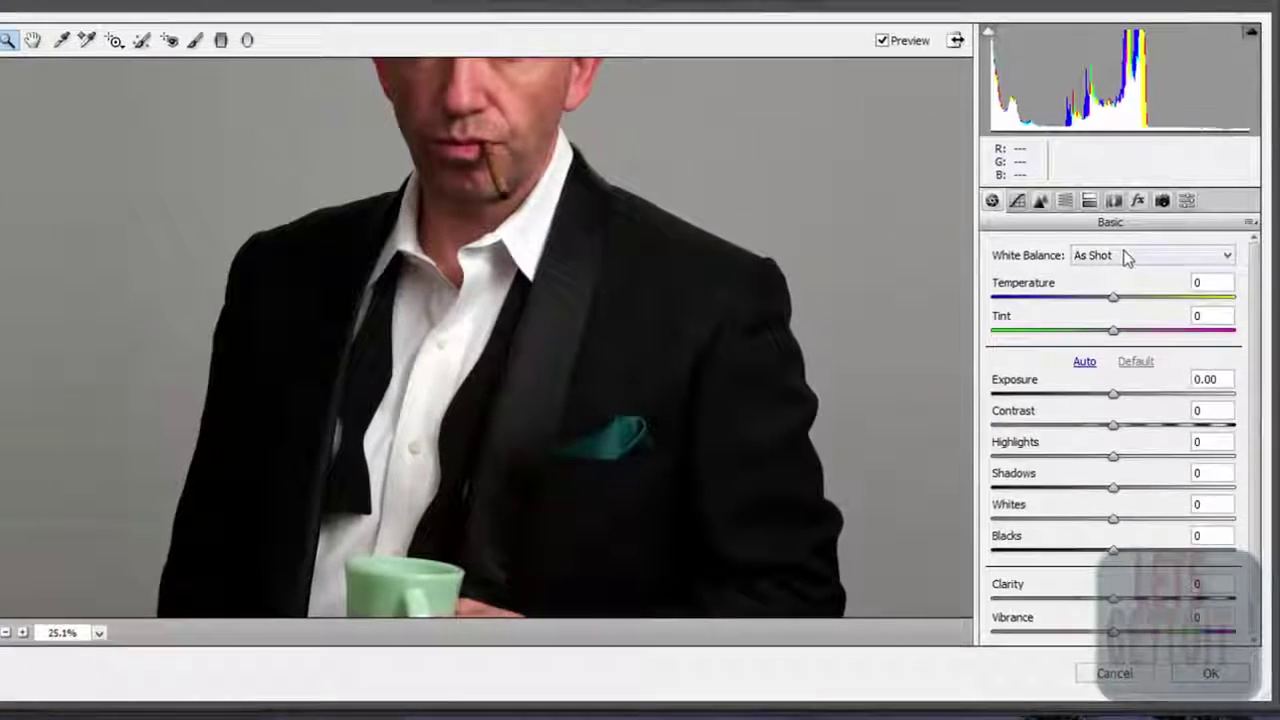
{"action": "left_click", "coordinate": [1130, 266]}
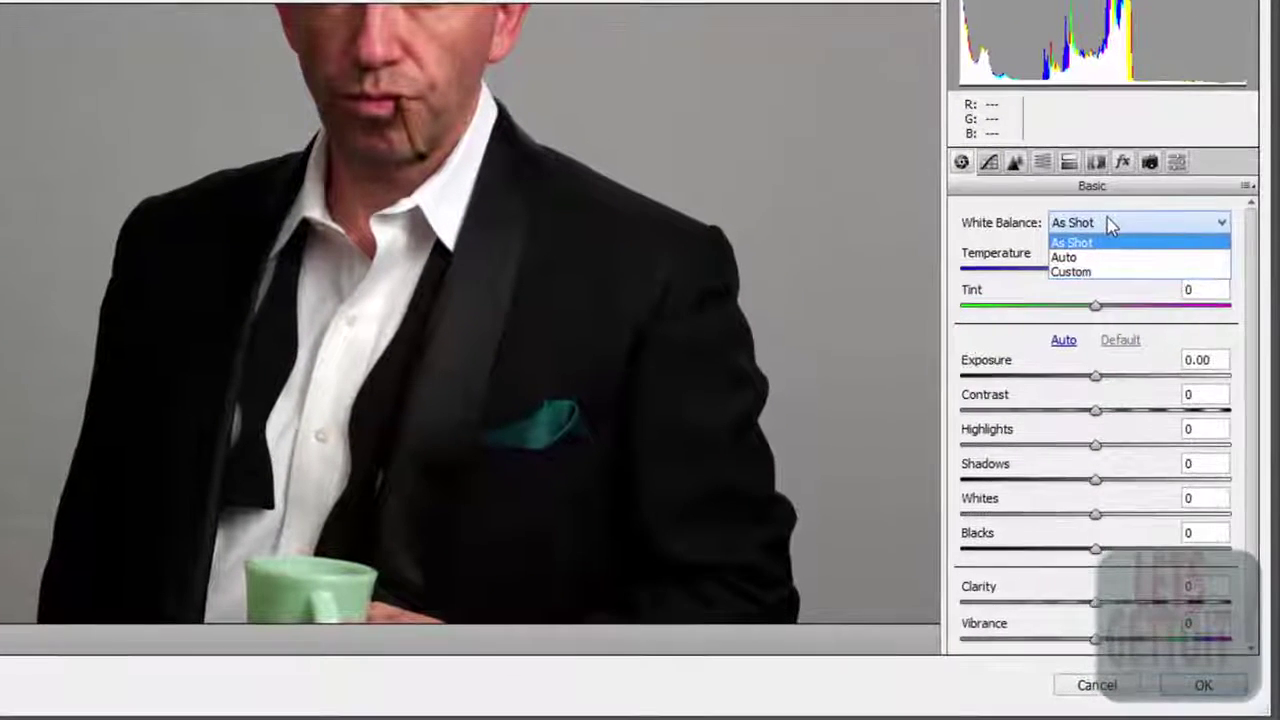
{"action": "left_click", "coordinate": [1130, 268]}
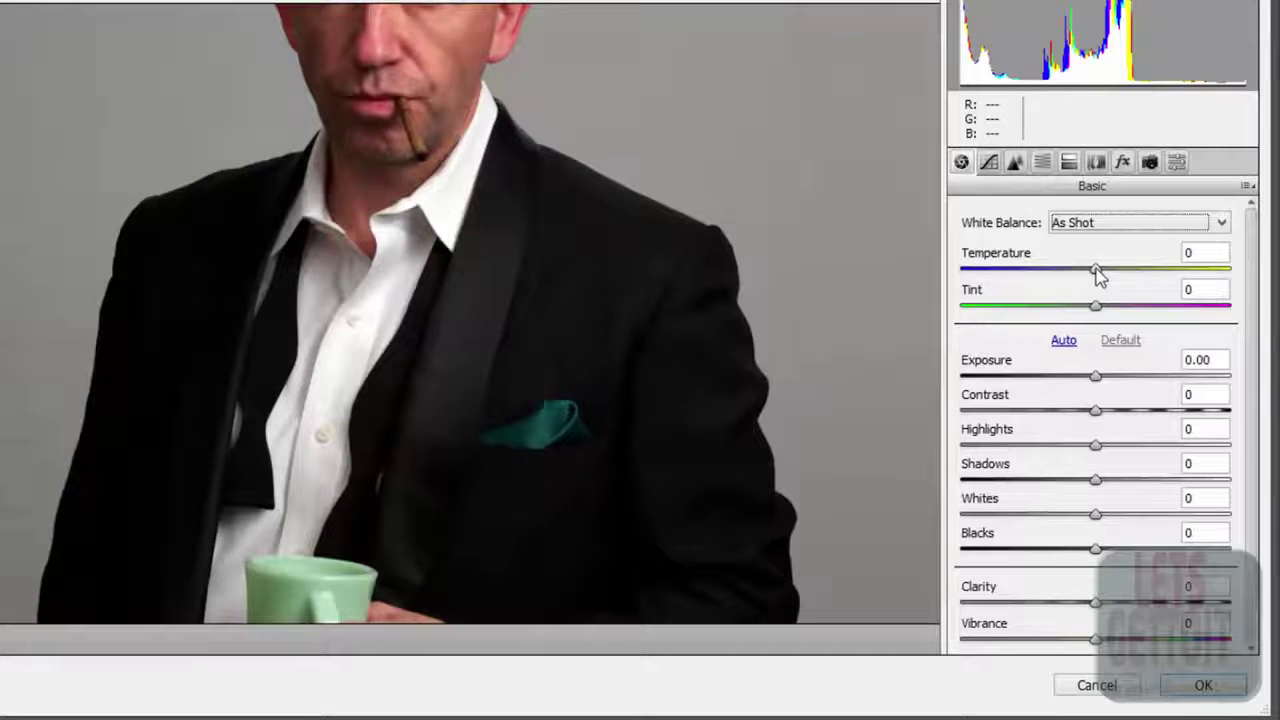
Step: Cool Temperature to -15, set Tint to +1 and lower Exposure to -0.60
{"action": "left_click_drag", "start_coordinate": [1094, 272], "coordinate": [1089, 274]}
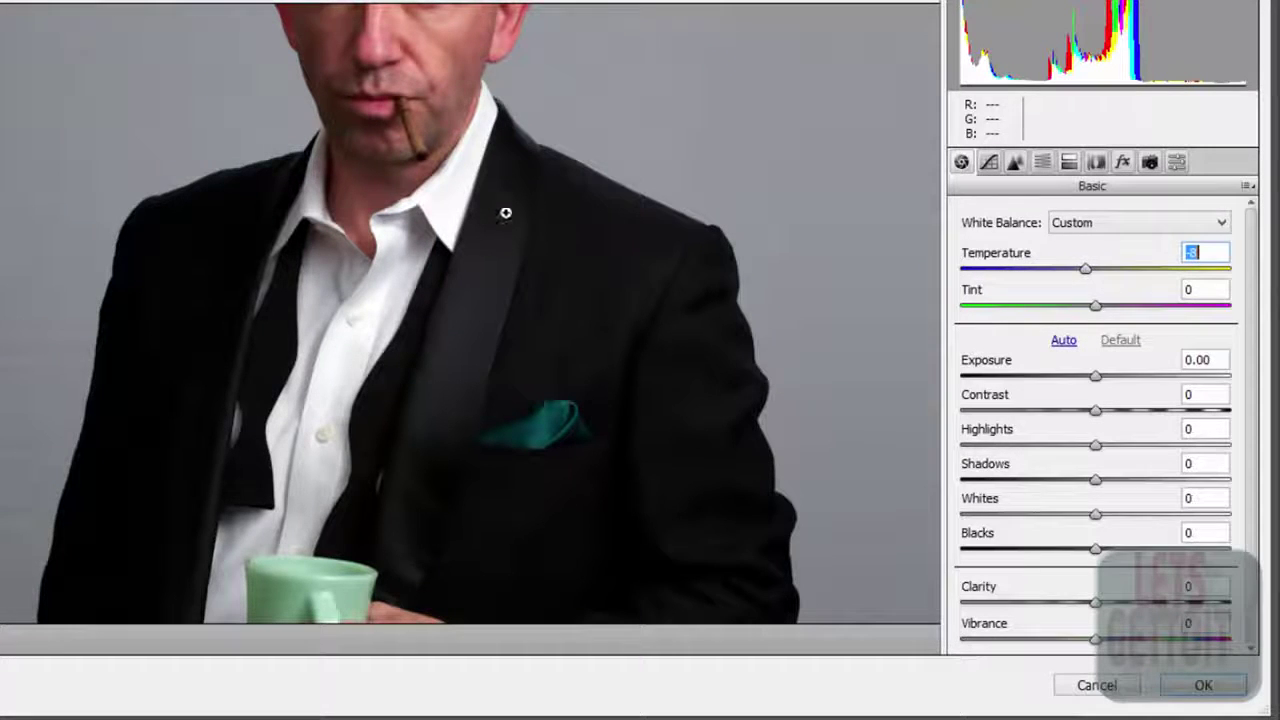
{"action": "left_click_drag", "start_coordinate": [443, 108], "coordinate": [447, 270]}
{"action": "left_click_drag", "start_coordinate": [1081, 270], "coordinate": [1078, 278]}
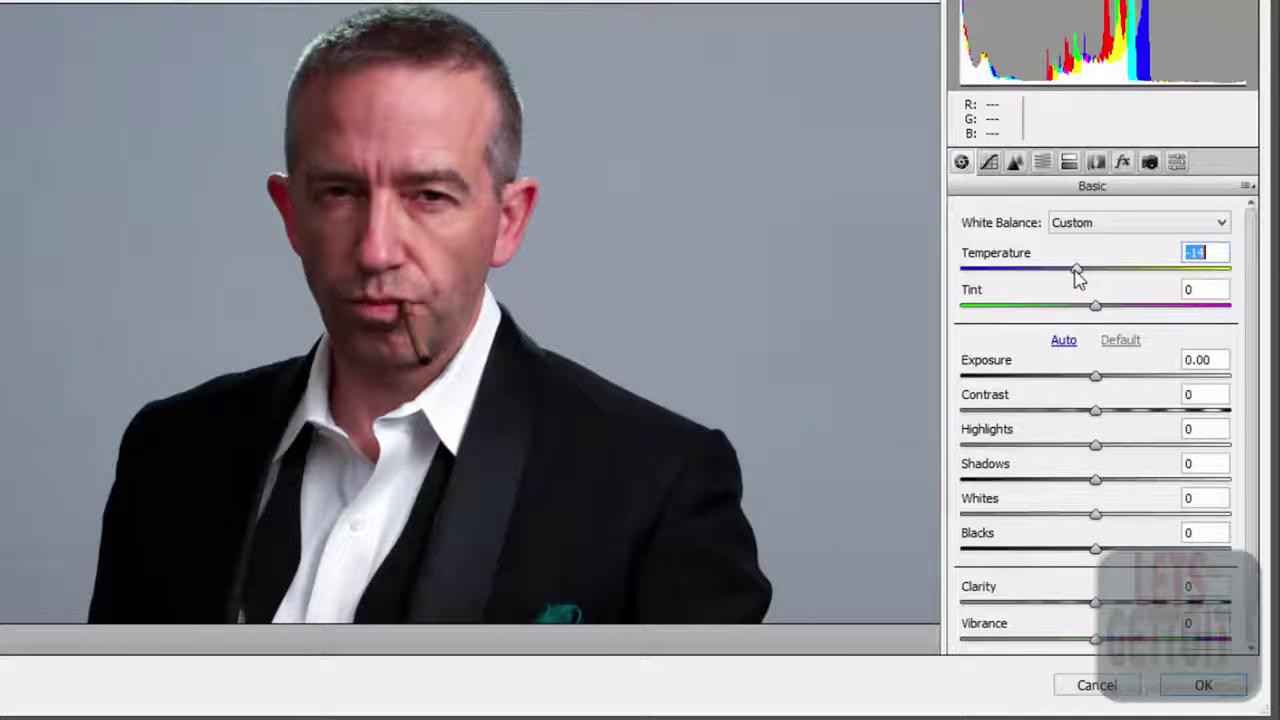
{"action": "left_click_drag", "start_coordinate": [1073, 278], "coordinate": [1081, 278]}
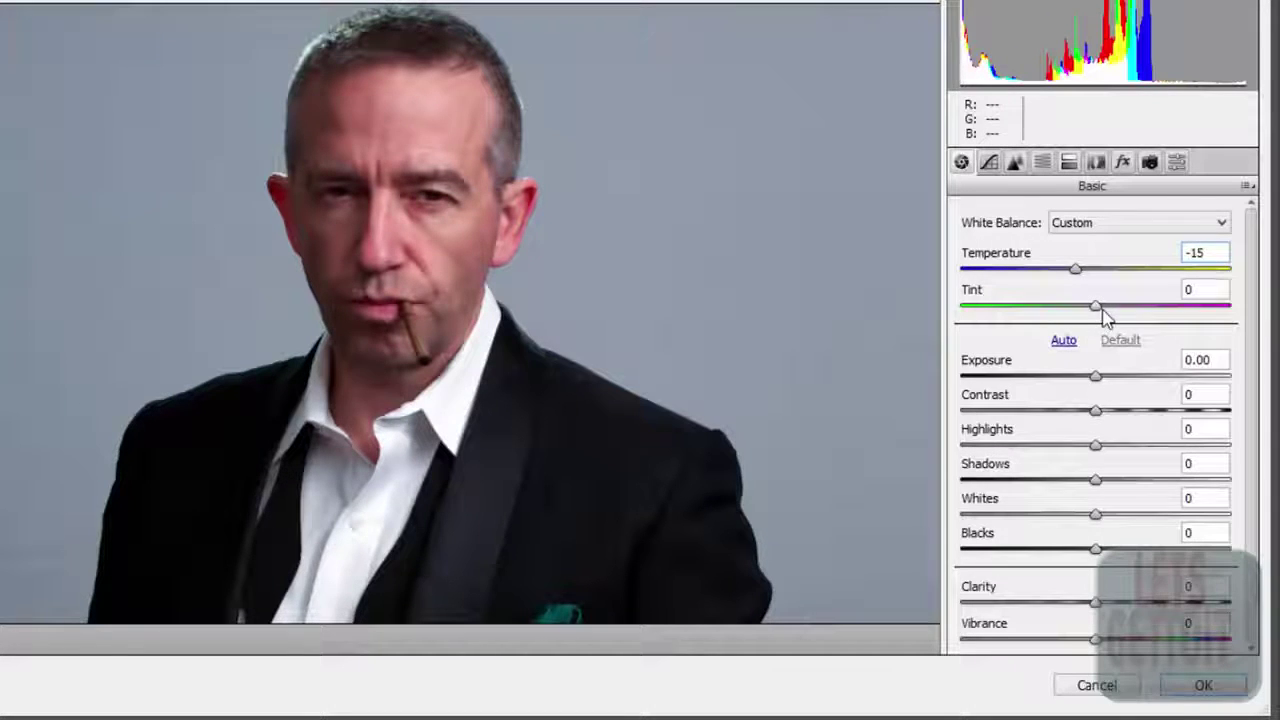
{"action": "left_click_drag", "start_coordinate": [1098, 311], "coordinate": [1097, 311]}
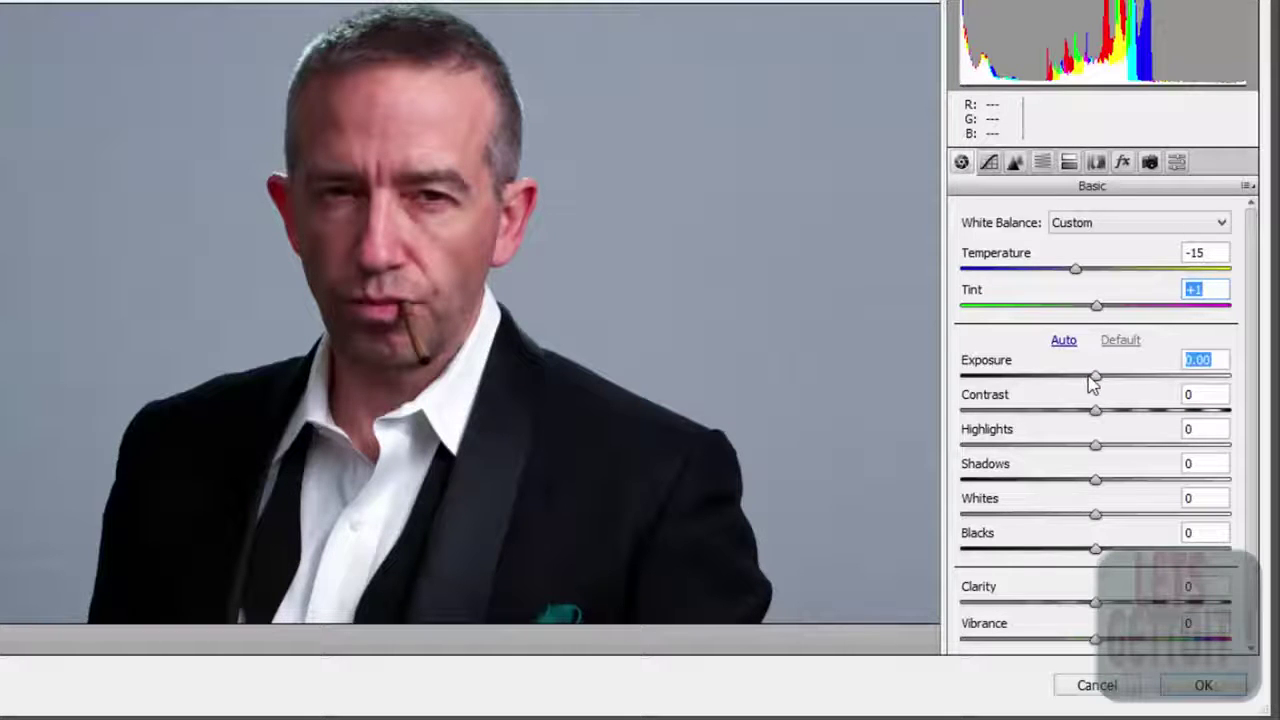
{"action": "left_click_drag", "start_coordinate": [1090, 385], "coordinate": [1080, 380]}
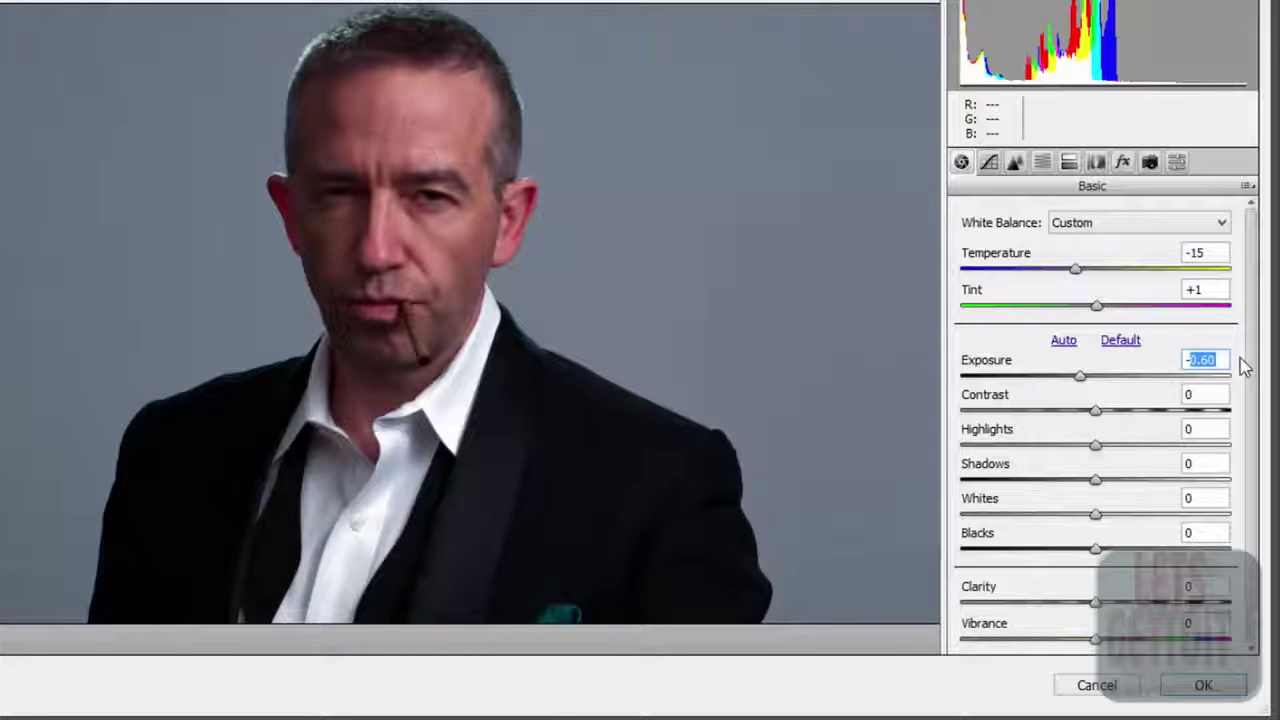
Step: Set Exposure to -0.10, Highlights to -50 and Shadows to +40
{"action": "type", "text": "10"}
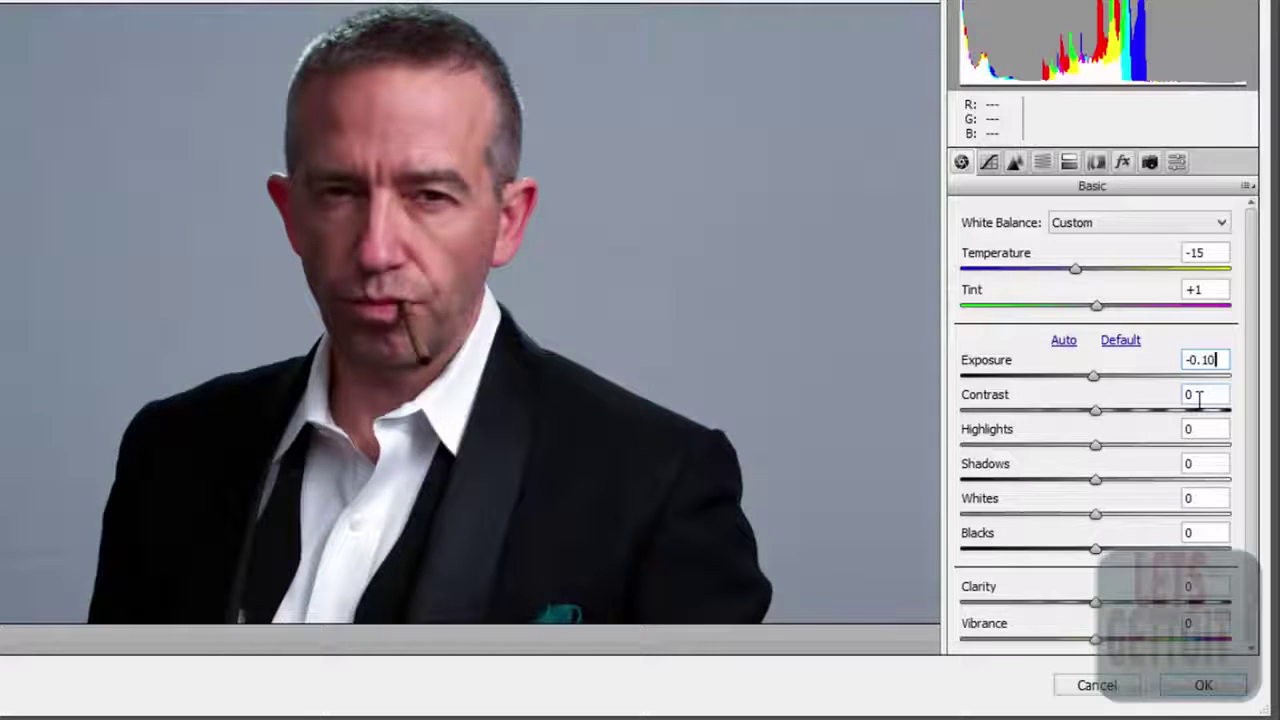
{"action": "left_click", "coordinate": [1104, 448]}
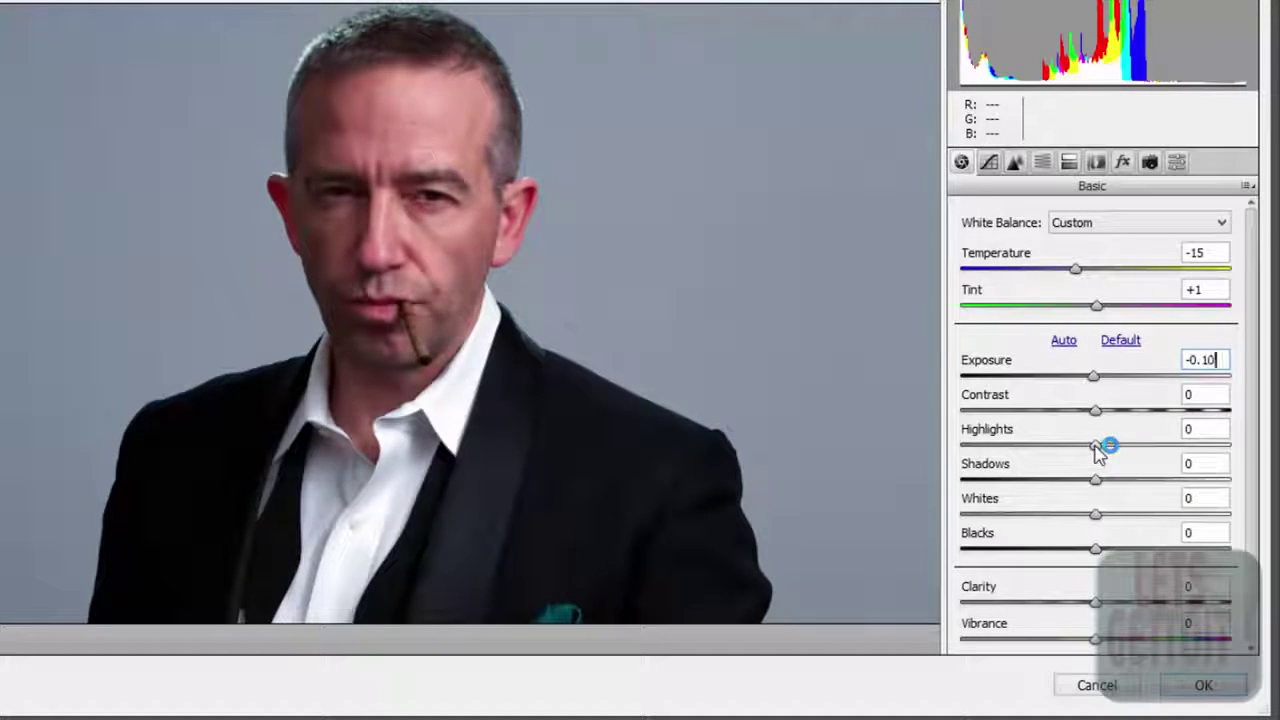
{"action": "mouse_move", "coordinate": [1103, 449]}
{"action": "left_mouse_down"}
{"action": "mouse_move", "coordinate": [1003, 440]}
{"action": "mouse_move", "coordinate": [1034, 447]}
{"action": "left_mouse_up"}
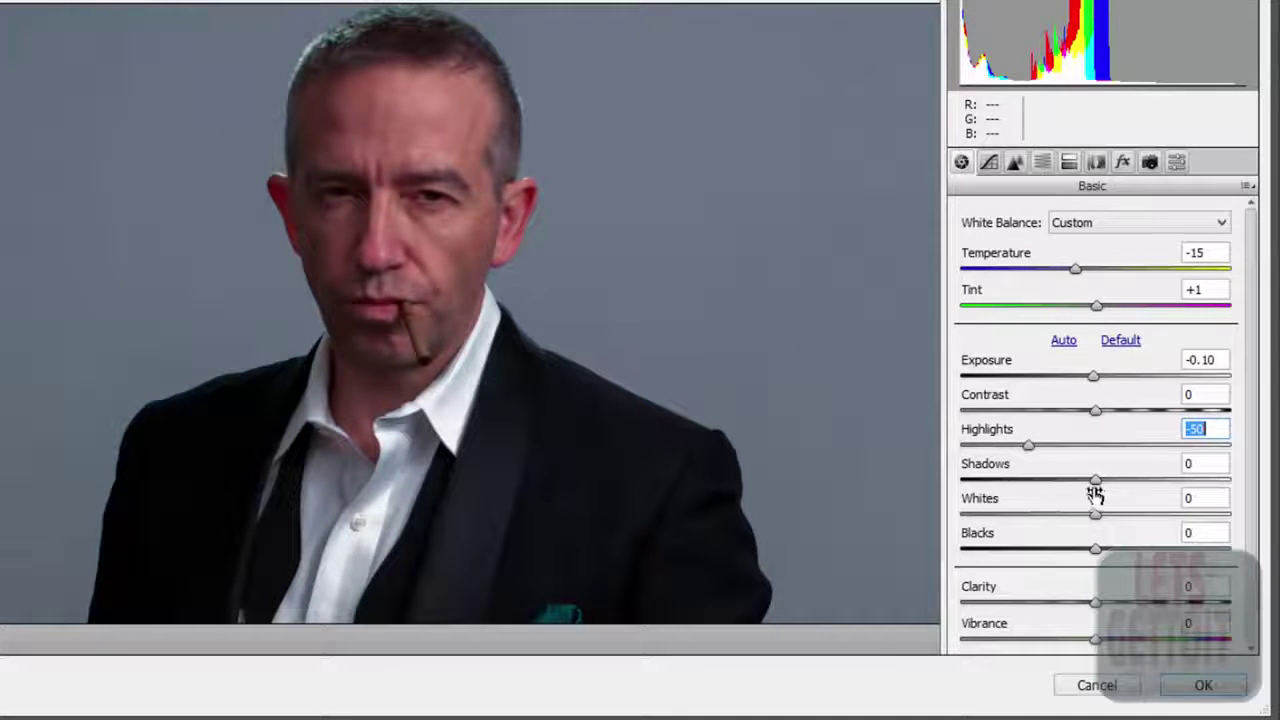
{"action": "left_click_drag", "start_coordinate": [1107, 487], "coordinate": [1151, 484]}
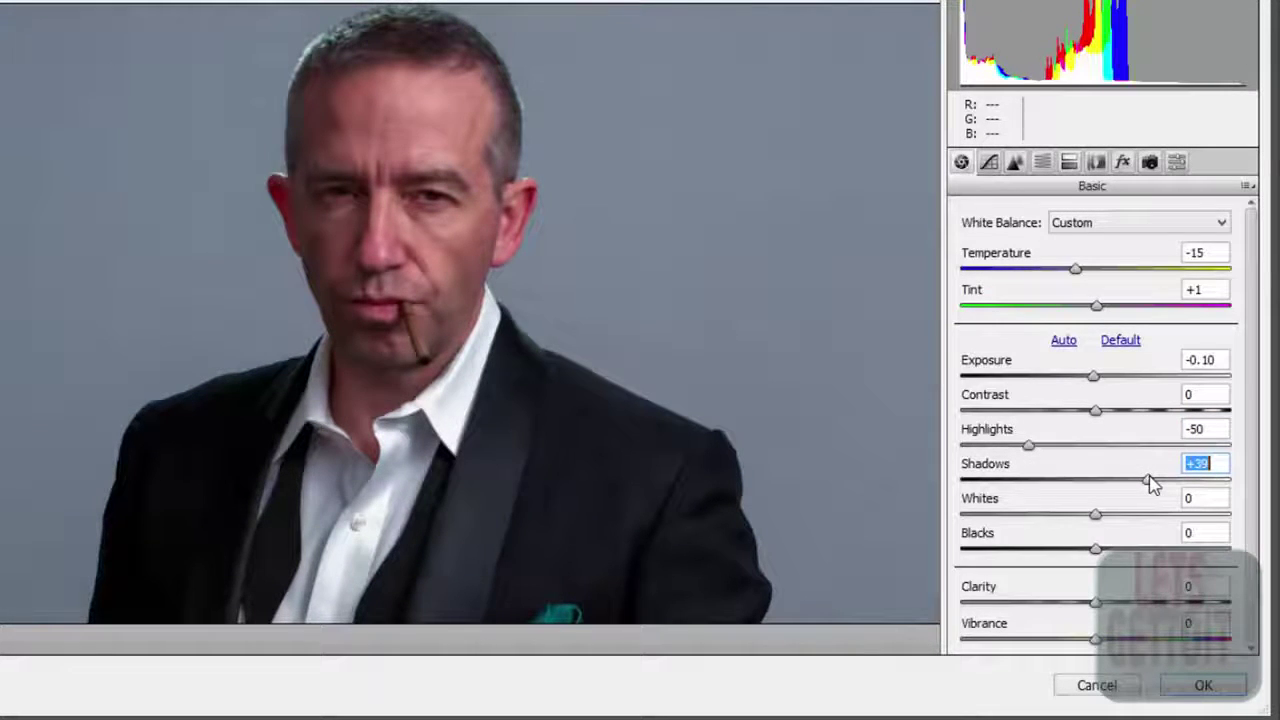
{"action": "left_click_drag", "start_coordinate": [1151, 484], "coordinate": [1155, 483]}
{"action": "left_click", "coordinate": [1213, 461]}
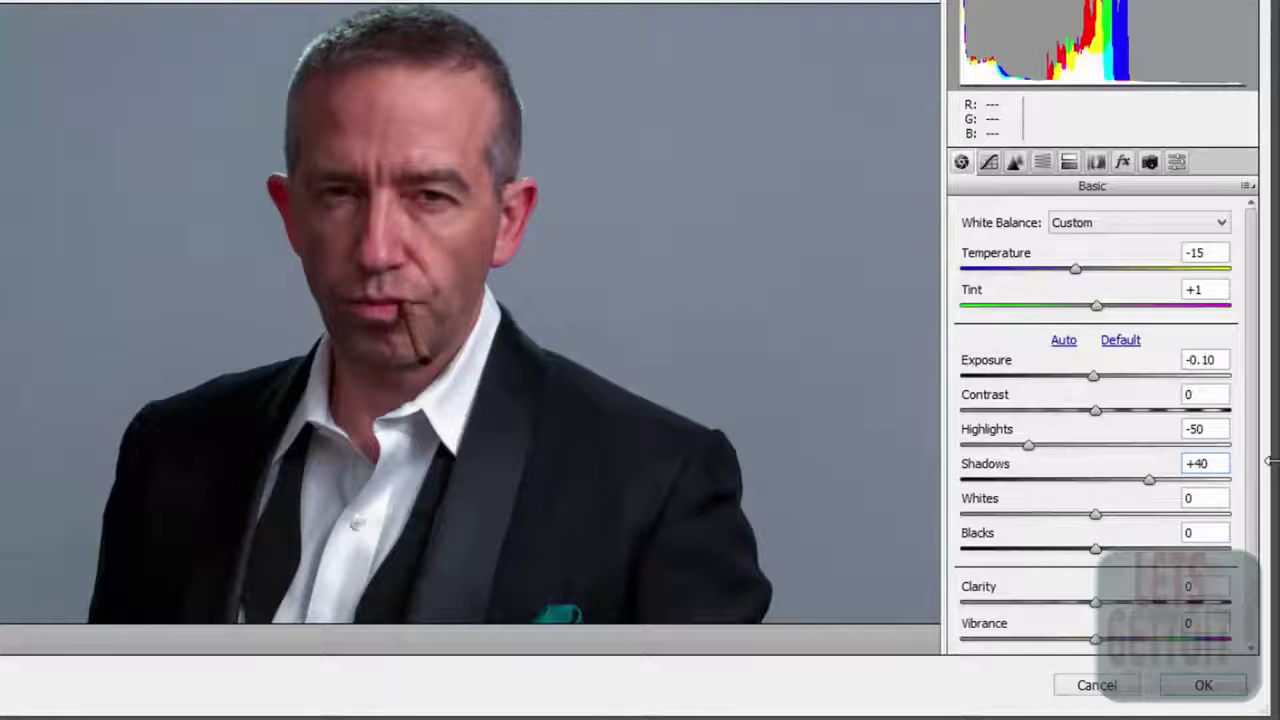
Step: Raise Clarity to +8 and lower Saturation to -7
{"action": "scroll", "coordinate": [1268, 461], "scroll_direction": "down", "scroll_amount": 1}
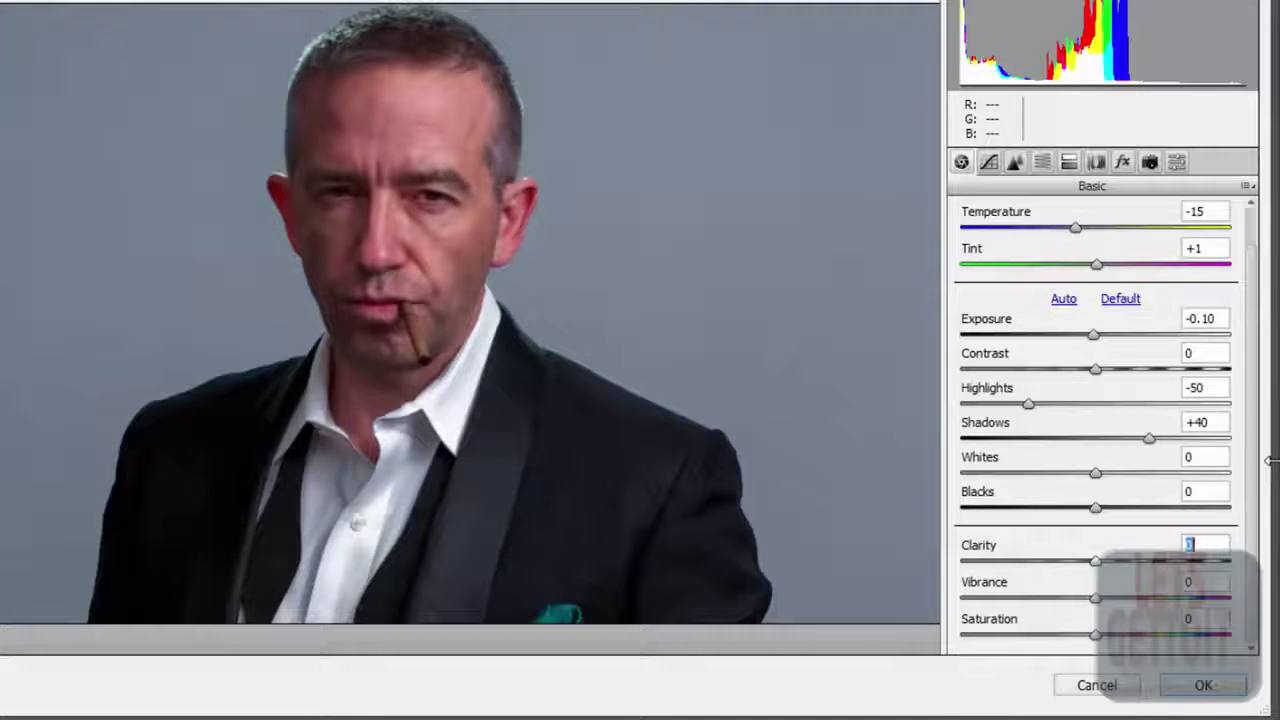
{"action": "key", "text": "Up"}
{"action": "key", "text": "Up"}
{"action": "key", "text": "Up"}
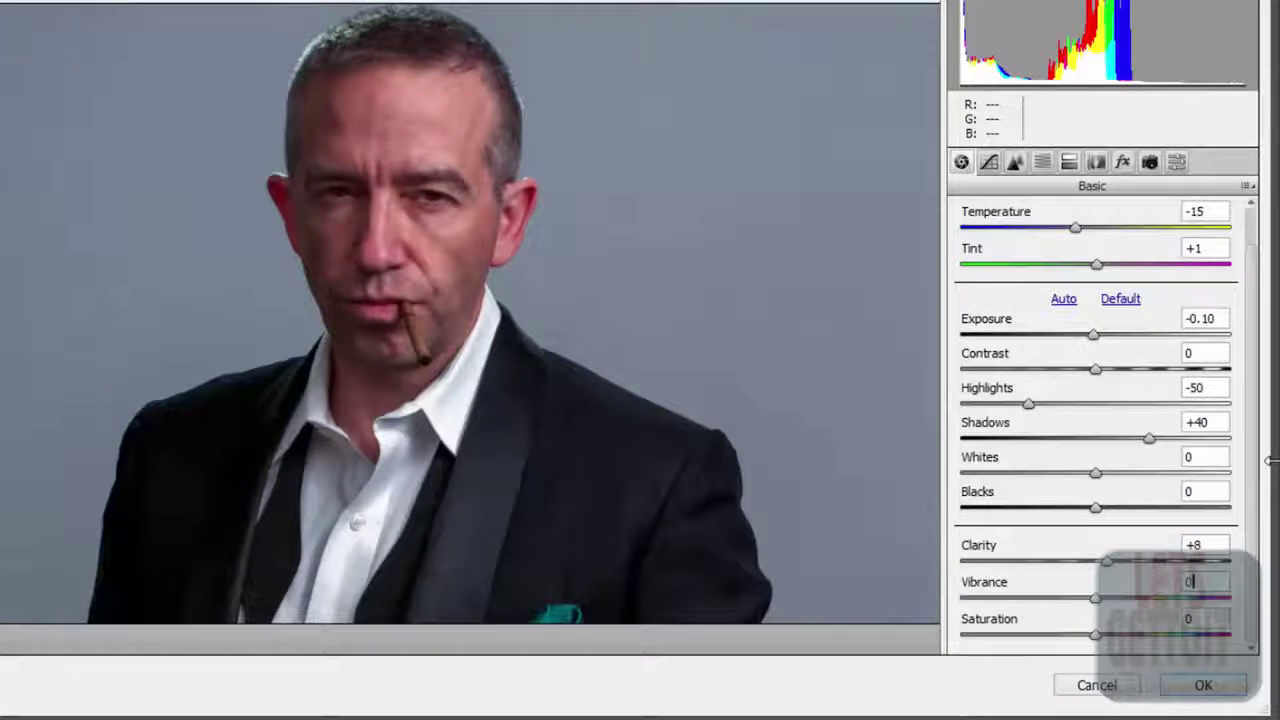
{"action": "key", "text": "Down"}
{"action": "key", "text": "Down"}
{"action": "key", "text": "Down"}
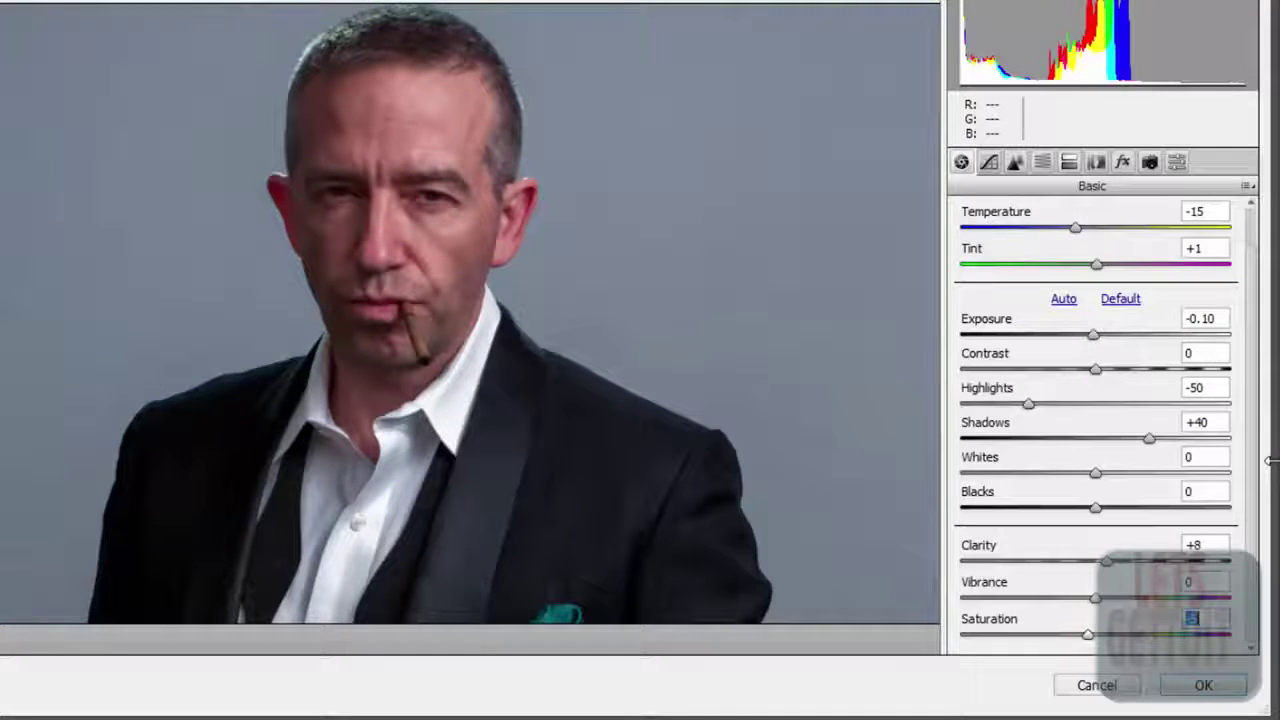
{"action": "key", "text": "Down"}
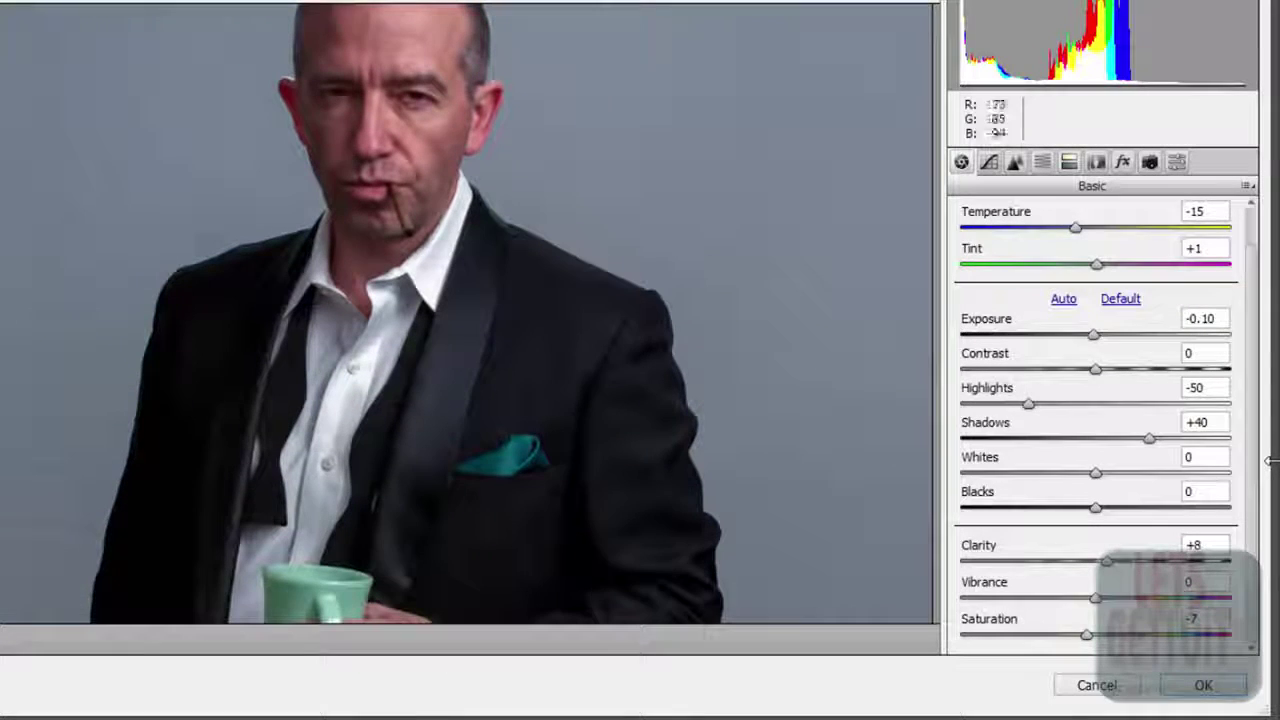
{"action": "left_click", "coordinate": [1014, 161]}
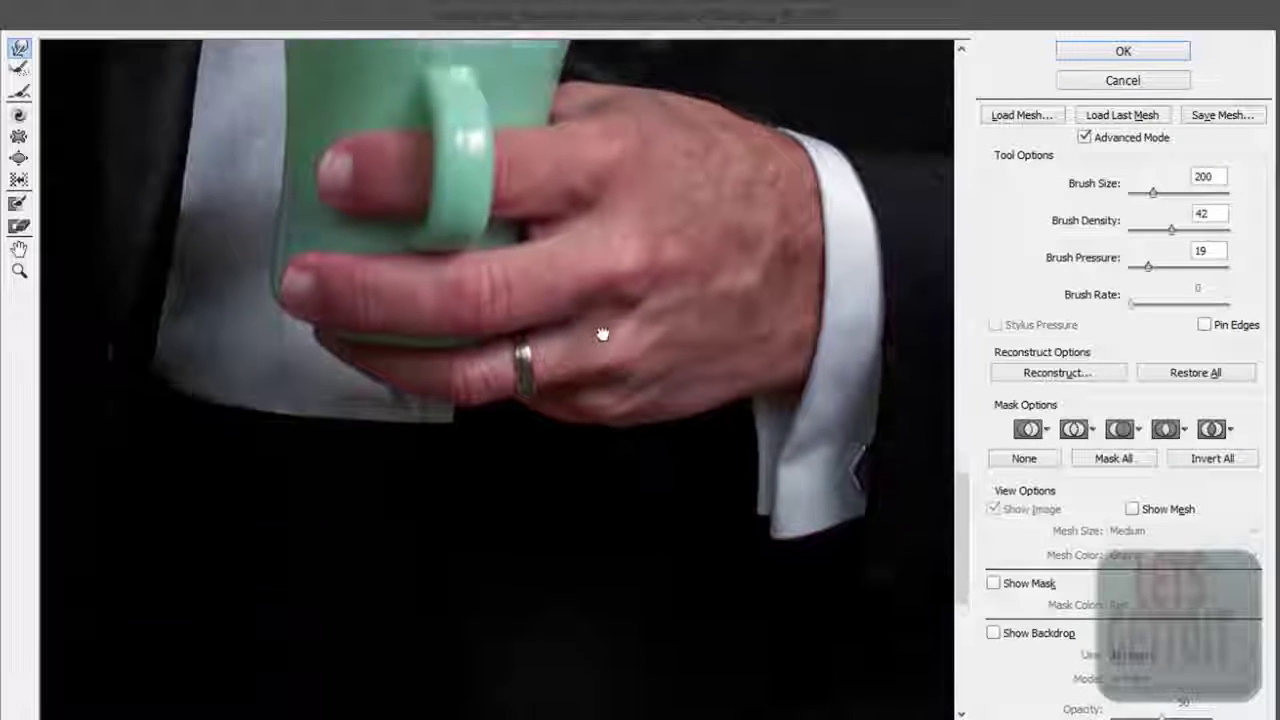
Step: With a 144 Forward Warp brush, slim the ring finger, pinky and cuff edge
{"action": "left_click_drag", "start_coordinate": [602, 334], "coordinate": [617, 287]}
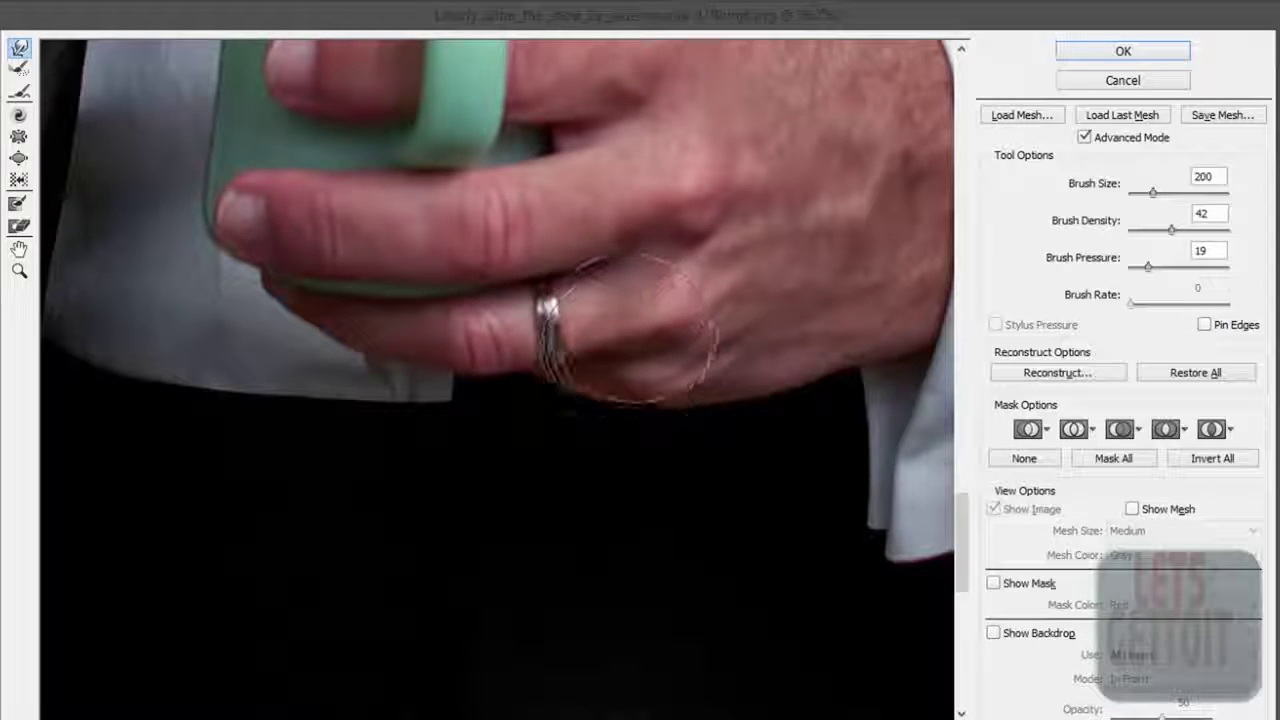
{"action": "left_click_drag", "start_coordinate": [410, 338], "coordinate": [423, 357]}
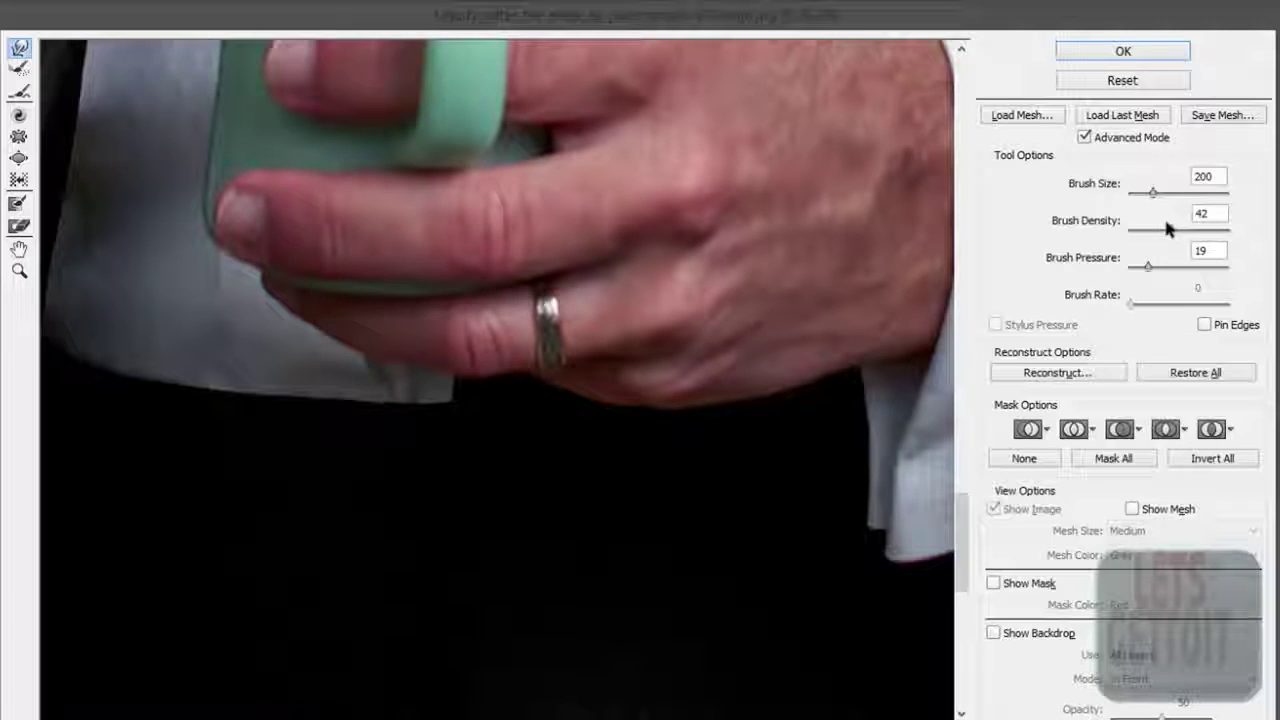
{"action": "left_click_drag", "start_coordinate": [1151, 196], "coordinate": [1146, 196]}
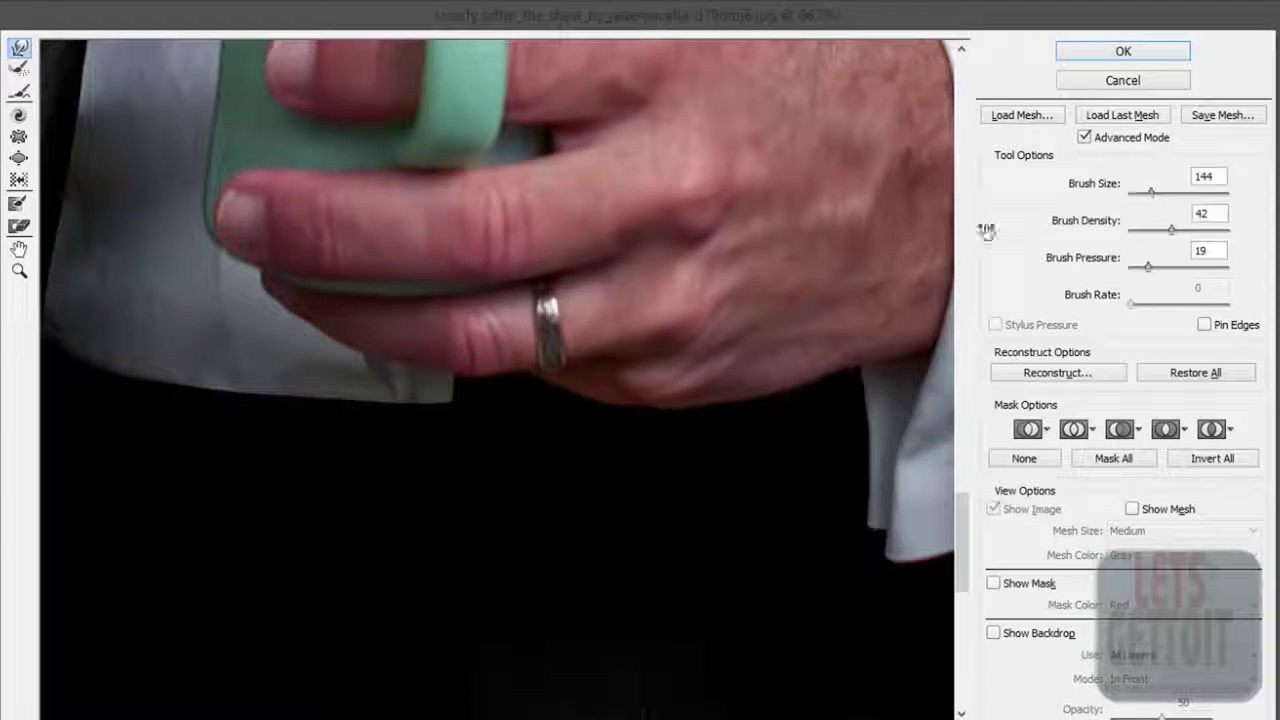
{"action": "mouse_move", "coordinate": [462, 348]}
{"action": "left_mouse_down"}
{"action": "mouse_move", "coordinate": [508, 343]}
{"action": "mouse_move", "coordinate": [491, 371]}
{"action": "mouse_move", "coordinate": [508, 337]}
{"action": "mouse_move", "coordinate": [475, 335]}
{"action": "mouse_move", "coordinate": [528, 314]}
{"action": "mouse_move", "coordinate": [414, 300]}
{"action": "mouse_move", "coordinate": [405, 355]}
{"action": "mouse_move", "coordinate": [424, 340]}
{"action": "mouse_move", "coordinate": [343, 302]}
{"action": "mouse_move", "coordinate": [278, 315]}
{"action": "mouse_move", "coordinate": [394, 314]}
{"action": "mouse_move", "coordinate": [386, 349]}
{"action": "mouse_move", "coordinate": [290, 320]}
{"action": "mouse_move", "coordinate": [300, 343]}
{"action": "mouse_move", "coordinate": [345, 330]}
{"action": "mouse_move", "coordinate": [457, 357]}
{"action": "mouse_move", "coordinate": [386, 357]}
{"action": "mouse_move", "coordinate": [385, 345]}
{"action": "mouse_move", "coordinate": [385, 360]}
{"action": "mouse_move", "coordinate": [480, 371]}
{"action": "mouse_move", "coordinate": [497, 347]}
{"action": "mouse_move", "coordinate": [557, 337]}
{"action": "mouse_move", "coordinate": [591, 371]}
{"action": "mouse_move", "coordinate": [668, 372]}
{"action": "mouse_move", "coordinate": [686, 400]}
{"action": "mouse_move", "coordinate": [629, 386]}
{"action": "mouse_move", "coordinate": [671, 371]}
{"action": "mouse_move", "coordinate": [662, 387]}
{"action": "left_mouse_up"}
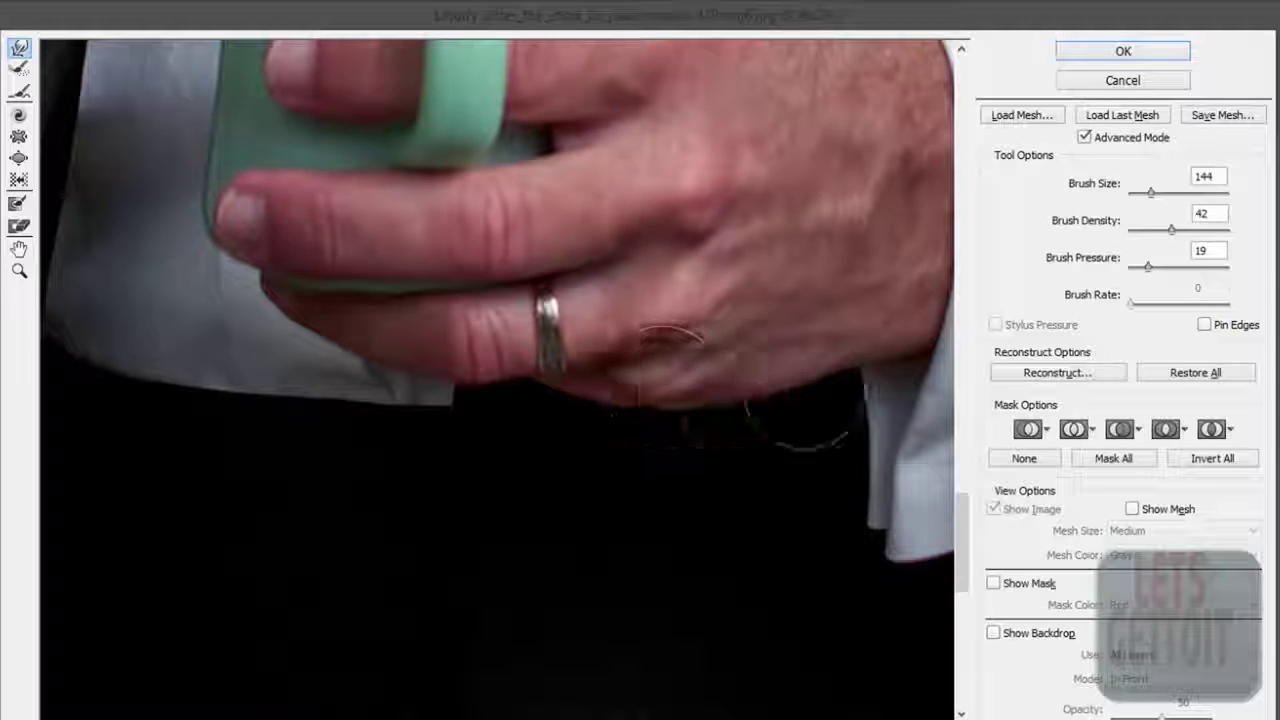
Step: Set the warp brush to 418 and push in the cuff's lower edge
{"action": "scroll", "coordinate": [814, 349], "scroll_direction": "down", "scroll_amount": 2}
{"action": "scroll", "coordinate": [816, 347], "scroll_direction": "down", "scroll_amount": 2}
{"action": "scroll", "coordinate": [816, 347], "scroll_direction": "down", "scroll_amount": 2}
{"action": "scroll", "coordinate": [816, 347], "scroll_direction": "down", "scroll_amount": 1}
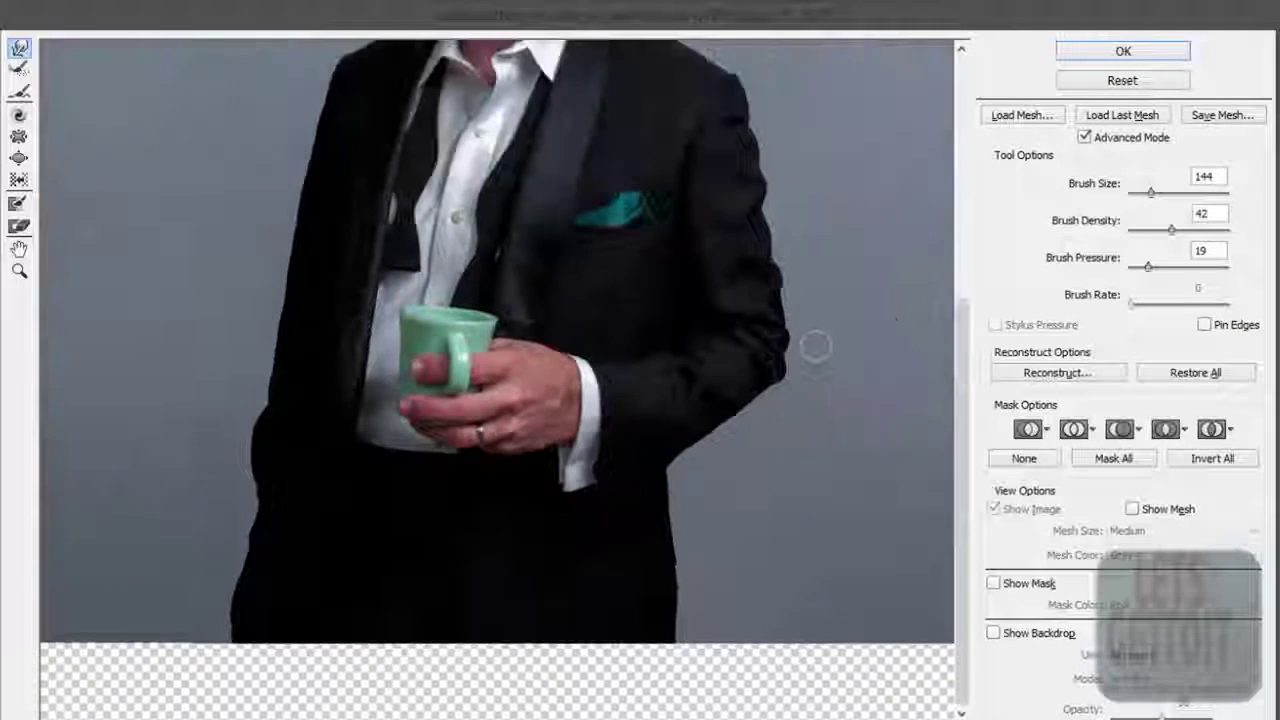
{"action": "scroll", "coordinate": [620, 420], "scroll_direction": "right", "scroll_amount": 1}
{"action": "scroll", "coordinate": [538, 435], "scroll_direction": "up", "scroll_amount": 1}
{"action": "scroll", "coordinate": [538, 435], "scroll_direction": "up", "scroll_amount": 1}
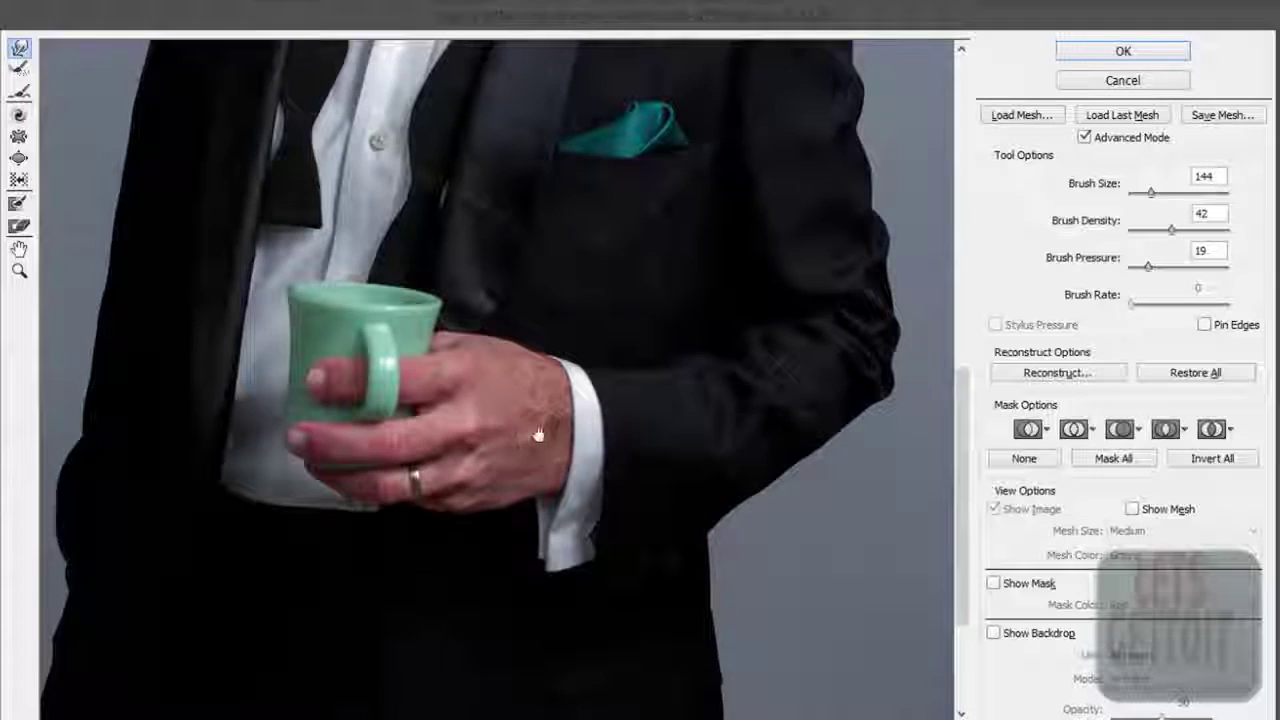
{"action": "scroll", "coordinate": [530, 428], "scroll_direction": "up", "scroll_amount": 1}
{"action": "scroll", "coordinate": [520, 420], "scroll_direction": "up", "scroll_amount": 1}
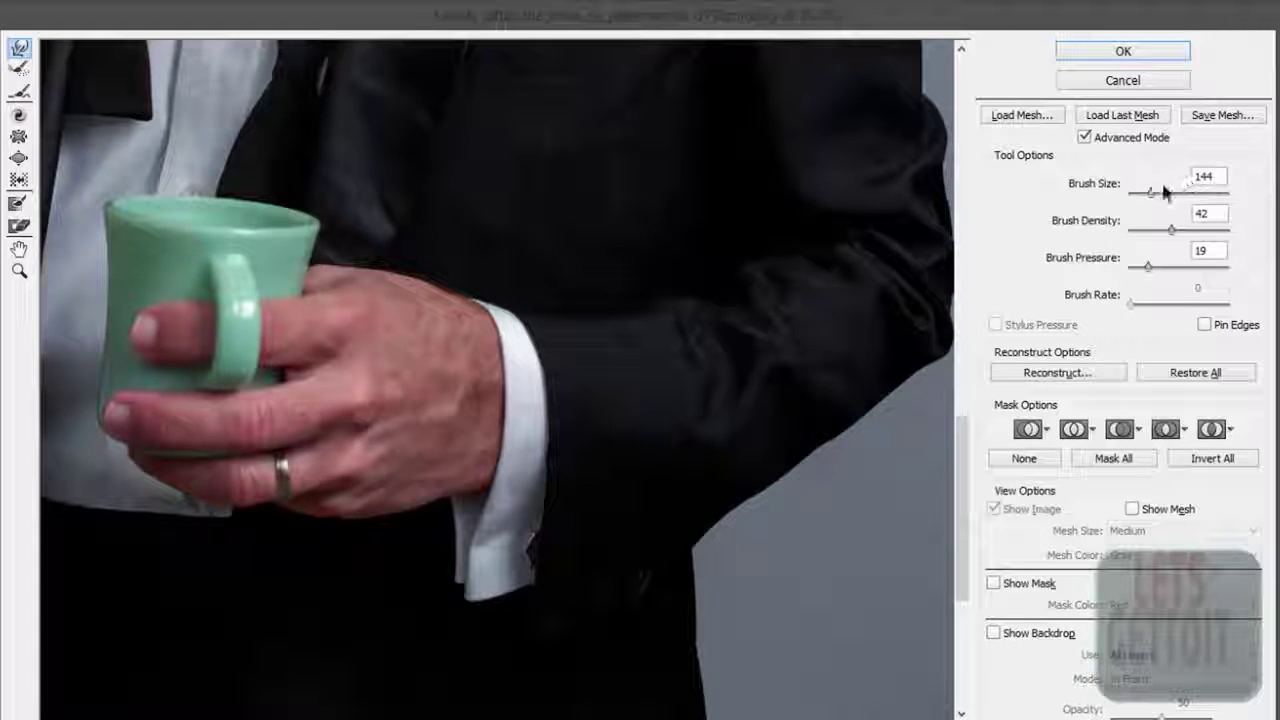
{"action": "left_click_drag", "start_coordinate": [1160, 195], "coordinate": [1159, 192]}
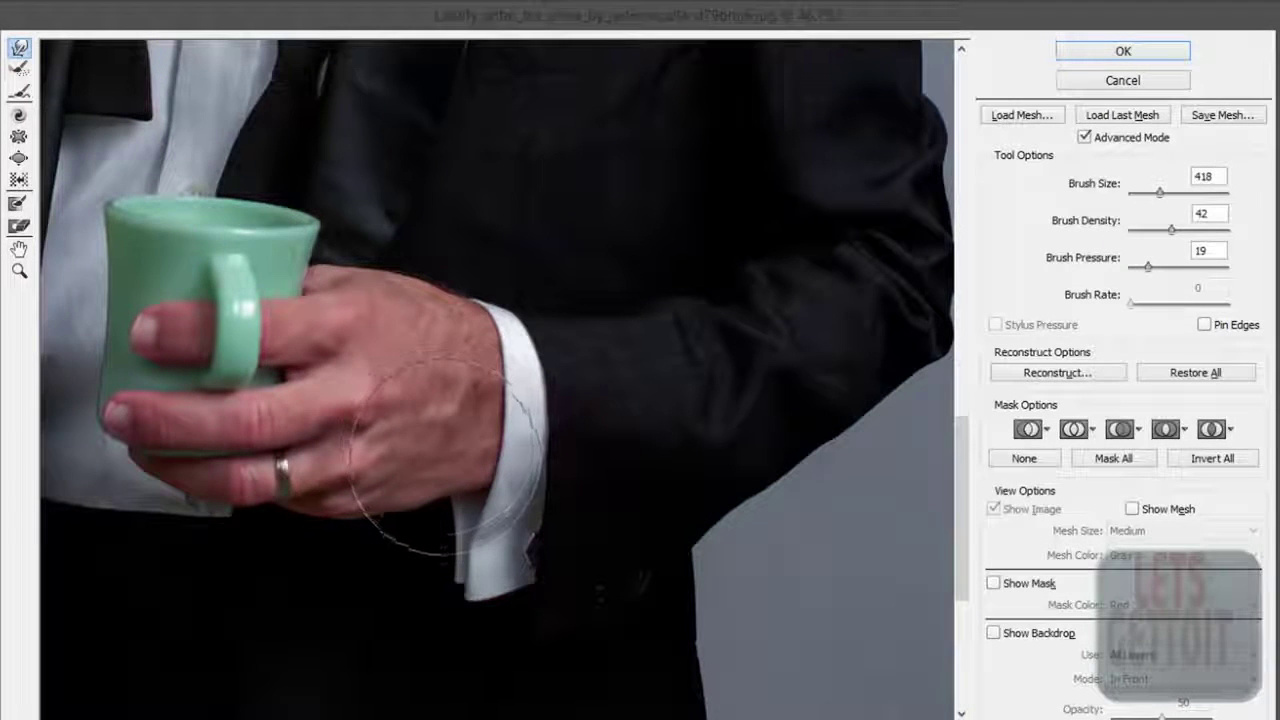
{"action": "left_click_drag", "start_coordinate": [449, 456], "coordinate": [383, 449]}
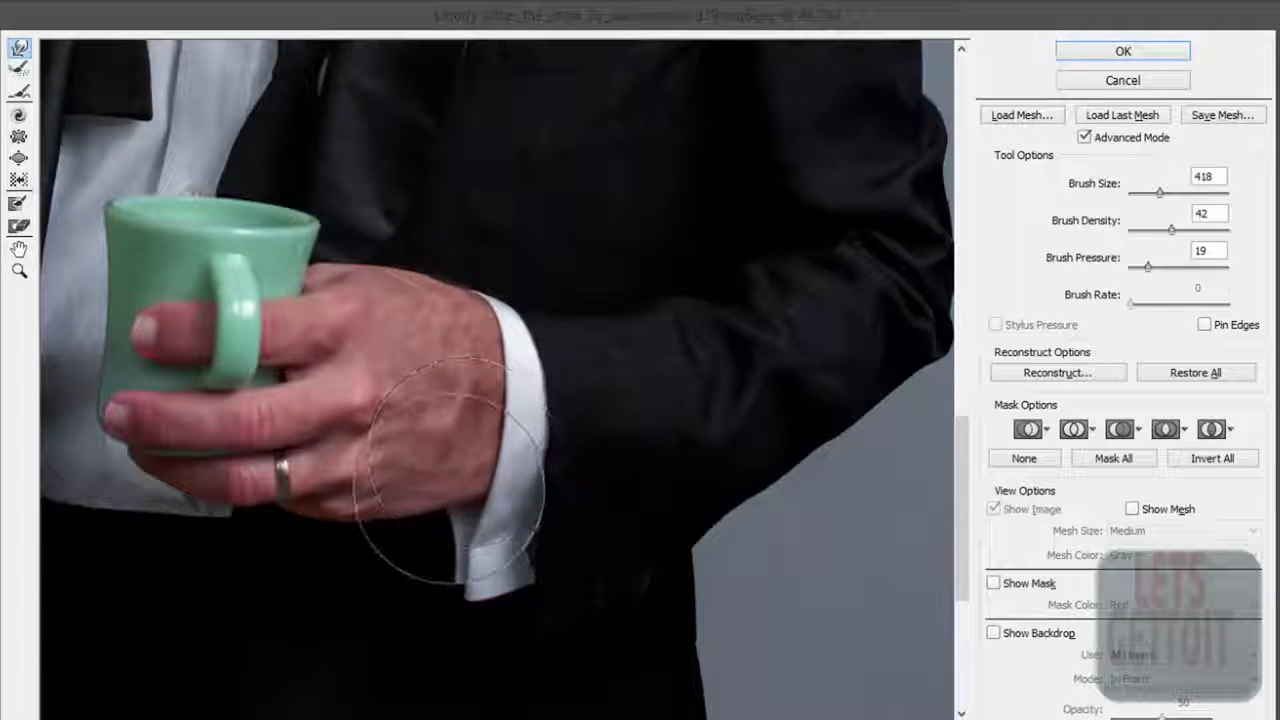
Step: Commit the Liquify reshaping of the hand and cuff with OK
{"action": "scroll", "coordinate": [530, 310], "scroll_direction": "down", "scroll_amount": 1}
{"action": "scroll", "coordinate": [540, 290], "scroll_direction": "down", "scroll_amount": 2}
{"action": "scroll", "coordinate": [565, 275], "scroll_direction": "down", "scroll_amount": 2}
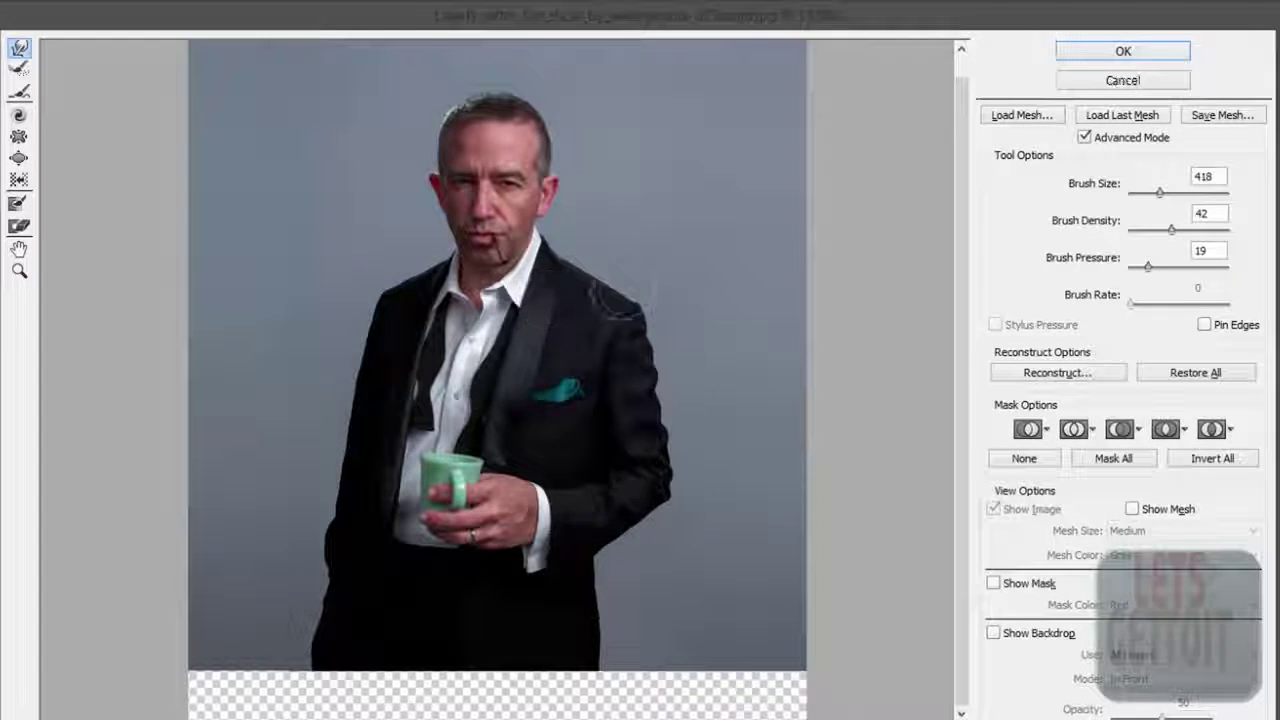
{"action": "left_click", "coordinate": [1158, 55]}
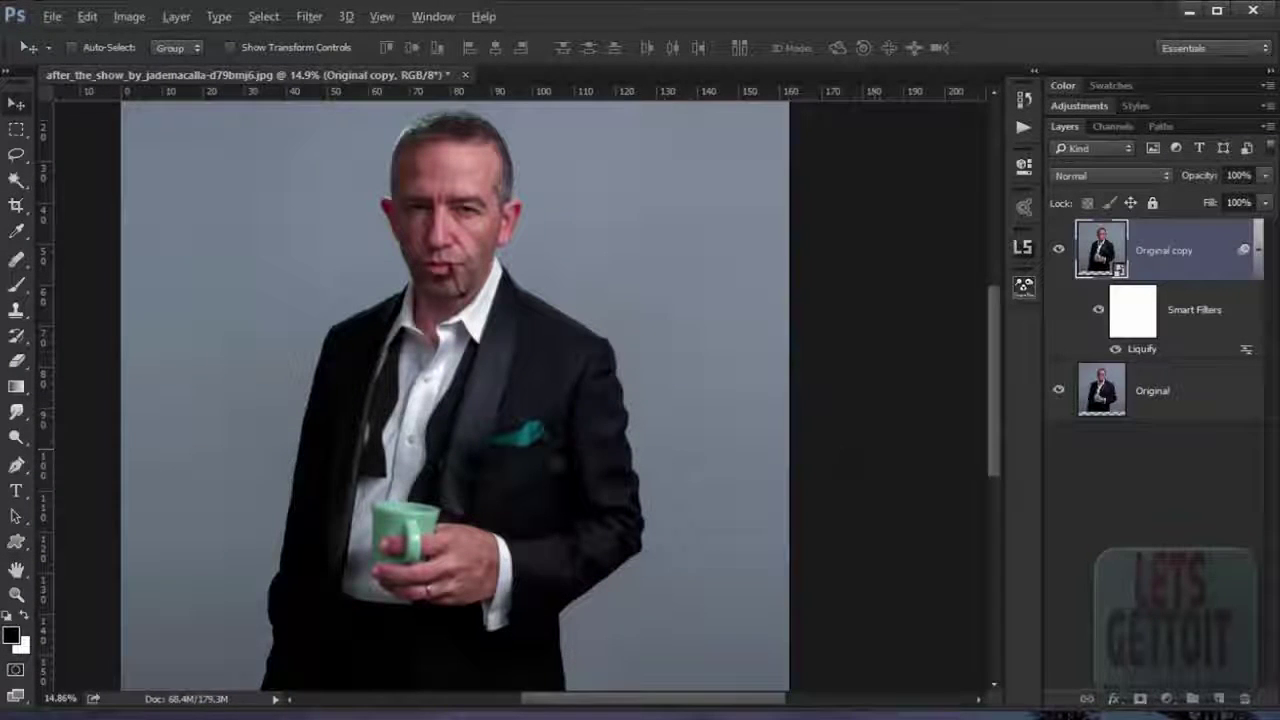
{"action": "key", "text": "ctrl+alt+z"}
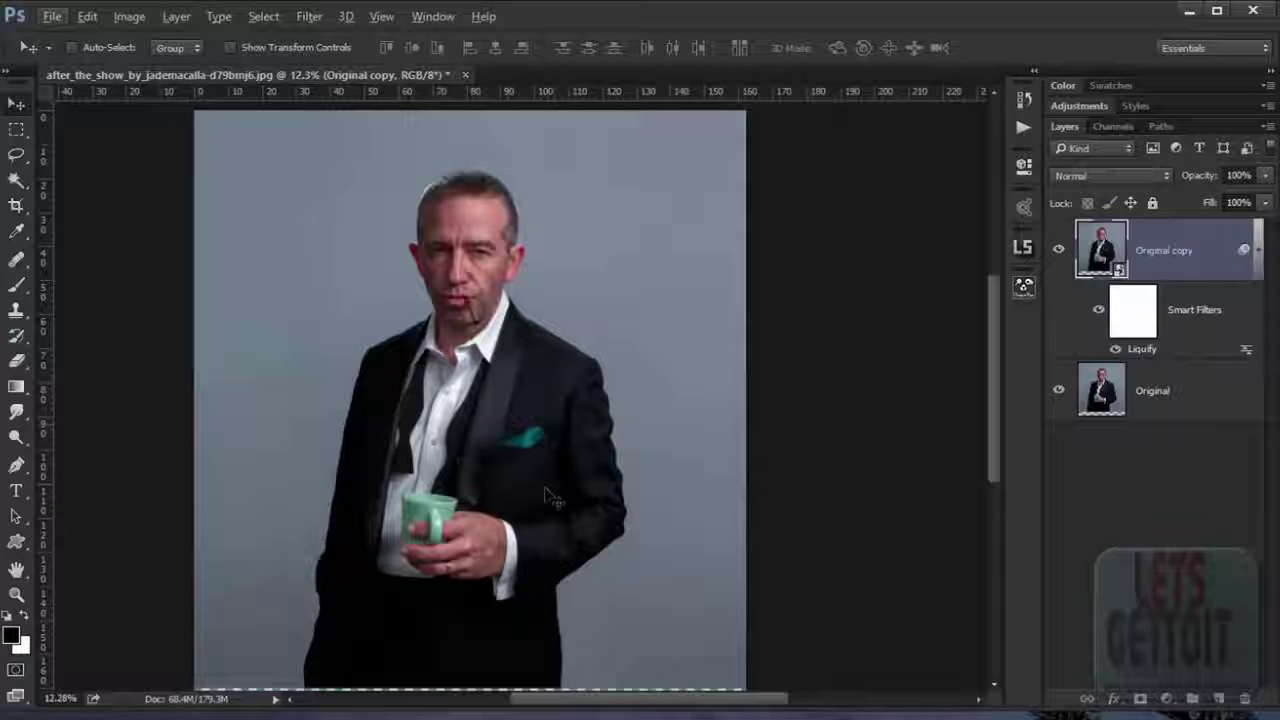
{"action": "key", "text": "ctrl+z"}
{"action": "key", "text": "ctrl+z"}
{"action": "key", "text": "ctrl+z"}
{"action": "key", "text": "ctrl+z"}
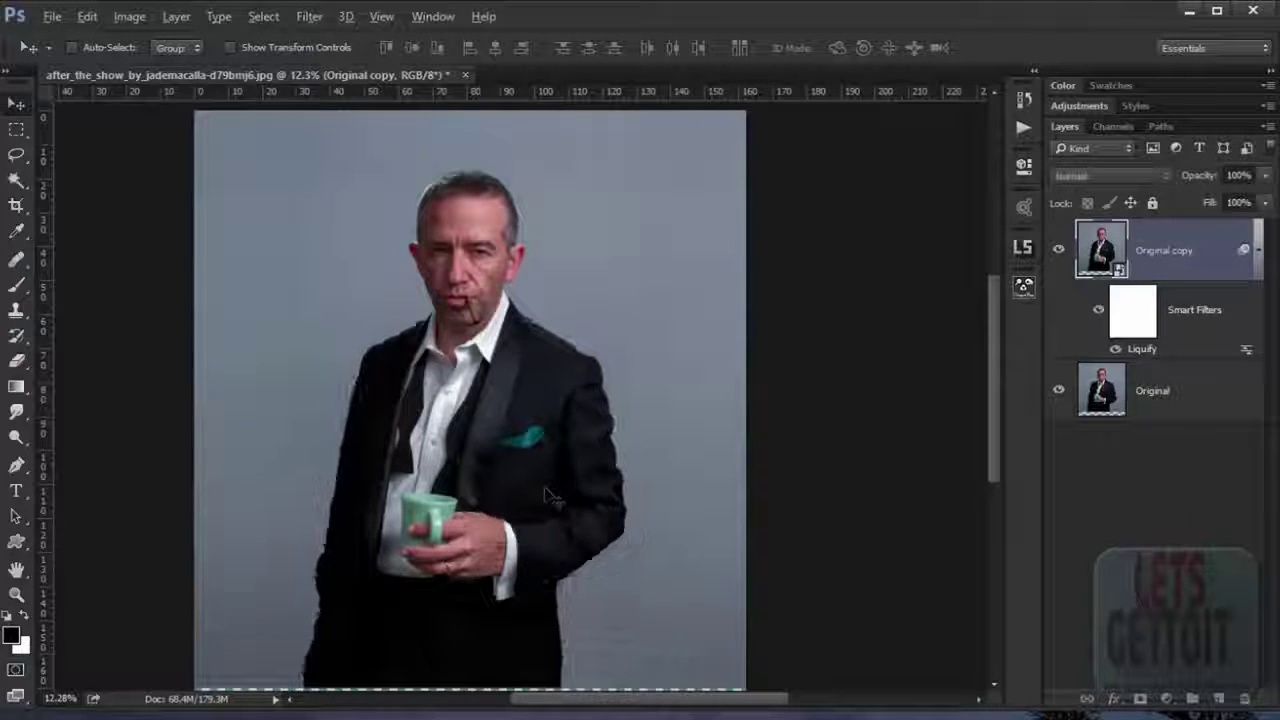
{"action": "key", "text": "ctrl+z"}
{"action": "key", "text": "ctrl+z"}
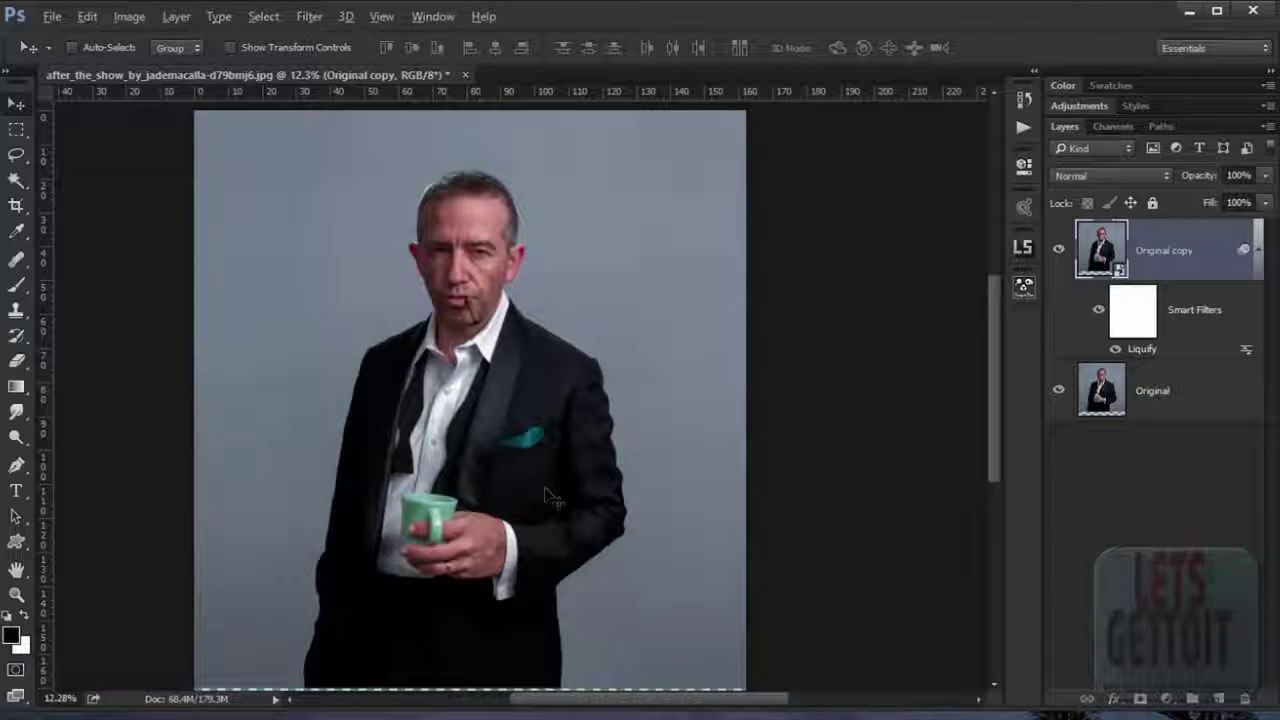
{"action": "scroll", "coordinate": [548, 495], "scroll_direction": "up", "scroll_amount": 2}
{"action": "scroll", "coordinate": [548, 495], "scroll_direction": "up", "scroll_amount": 3}
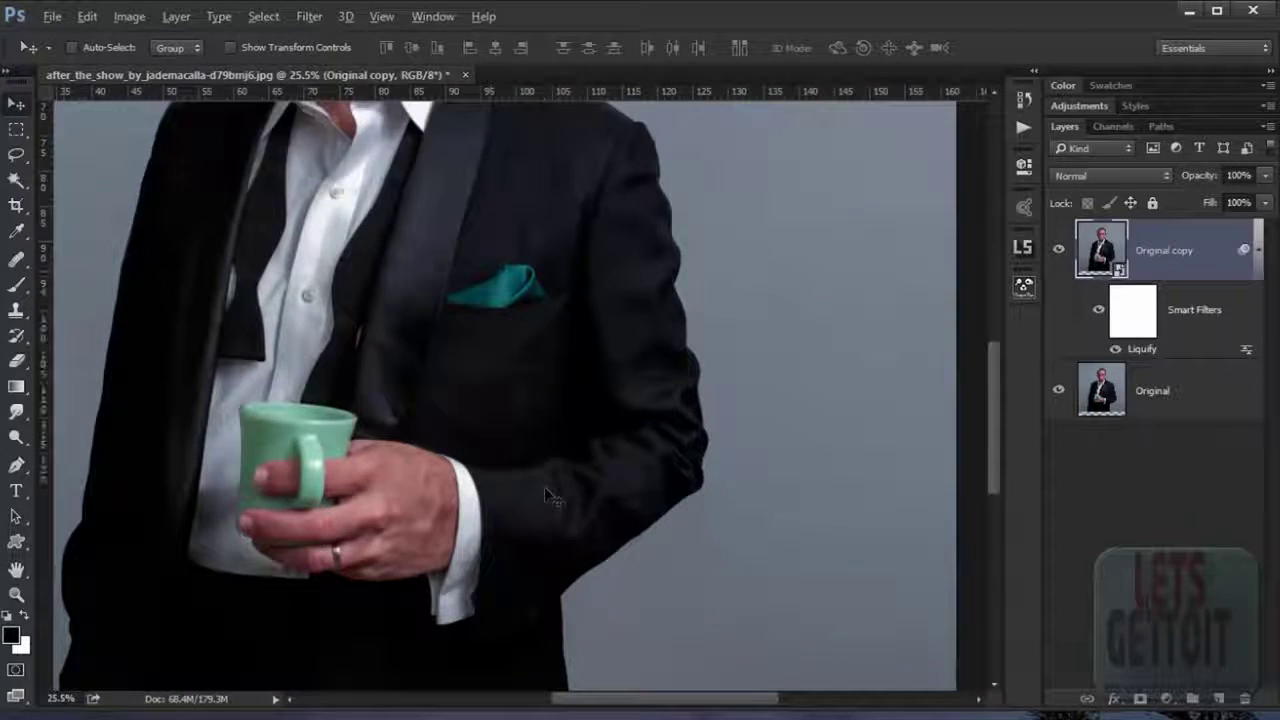
{"action": "scroll", "coordinate": [548, 495], "scroll_direction": "up", "scroll_amount": 1}
{"action": "scroll", "coordinate": [548, 495], "scroll_direction": "up", "scroll_amount": 1}
{"action": "scroll", "coordinate": [548, 495], "scroll_direction": "up", "scroll_amount": 2}
{"action": "scroll", "coordinate": [548, 495], "scroll_direction": "up", "scroll_amount": 2}
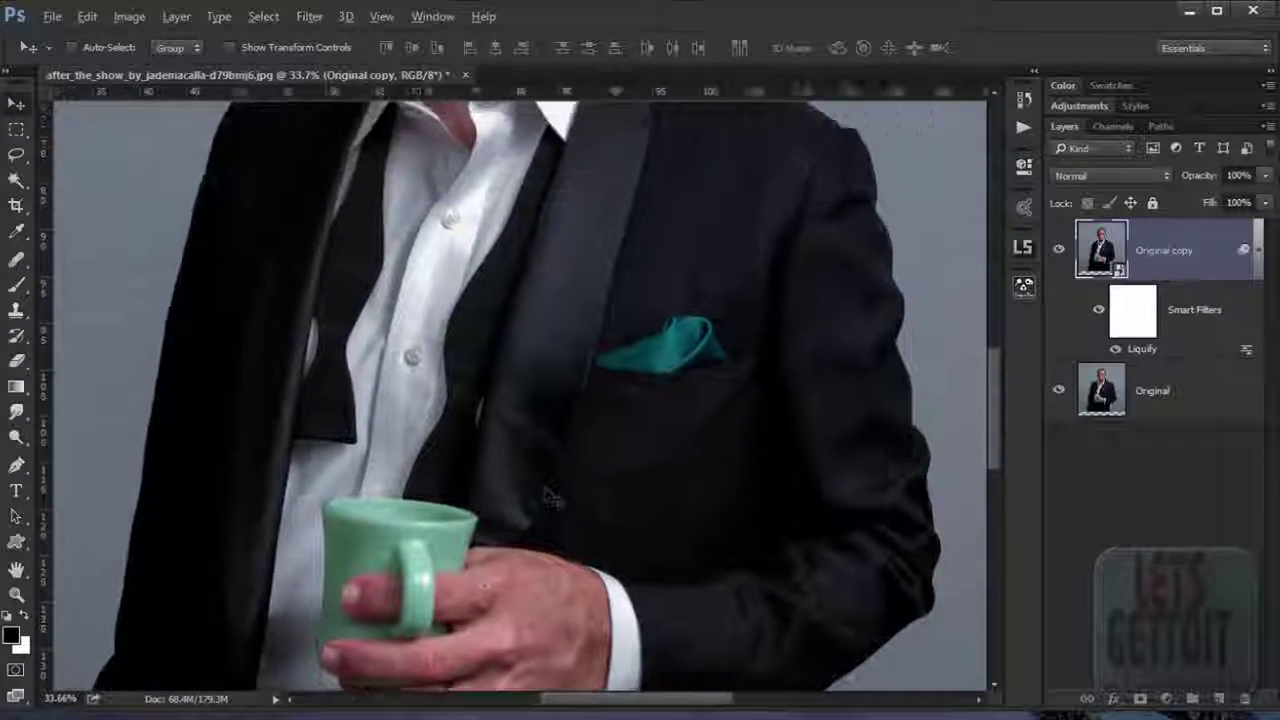
{"action": "scroll", "coordinate": [548, 495], "scroll_direction": "up", "scroll_amount": 1}
{"action": "scroll", "coordinate": [548, 495], "scroll_direction": "up", "scroll_amount": 3}
{"action": "scroll", "coordinate": [548, 495], "scroll_direction": "up", "scroll_amount": 1}
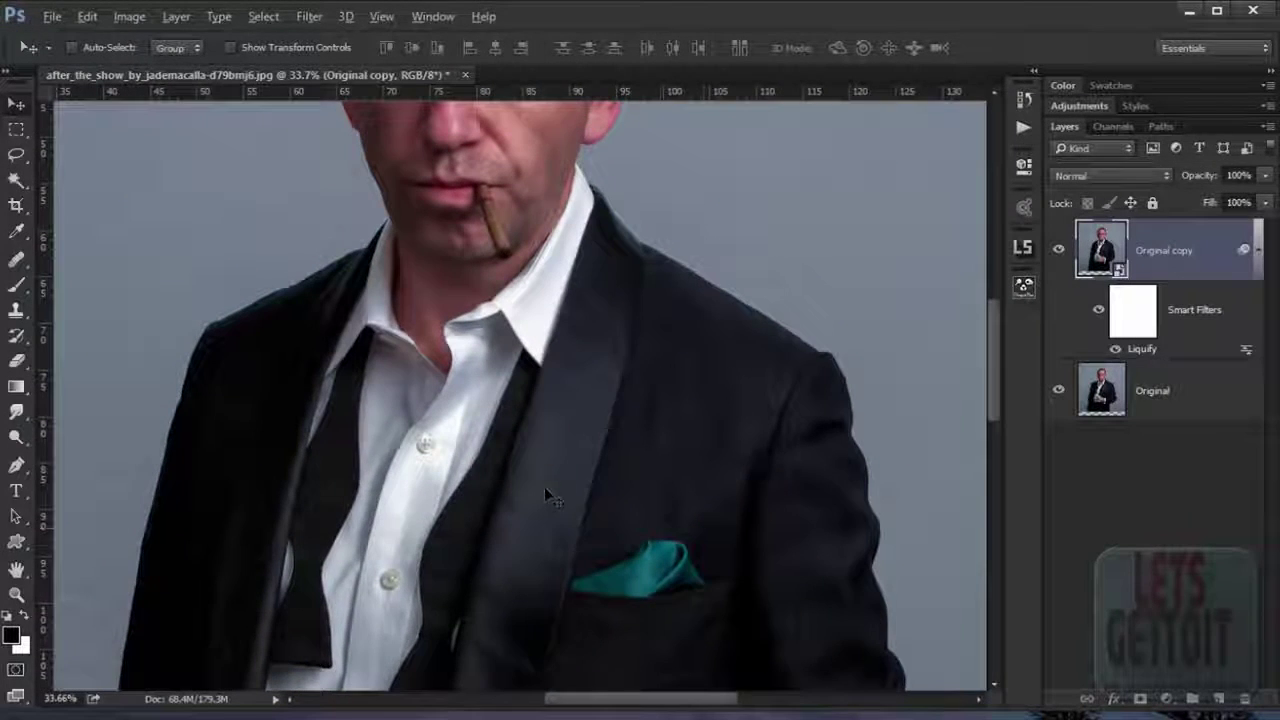
{"action": "scroll", "coordinate": [548, 495], "scroll_direction": "up", "scroll_amount": 3}
{"action": "scroll", "coordinate": [547, 495], "scroll_direction": "right", "scroll_amount": 1}
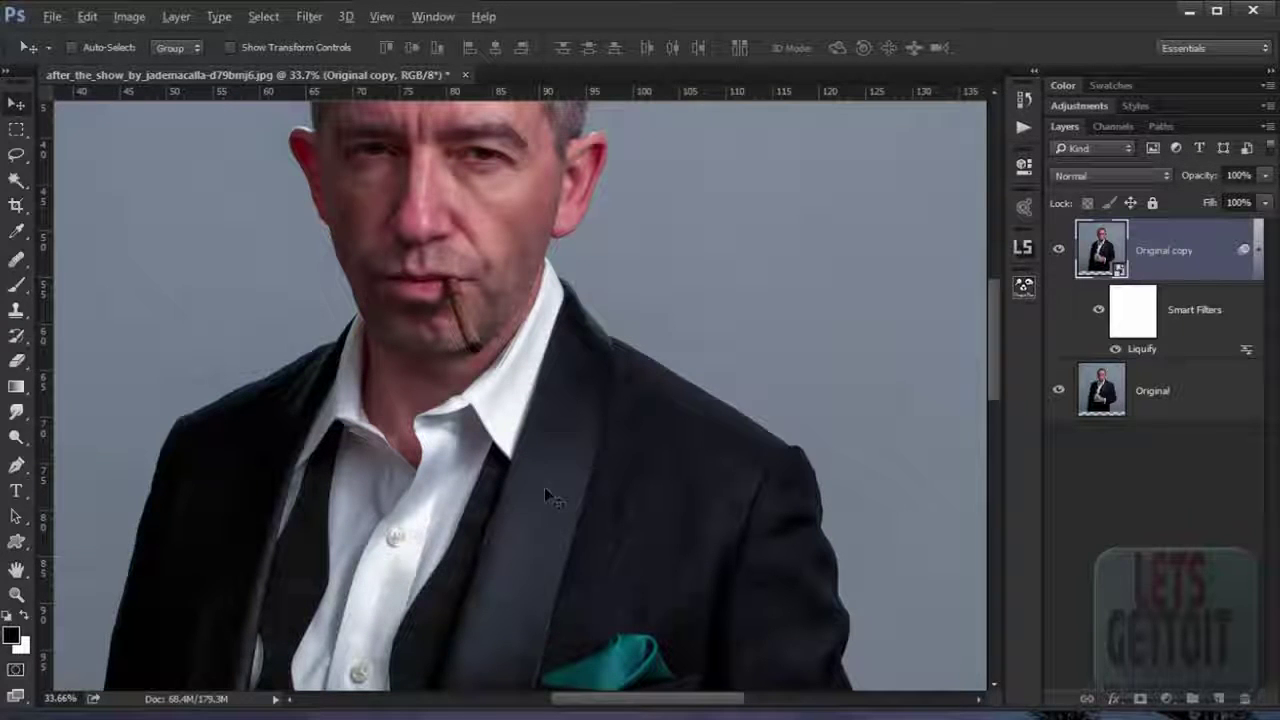
{"action": "scroll", "coordinate": [545, 495], "scroll_direction": "down", "scroll_amount": 2}
{"action": "scroll", "coordinate": [545, 495], "scroll_direction": "down", "scroll_amount": 1}
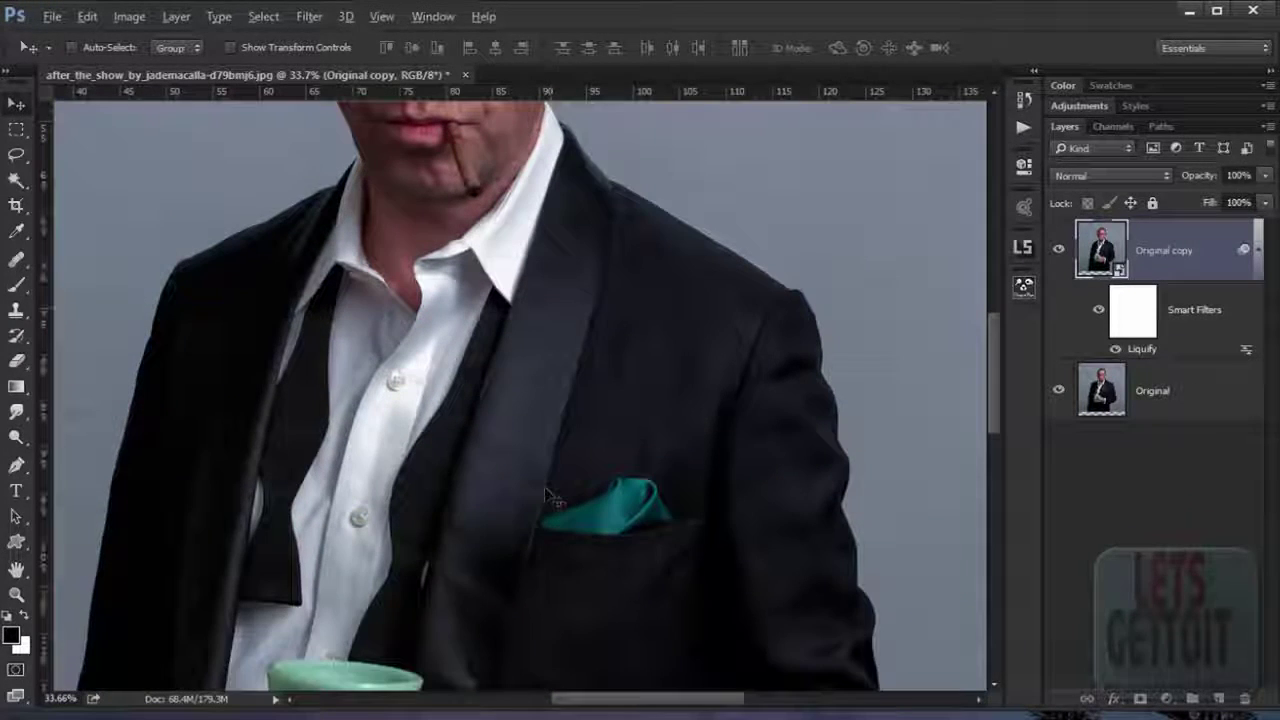
{"action": "scroll", "coordinate": [547, 494], "scroll_direction": "up", "scroll_amount": 2}
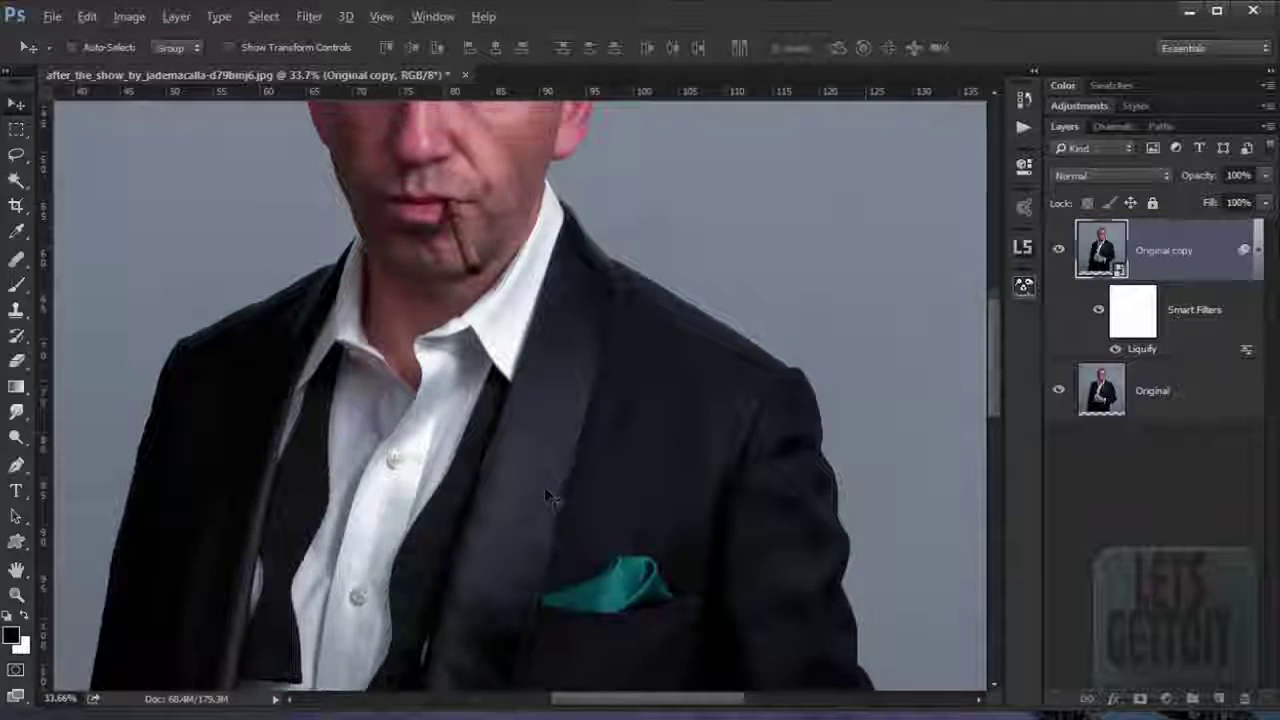
{"action": "scroll", "coordinate": [545, 495], "scroll_direction": "up", "scroll_amount": 1}
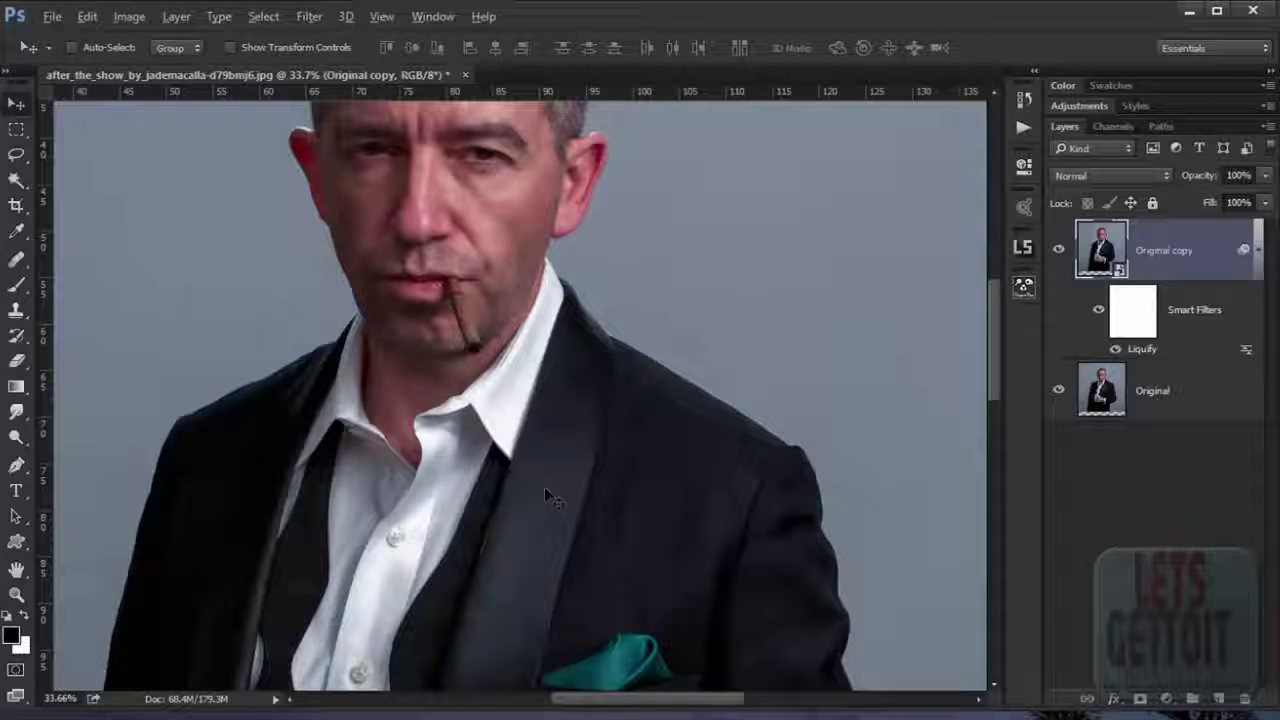
{"action": "scroll", "coordinate": [544, 487], "scroll_direction": "down", "scroll_amount": 2}
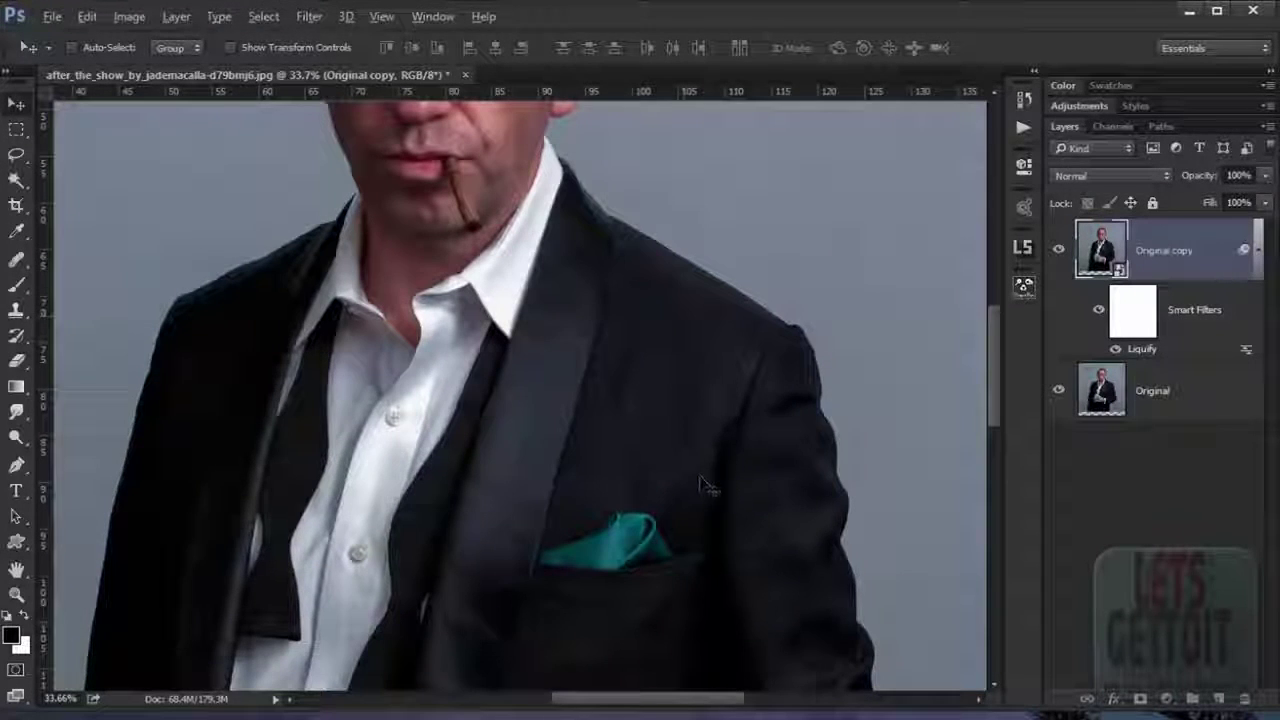
{"action": "scroll", "coordinate": [703, 430], "scroll_direction": "down", "scroll_amount": 5}
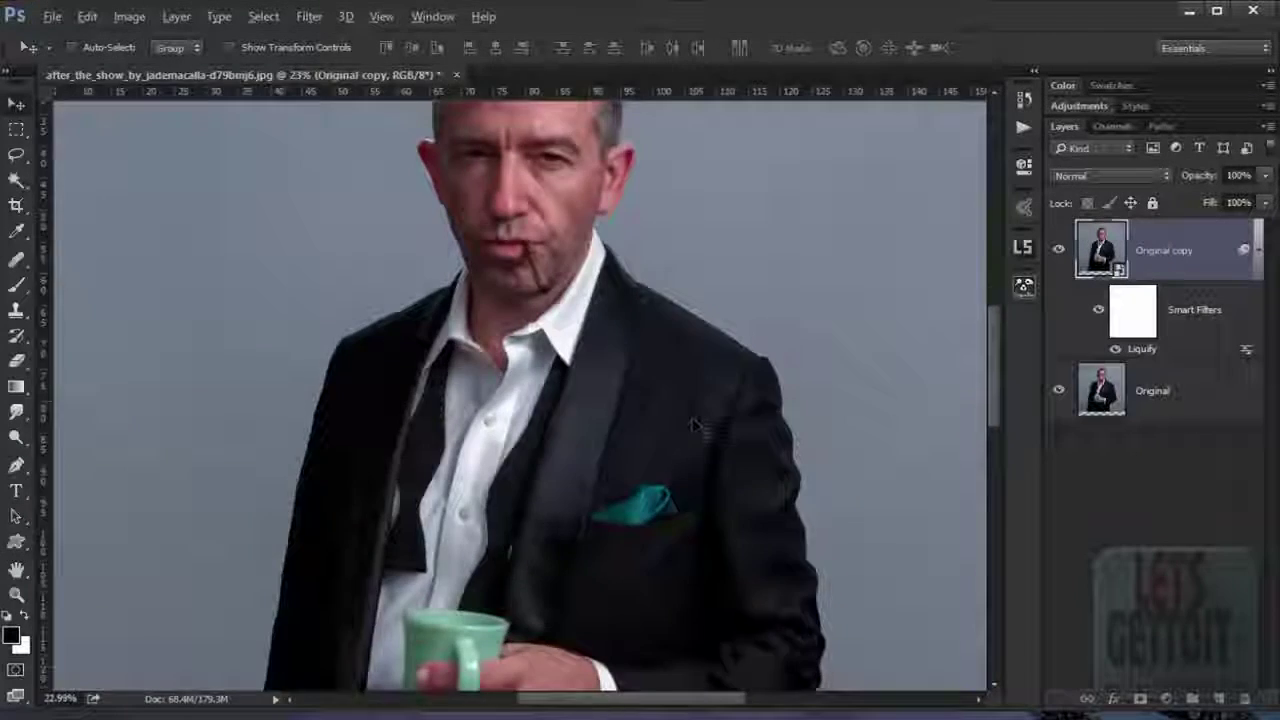
{"action": "double_click", "coordinate": [1141, 349]}
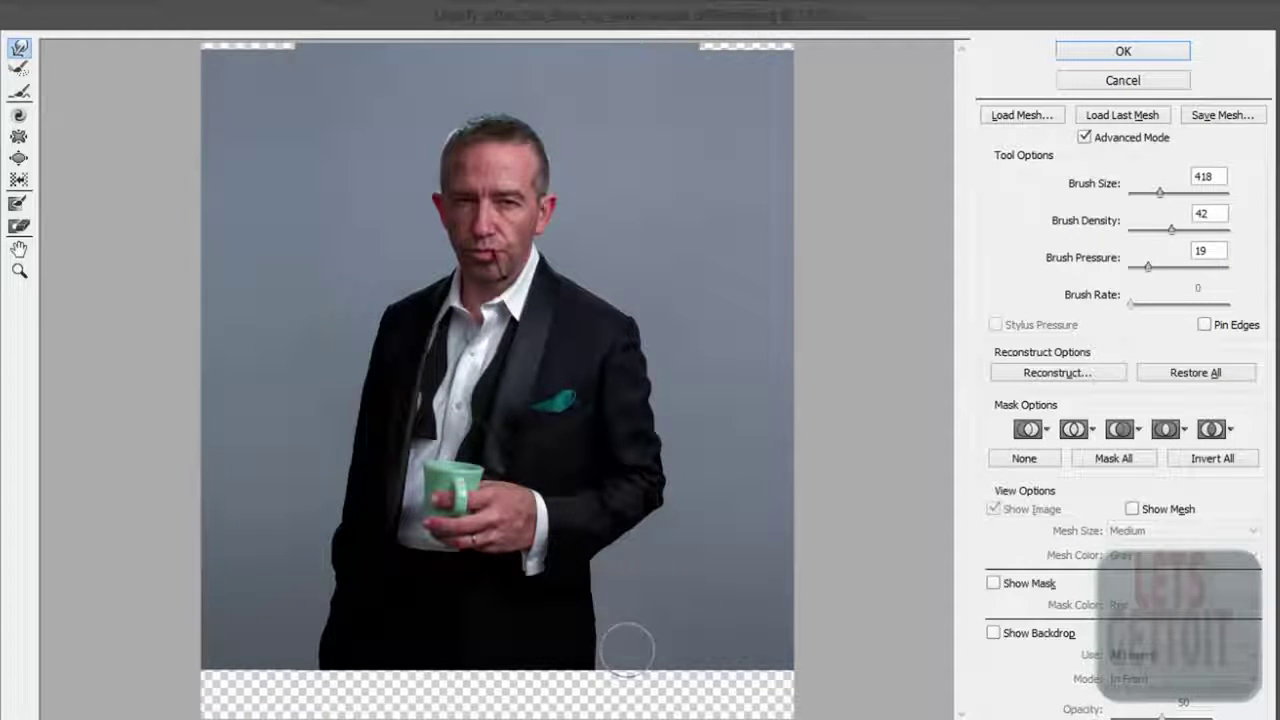
Step: Warp the jacket's lower-right, left and lower-left edges inward with the 990 brush
{"action": "key", "text": "ctrl+plus"}
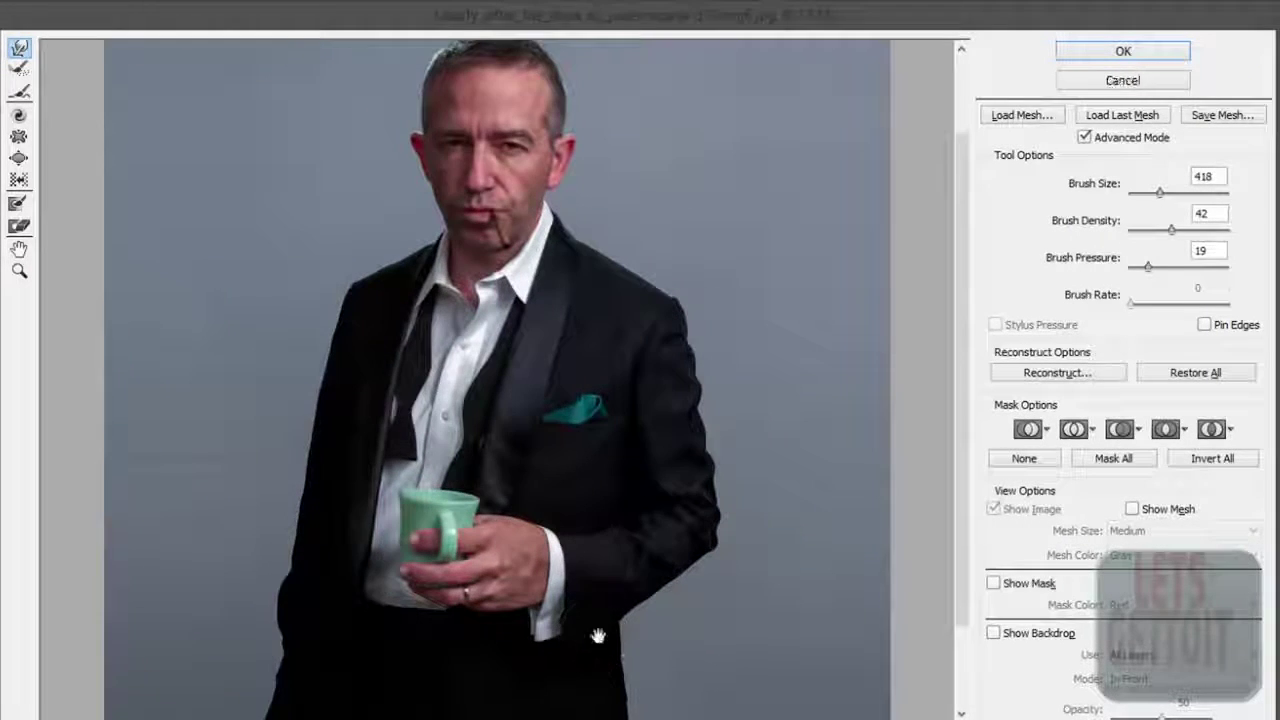
{"action": "left_click_drag", "start_coordinate": [603, 590], "coordinate": [603, 520]}
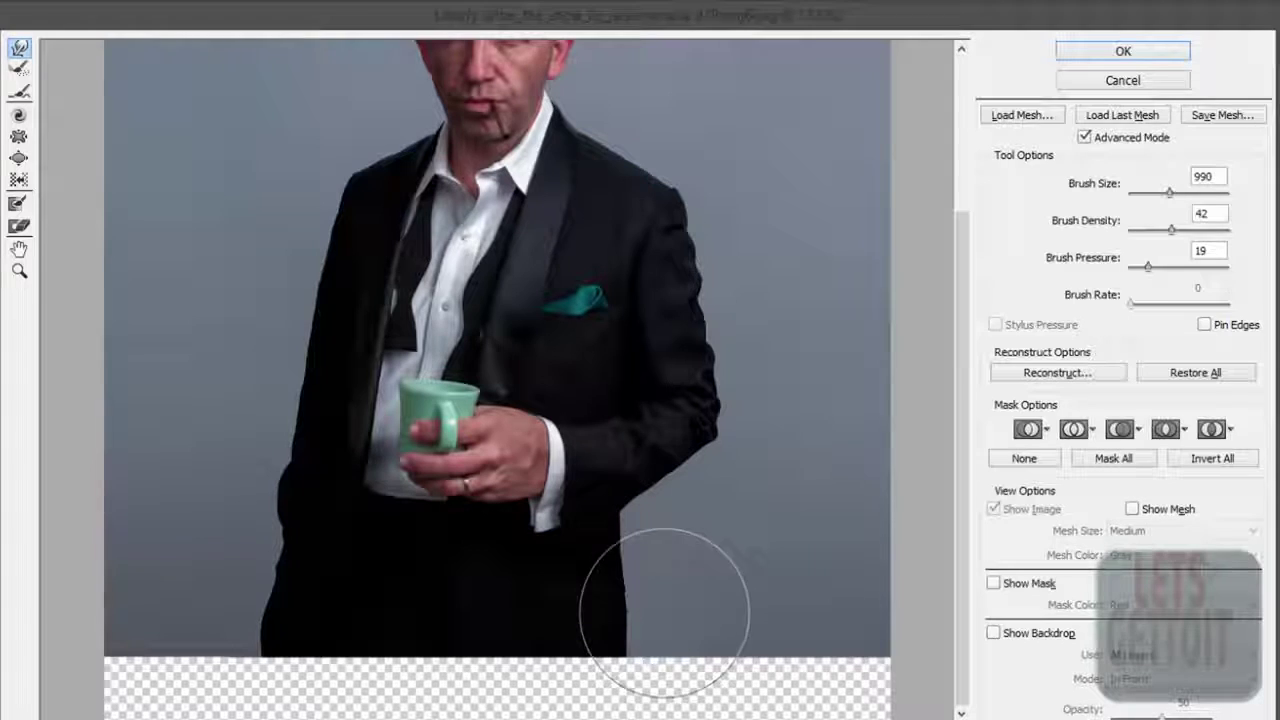
{"action": "left_click_drag", "start_coordinate": [656, 618], "coordinate": [650, 575]}
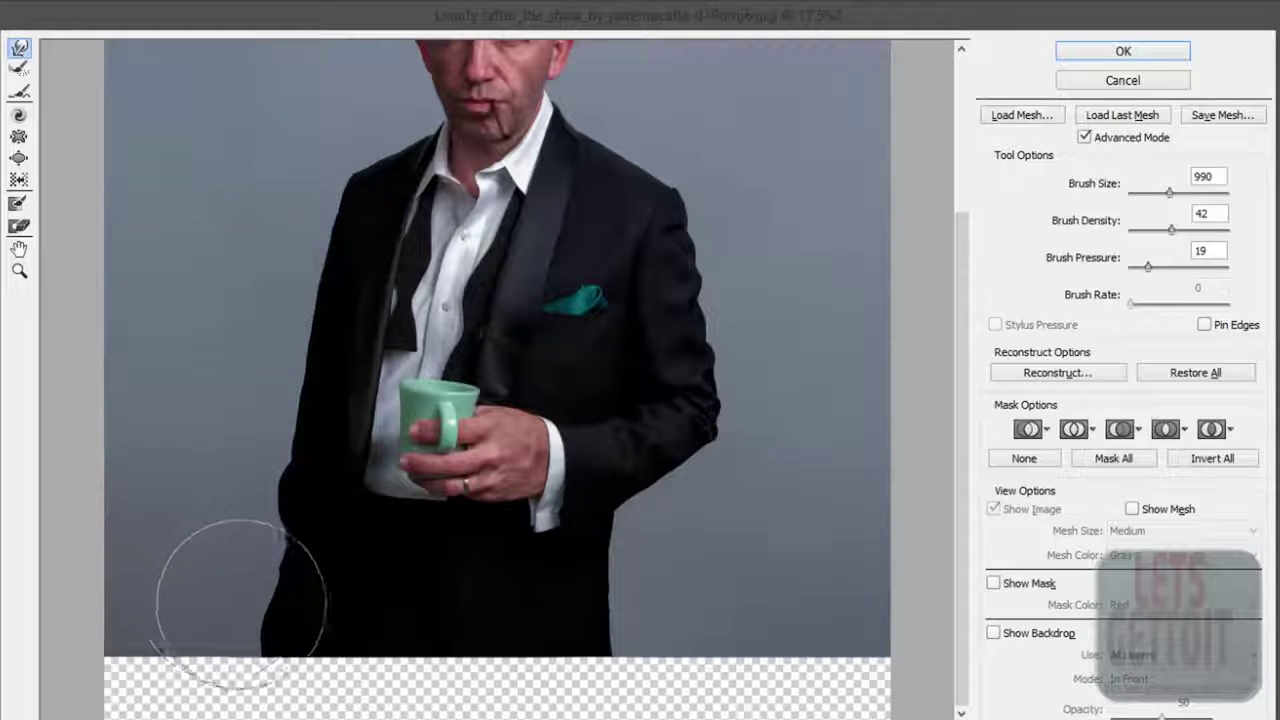
{"action": "left_click_drag", "start_coordinate": [250, 630], "coordinate": [270, 620]}
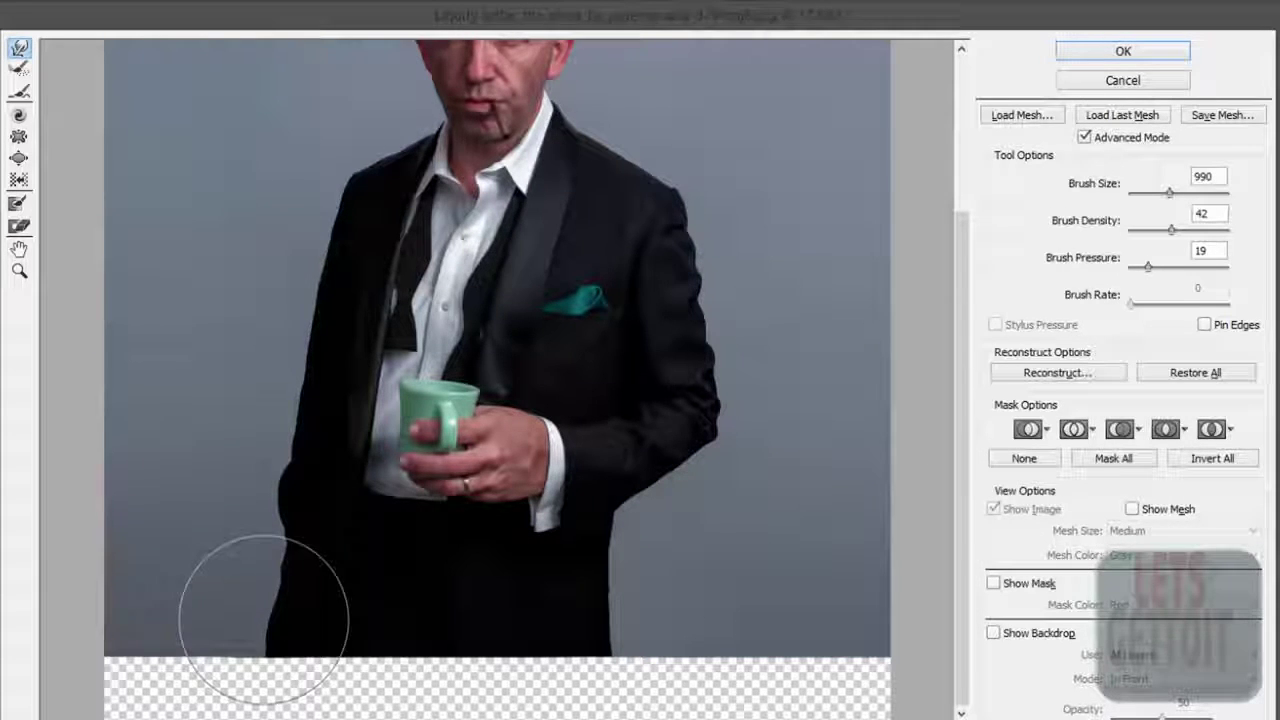
{"action": "left_click_drag", "start_coordinate": [268, 620], "coordinate": [250, 578]}
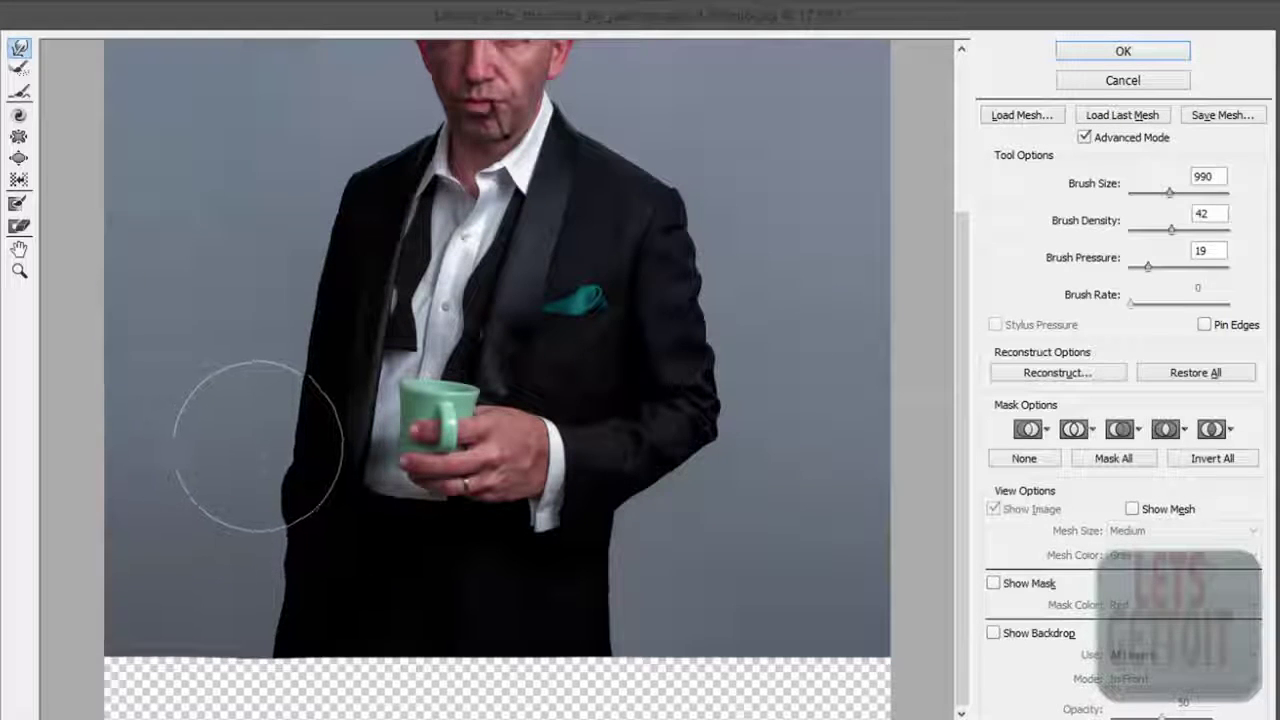
{"action": "mouse_move", "coordinate": [262, 425]}
{"action": "left_mouse_down"}
{"action": "mouse_move", "coordinate": [262, 480]}
{"action": "mouse_move", "coordinate": [276, 398]}
{"action": "mouse_move", "coordinate": [263, 284]}
{"action": "mouse_move", "coordinate": [243, 329]}
{"action": "mouse_move", "coordinate": [257, 363]}
{"action": "mouse_move", "coordinate": [243, 400]}
{"action": "mouse_move", "coordinate": [243, 615]}
{"action": "mouse_move", "coordinate": [229, 614]}
{"action": "mouse_move", "coordinate": [255, 635]}
{"action": "left_mouse_up"}
{"action": "mouse_move", "coordinate": [586, 614]}
{"action": "left_mouse_down"}
{"action": "mouse_move", "coordinate": [614, 614]}
{"action": "mouse_move", "coordinate": [637, 567]}
{"action": "mouse_move", "coordinate": [614, 514]}
{"action": "mouse_move", "coordinate": [600, 540]}
{"action": "mouse_move", "coordinate": [628, 656]}
{"action": "mouse_move", "coordinate": [600, 628]}
{"action": "mouse_move", "coordinate": [614, 543]}
{"action": "mouse_move", "coordinate": [614, 614]}
{"action": "mouse_move", "coordinate": [586, 586]}
{"action": "mouse_move", "coordinate": [600, 628]}
{"action": "mouse_move", "coordinate": [605, 603]}
{"action": "left_mouse_up"}
{"action": "mouse_move", "coordinate": [270, 560]}
{"action": "left_mouse_down"}
{"action": "mouse_move", "coordinate": [264, 525]}
{"action": "mouse_move", "coordinate": [229, 486]}
{"action": "mouse_move", "coordinate": [251, 429]}
{"action": "mouse_move", "coordinate": [251, 366]}
{"action": "mouse_move", "coordinate": [266, 353]}
{"action": "mouse_move", "coordinate": [300, 371]}
{"action": "mouse_move", "coordinate": [290, 455]}
{"action": "mouse_move", "coordinate": [329, 486]}
{"action": "mouse_move", "coordinate": [290, 514]}
{"action": "mouse_move", "coordinate": [297, 566]}
{"action": "mouse_move", "coordinate": [286, 614]}
{"action": "mouse_move", "coordinate": [263, 614]}
{"action": "mouse_move", "coordinate": [271, 643]}
{"action": "mouse_move", "coordinate": [283, 614]}
{"action": "mouse_move", "coordinate": [266, 648]}
{"action": "left_mouse_up"}
Step: Zoom in on the lower jacket and smooth its bottom-edge bump with a 166 brush
{"action": "key", "text": "ctrl+minus"}
{"action": "key", "text": "ctrl+plus"}
{"action": "key", "text": "ctrl+plus"}
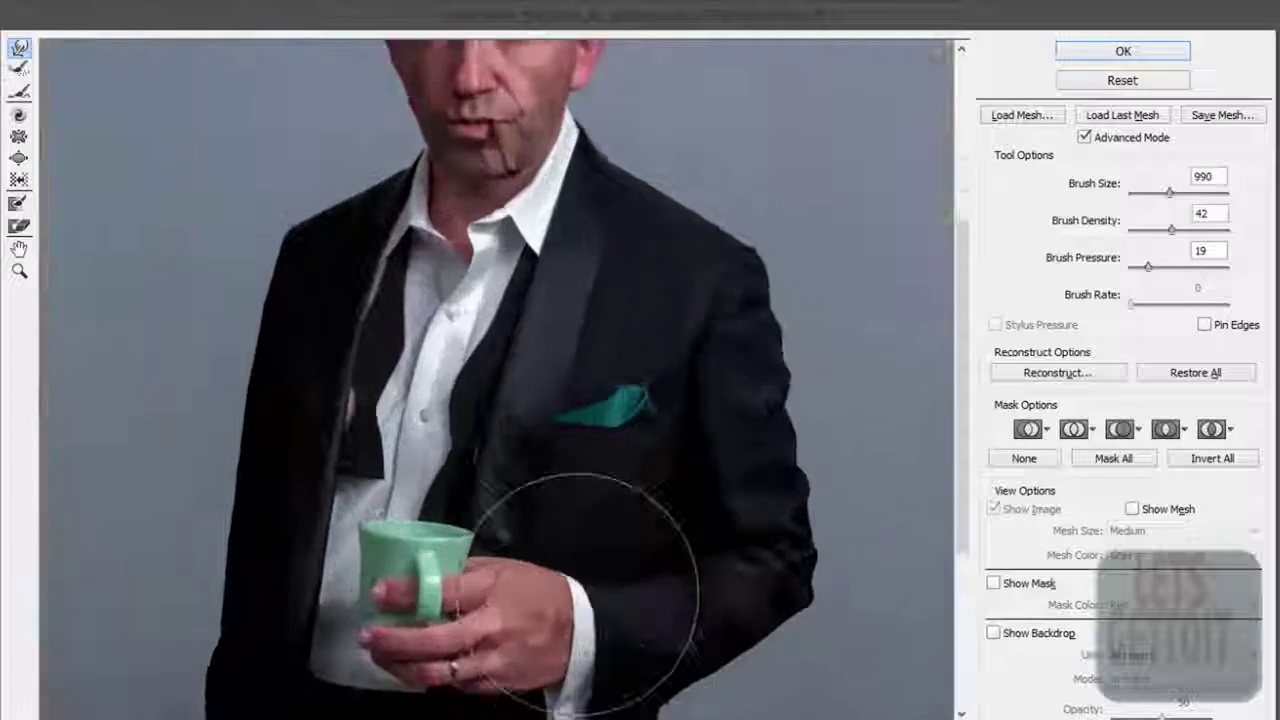
{"action": "scroll", "coordinate": [600, 575], "scroll_direction": "down", "scroll_amount": 3}
{"action": "key", "text": "ctrl+plus"}
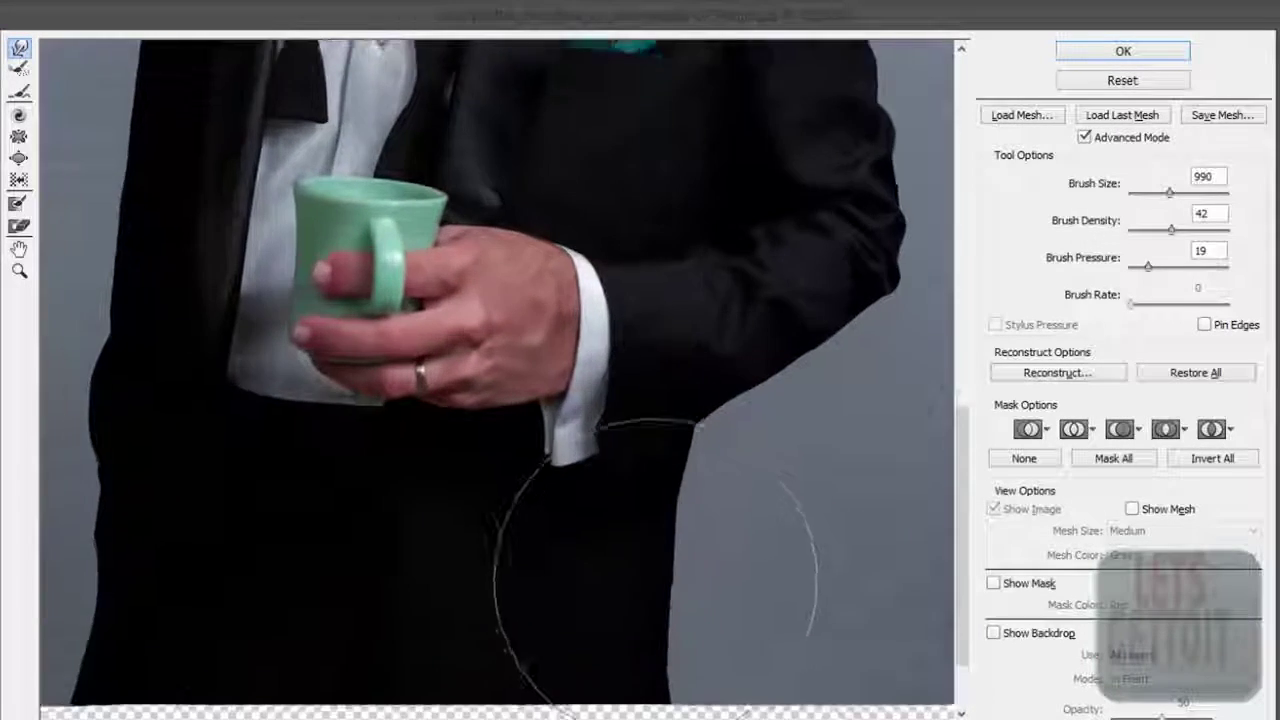
{"action": "scroll", "coordinate": [671, 549], "scroll_direction": "down", "scroll_amount": 3}
{"action": "scroll", "coordinate": [657, 494], "scroll_direction": "down", "scroll_amount": 2}
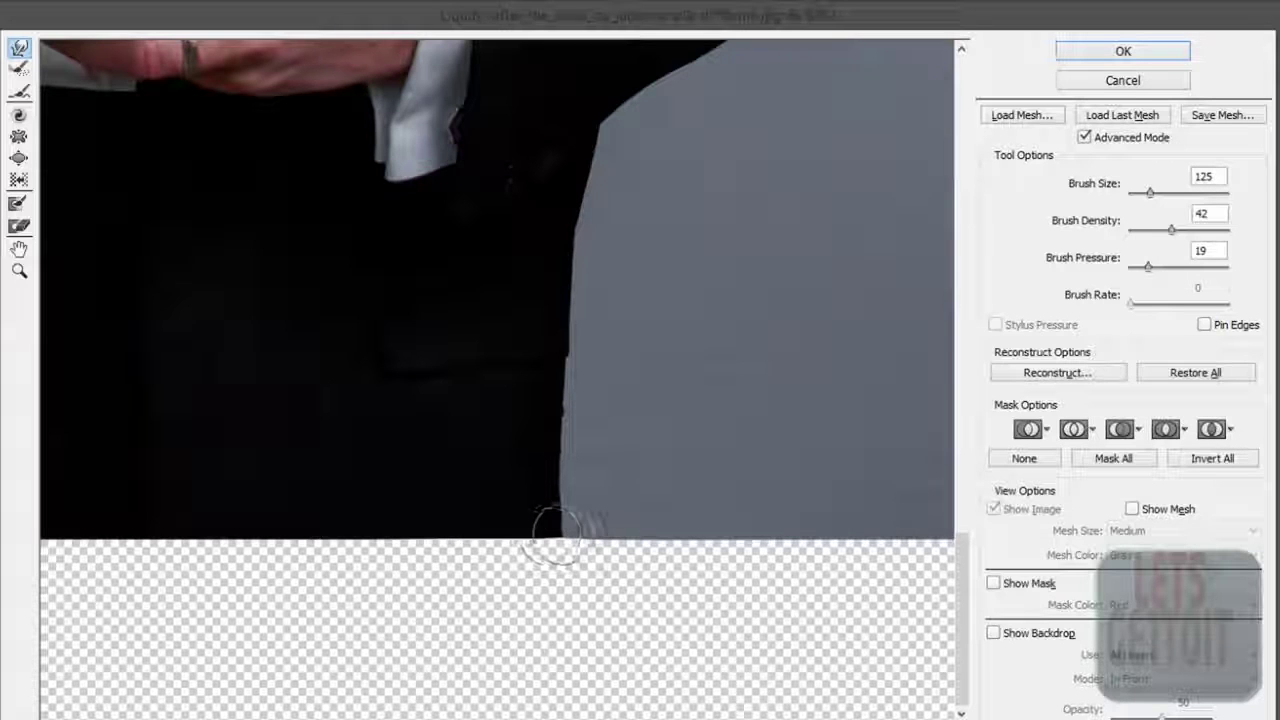
{"action": "mouse_move", "coordinate": [560, 510]}
{"action": "left_mouse_down"}
{"action": "mouse_move", "coordinate": [571, 500]}
{"action": "mouse_move", "coordinate": [580, 525]}
{"action": "left_mouse_up"}
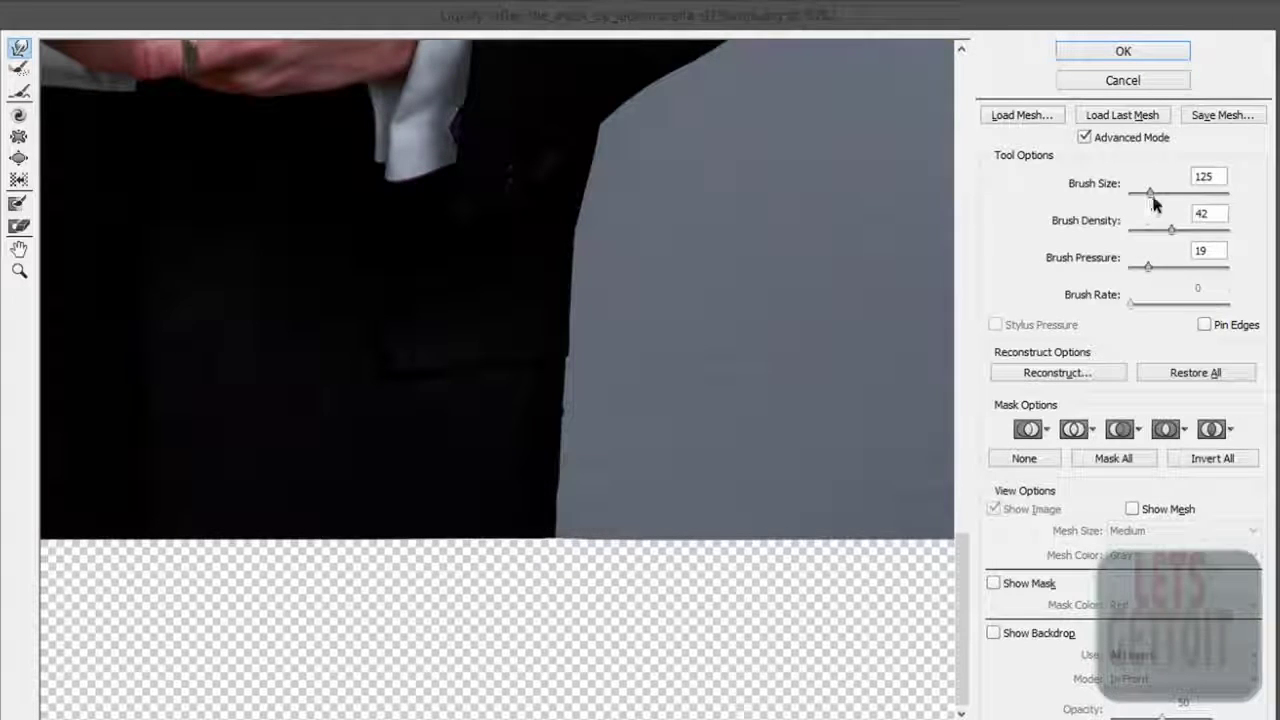
{"action": "left_click_drag", "start_coordinate": [1150, 194], "coordinate": [1153, 194]}
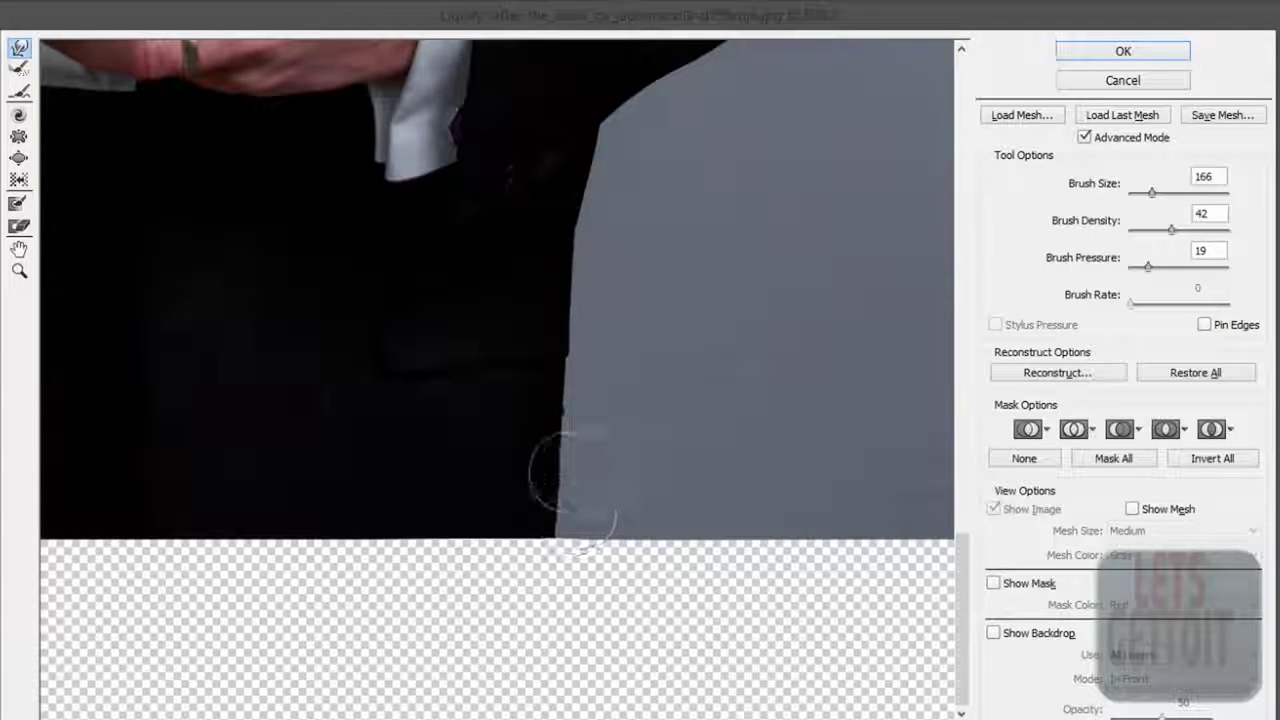
{"action": "left_click", "coordinate": [574, 486]}
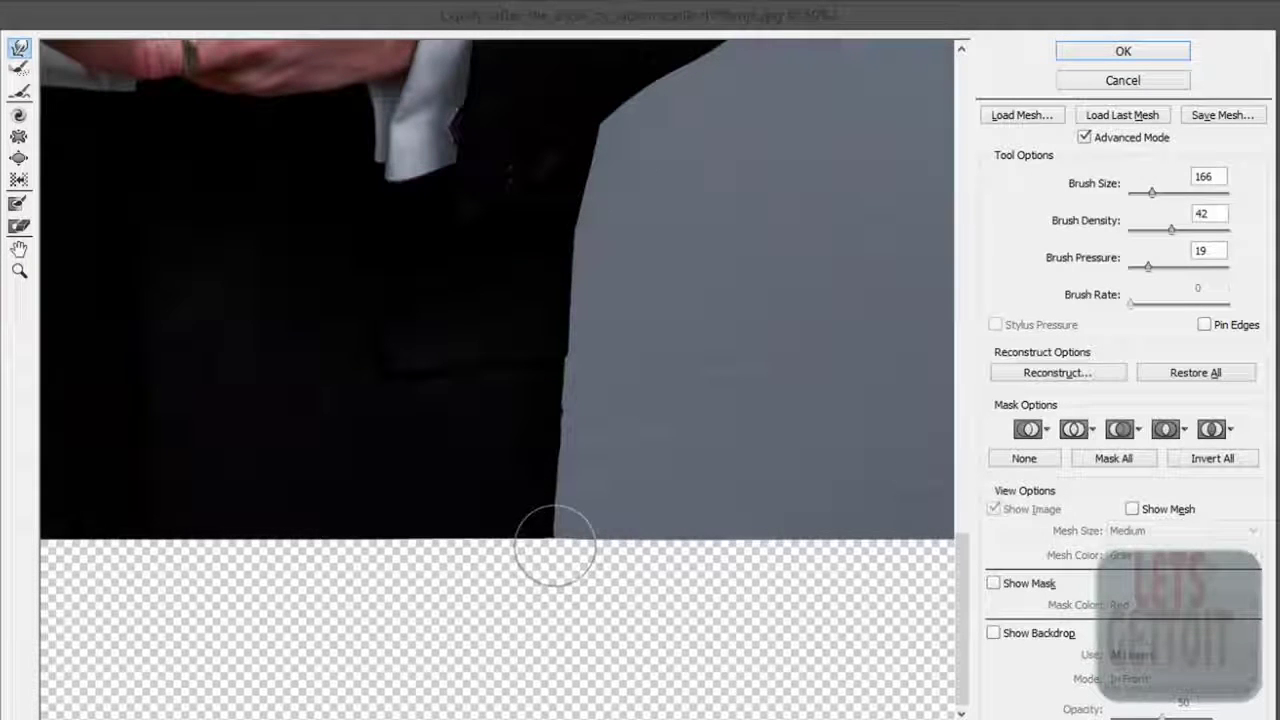
Step: Smooth the jacket's left edge near the bottom of the image
{"action": "scroll", "coordinate": [555, 530], "scroll_direction": "up", "scroll_amount": 5}
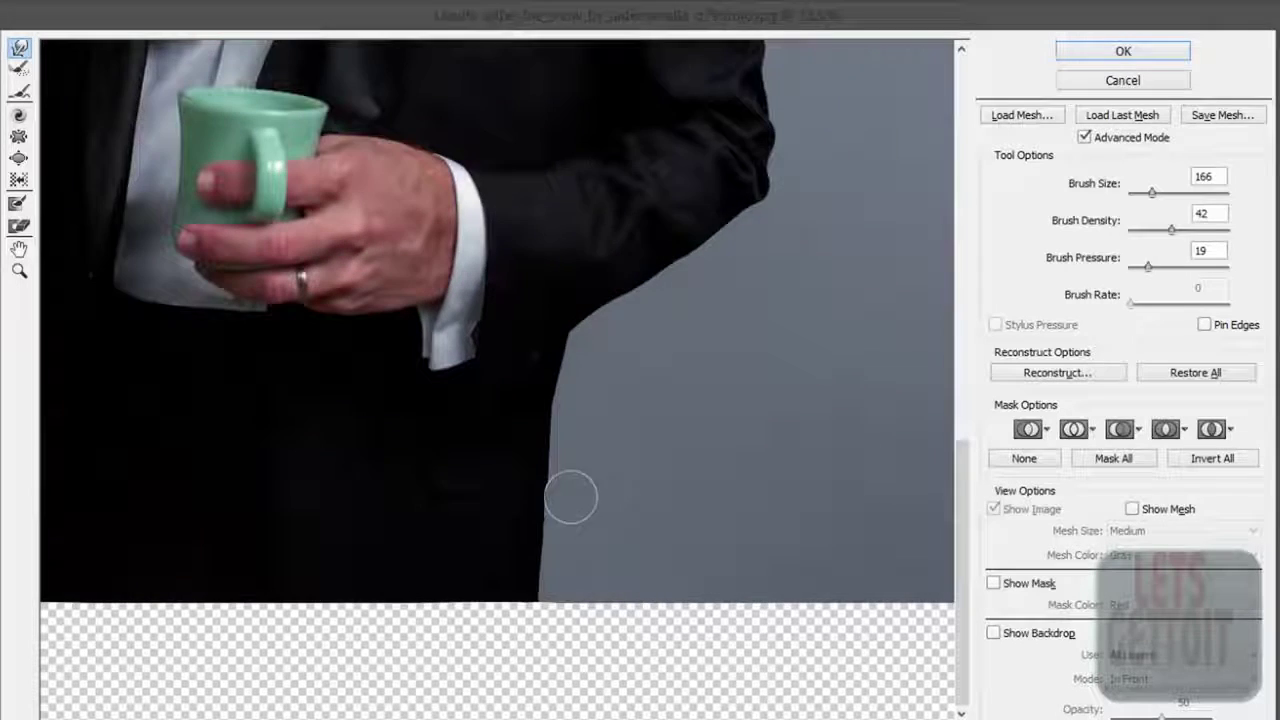
{"action": "left_click_drag", "start_coordinate": [571, 494], "coordinate": [928, 408]}
{"action": "scroll", "coordinate": [366, 551], "scroll_direction": "down", "scroll_amount": 5}
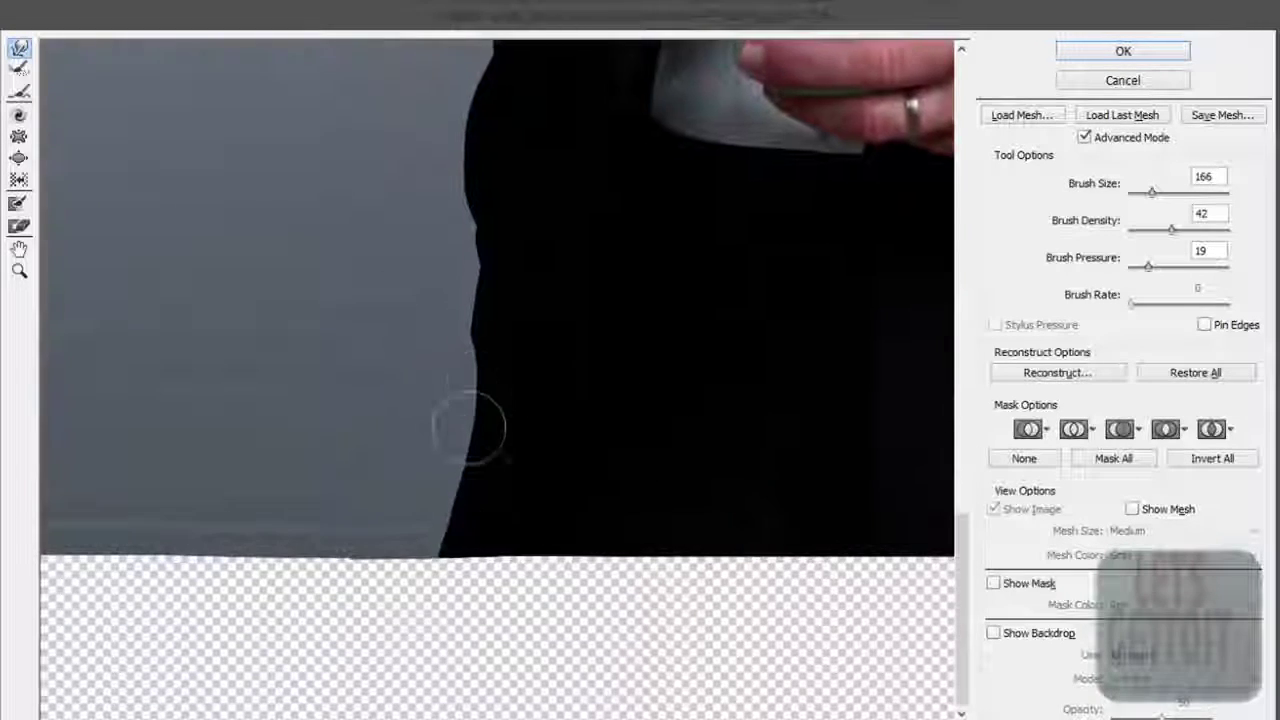
{"action": "scroll", "coordinate": [486, 580], "scroll_direction": "up", "scroll_amount": 2}
{"action": "scroll", "coordinate": [491, 543], "scroll_direction": "down", "scroll_amount": 3}
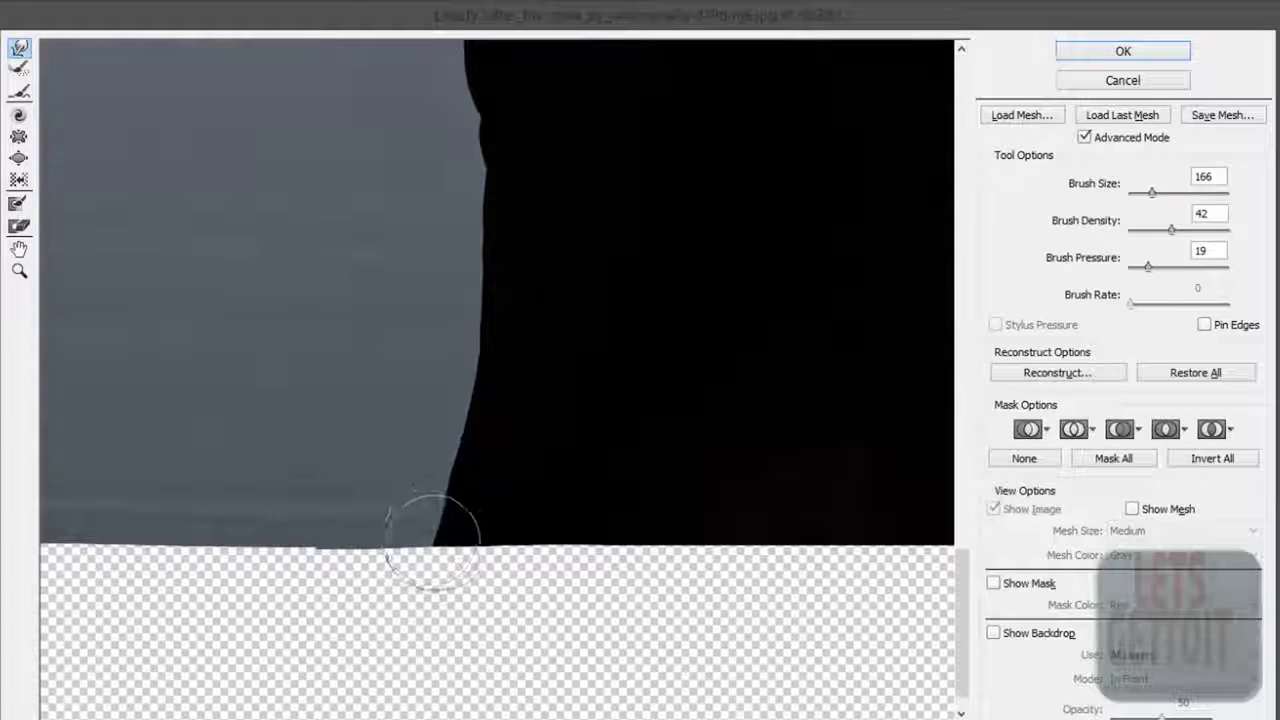
{"action": "left_click_drag", "start_coordinate": [425, 540], "coordinate": [450, 470]}
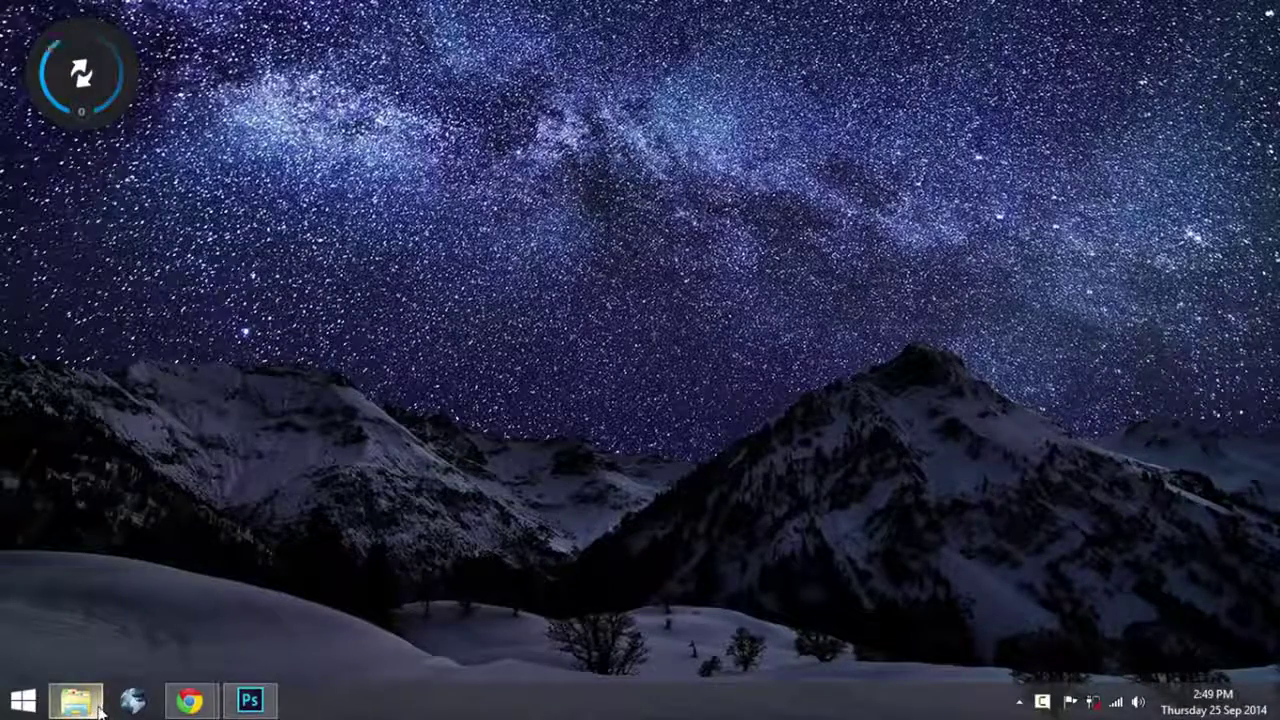
{"action": "left_click", "coordinate": [100, 708]}
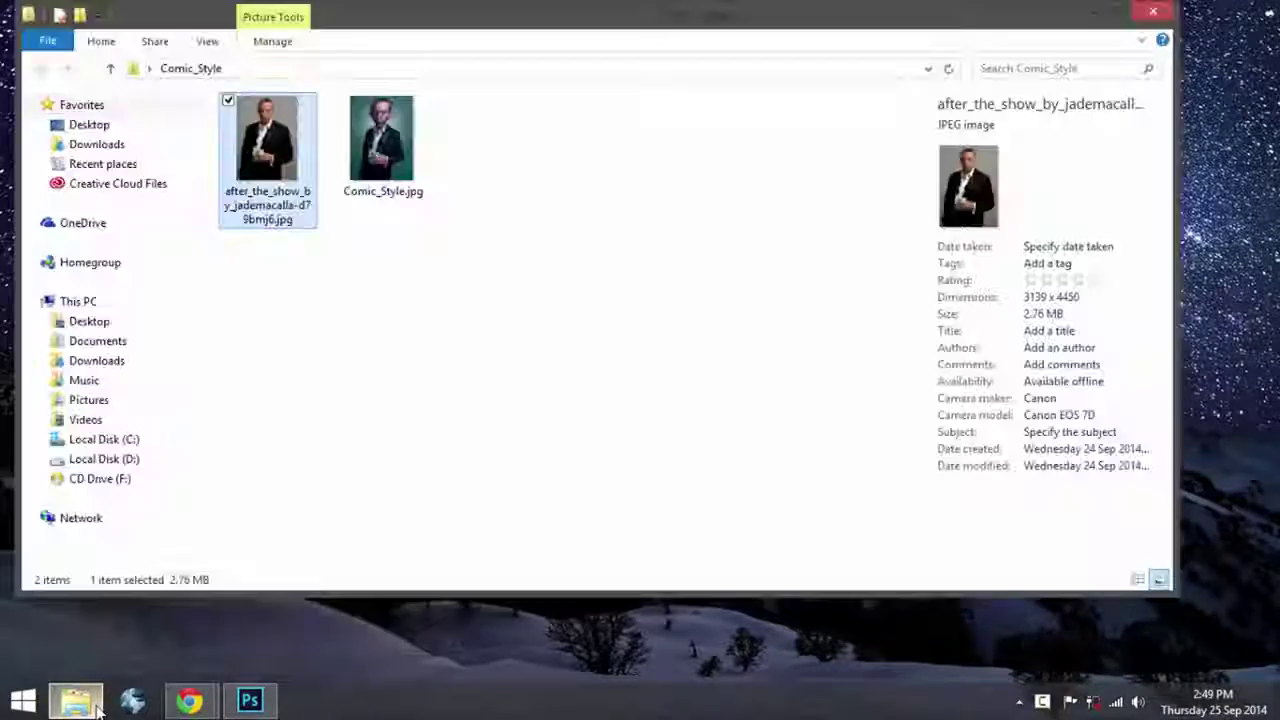
{"action": "double_click", "coordinate": [262, 145]}
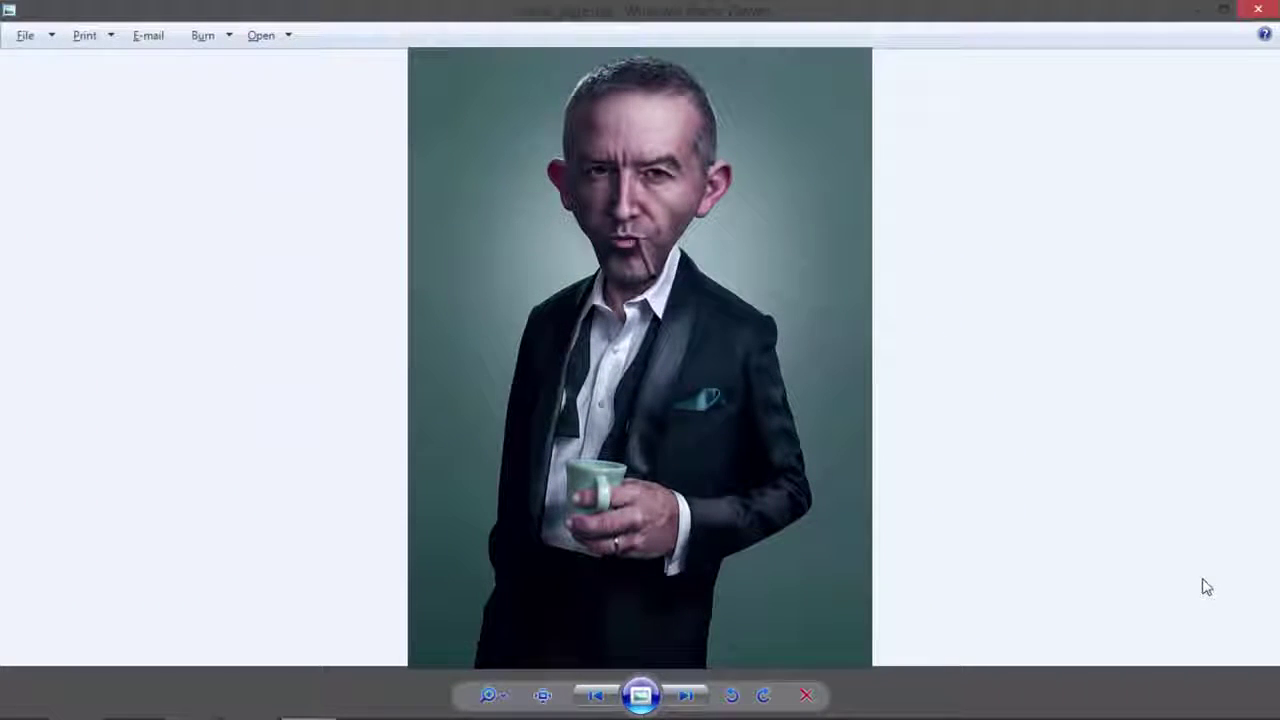
{"action": "left_click", "coordinate": [1257, 12]}
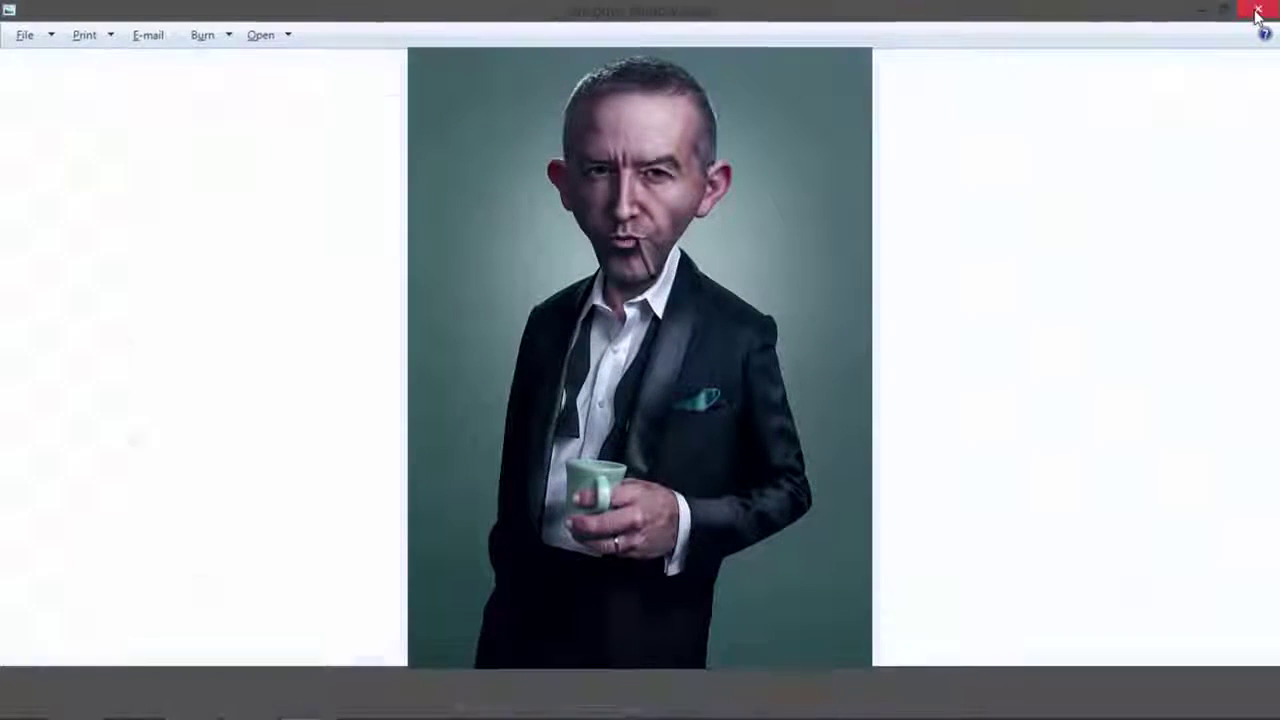
{"action": "left_click", "coordinate": [1092, 15]}
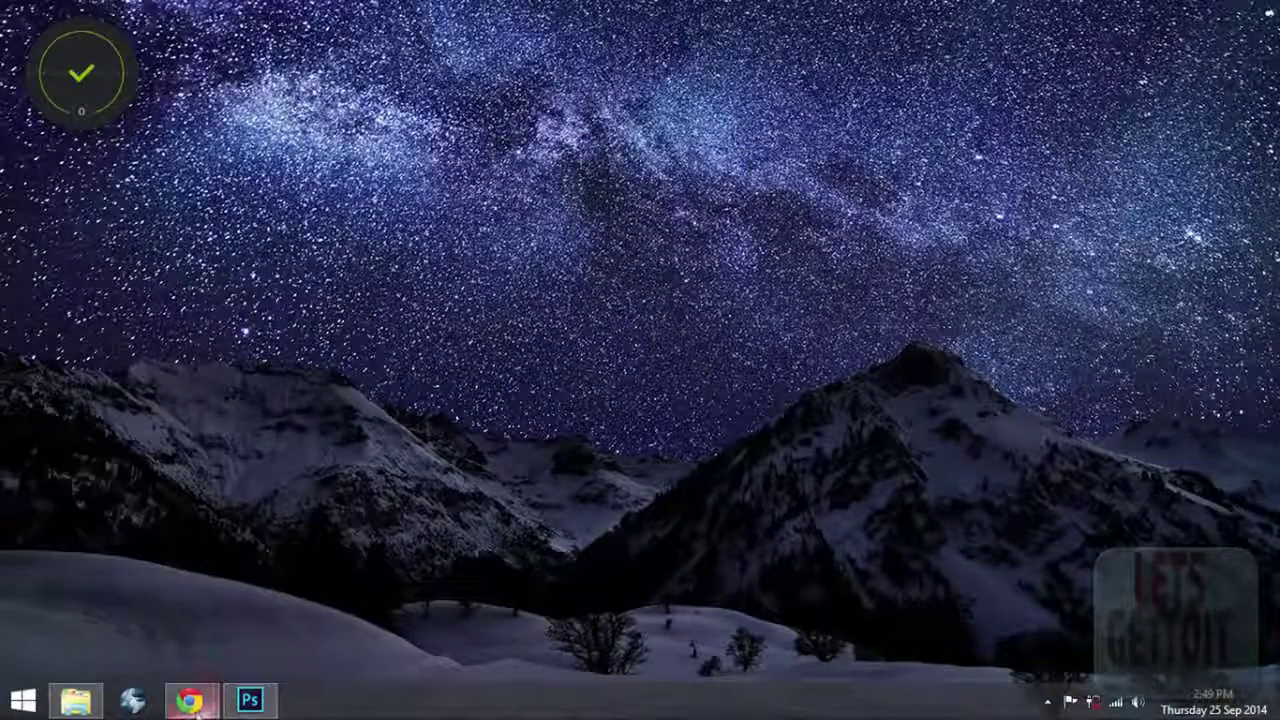
{"action": "mouse_move", "coordinate": [190, 700]}
{"action": "left_click", "coordinate": [394, 634]}
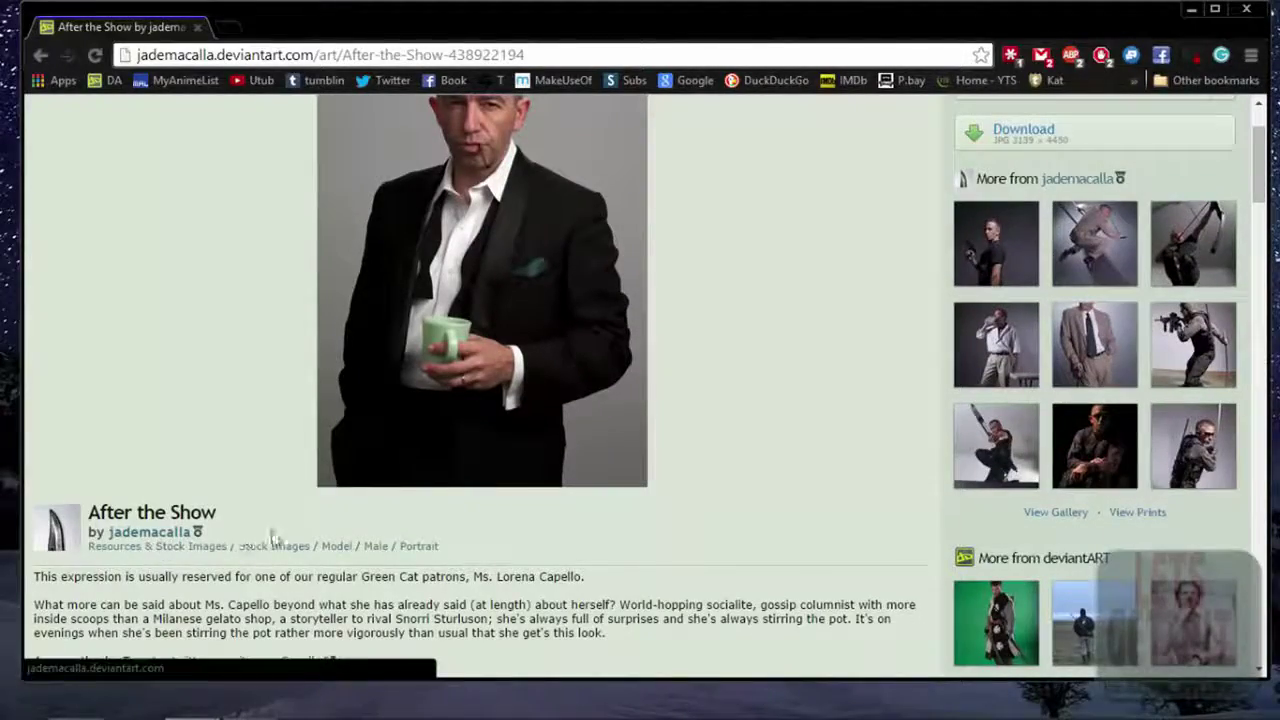
Step: Scroll the 'After the Show' deviantART page, then minimize Chrome
{"action": "scroll", "coordinate": [240, 505], "scroll_direction": "up", "scroll_amount": 2}
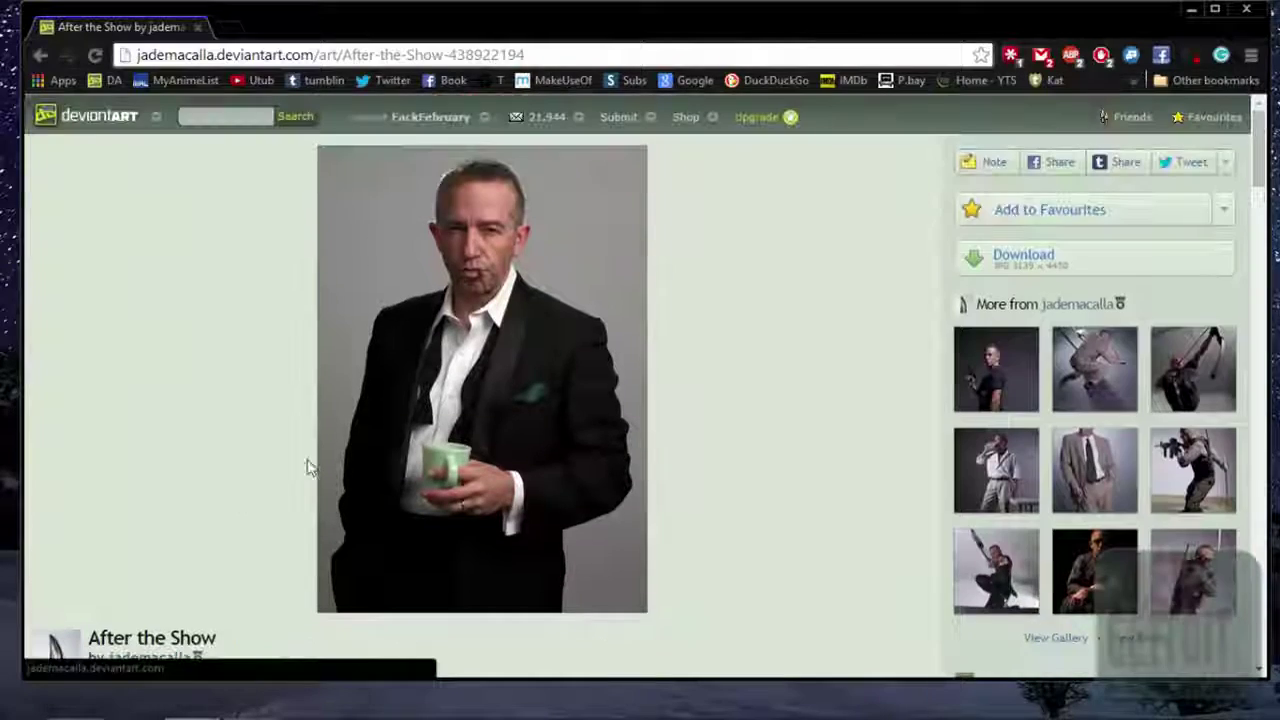
{"action": "scroll", "coordinate": [449, 389], "scroll_direction": "down", "scroll_amount": 3}
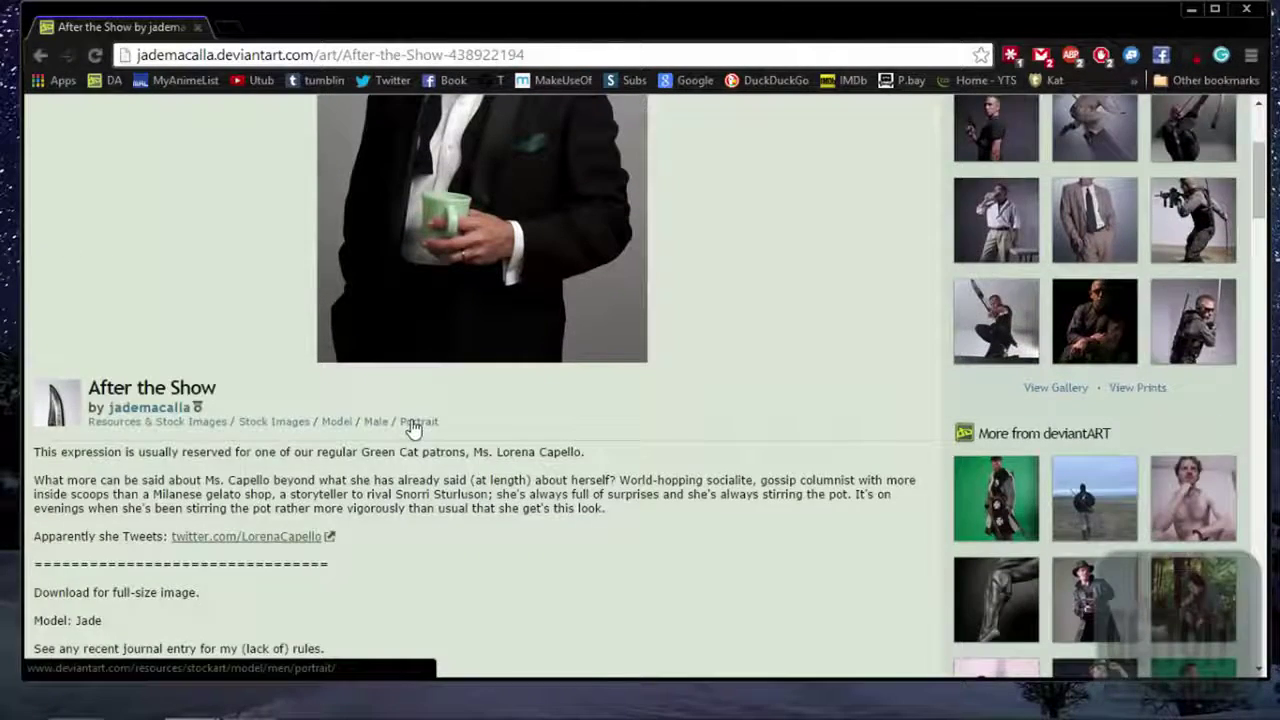
{"action": "scroll", "coordinate": [416, 423], "scroll_direction": "down", "scroll_amount": 2}
{"action": "scroll", "coordinate": [416, 423], "scroll_direction": "up", "scroll_amount": 5}
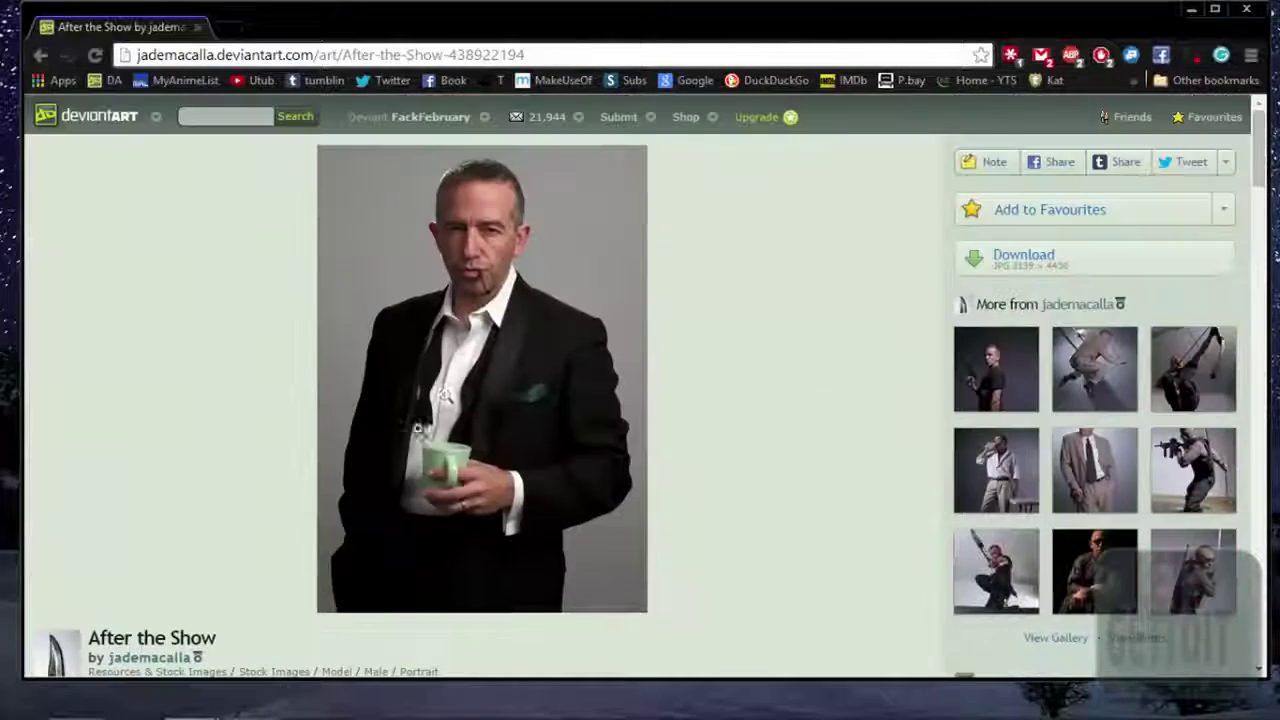
{"action": "left_click", "coordinate": [1192, 14]}
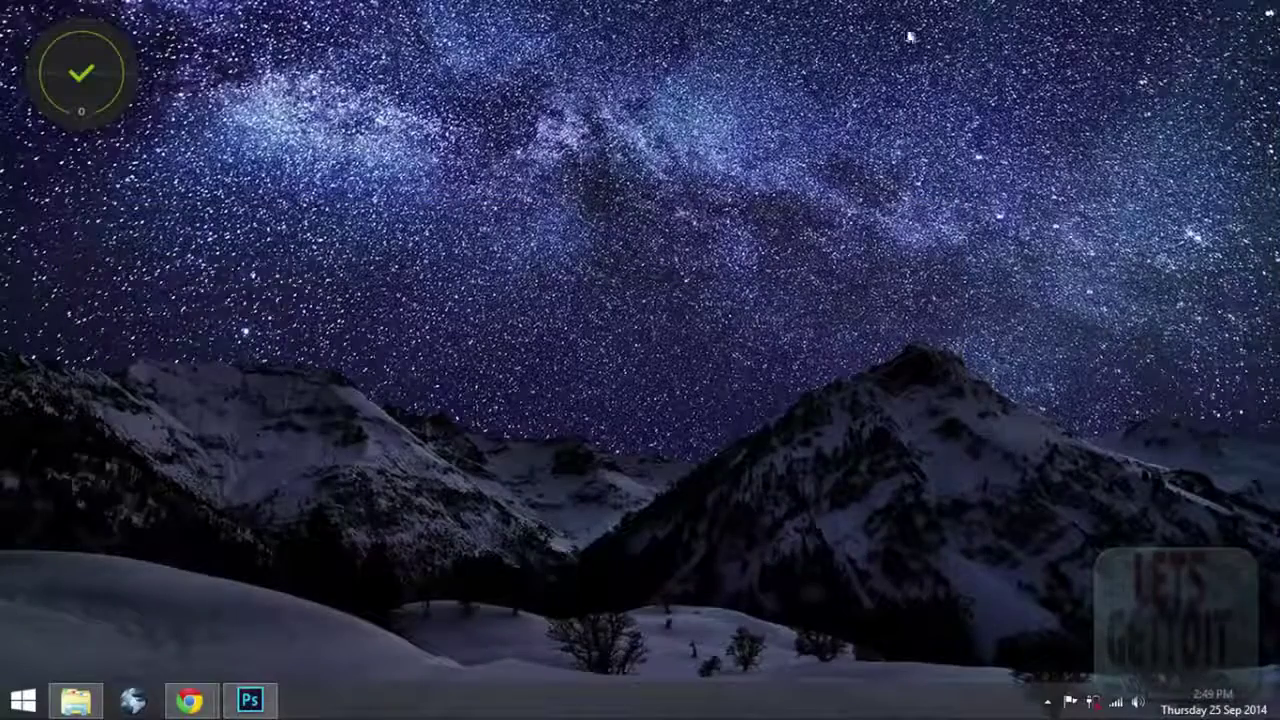
Step: Open the tuxedo JPG from Comic_Style in Photoshop CC 2014 via Open with
{"action": "left_click", "coordinate": [90, 708]}
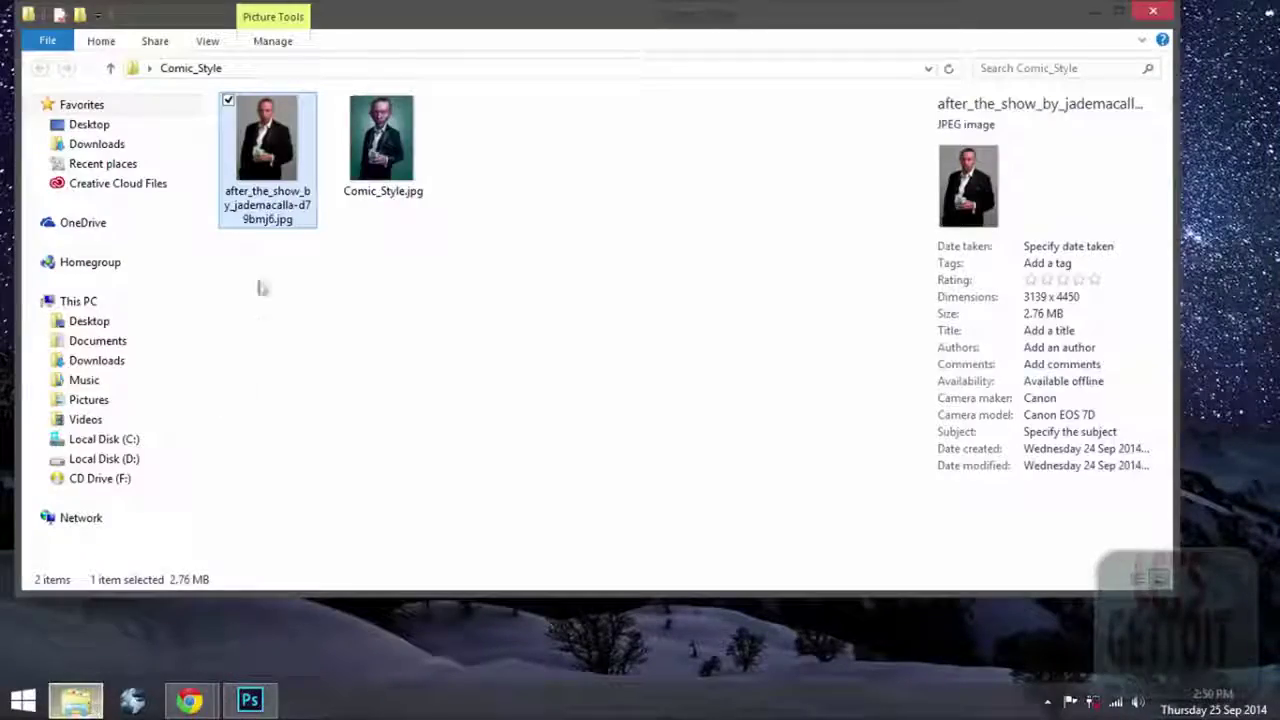
{"action": "left_click_drag", "start_coordinate": [428, 35], "coordinate": [482, 35]}
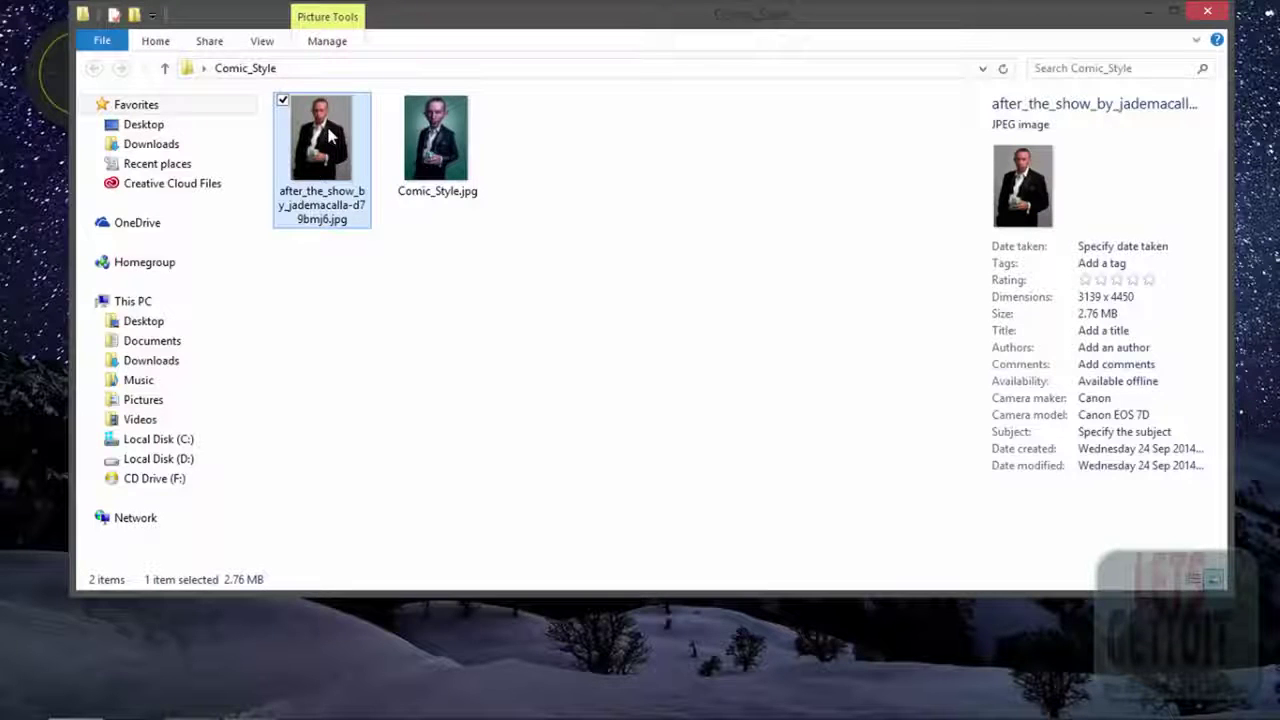
{"action": "right_click", "coordinate": [330, 135]}
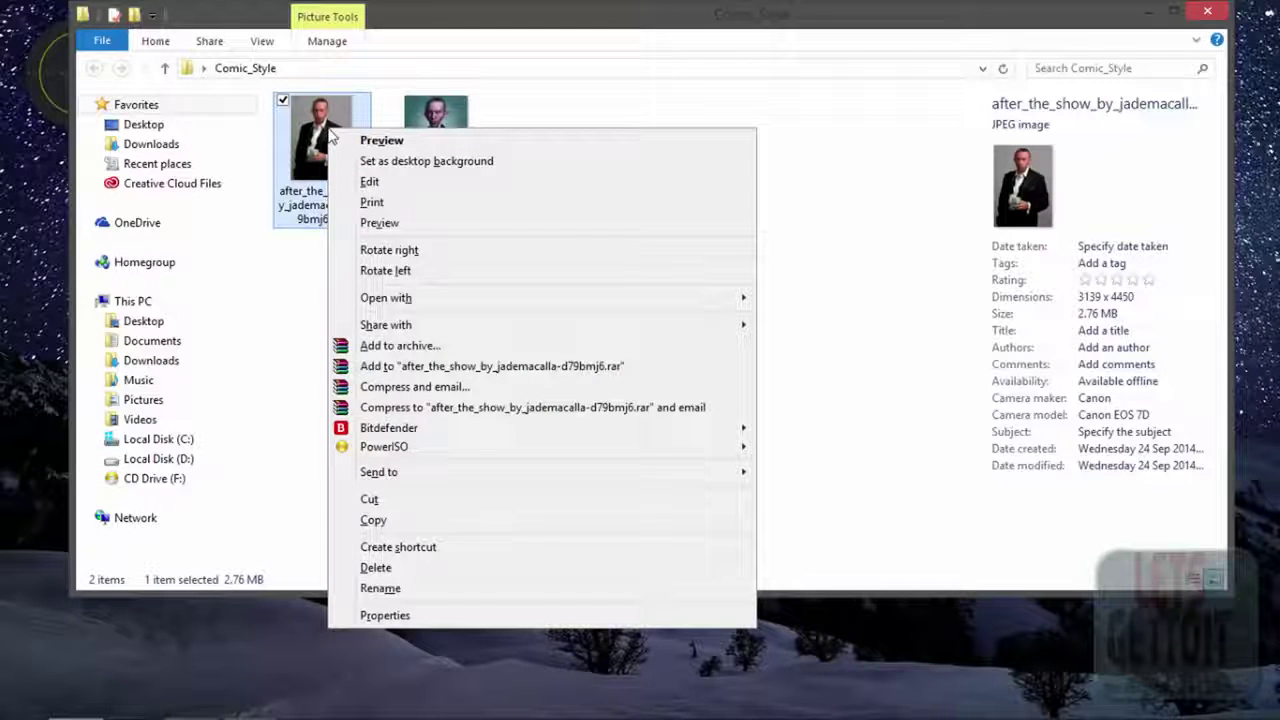
{"action": "mouse_move", "coordinate": [386, 298]}
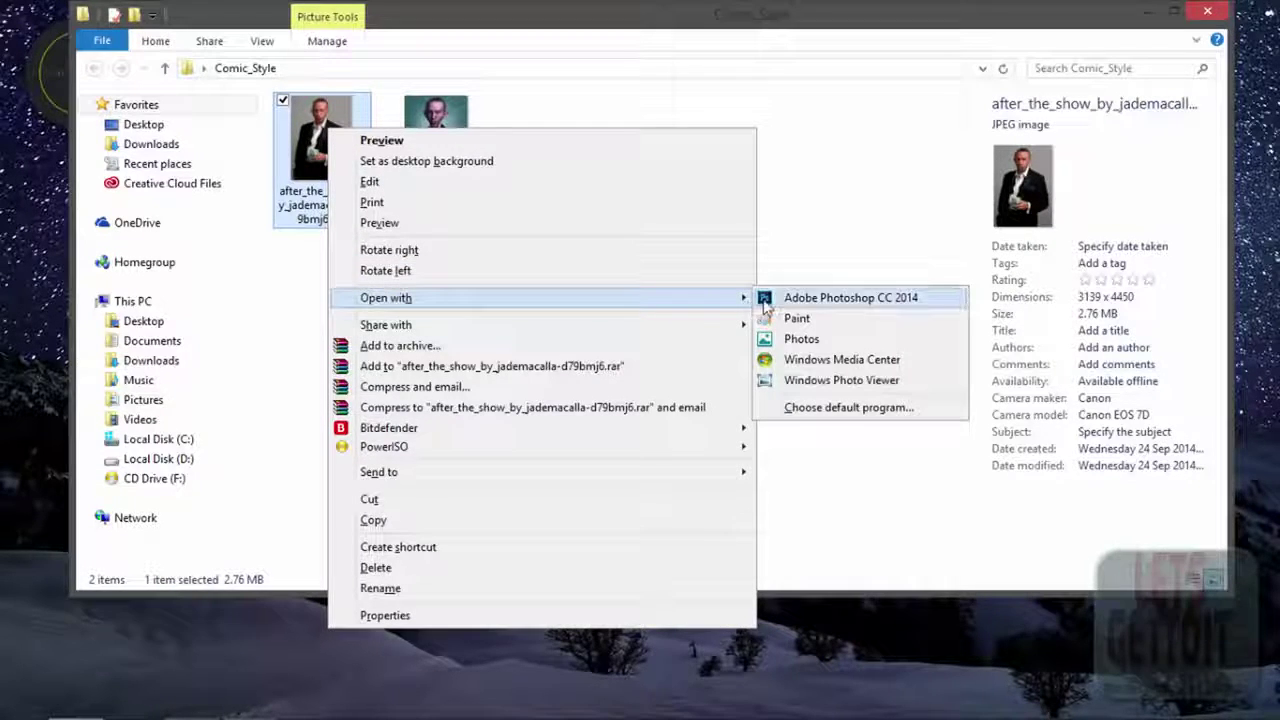
{"action": "left_click", "coordinate": [764, 300]}
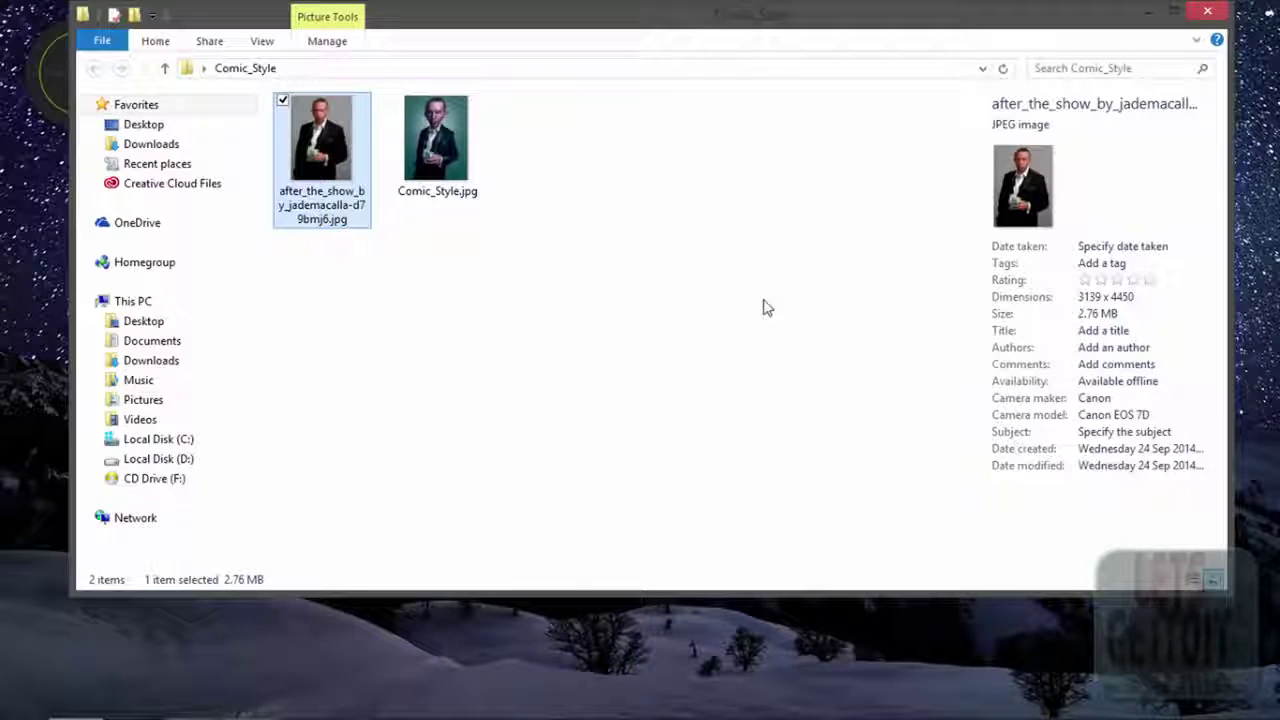
{"action": "left_click", "coordinate": [1148, 14]}
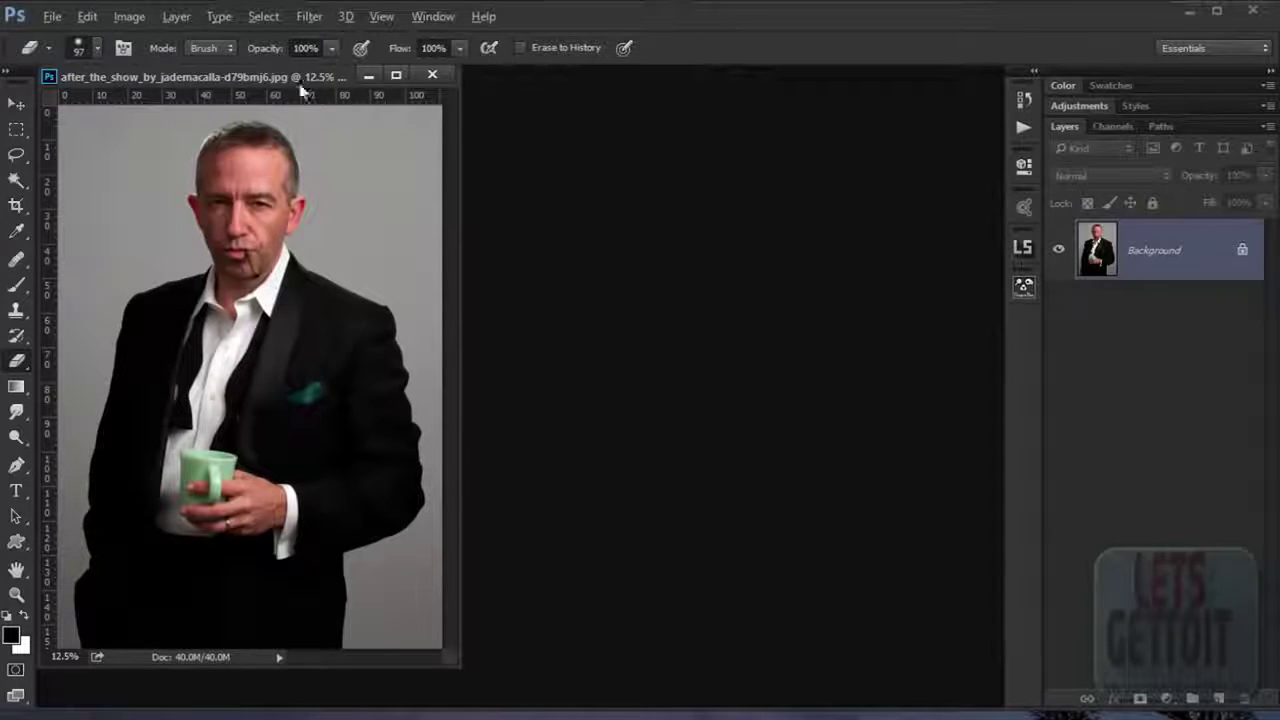
Step: Dock the photo, unlock Background into Layer 0 and add a new empty layer
{"action": "left_click_drag", "start_coordinate": [316, 78], "coordinate": [430, 72]}
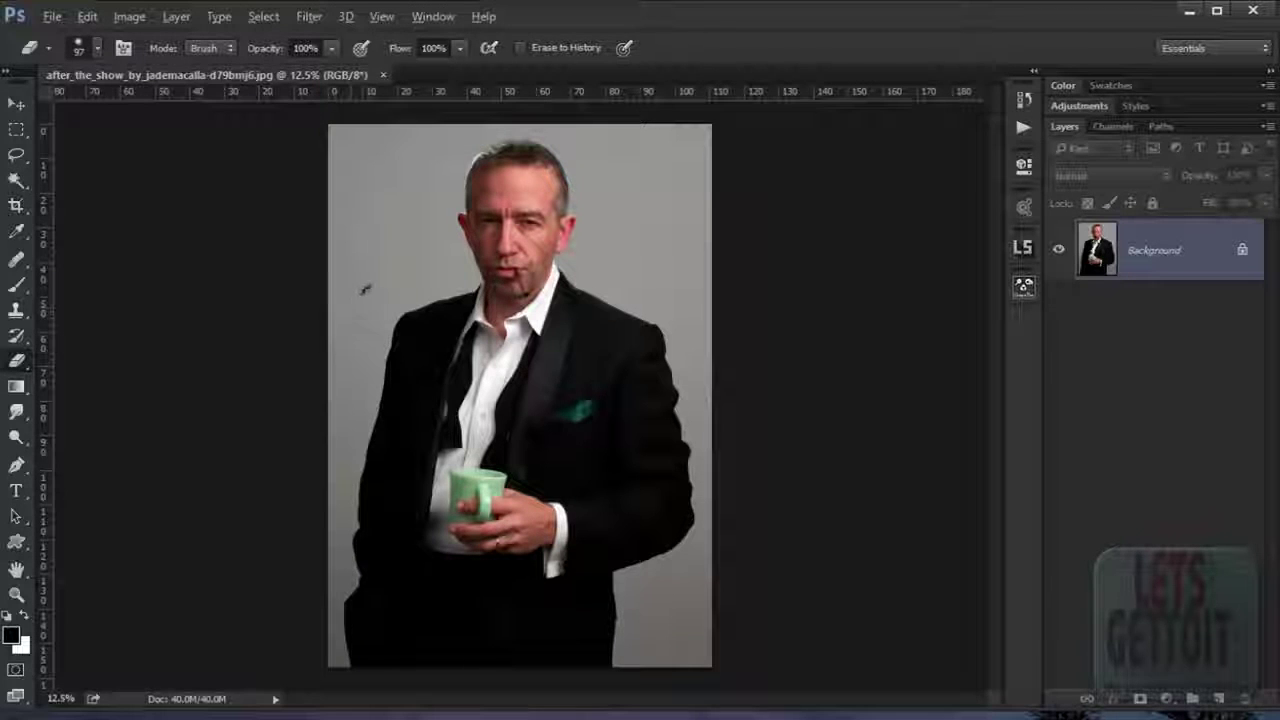
{"action": "left_click", "coordinate": [129, 17]}
{"action": "left_click", "coordinate": [1175, 276]}
{"action": "double_click", "coordinate": [1172, 262]}
{"action": "double_click", "coordinate": [1151, 282]}
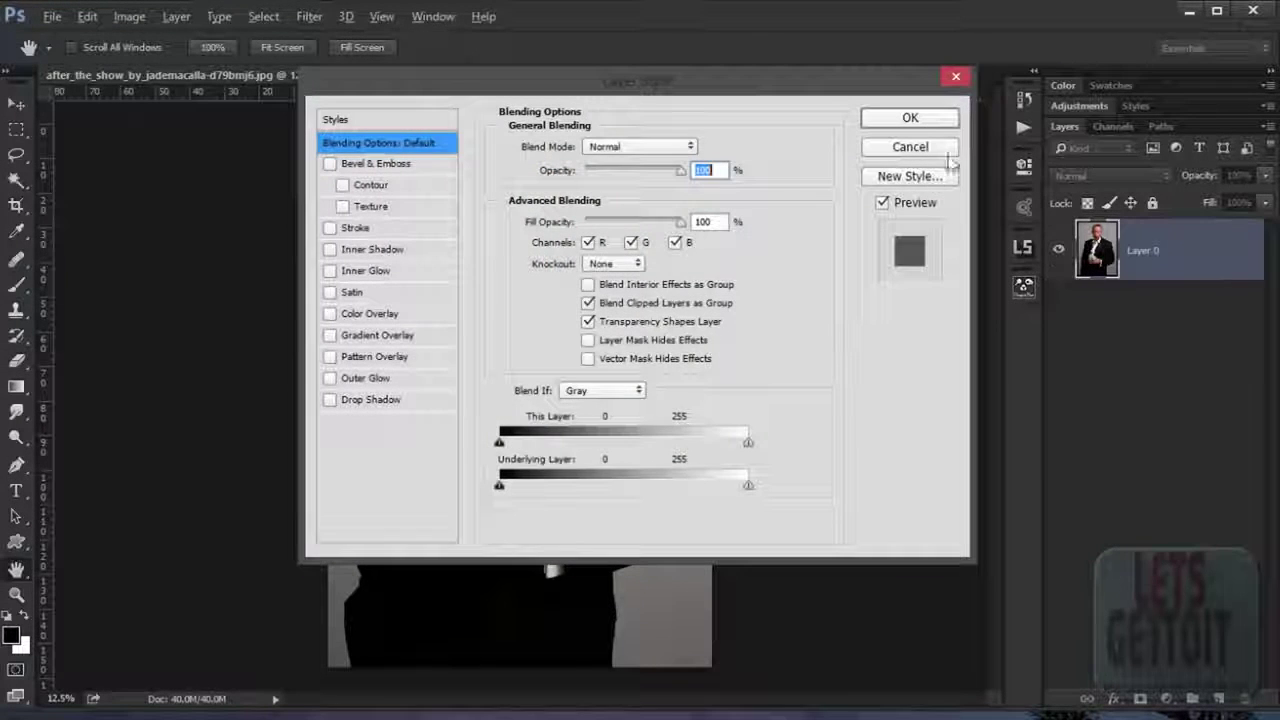
{"action": "left_click", "coordinate": [956, 78]}
{"action": "key", "text": "e"}
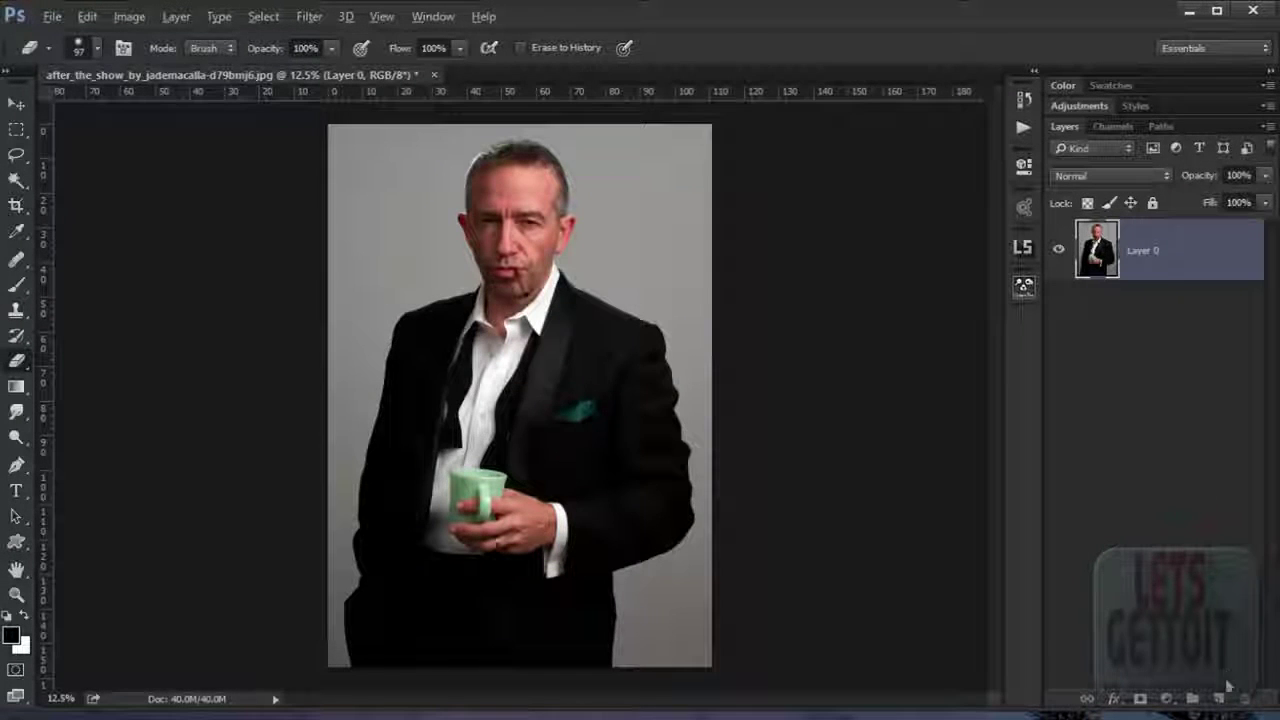
{"action": "left_click", "coordinate": [1222, 698], "text": "ctrl"}
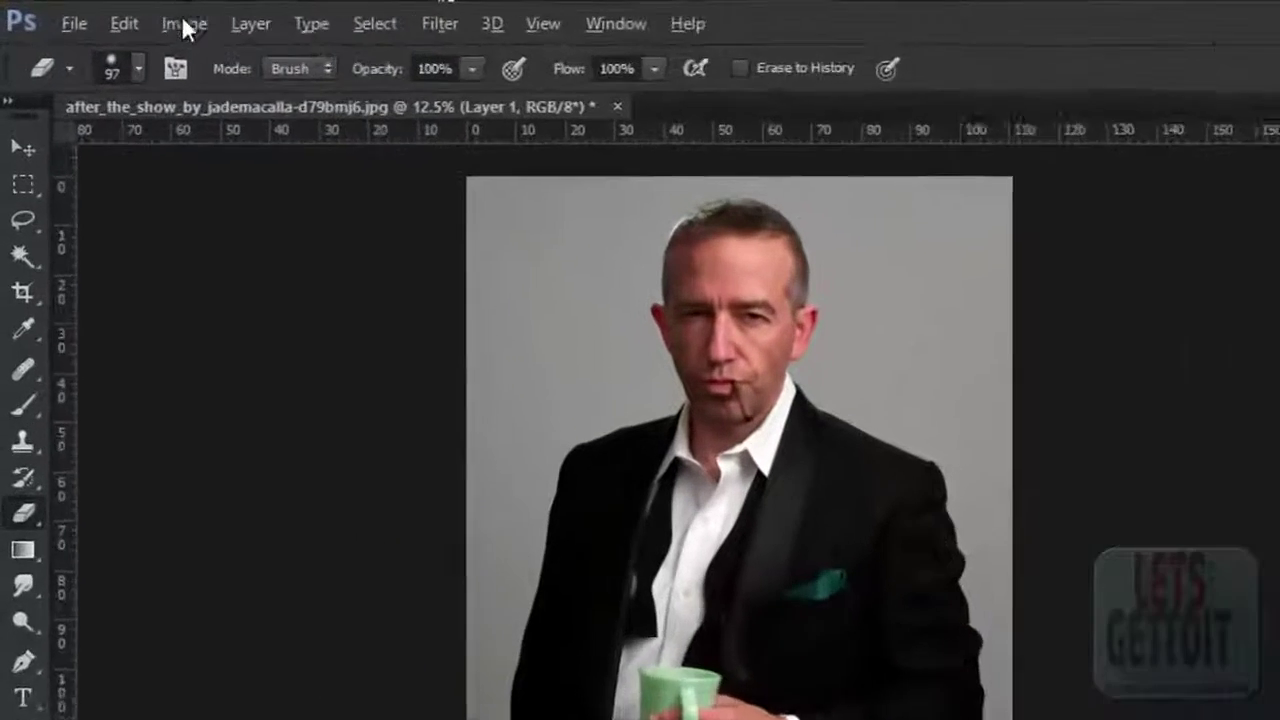
Step: Resize the canvas to 4600 × 5200 pixels
{"action": "left_click", "coordinate": [129, 16]}
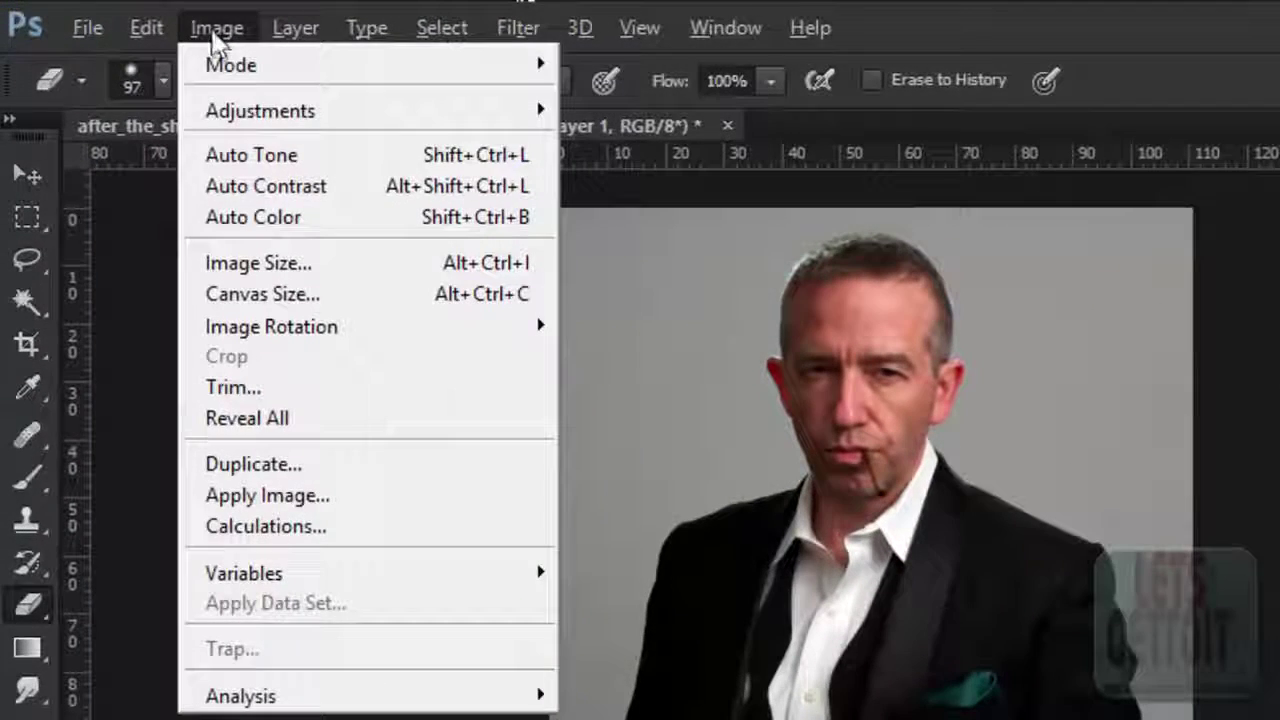
{"action": "left_click", "coordinate": [312, 305]}
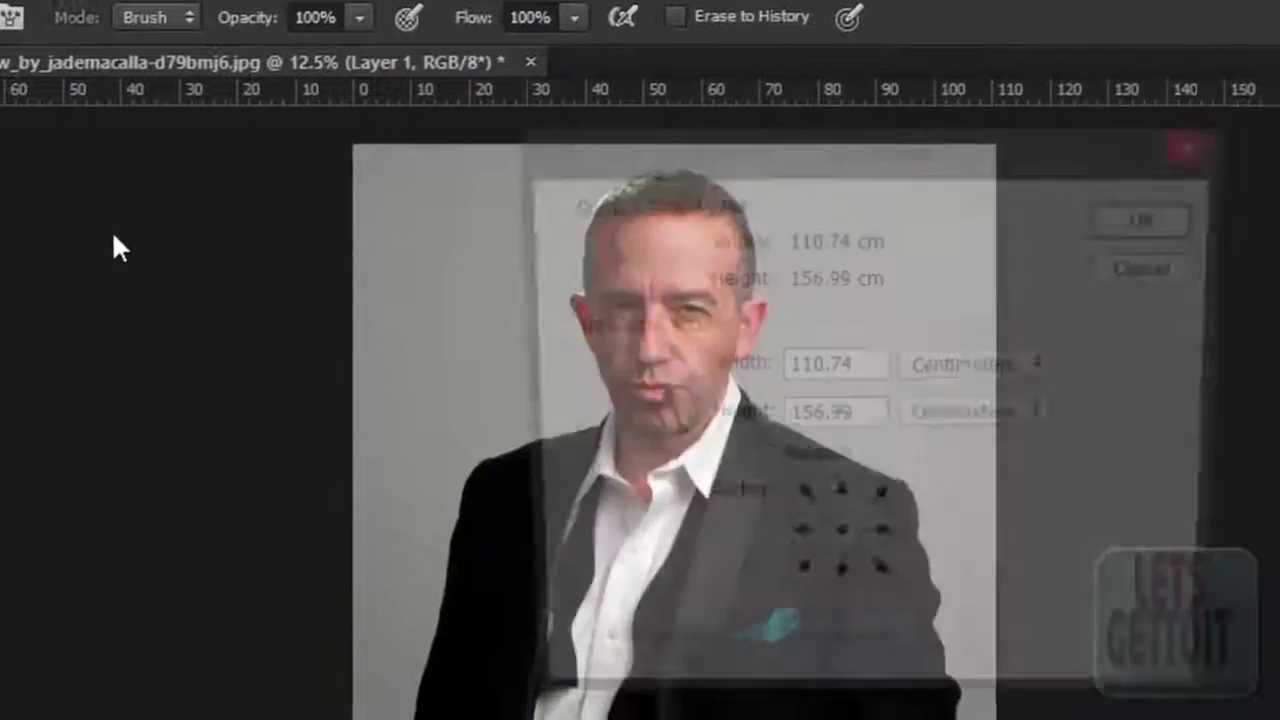
{"action": "left_click", "coordinate": [728, 312]}
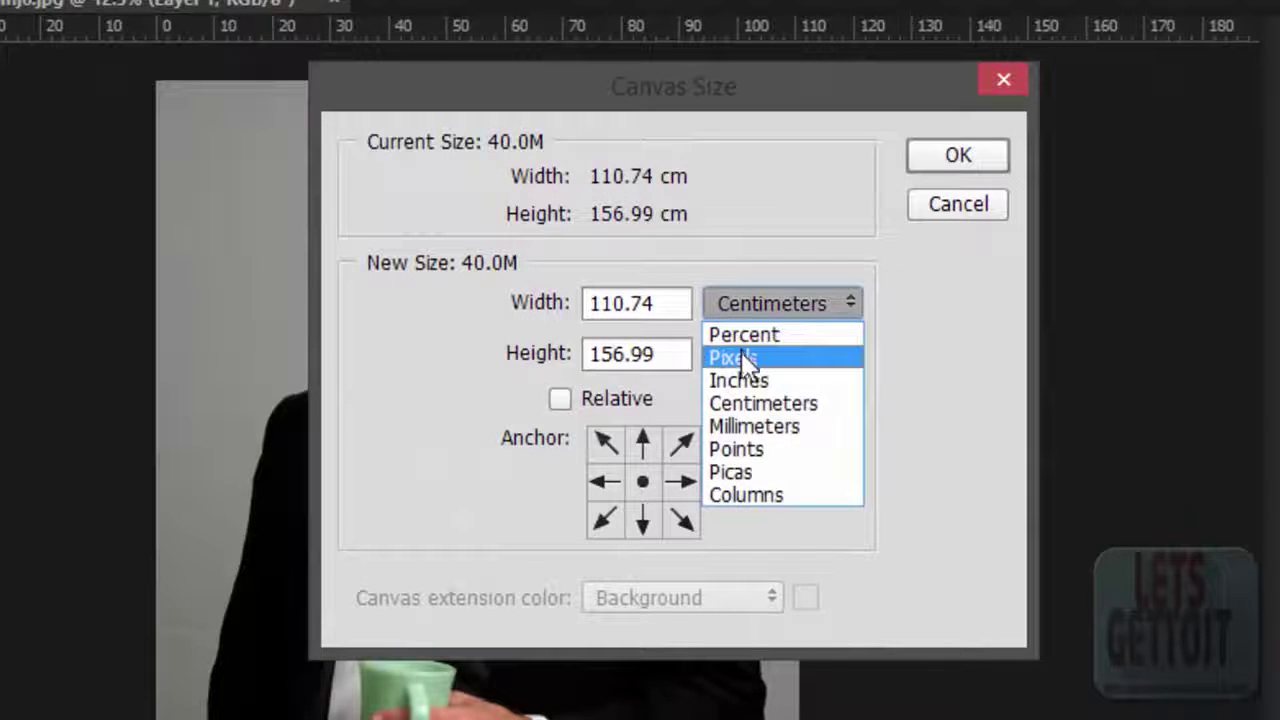
{"action": "left_click", "coordinate": [743, 356]}
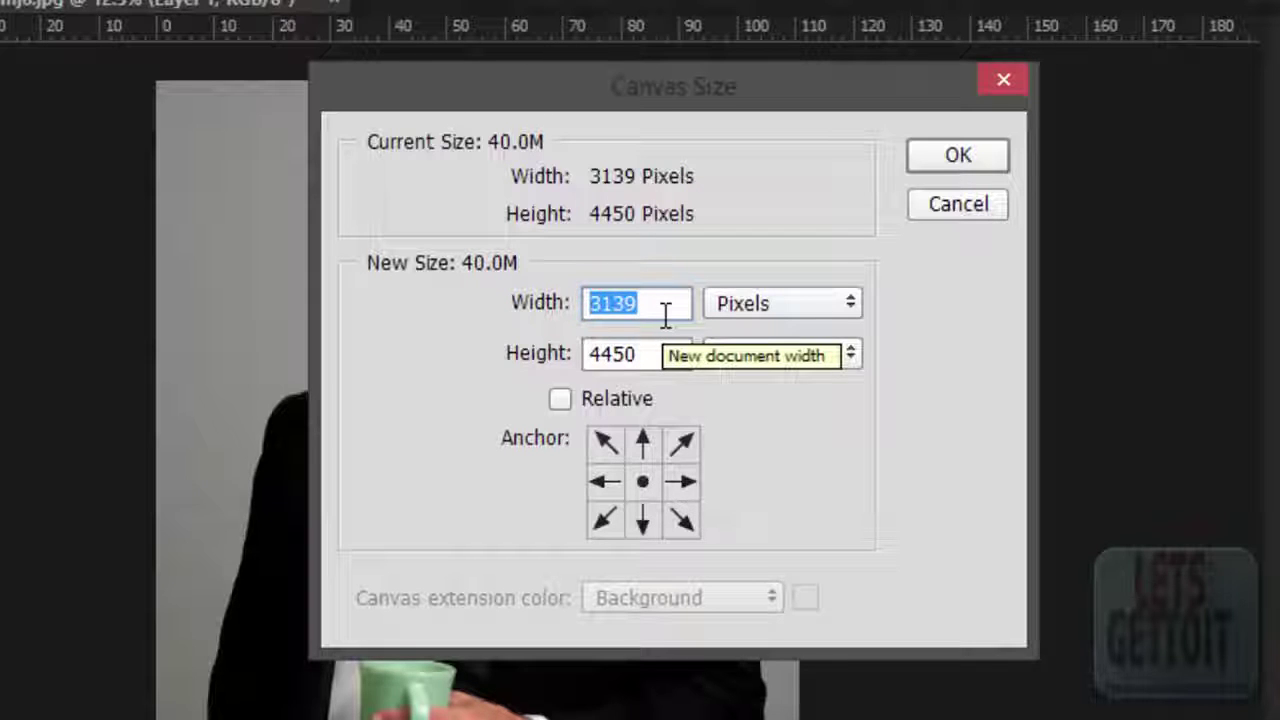
{"action": "type", "text": "4600"}
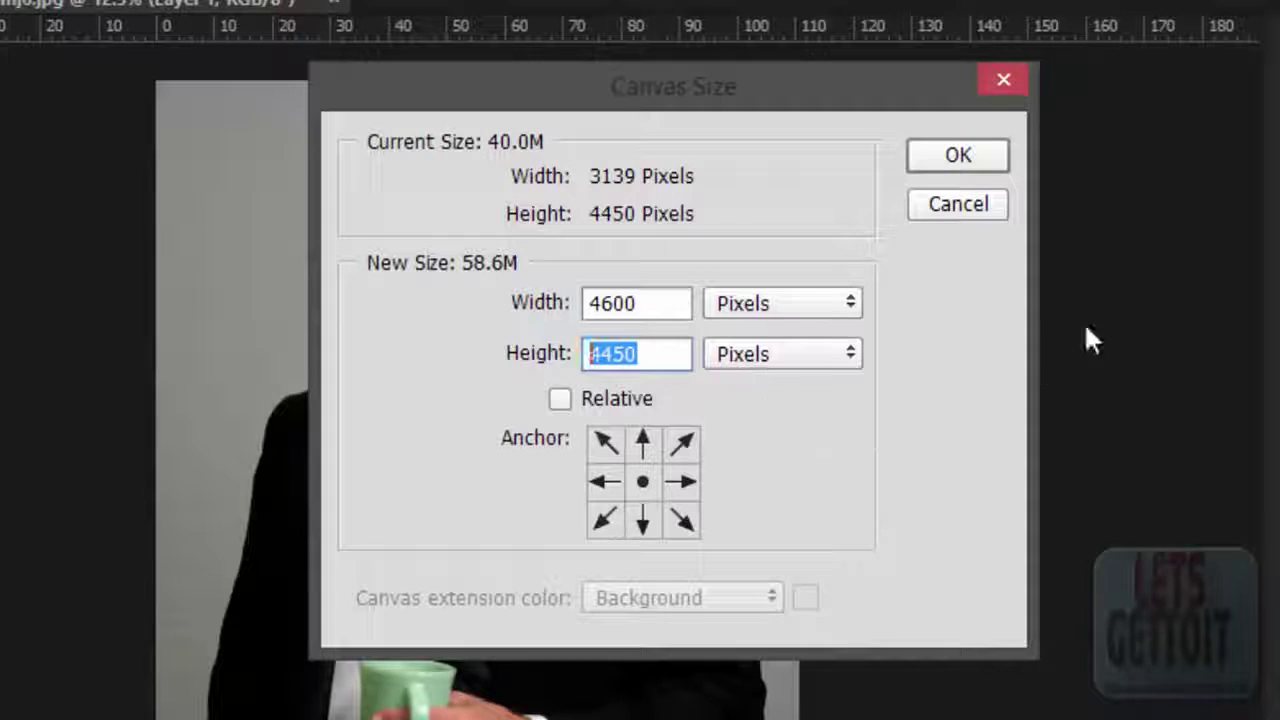
{"action": "type", "text": "5"}
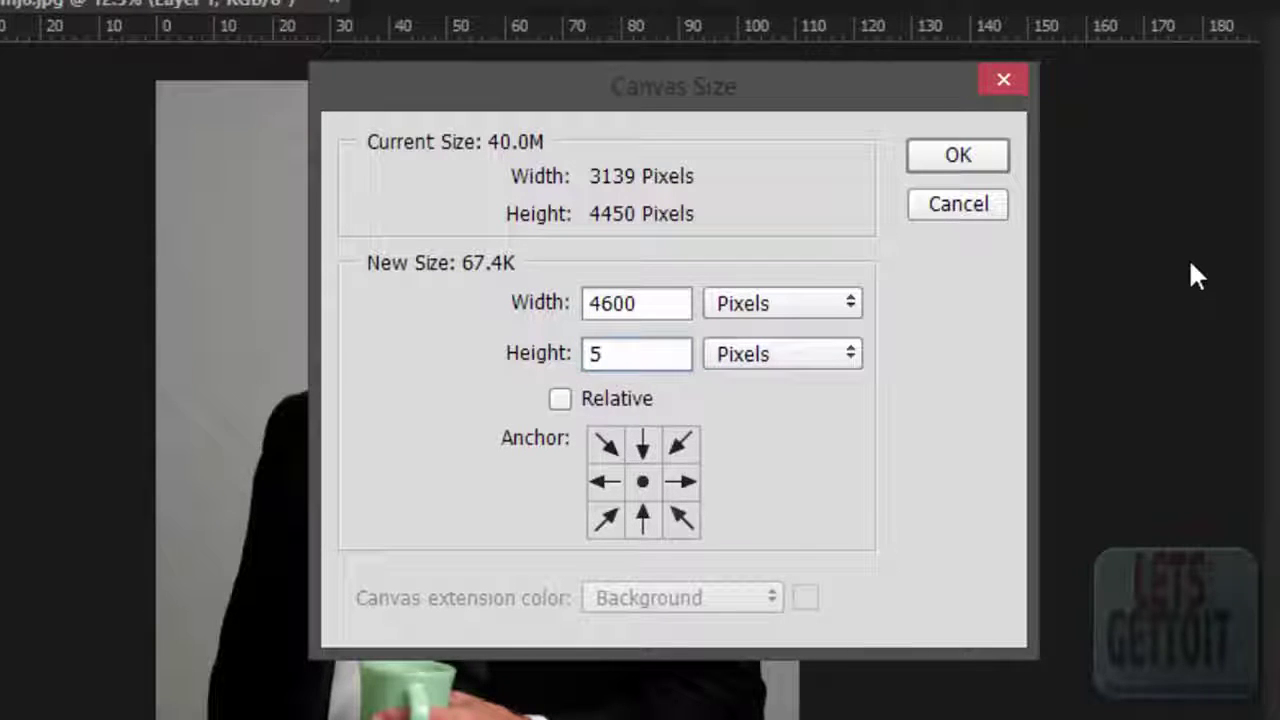
{"action": "type", "text": "00"}
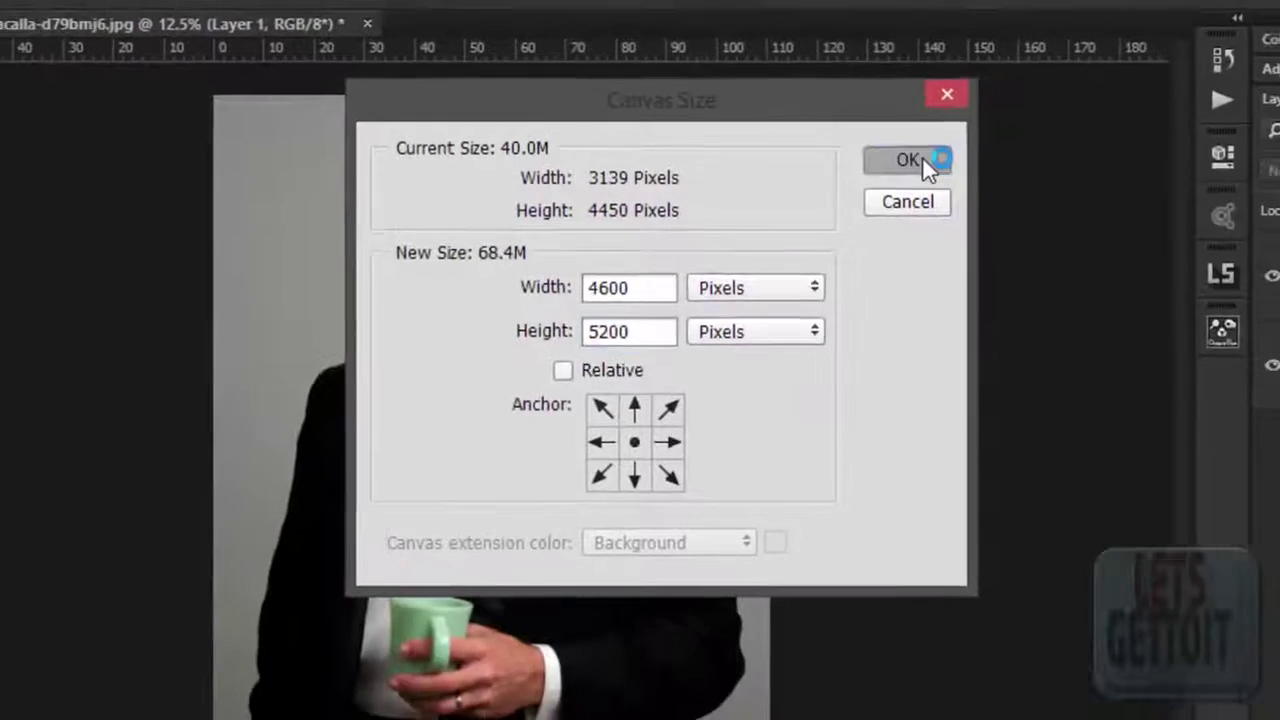
{"action": "left_click", "coordinate": [960, 156]}
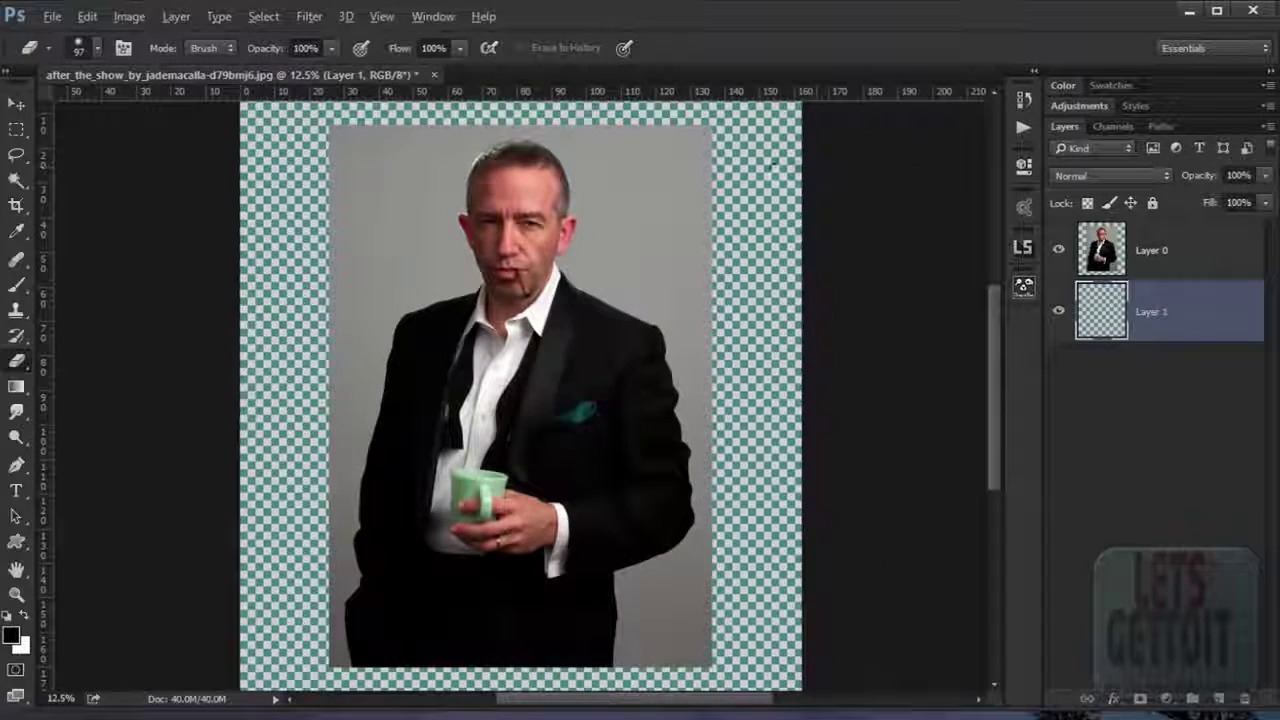
Step: Marquee a thin strip of grey backdrop above the man's head and target Layer 0
{"action": "scroll", "coordinate": [726, 248], "scroll_direction": "down", "scroll_amount": 2}
{"action": "scroll", "coordinate": [700, 280], "scroll_direction": "down", "scroll_amount": 1}
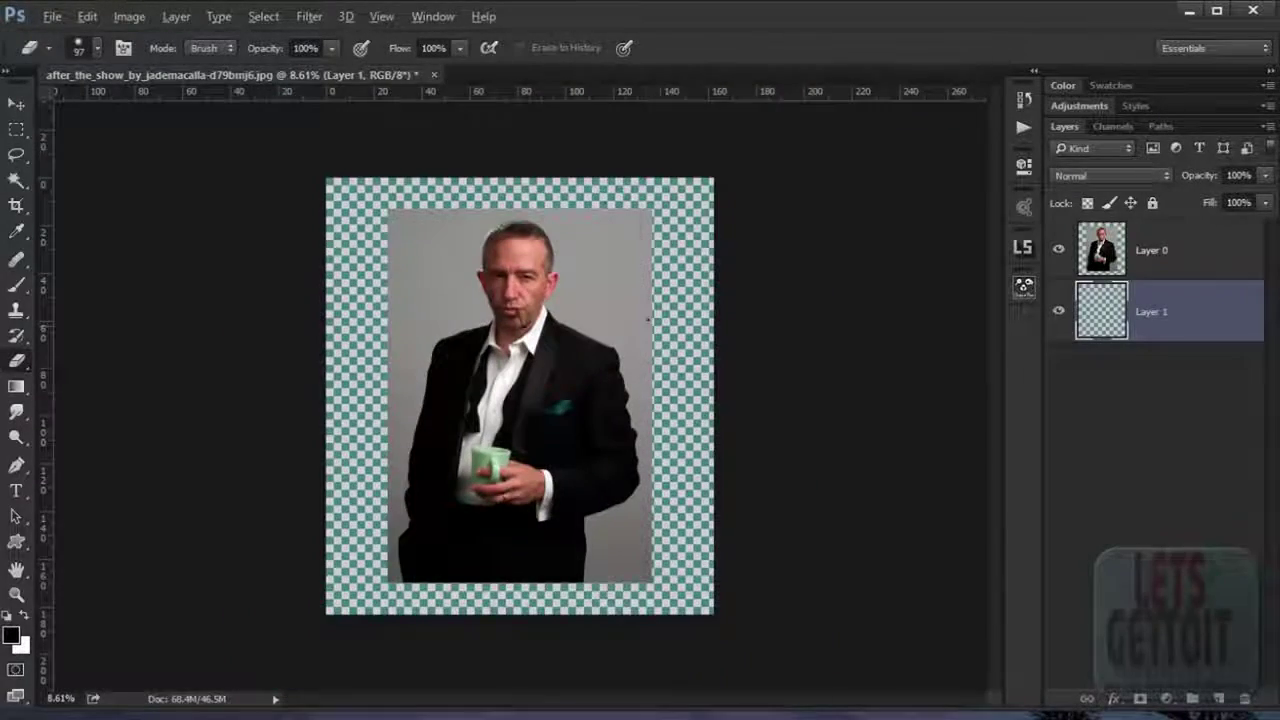
{"action": "scroll", "coordinate": [683, 305], "scroll_direction": "up", "scroll_amount": 3}
{"action": "scroll", "coordinate": [683, 305], "scroll_direction": "up", "scroll_amount": 2}
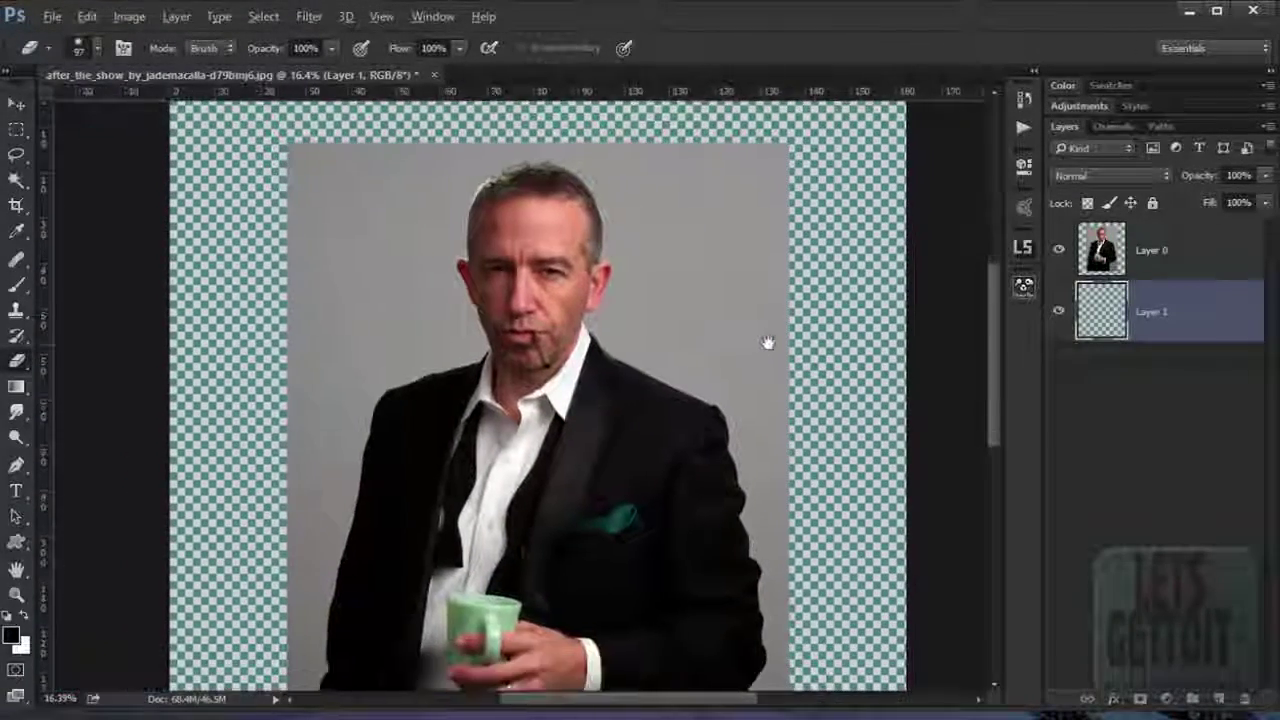
{"action": "mouse_move", "coordinate": [729, 366]}
{"action": "left_mouse_down"}
{"action": "mouse_move", "coordinate": [828, 307]}
{"action": "mouse_move", "coordinate": [754, 420]}
{"action": "left_mouse_up"}
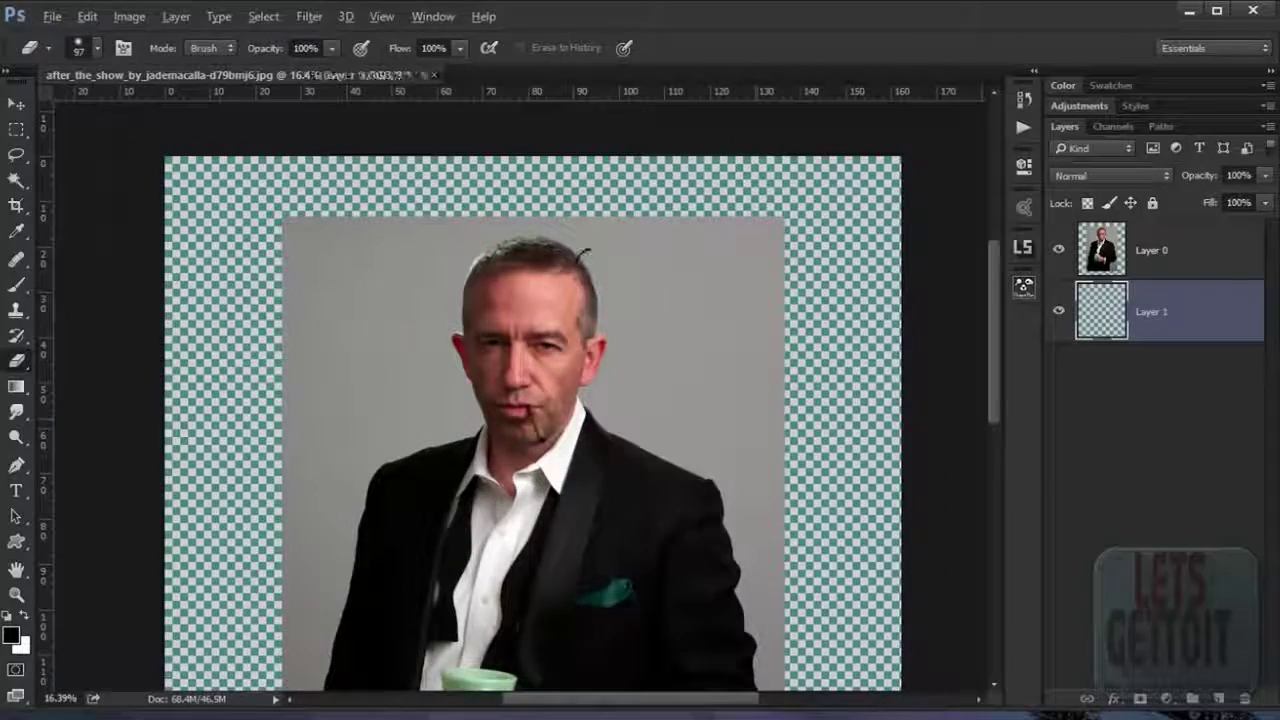
{"action": "scroll", "coordinate": [560, 260], "scroll_direction": "up", "scroll_amount": 5}
{"action": "mouse_move", "coordinate": [551, 287]}
{"action": "left_mouse_down"}
{"action": "mouse_move", "coordinate": [600, 286]}
{"action": "mouse_move", "coordinate": [523, 306]}
{"action": "mouse_move", "coordinate": [506, 270]}
{"action": "left_mouse_up"}
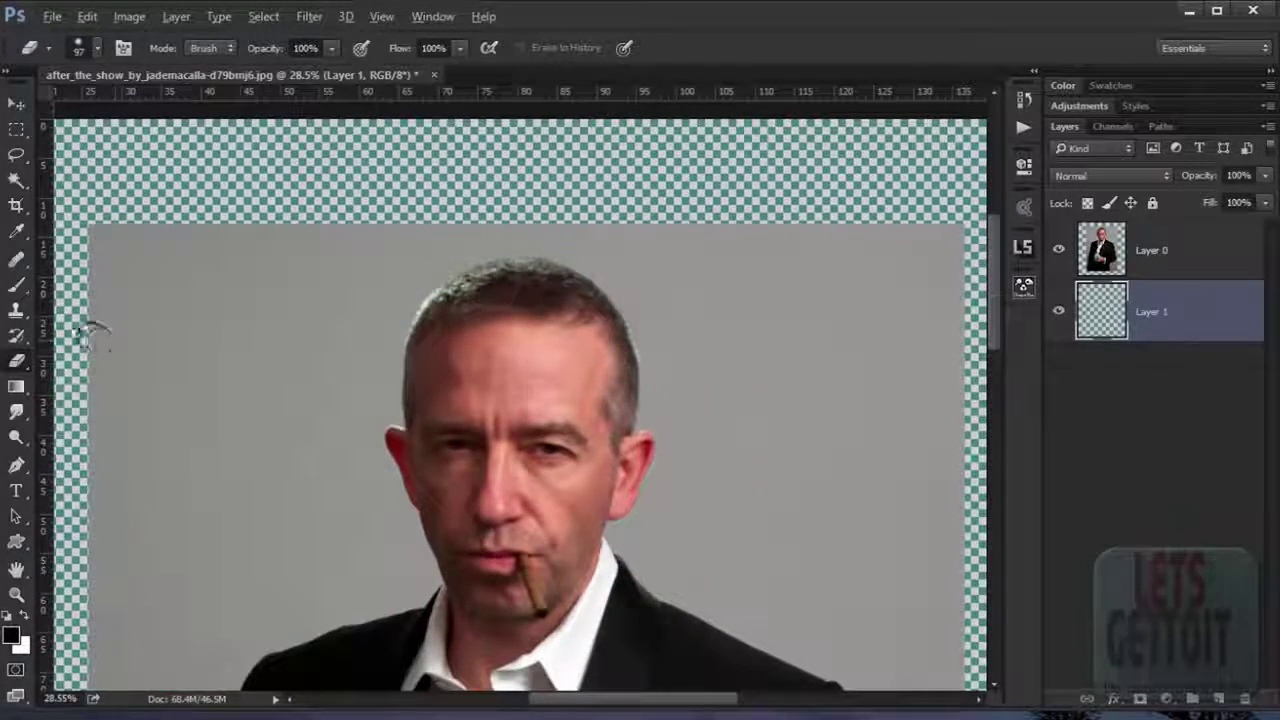
{"action": "left_click", "coordinate": [17, 130]}
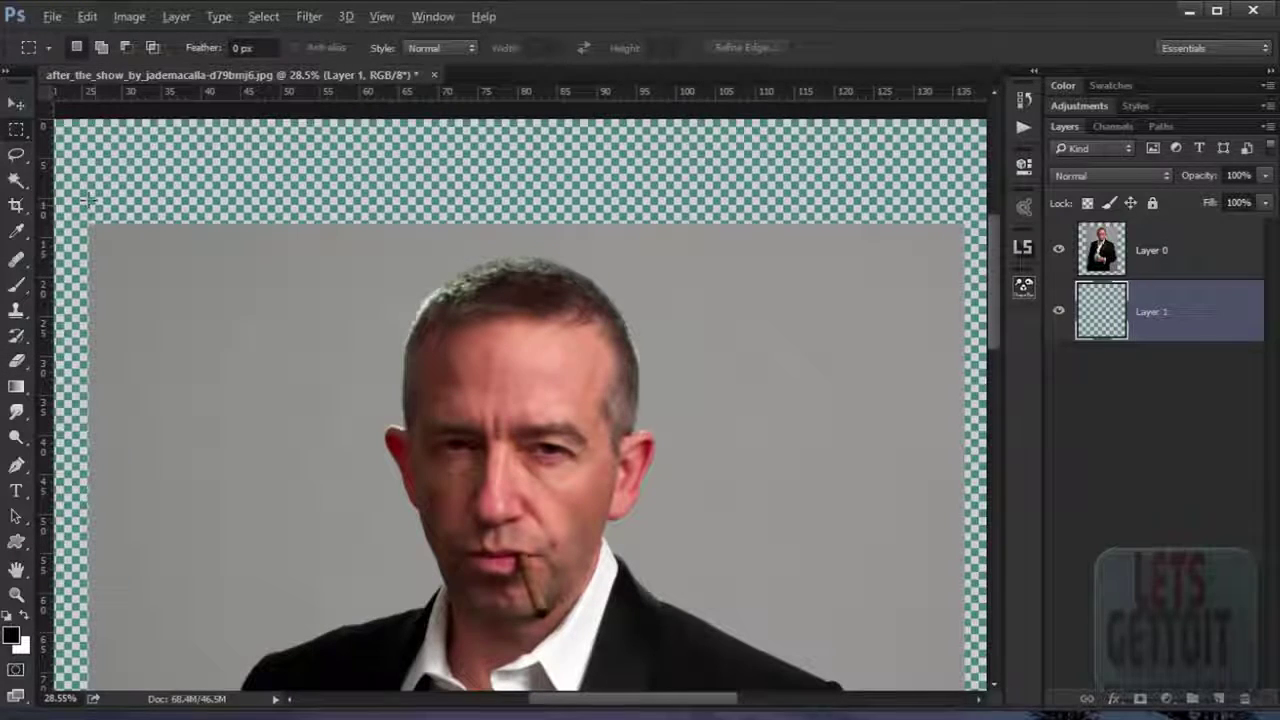
{"action": "left_click_drag", "start_coordinate": [240, 232], "coordinate": [957, 270]}
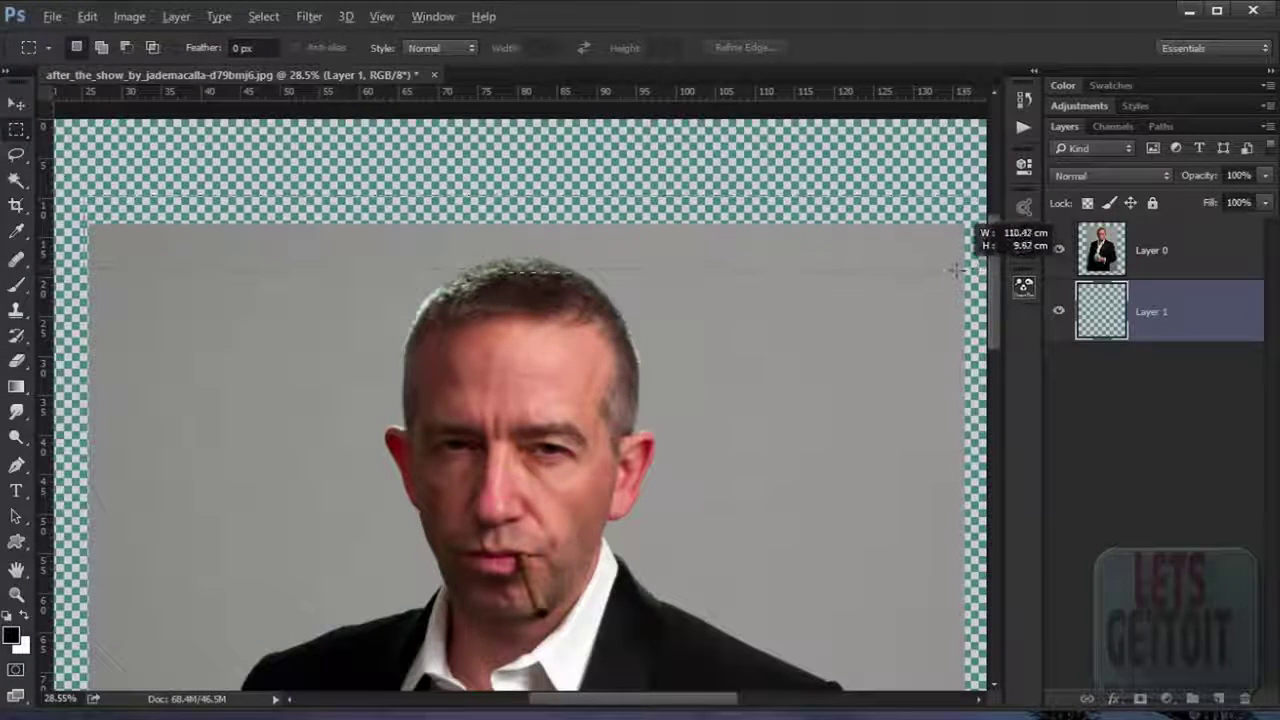
{"action": "left_click_drag", "start_coordinate": [962, 250], "coordinate": [966, 245]}
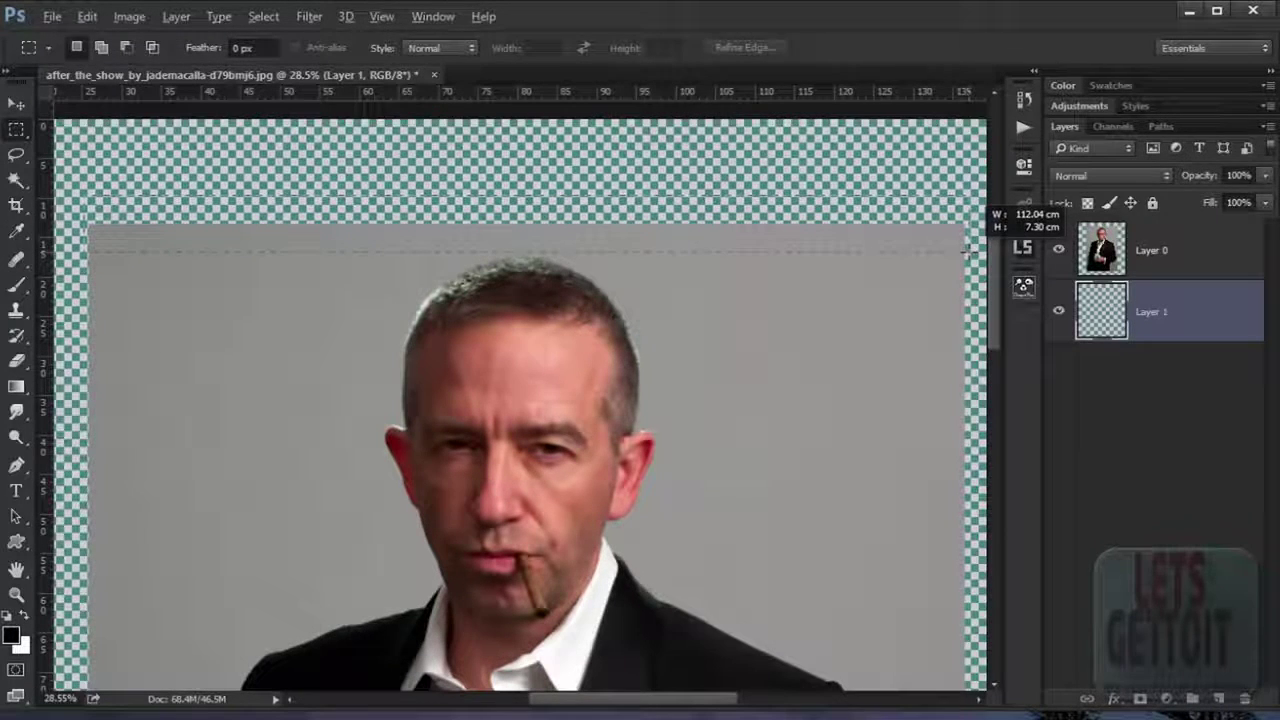
{"action": "left_click_drag", "start_coordinate": [967, 250], "coordinate": [969, 240]}
{"action": "left_click", "coordinate": [1180, 269]}
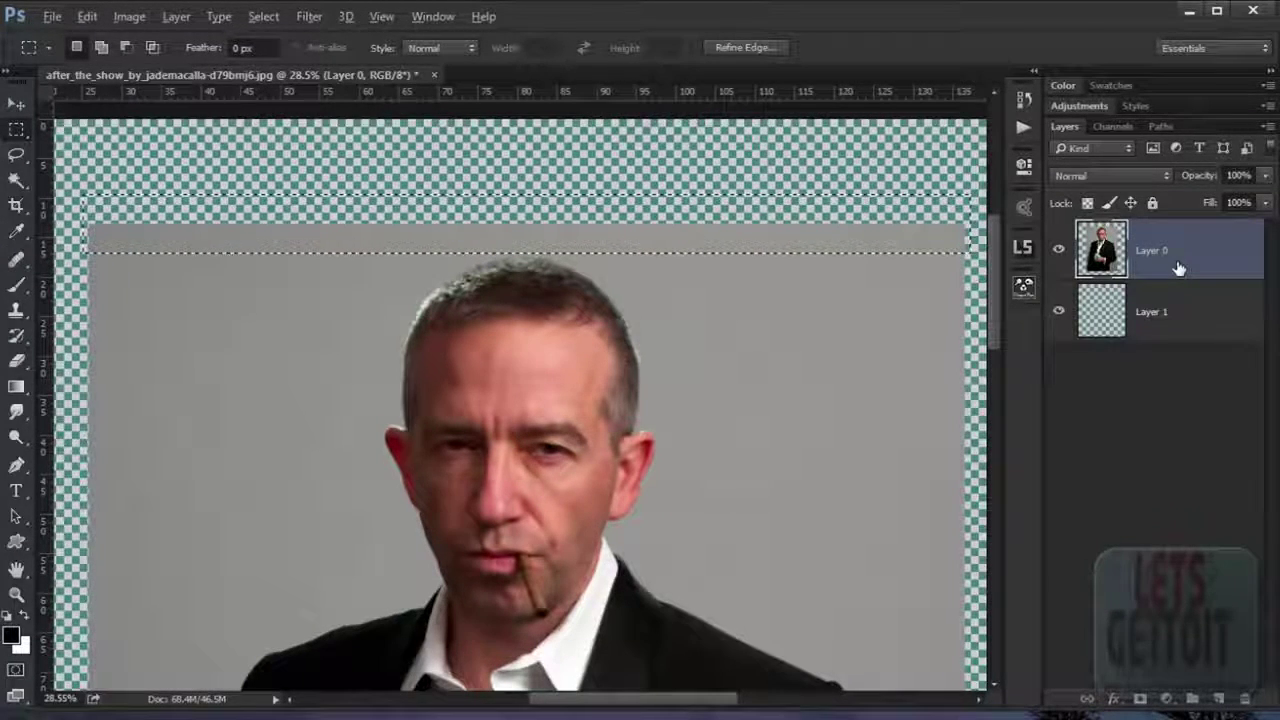
Step: Copy the grey strip onto Layer 2 and move it toward the canvas top
{"action": "key", "text": "ctrl+j"}
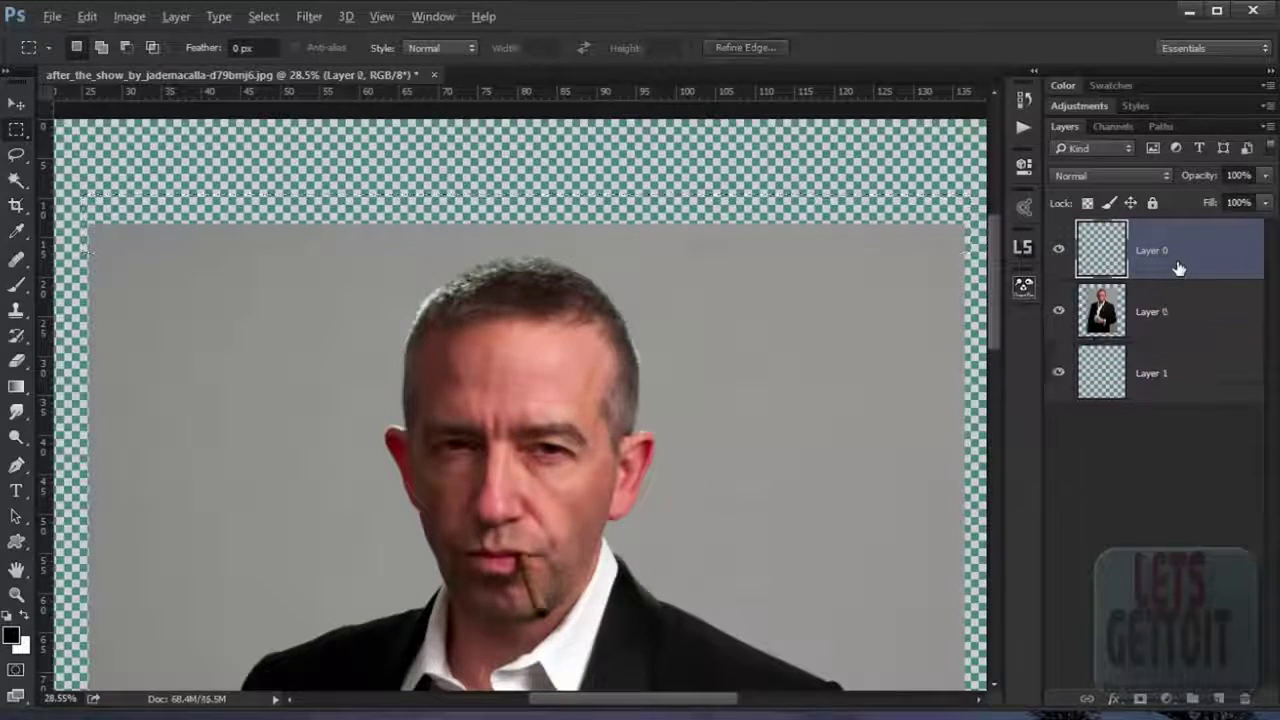
{"action": "left_click", "coordinate": [17, 104]}
{"action": "left_click_drag", "start_coordinate": [394, 263], "coordinate": [394, 240]}
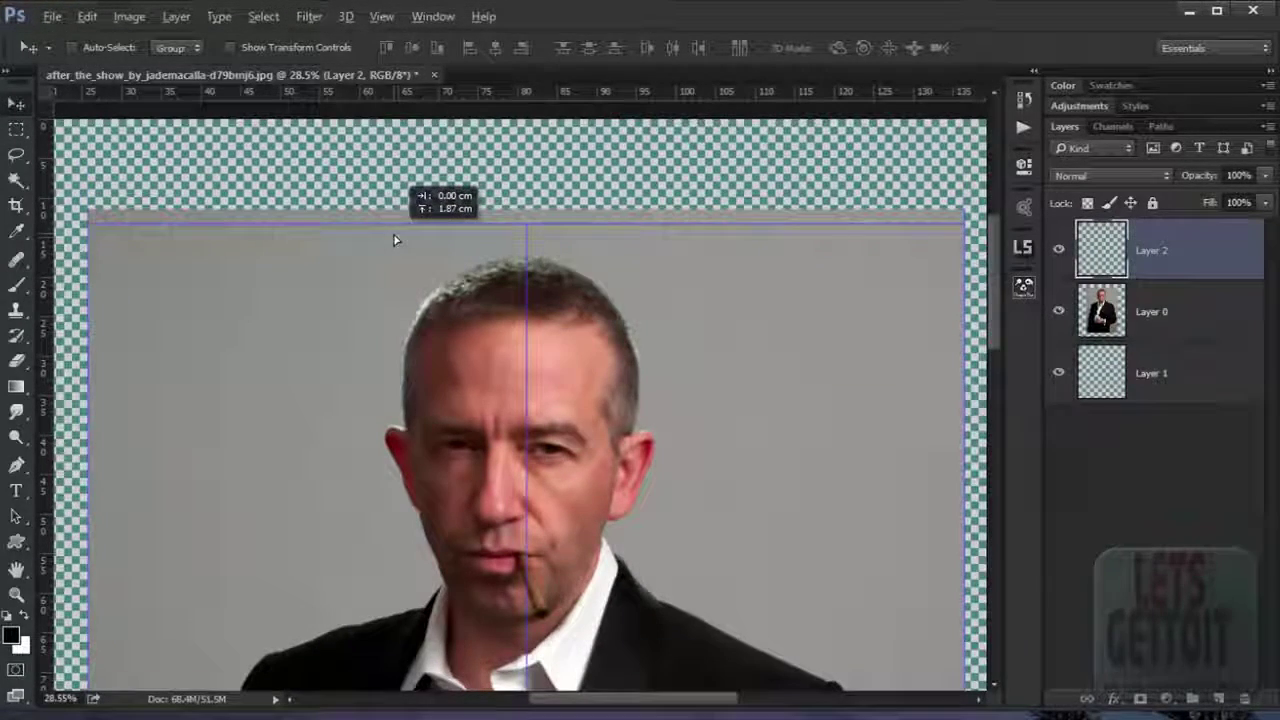
{"action": "left_click_drag", "start_coordinate": [394, 240], "coordinate": [406, 192]}
Step: Duplicate the strip layer several times, shifting copies upward to extend the backdrop
{"action": "key", "text": "ctrl+j"}
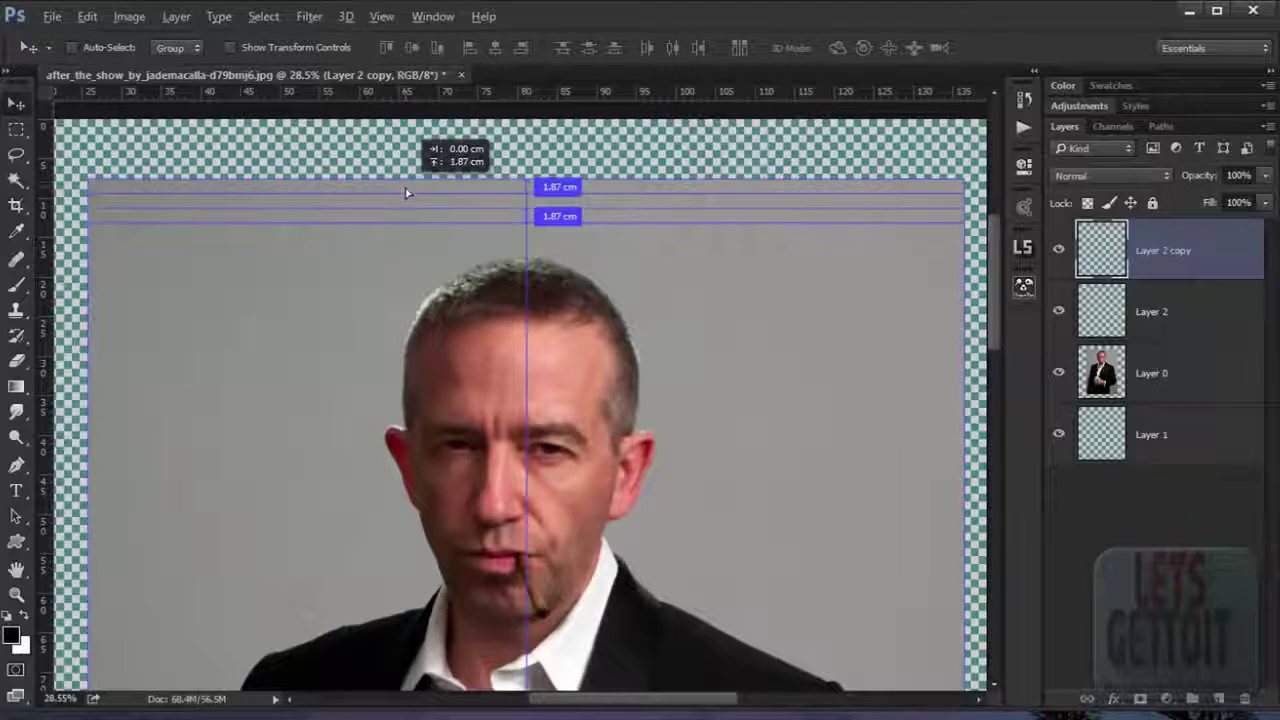
{"action": "key", "text": "ctrl+j"}
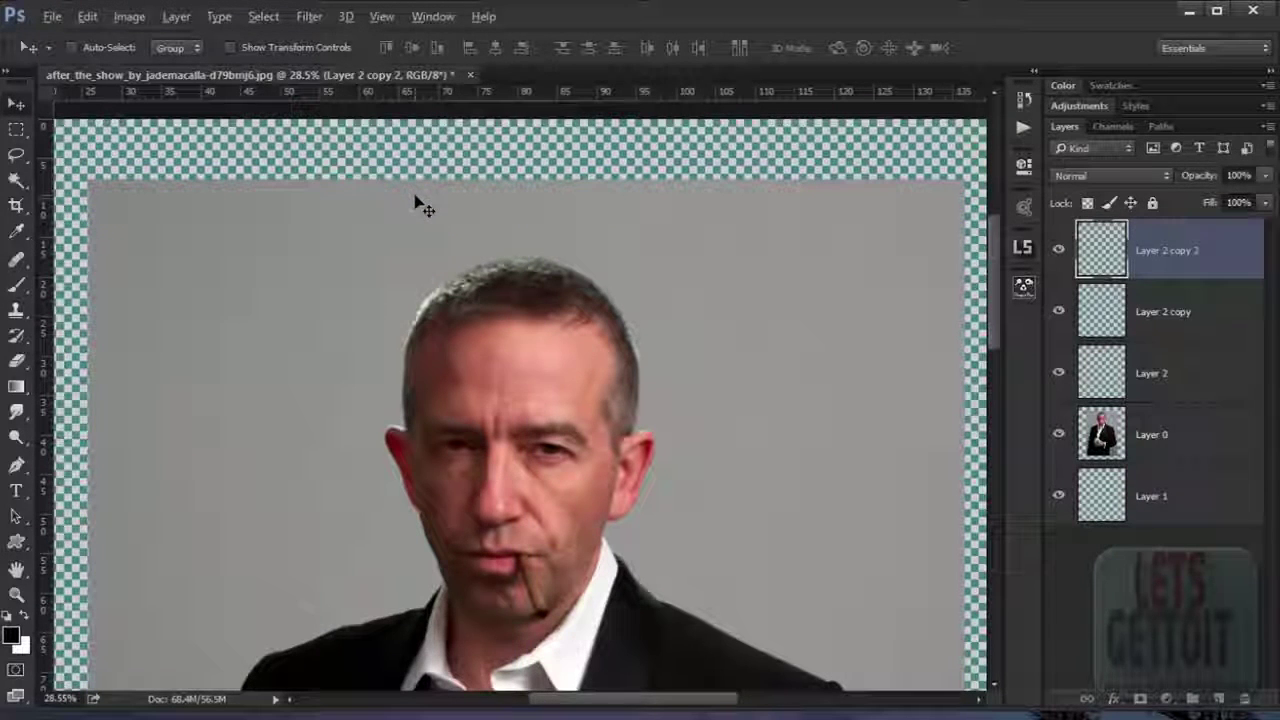
{"action": "mouse_move", "coordinate": [410, 192]}
{"action": "left_mouse_down"}
{"action": "mouse_move", "coordinate": [419, 152]}
{"action": "mouse_move", "coordinate": [449, 131]}
{"action": "left_mouse_up"}
{"action": "key", "text": "ctrl+j"}
{"action": "key", "text": "ctrl+j"}
{"action": "key", "text": "ctrl+j"}
{"action": "key", "text": "ctrl+j"}
{"action": "key", "text": "ctrl+j"}
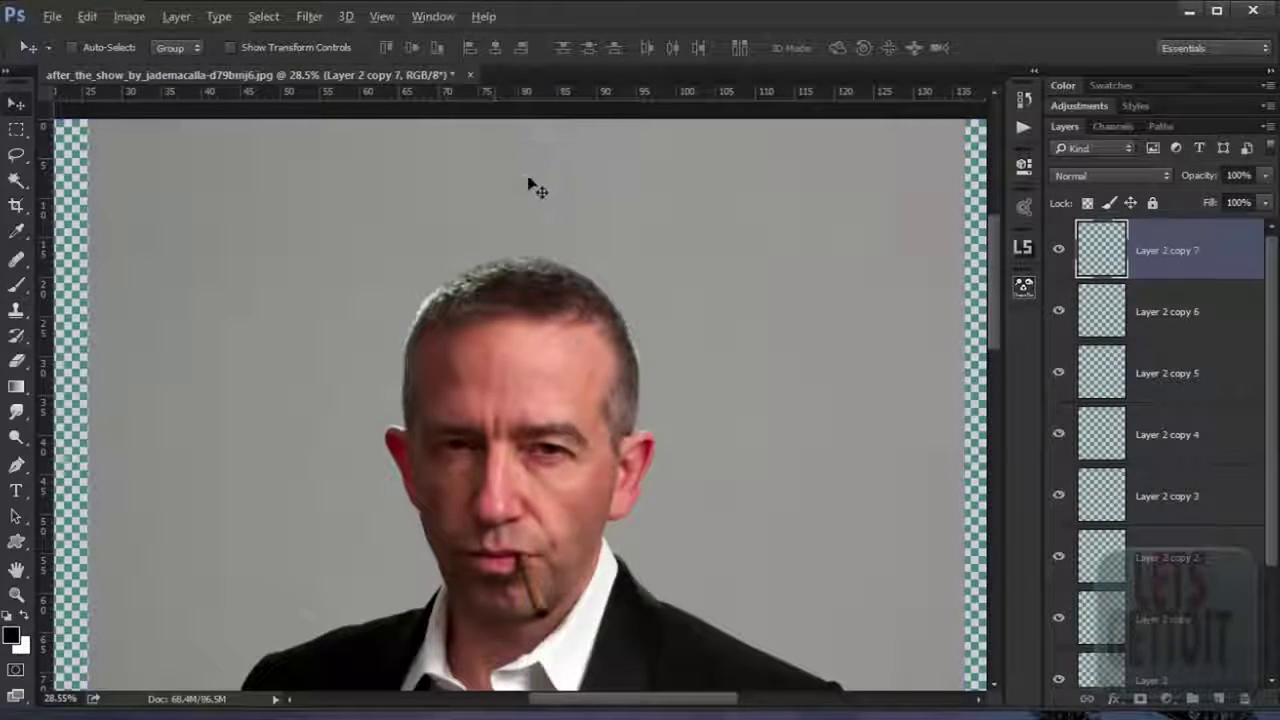
{"action": "left_click_drag", "start_coordinate": [488, 140], "coordinate": [487, 135]}
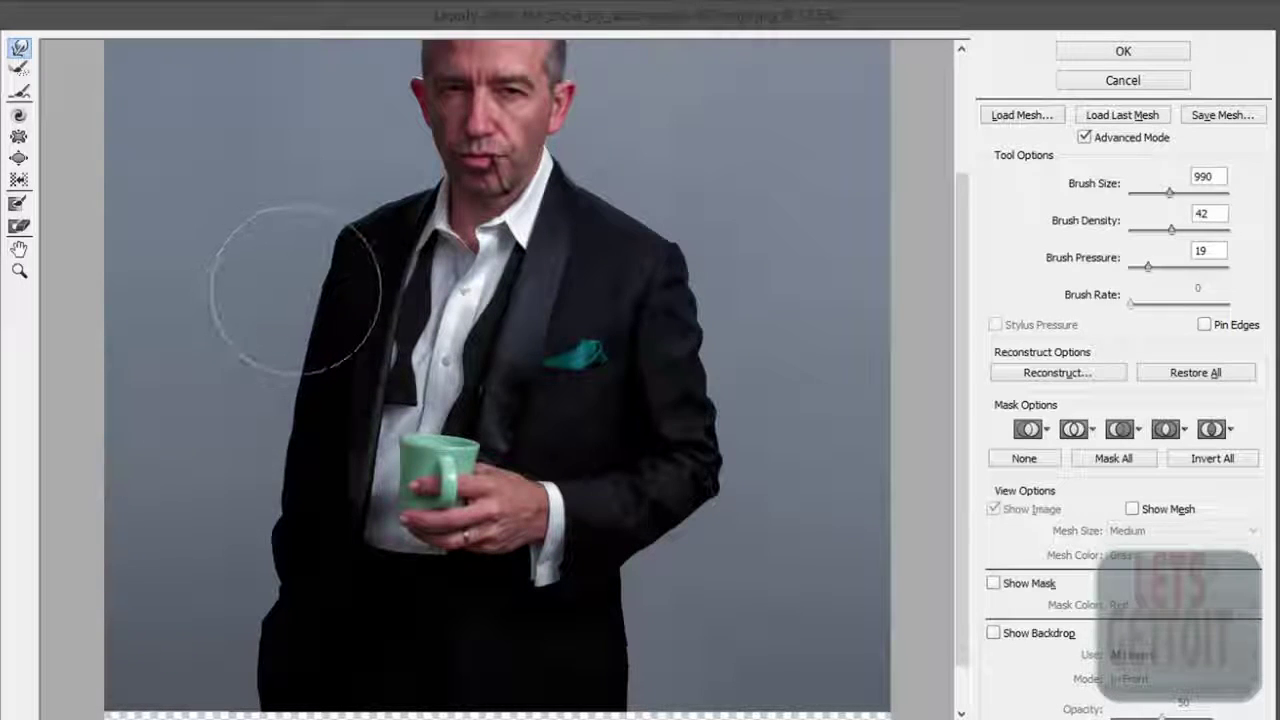
Step: Warp the jacket's left edge, lapel and shoulder inward
{"action": "left_click_drag", "start_coordinate": [288, 286], "coordinate": [343, 231]}
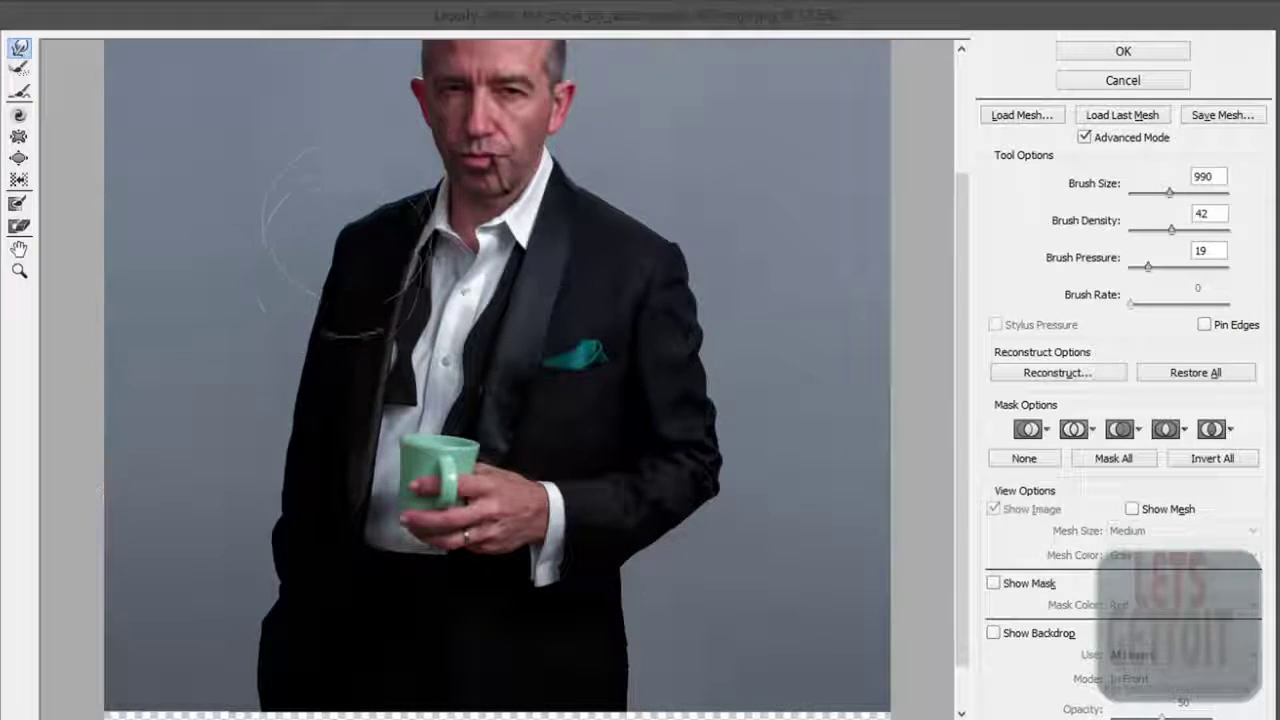
{"action": "key", "text": "ctrl+plus"}
{"action": "left_click_drag", "start_coordinate": [310, 383], "coordinate": [470, 438]}
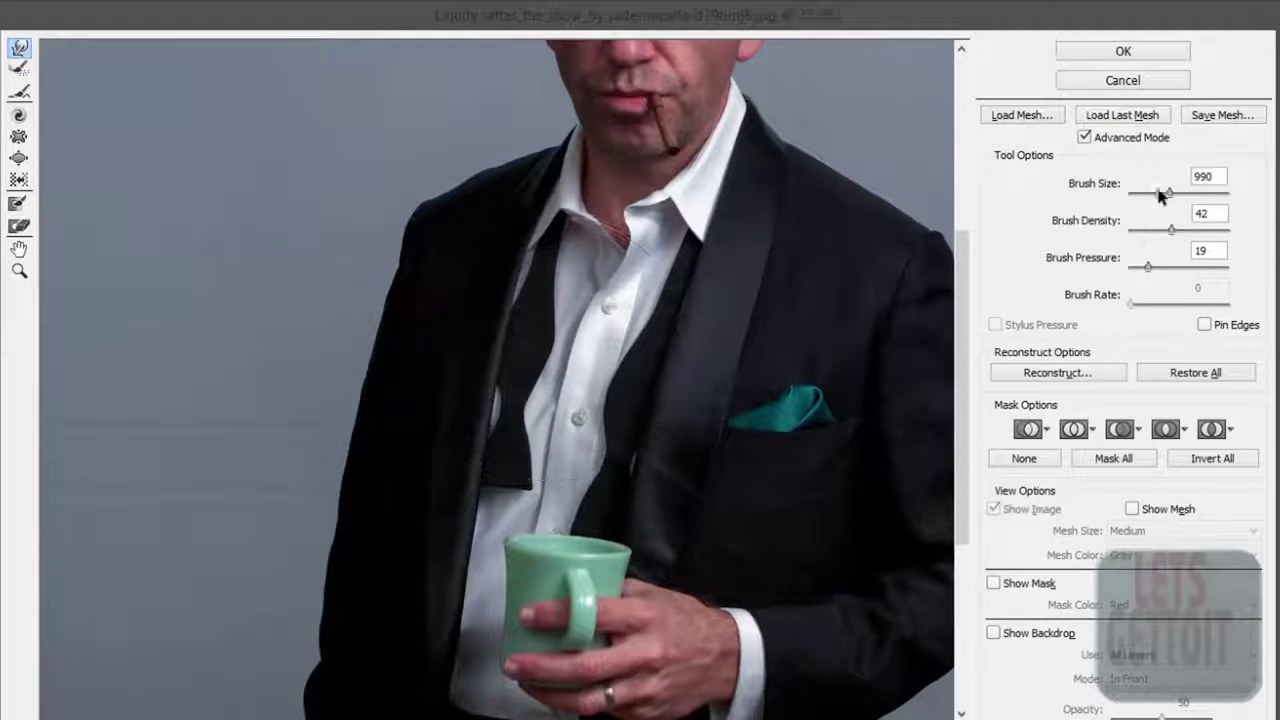
{"action": "mouse_move", "coordinate": [413, 188]}
{"action": "left_mouse_down"}
{"action": "mouse_move", "coordinate": [393, 282]}
{"action": "mouse_move", "coordinate": [349, 263]}
{"action": "mouse_move", "coordinate": [363, 301]}
{"action": "mouse_move", "coordinate": [455, 150]}
{"action": "mouse_move", "coordinate": [481, 144]}
{"action": "mouse_move", "coordinate": [440, 120]}
{"action": "mouse_move", "coordinate": [460, 118]}
{"action": "mouse_move", "coordinate": [440, 240]}
{"action": "mouse_move", "coordinate": [475, 280]}
{"action": "mouse_move", "coordinate": [423, 363]}
{"action": "mouse_move", "coordinate": [410, 457]}
{"action": "left_mouse_up"}
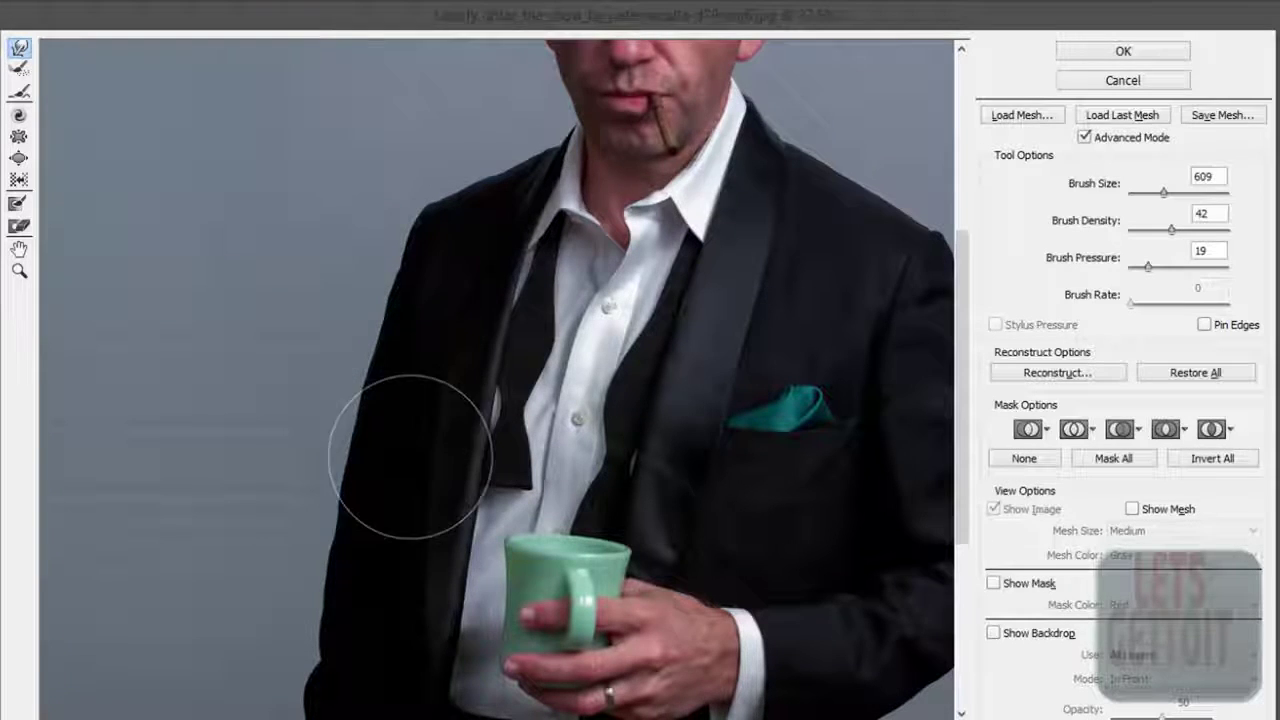
Step: With a smaller brush, push the jacket's lower-left edge and left shoulder inward
{"action": "scroll", "coordinate": [410, 457], "scroll_direction": "down", "scroll_amount": 4}
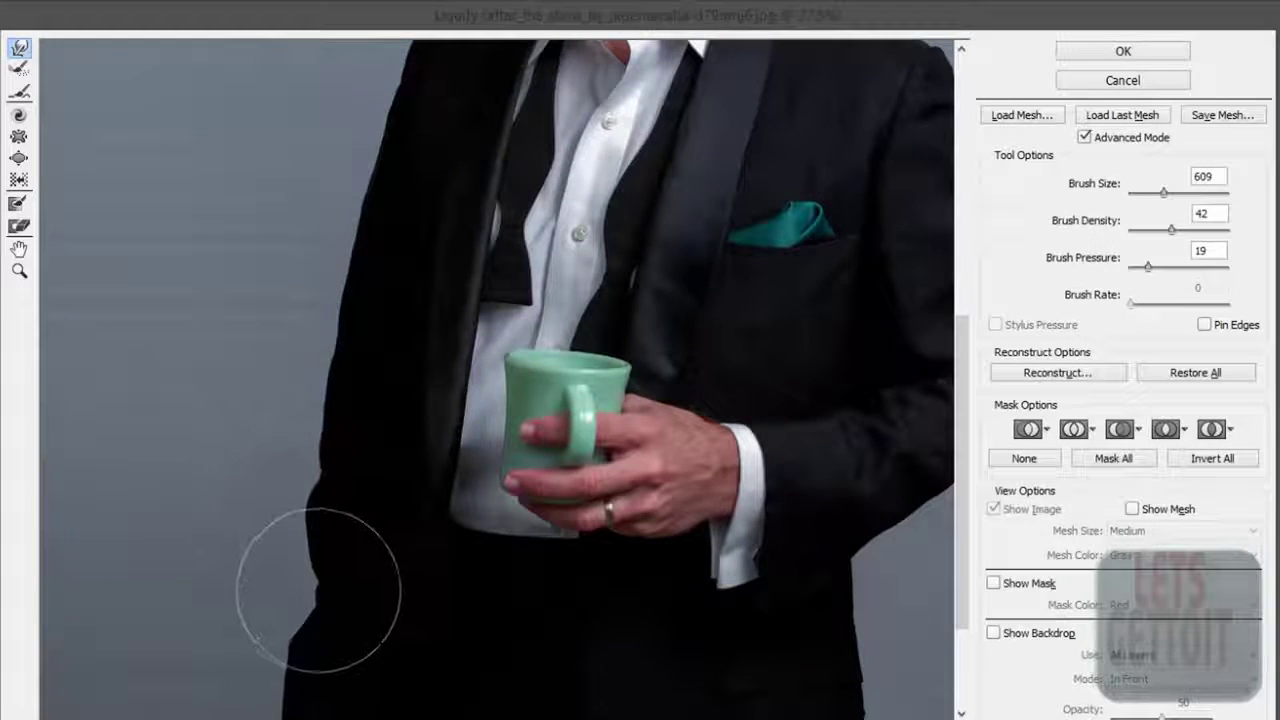
{"action": "scroll", "coordinate": [318, 590], "scroll_direction": "down", "scroll_amount": 4}
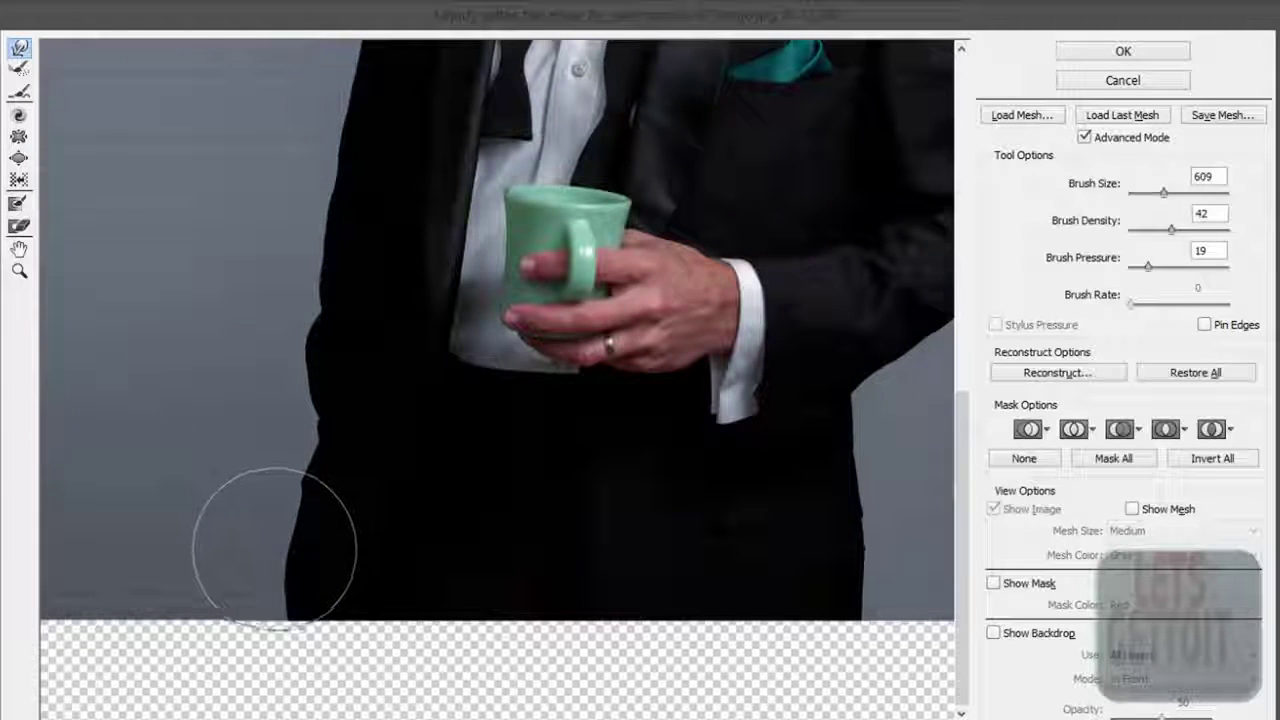
{"action": "scroll", "coordinate": [320, 523], "scroll_direction": "down", "scroll_amount": 3}
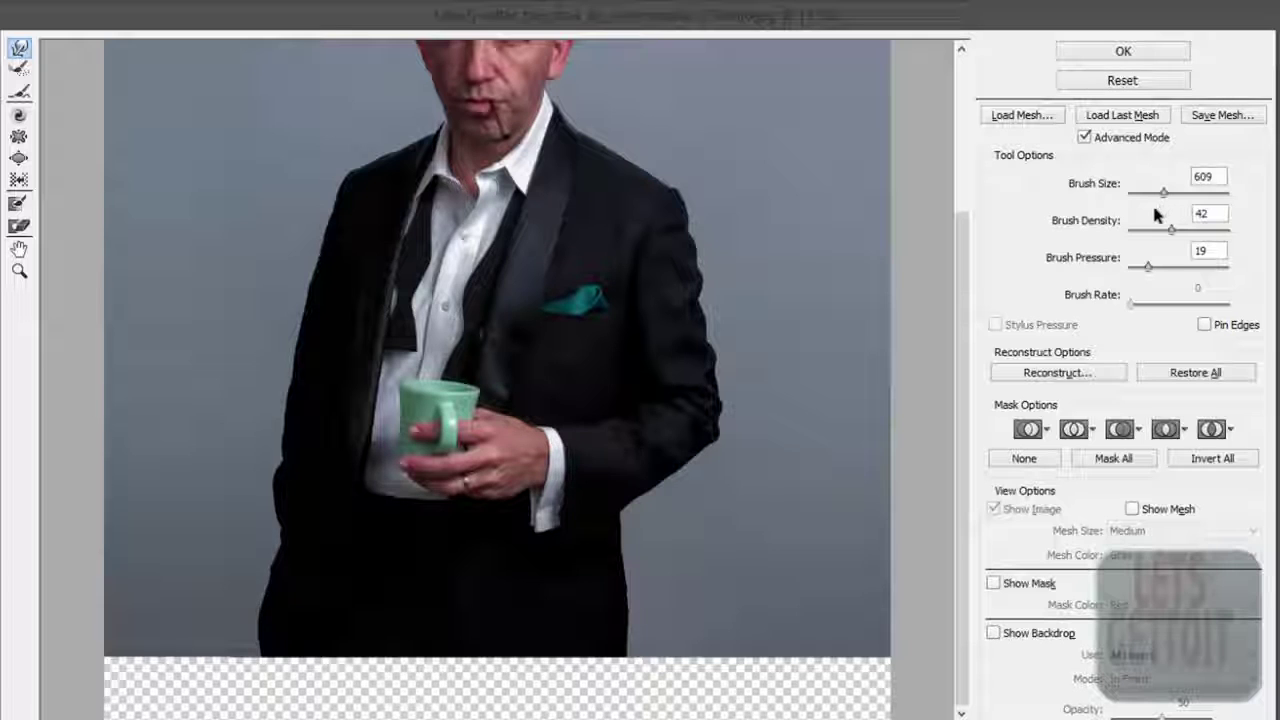
{"action": "left_click_drag", "start_coordinate": [1176, 195], "coordinate": [1172, 196]}
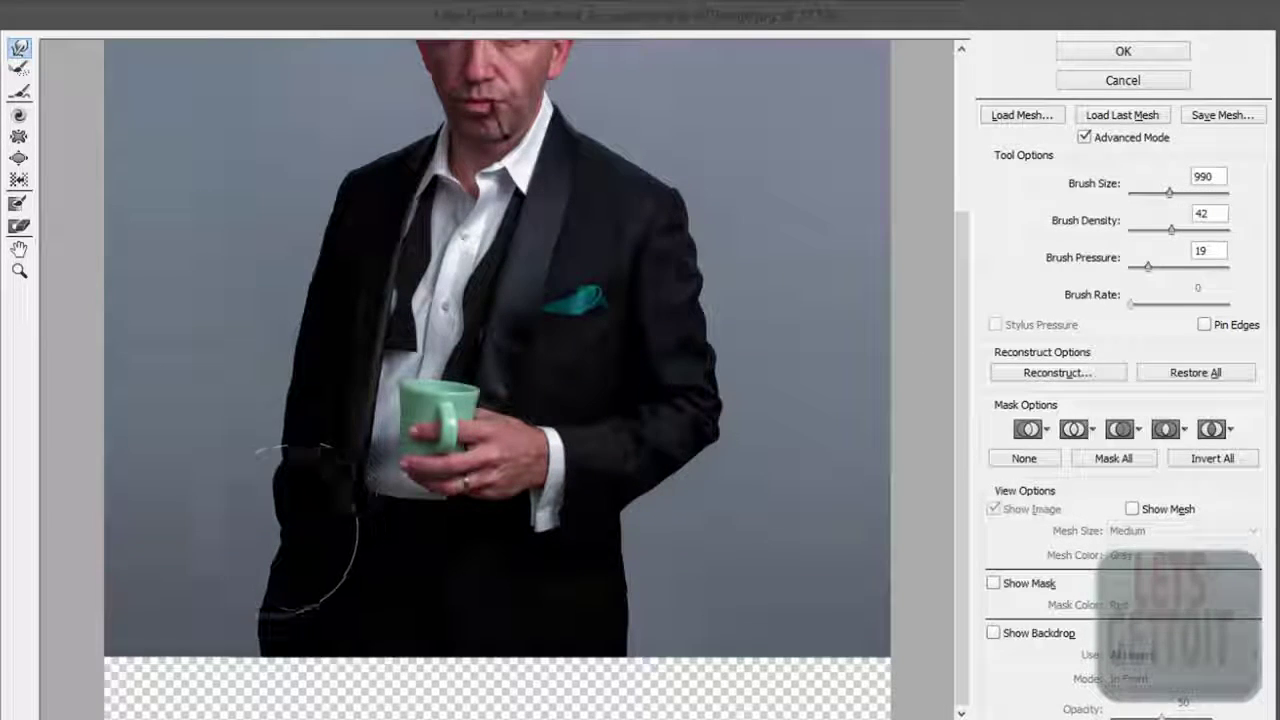
{"action": "mouse_move", "coordinate": [229, 449]}
{"action": "left_mouse_down"}
{"action": "mouse_move", "coordinate": [271, 454]}
{"action": "mouse_move", "coordinate": [281, 259]}
{"action": "left_mouse_up"}
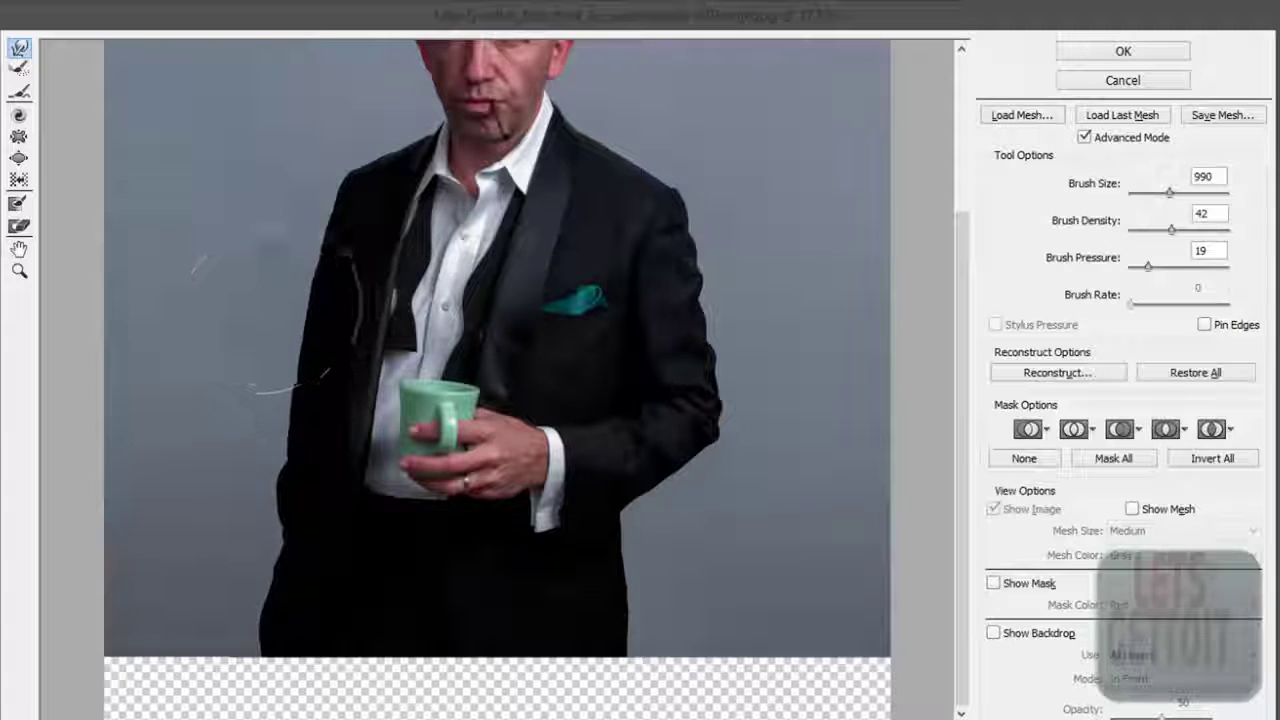
{"action": "mouse_move", "coordinate": [281, 259]}
{"action": "left_mouse_down"}
{"action": "mouse_move", "coordinate": [289, 504]}
{"action": "mouse_move", "coordinate": [251, 560]}
{"action": "mouse_move", "coordinate": [263, 585]}
{"action": "mouse_move", "coordinate": [327, 545]}
{"action": "mouse_move", "coordinate": [271, 529]}
{"action": "mouse_move", "coordinate": [266, 571]}
{"action": "mouse_move", "coordinate": [337, 486]}
{"action": "left_mouse_up"}
{"action": "scroll", "coordinate": [337, 486], "scroll_direction": "down", "scroll_amount": 1}
{"action": "mouse_move", "coordinate": [387, 317]}
{"action": "left_mouse_down"}
{"action": "mouse_move", "coordinate": [371, 271]}
{"action": "mouse_move", "coordinate": [386, 286]}
{"action": "mouse_move", "coordinate": [365, 344]}
{"action": "mouse_move", "coordinate": [381, 340]}
{"action": "left_mouse_up"}
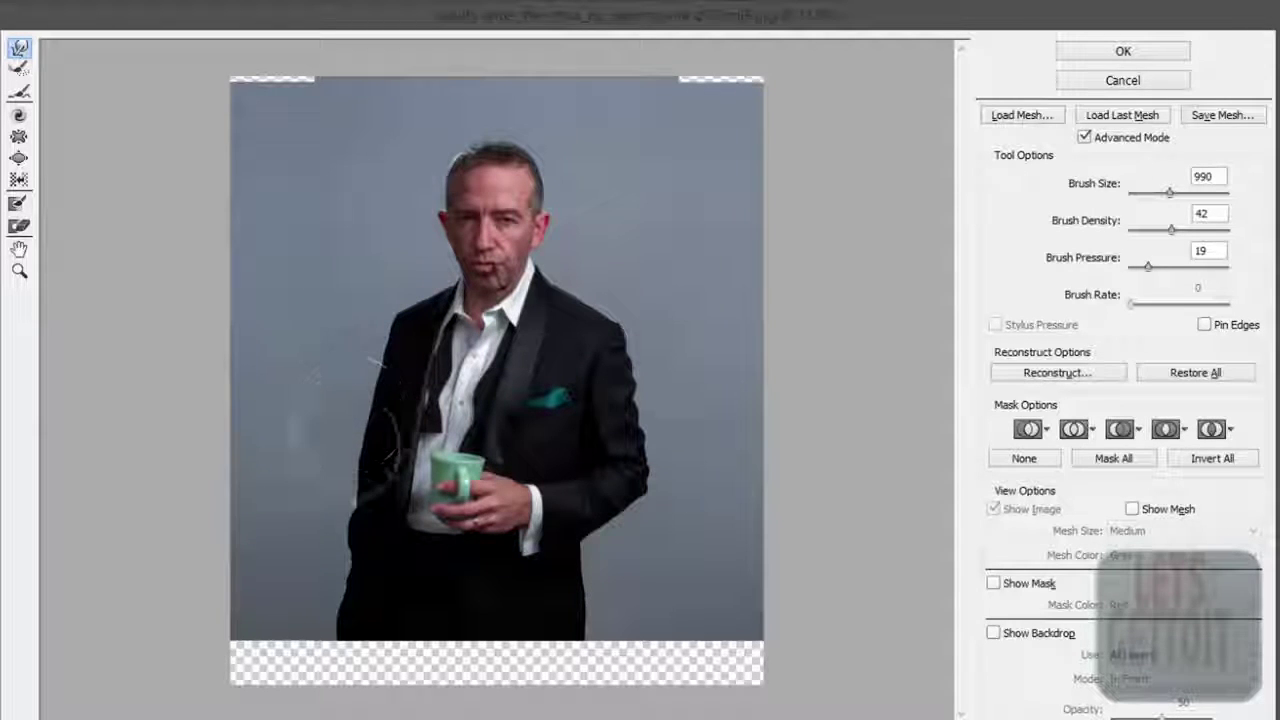
Step: Push the jacket's left edge and left shoulder further inward
{"action": "left_click_drag", "start_coordinate": [336, 461], "coordinate": [332, 463]}
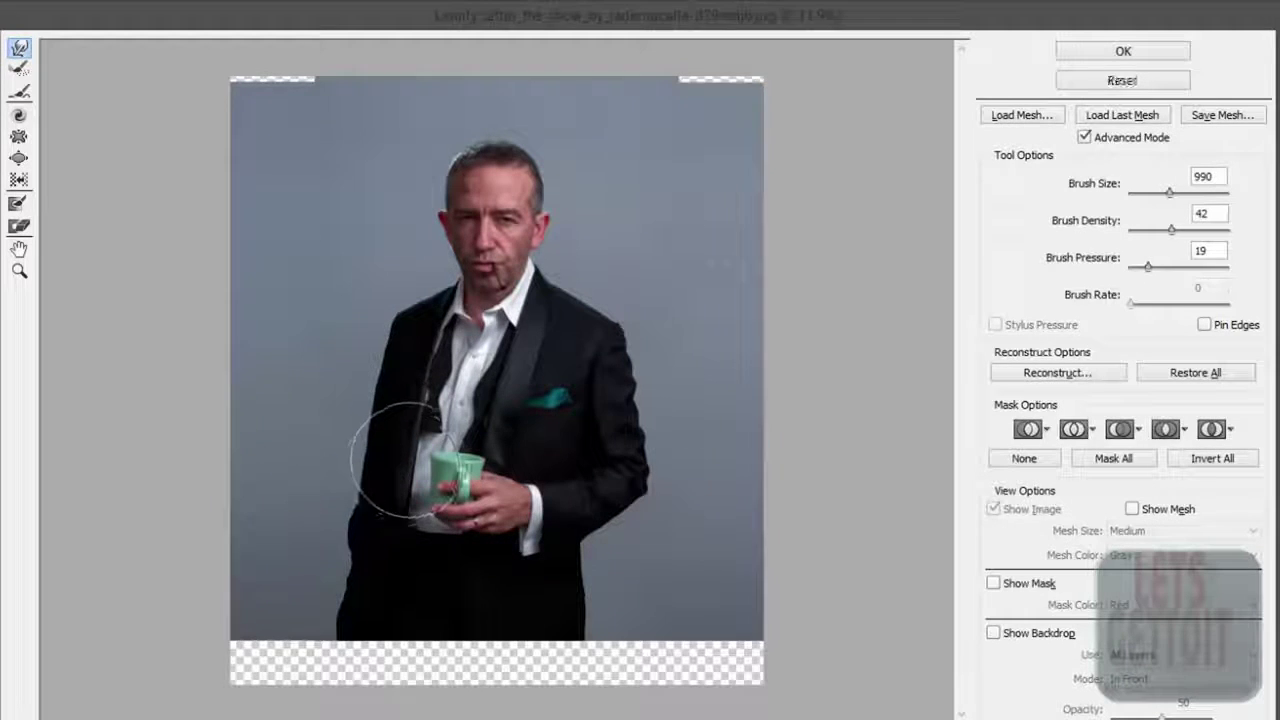
{"action": "scroll", "coordinate": [400, 457], "scroll_direction": "down", "scroll_amount": 1}
{"action": "scroll", "coordinate": [645, 488], "scroll_direction": "up", "scroll_amount": 2}
{"action": "scroll", "coordinate": [645, 488], "scroll_direction": "up", "scroll_amount": 1}
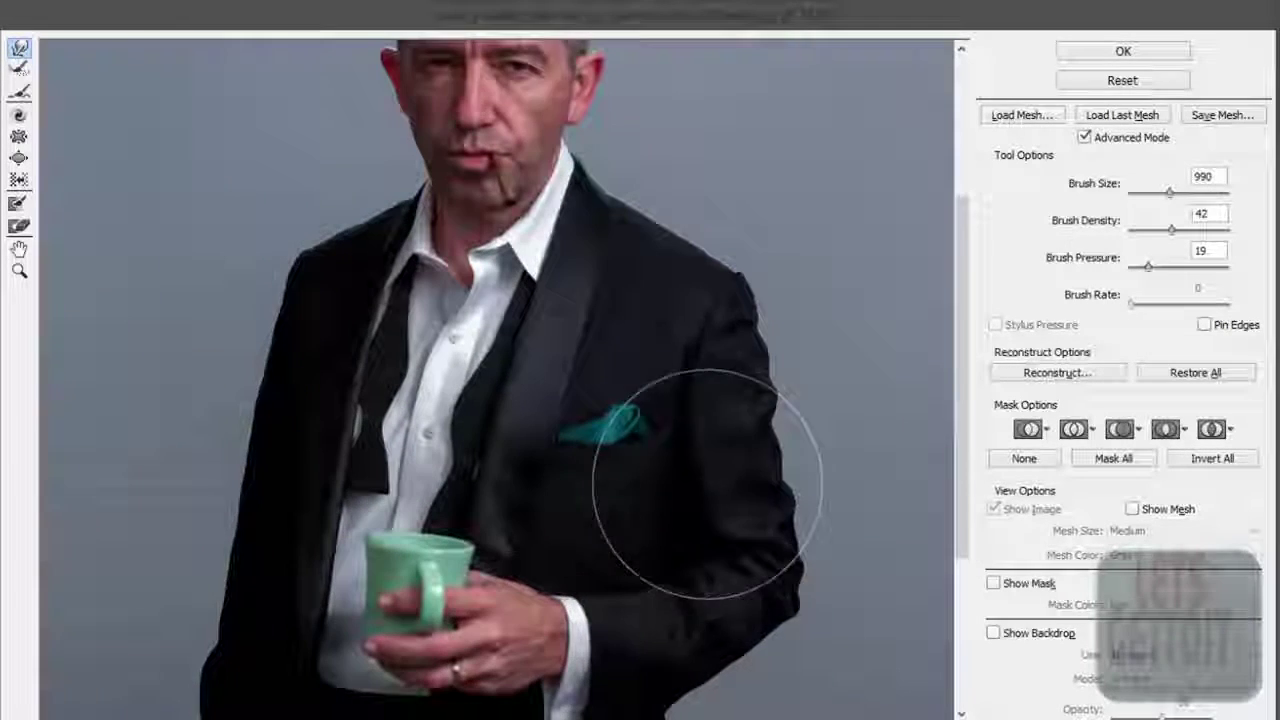
{"action": "scroll", "coordinate": [714, 457], "scroll_direction": "up", "scroll_amount": 1}
{"action": "scroll", "coordinate": [698, 518], "scroll_direction": "up", "scroll_amount": 1}
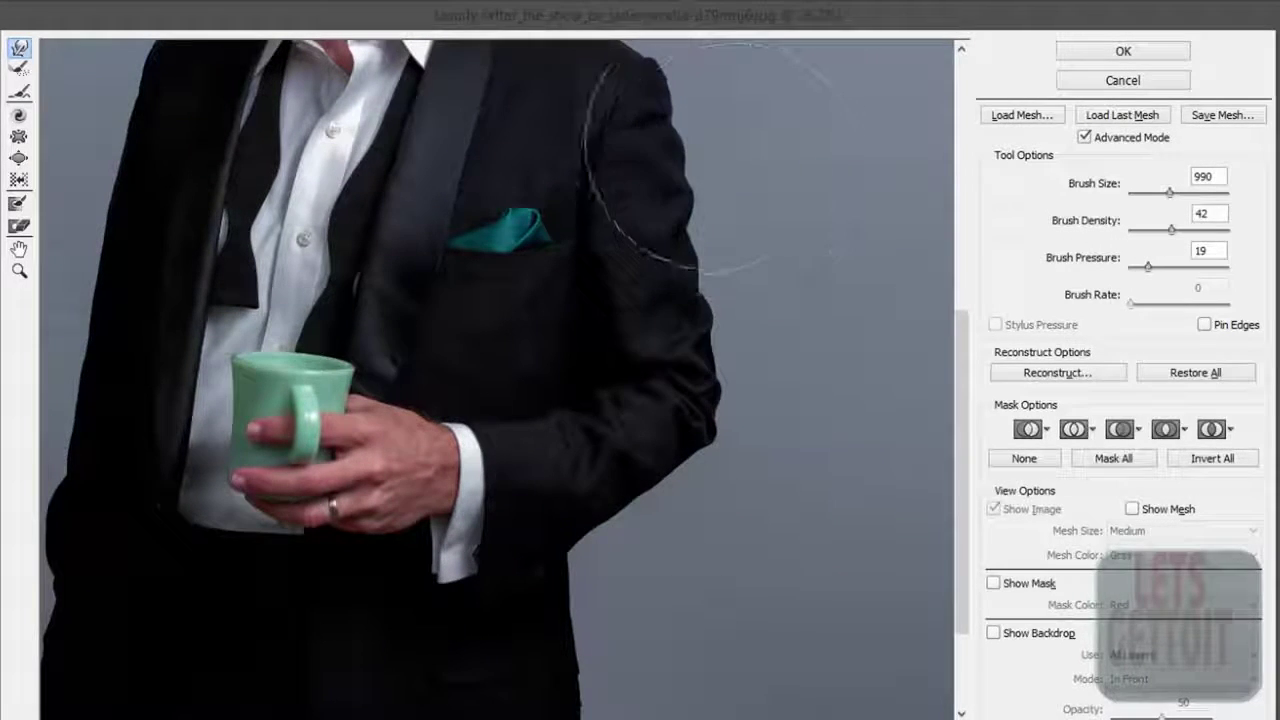
{"action": "key", "text": "ctrl+minus"}
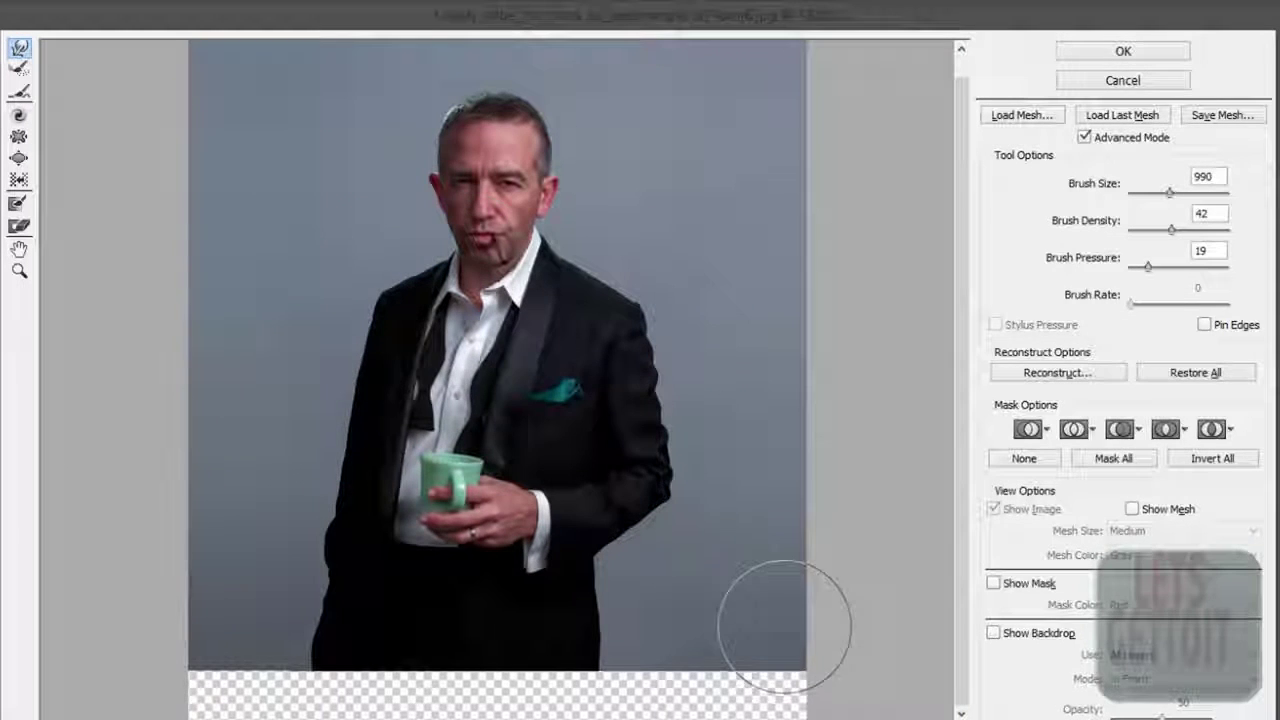
{"action": "key", "text": "ctrl+plus"}
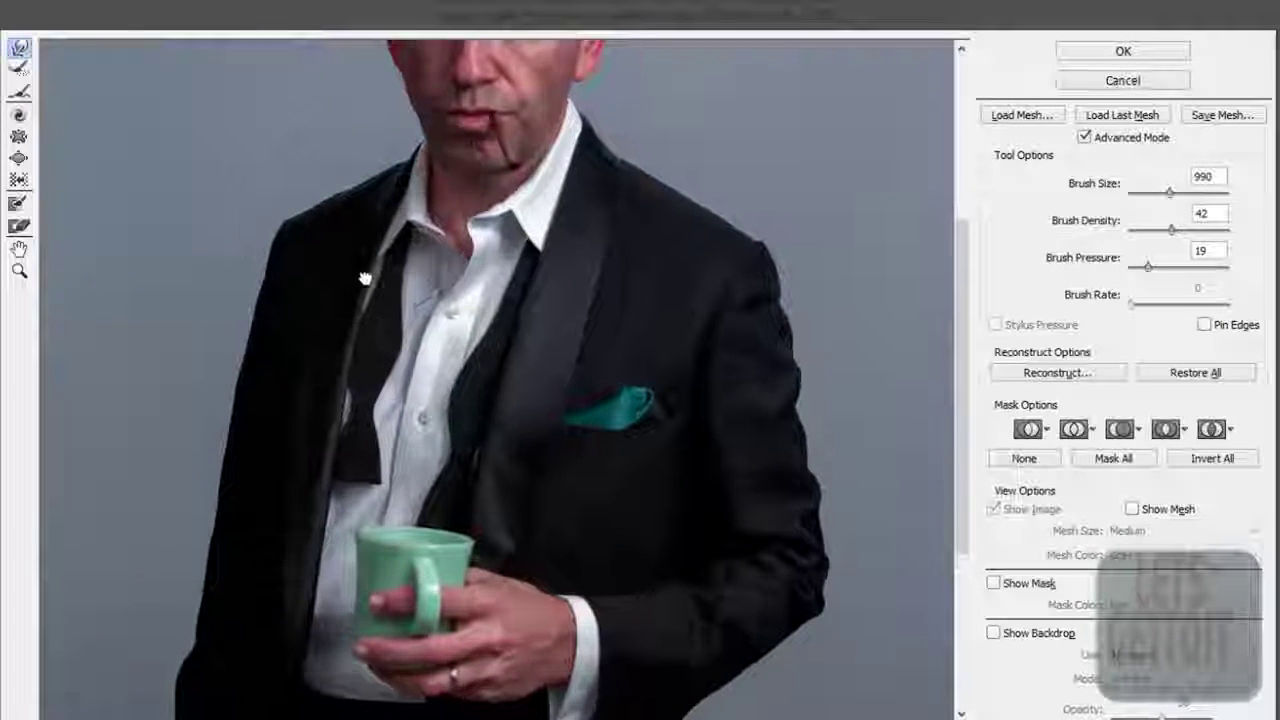
{"action": "left_click_drag", "start_coordinate": [350, 262], "coordinate": [395, 312]}
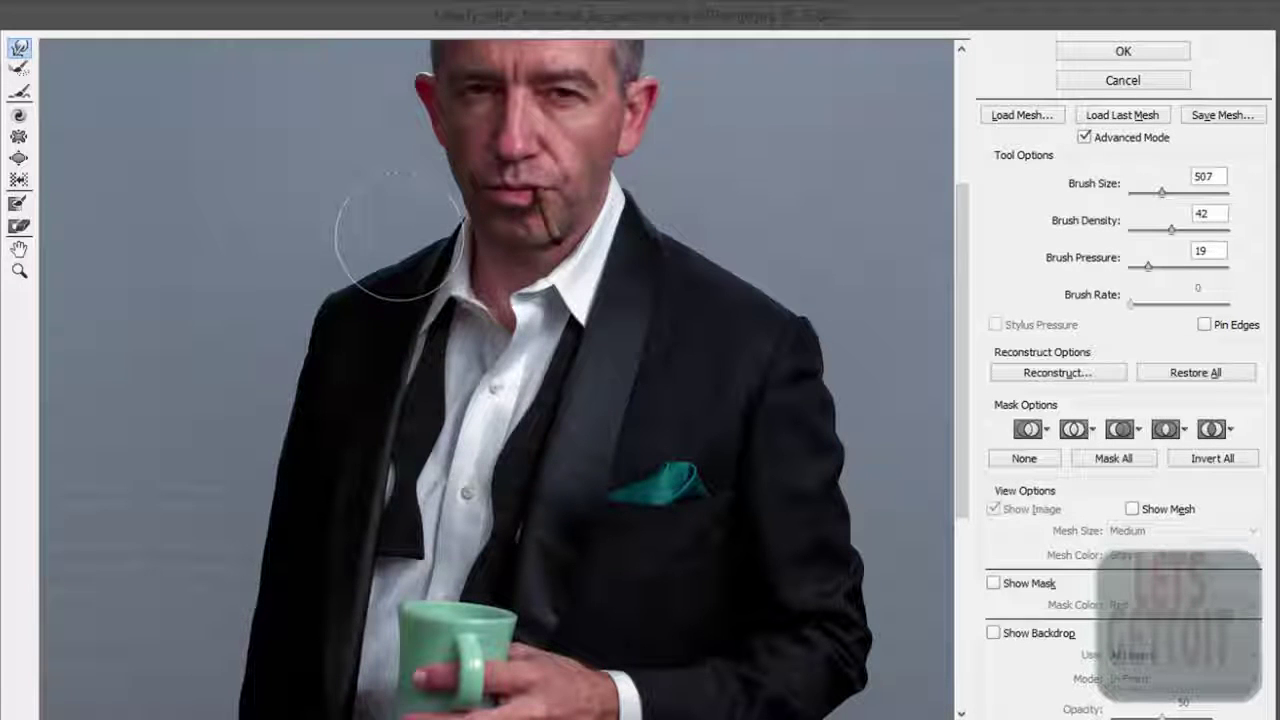
{"action": "left_click_drag", "start_coordinate": [287, 305], "coordinate": [325, 308]}
Step: Shrink the brush to 378 and smooth the jacket fabric beside the knuckles
{"action": "scroll", "coordinate": [495, 468], "scroll_direction": "up", "scroll_amount": 2}
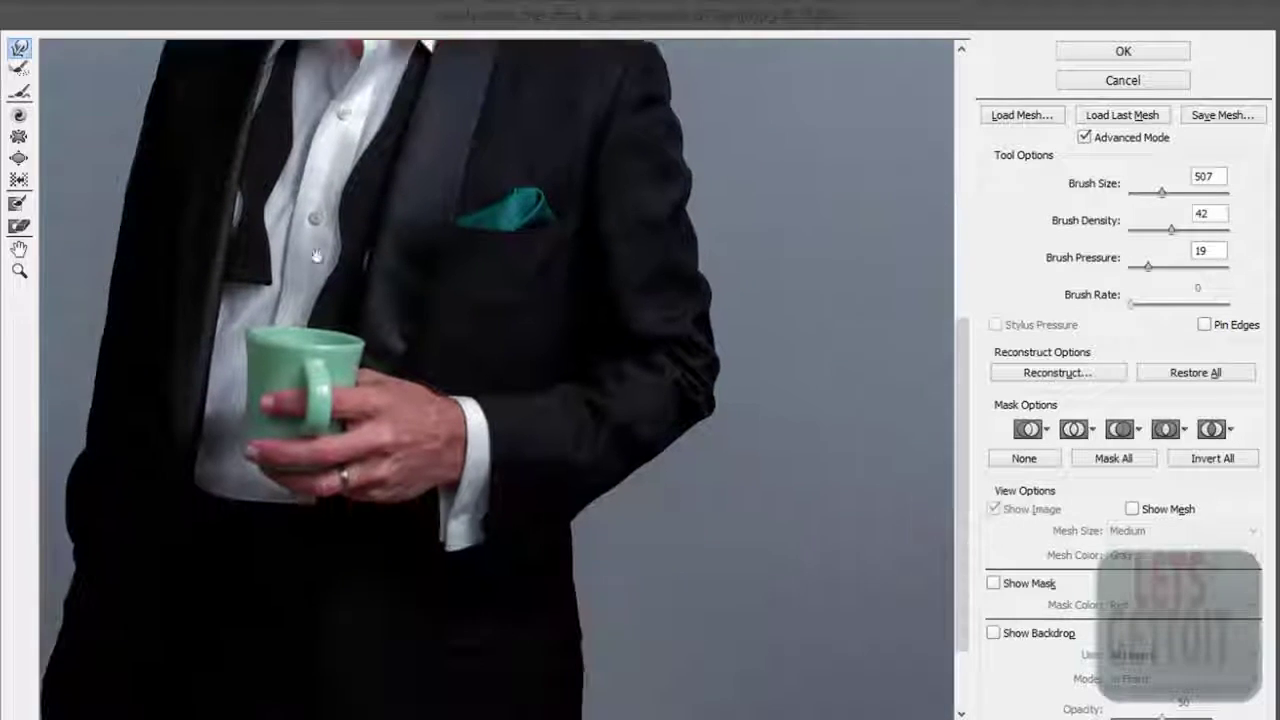
{"action": "scroll", "coordinate": [450, 400], "scroll_direction": "down", "scroll_amount": 2}
{"action": "scroll", "coordinate": [427, 355], "scroll_direction": "up", "scroll_amount": 2}
{"action": "scroll", "coordinate": [427, 355], "scroll_direction": "up", "scroll_amount": 1}
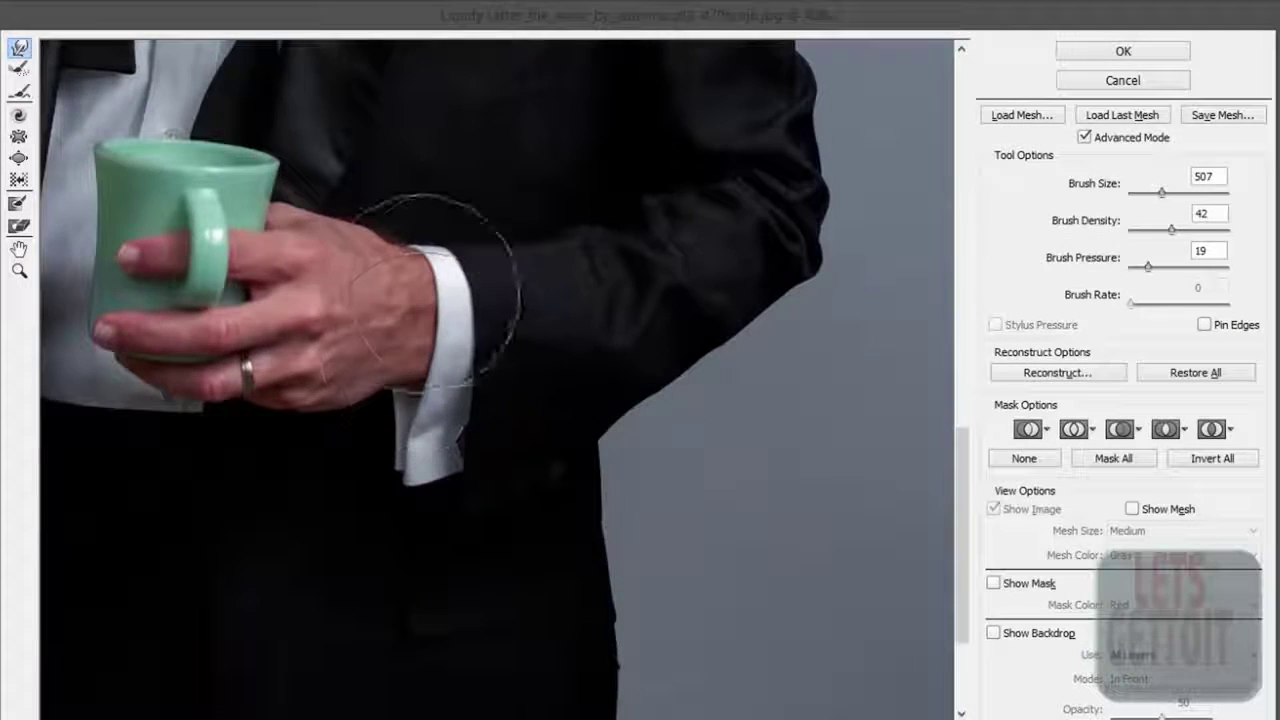
{"action": "scroll", "coordinate": [634, 357], "scroll_direction": "up", "scroll_amount": 2}
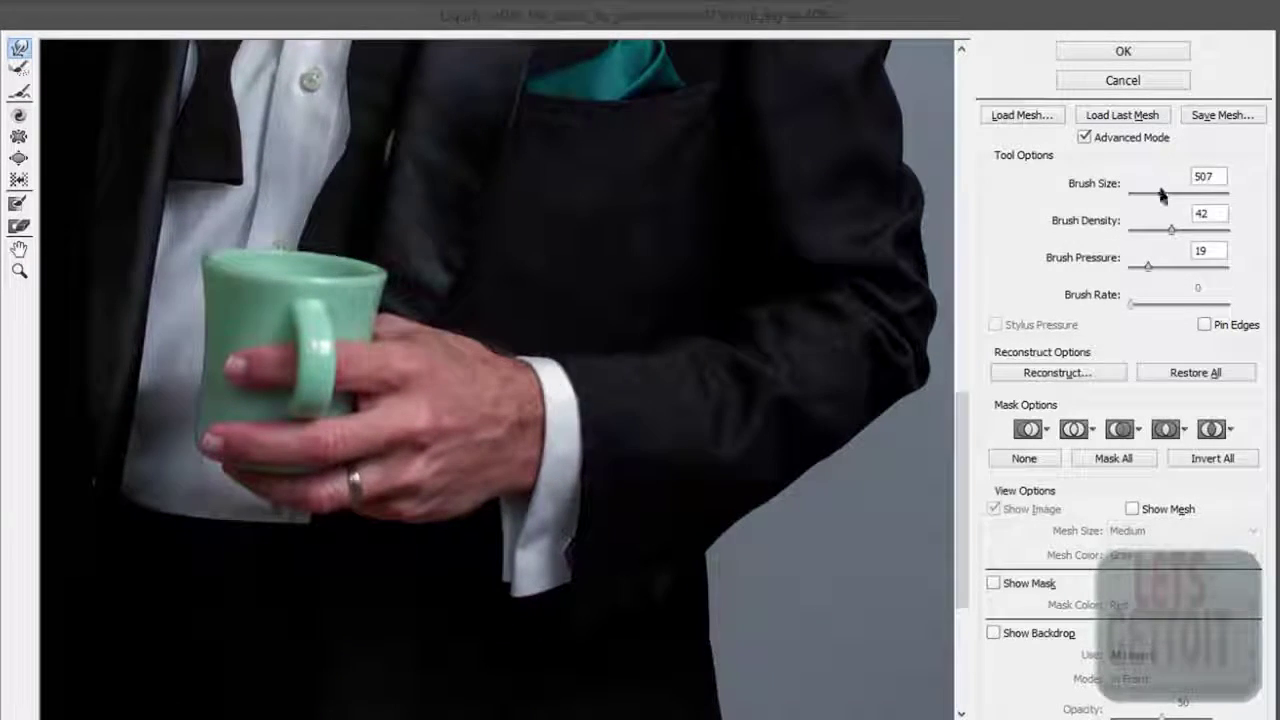
{"action": "left_click_drag", "start_coordinate": [1163, 193], "coordinate": [1152, 193]}
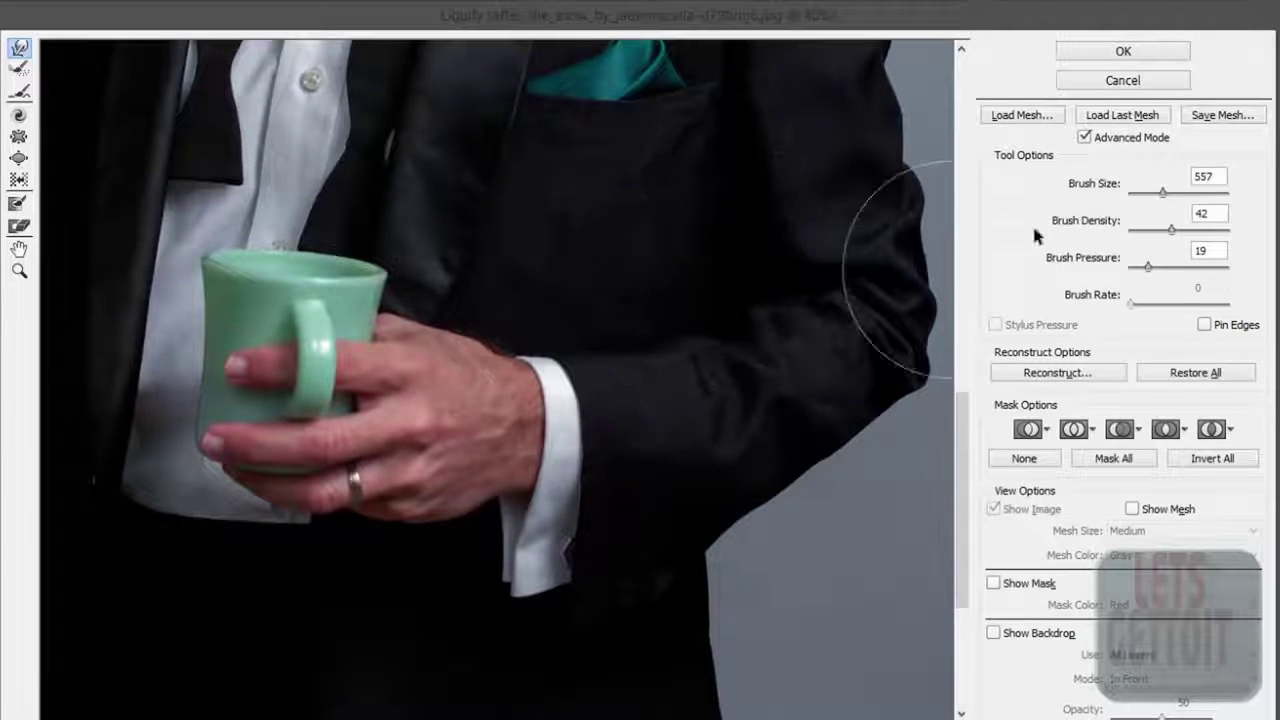
{"action": "left_click_drag", "start_coordinate": [1151, 195], "coordinate": [1155, 197]}
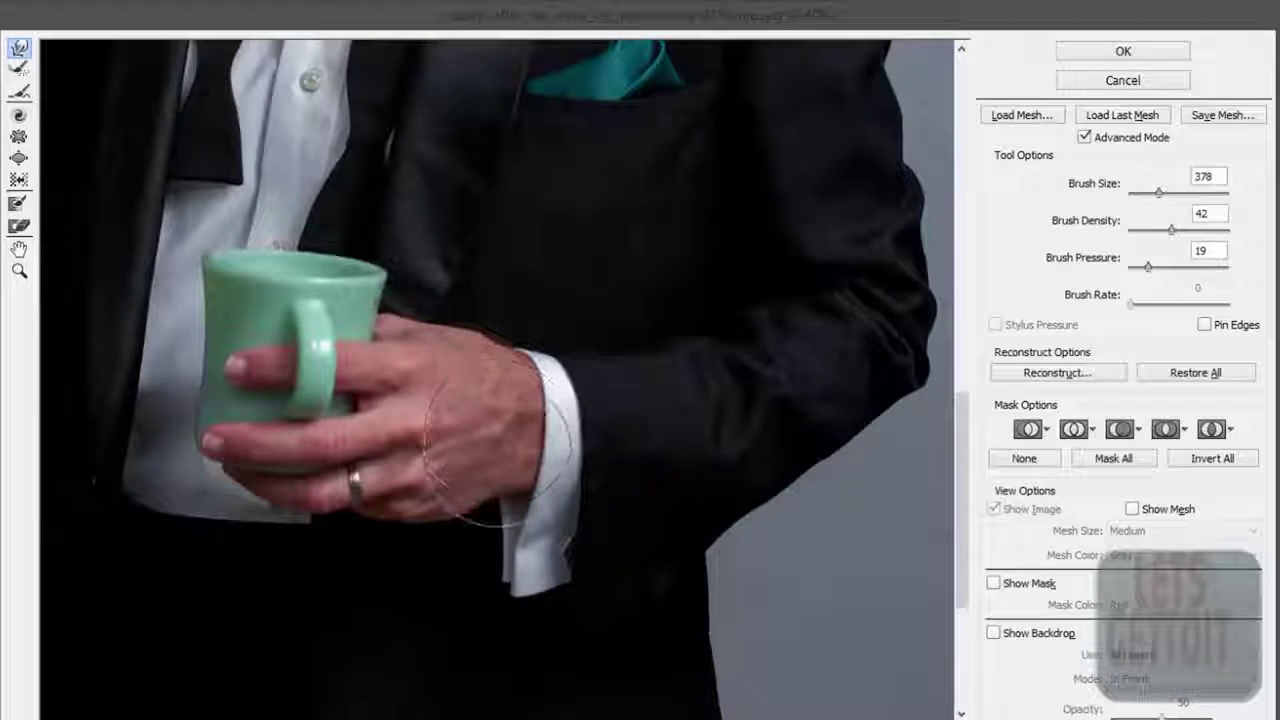
{"action": "mouse_move", "coordinate": [453, 415]}
{"action": "left_mouse_down"}
{"action": "mouse_move", "coordinate": [443, 348]}
{"action": "mouse_move", "coordinate": [517, 386]}
{"action": "left_mouse_up"}
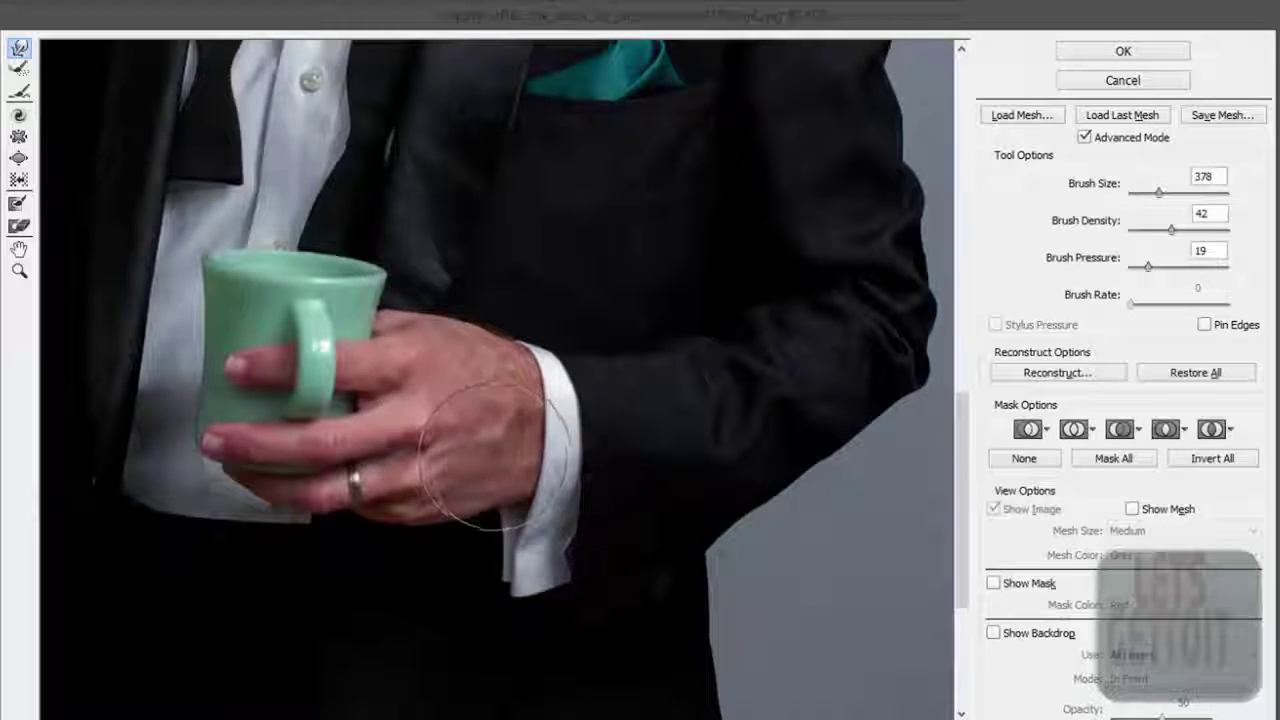
{"action": "scroll", "coordinate": [505, 458], "scroll_direction": "down", "scroll_amount": 1}
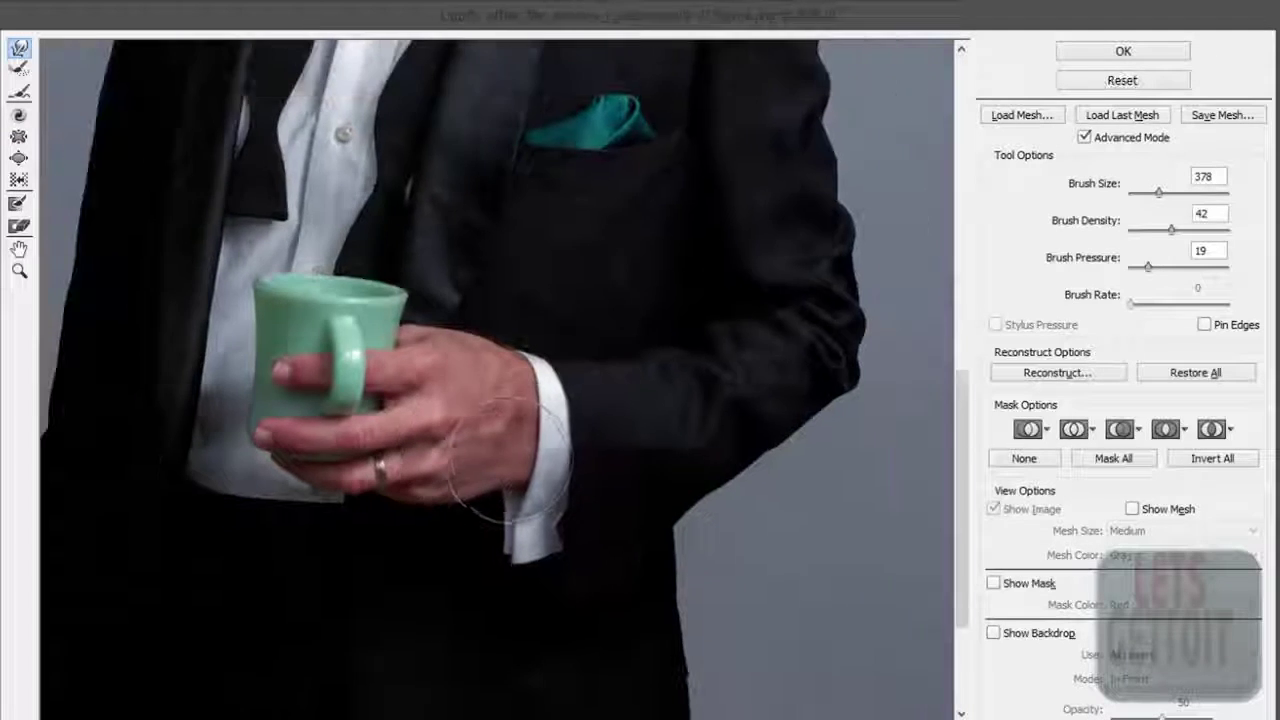
Step: Zoom in on the hand and Forward Warp the finger beside the mug handle with a size-200 brush
{"action": "scroll", "coordinate": [545, 395], "scroll_direction": "up", "scroll_amount": 1}
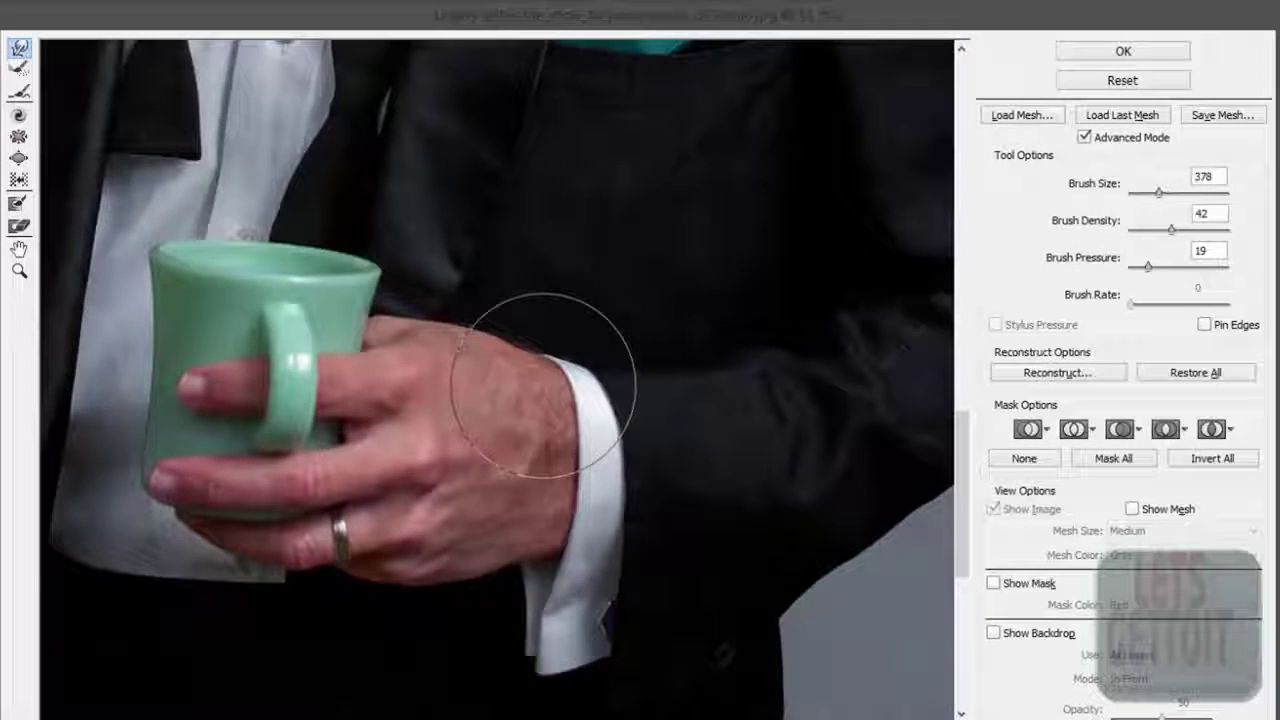
{"action": "scroll", "coordinate": [543, 385], "scroll_direction": "up", "scroll_amount": 1}
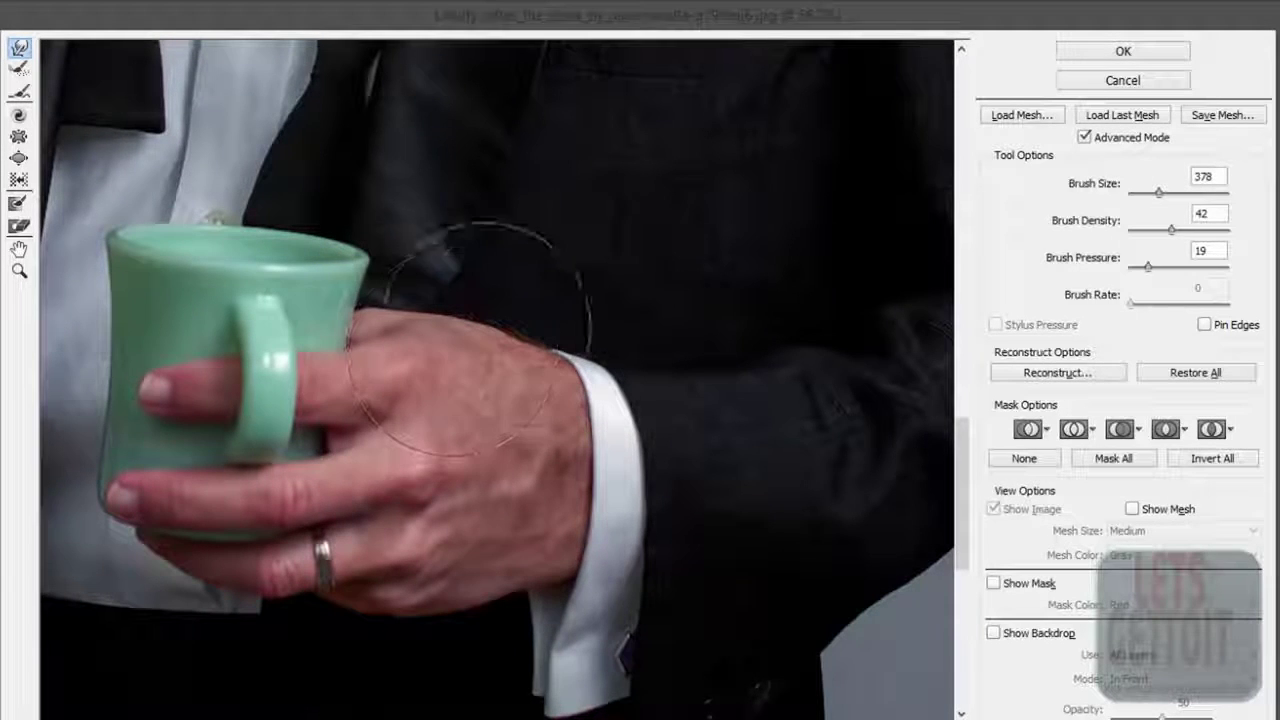
{"action": "key", "text": "alt"}
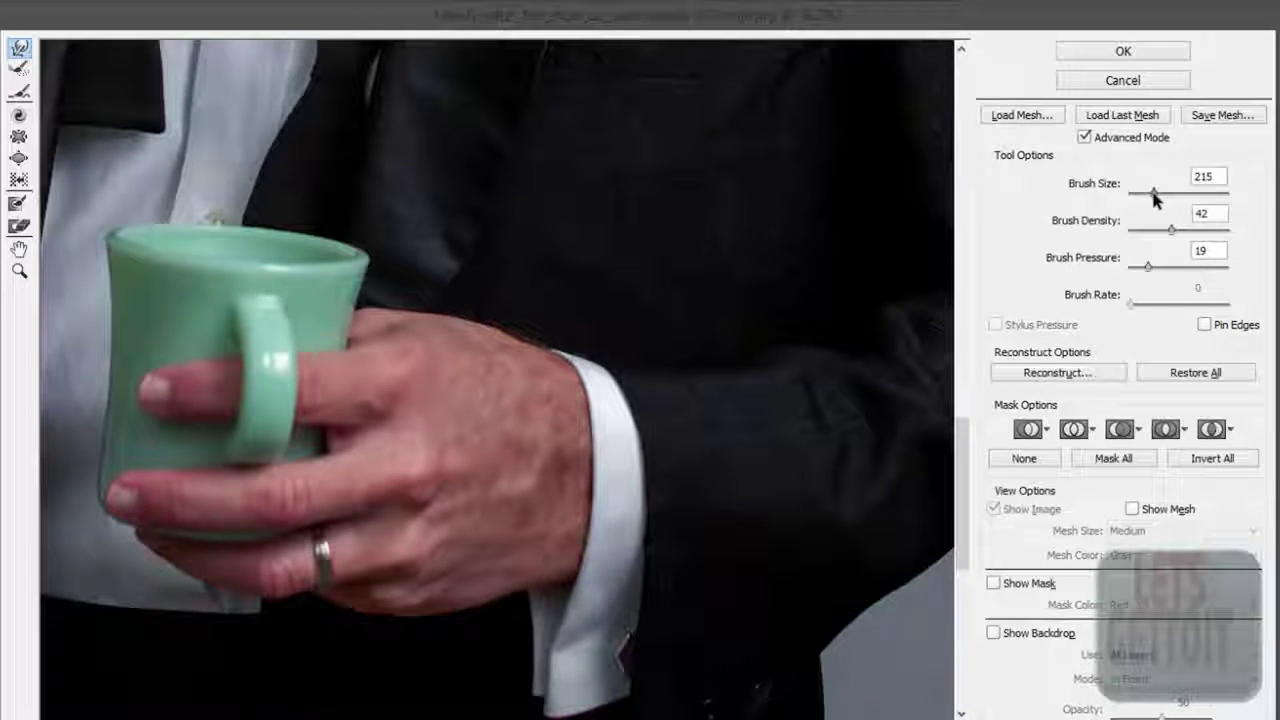
{"action": "left_click_drag", "start_coordinate": [500, 414], "coordinate": [690, 300]}
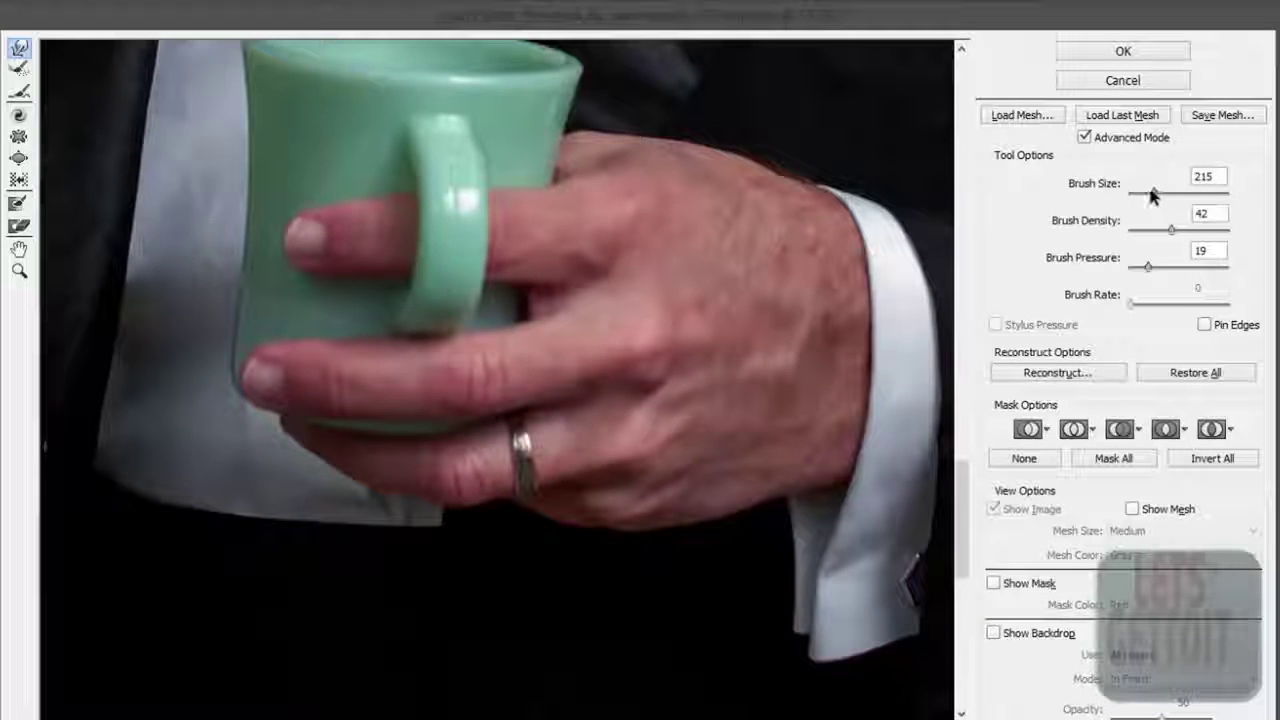
{"action": "left_click_drag", "start_coordinate": [1148, 194], "coordinate": [1150, 194]}
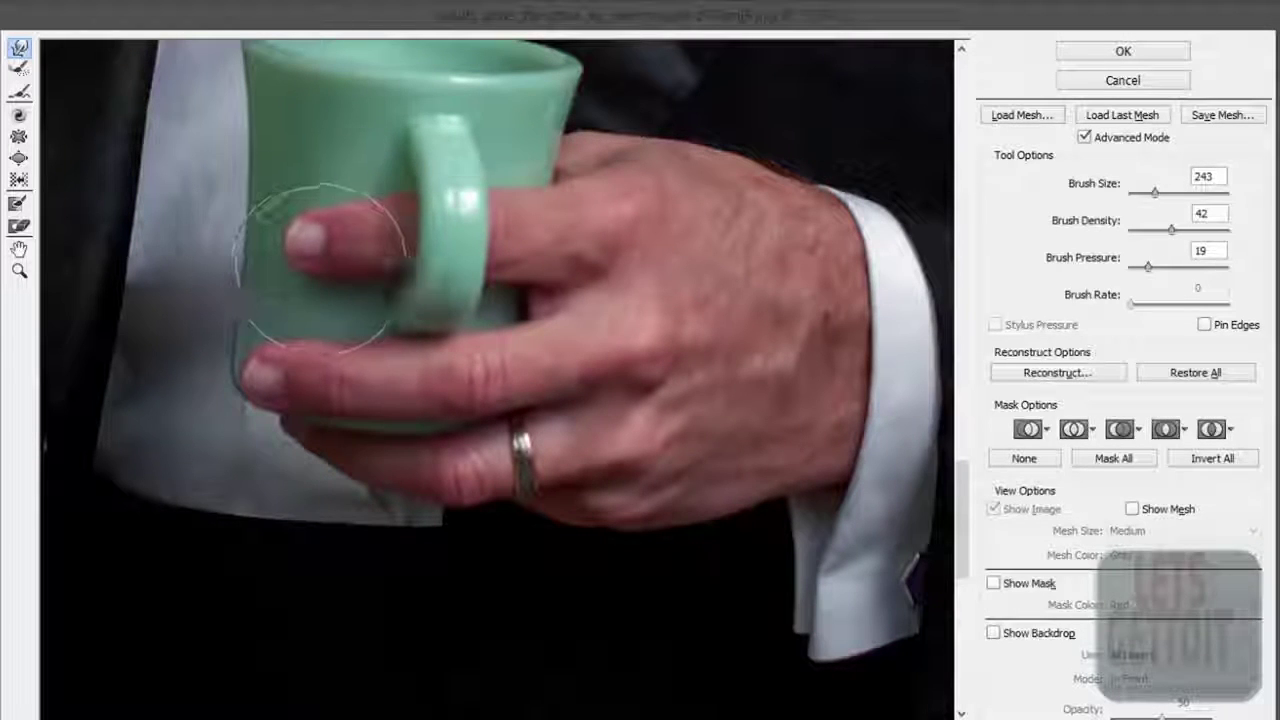
{"action": "left_click_drag", "start_coordinate": [334, 214], "coordinate": [300, 230]}
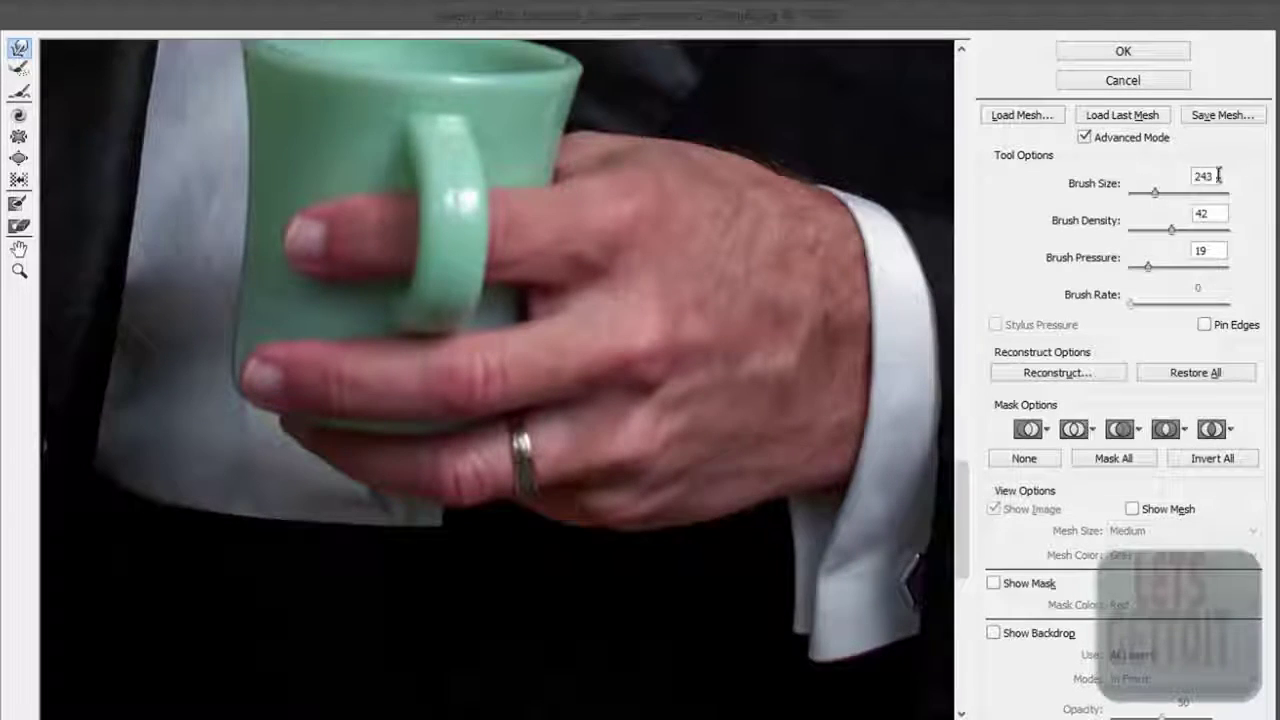
{"action": "type", "text": "200"}
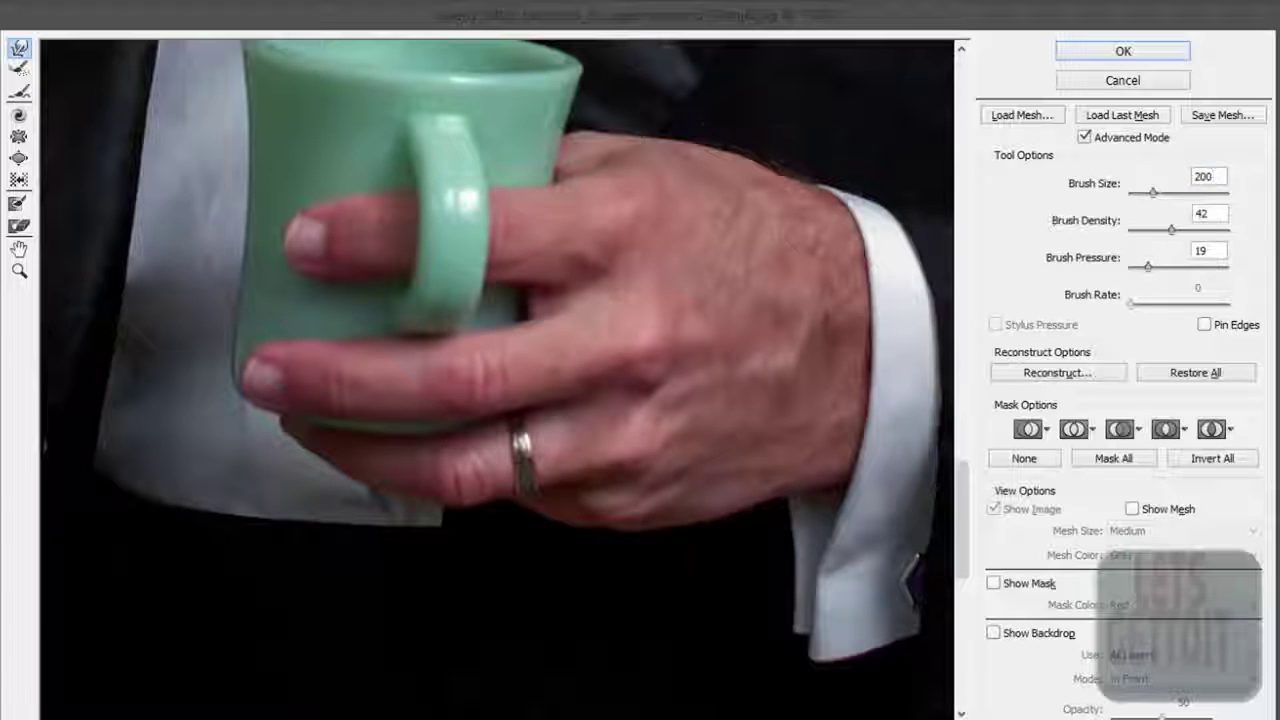